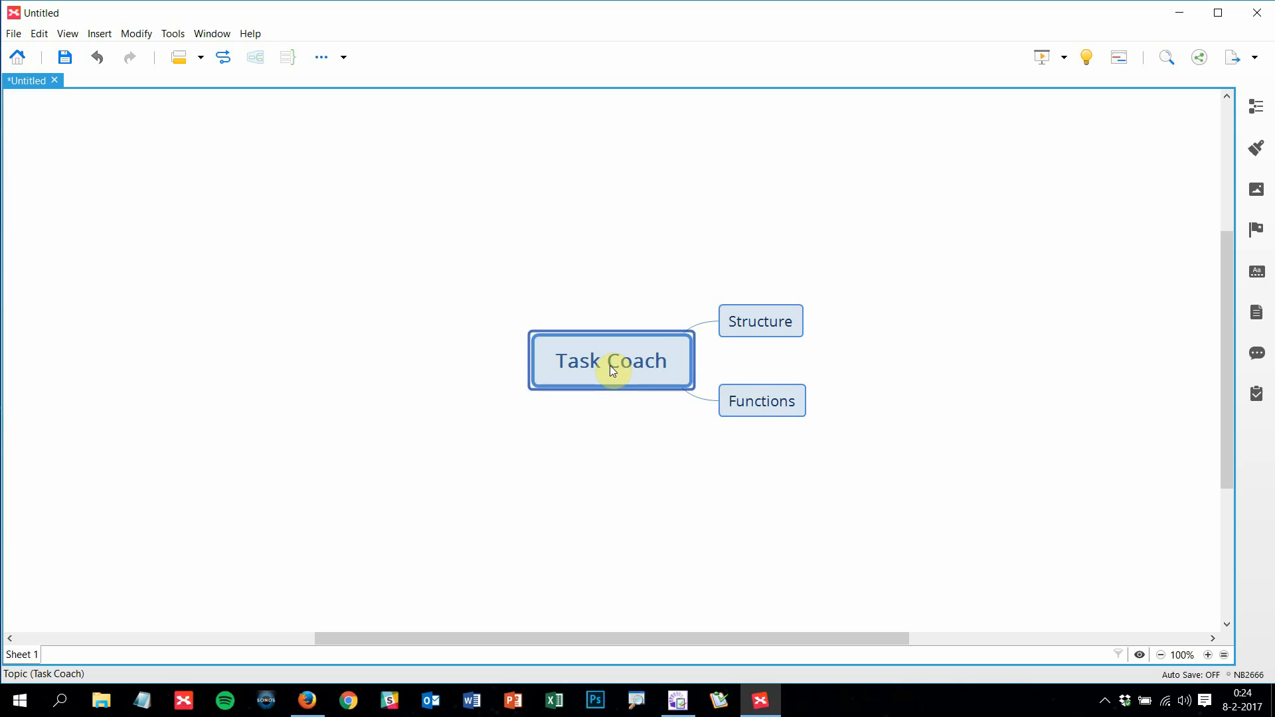
Add the main topics "Data" and "Platform" to the "Task Coach" central topic
{"action": "key", "text": "Tab"}
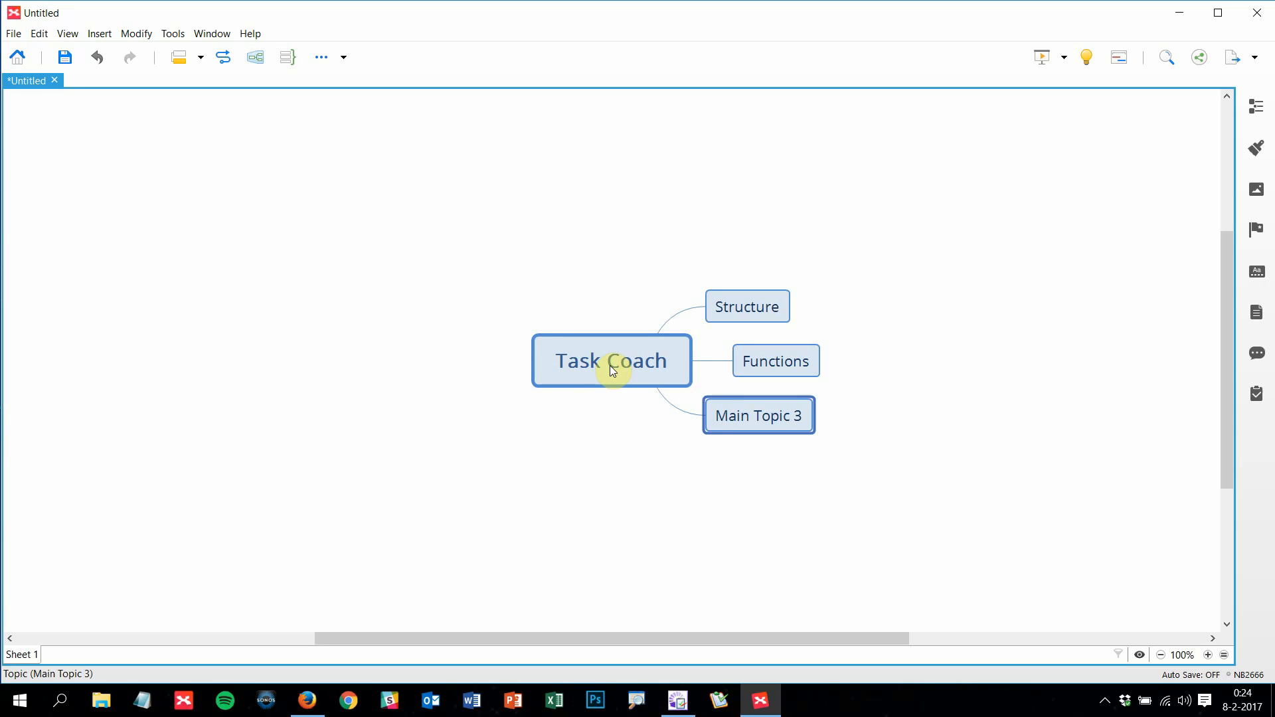
{"action": "type", "text": "Data"}
{"action": "key", "text": "Return"}
{"action": "key", "text": "Return"}
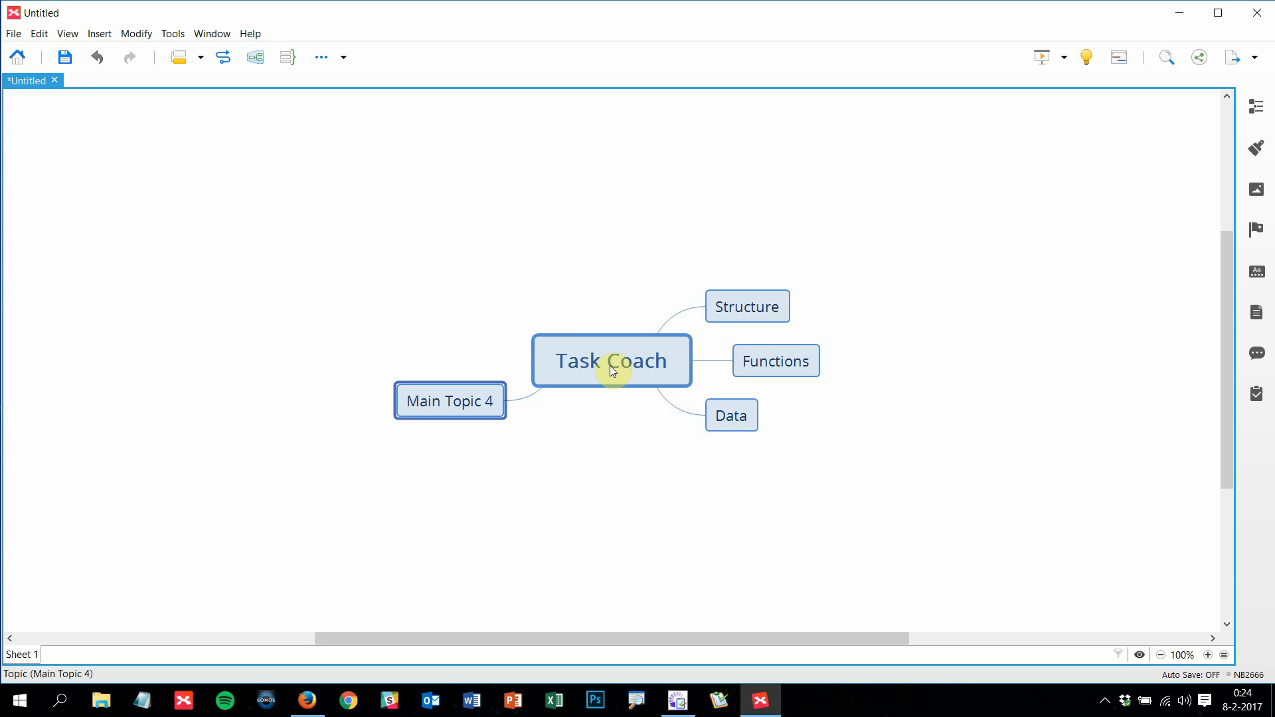
{"action": "type", "text": "Platform"}
{"action": "key", "text": "Return"}
{"action": "key", "text": "Return"}
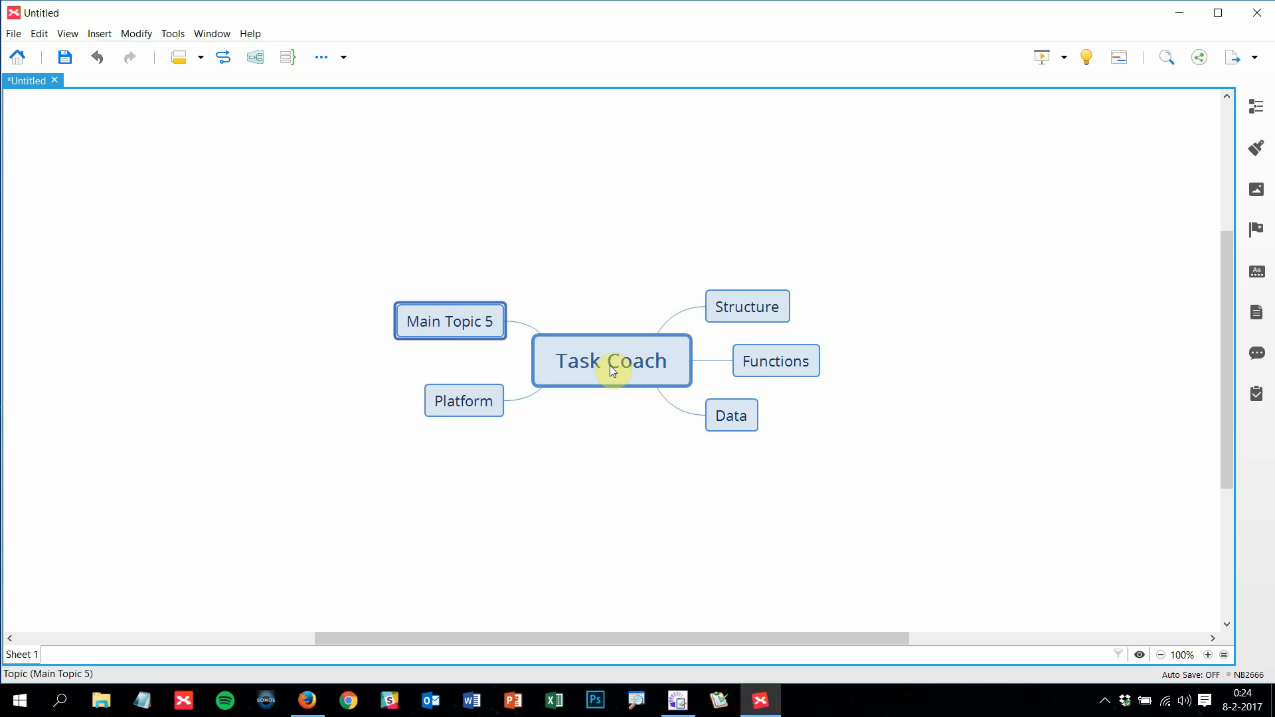
Add three more main topics named "Interfaces", "Operions" and "Time" to the mind map
{"action": "type", "text": "Interfaces"}
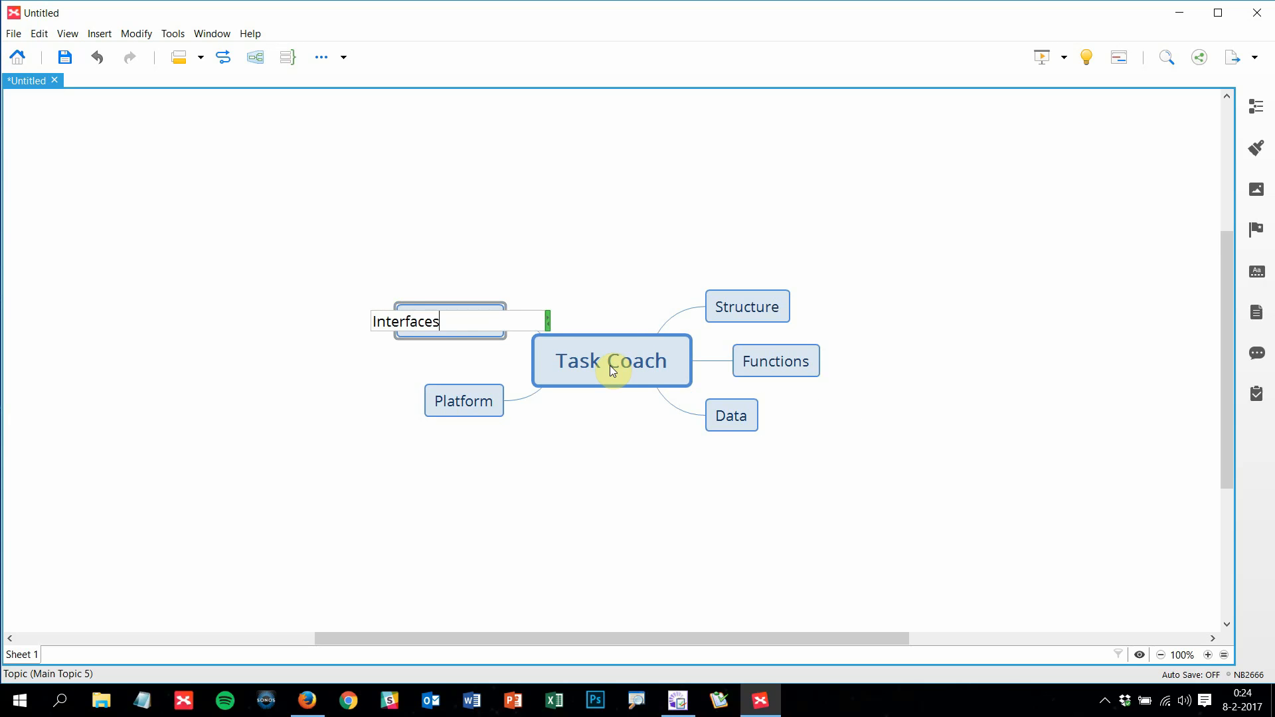
{"action": "key", "text": "Return"}
{"action": "key", "text": "Return"}
{"action": "type", "text": "Operions"}
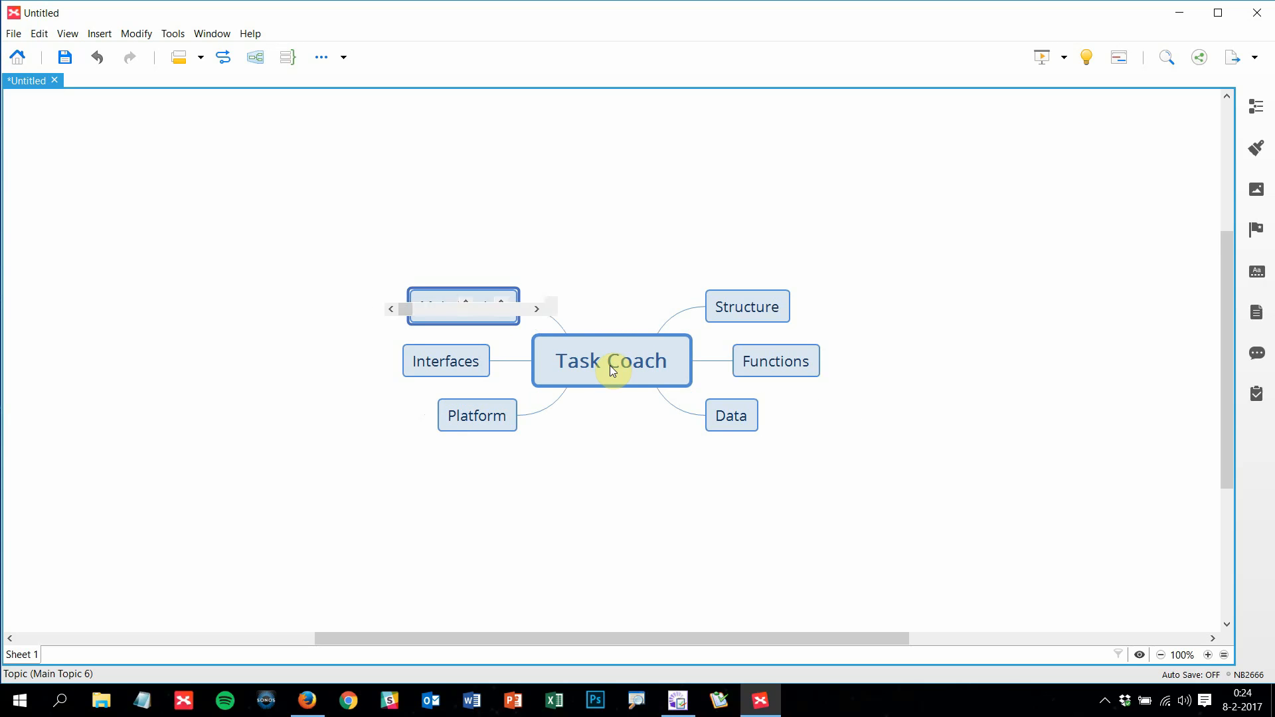
{"action": "key", "text": "Return"}
{"action": "key", "text": "Return"}
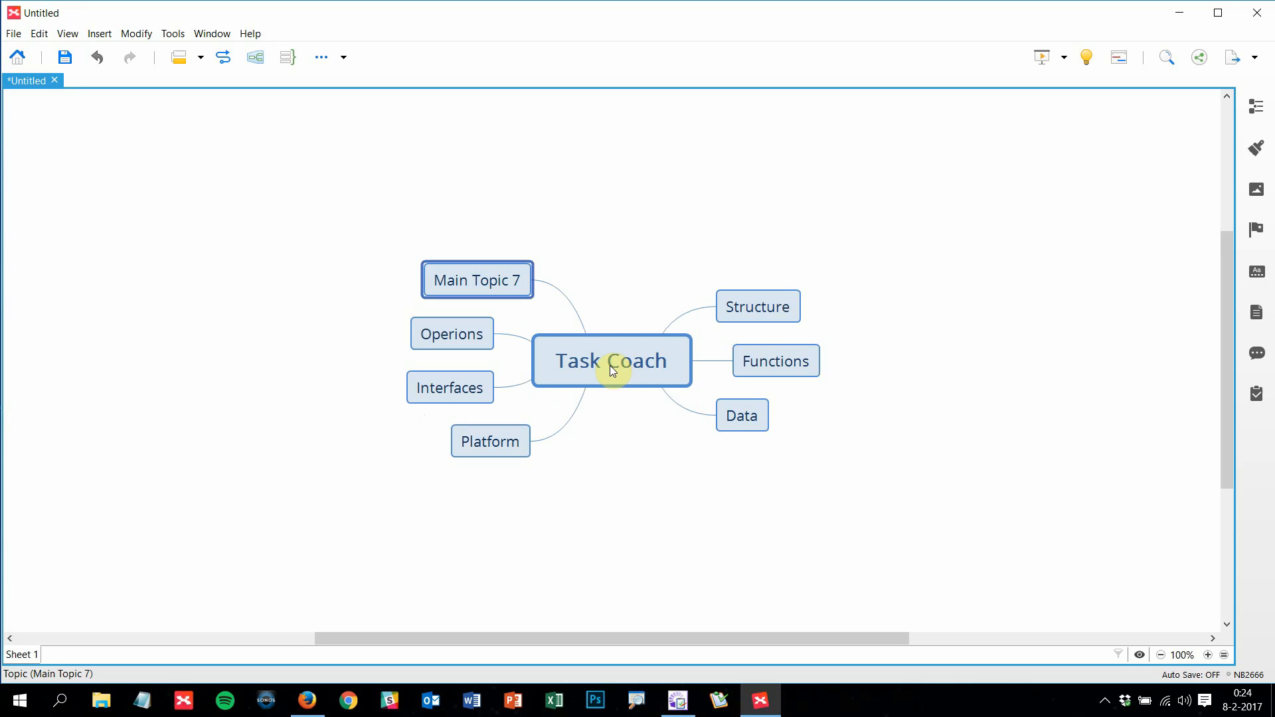
{"action": "type", "text": "Time"}
{"action": "key", "text": "Return"}
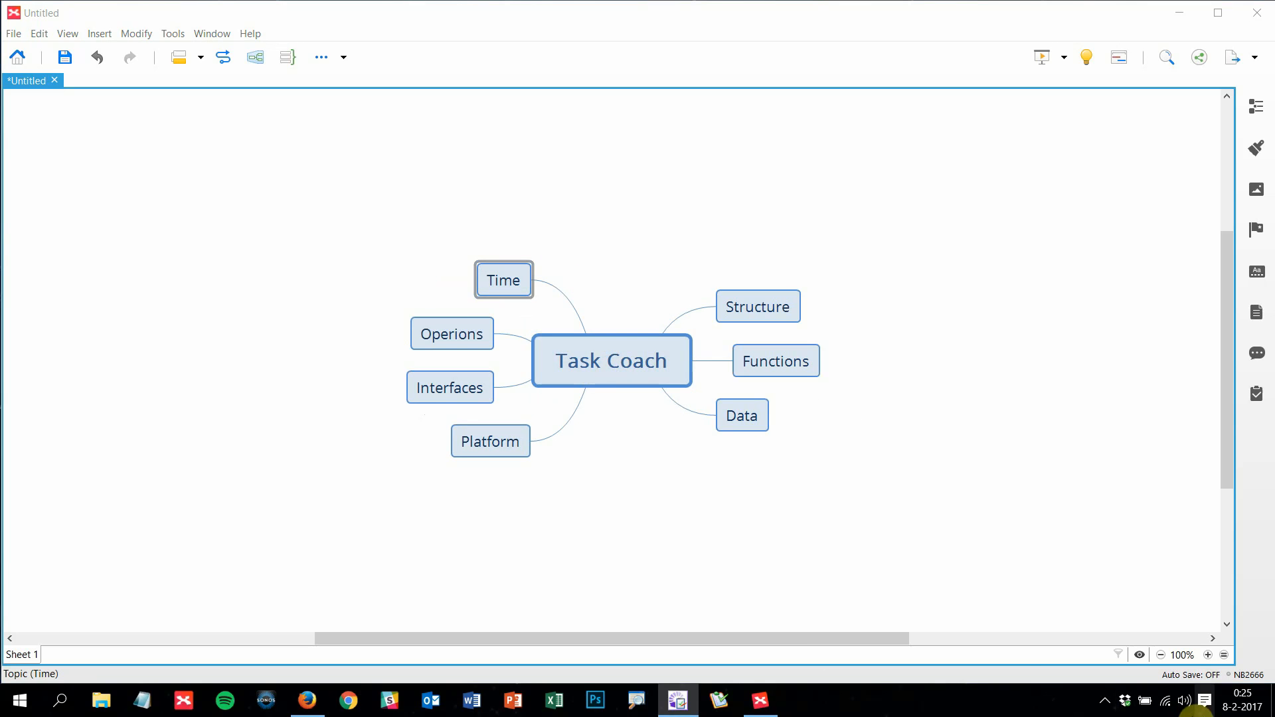
Move the "Platform" topic between "Operions" and "Interfaces", then deselect it
{"action": "left_click_drag", "start_coordinate": [517, 450], "coordinate": [457, 369]}
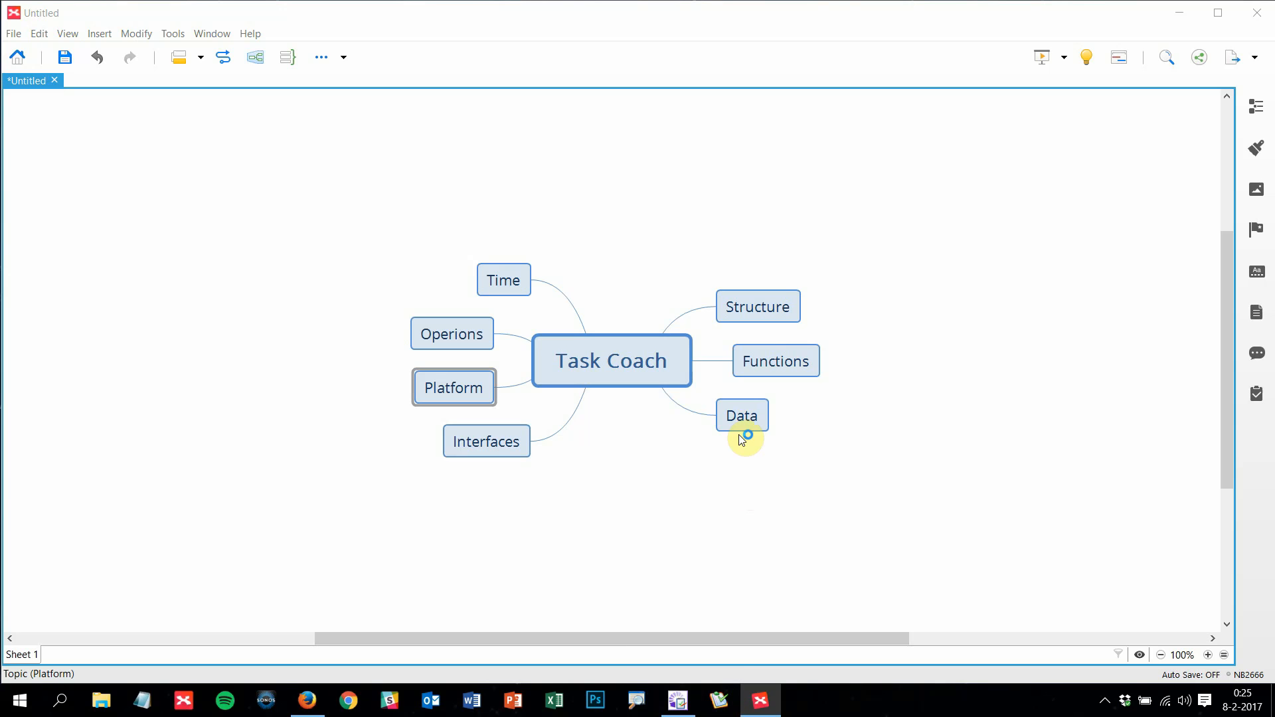
{"action": "left_click", "coordinate": [959, 244]}
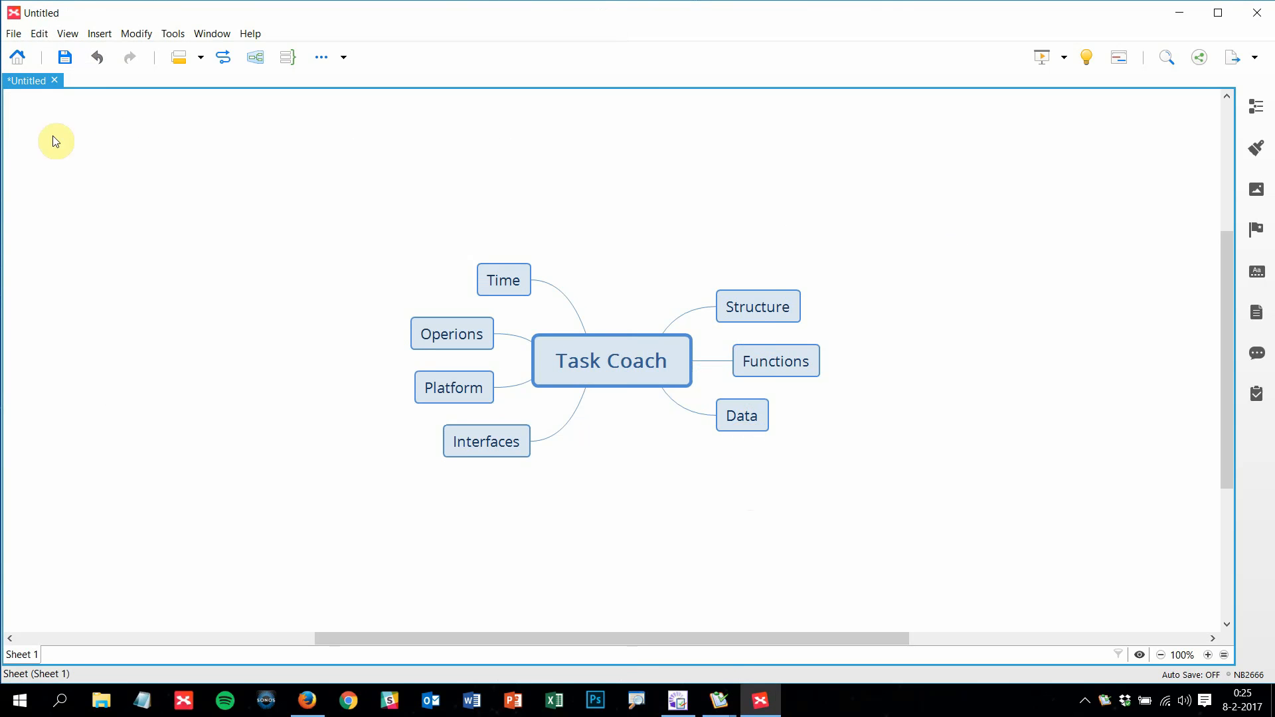
Place the mind map window beside the Task Coach window and dismiss Task Coach's tip of the day
{"action": "key", "text": "super+Right"}
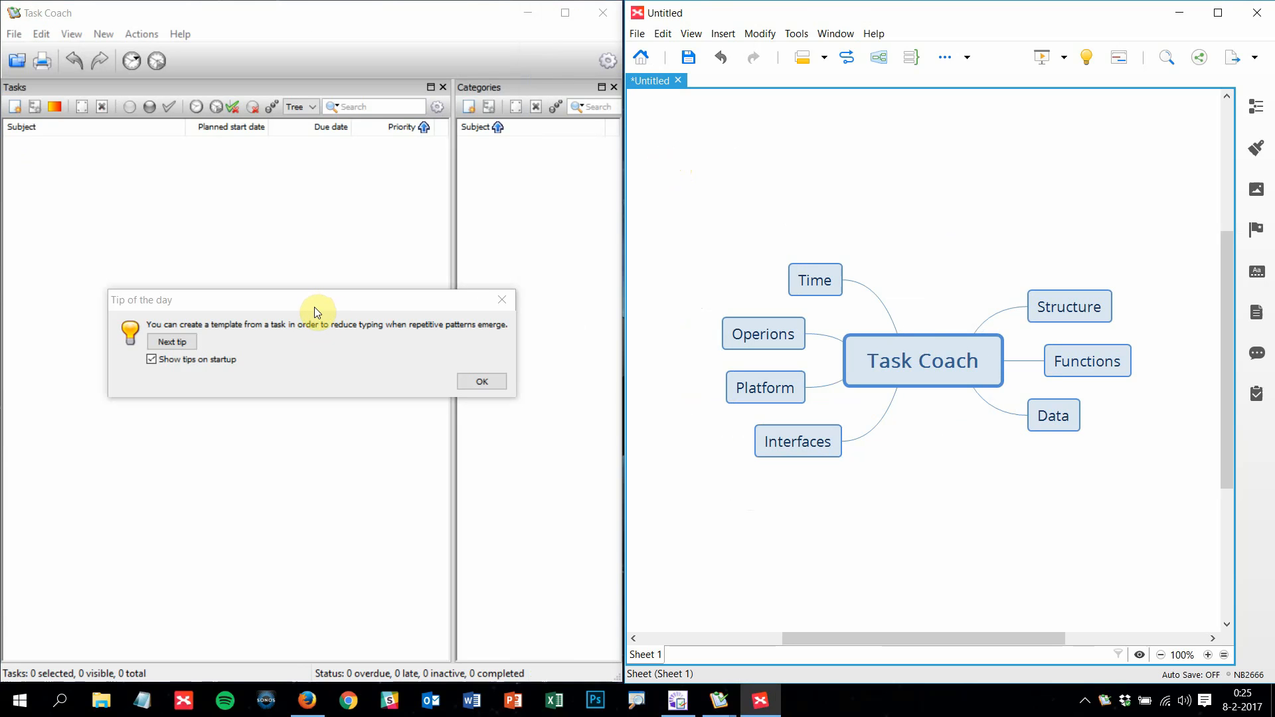
{"action": "left_click", "coordinate": [482, 381]}
Add a subtopic named "Tip of the day" under the "Functions" topic
{"action": "left_click", "coordinate": [1077, 370]}
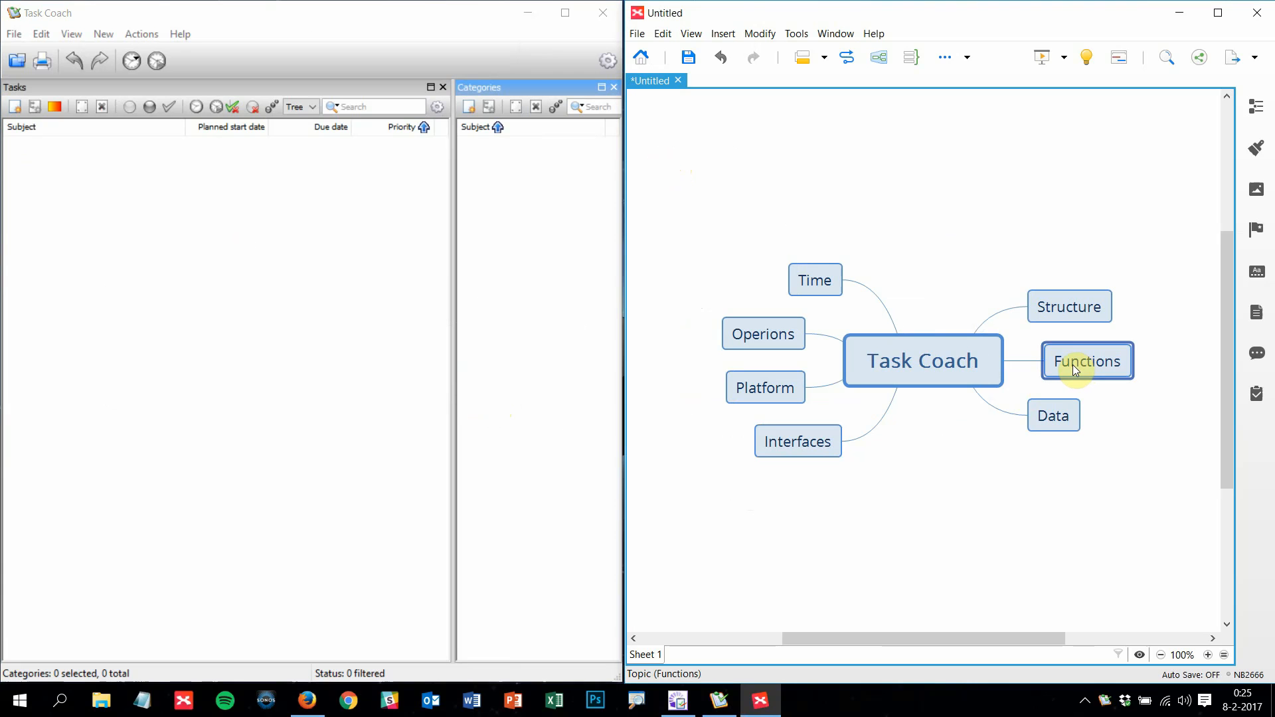
{"action": "key", "text": "Tab"}
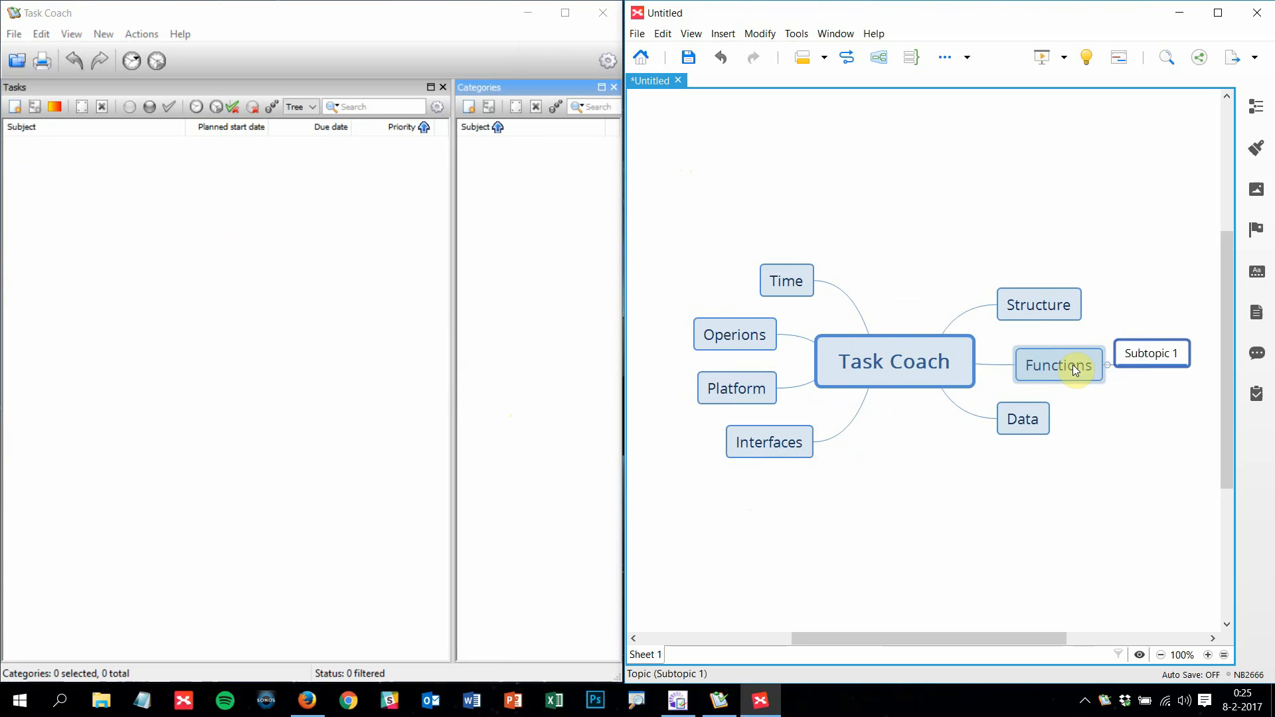
{"action": "key", "text": "BackSpace"}
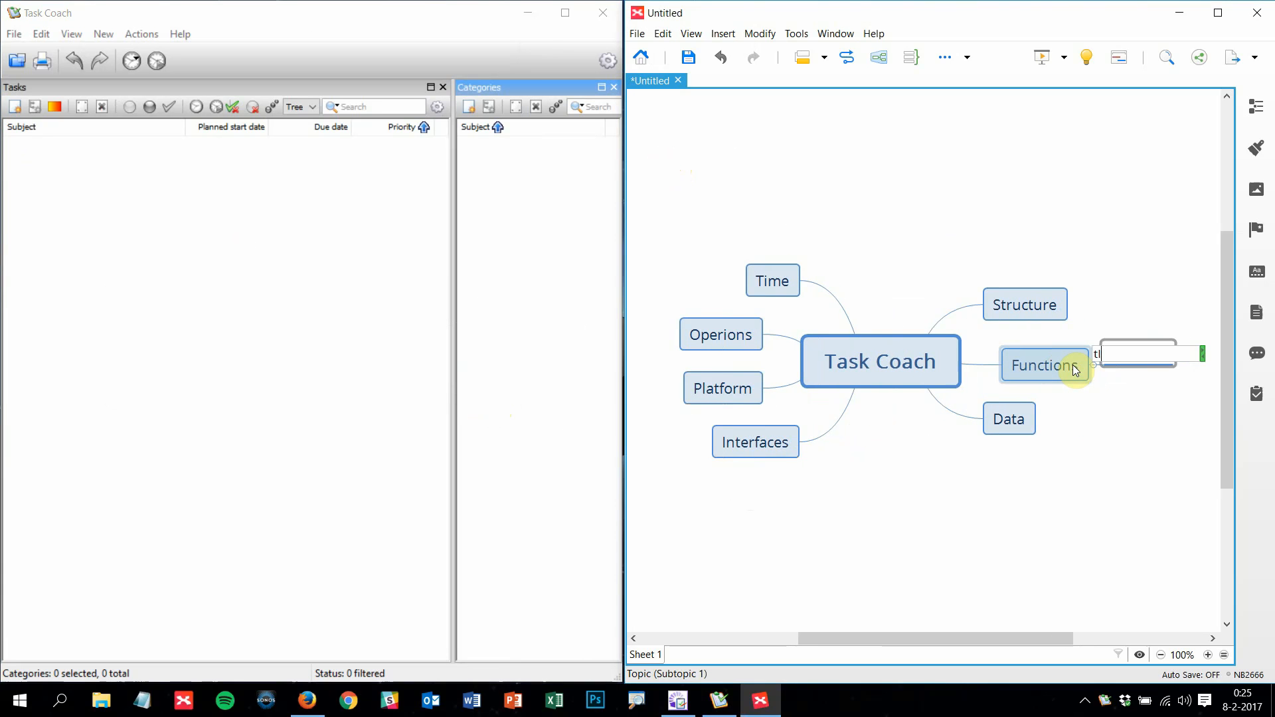
{"action": "type", "text": "Tip of the day"}
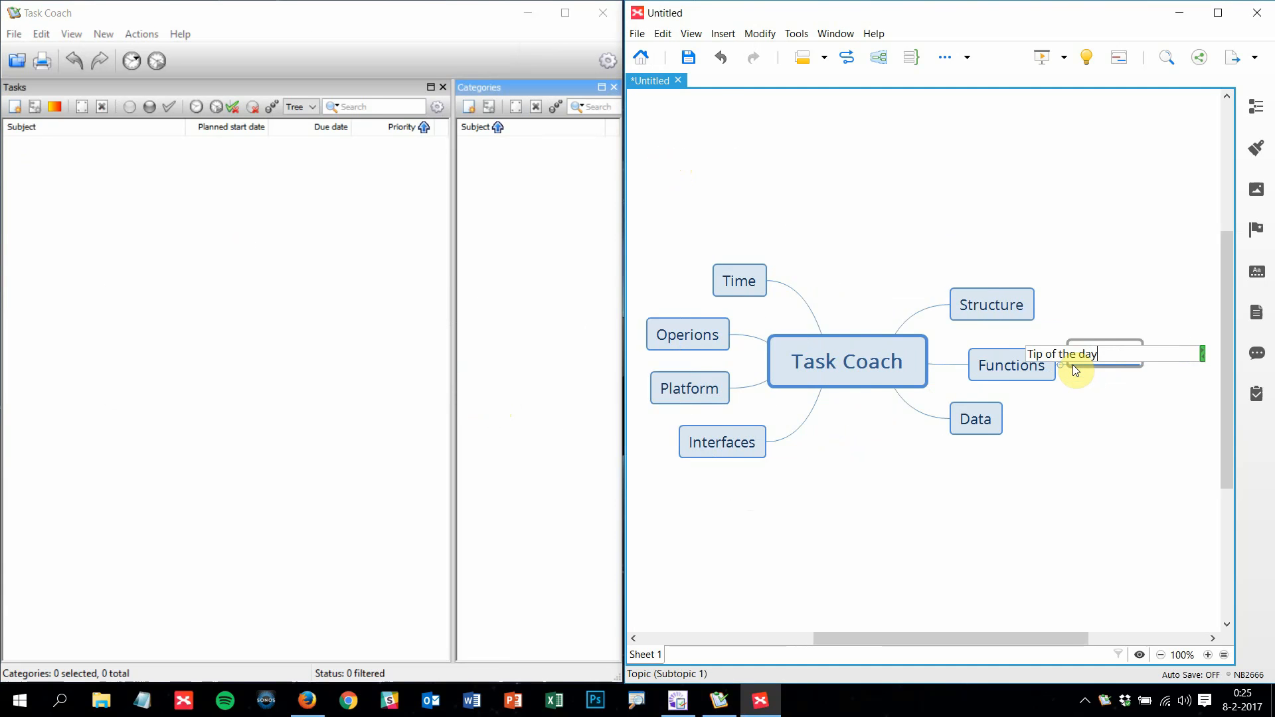
{"action": "key", "text": "Return"}
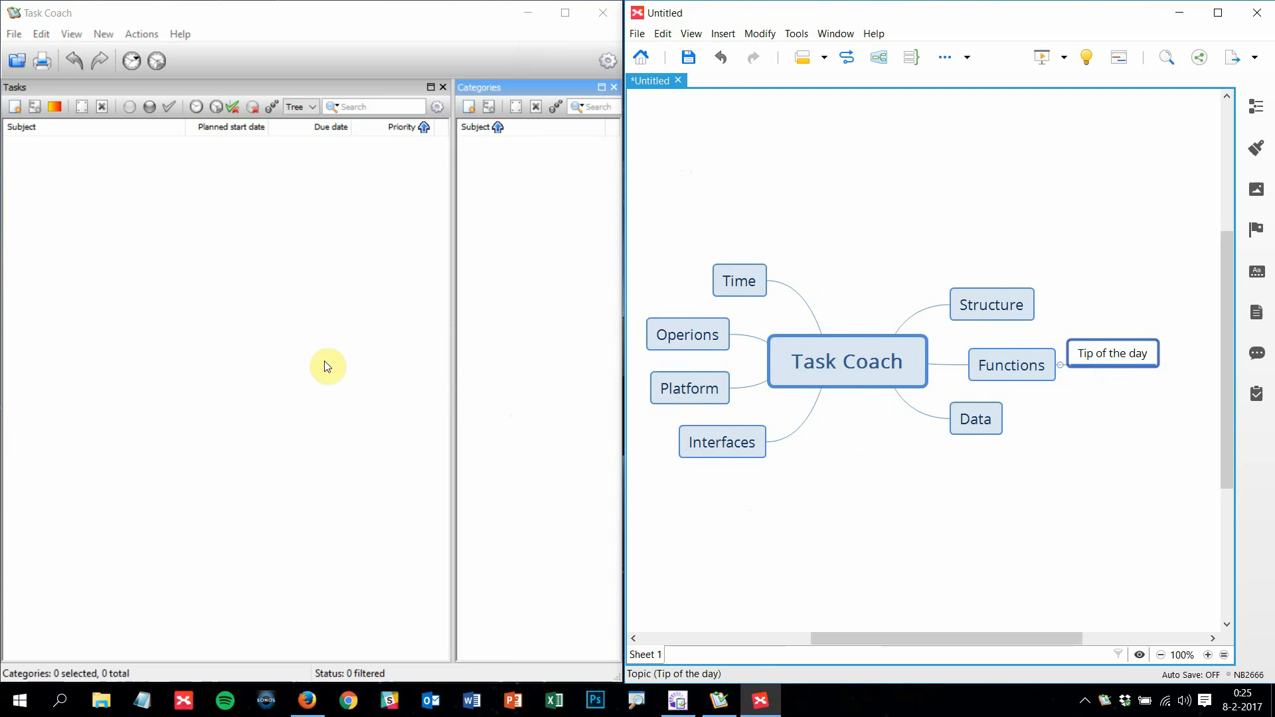
Switch to Firefox and open the taskcoach.org home page from the Google results
{"action": "left_click", "coordinate": [257, 286]}
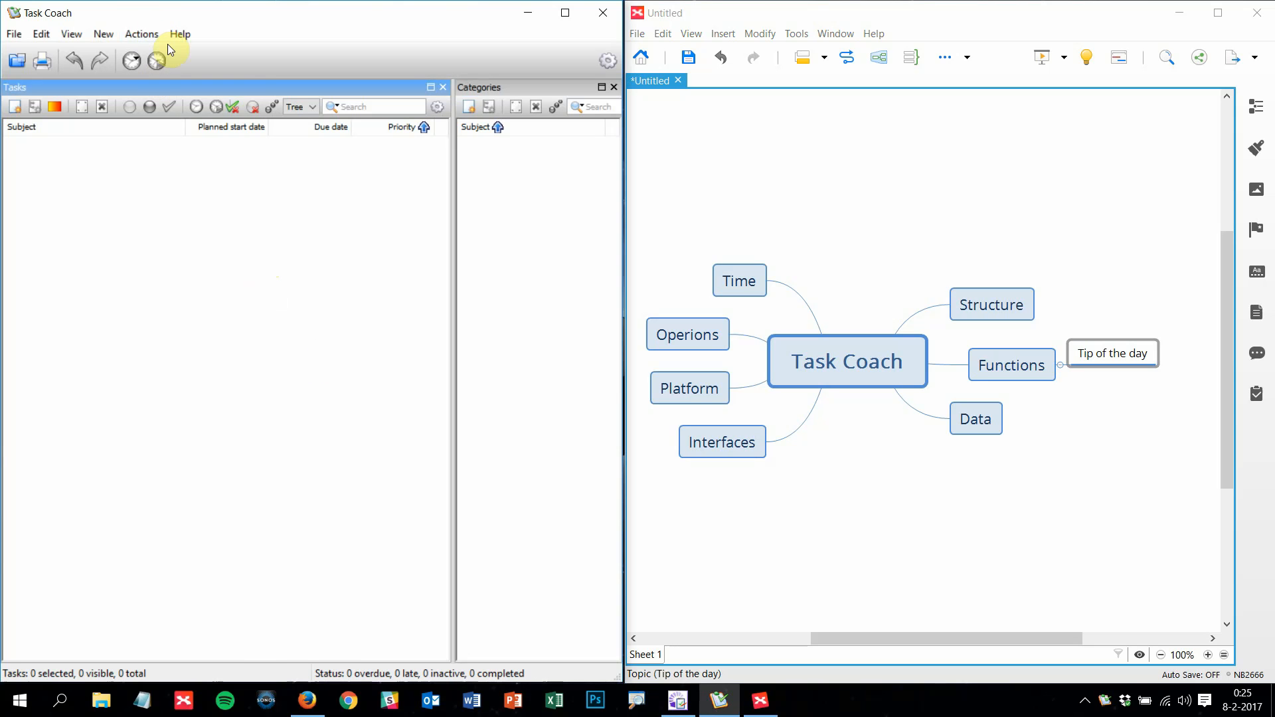
{"action": "left_click", "coordinate": [308, 701]}
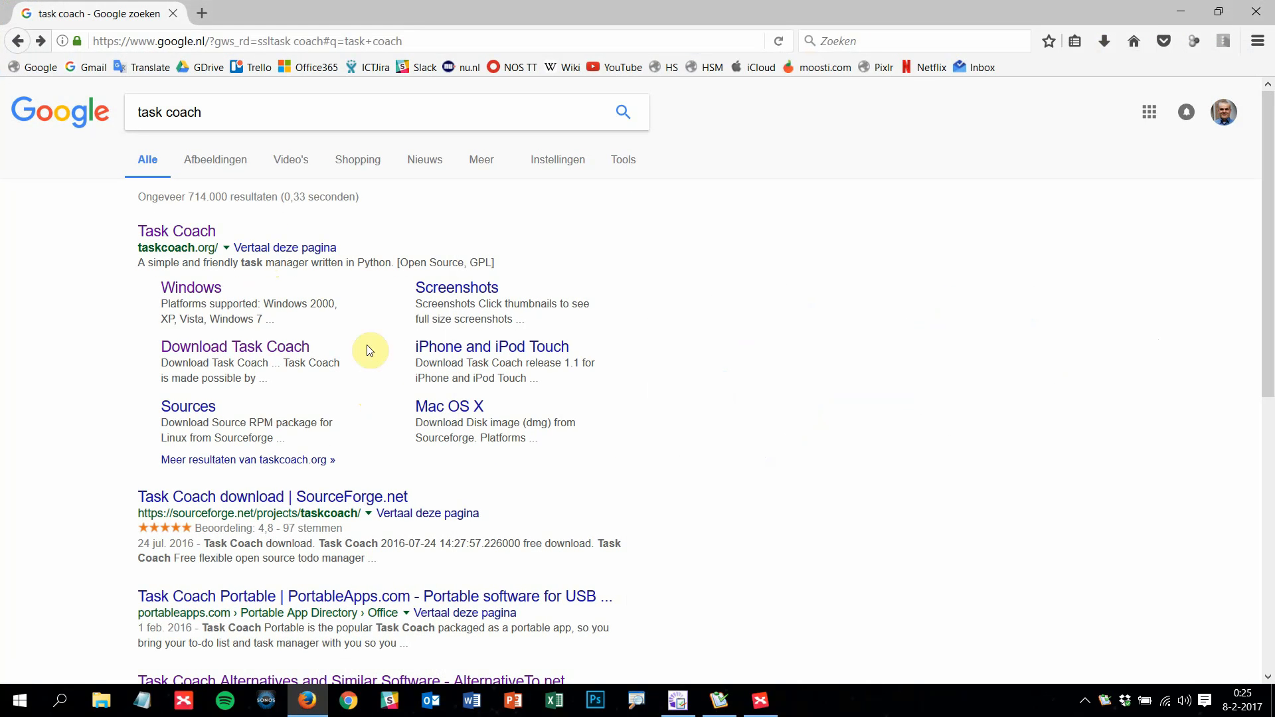
{"action": "left_click", "coordinate": [176, 232]}
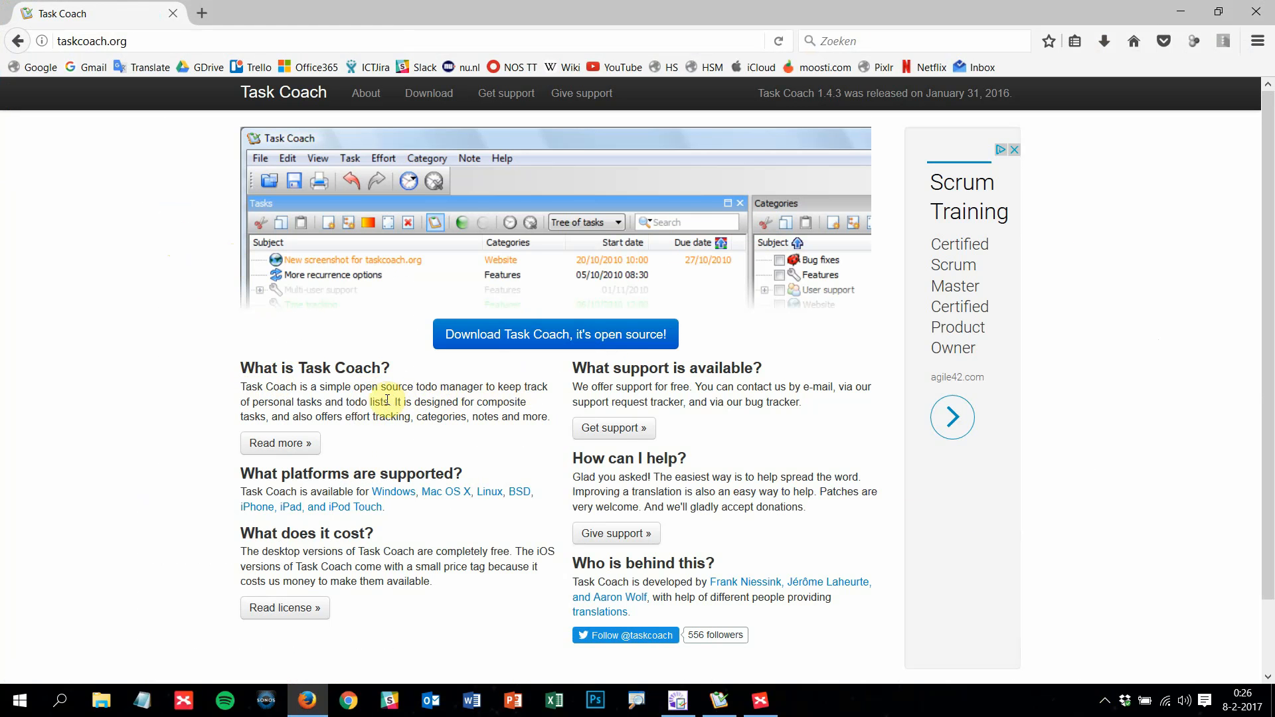
Copy the phrase "todo manager to keep track of personal tasks and todo lists" from the website's description
{"action": "left_click_drag", "start_coordinate": [389, 401], "coordinate": [413, 386]}
{"action": "key", "text": "ctrl+c"}
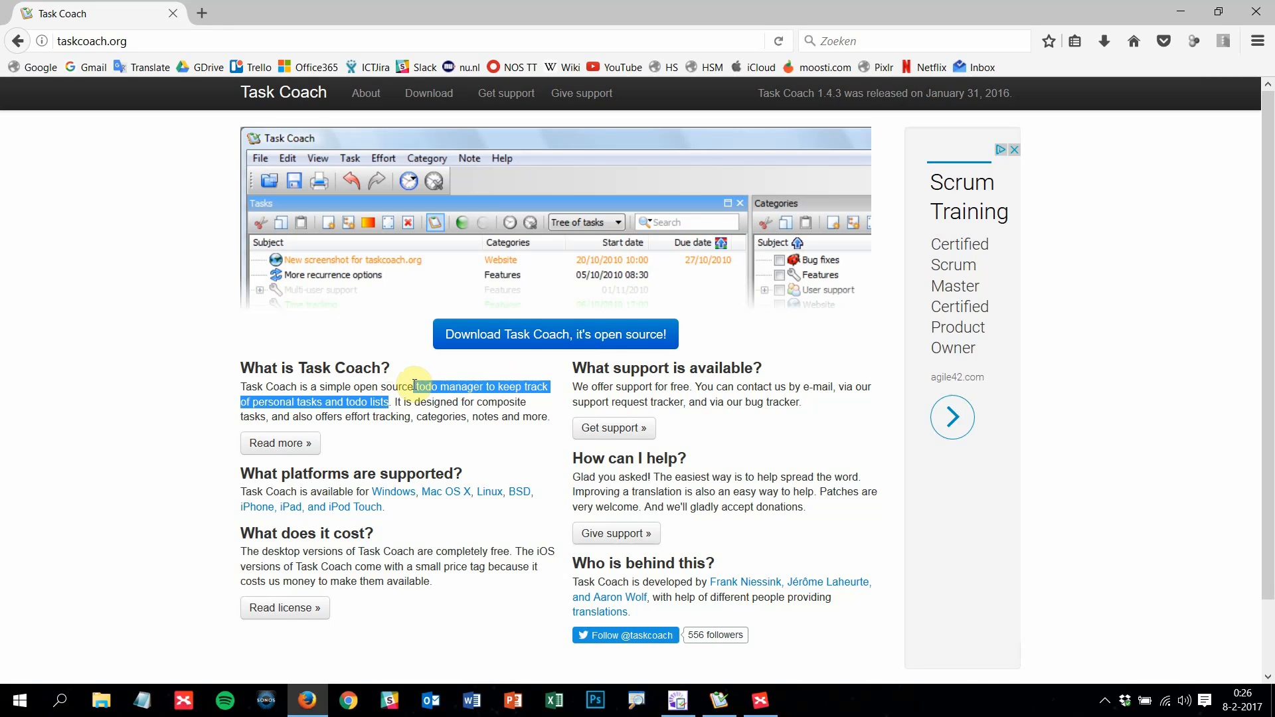
{"action": "right_click", "coordinate": [463, 387]}
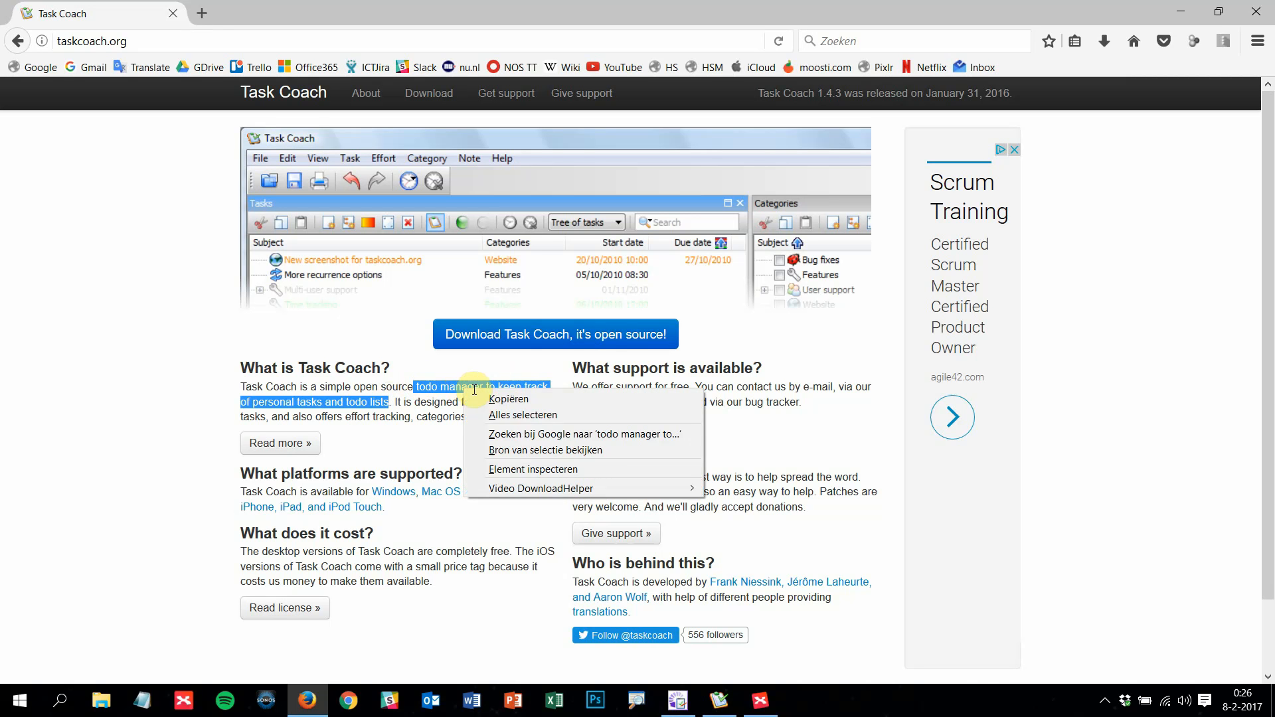
{"action": "left_click", "coordinate": [512, 397]}
Return to XMind and Task Coach, and paste the copied phrase as a subtopic of "Operions"
{"action": "left_click", "coordinate": [760, 701]}
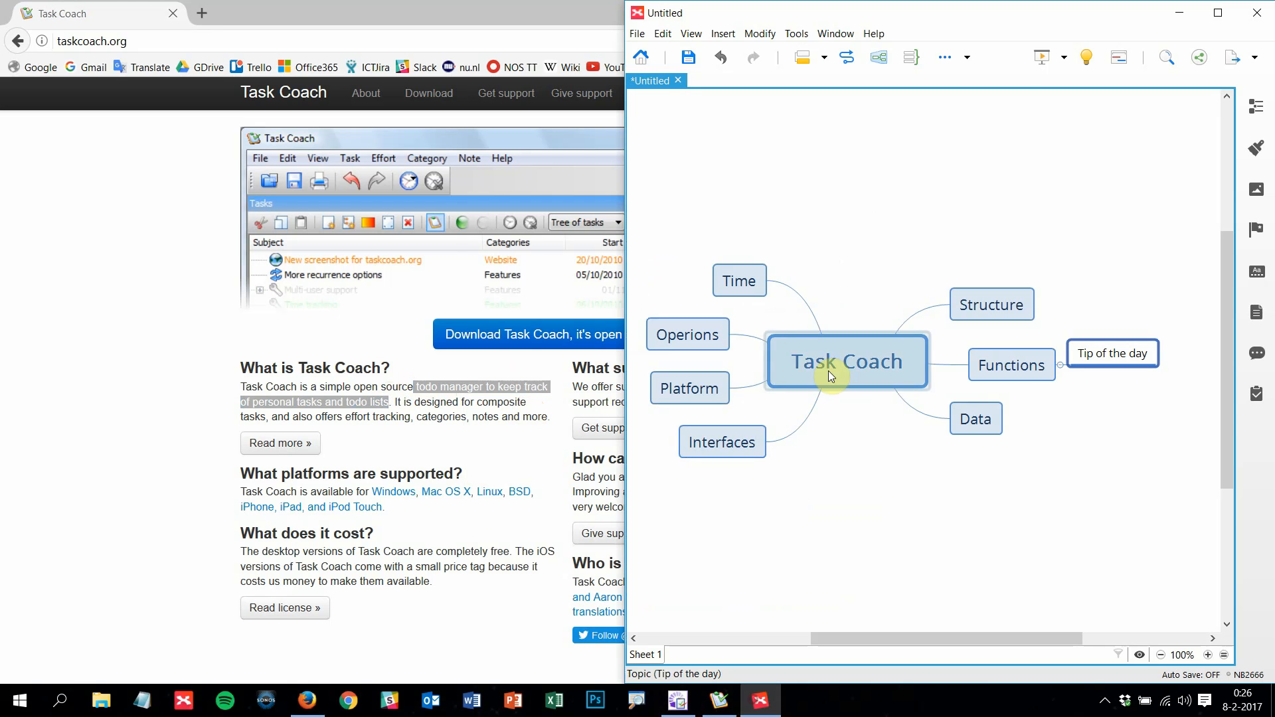
{"action": "left_click", "coordinate": [719, 701]}
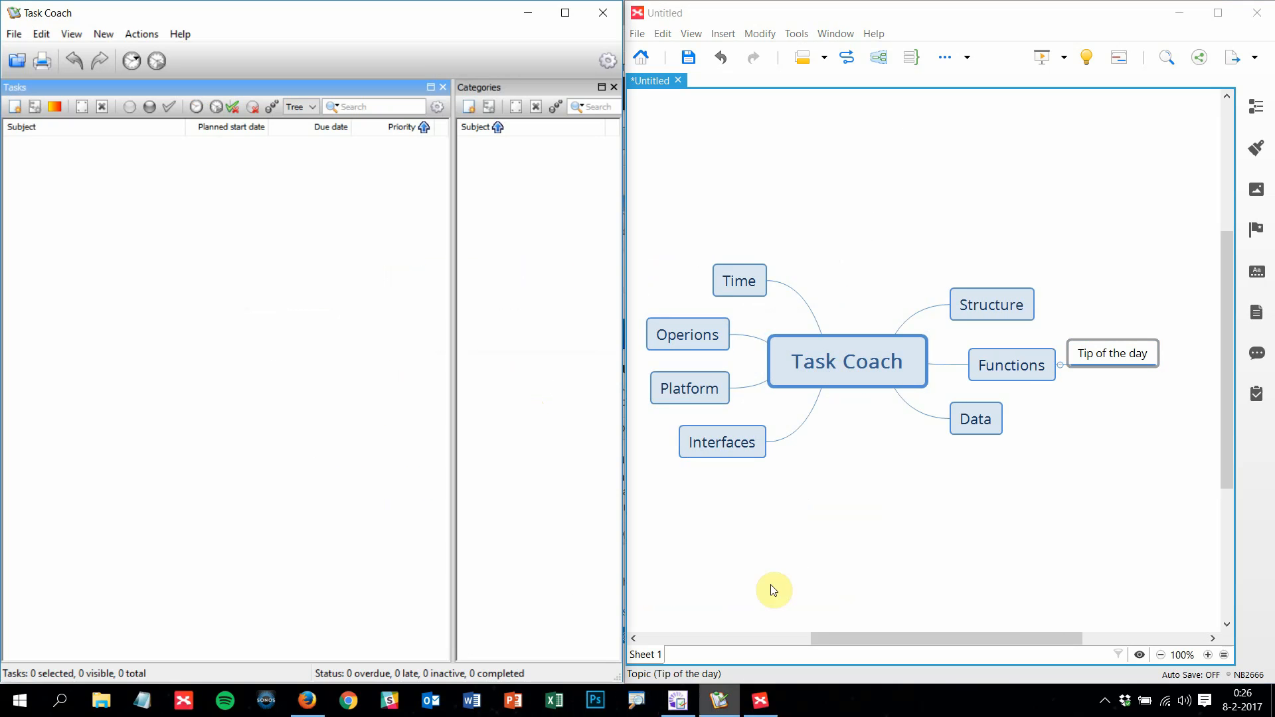
{"action": "left_click", "coordinate": [705, 337]}
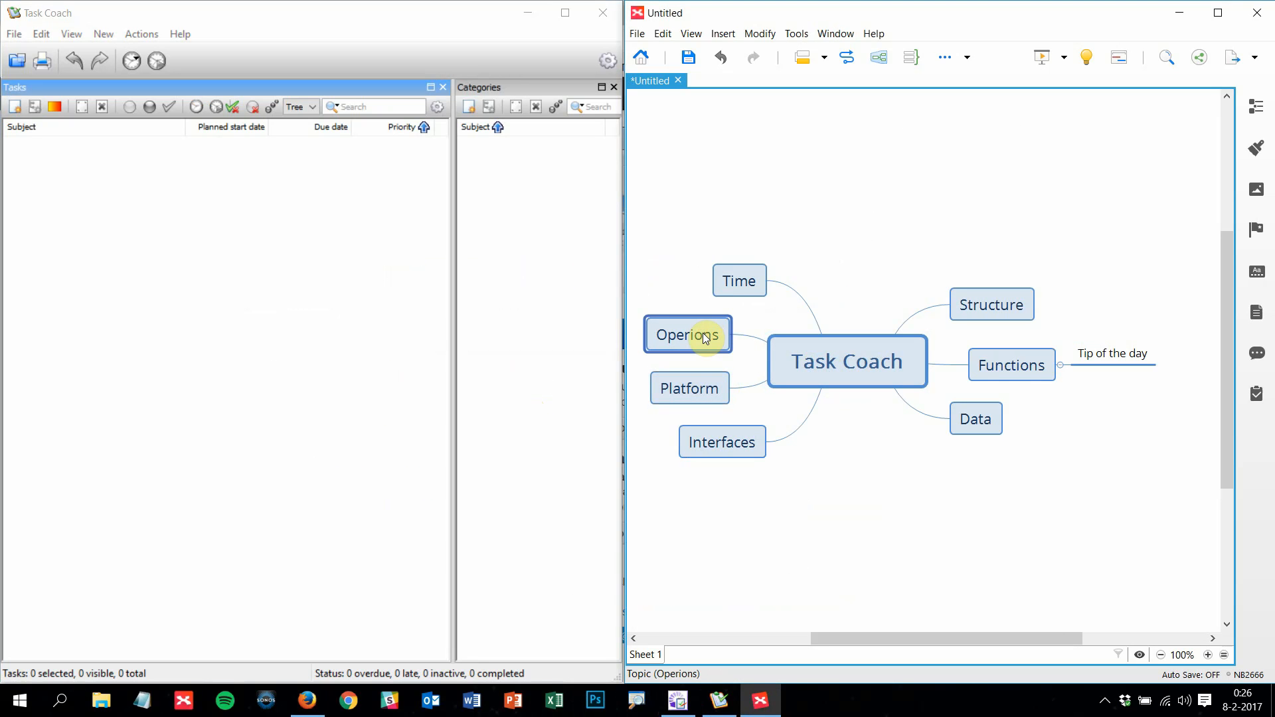
{"action": "key", "text": "ctrl+v"}
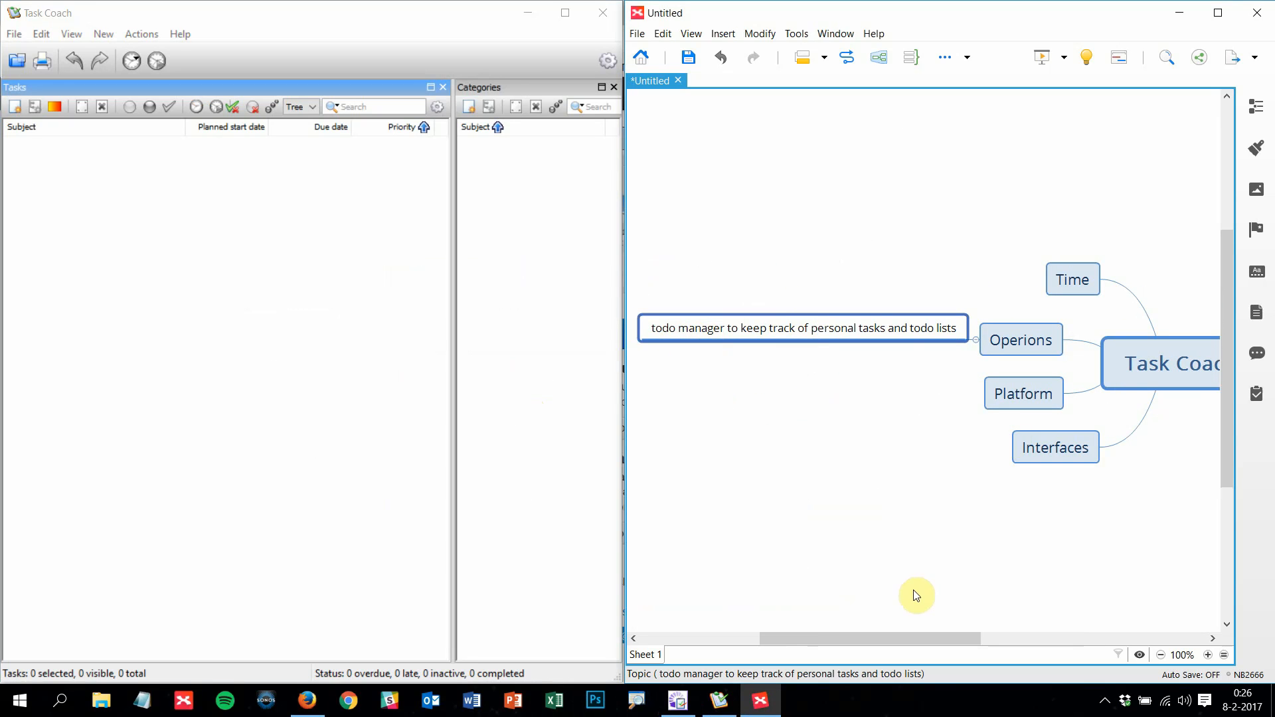
Consult the Task Coach website in Firefox again, then add a "Python" subtopic under "Structure" in XMind
{"action": "left_click_drag", "start_coordinate": [928, 639], "coordinate": [1066, 625]}
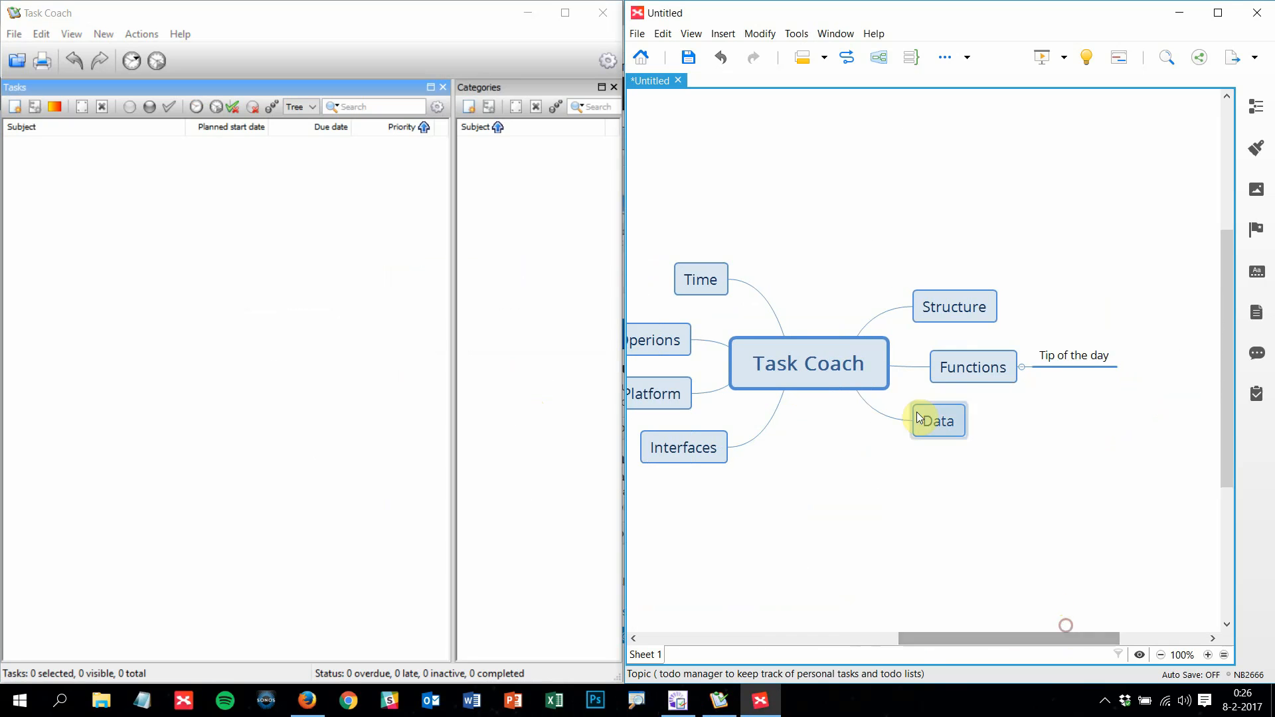
{"action": "left_click", "coordinate": [963, 313]}
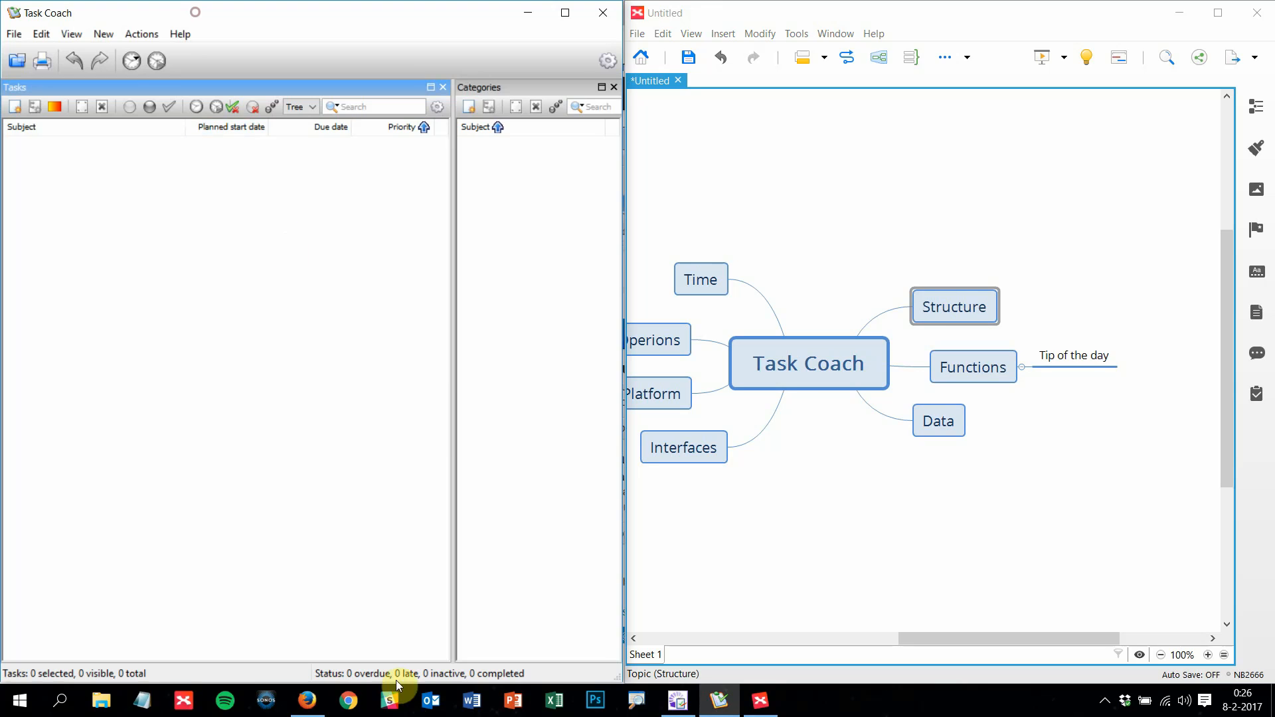
{"action": "left_click", "coordinate": [308, 699]}
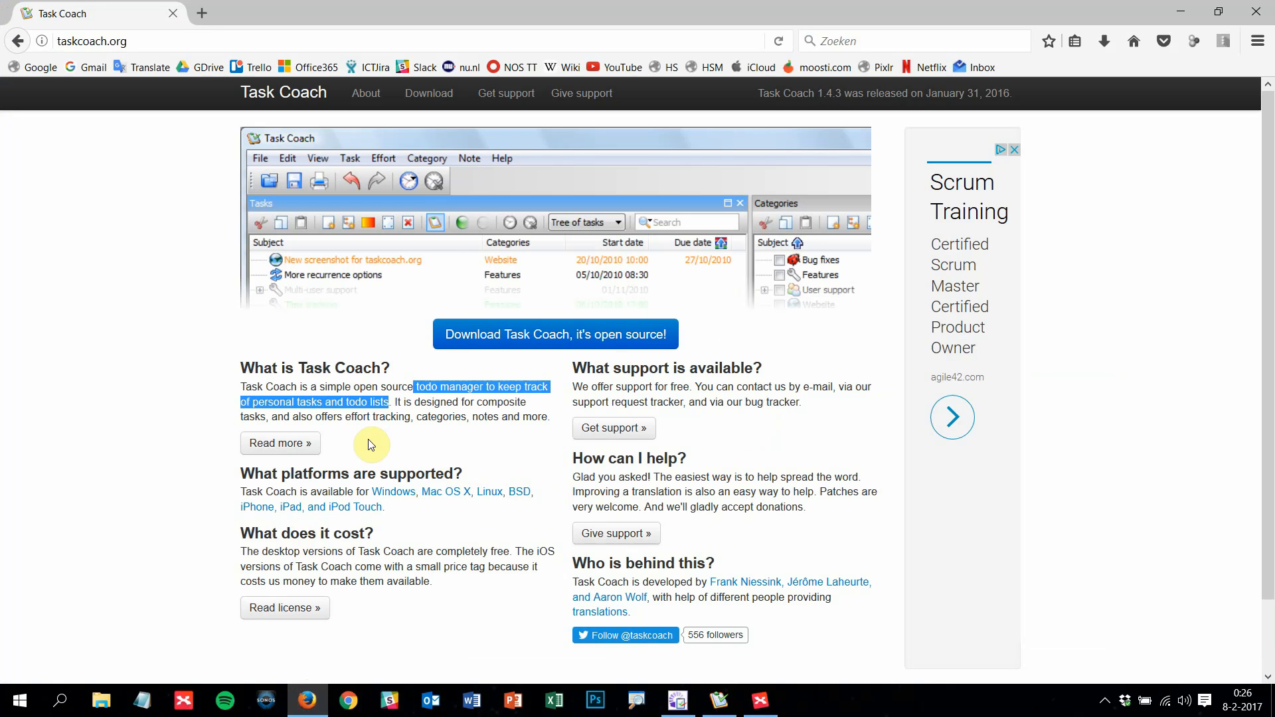
{"action": "left_click", "coordinate": [760, 700]}
{"action": "left_click", "coordinate": [719, 701]}
{"action": "left_click", "coordinate": [968, 307]}
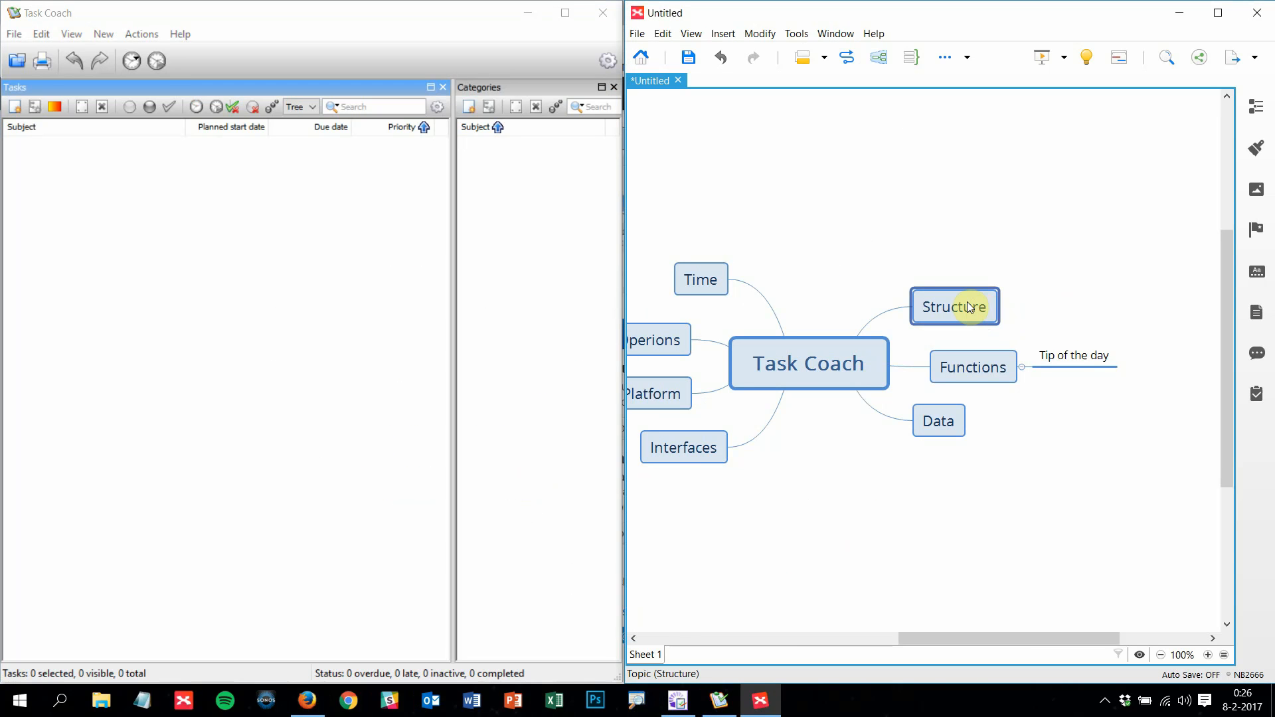
{"action": "key", "text": "Tab"}
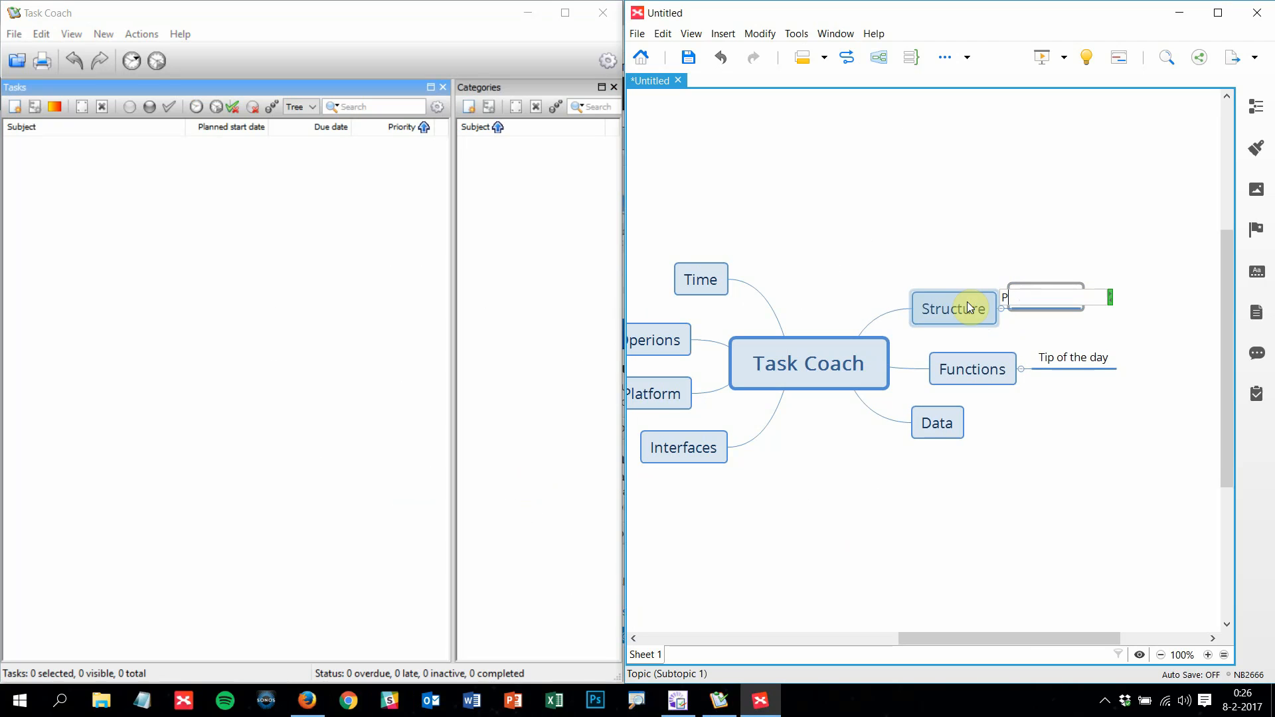
{"action": "type", "text": "Python"}
{"action": "key", "text": "Return"}
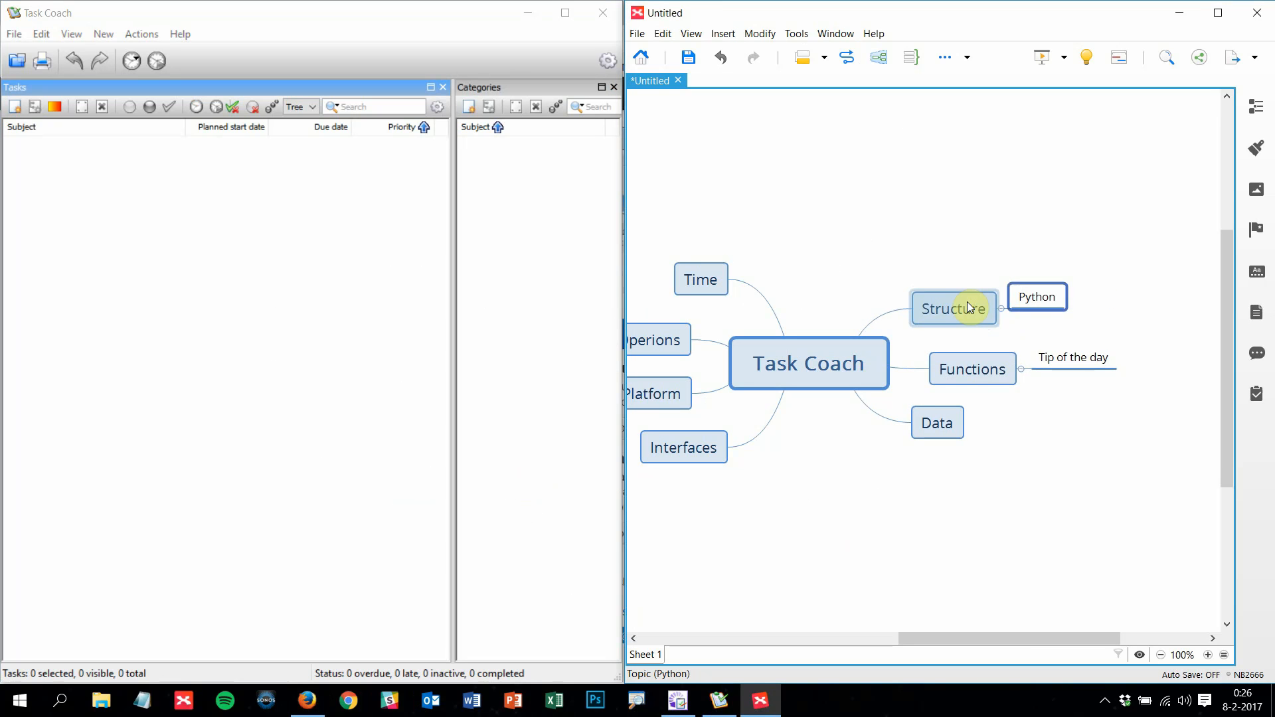
{"action": "left_click", "coordinate": [967, 305]}
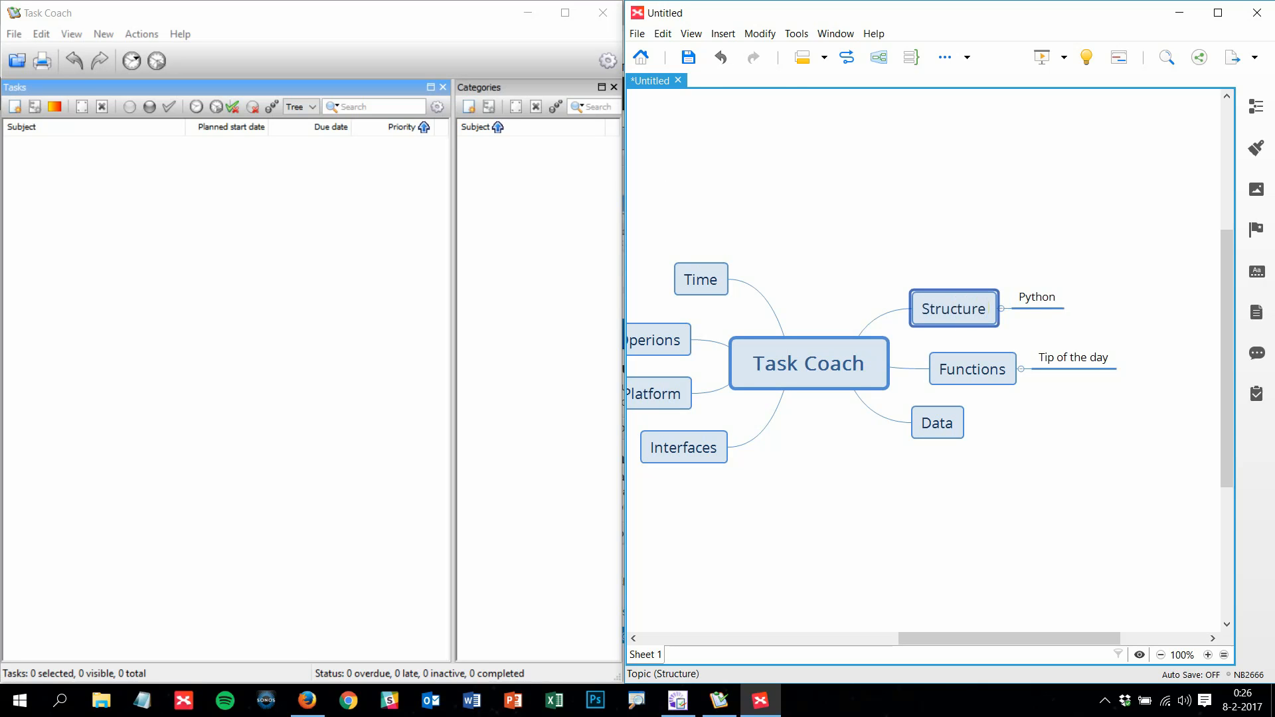
{"action": "left_click", "coordinate": [410, 33]}
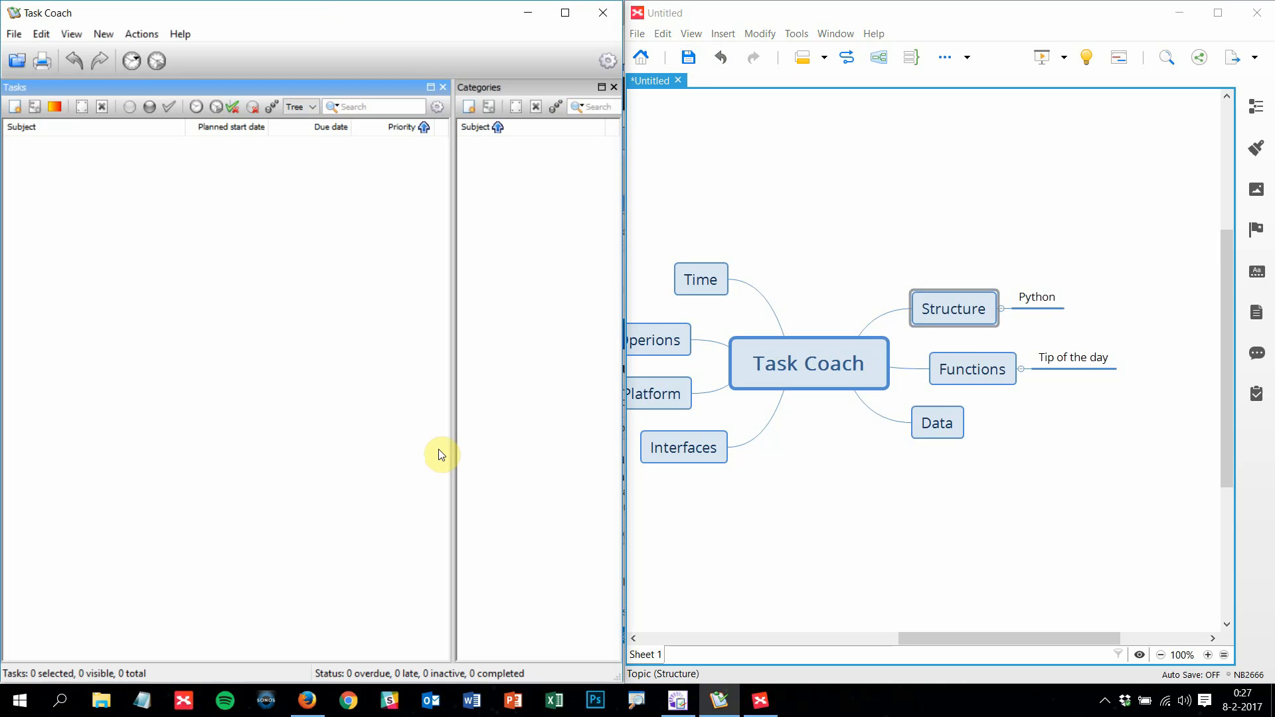
{"action": "scroll", "coordinate": [1003, 433], "scroll_direction": "down", "scroll_amount": 1}
{"action": "left_click", "coordinate": [983, 300]}
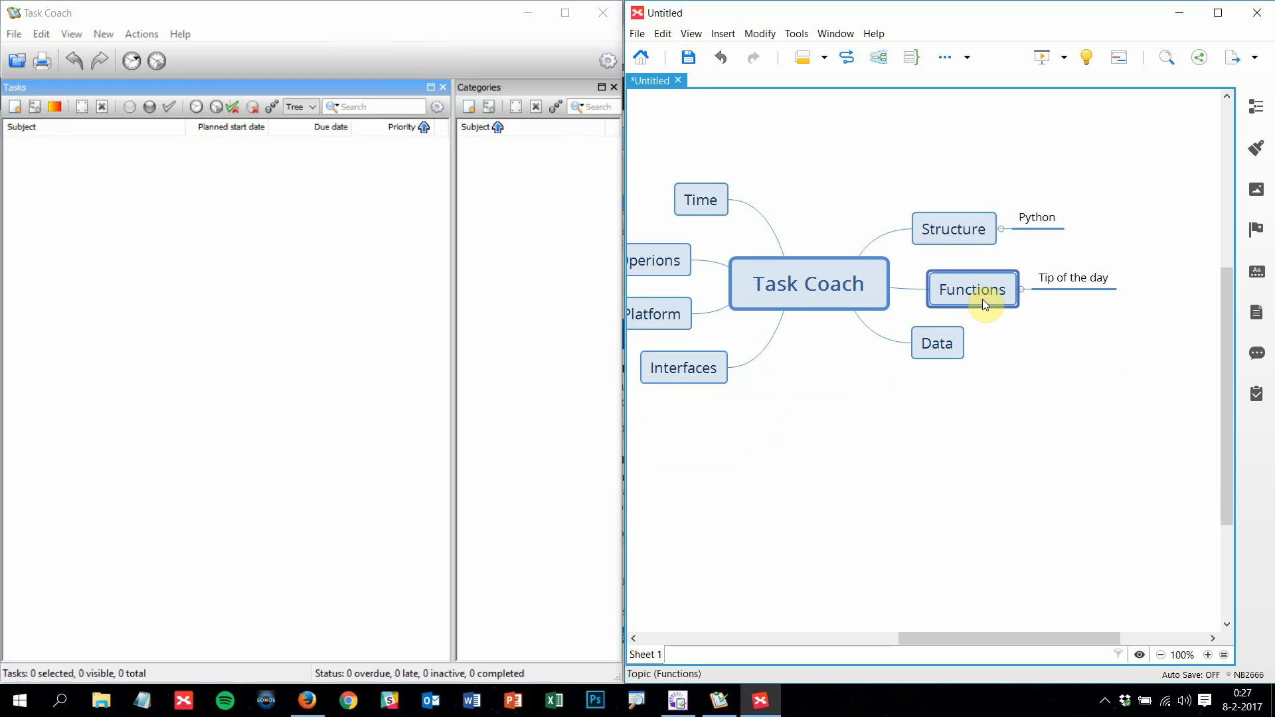
Review Task Coach's menus from File to Help, and add a "GUI" subtopic under "Interfaces" in the XMind map
{"action": "left_click", "coordinate": [14, 34]}
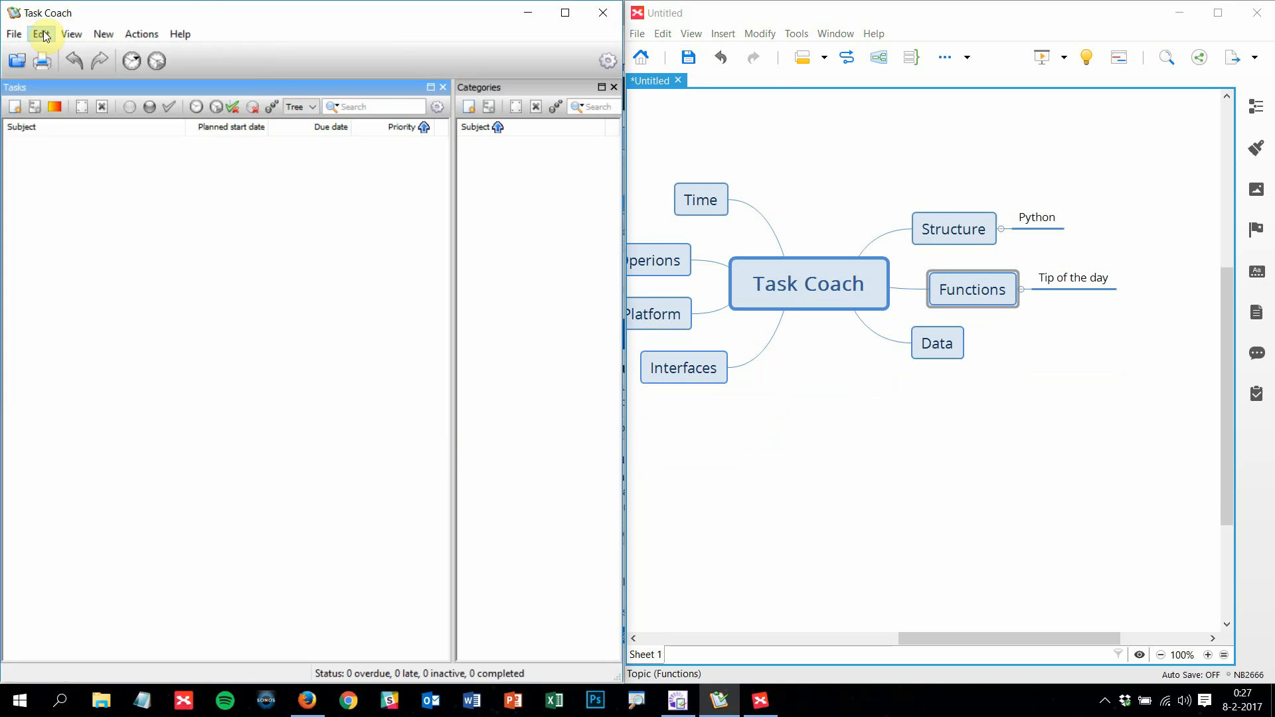
{"action": "mouse_move", "coordinate": [72, 34]}
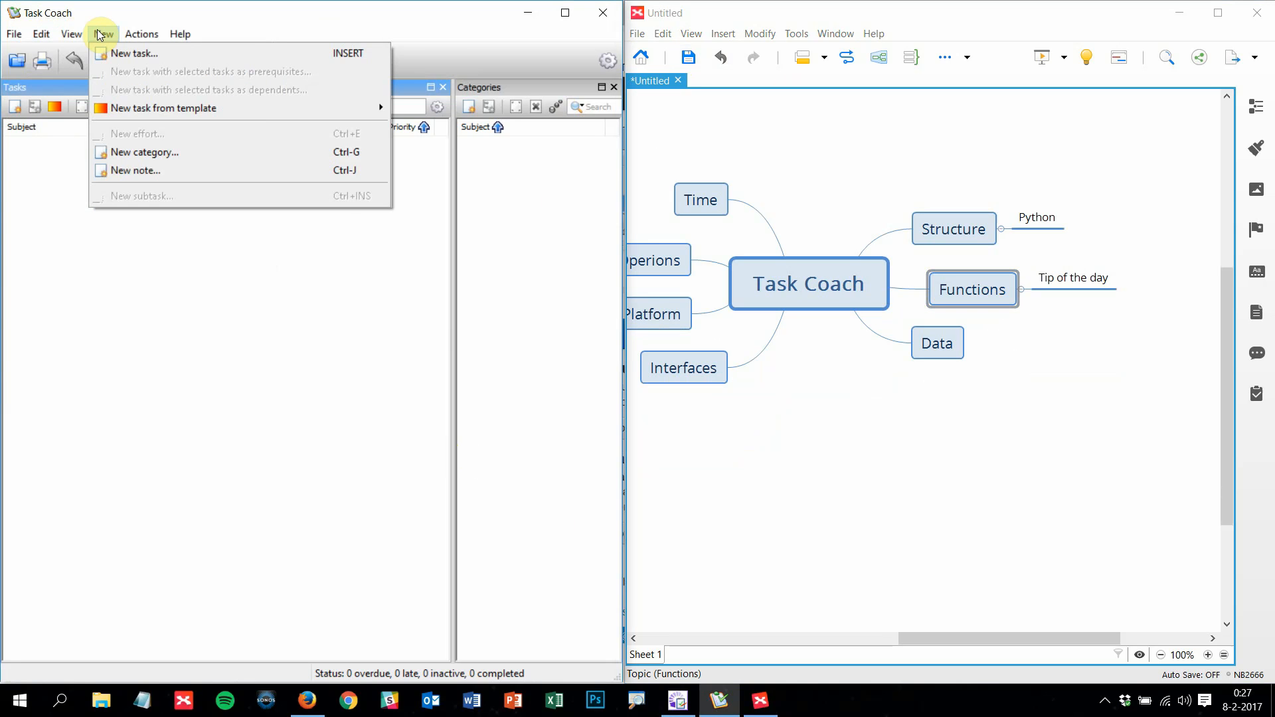
{"action": "mouse_move", "coordinate": [131, 34]}
{"action": "mouse_move", "coordinate": [178, 36]}
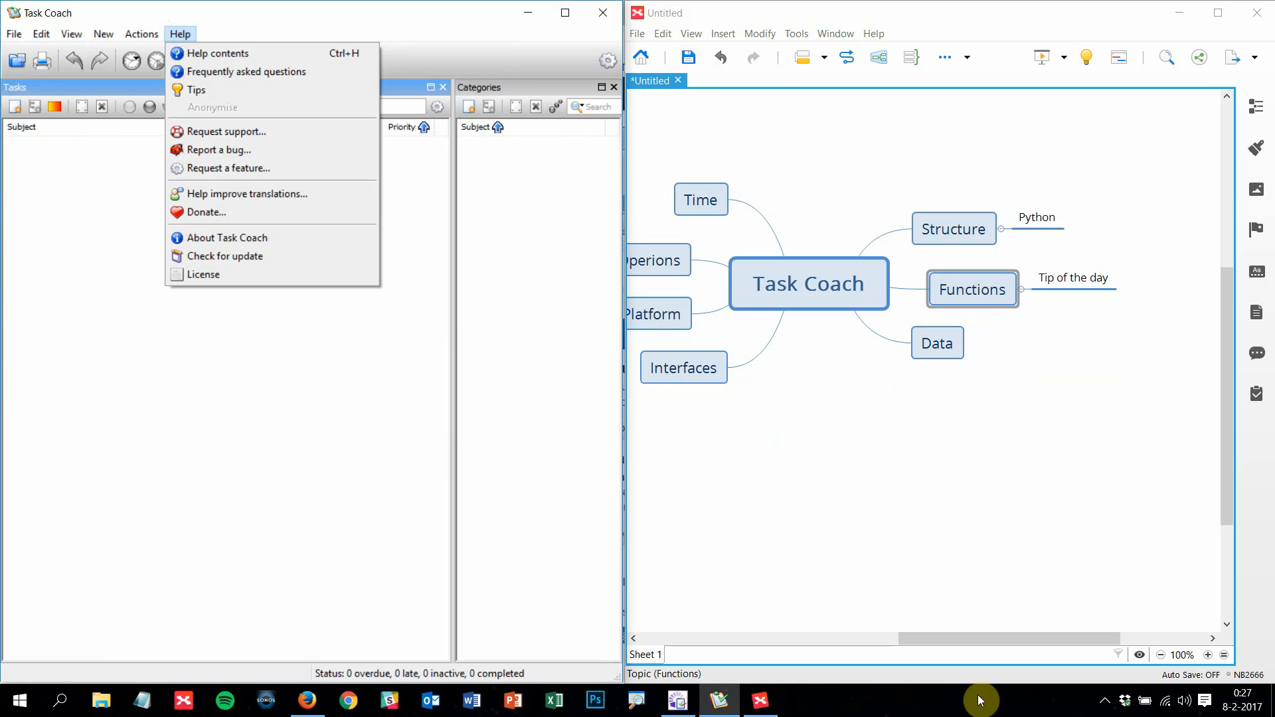
{"action": "left_click_drag", "start_coordinate": [1002, 643], "coordinate": [920, 640]}
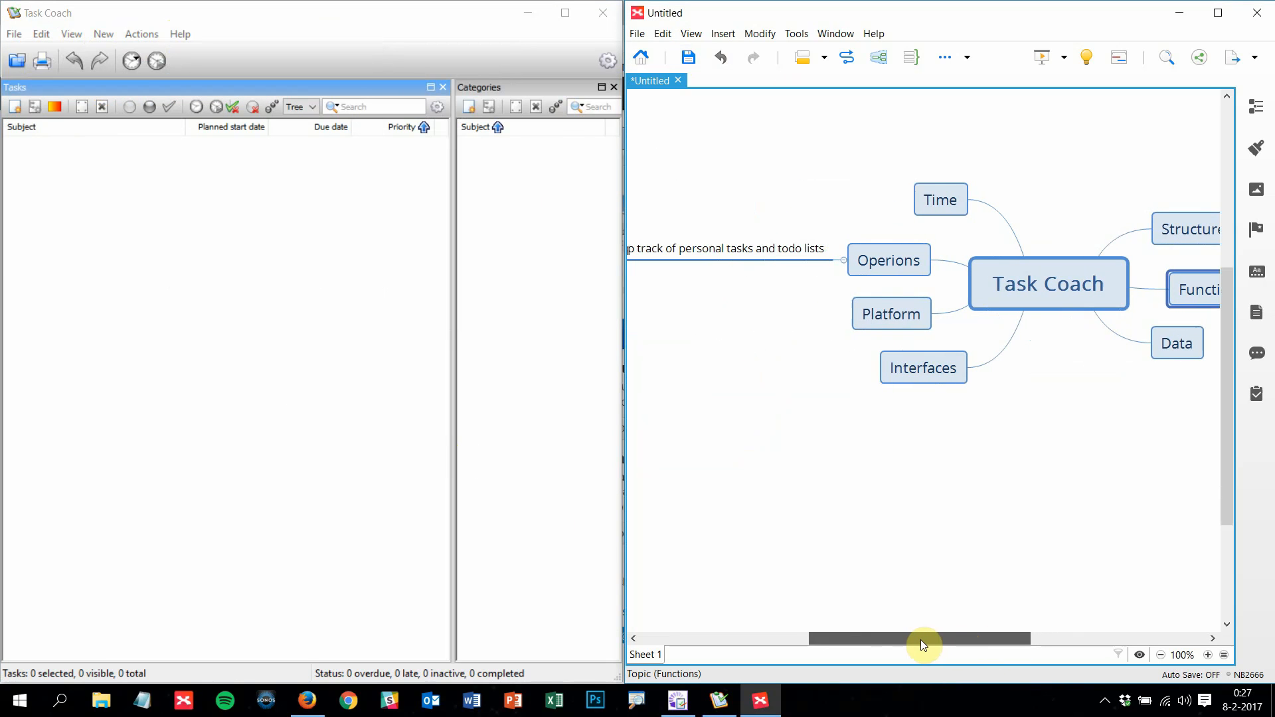
{"action": "left_click", "coordinate": [920, 369]}
{"action": "key", "text": "Tab"}
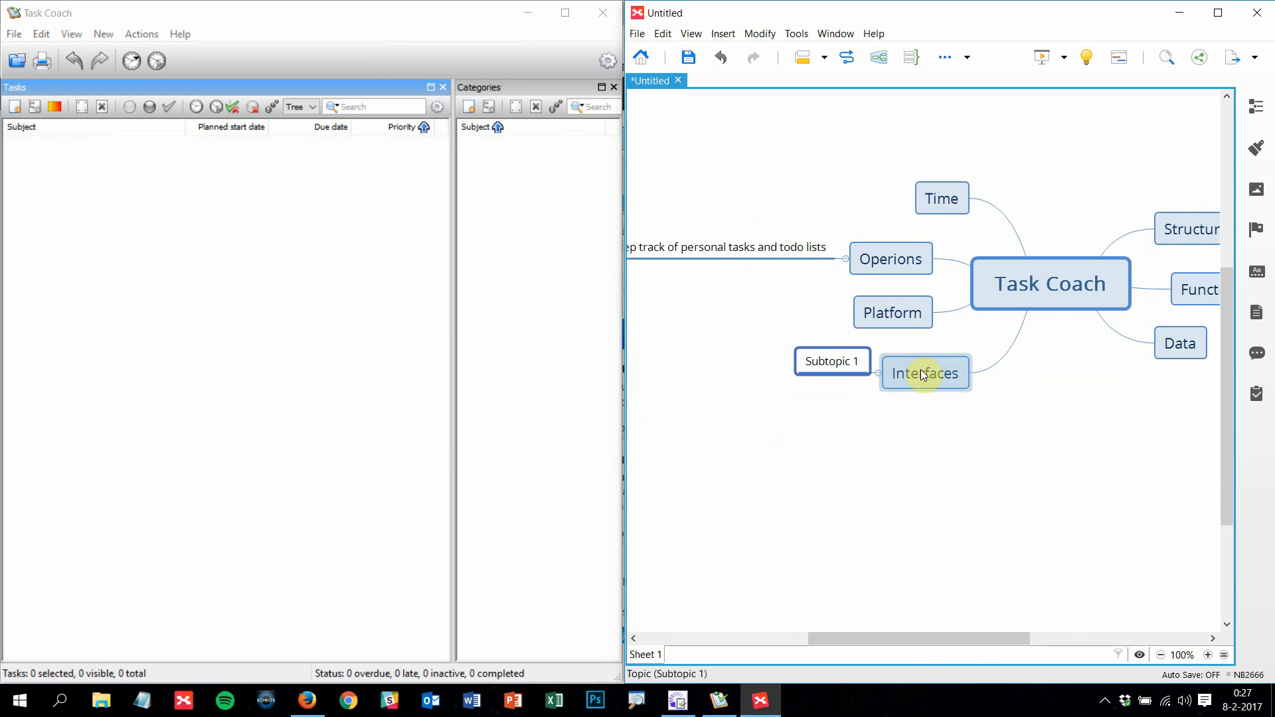
{"action": "type", "text": "G"}
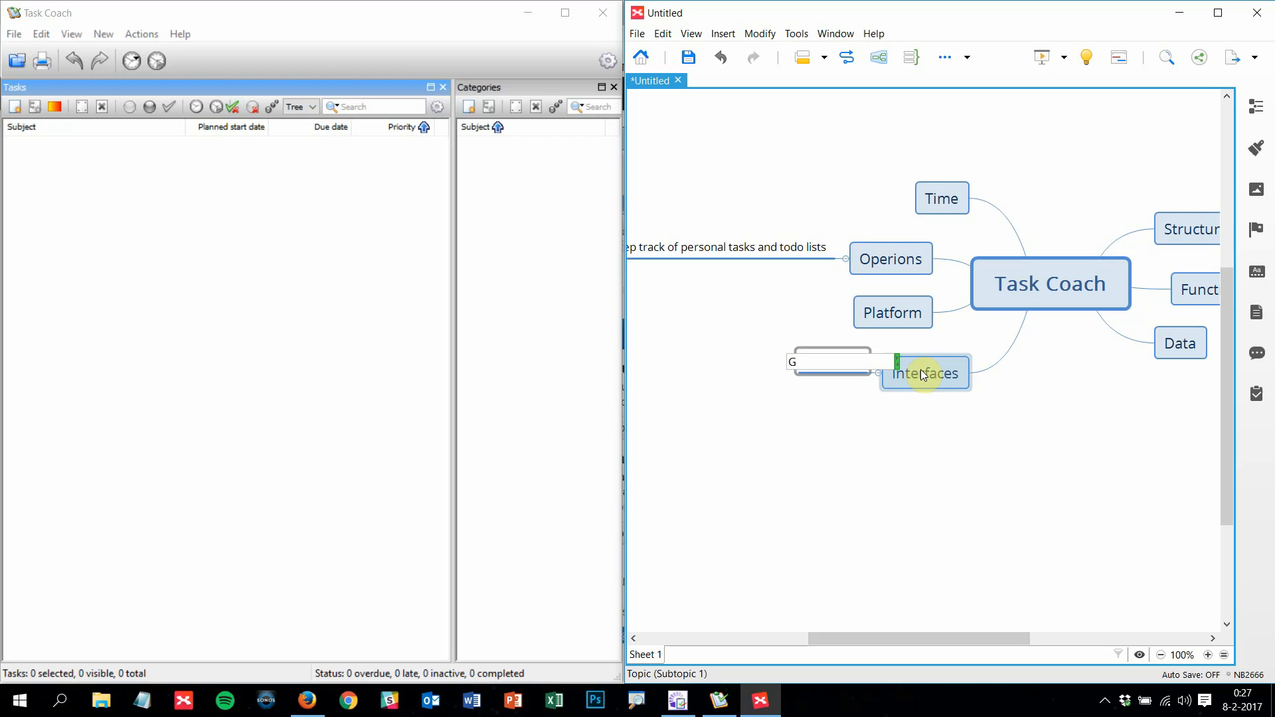
{"action": "type", "text": "UI"}
{"action": "key", "text": "Return"}
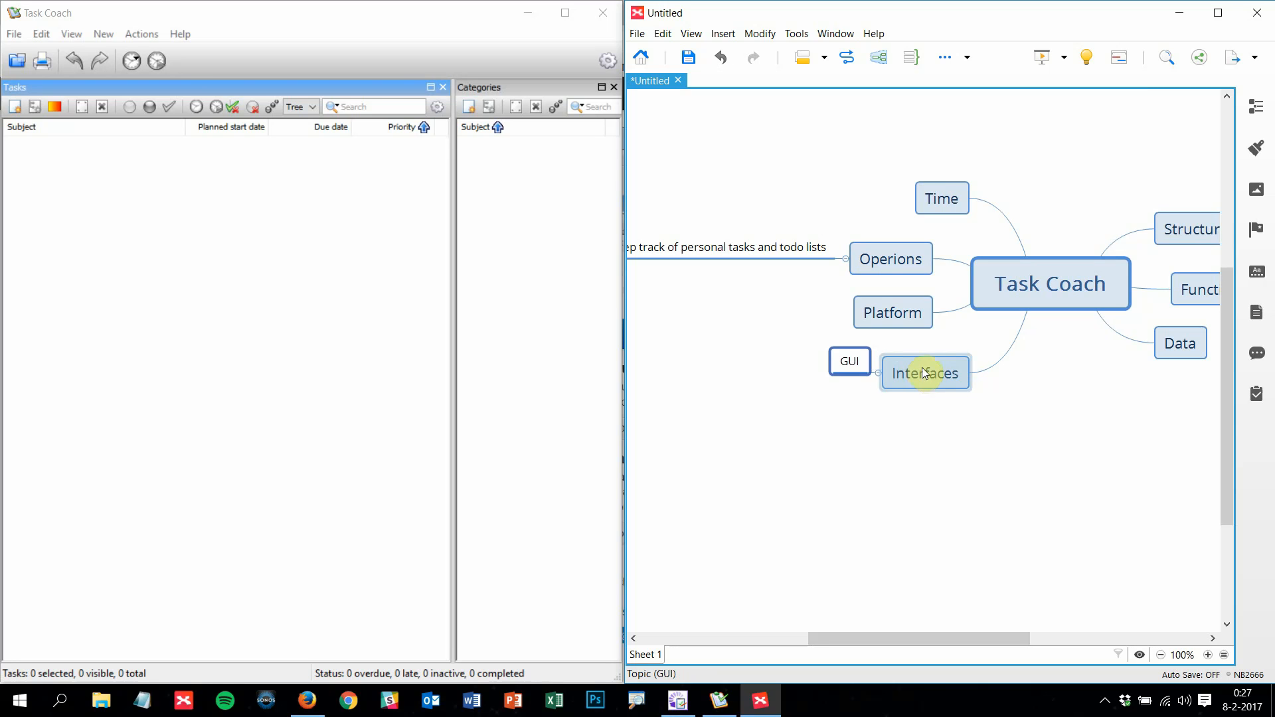
Add a "File" subtopic under "GUI", taking the name from Task Coach's first menu
{"action": "key", "text": "Tab"}
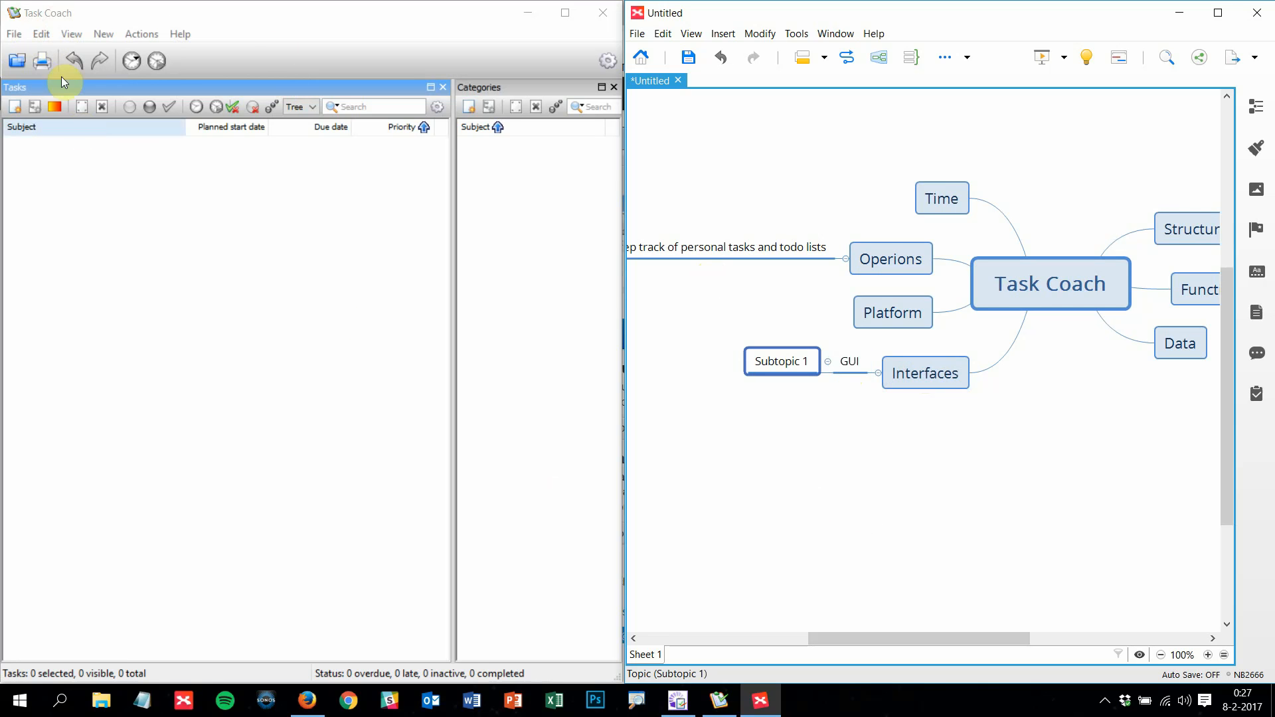
{"action": "left_click", "coordinate": [15, 35]}
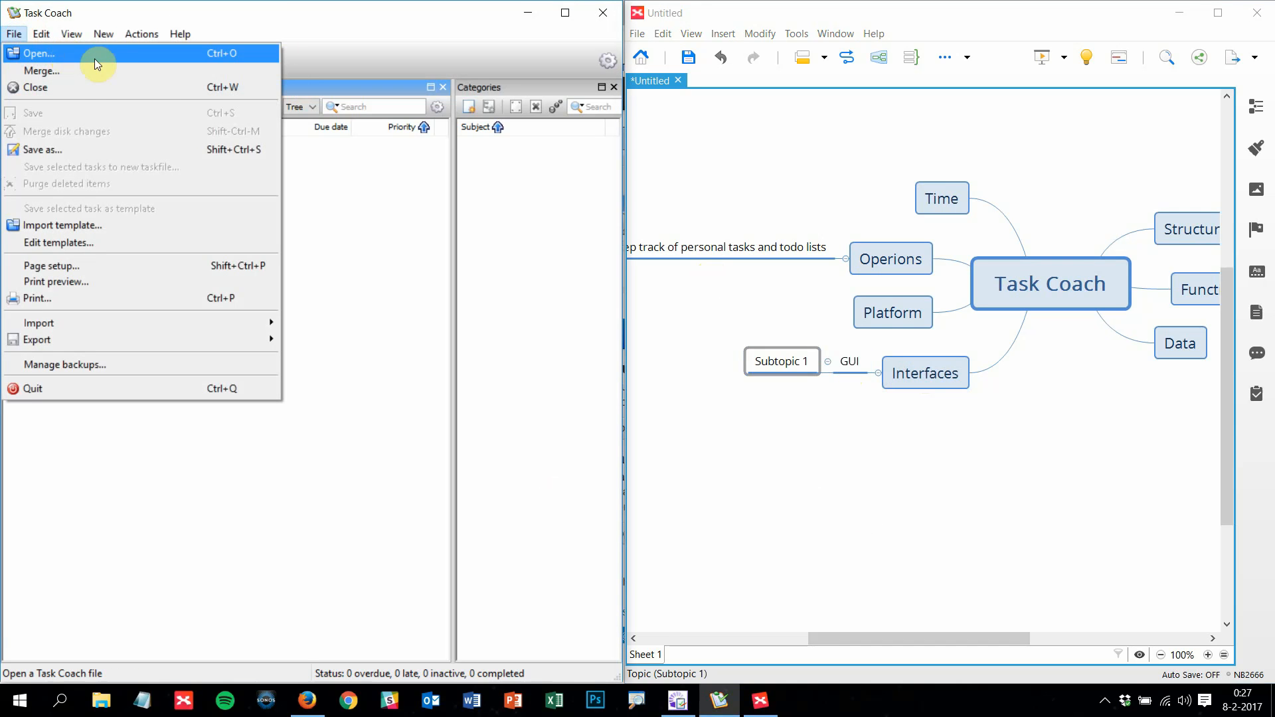
{"action": "double_click", "coordinate": [790, 361]}
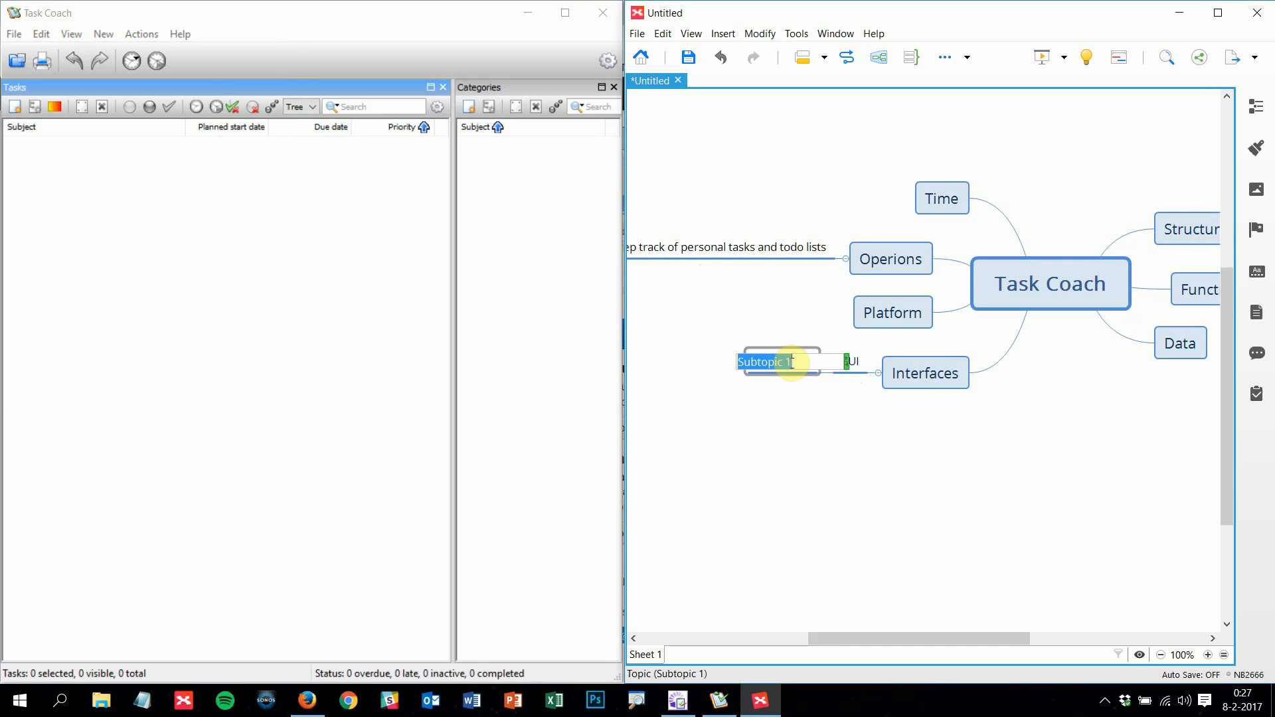
{"action": "type", "text": "File"}
{"action": "key", "text": "Return"}
Check Task Coach's File menu and add "Open" and "Merge" as subtopics of "File" in the map
{"action": "key", "text": "Tab"}
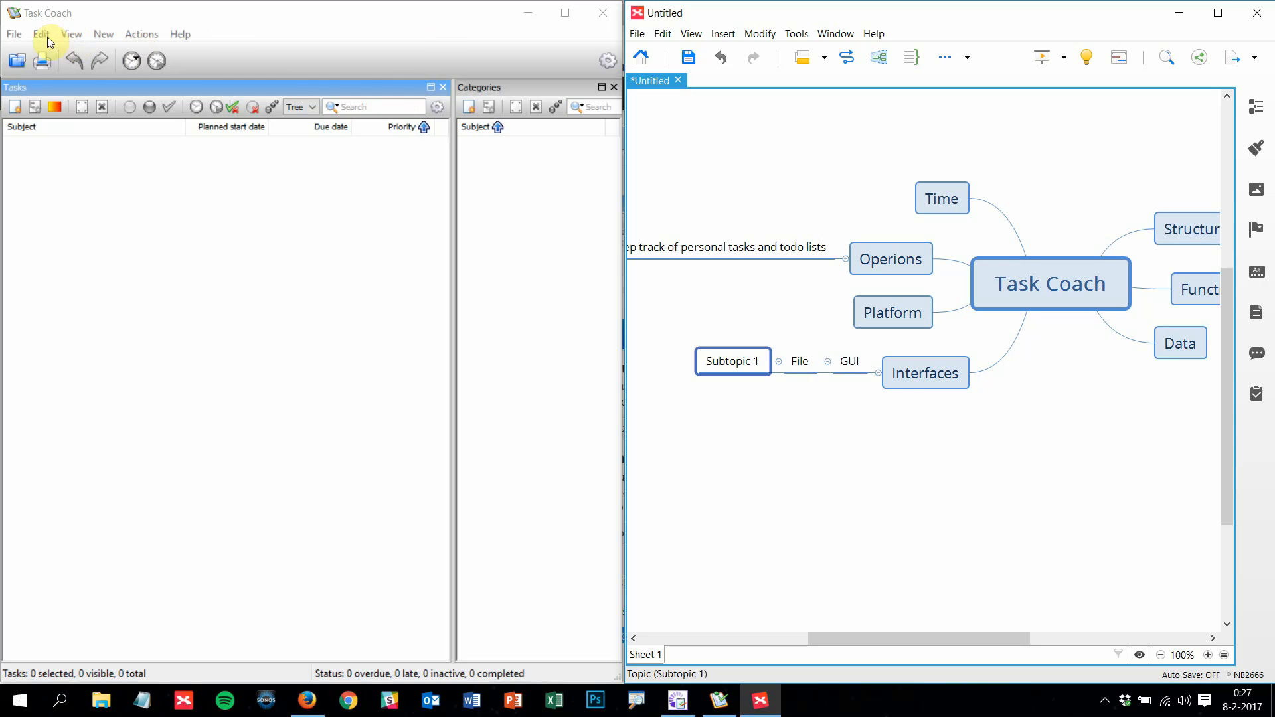
{"action": "left_click", "coordinate": [14, 34]}
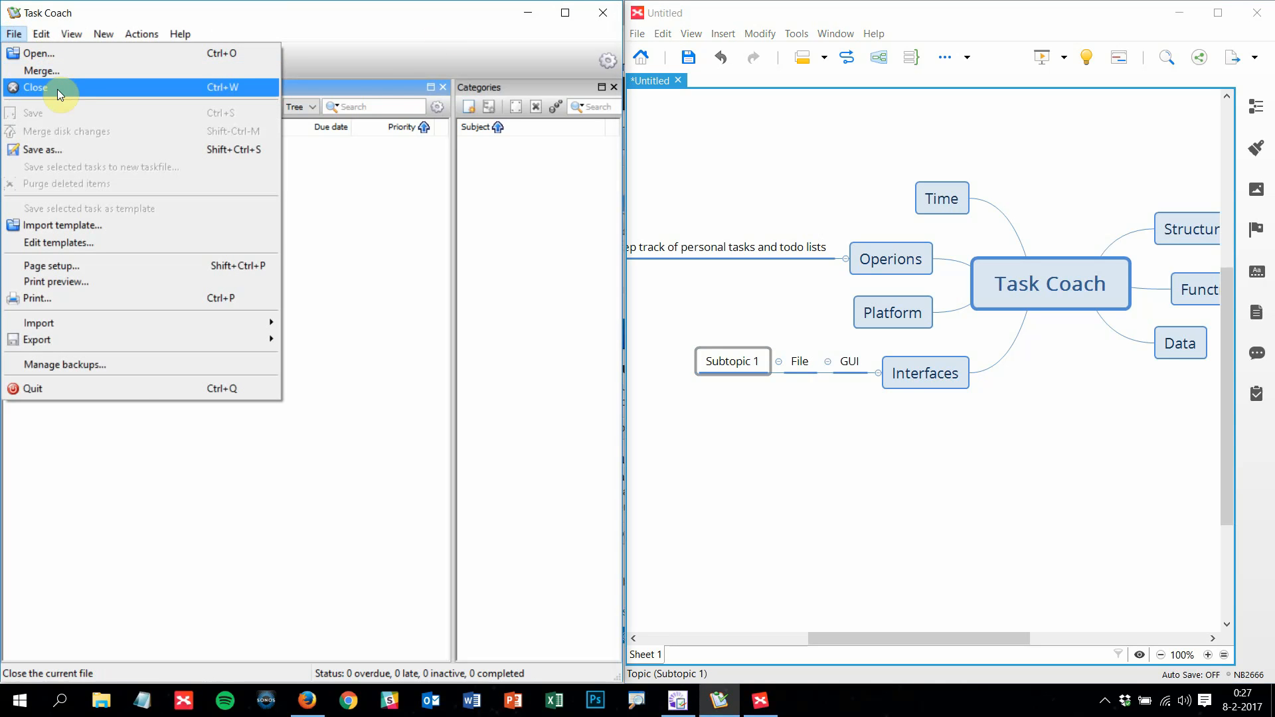
{"action": "double_click", "coordinate": [747, 368]}
{"action": "type", "text": "Open"}
{"action": "key", "text": "Return"}
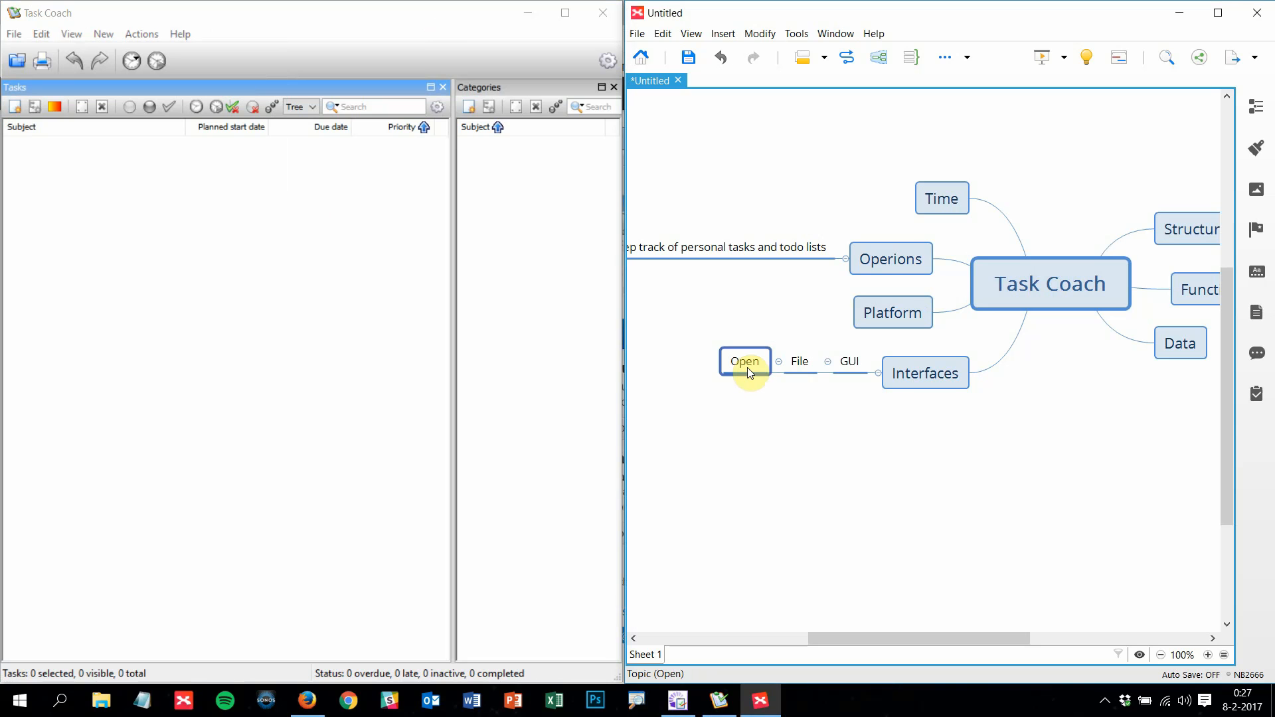
{"action": "key", "text": "Return"}
{"action": "type", "text": "Merge"}
{"action": "key", "text": "Return"}
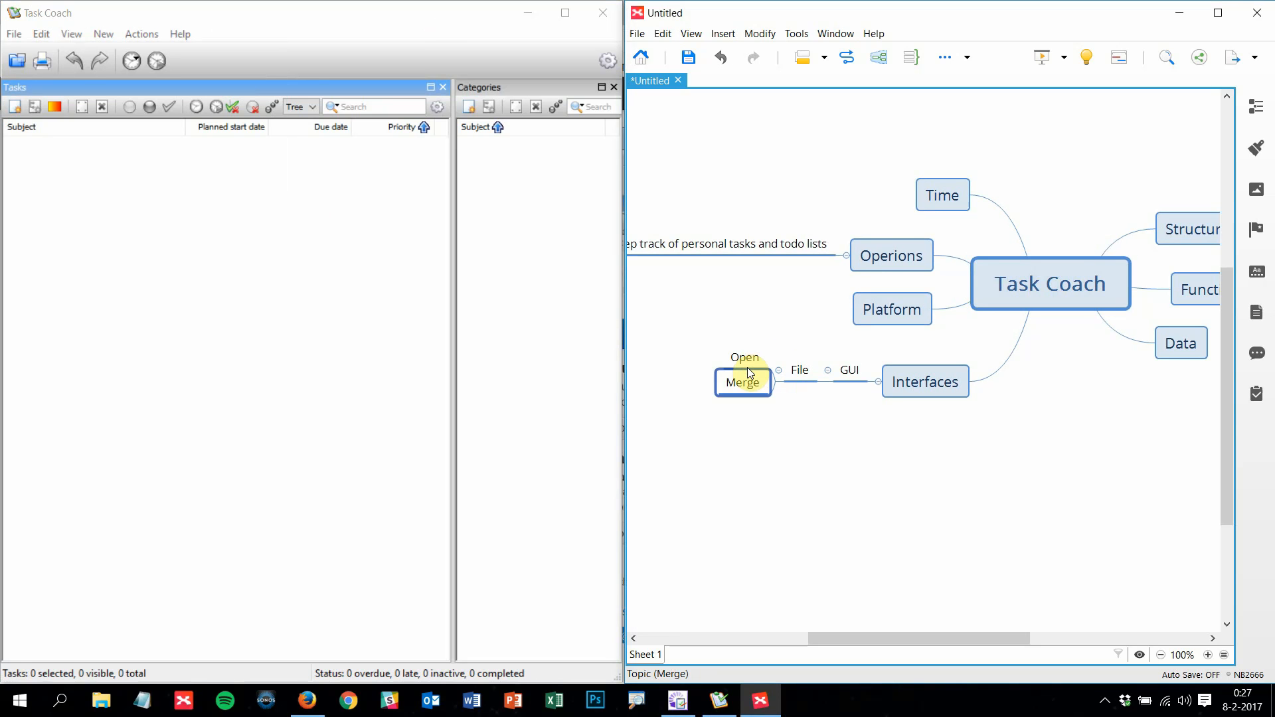
Add "Close" and "Save" below "Merge" as further subtopics of "File"
{"action": "key", "text": "Return"}
{"action": "type", "text": "Close"}
{"action": "key", "text": "Return"}
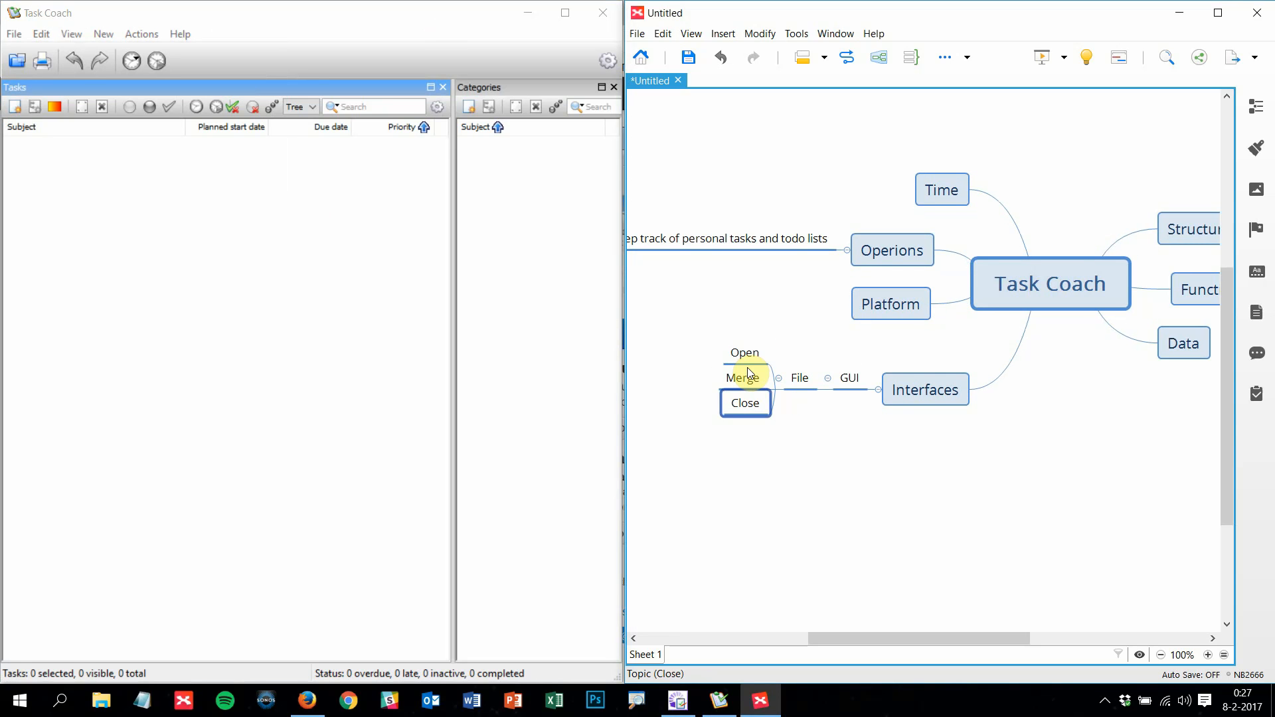
{"action": "key", "text": "Return"}
{"action": "type", "text": "Save"}
{"action": "key", "text": "Return"}
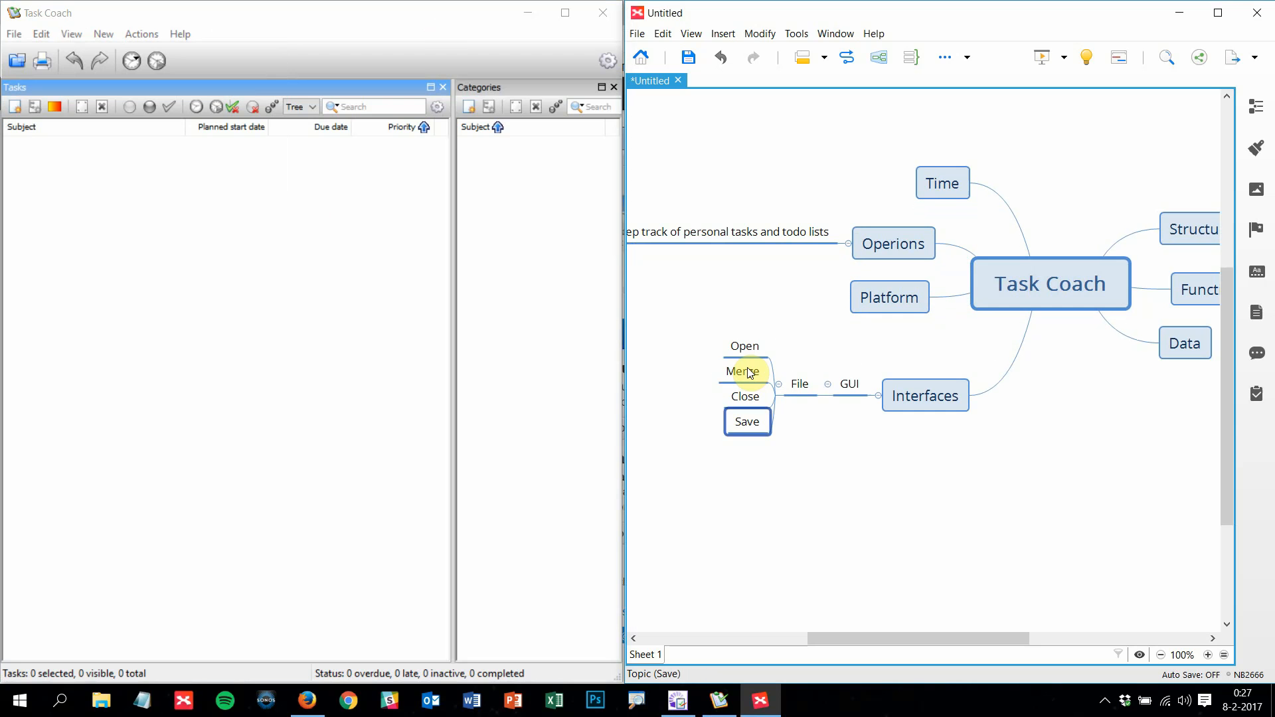
Look through Task Coach's menus from File to New for further commands to map
{"action": "left_click", "coordinate": [15, 39]}
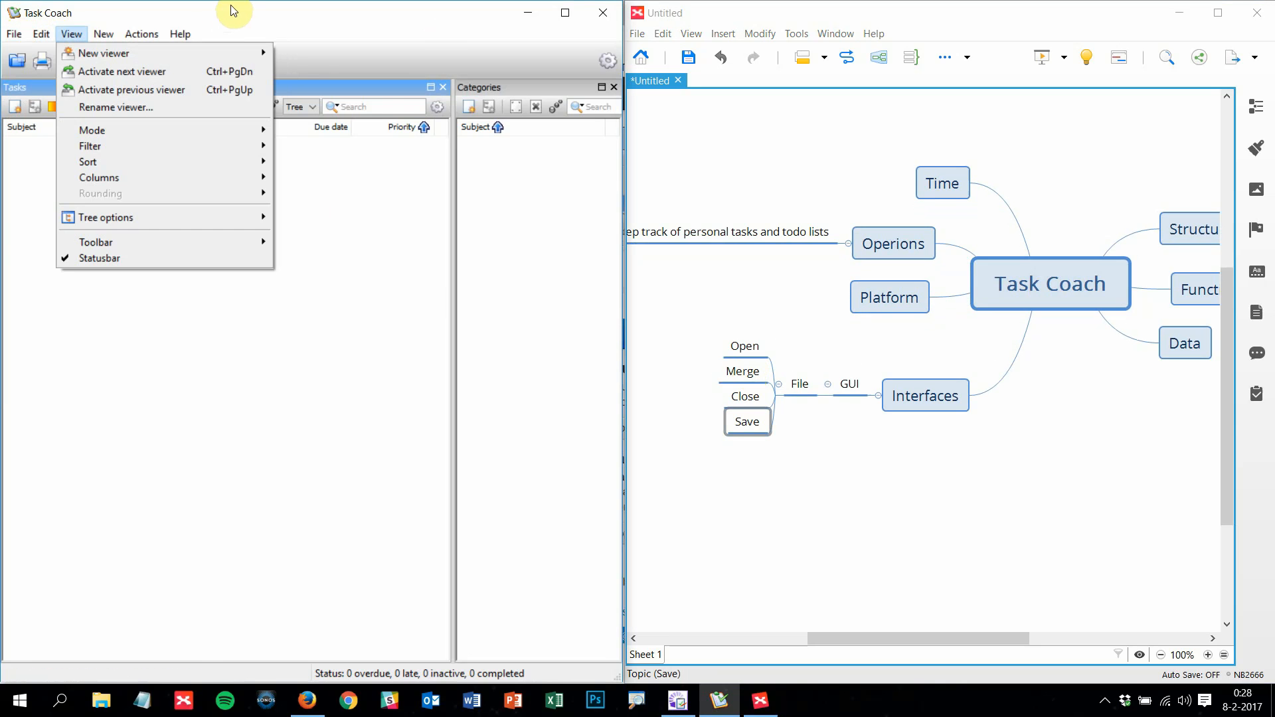
{"action": "mouse_move", "coordinate": [97, 35]}
{"action": "left_click", "coordinate": [253, 283]}
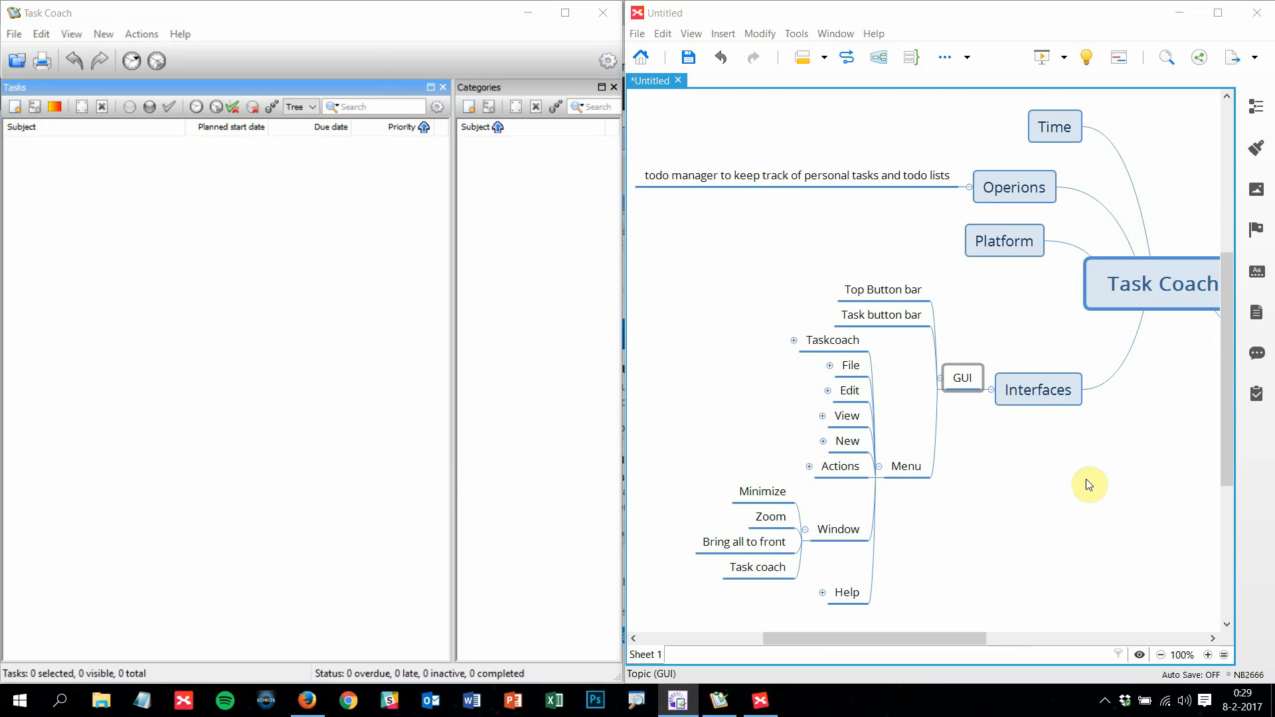
Expand the "Taskcoach", "File" and "Edit" branches under "Menu" to examine their subtopics
{"action": "scroll", "coordinate": [1033, 503], "scroll_direction": "down", "scroll_amount": 1}
{"action": "left_click", "coordinate": [797, 263]}
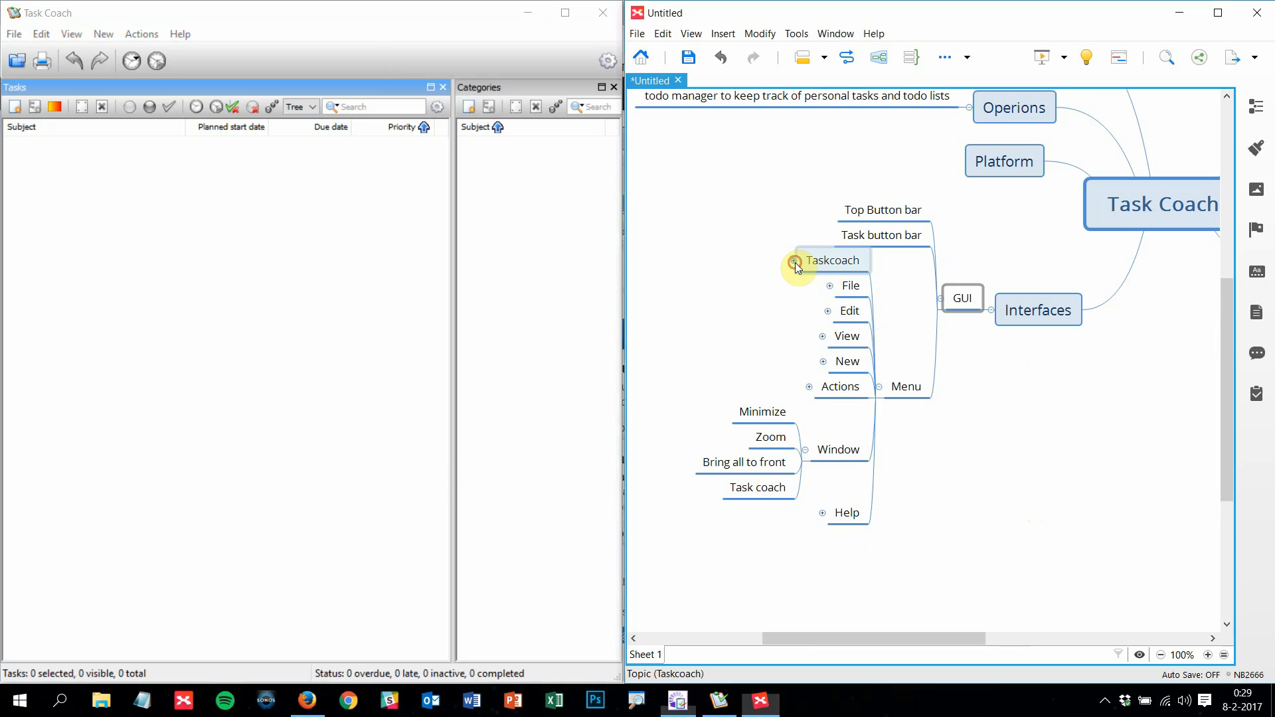
{"action": "left_click", "coordinate": [827, 340]}
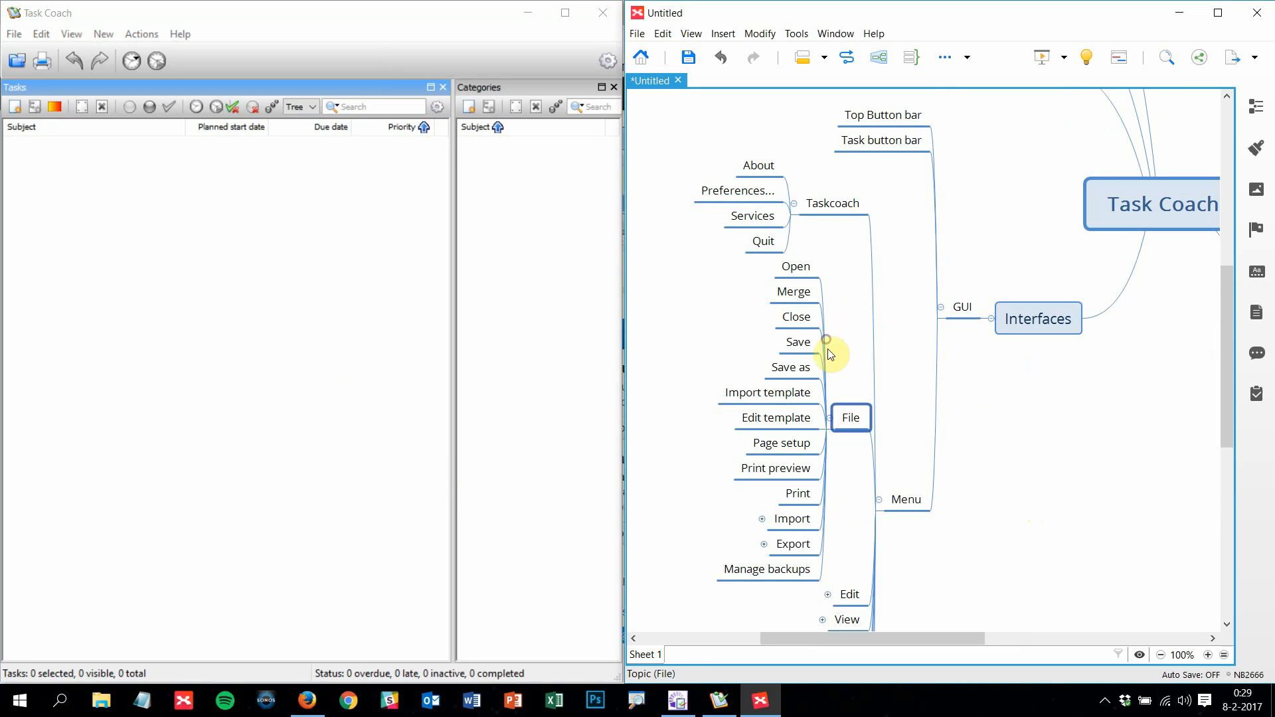
{"action": "scroll", "coordinate": [876, 483], "scroll_direction": "down", "scroll_amount": 2}
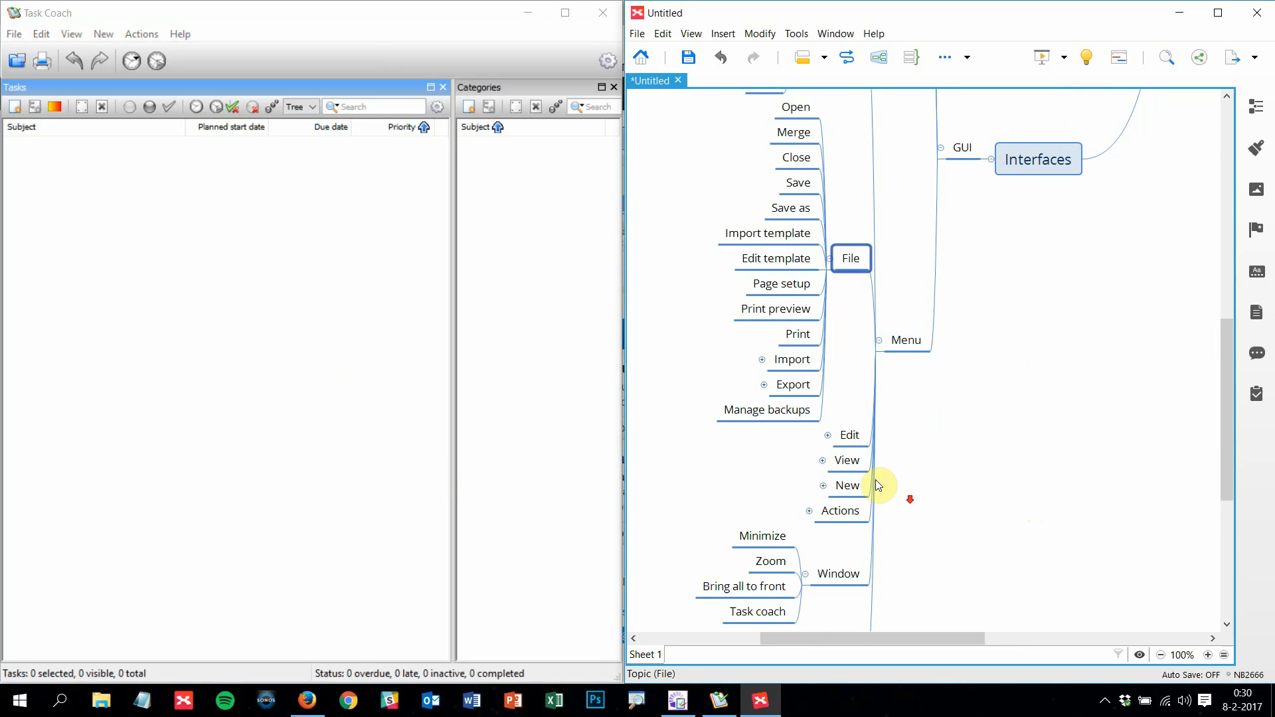
{"action": "left_click", "coordinate": [838, 439]}
{"action": "left_click", "coordinate": [827, 436]}
Expand the "View", "New" and "Actions" branches under "Menu" to examine their subtopics
{"action": "scroll", "coordinate": [897, 465], "scroll_direction": "down", "scroll_amount": 2}
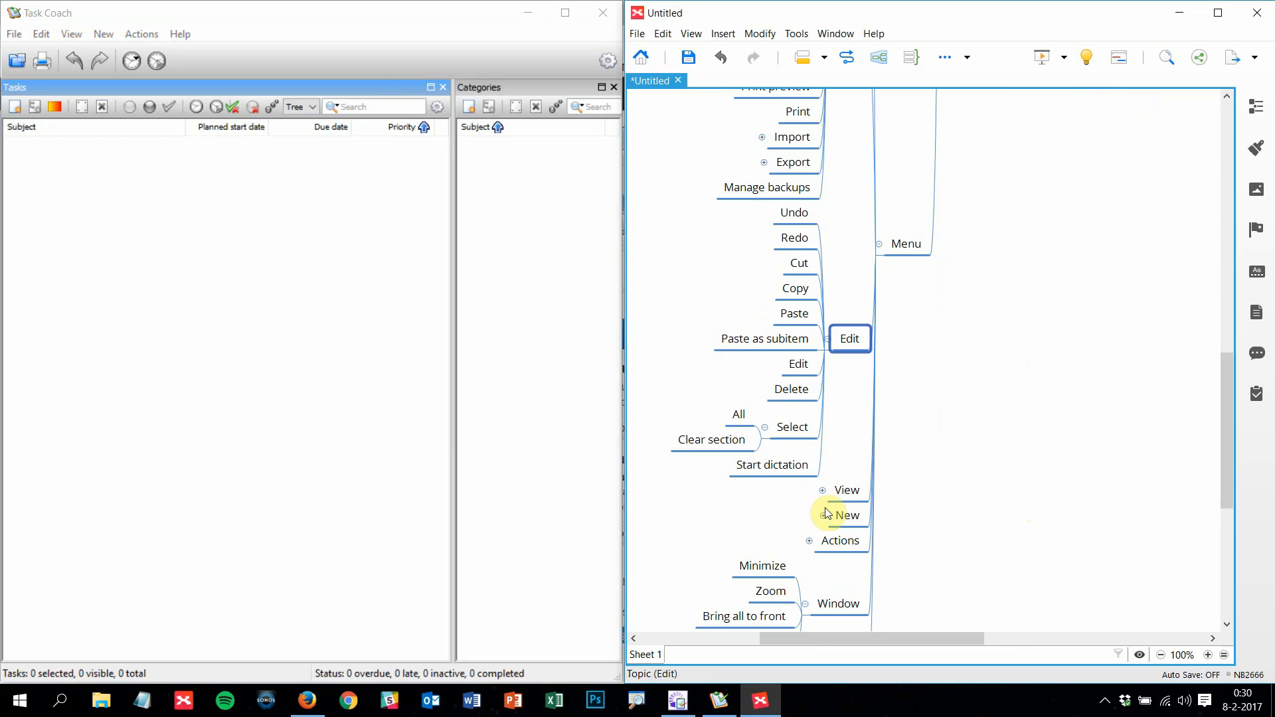
{"action": "left_click", "coordinate": [822, 490]}
{"action": "left_click", "coordinate": [825, 486]}
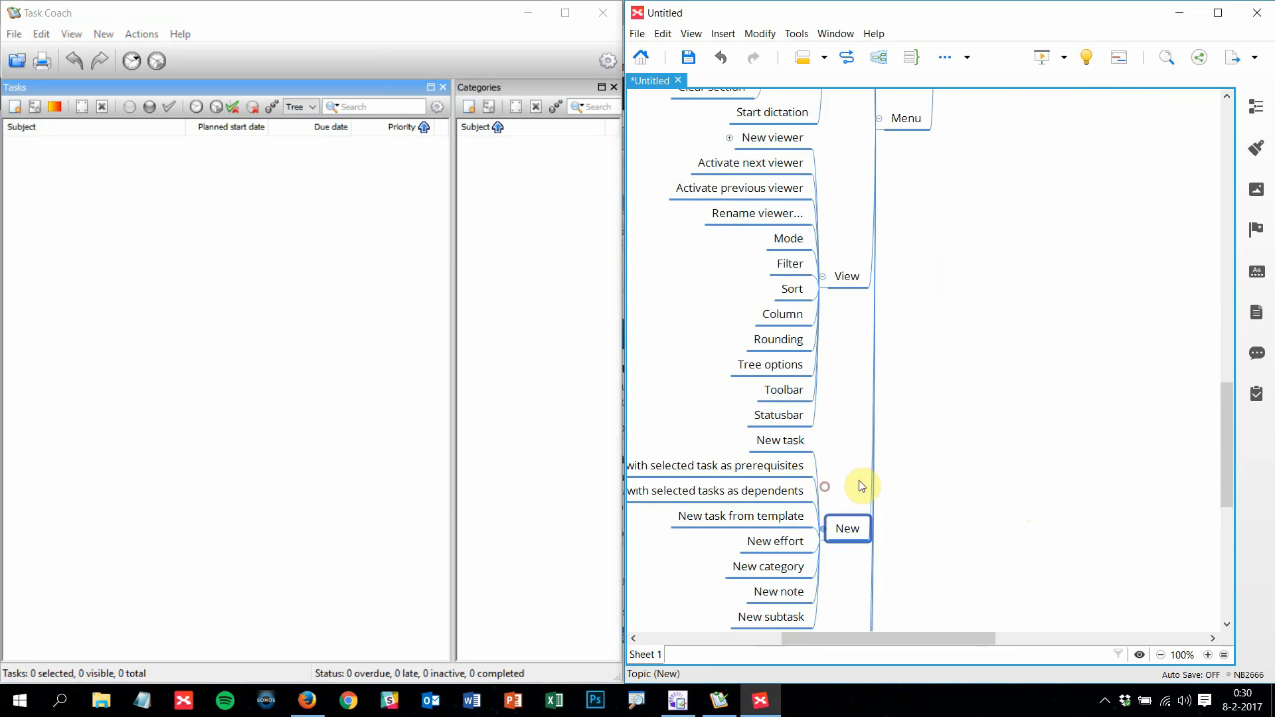
{"action": "scroll", "coordinate": [978, 467], "scroll_direction": "down", "scroll_amount": 4}
{"action": "left_click", "coordinate": [810, 326]}
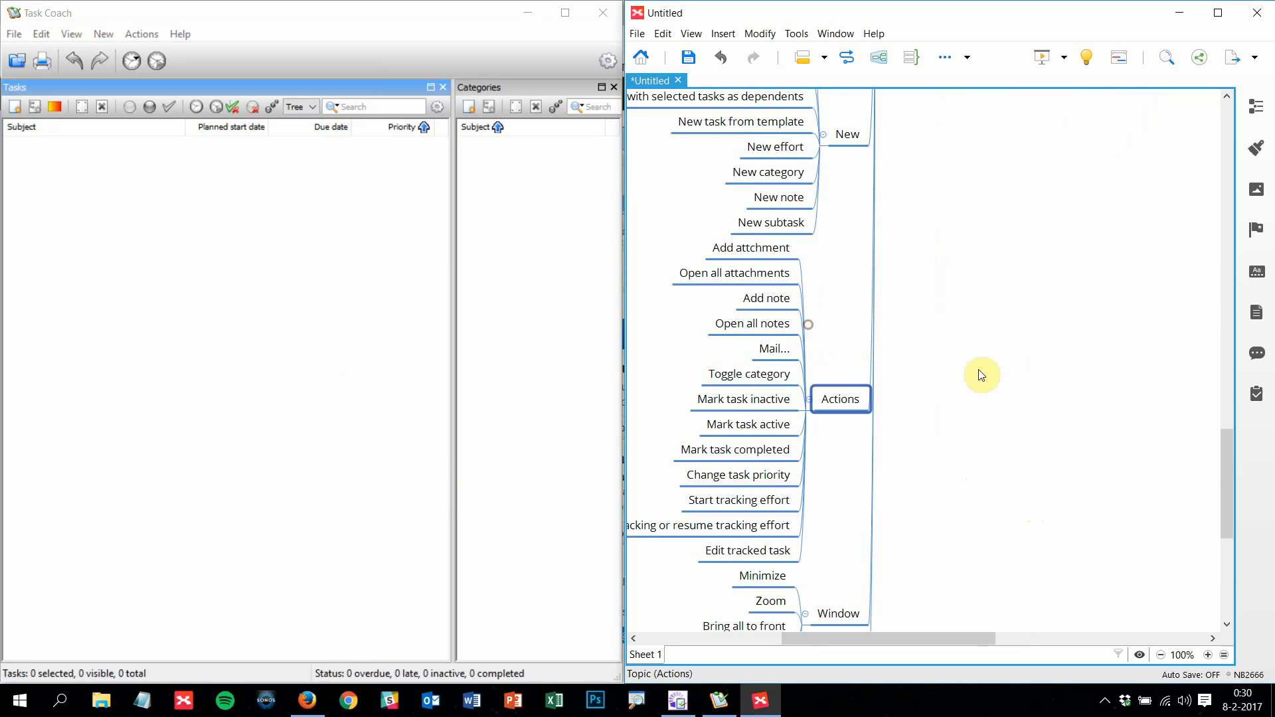
Expand the "Help" branch under "Menu" and read through its subtopics
{"action": "scroll", "coordinate": [982, 375], "scroll_direction": "down", "scroll_amount": 3}
{"action": "scroll", "coordinate": [981, 378], "scroll_direction": "up", "scroll_amount": 2}
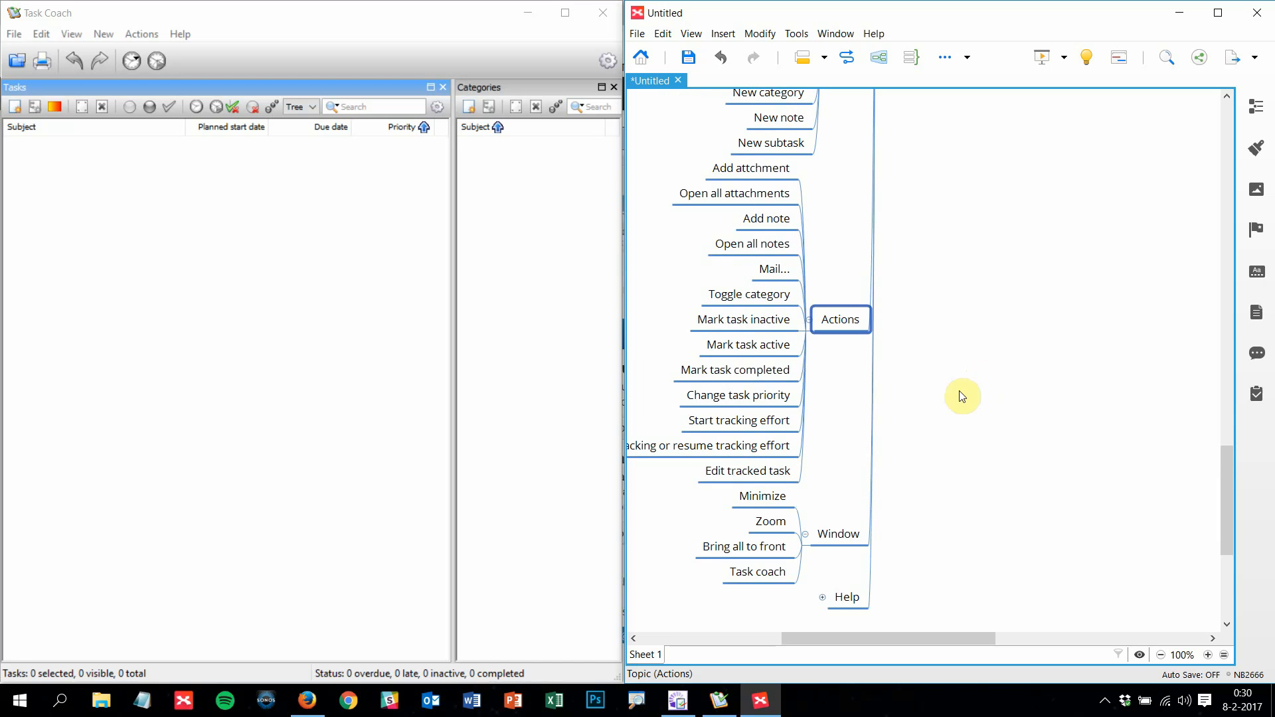
{"action": "scroll", "coordinate": [959, 488], "scroll_direction": "down", "scroll_amount": 2}
{"action": "left_click", "coordinate": [822, 441]}
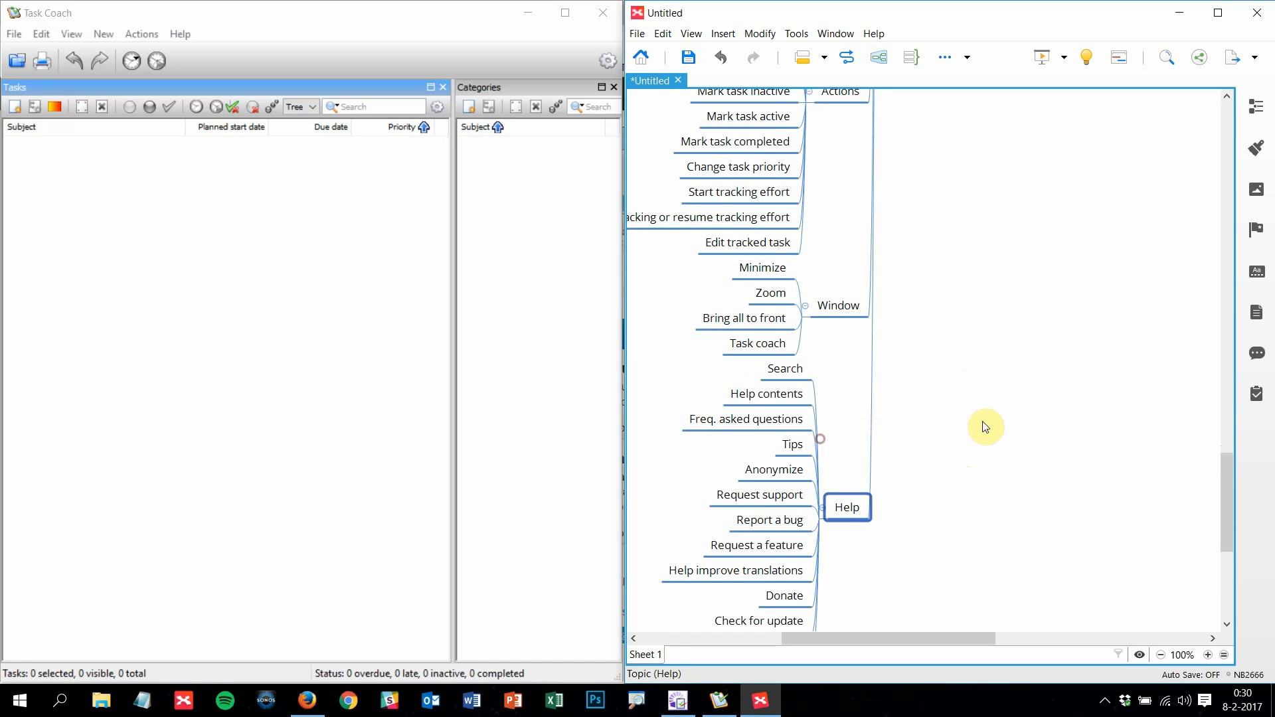
{"action": "scroll", "coordinate": [982, 427], "scroll_direction": "down", "scroll_amount": 2}
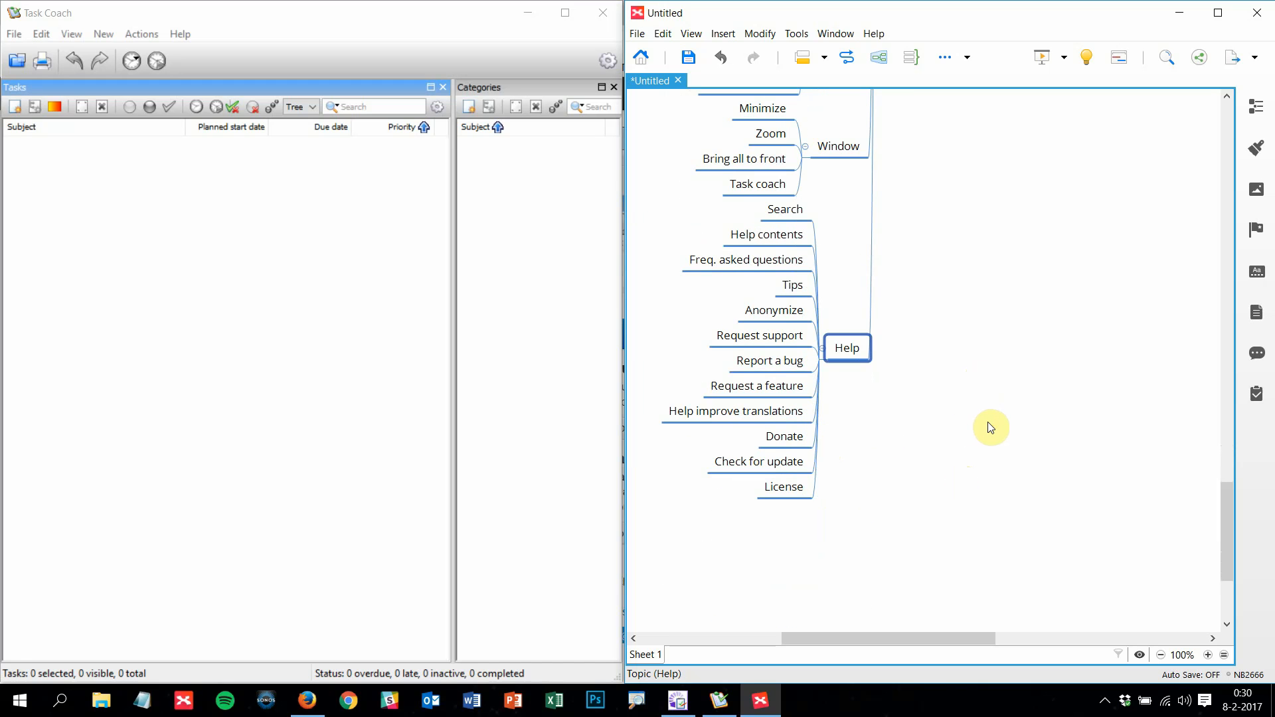
Collapse the "Menu" branch under "GUI" and bring the central topic back into view
{"action": "scroll", "coordinate": [990, 428], "scroll_direction": "up", "scroll_amount": 12}
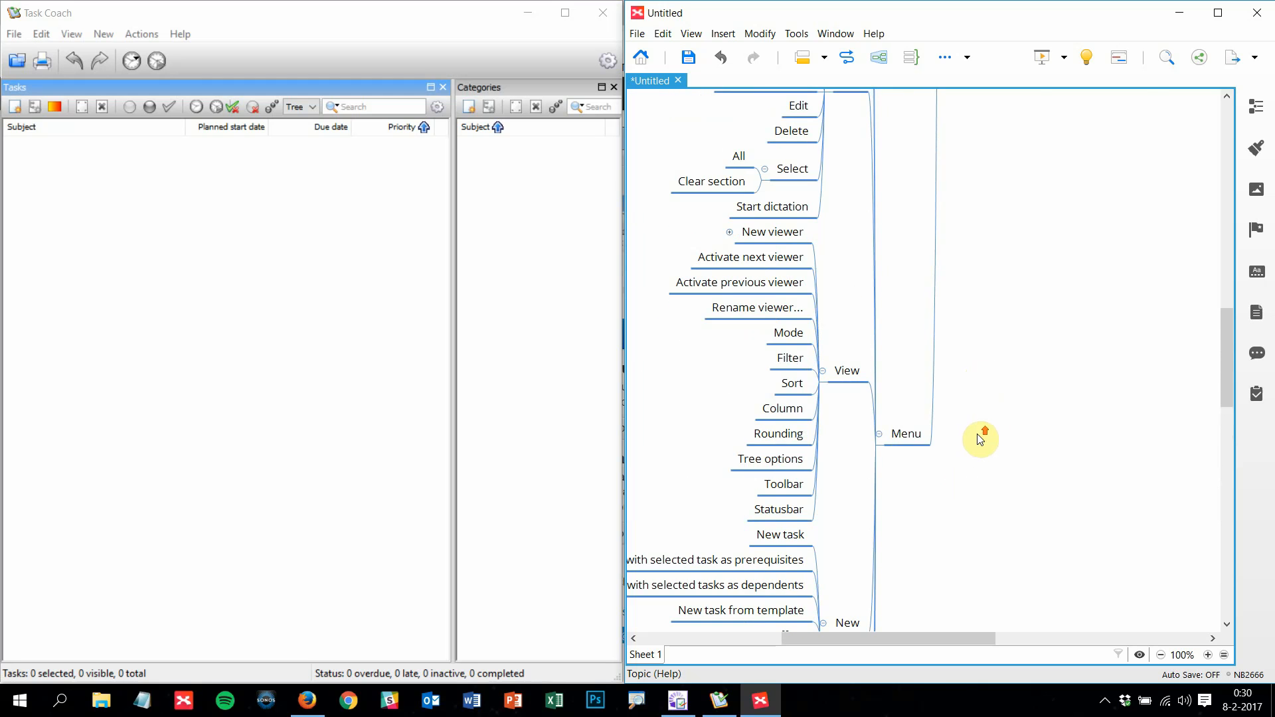
{"action": "left_click", "coordinate": [881, 434]}
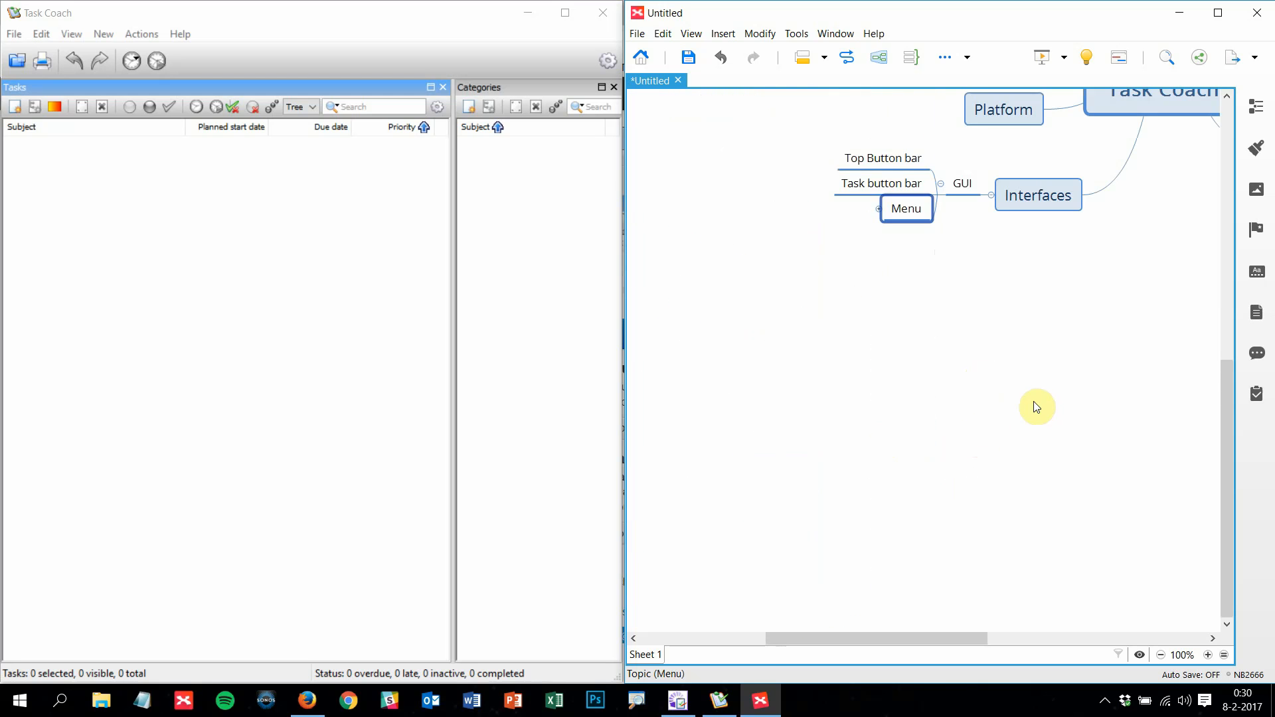
{"action": "left_click", "coordinate": [964, 283]}
{"action": "left_click_drag", "start_coordinate": [925, 639], "coordinate": [1066, 622]}
{"action": "scroll", "coordinate": [1040, 451], "scroll_direction": "up", "scroll_amount": 4}
{"action": "scroll", "coordinate": [1042, 450], "scroll_direction": "down", "scroll_amount": 2}
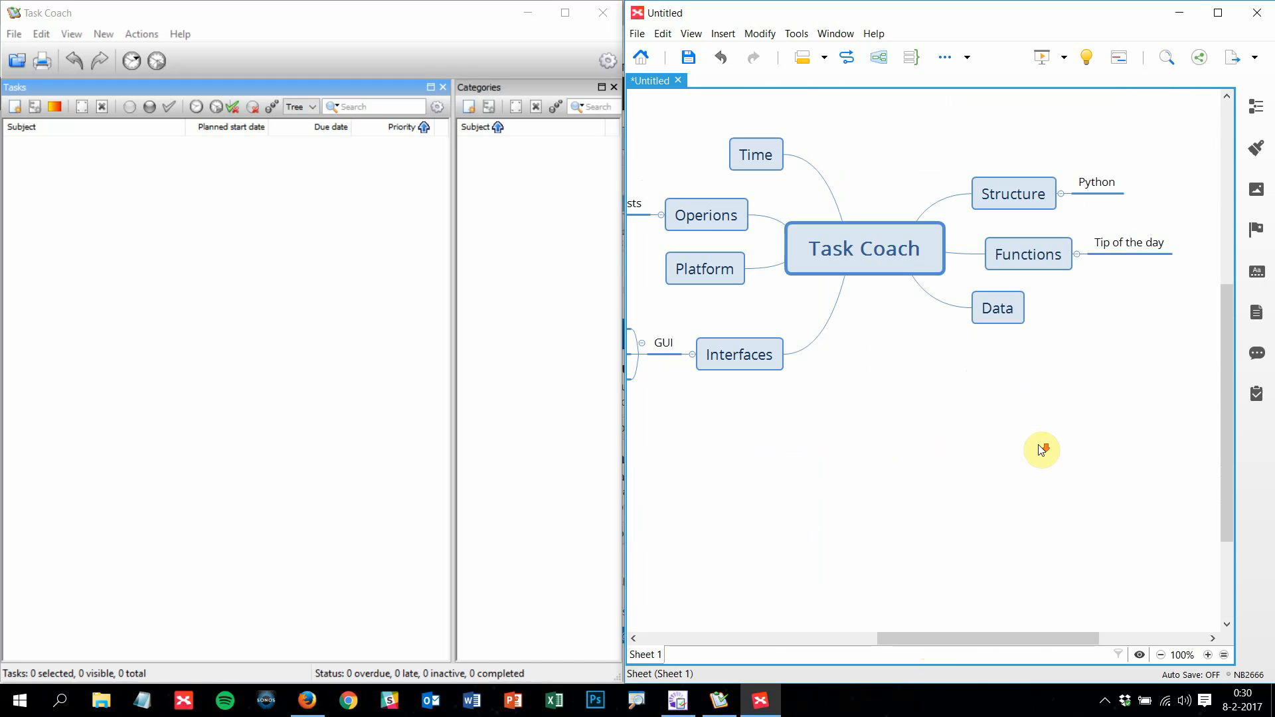
Switch to Task Coach and create a new task in the task list
{"action": "left_click", "coordinate": [1042, 259]}
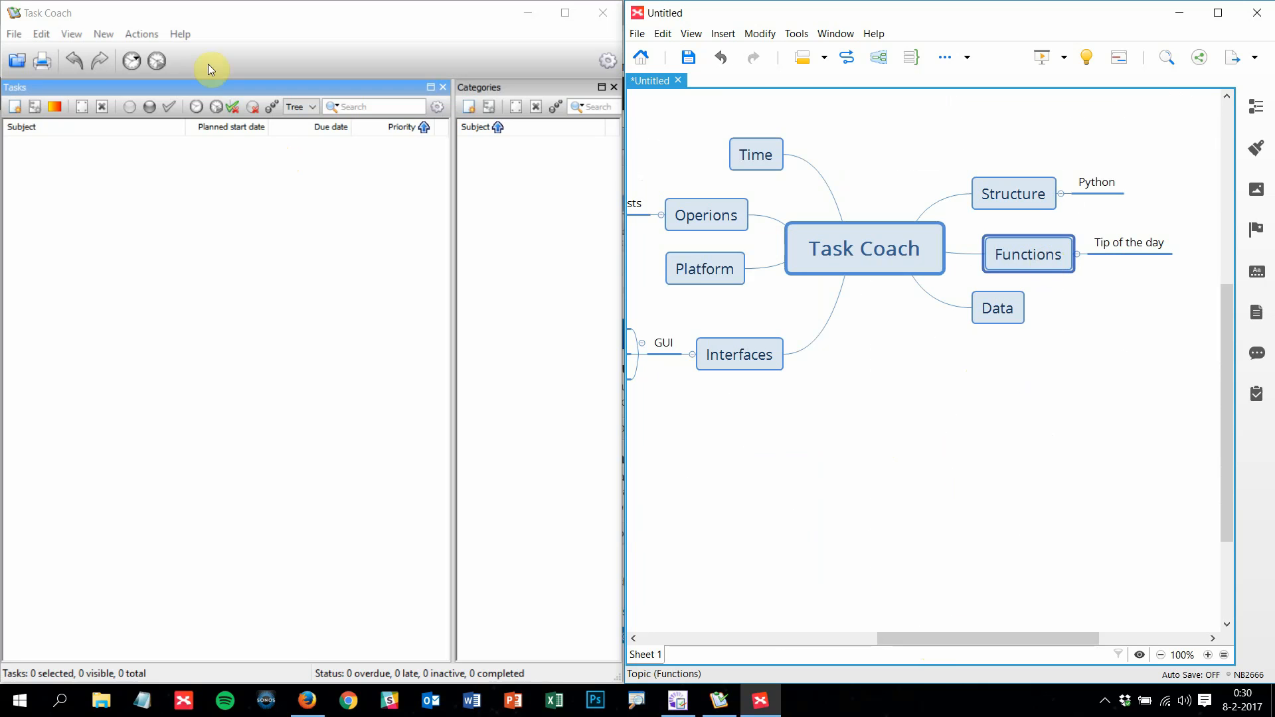
{"action": "left_click", "coordinate": [172, 12]}
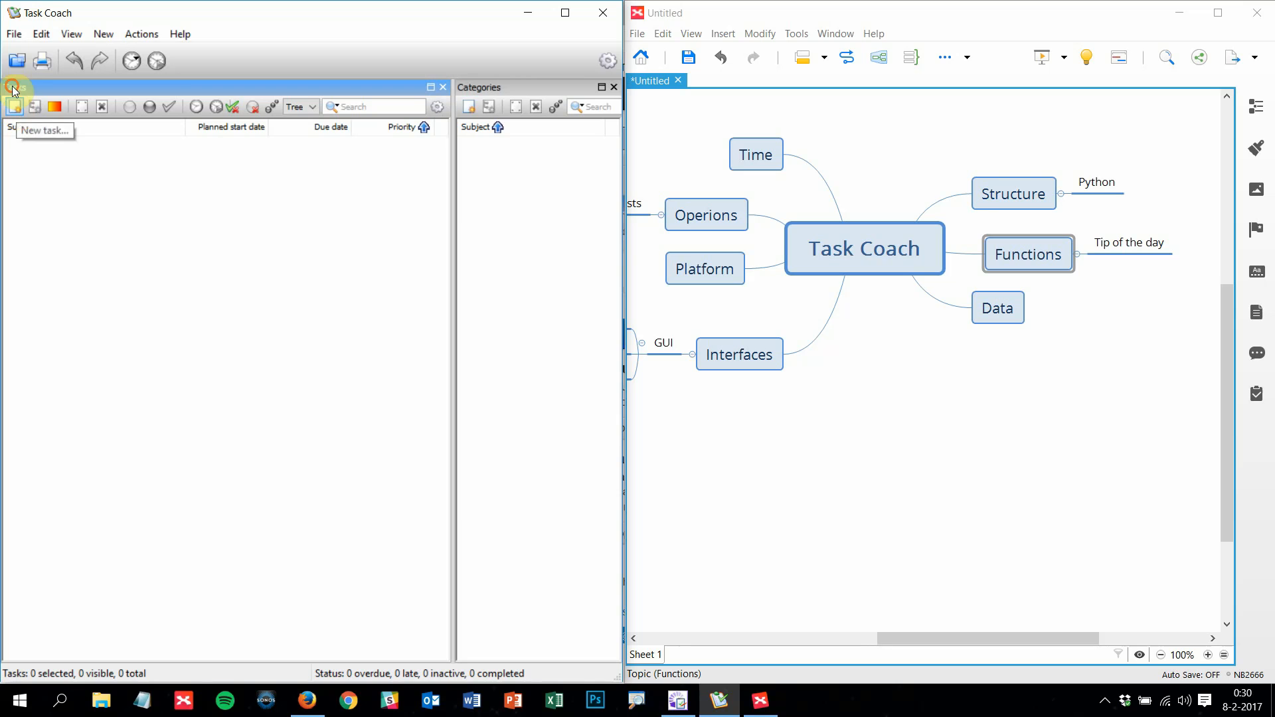
{"action": "left_click", "coordinate": [16, 109]}
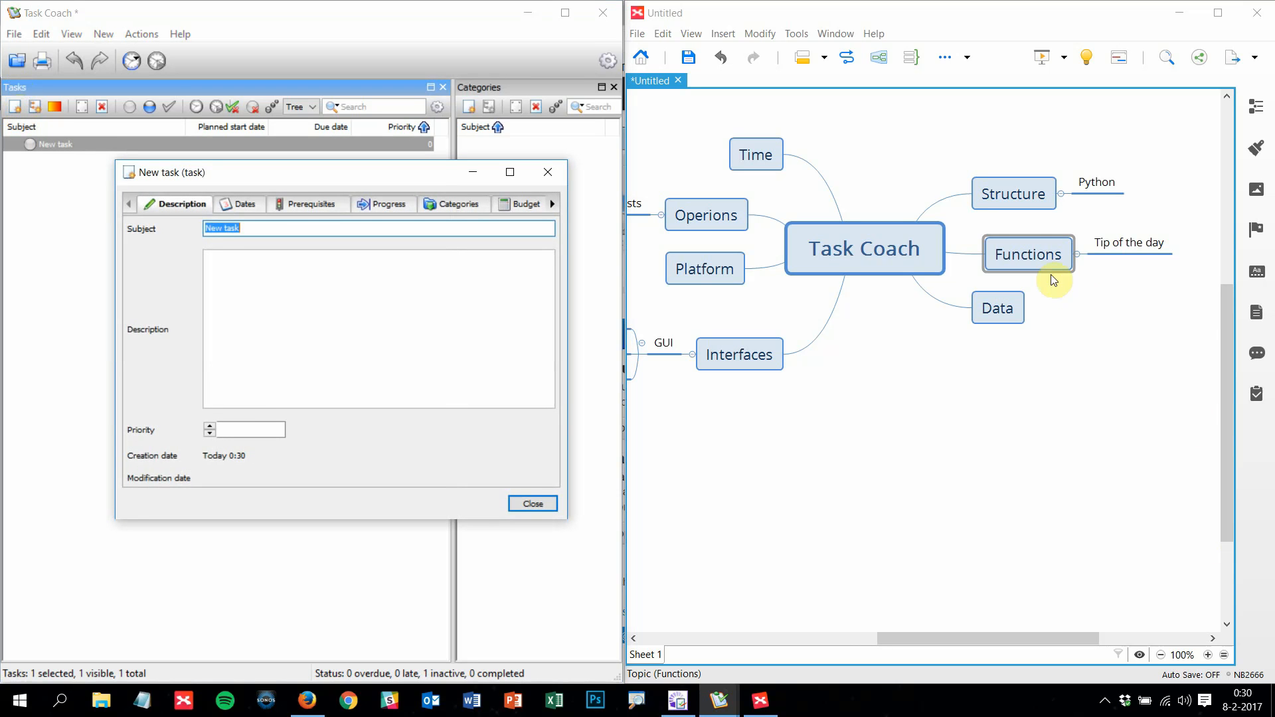
Switch back to XMind and add a "Create Task" subtopic under "Functions"
{"action": "left_click", "coordinate": [1033, 258]}
{"action": "key", "text": "Tab"}
{"action": "type", "text": "C"}
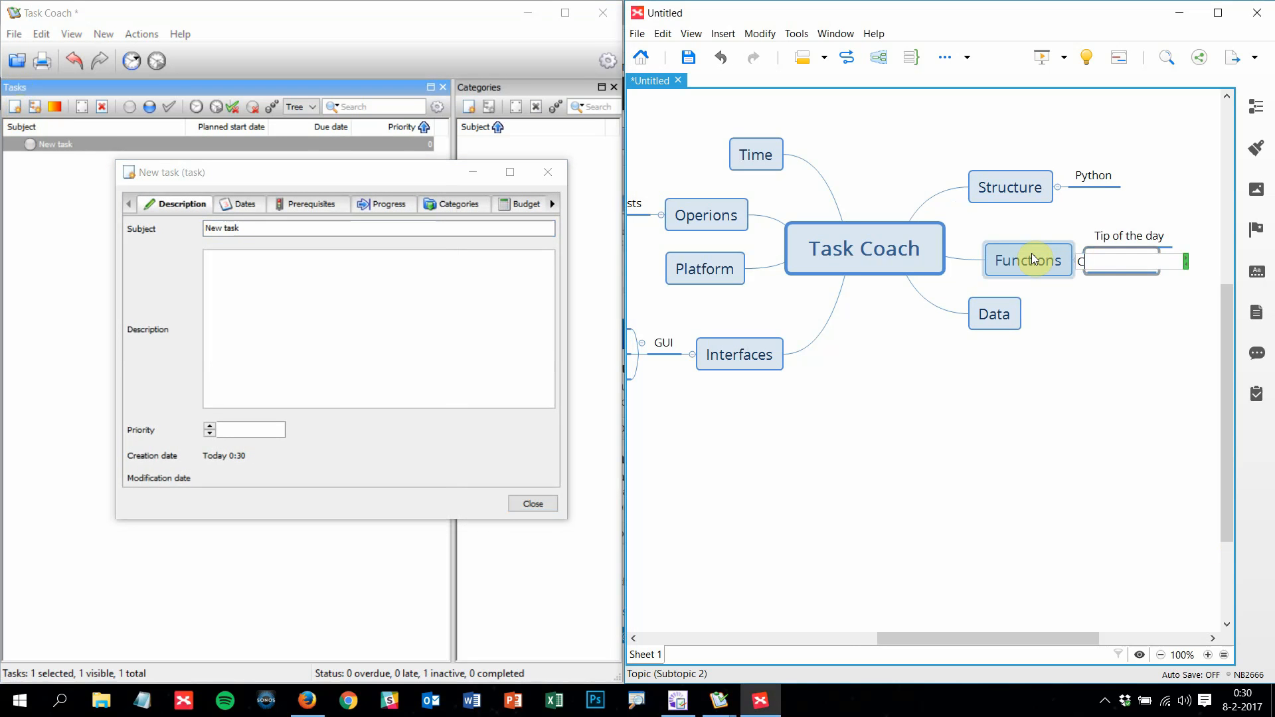
{"action": "type", "text": "reate Task"}
{"action": "key", "text": "Return"}
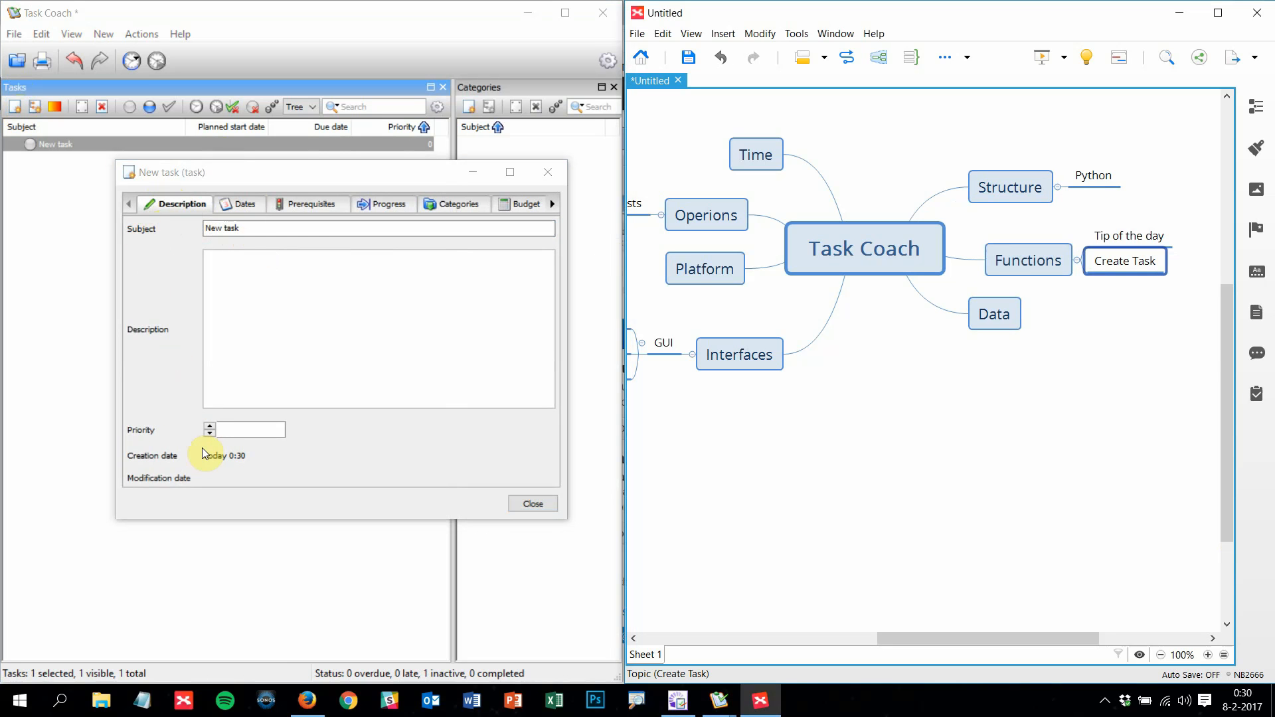
Add a "Task" subtopic under "Data"
{"action": "left_click", "coordinate": [991, 315]}
{"action": "key", "text": "Tab"}
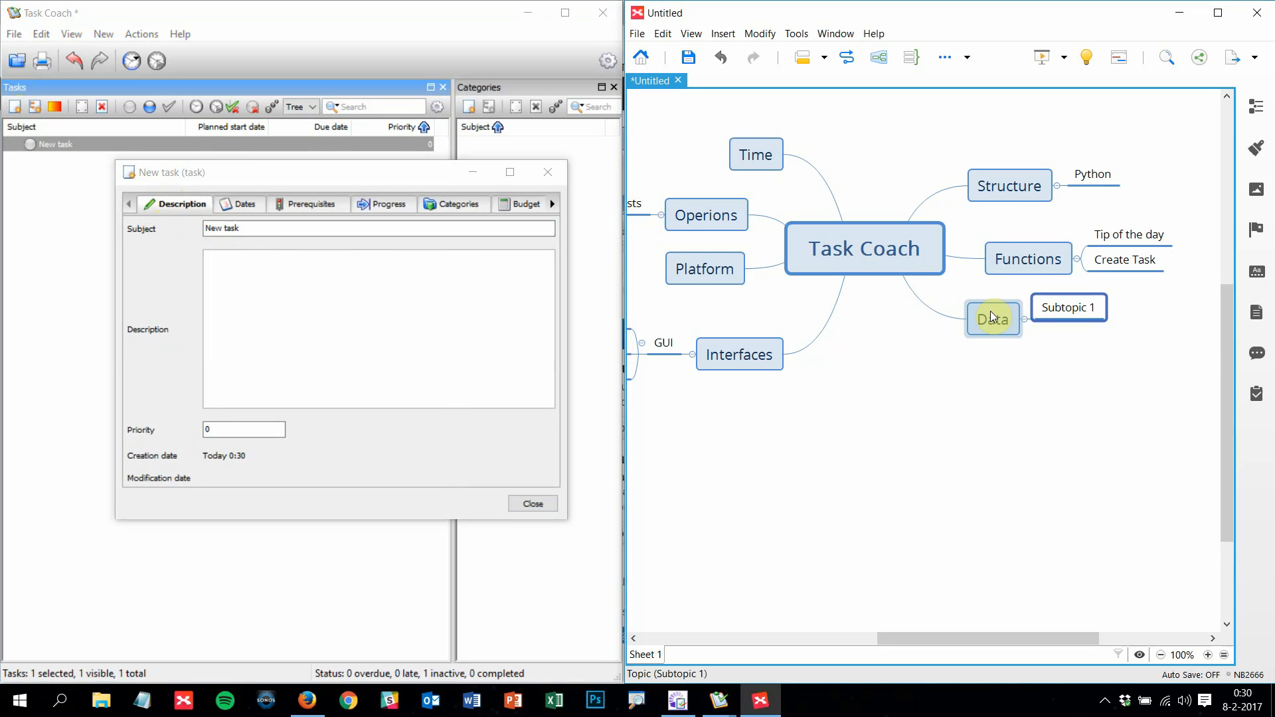
{"action": "type", "text": "Task"}
{"action": "key", "text": "Return"}
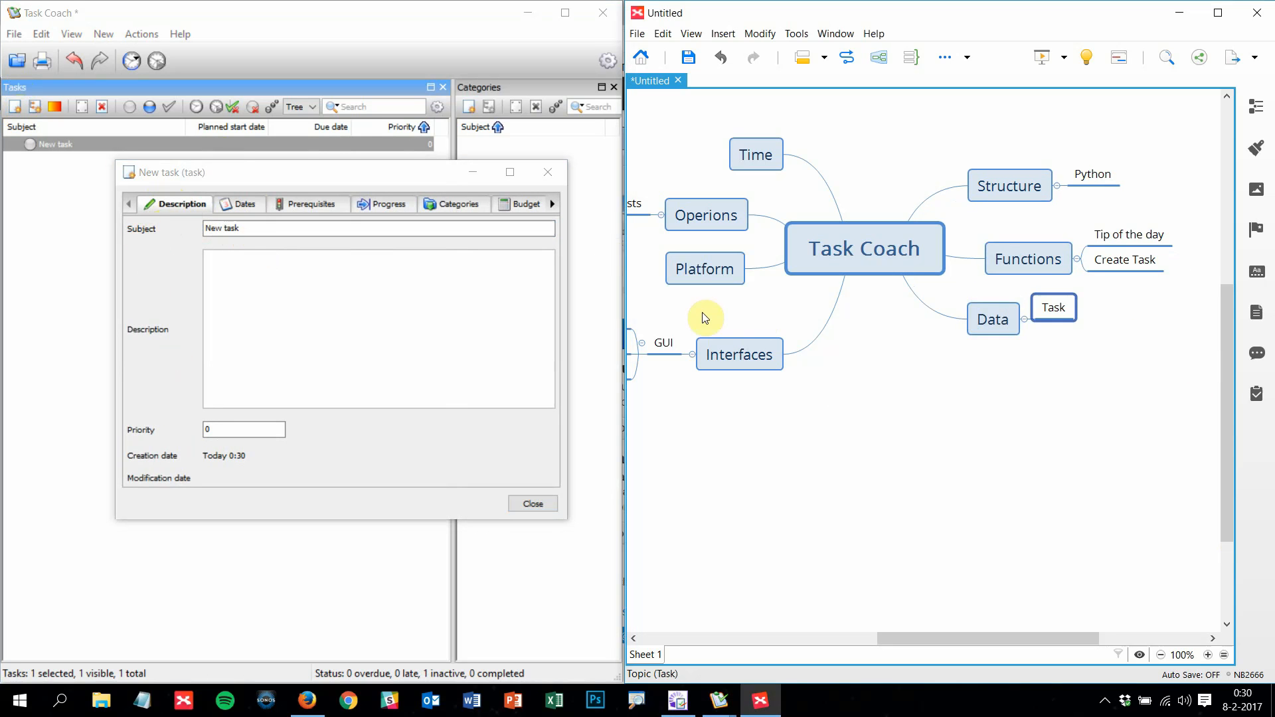
Add "Subject" and "Description" as subtopics under the "Task" topic
{"action": "left_click", "coordinate": [1047, 306]}
{"action": "key", "text": "Tab"}
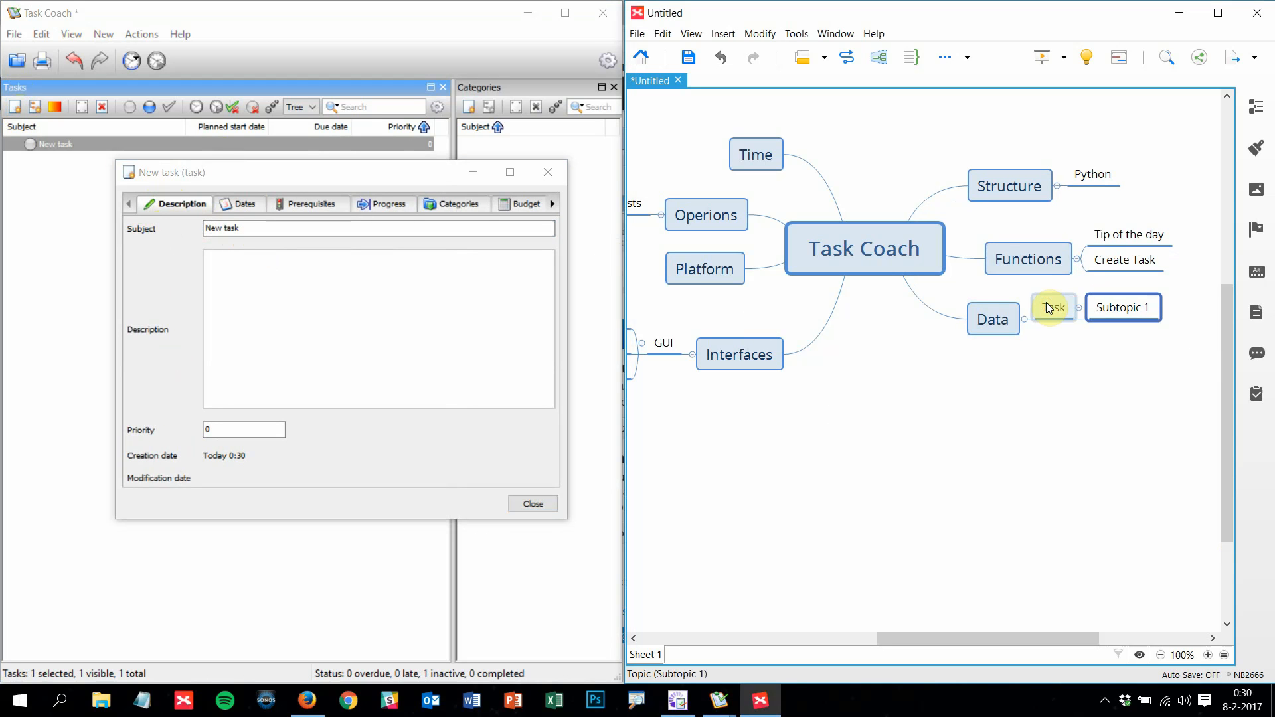
{"action": "type", "text": "Subject"}
{"action": "key", "text": "Return"}
{"action": "key", "text": "Return"}
{"action": "type", "text": "Descri"}
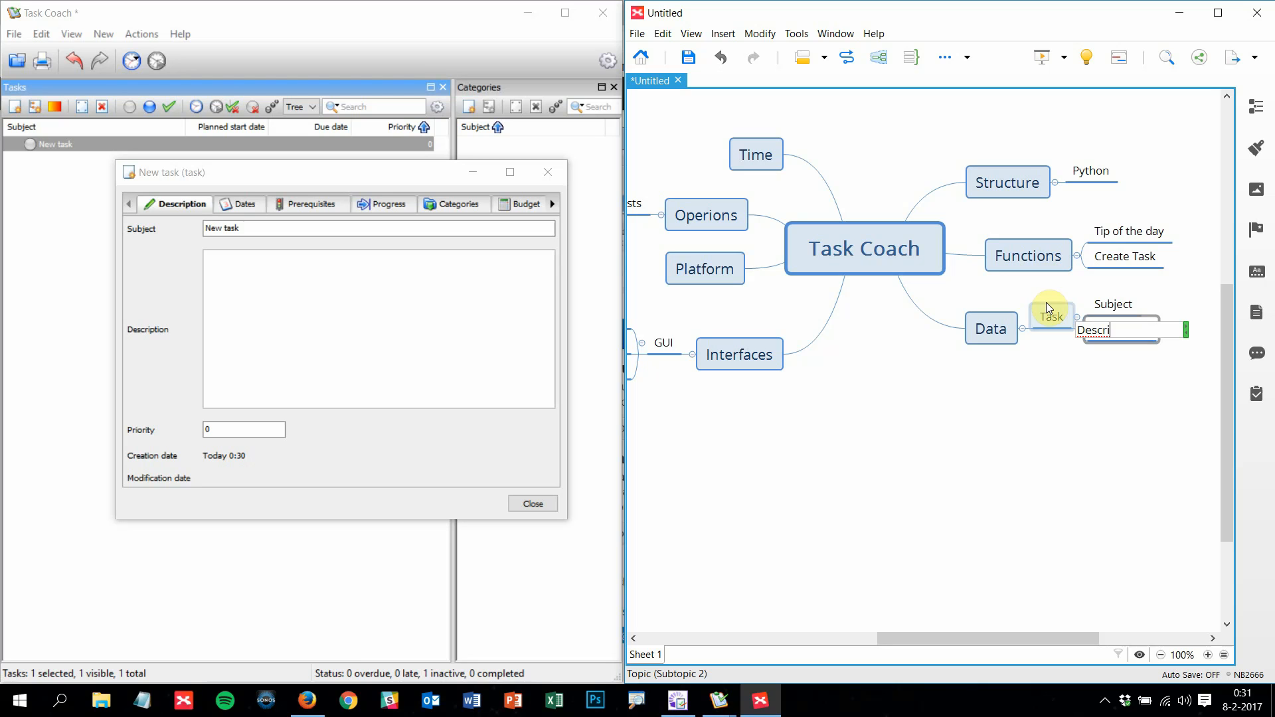
{"action": "type", "text": "ption"}
{"action": "key", "text": "Return"}
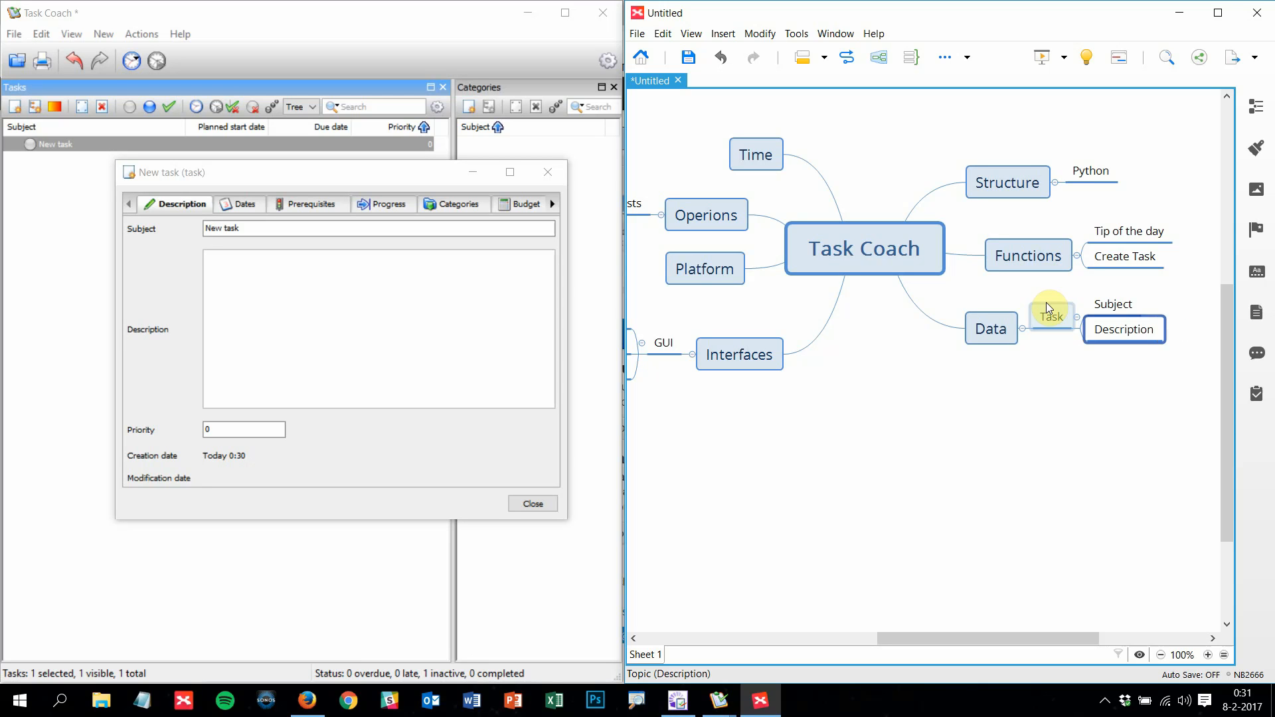
Add a "Priority" subtopic under "Task" after "Description", leaving it without child topics
{"action": "key", "text": "Return"}
{"action": "type", "text": "Prio"}
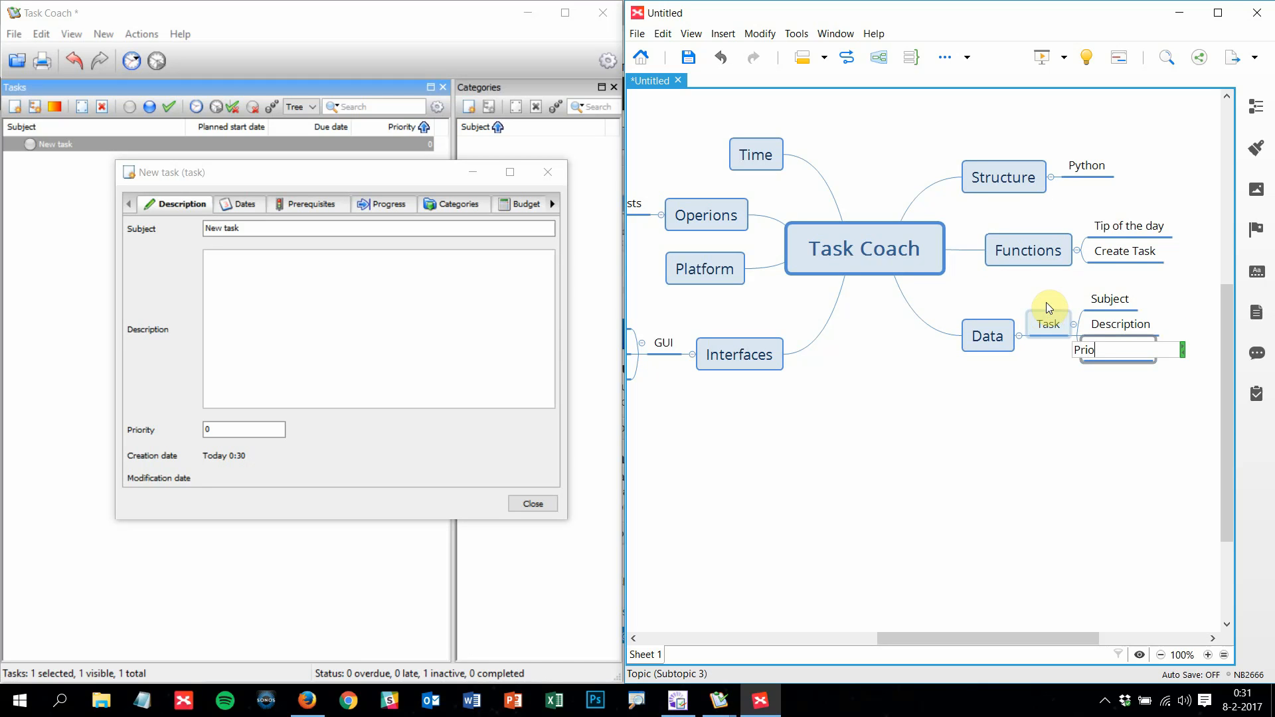
{"action": "type", "text": "rity"}
{"action": "key", "text": "Return"}
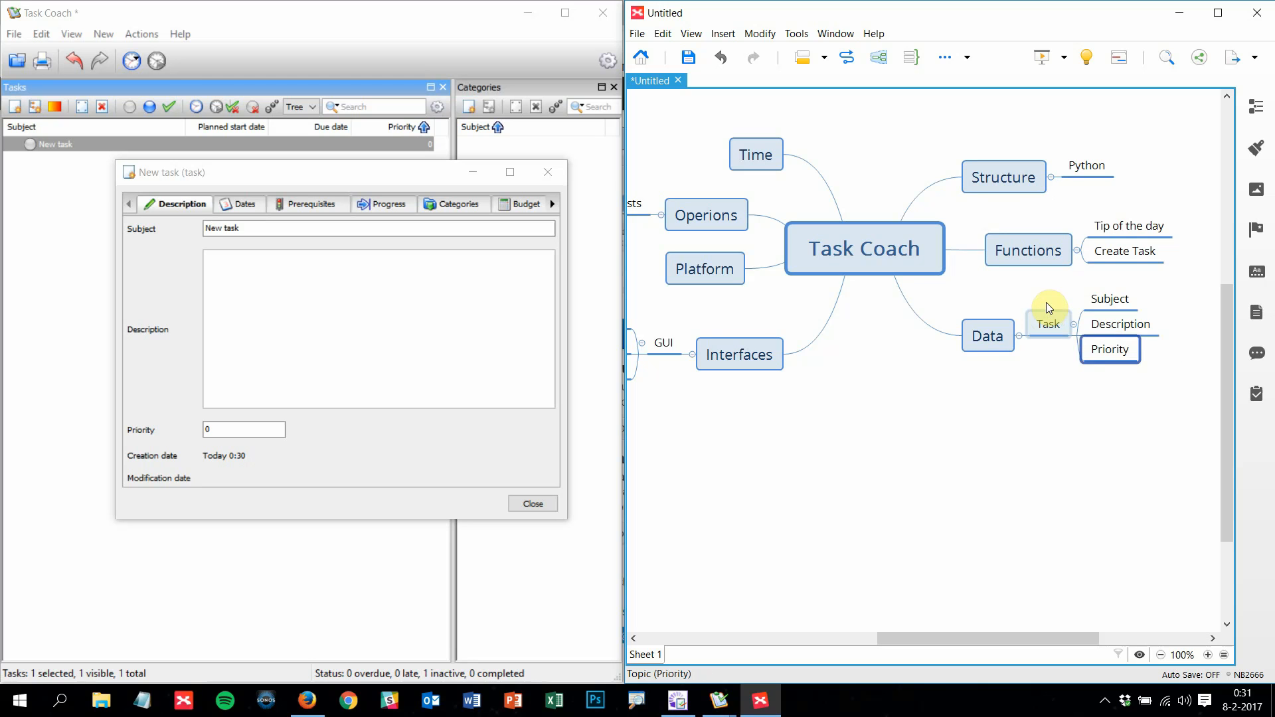
{"action": "key", "text": "Tab"}
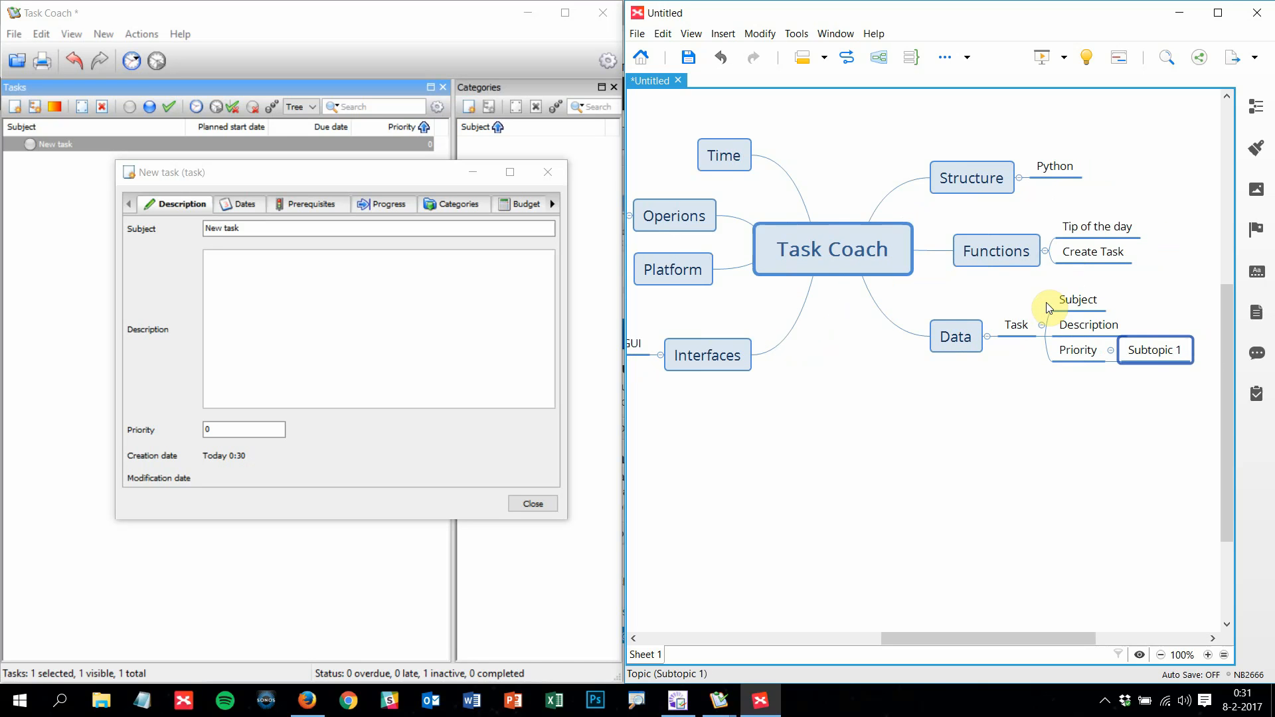
{"action": "key", "text": "Delete"}
Add two more subtopics under "Task" after "Priority", naming the first one "Date" and leaving the second unnamed
{"action": "key", "text": "Return"}
{"action": "key", "text": "Return"}
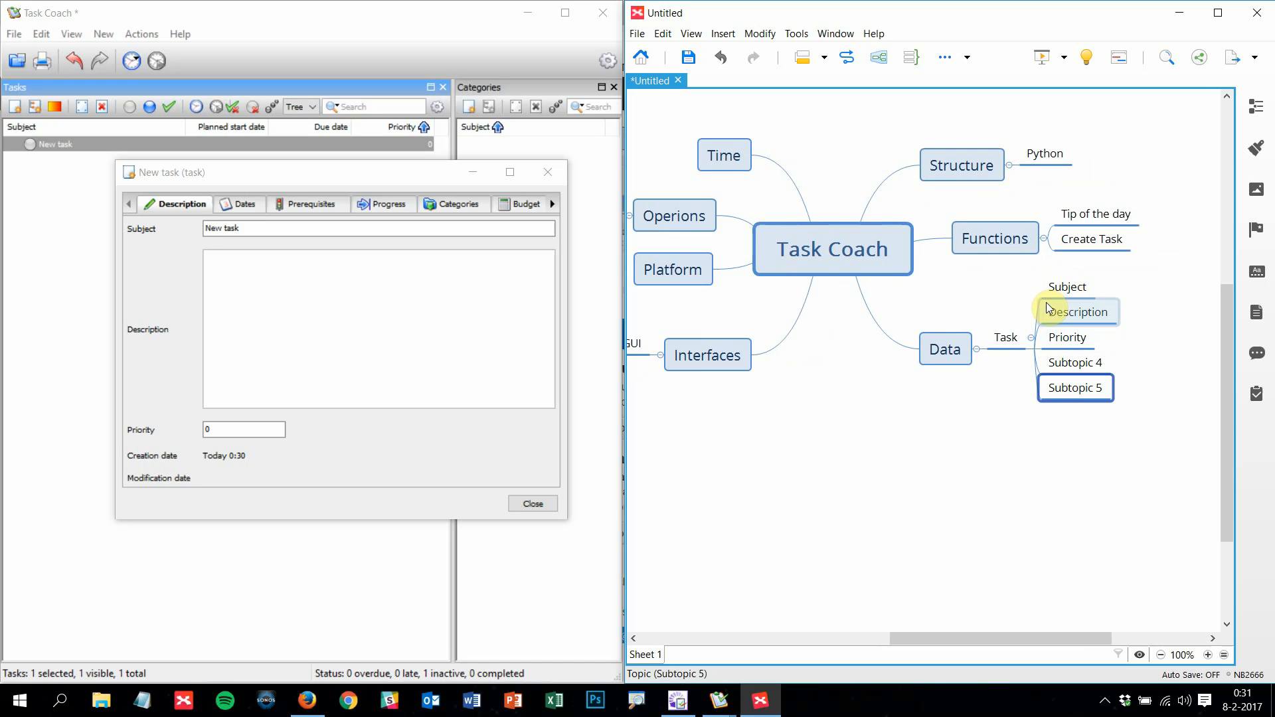
{"action": "key", "text": "Up"}
{"action": "type", "text": "Date"}
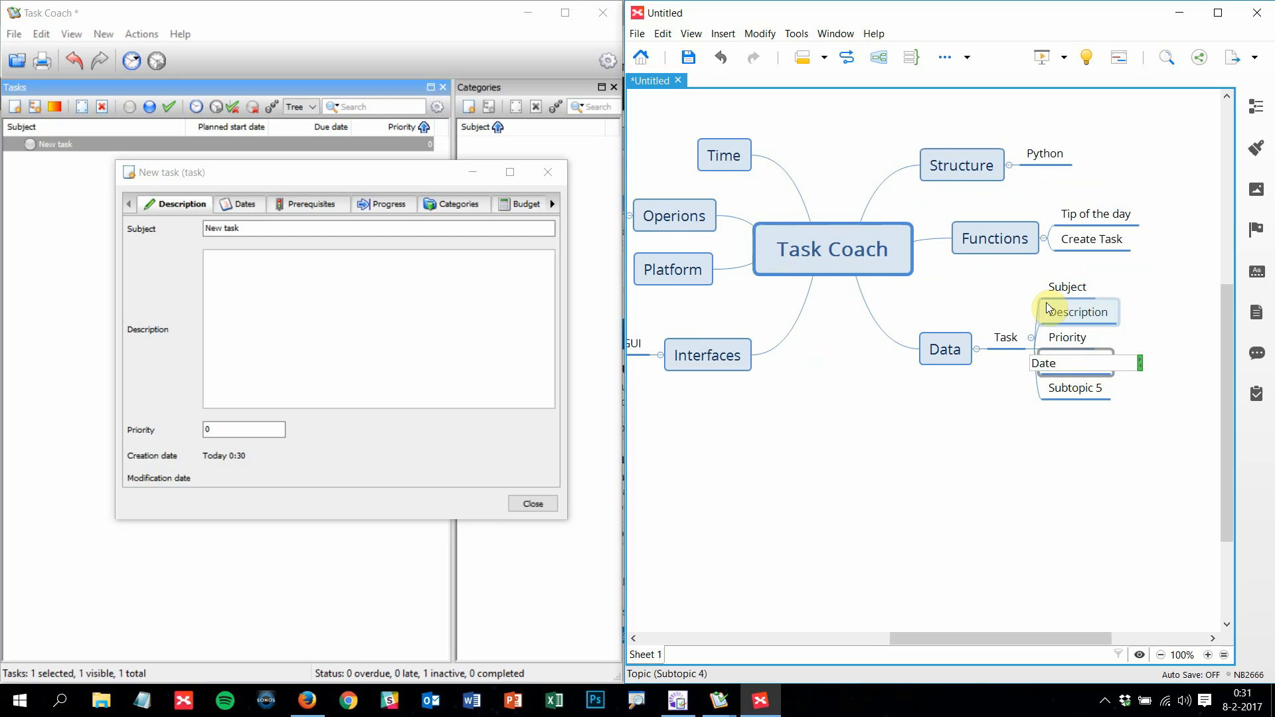
{"action": "key", "text": "Return"}
{"action": "key", "text": "Down"}
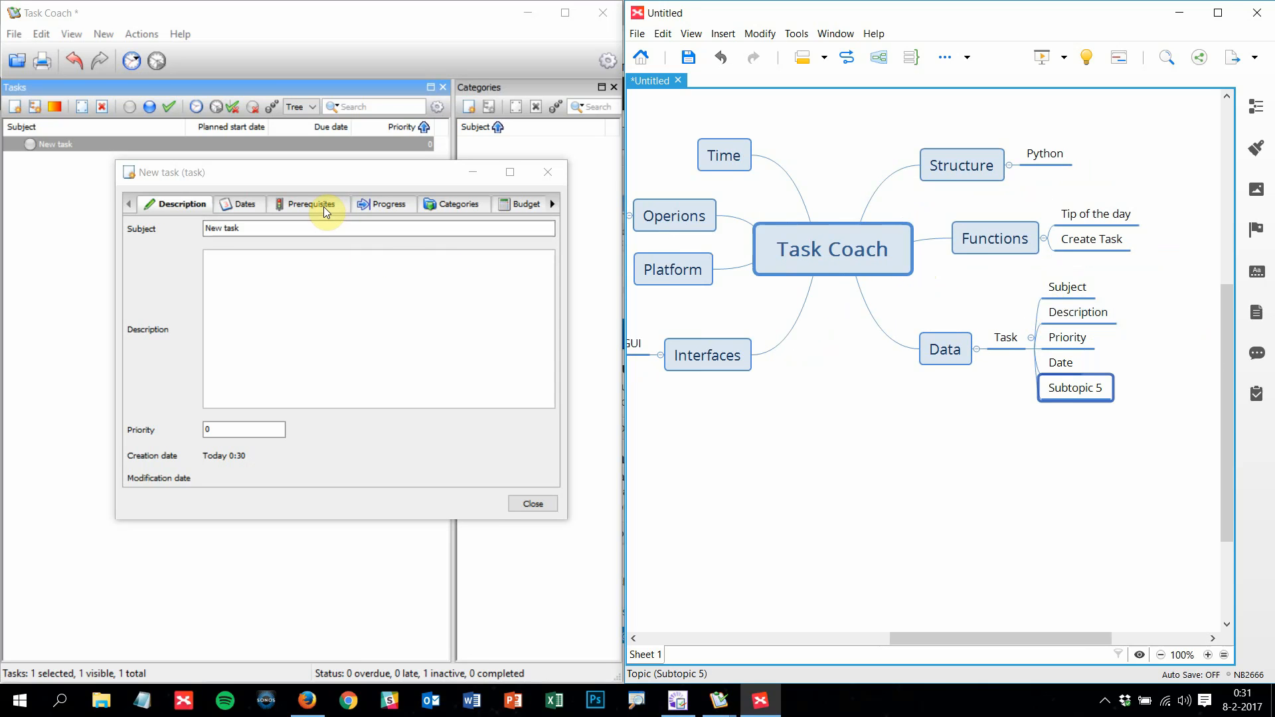
Show the date fields of the new task in Task Coach and add a "Creation date" subtopic under "Date" in the mind map
{"action": "left_click", "coordinate": [243, 203]}
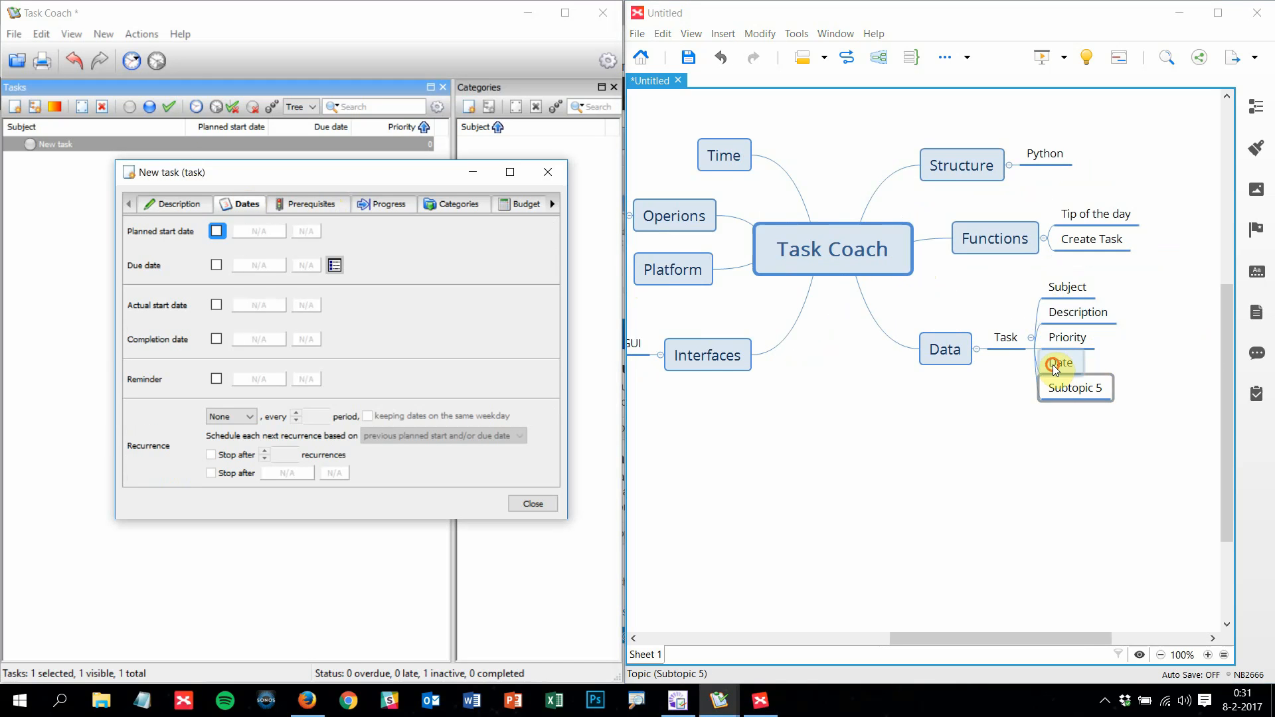
{"action": "left_click", "coordinate": [1053, 365]}
{"action": "key", "text": "Tab"}
{"action": "type", "text": "Creat"}
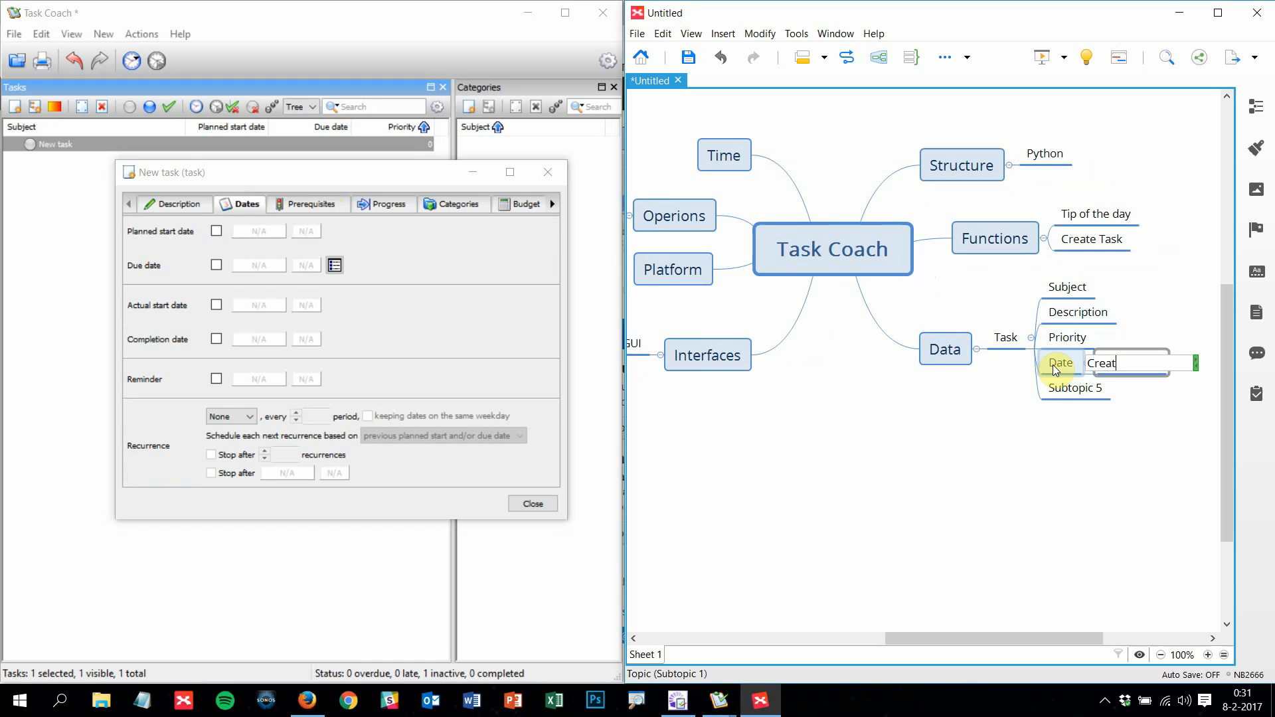
{"action": "type", "text": "ion date"}
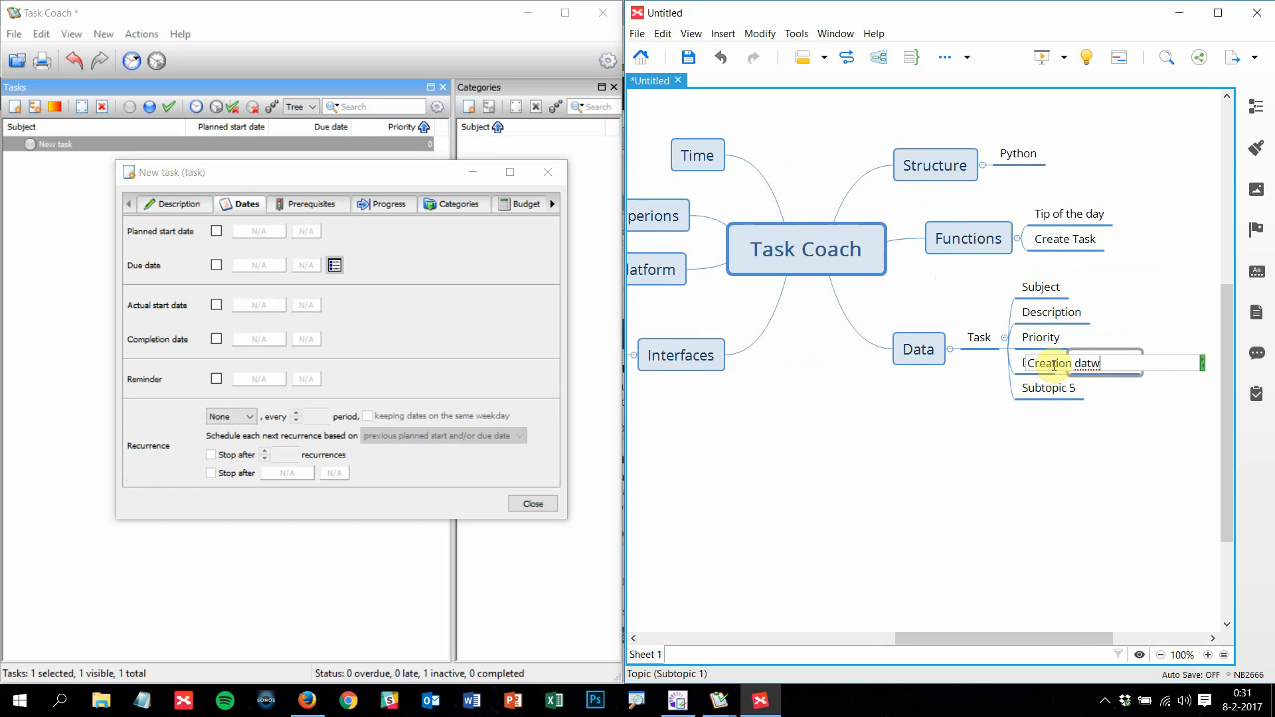
{"action": "key", "text": "Return"}
Add "Modification date" and "Planned start date" as subtopics under "Date"
{"action": "key", "text": "Return"}
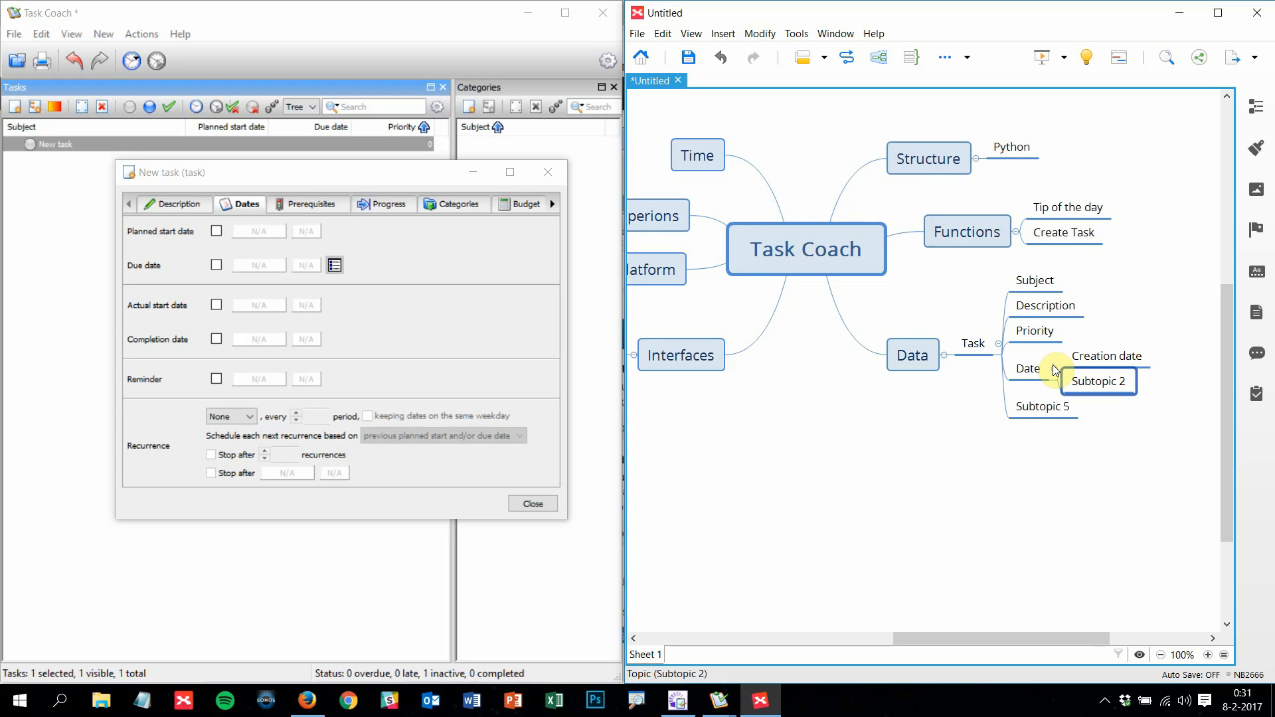
{"action": "type", "text": "Modi"}
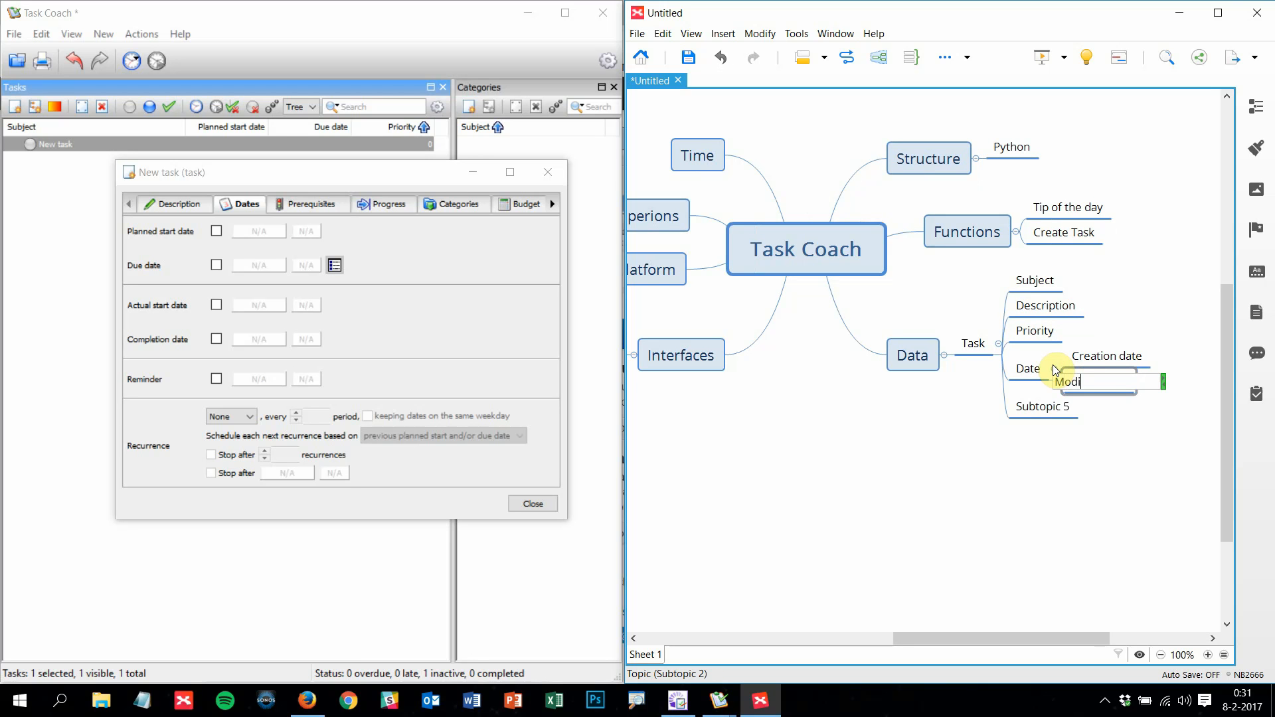
{"action": "type", "text": "fication date"}
{"action": "key", "text": "Return"}
{"action": "key", "text": "Return"}
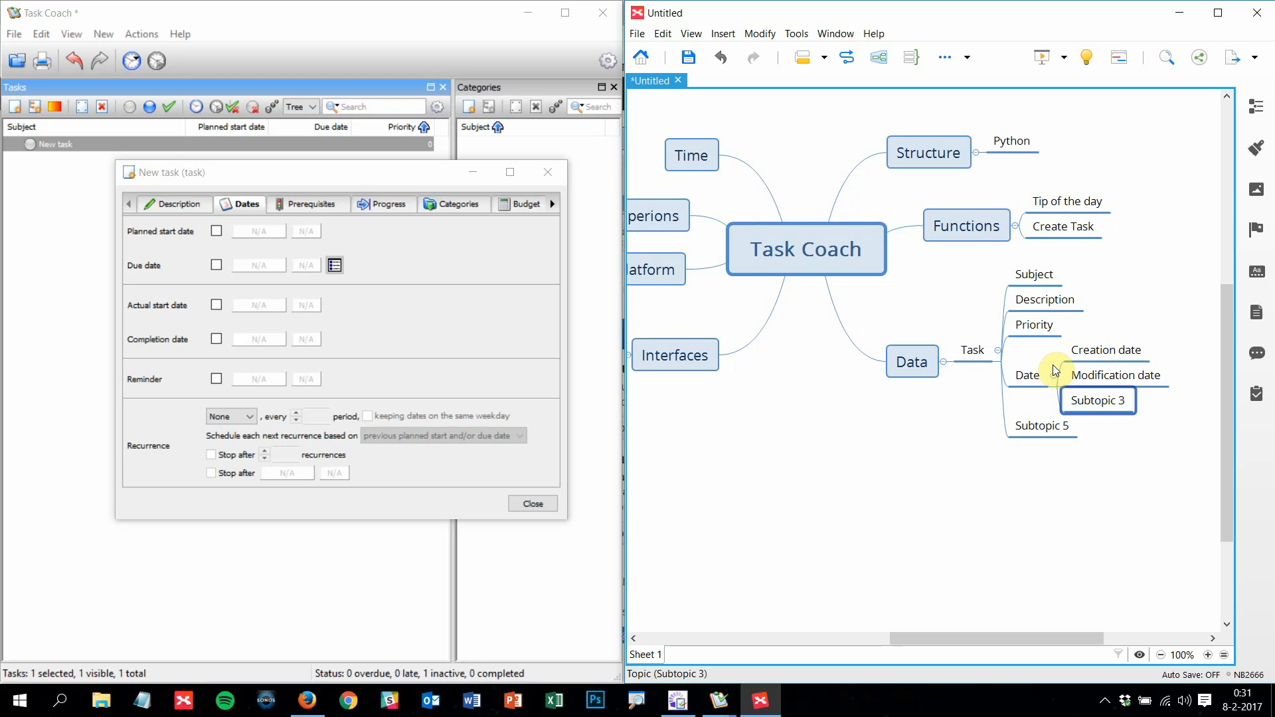
{"action": "type", "text": "Planned s"}
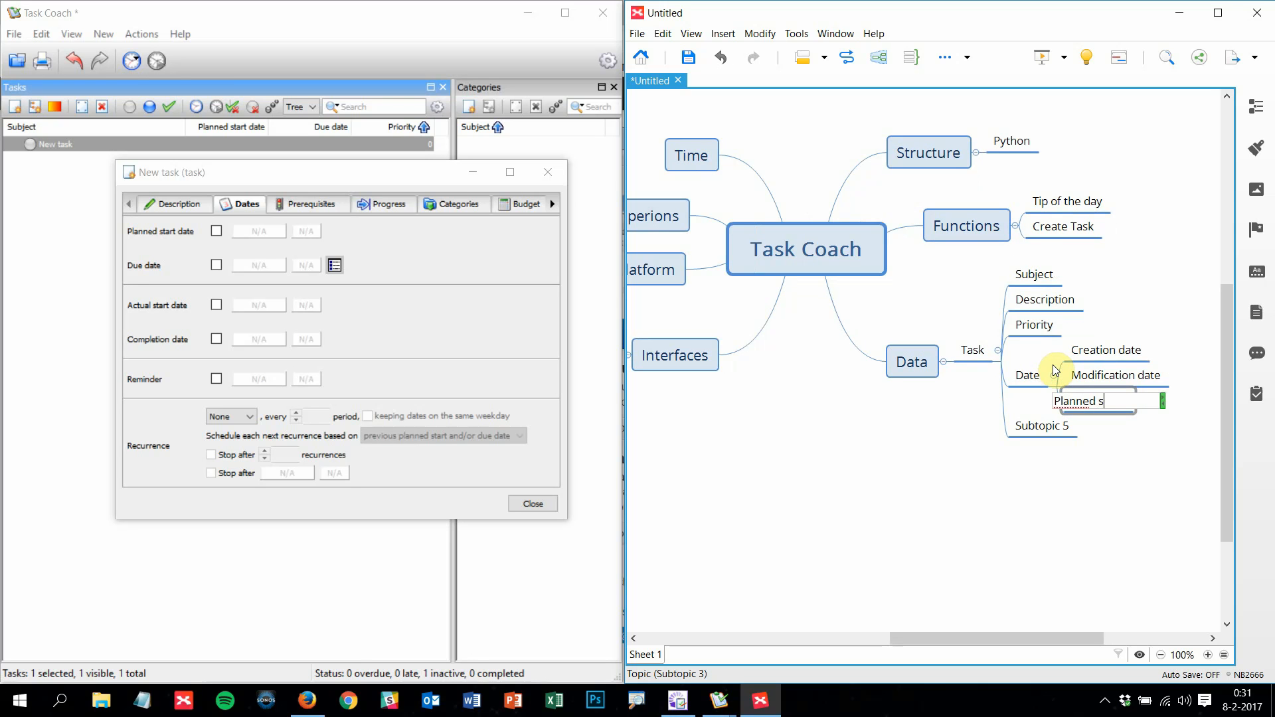
{"action": "type", "text": "tart date"}
{"action": "key", "text": "Return"}
Add a "Due date" subtopic under "Date" and insert an unnamed topic directly after "Date"
{"action": "key", "text": "Return"}
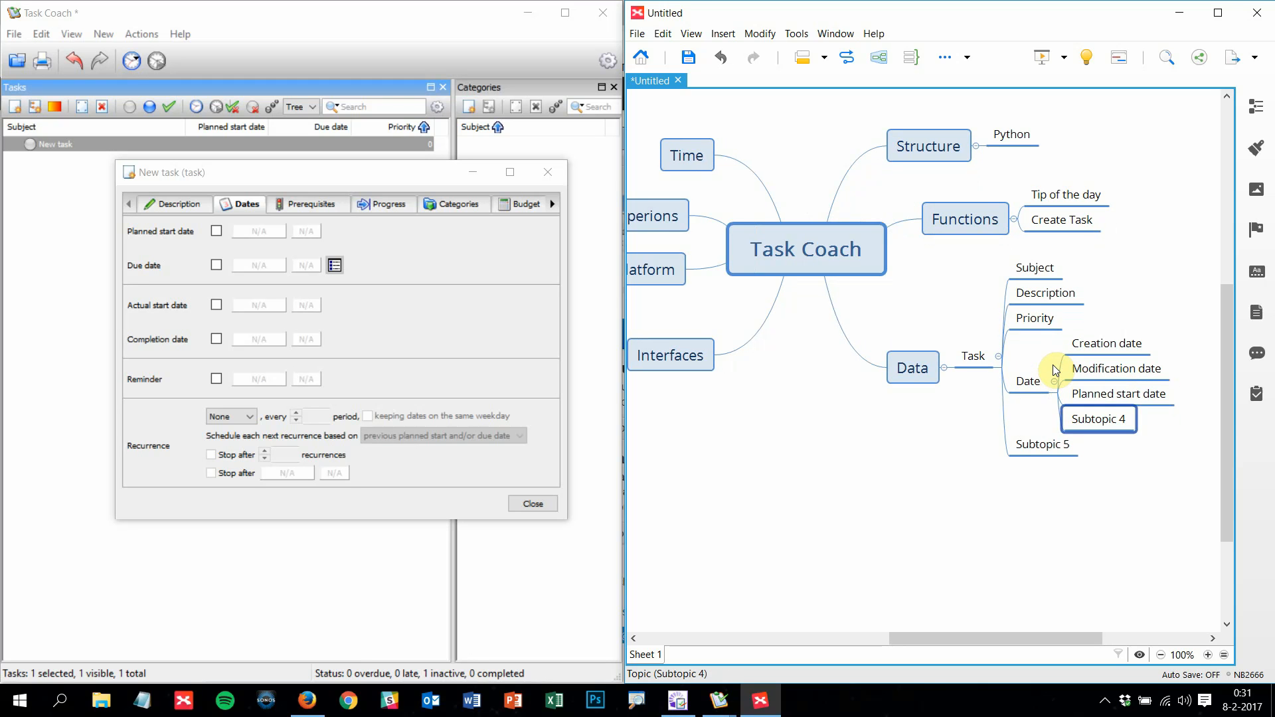
{"action": "type", "text": "Due date"}
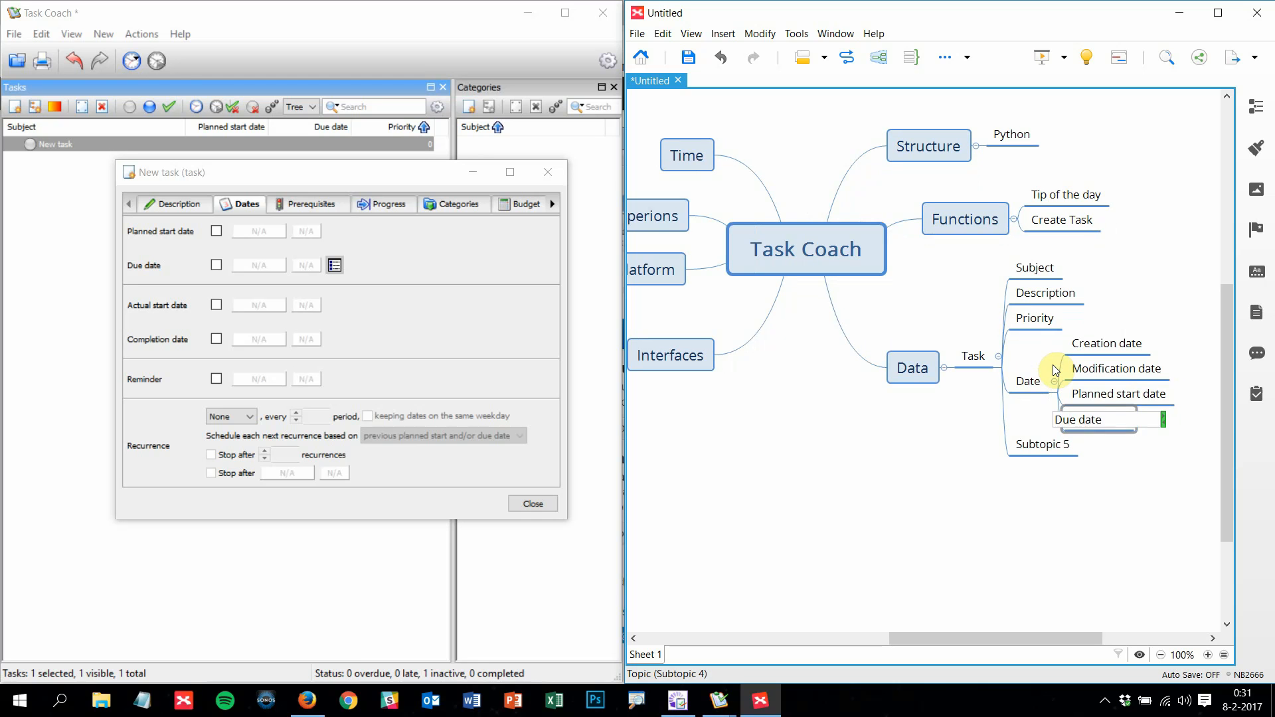
{"action": "key", "text": "Return"}
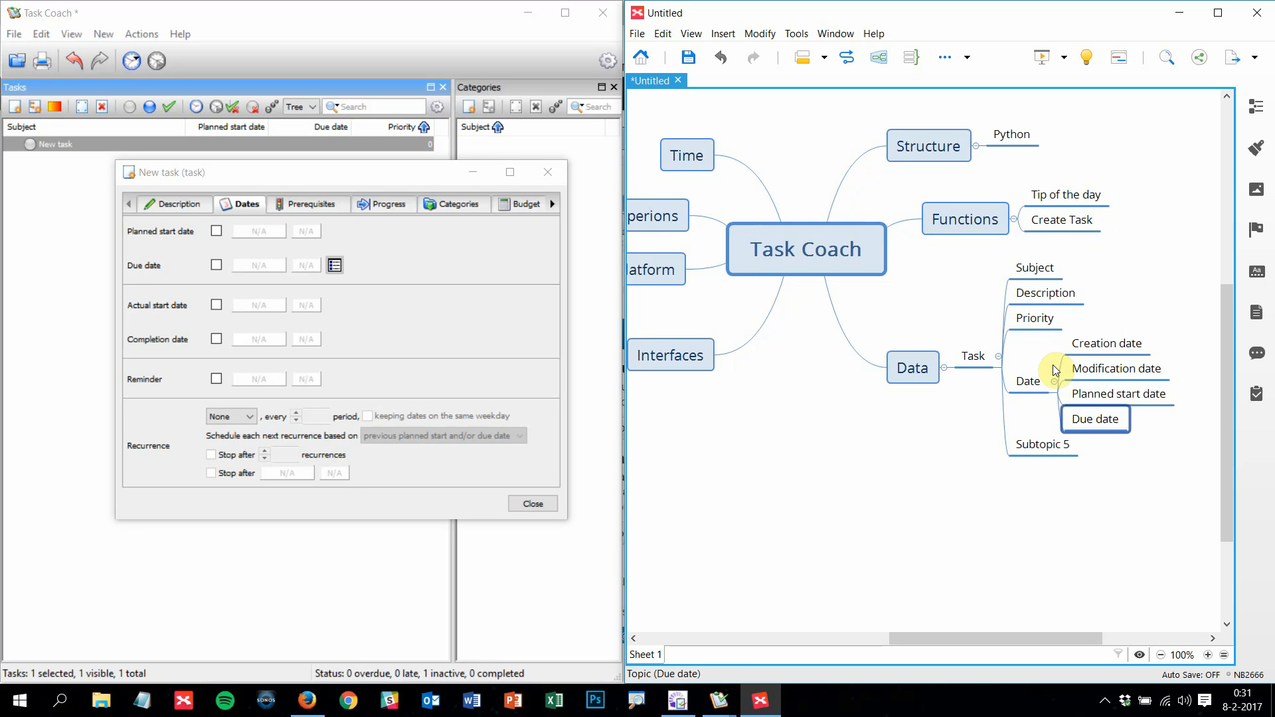
{"action": "left_click", "coordinate": [1054, 372]}
{"action": "key", "text": "Return"}
{"action": "key", "text": "Up"}
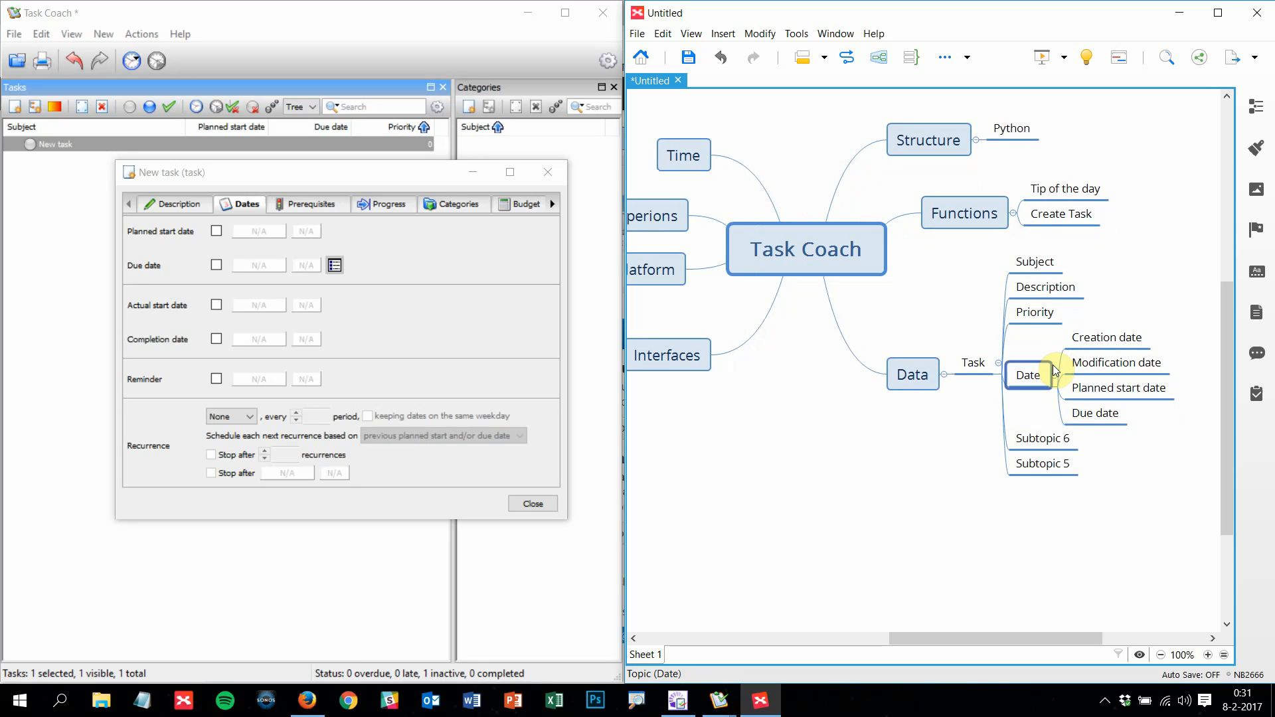
Add an "Actual start date" subtopic under "Date" after "Due date"
{"action": "key", "text": "Right"}
{"action": "key", "text": "Down"}
{"action": "key", "text": "Down"}
{"action": "key", "text": "Down"}
{"action": "key", "text": "Return"}
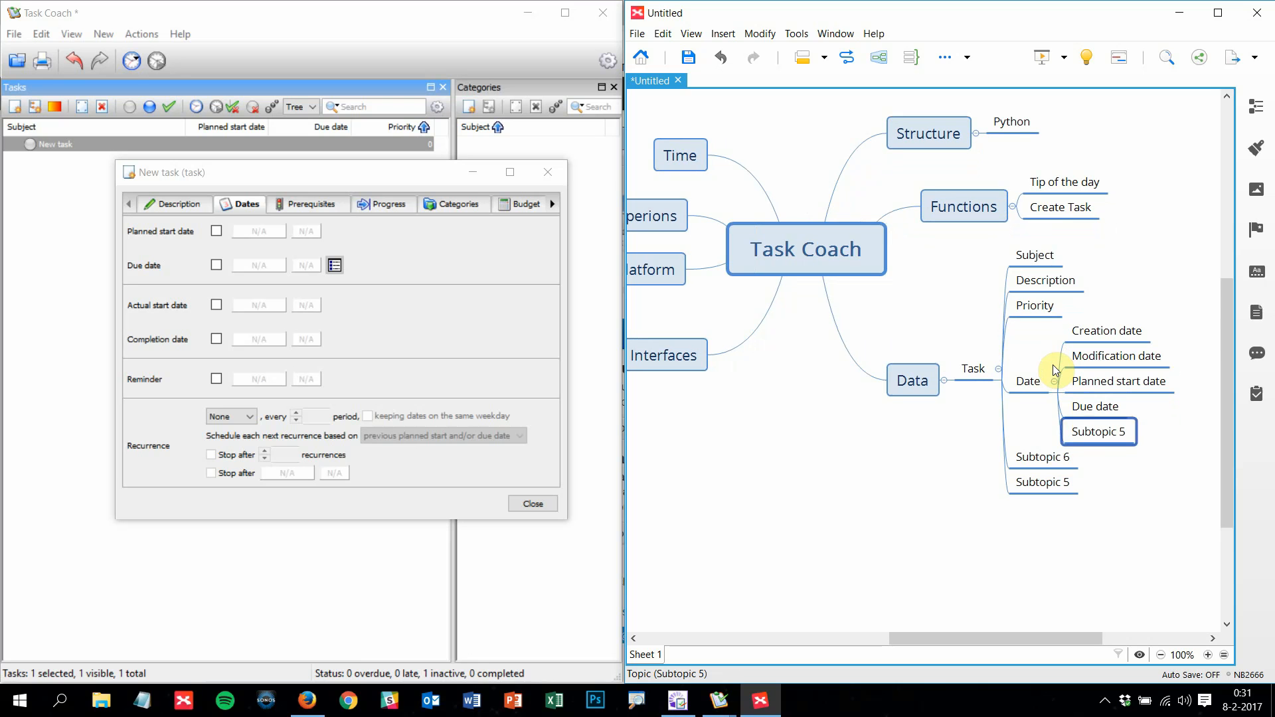
{"action": "type", "text": "Actual s"}
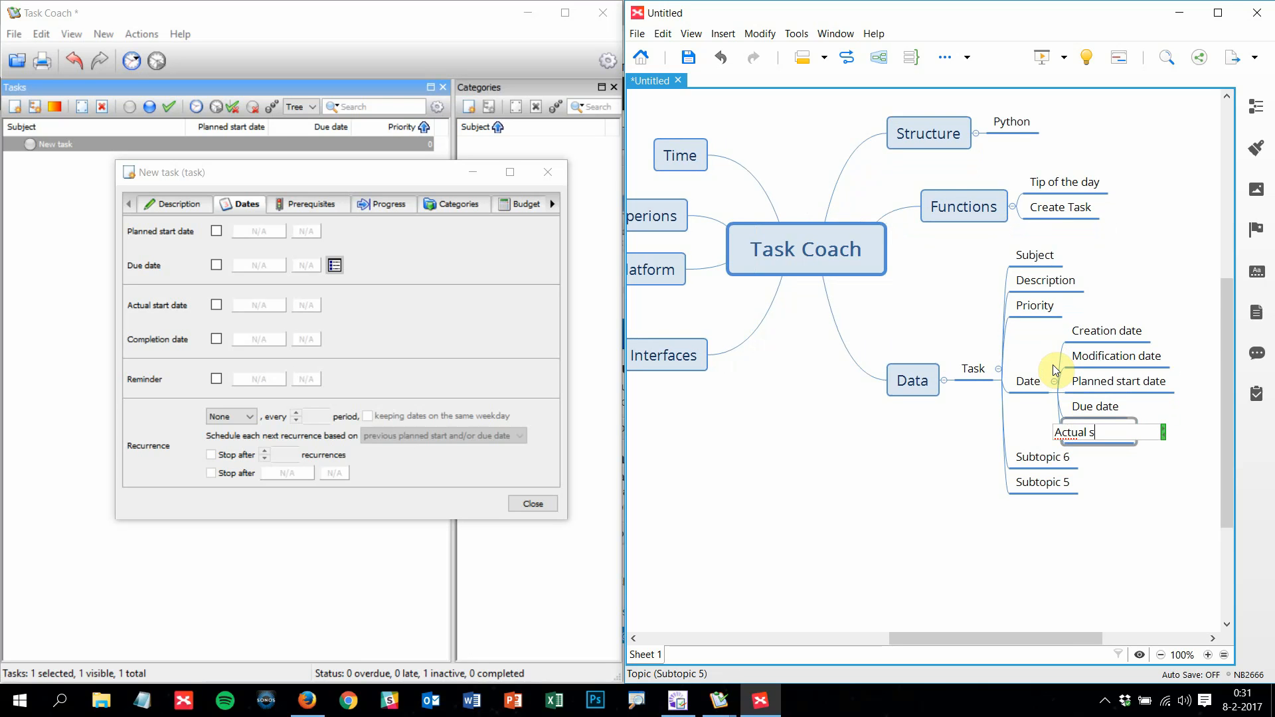
{"action": "type", "text": "tart date"}
{"action": "key", "text": "Return"}
Add "Completion date" and "Reminder" as subtopics under "Date" after "Actual start date"
{"action": "key", "text": "Return"}
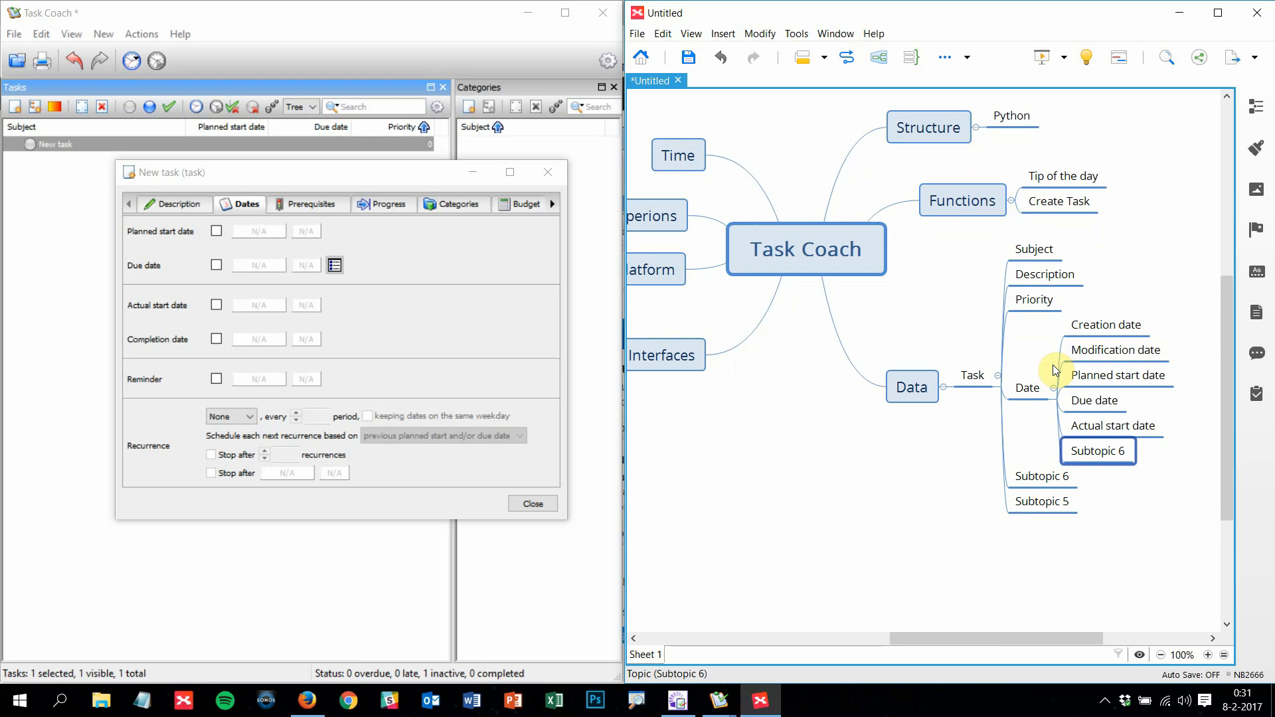
{"action": "type", "text": "Com"}
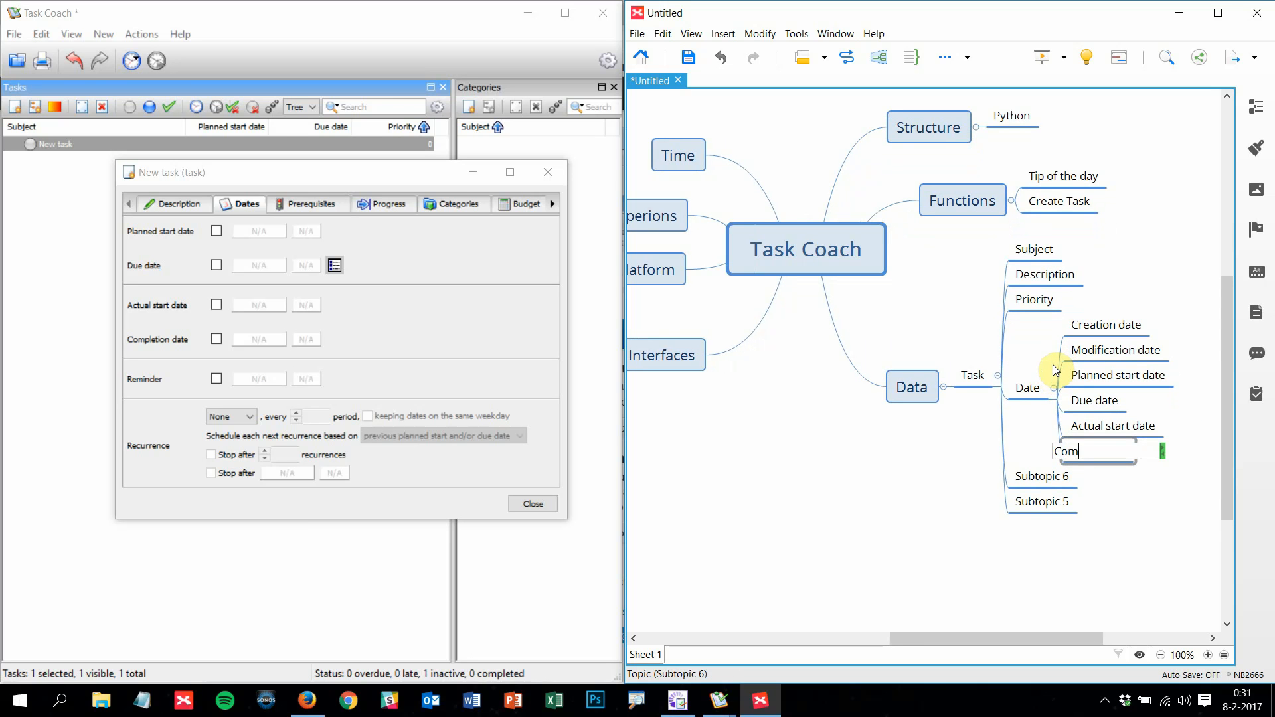
{"action": "type", "text": "pletion date"}
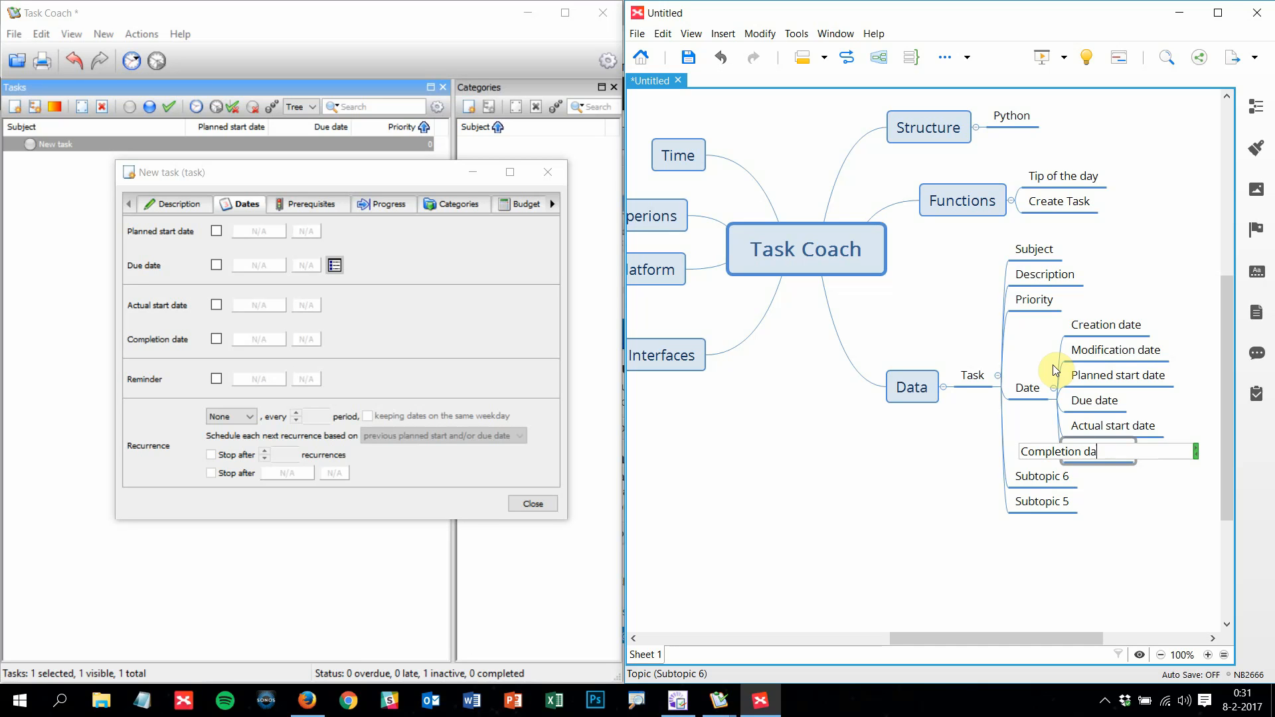
{"action": "key", "text": "Return"}
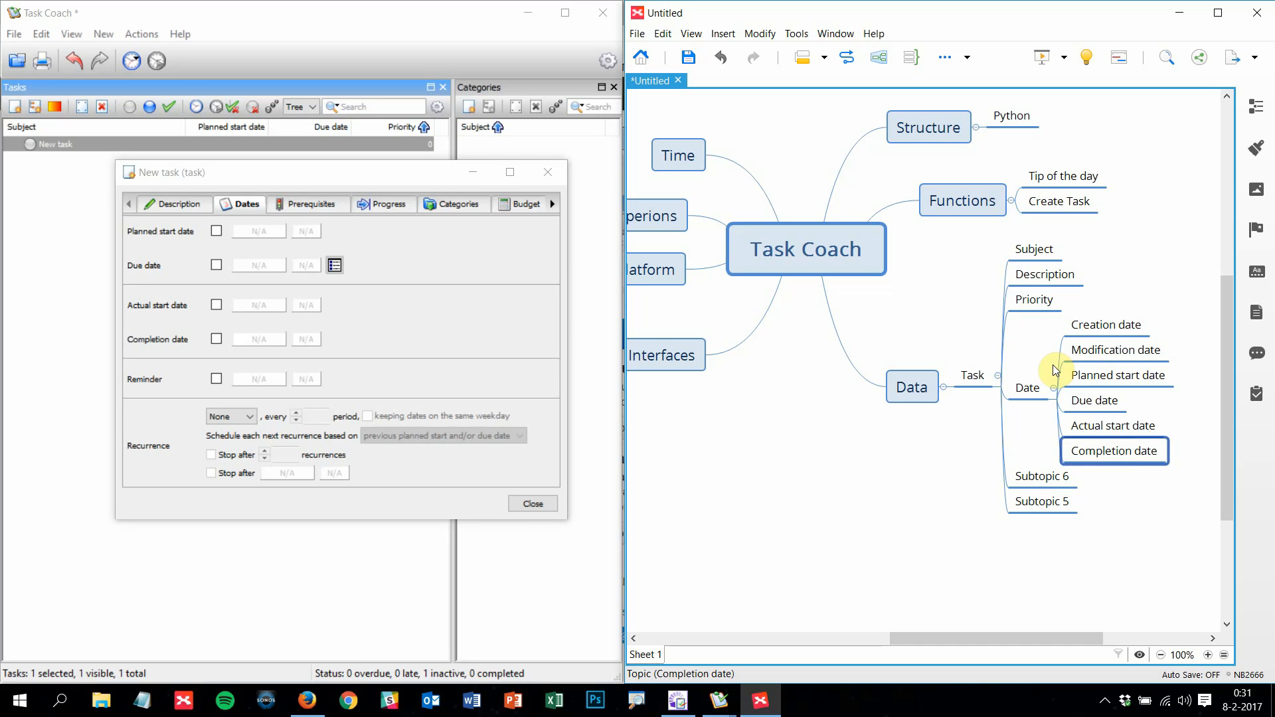
{"action": "key", "text": "Return"}
{"action": "type", "text": "Reminder"}
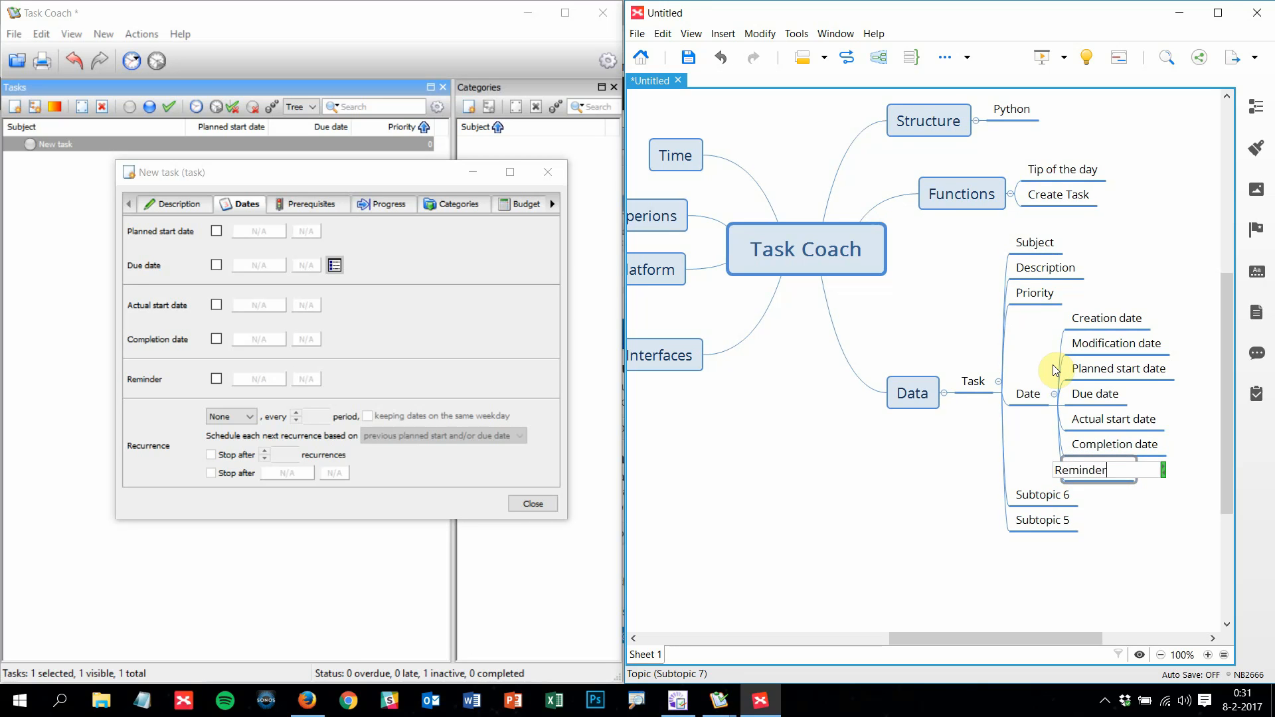
{"action": "key", "text": "Return"}
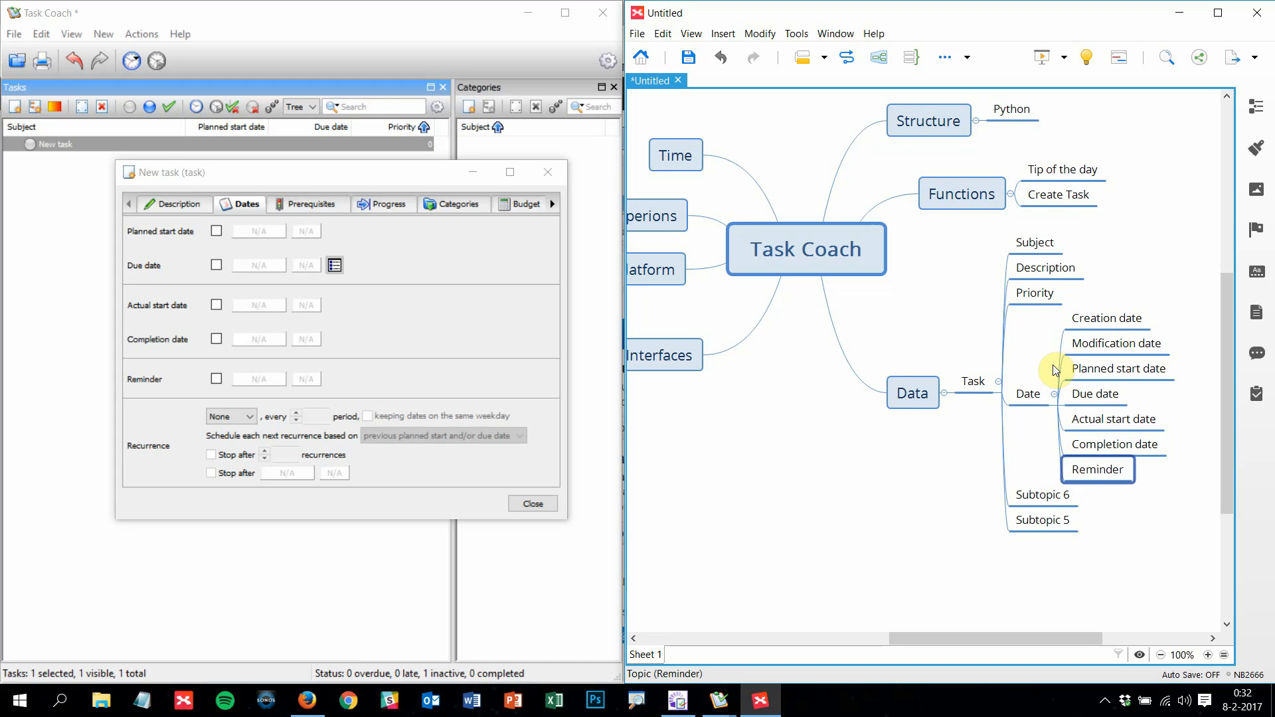
Add a "Recurrence" subtopic under "Date" after "Reminder"
{"action": "key", "text": "Return"}
{"action": "type", "text": "Rec"}
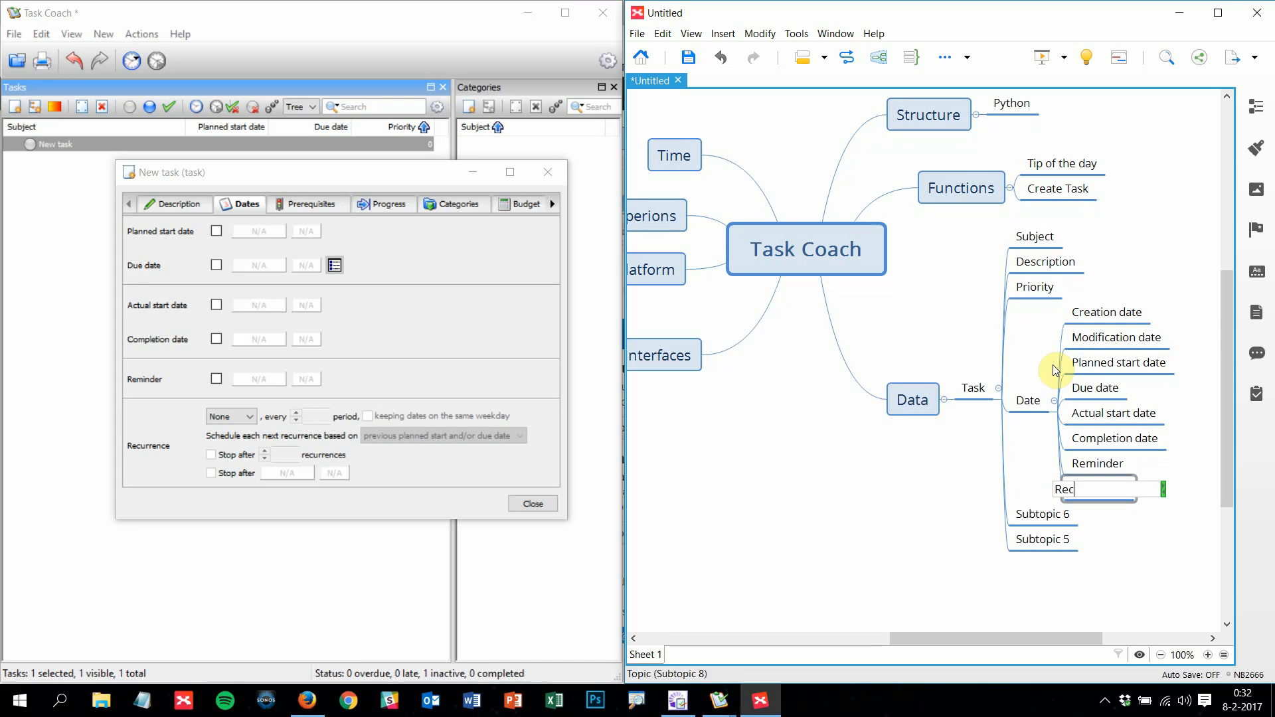
{"action": "type", "text": "urrence"}
{"action": "key", "text": "Return"}
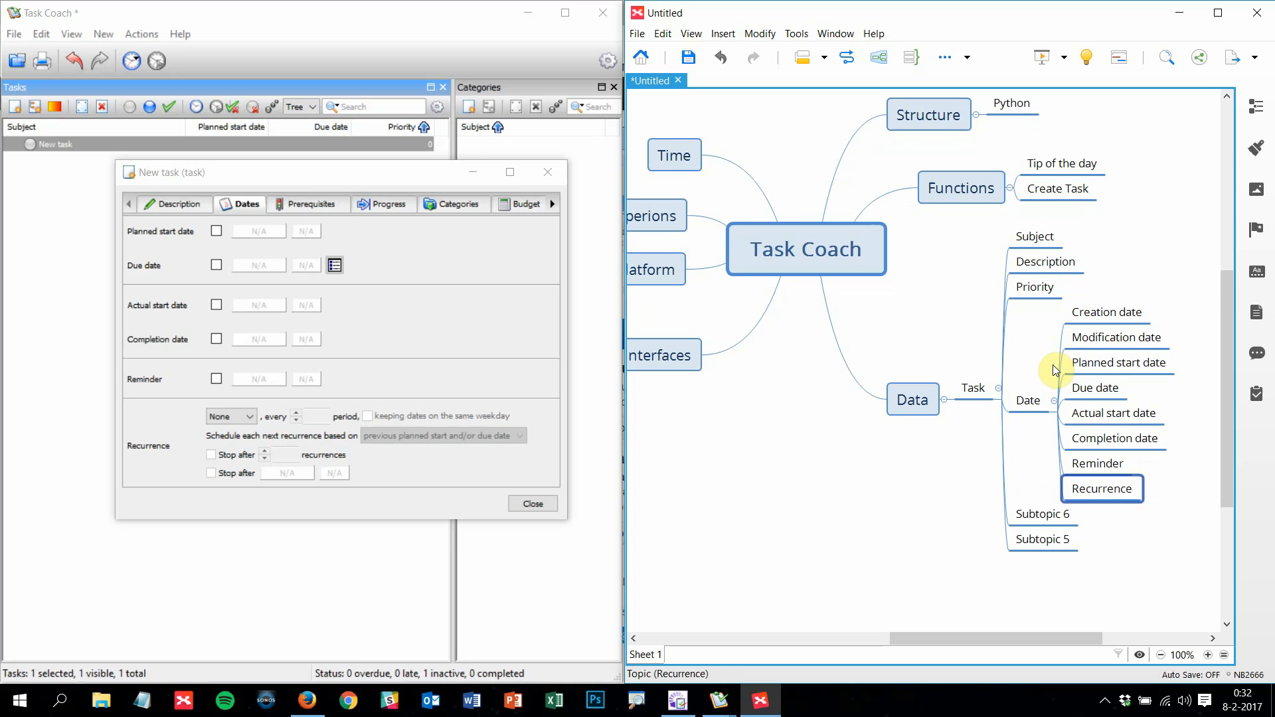
Delete the two unnamed placeholder topics, "Subtopic 6" and "Subtopic 5", below "Date" in the "Task" branch
{"action": "left_click", "coordinate": [1057, 513]}
{"action": "key", "text": "Delete"}
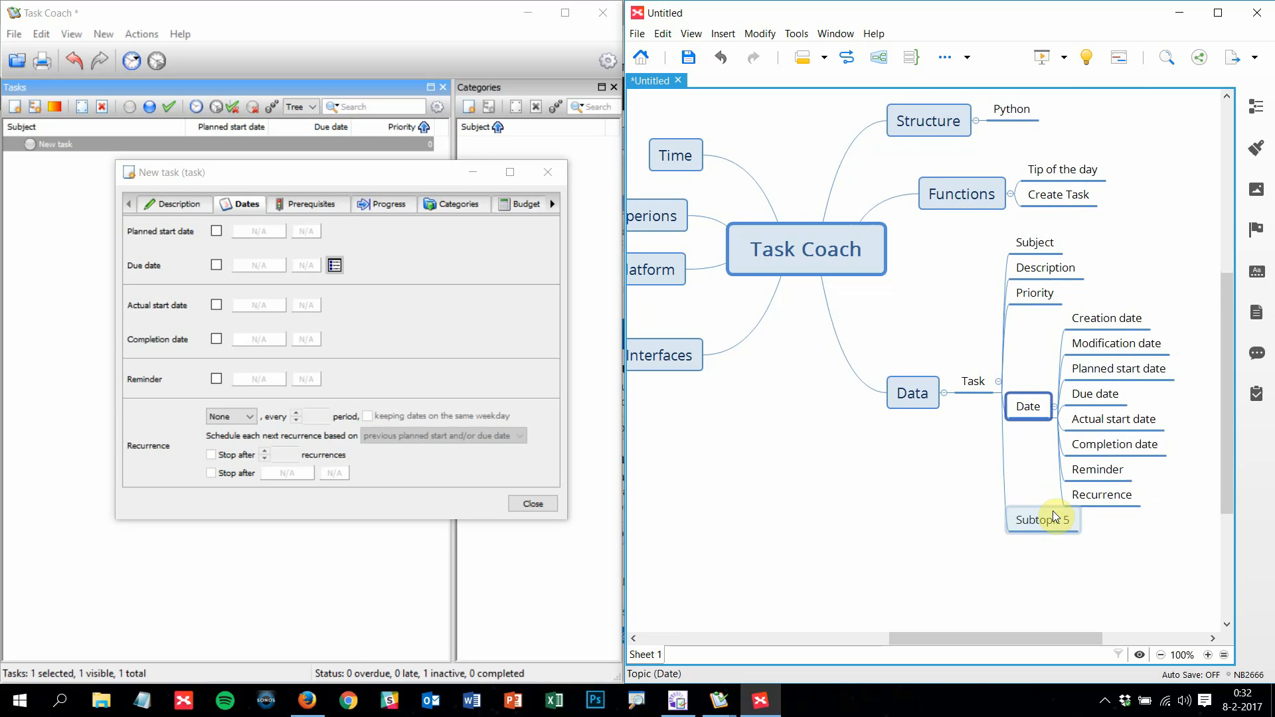
{"action": "left_click", "coordinate": [1056, 516]}
{"action": "key", "text": "Delete"}
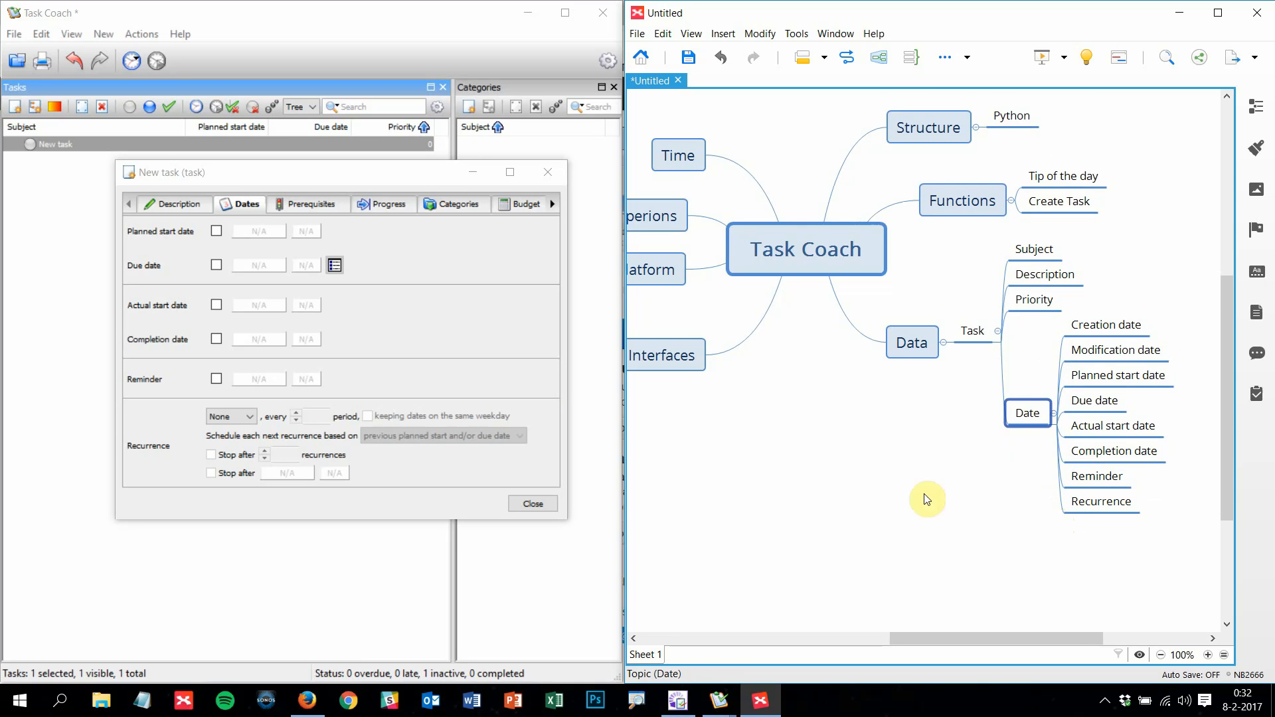
In Task Coach, fill in the new task's description details with subject "Task number one", description "This is a description" and priority 999999999
{"action": "left_click", "coordinate": [1066, 202]}
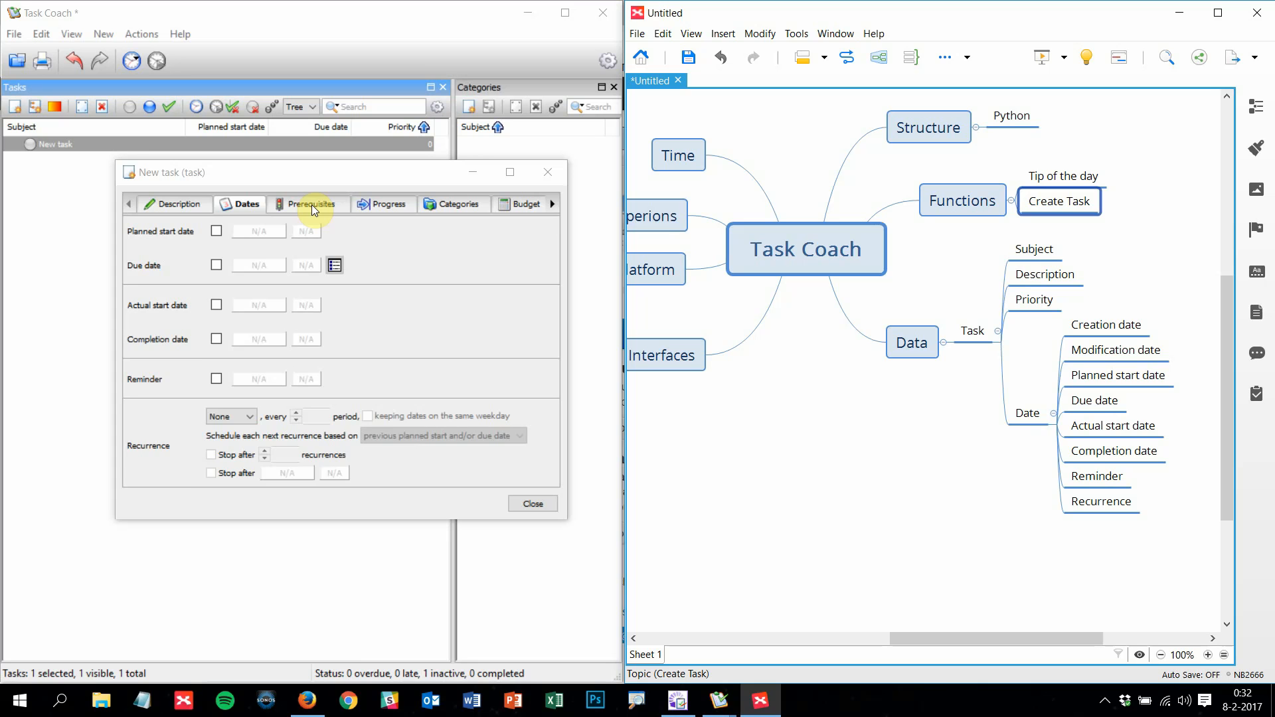
{"action": "left_click", "coordinate": [186, 203]}
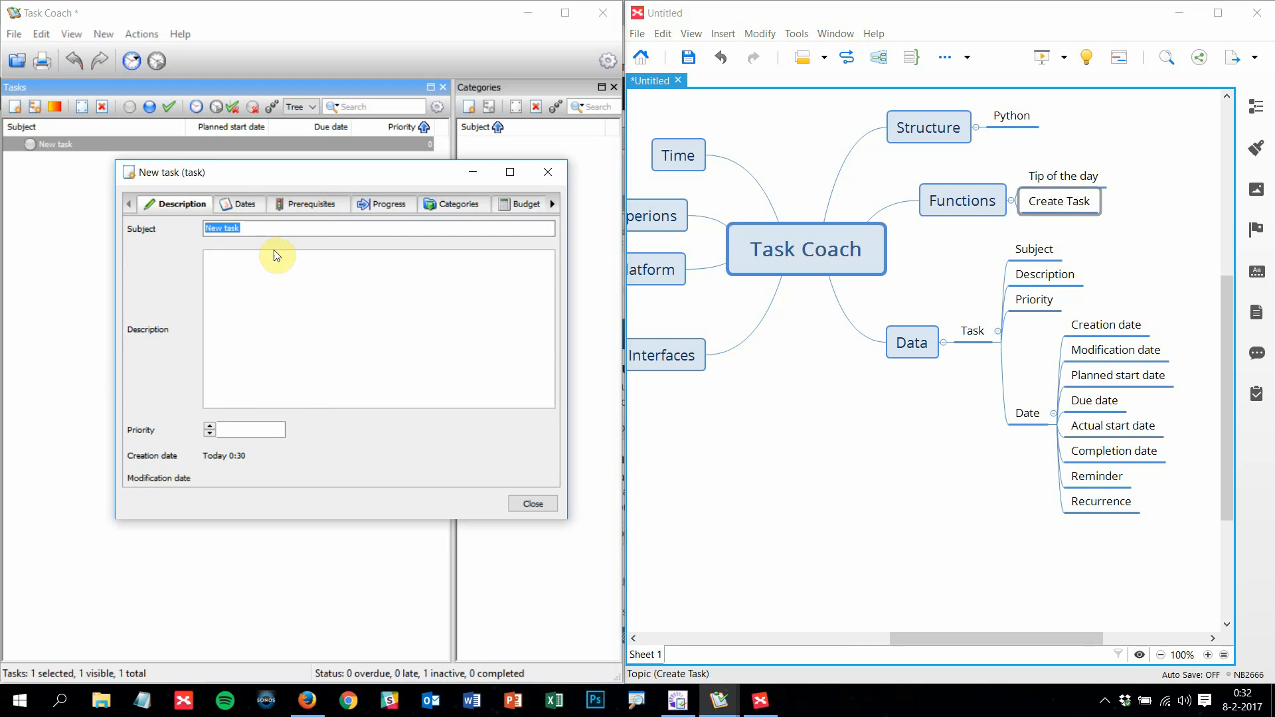
{"action": "type", "text": "Task number one"}
{"action": "left_click", "coordinate": [276, 255]}
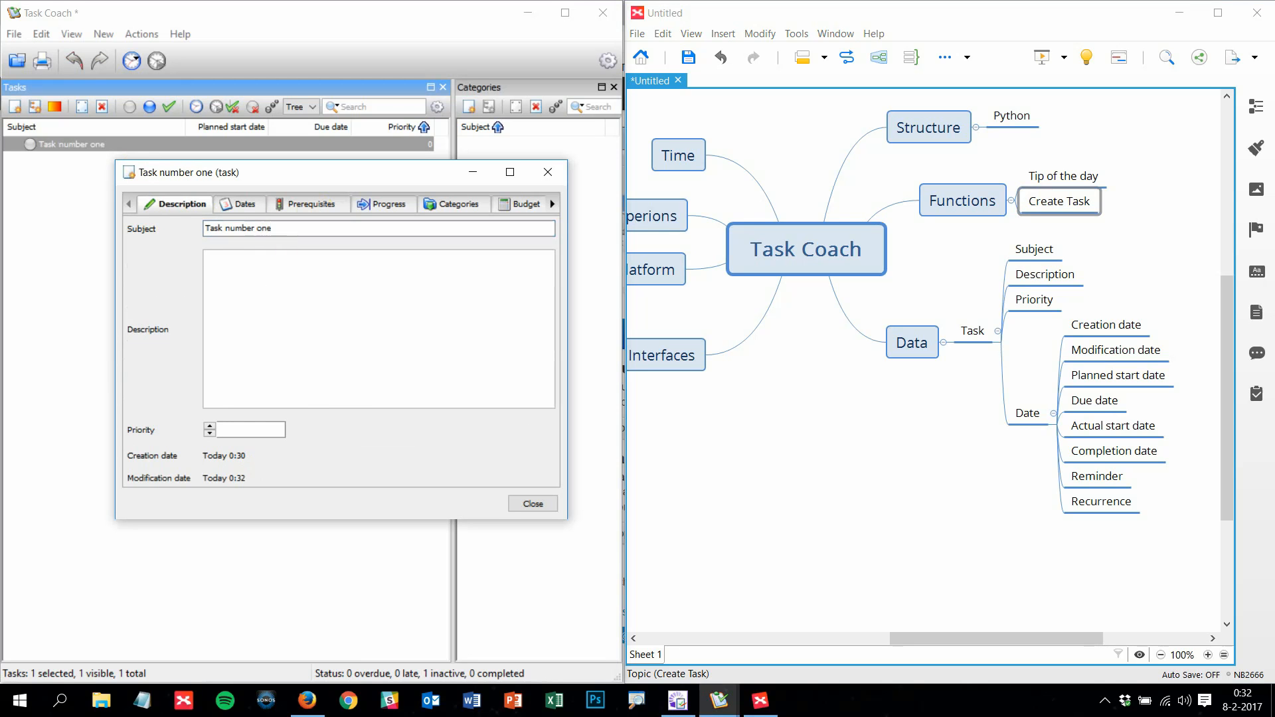
{"action": "type", "text": "This is a descripton"}
{"action": "key", "text": "Tab"}
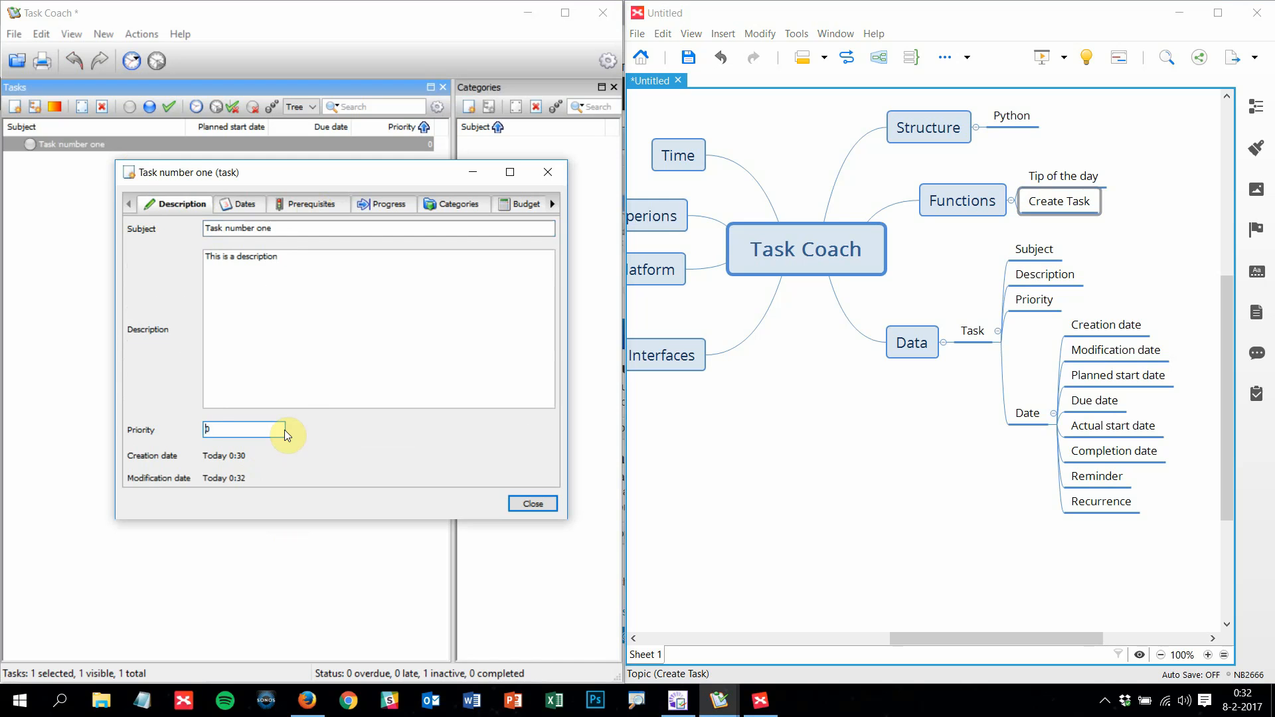
{"action": "type", "text": "999999999"}
In XMind, add a main topic "Test" to the central "Task Coach" topic and give it a "Risk" subtopic
{"action": "left_click_drag", "start_coordinate": [1017, 639], "coordinate": [977, 638]}
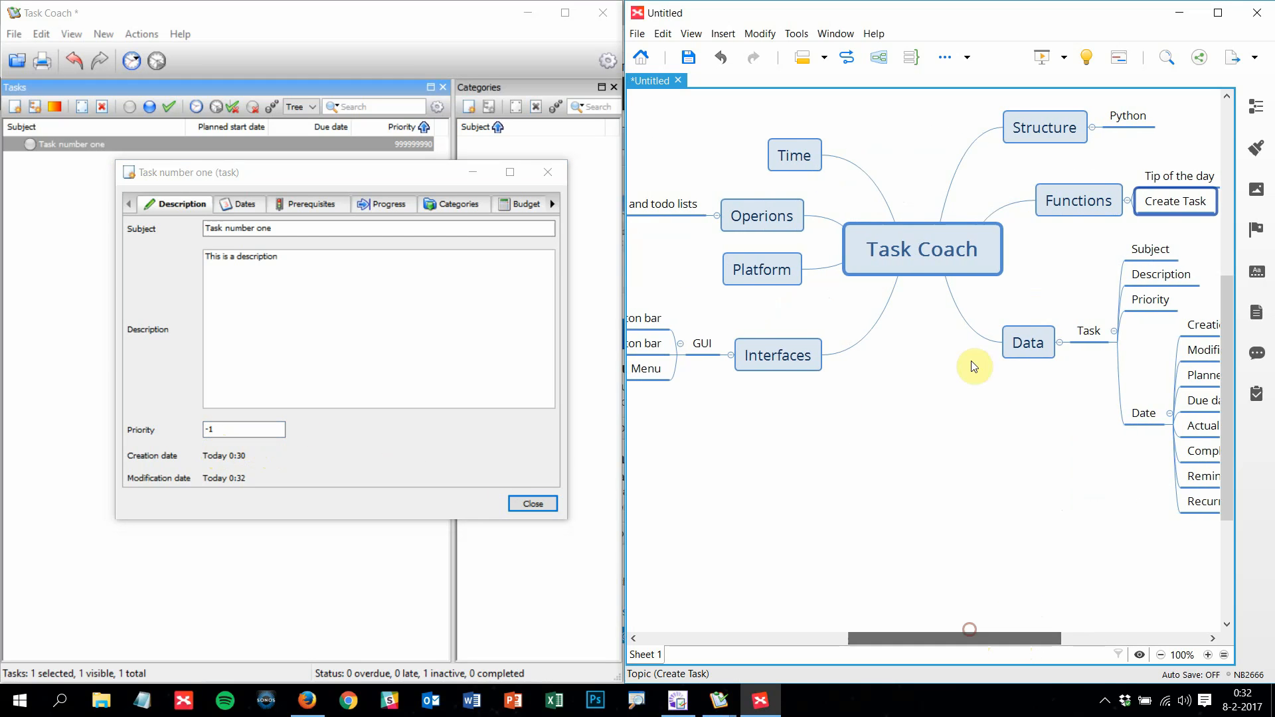
{"action": "left_click", "coordinate": [929, 249]}
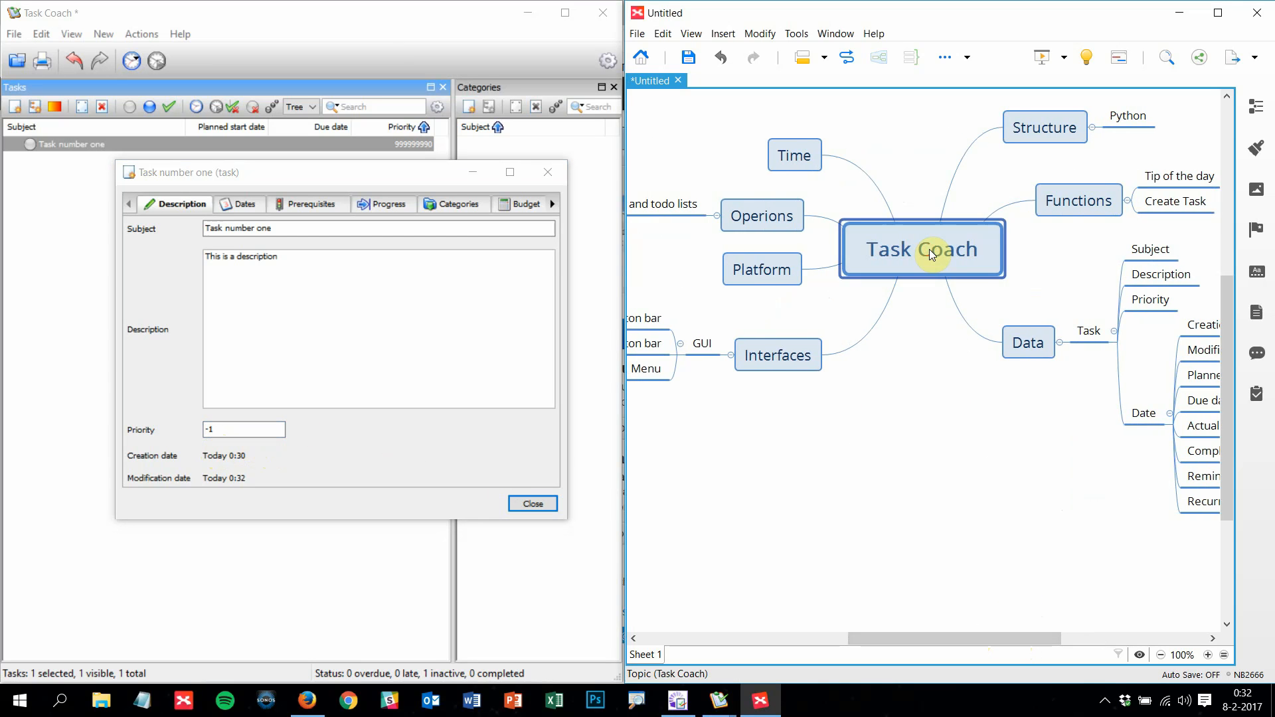
{"action": "key", "text": "Tab"}
{"action": "type", "text": "Test"}
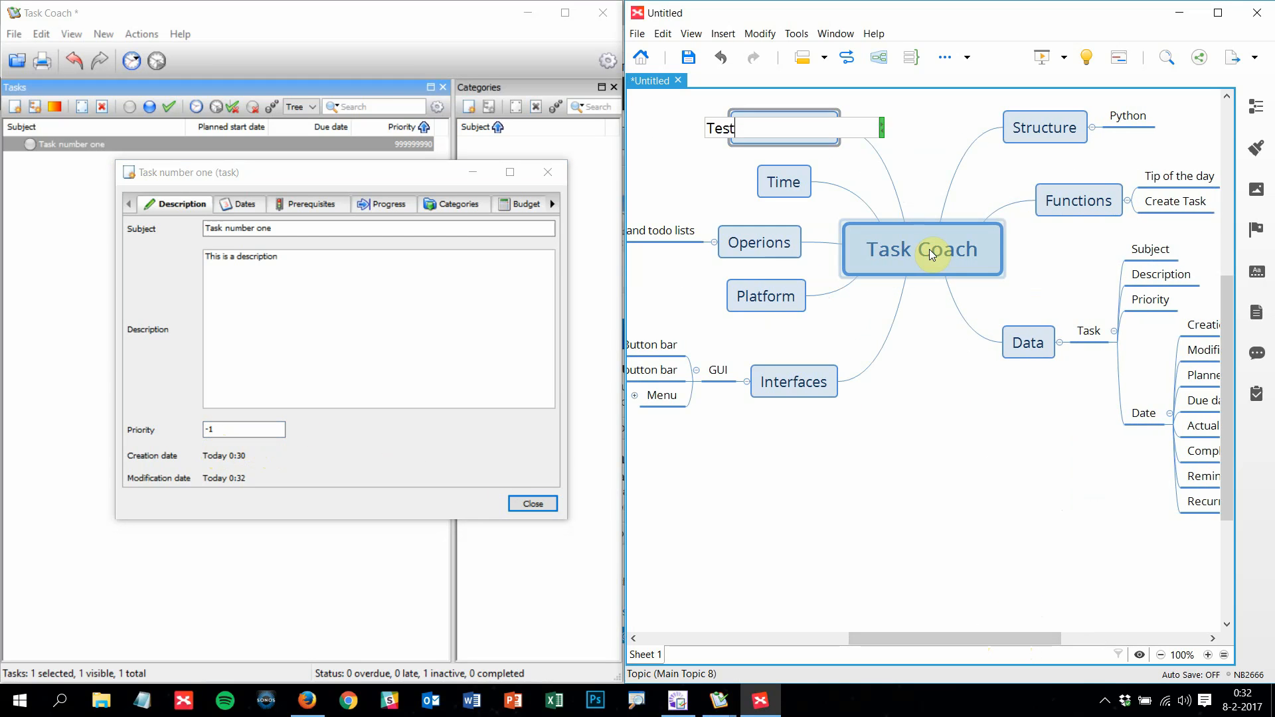
{"action": "key", "text": "Return"}
{"action": "key", "text": "Tab"}
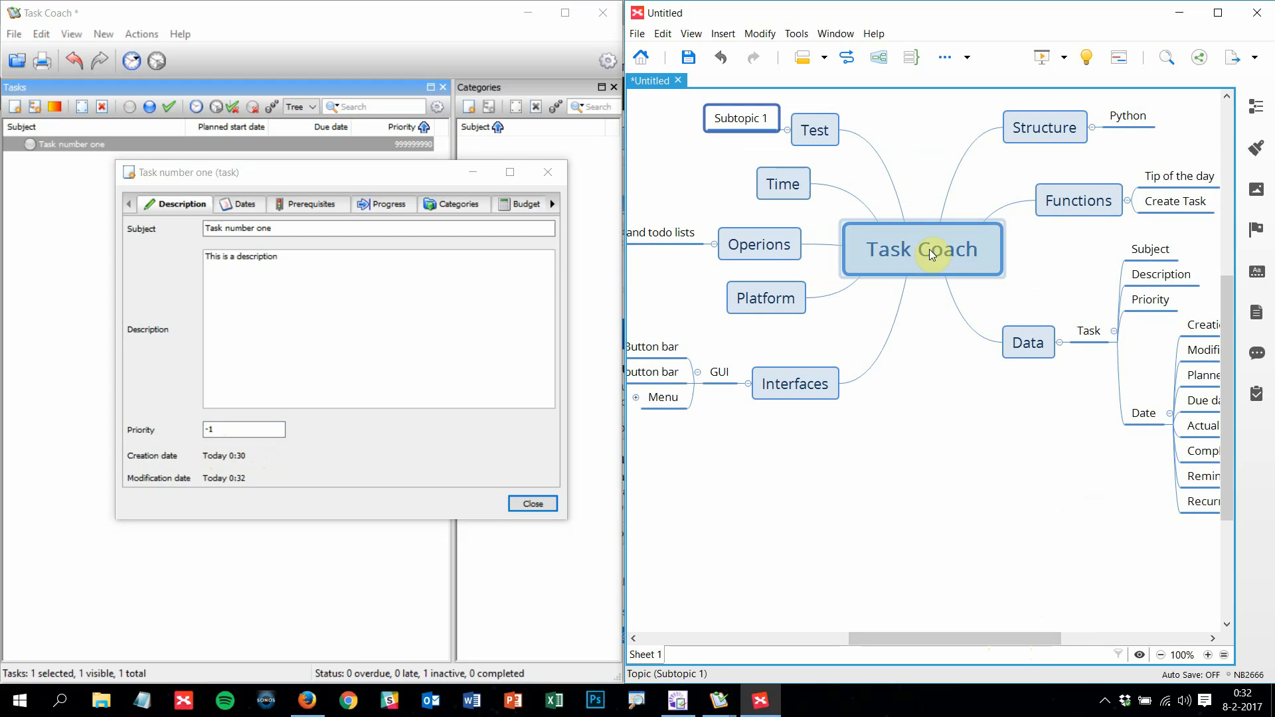
{"action": "type", "text": "Risk"}
{"action": "key", "text": "Return"}
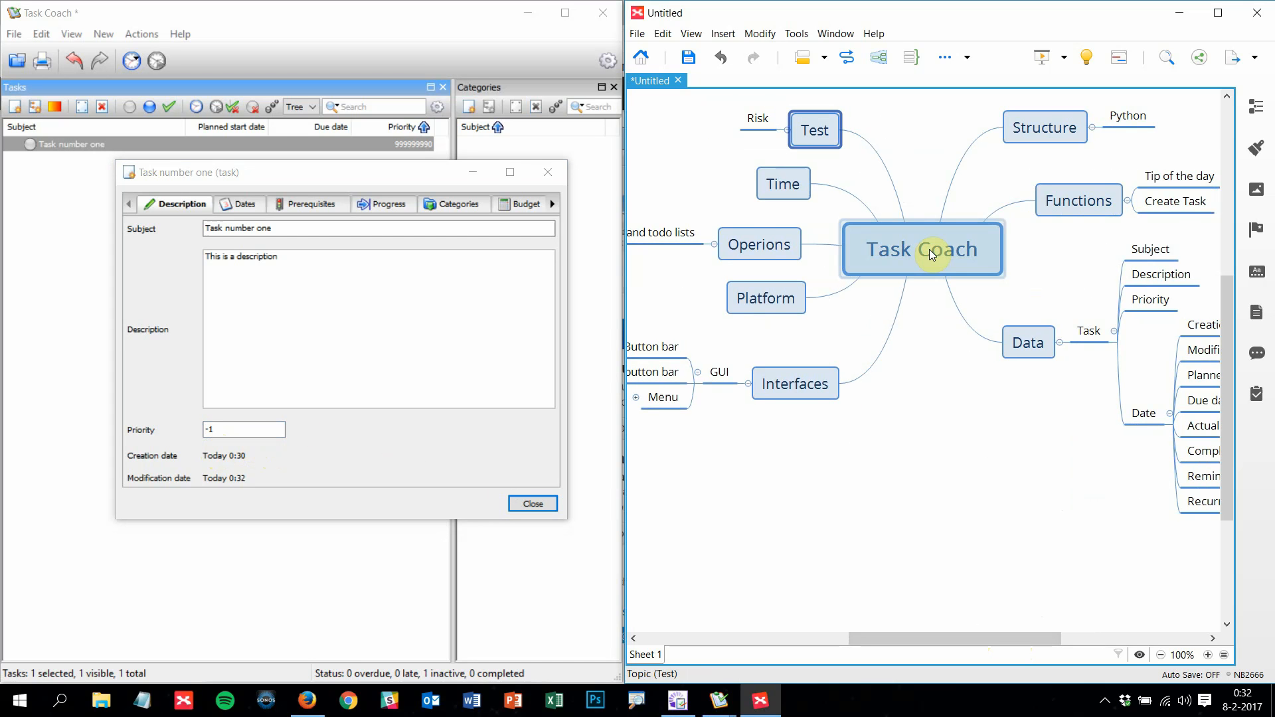
Create a main topic "ìssue" and move it under "Test" above "Risk"
{"action": "key", "text": "Tab"}
{"action": "type", "text": "Is"}
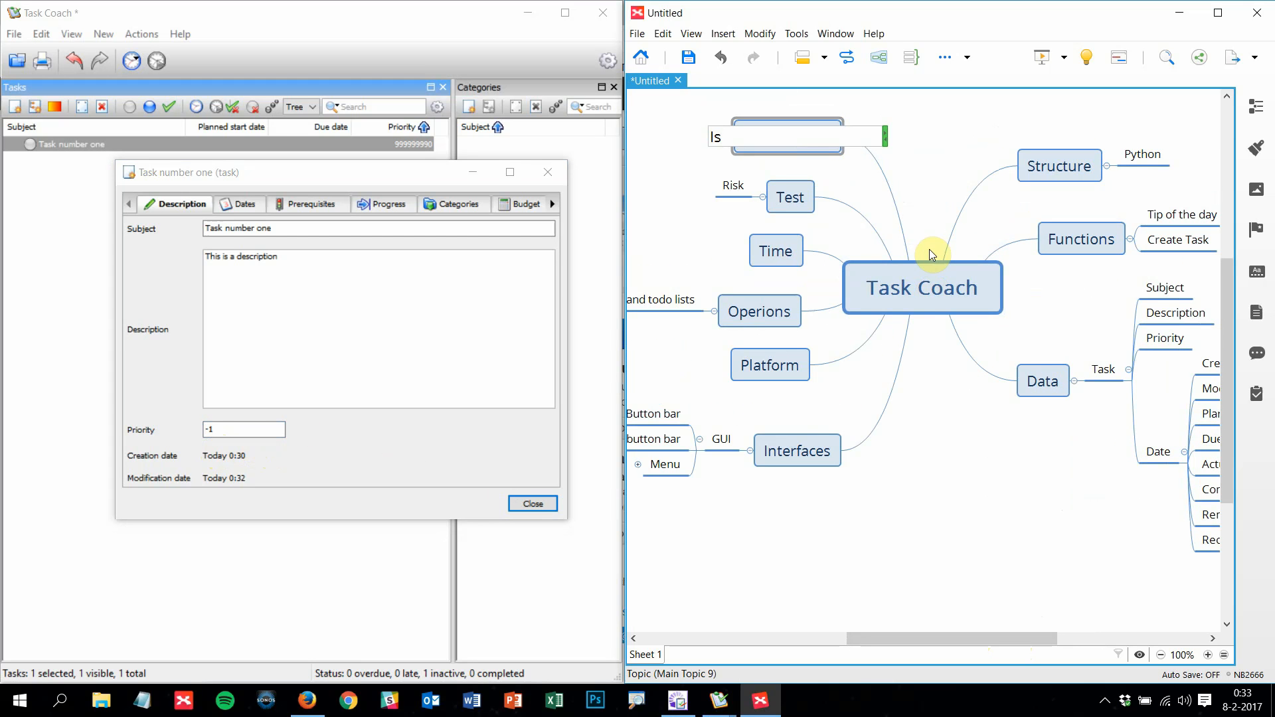
{"action": "key", "text": "BackSpace"}
{"action": "key", "text": "BackSpace"}
{"action": "type", "text": "Issue"}
{"action": "key", "text": "Return"}
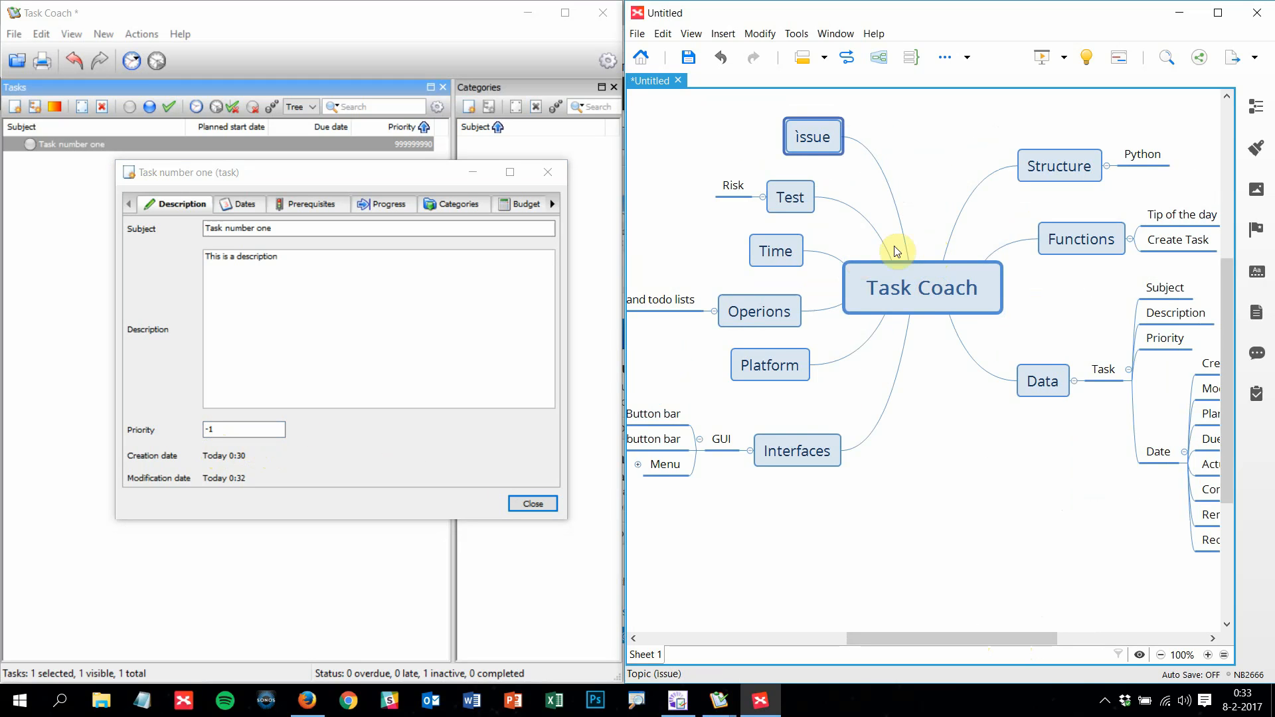
{"action": "left_click_drag", "start_coordinate": [812, 141], "coordinate": [805, 193]}
Create a main topic "Bugs" and move it under "Test" between "ìssue" and "Risk"
{"action": "left_click", "coordinate": [834, 173]}
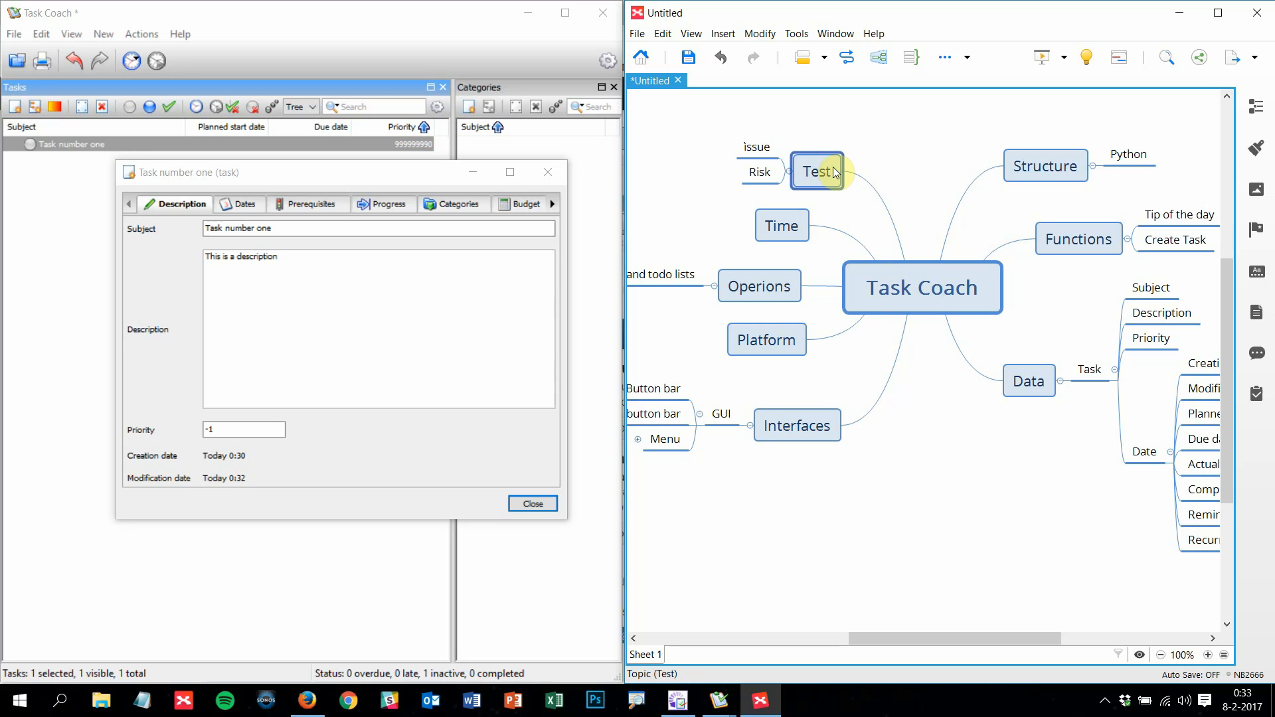
{"action": "key", "text": "Return"}
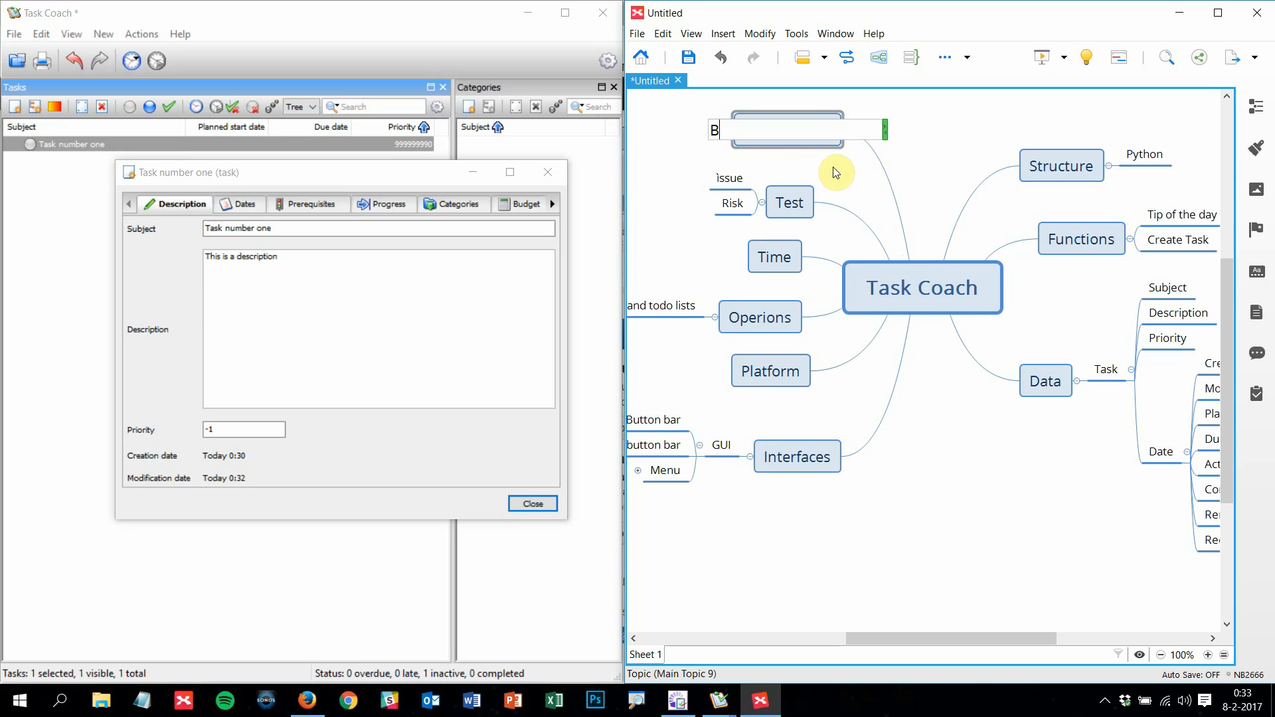
{"action": "type", "text": "Bugs"}
{"action": "key", "text": "Return"}
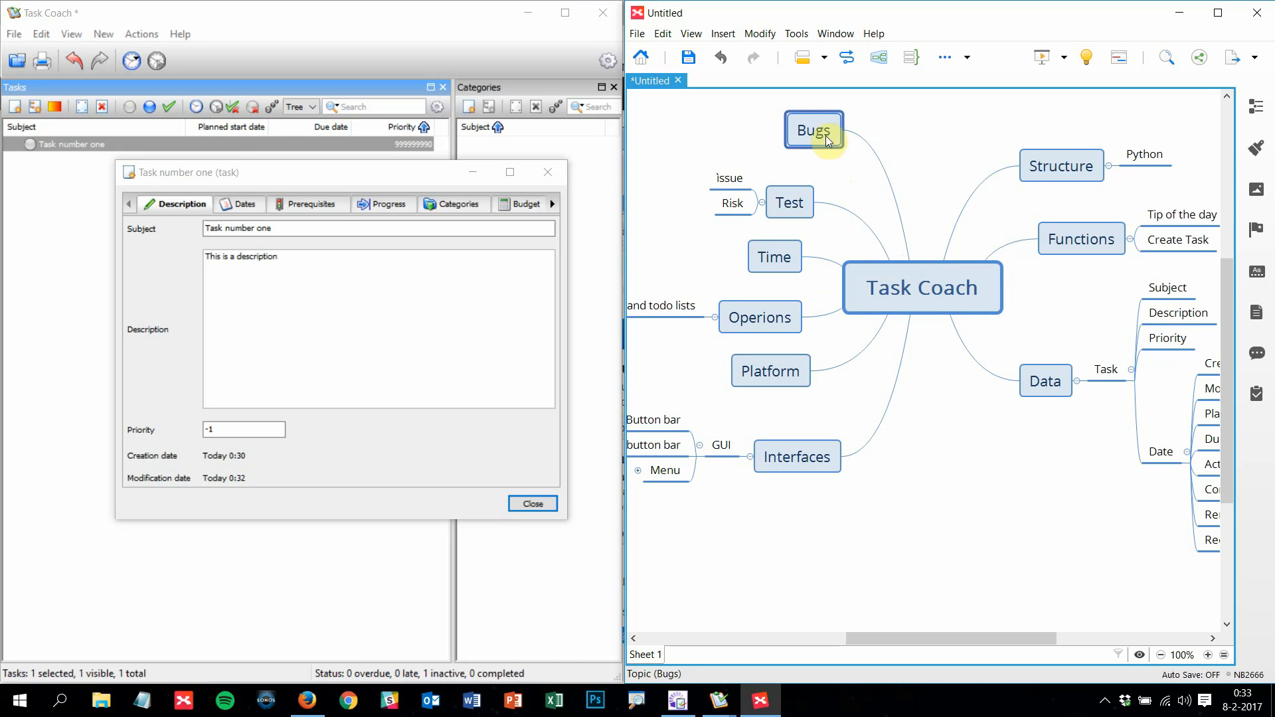
{"action": "left_click_drag", "start_coordinate": [826, 135], "coordinate": [757, 204]}
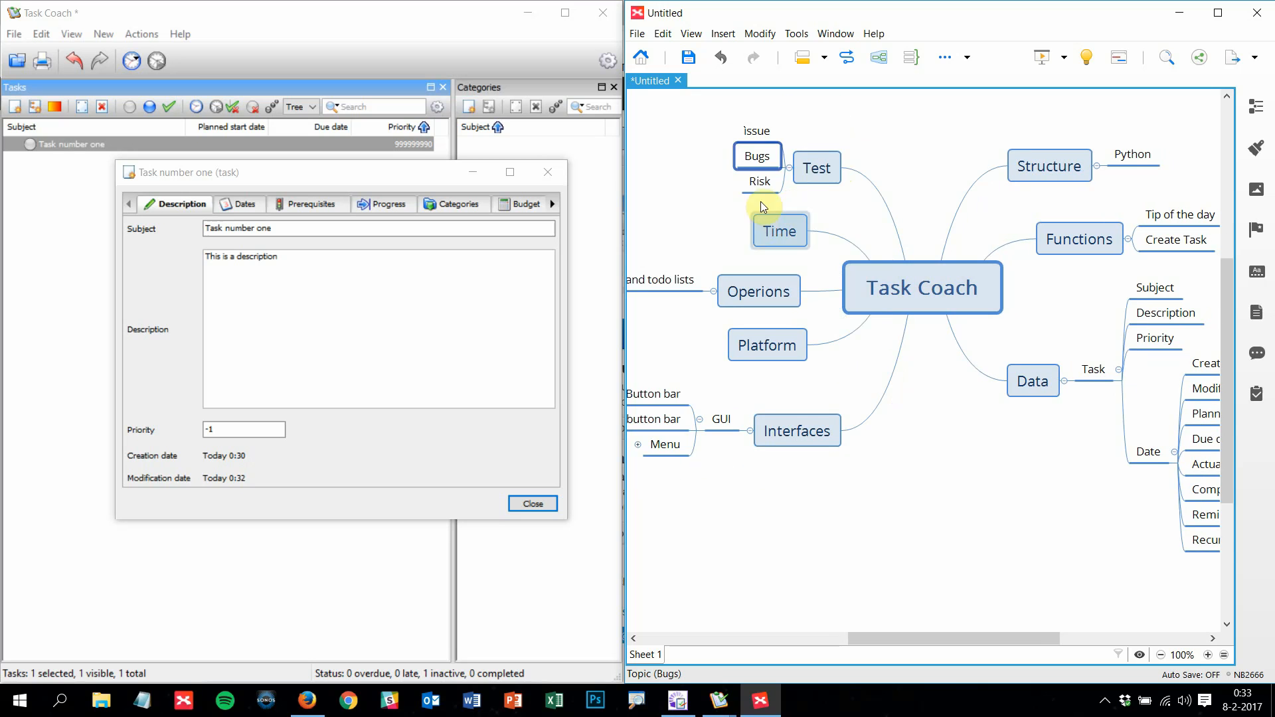
Add a "Test ideas" subtopic under "Test" after "Risk"
{"action": "left_click", "coordinate": [759, 185]}
{"action": "key", "text": "Return"}
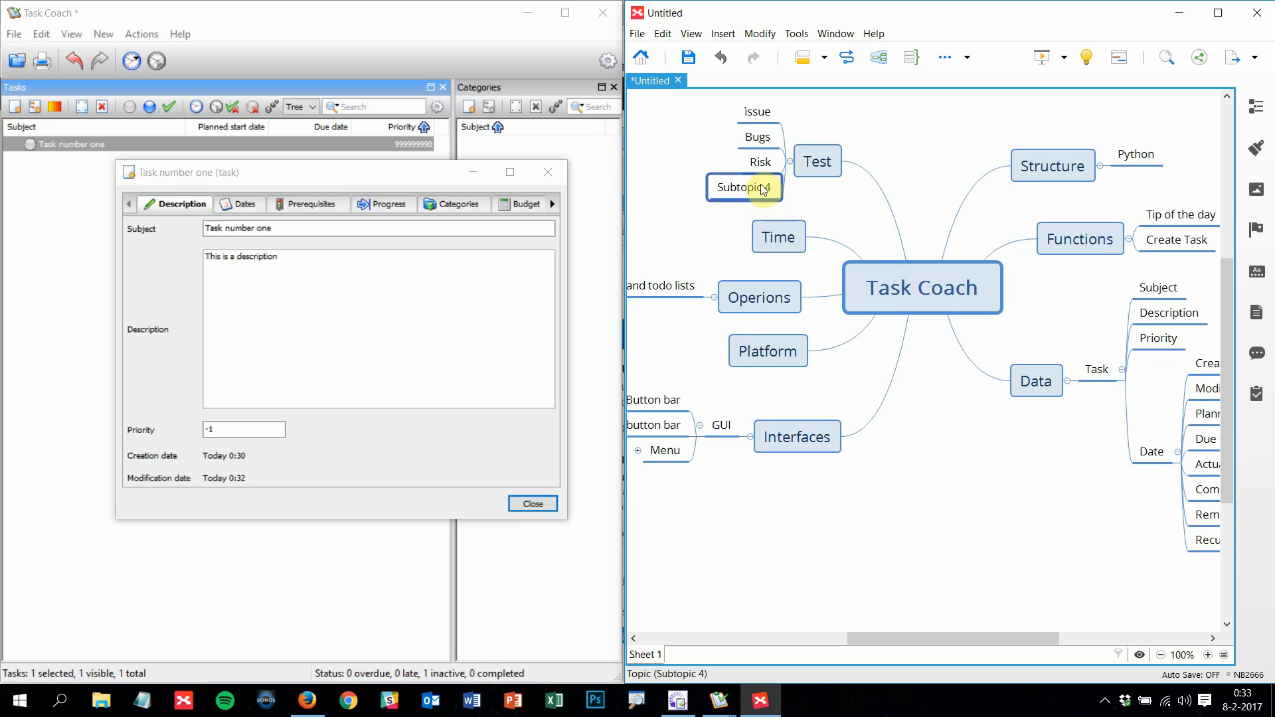
{"action": "type", "text": "Test ide"}
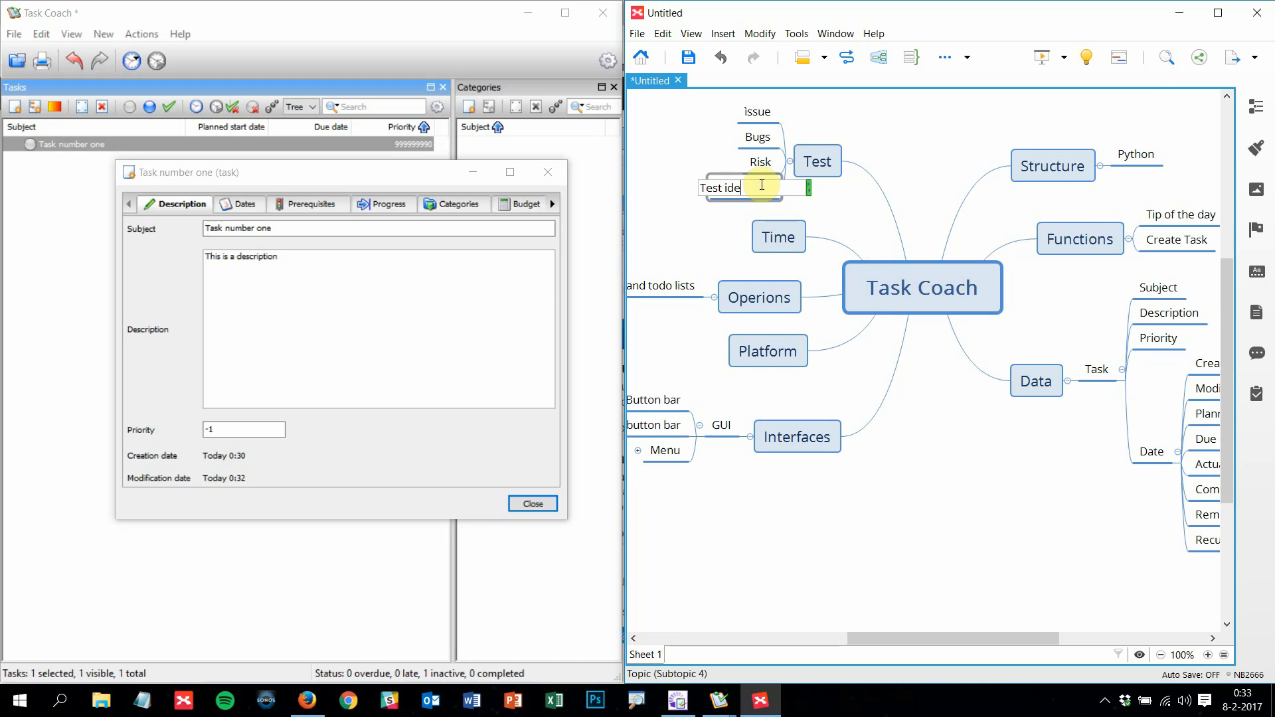
{"action": "type", "text": "as"}
{"action": "key", "text": "Return"}
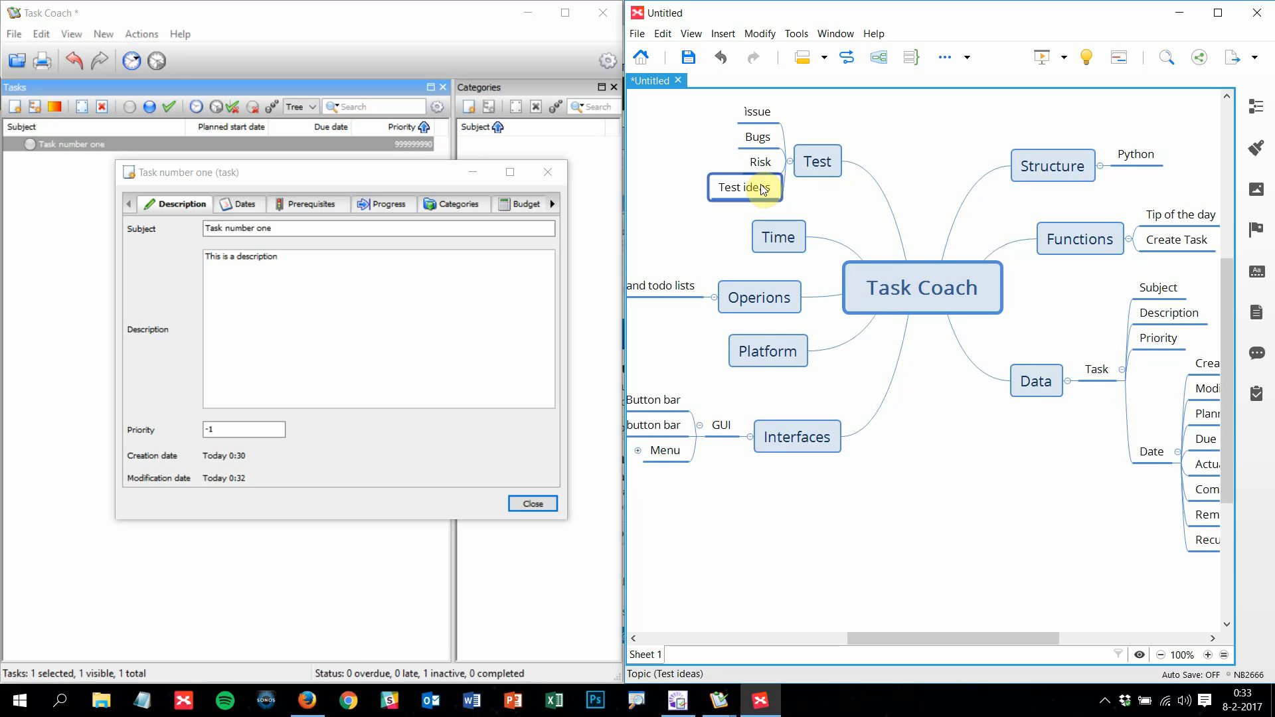
Add the subtopic "Enter exterme values in Priority" under "Test ideas"
{"action": "key", "text": "Tab"}
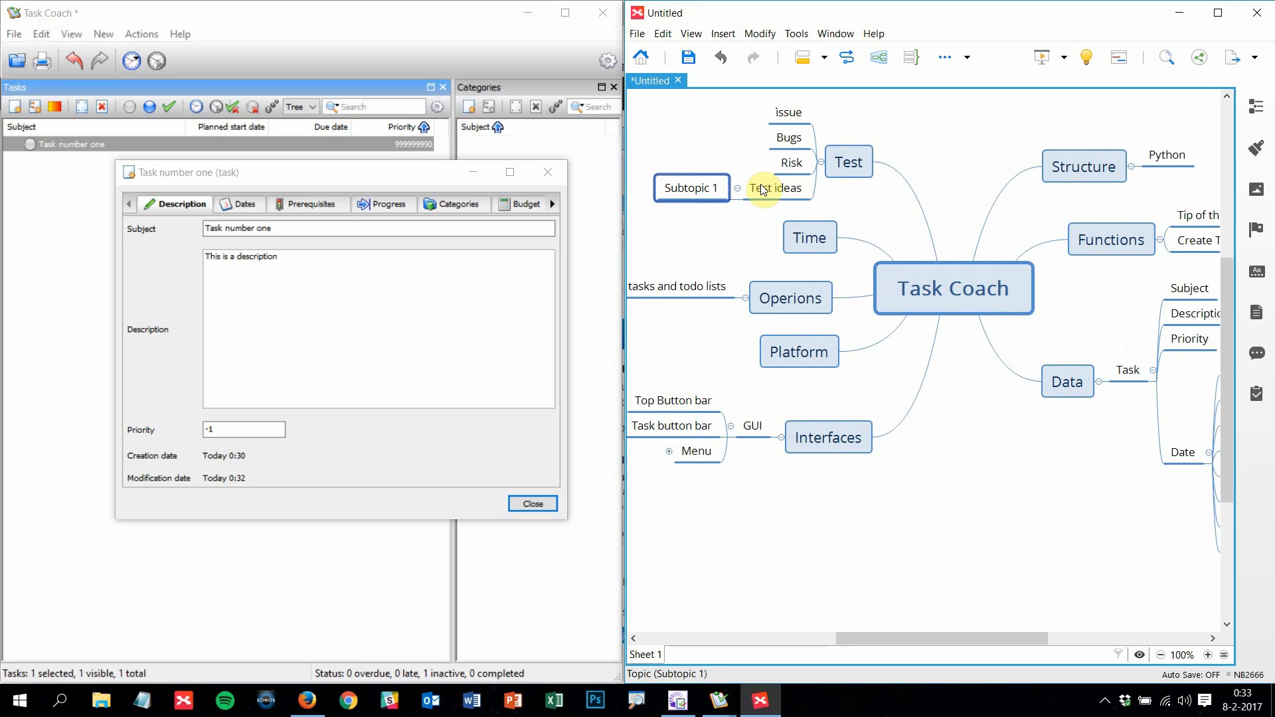
{"action": "key", "text": "F2"}
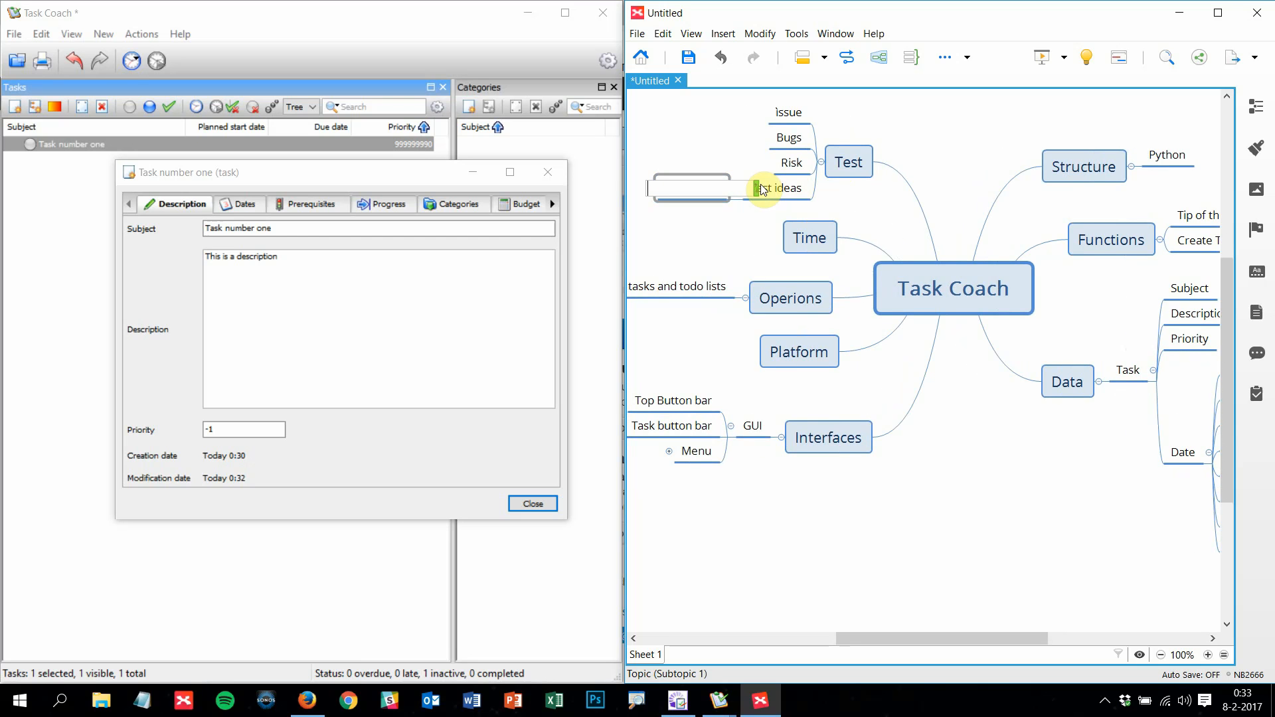
{"action": "type", "text": "Enter exterme value"}
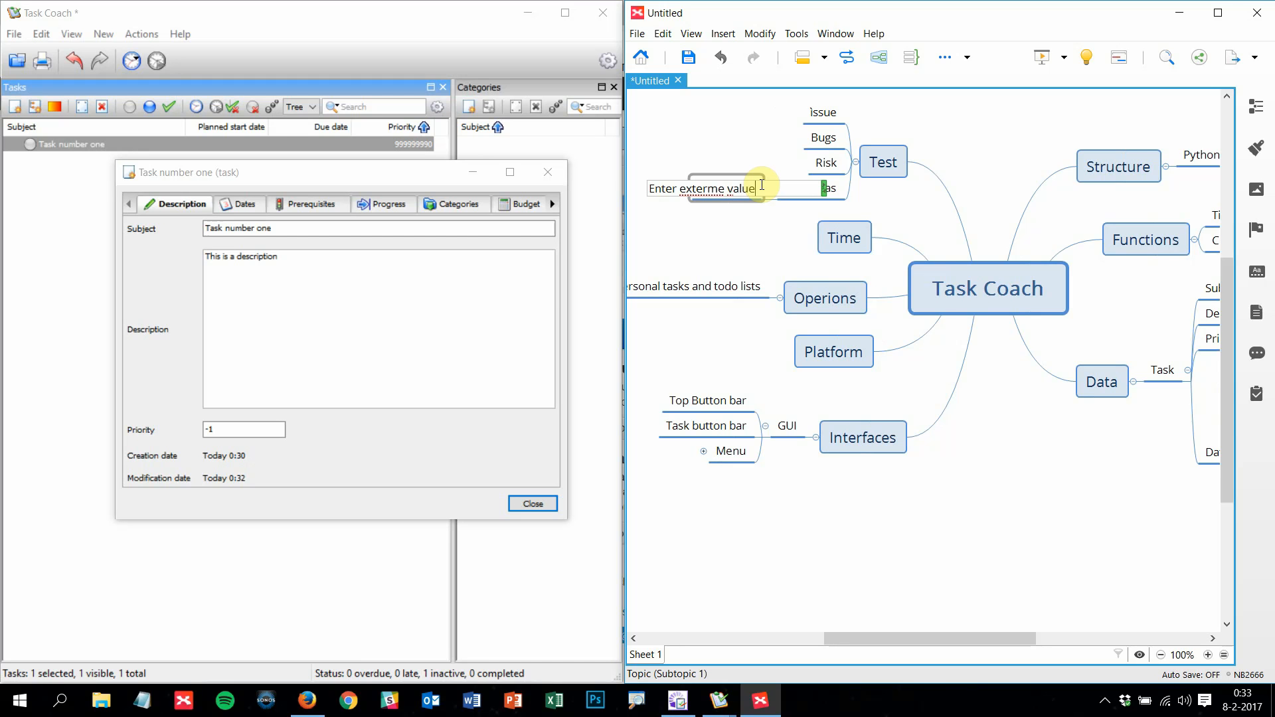
{"action": "type", "text": "s in Priority"}
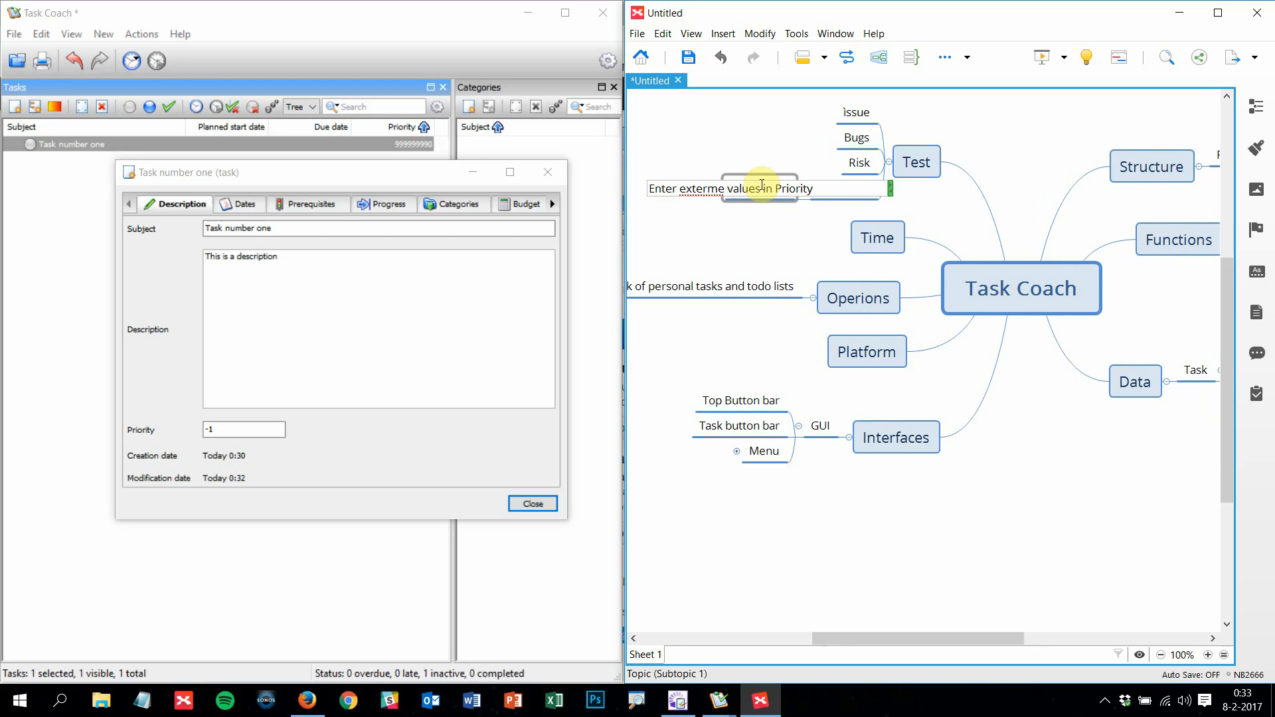
{"action": "key", "text": "Return"}
Add the subtopic "When entering a high value into priority, it jumps to -1" under "Bugs"
{"action": "key", "text": "Up"}
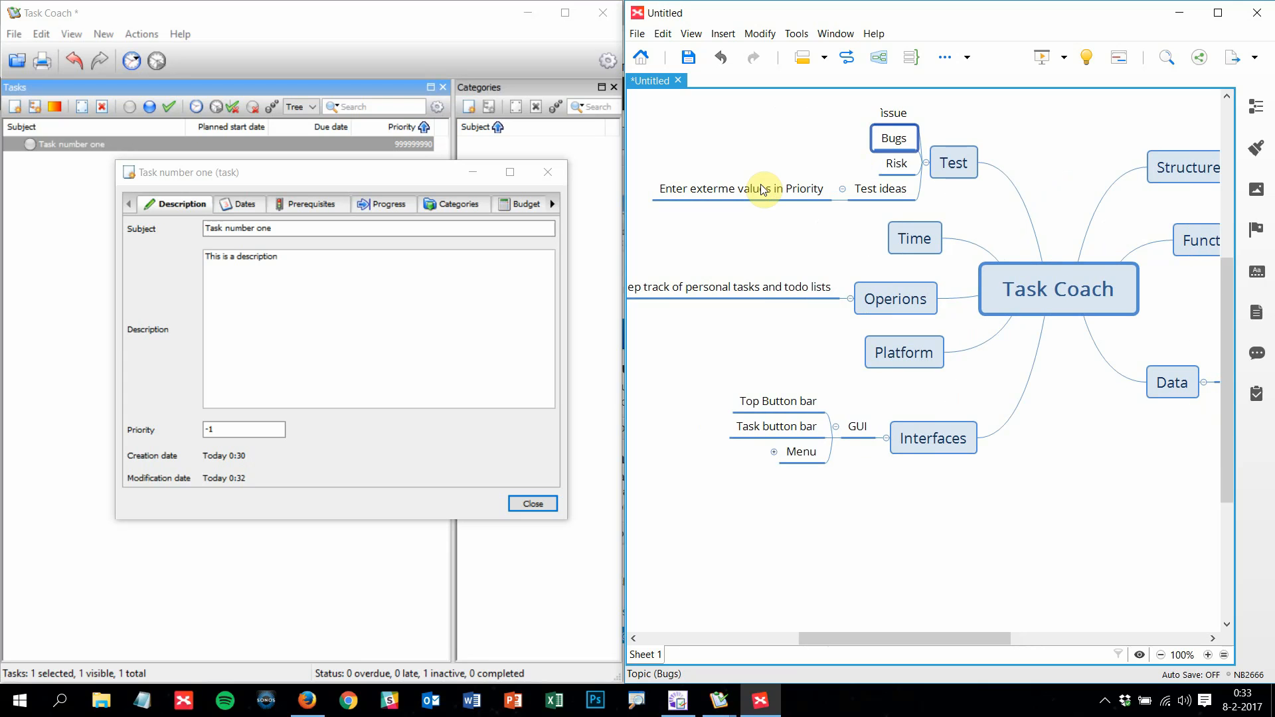
{"action": "key", "text": "Tab"}
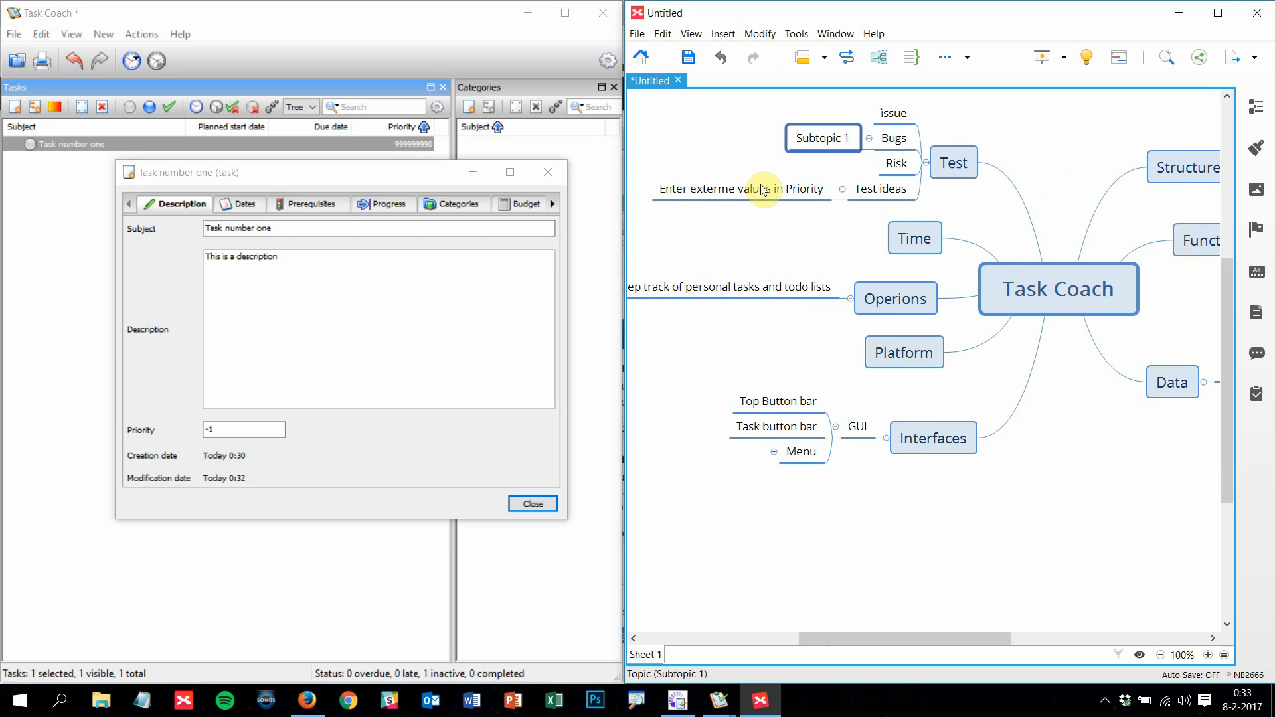
{"action": "type", "text": "When entering"}
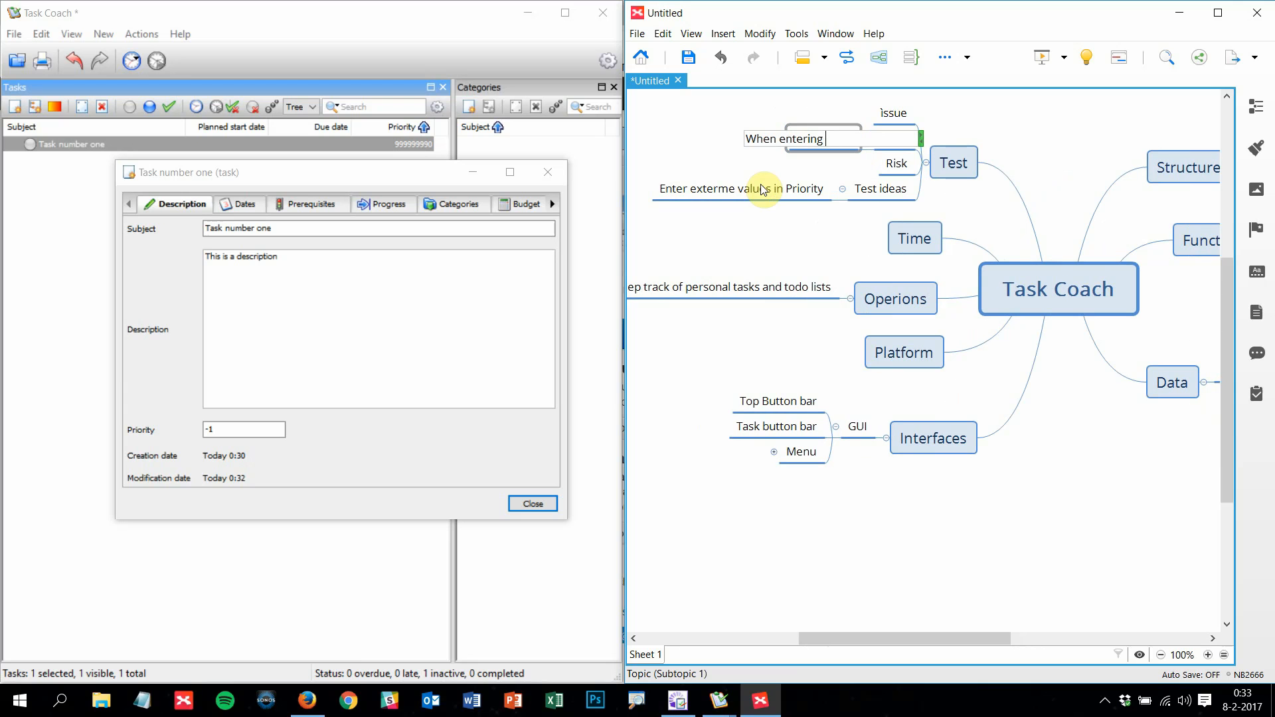
{"action": "type", "text": " a high vali"}
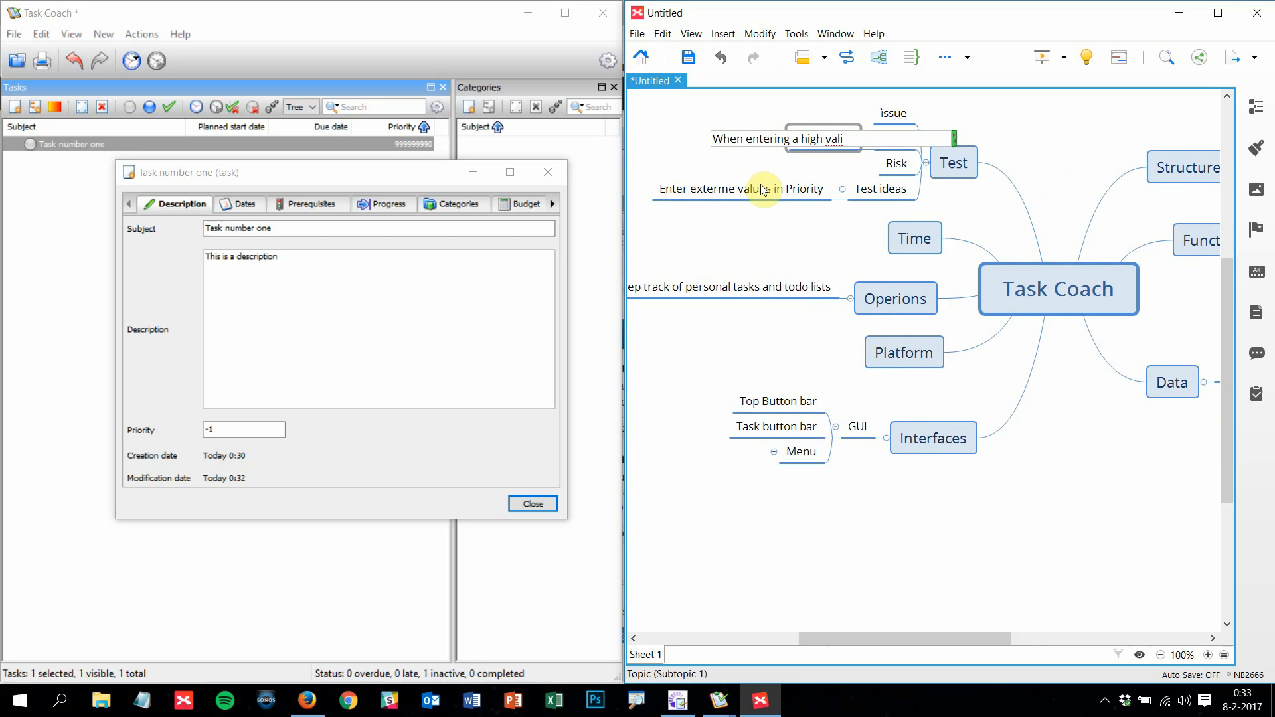
{"action": "key", "text": "BackSpace"}
{"action": "type", "text": "ue into priority, it"}
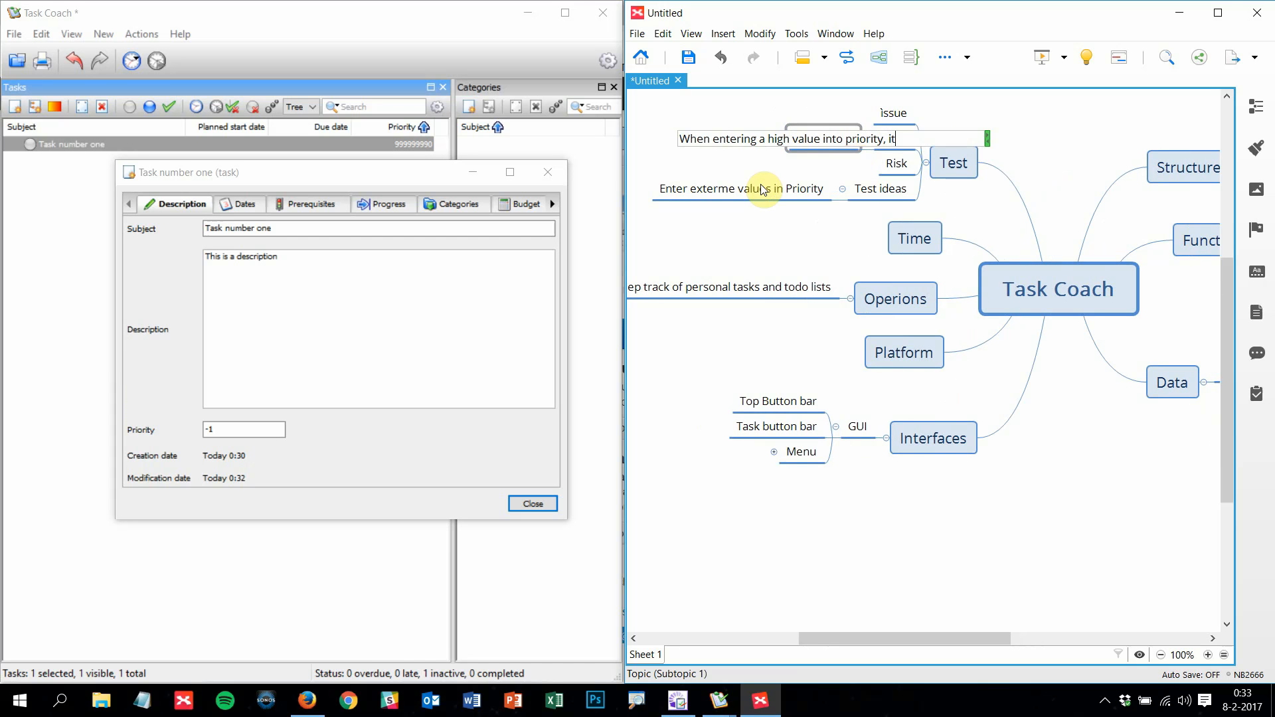
{"action": "type", "text": " jumps to -1"}
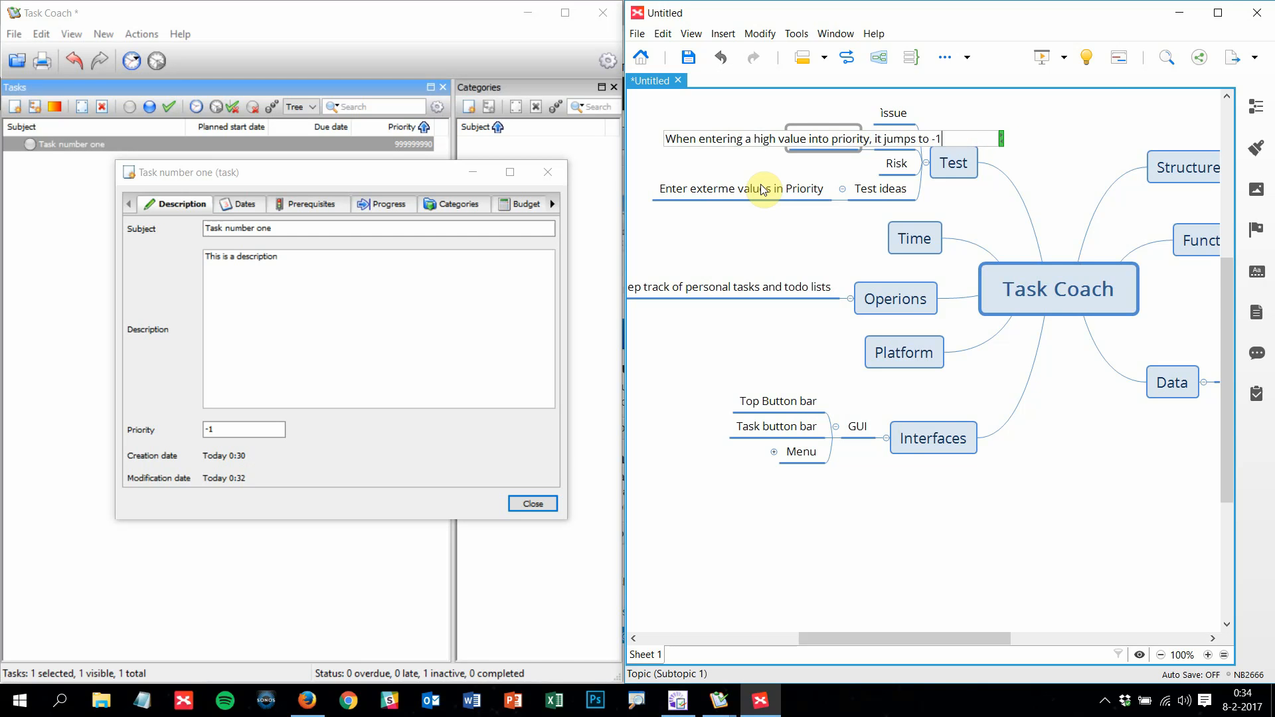
{"action": "key", "text": "Return"}
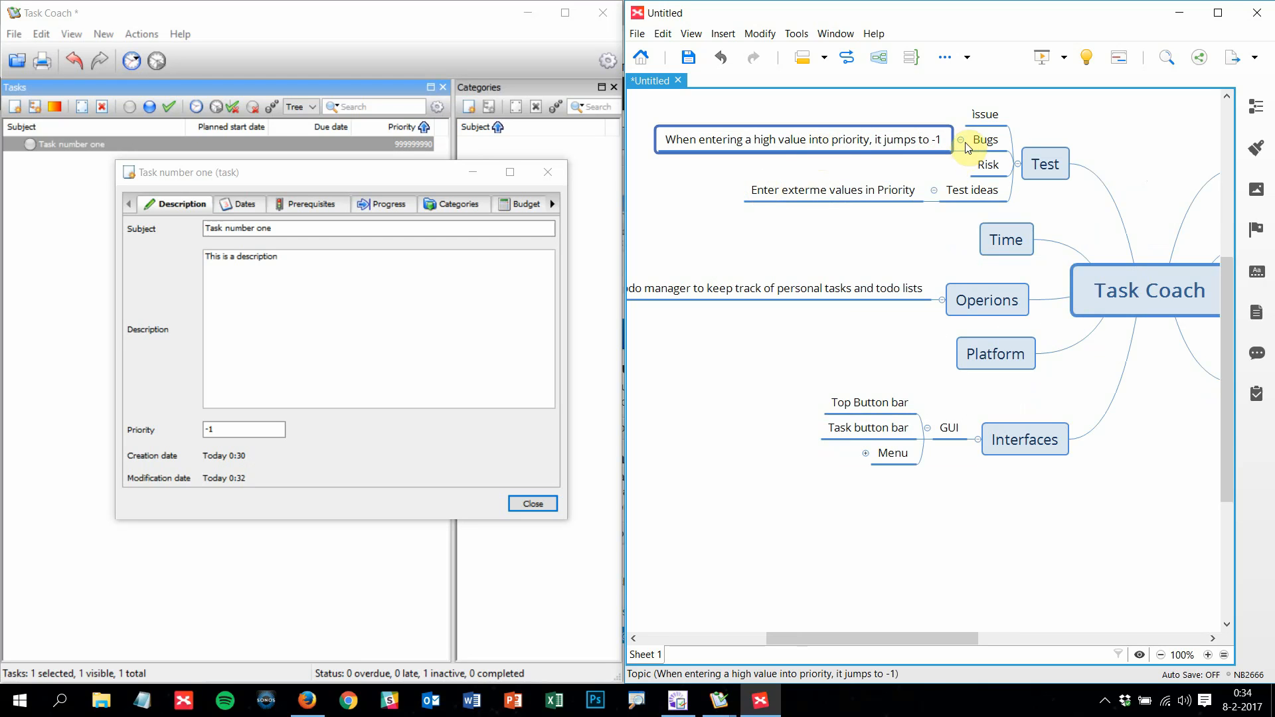
Correct the "ìssue" topic under "Test" so that it reads "Issue"
{"action": "left_click", "coordinate": [979, 116]}
{"action": "left_click", "coordinate": [979, 116]}
{"action": "key", "text": "Home"}
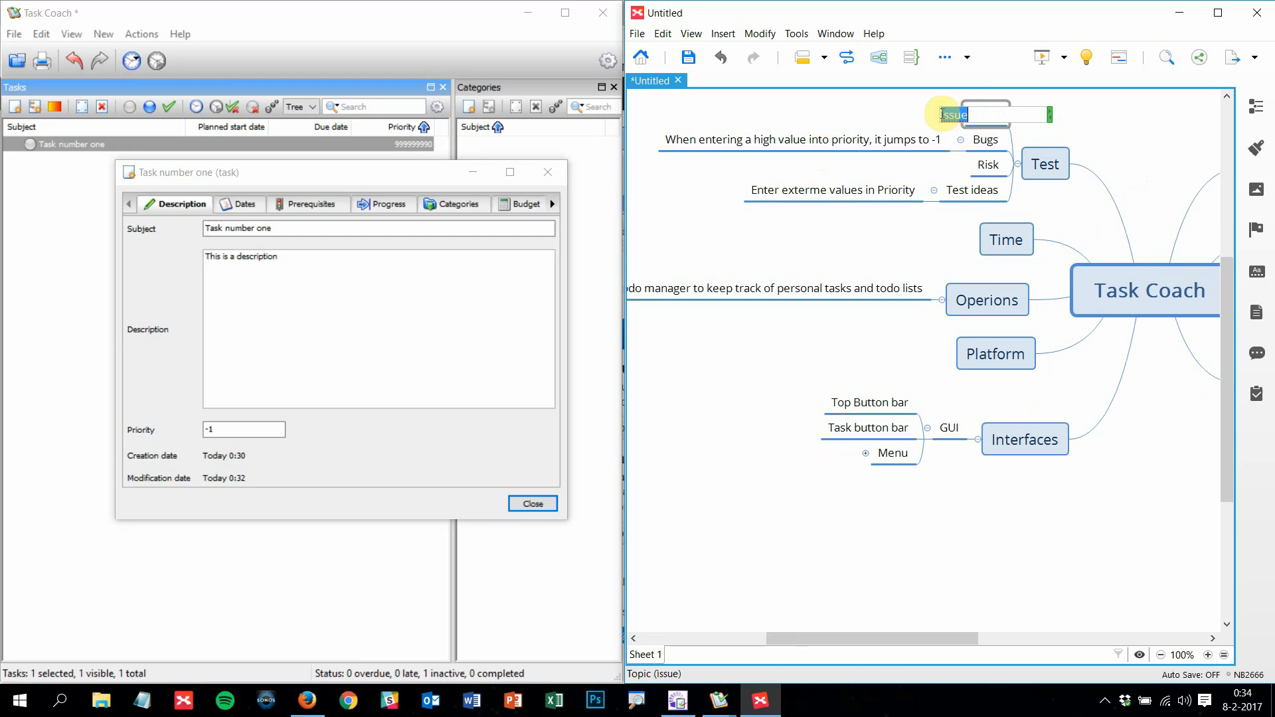
{"action": "key", "text": "Delete"}
{"action": "type", "text": "I"}
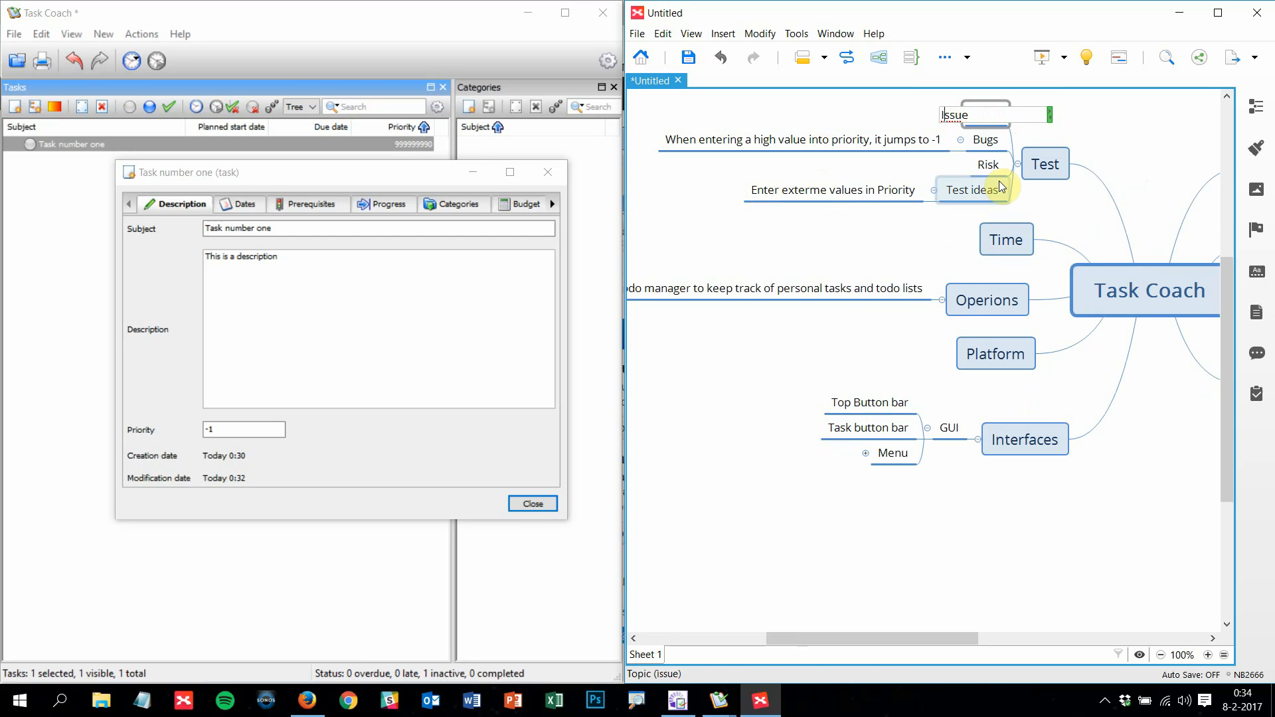
{"action": "key", "text": "Return"}
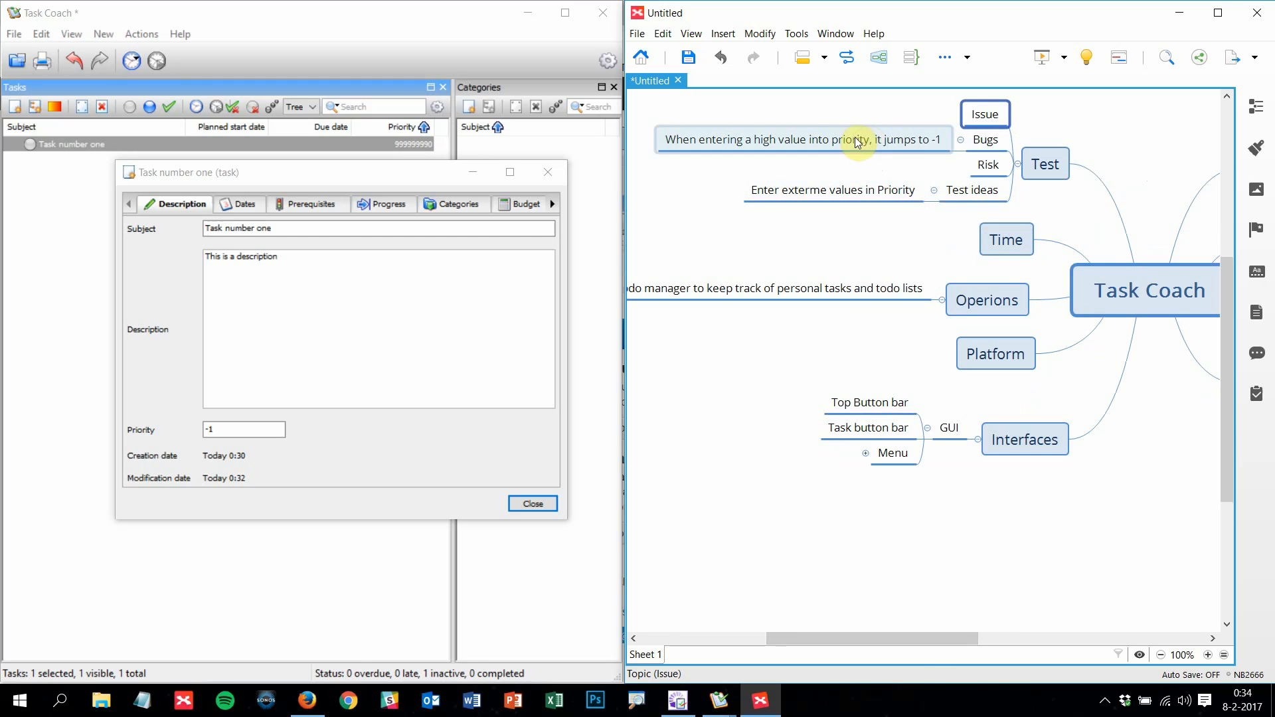
{"action": "left_click_drag", "start_coordinate": [948, 639], "coordinate": [1106, 627]}
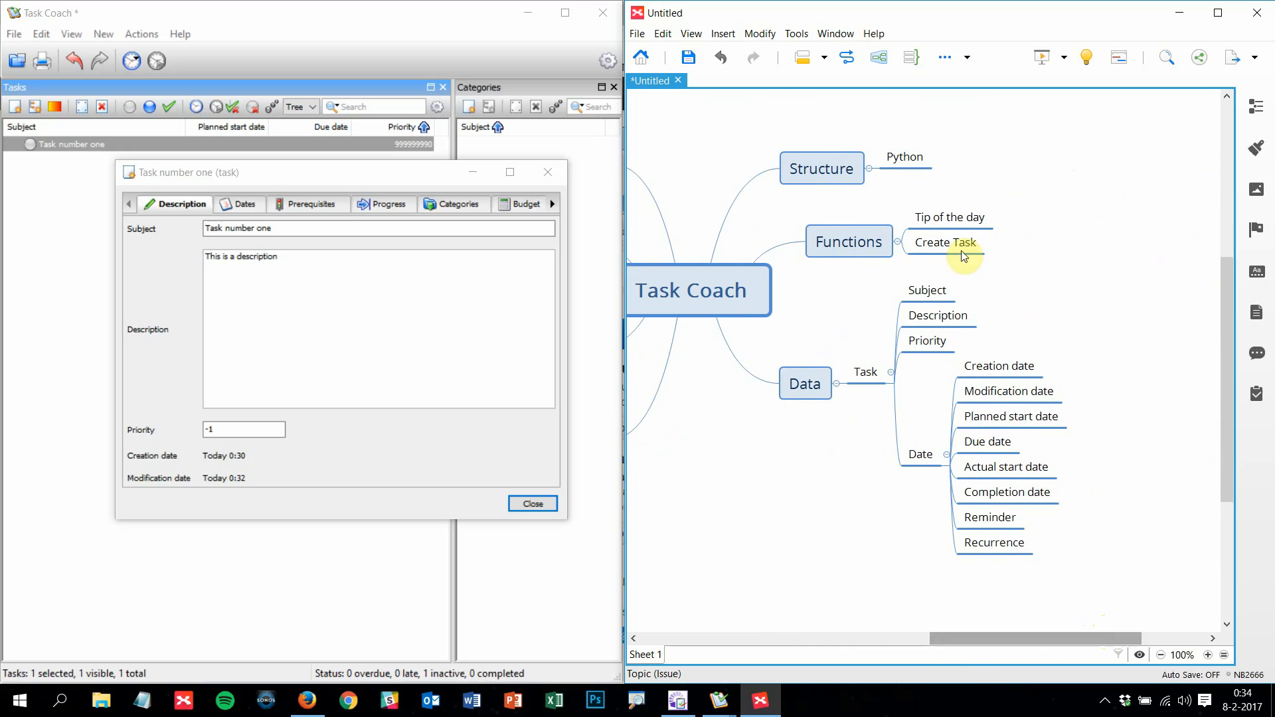
{"action": "left_click", "coordinate": [928, 254]}
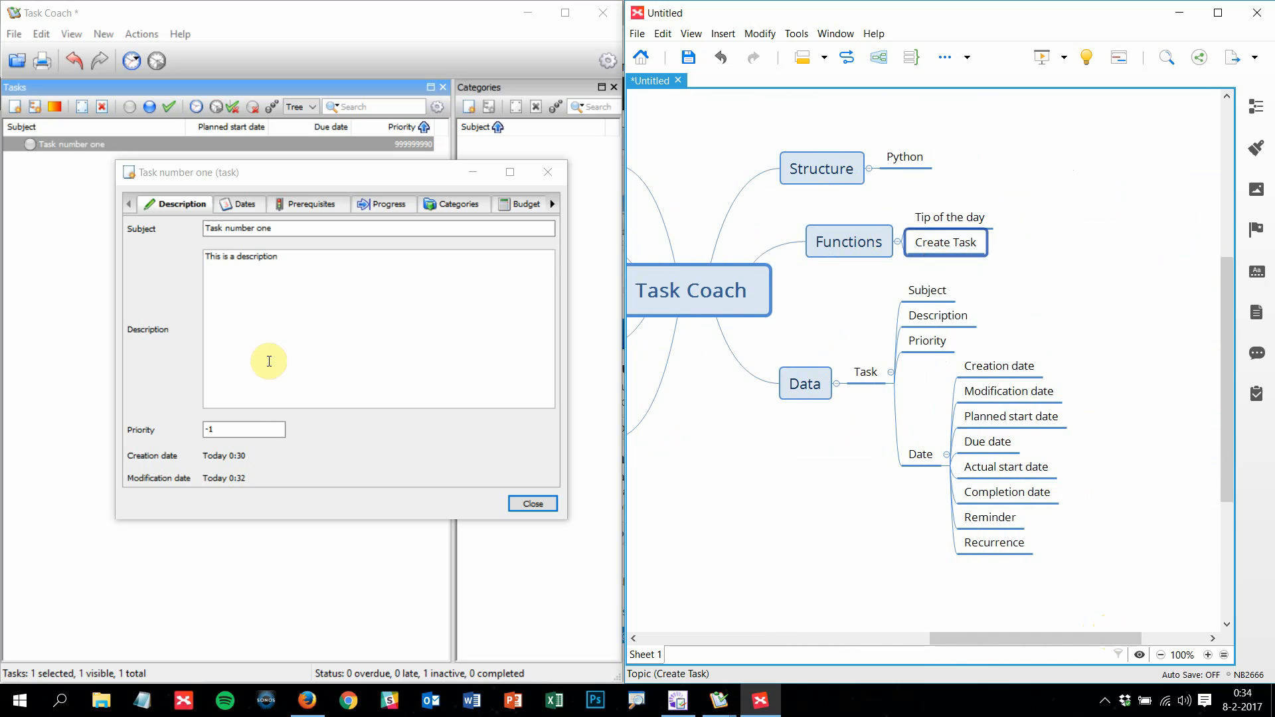
{"action": "left_click", "coordinate": [186, 341]}
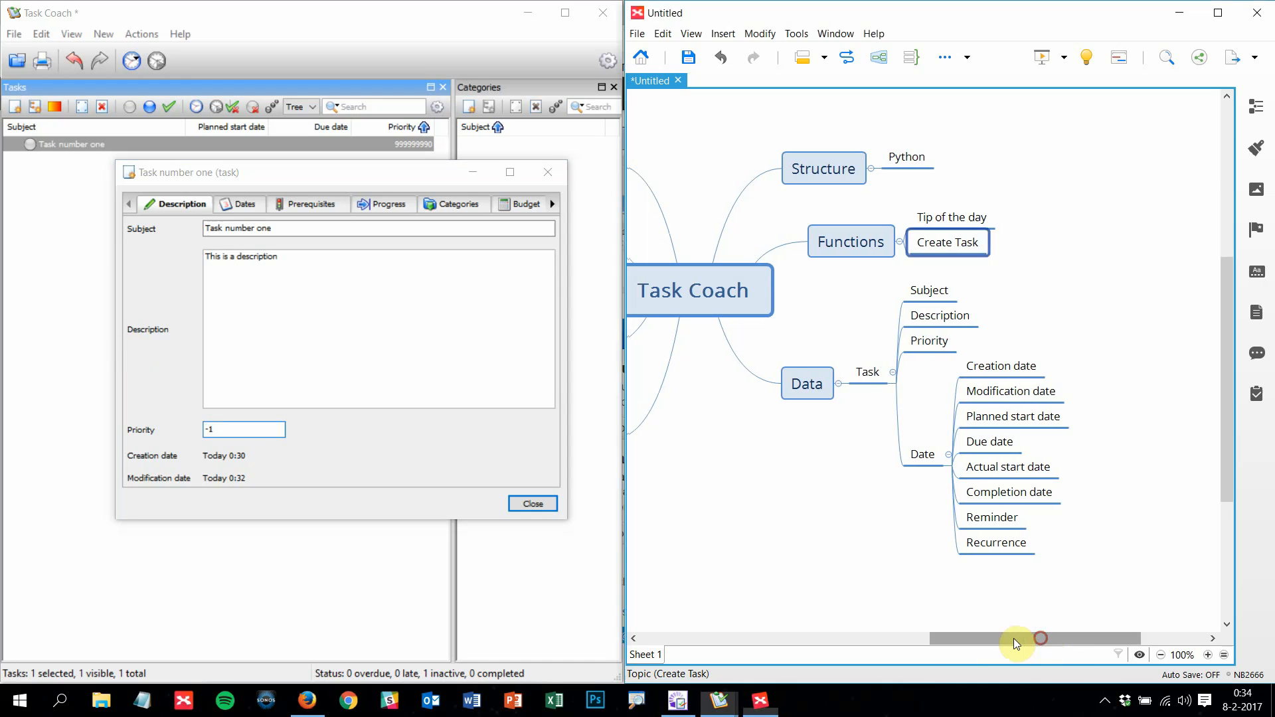
Add a "Question" subtopic under "Test" between "Bugs" and "Risk"
{"action": "left_click_drag", "start_coordinate": [1013, 639], "coordinate": [870, 640]}
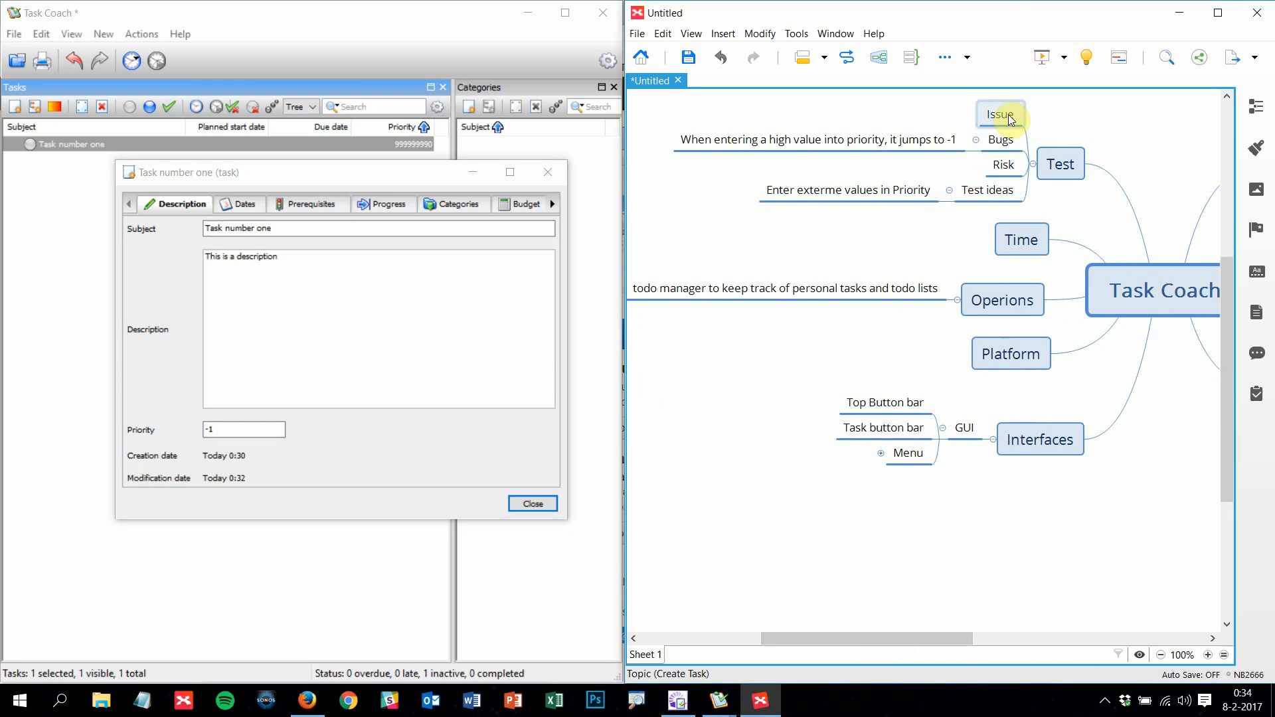
{"action": "left_click", "coordinate": [1009, 141]}
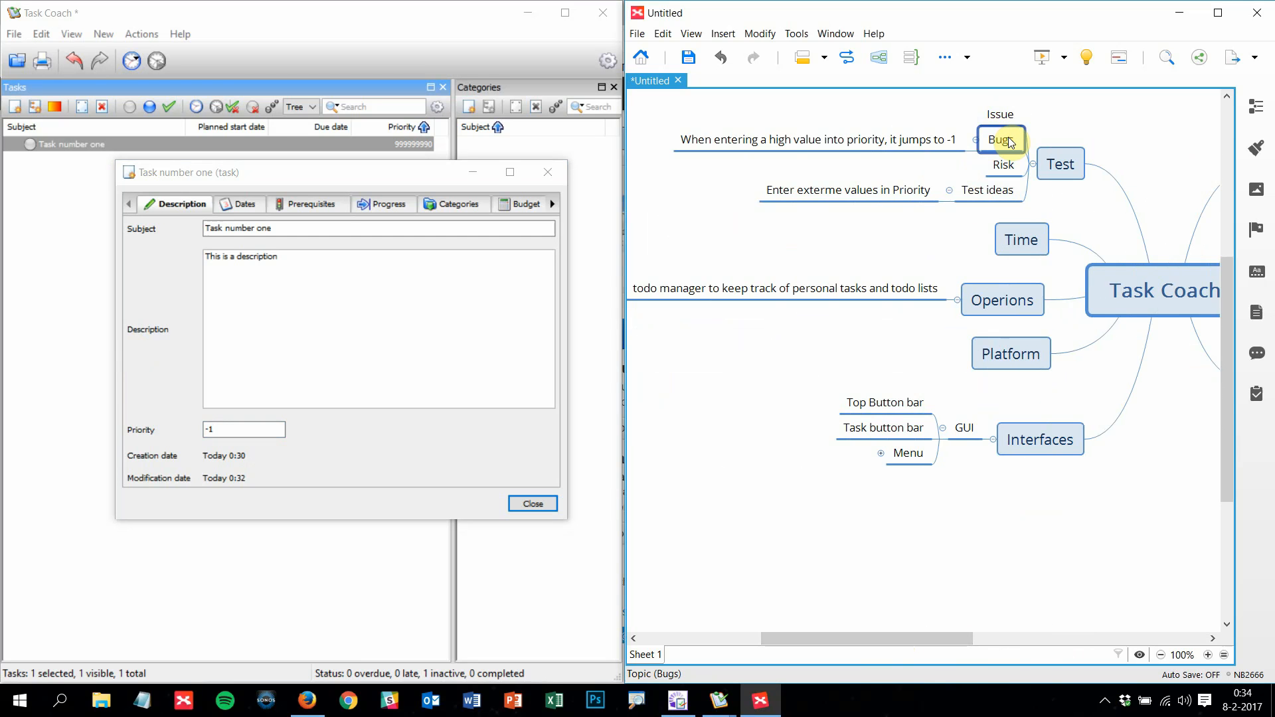
{"action": "key", "text": "Return"}
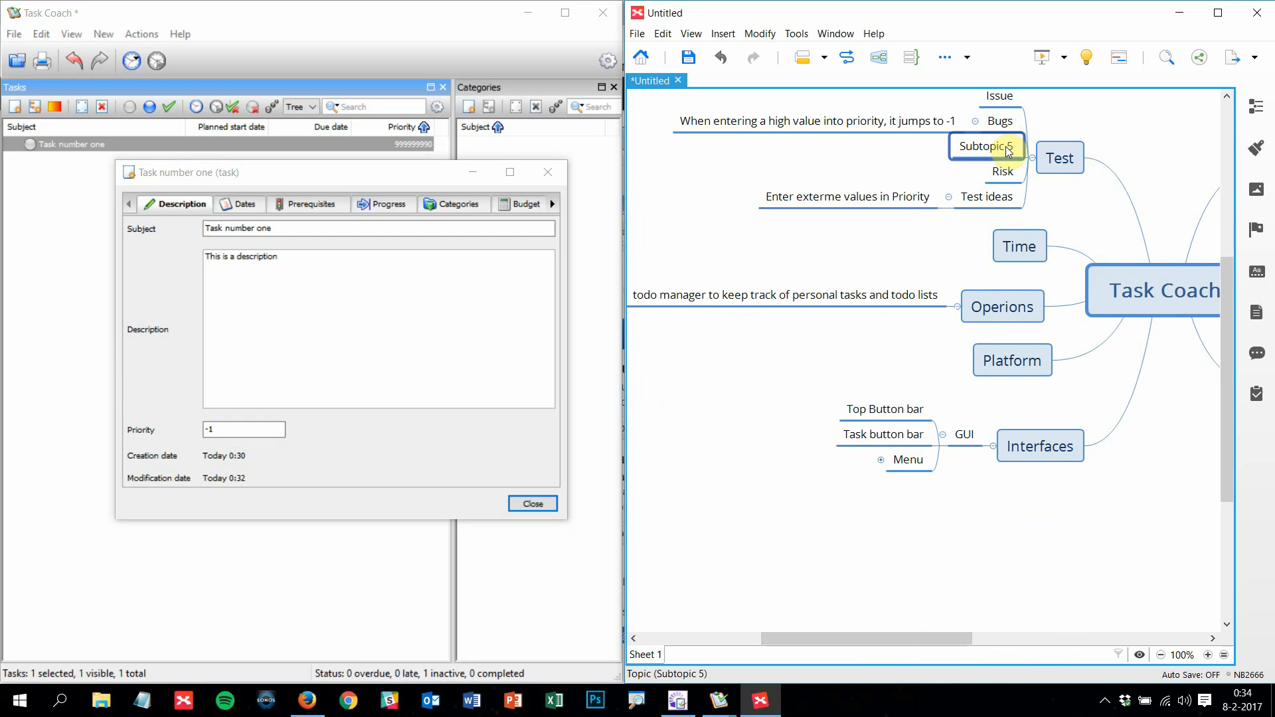
{"action": "type", "text": "Quesion"}
{"action": "key", "text": "Return"}
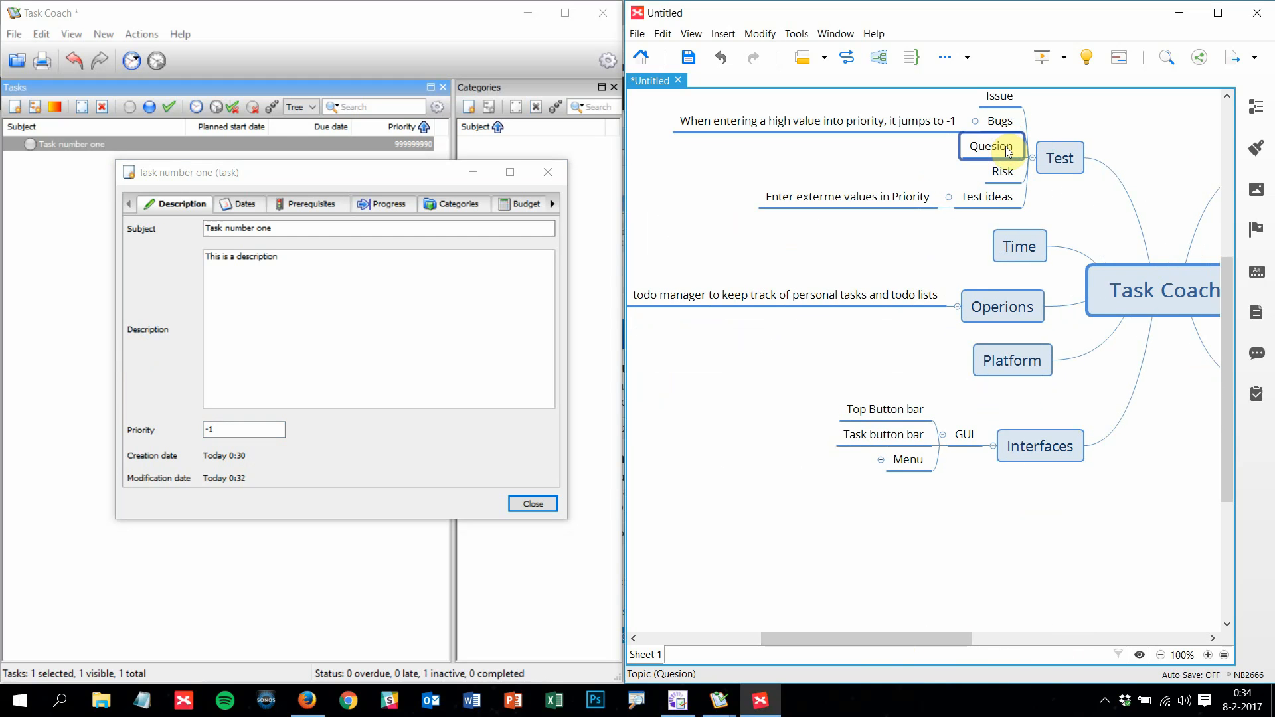
{"action": "left_click", "coordinate": [1007, 151]}
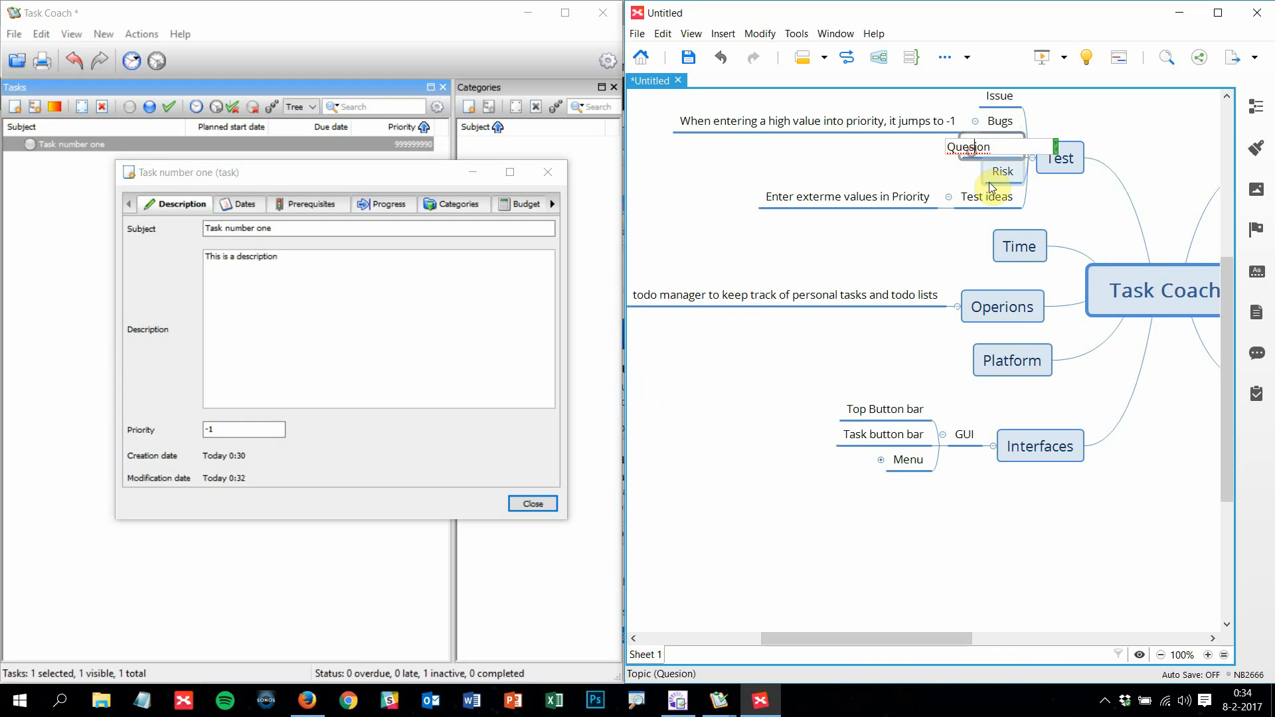
{"action": "type", "text": "t"}
{"action": "key", "text": "Return"}
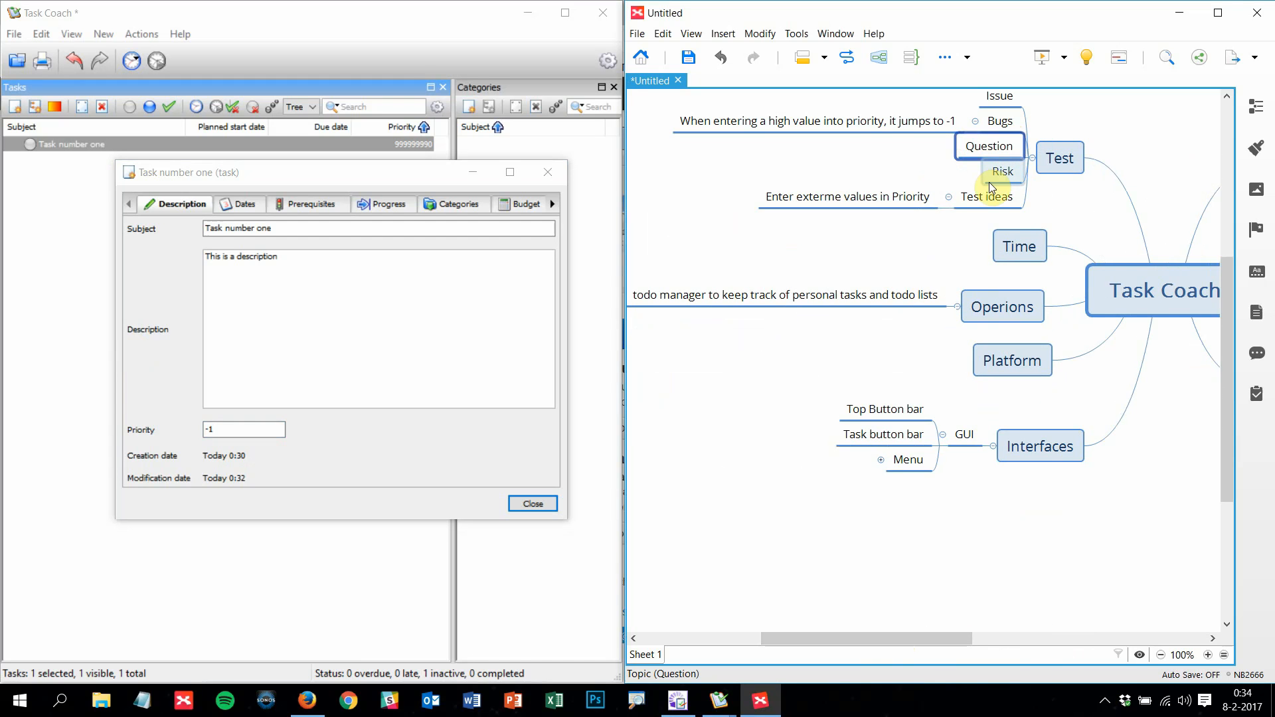
Add the subtopic "Can priority be negative?" under "Question"
{"action": "key", "text": "Tab"}
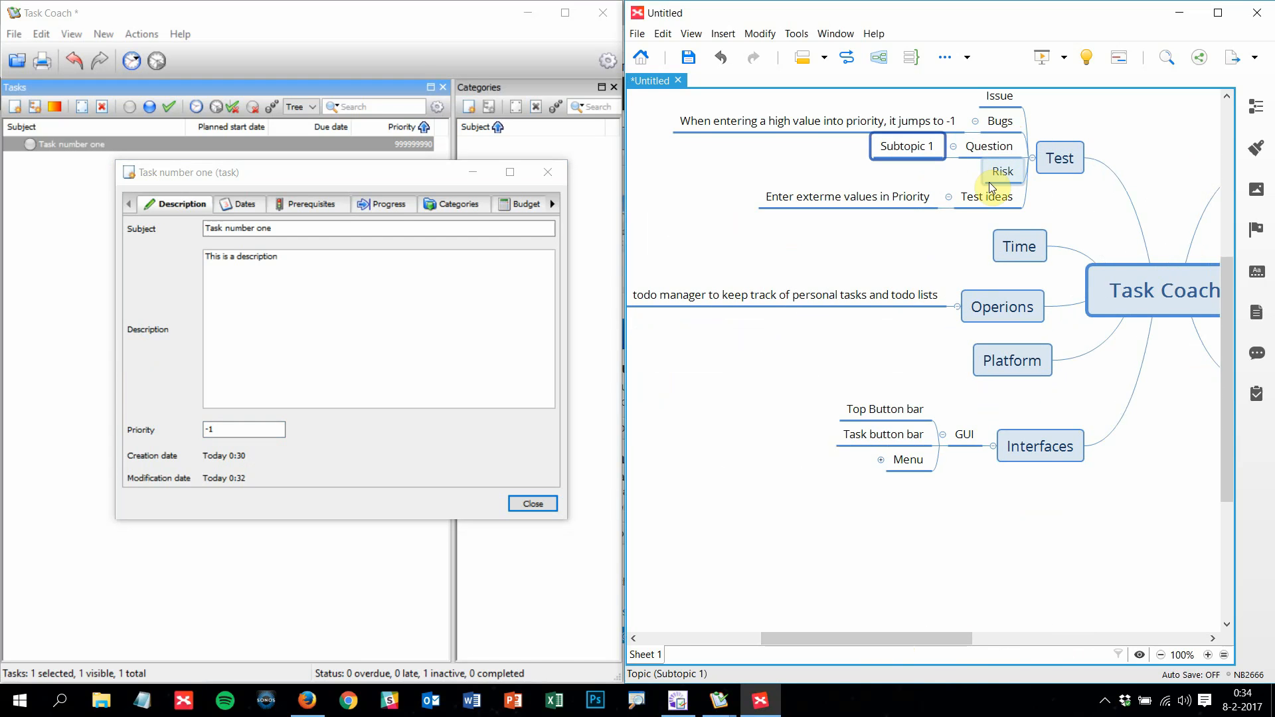
{"action": "type", "text": "Can pri"}
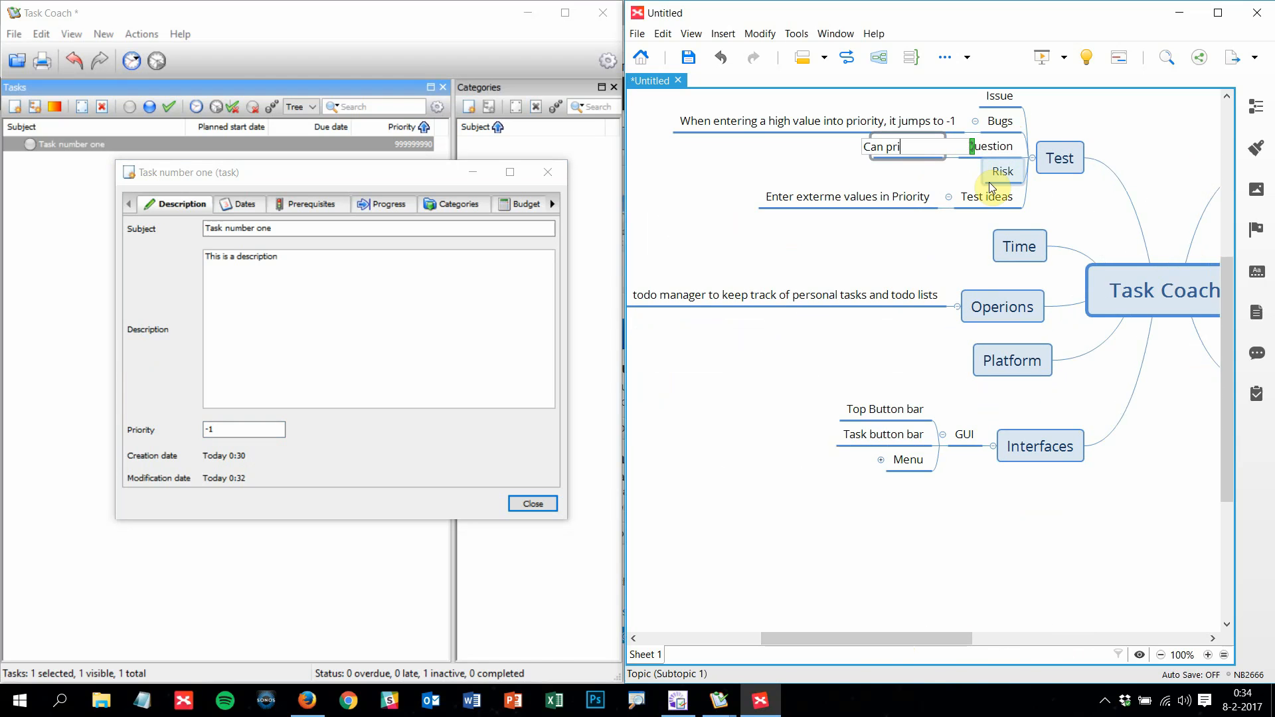
{"action": "type", "text": "ority be neg"}
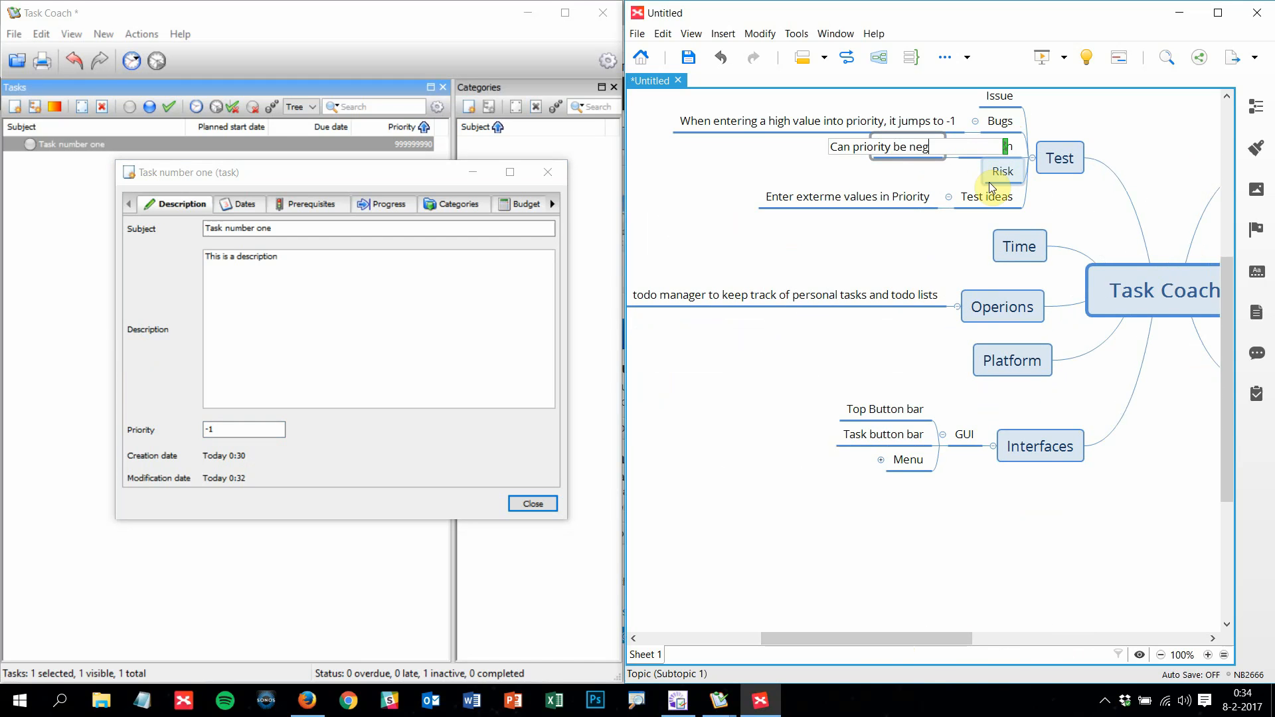
{"action": "type", "text": "ative?"}
{"action": "key", "text": "Return"}
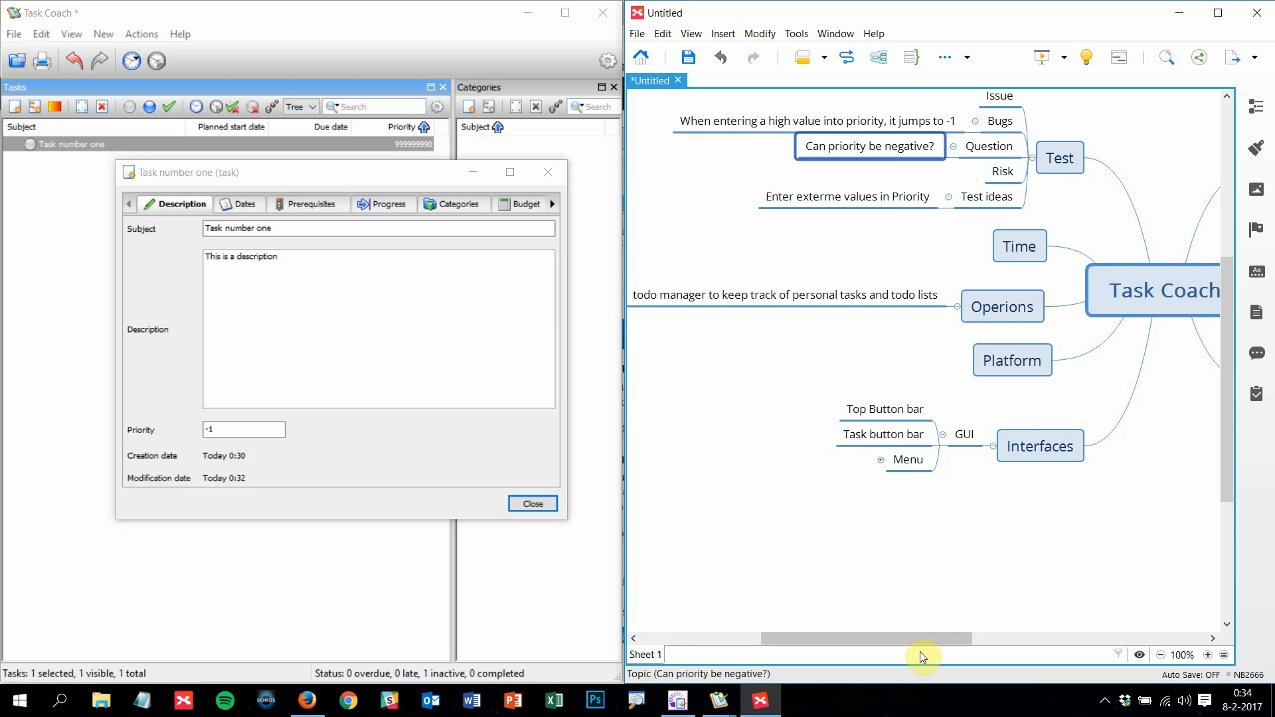
{"action": "left_click", "coordinate": [902, 640]}
{"action": "left_click_drag", "start_coordinate": [902, 640], "coordinate": [1079, 634]}
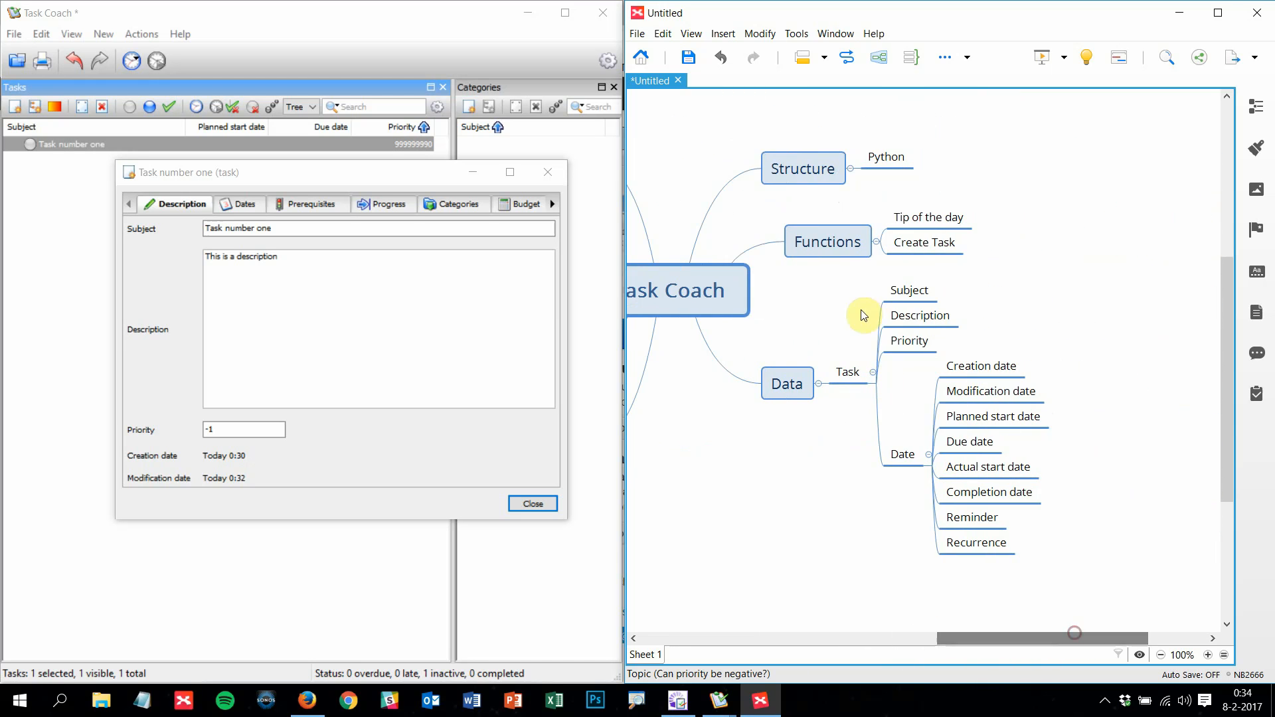
{"action": "left_click", "coordinate": [899, 245]}
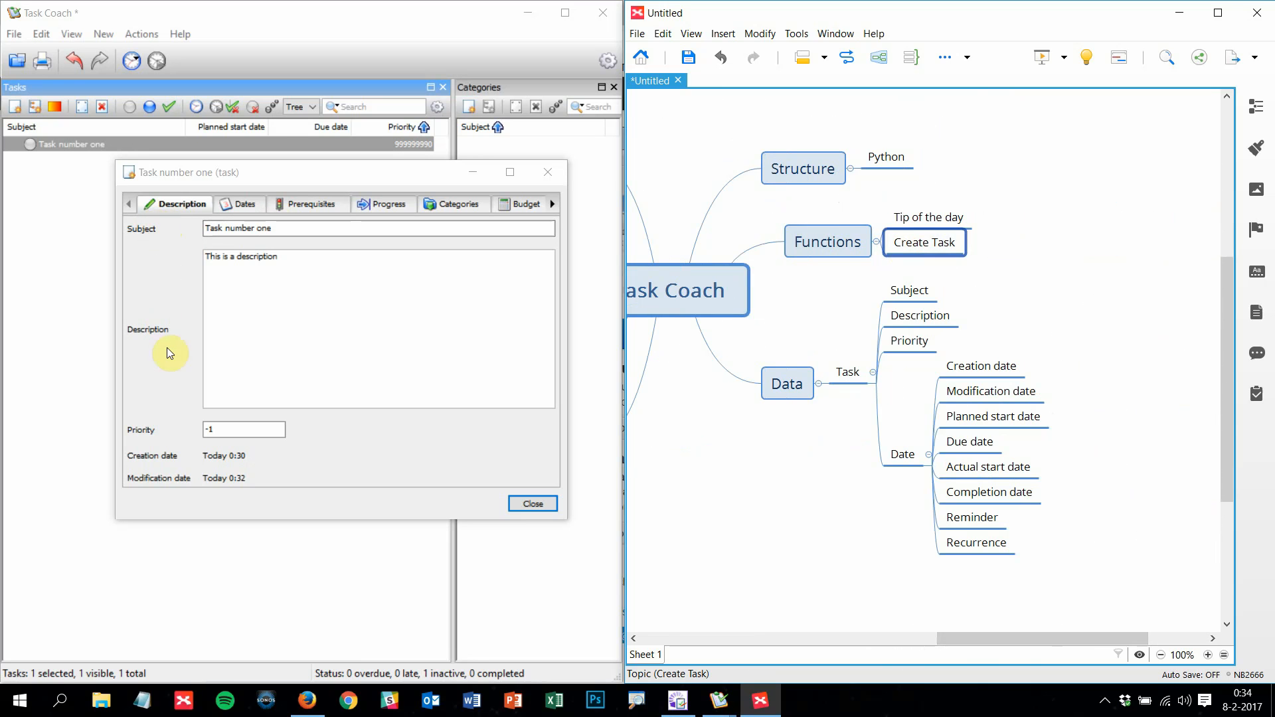
Switch to Task Coach, set the priority of "Task number one" to 1 and close its details
{"action": "double_click", "coordinate": [268, 435]}
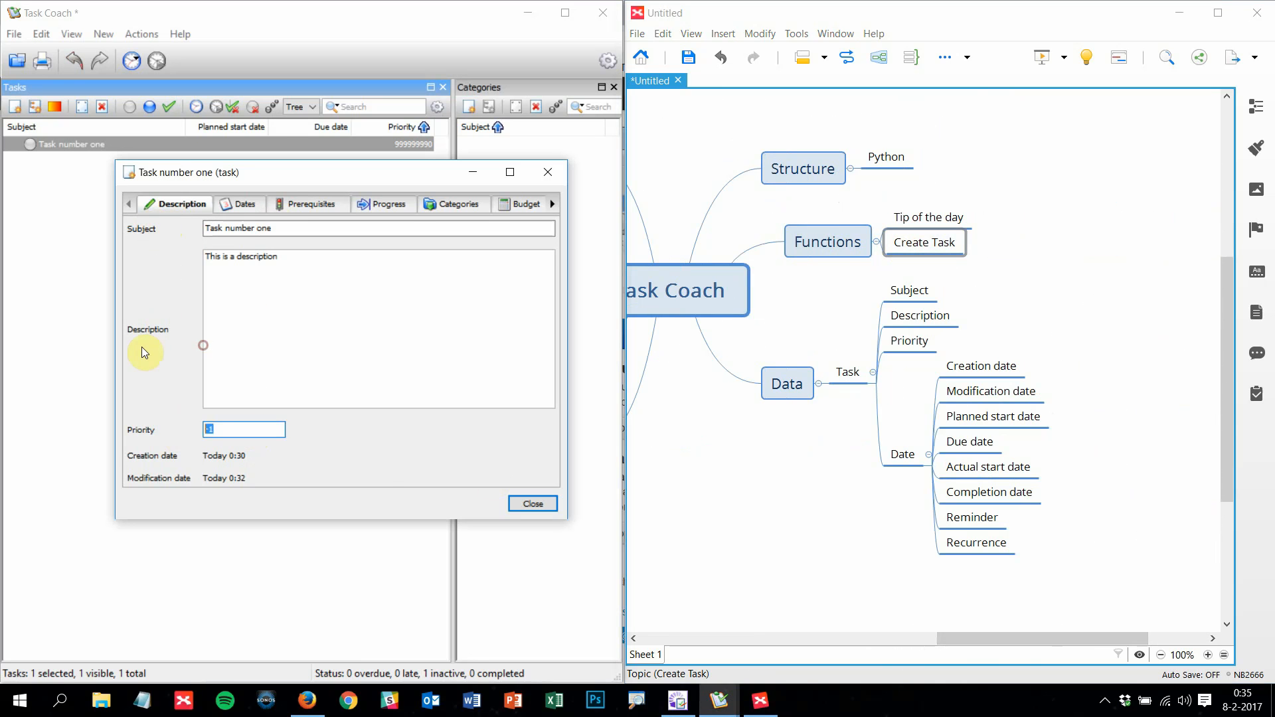
{"action": "type", "text": "1"}
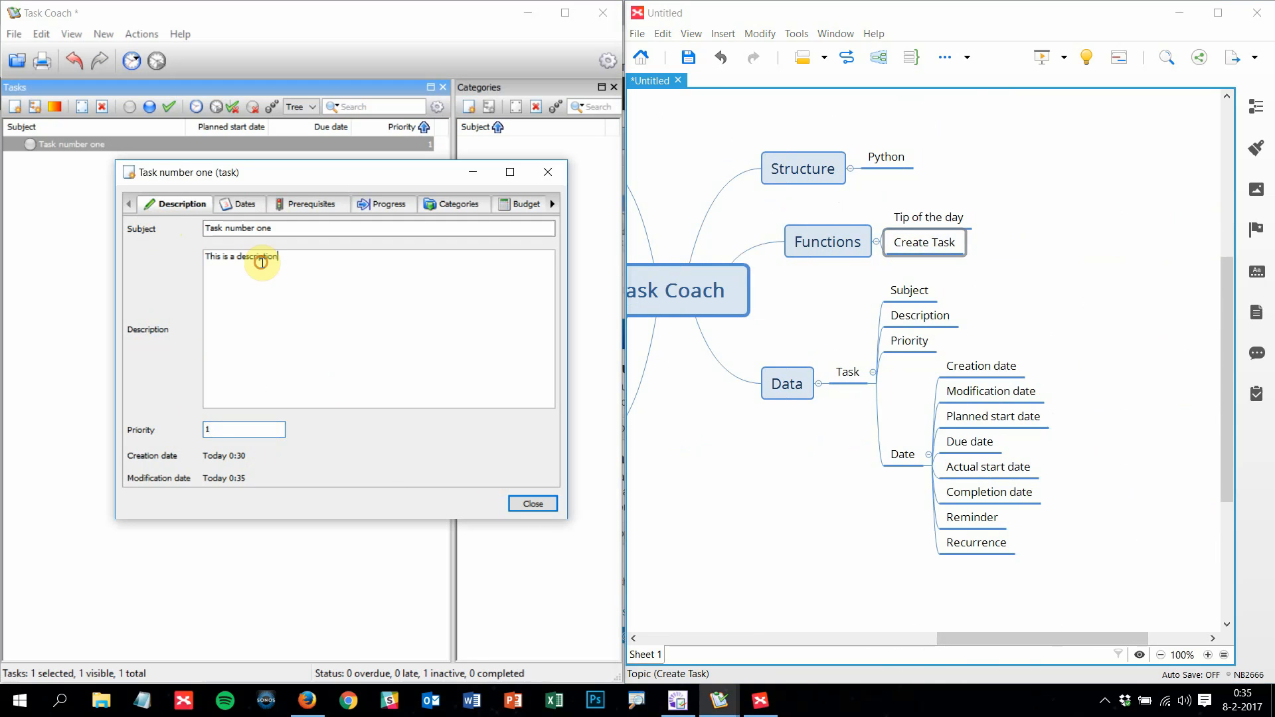
{"action": "left_click", "coordinate": [518, 505]}
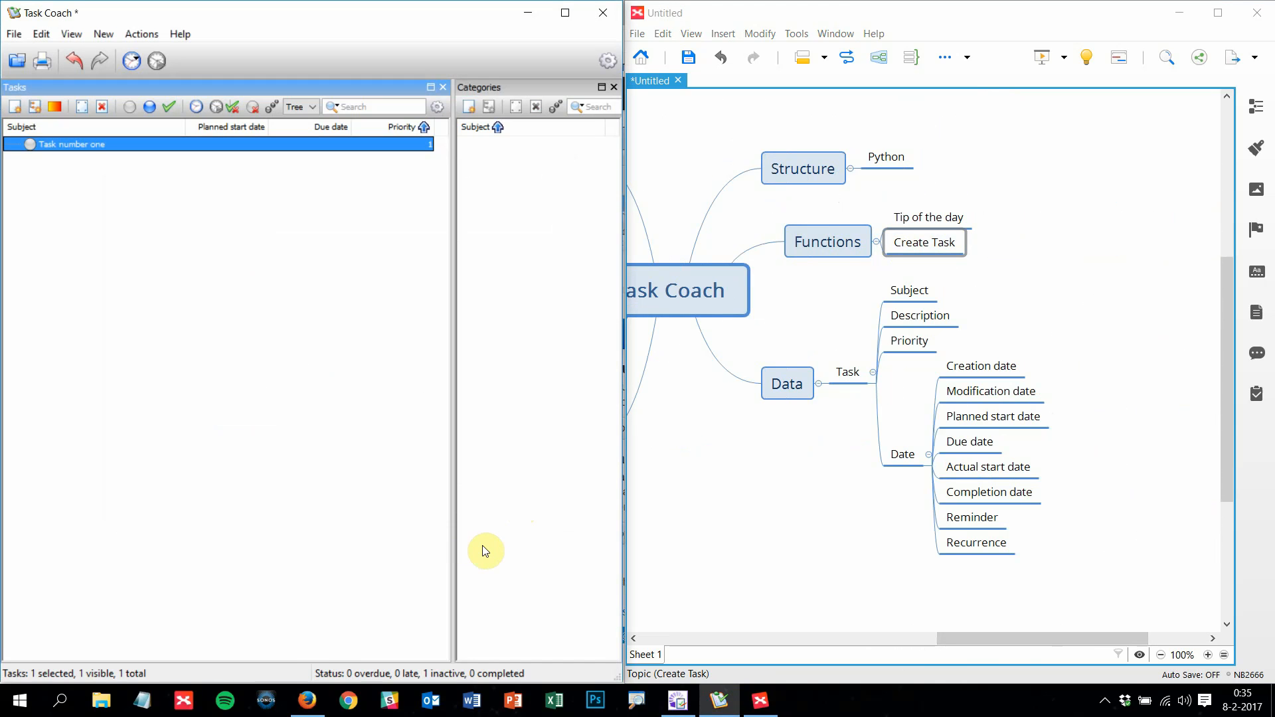
Reopen and close "Task number one" several times to check how its priority field is displayed
{"action": "double_click", "coordinate": [93, 143]}
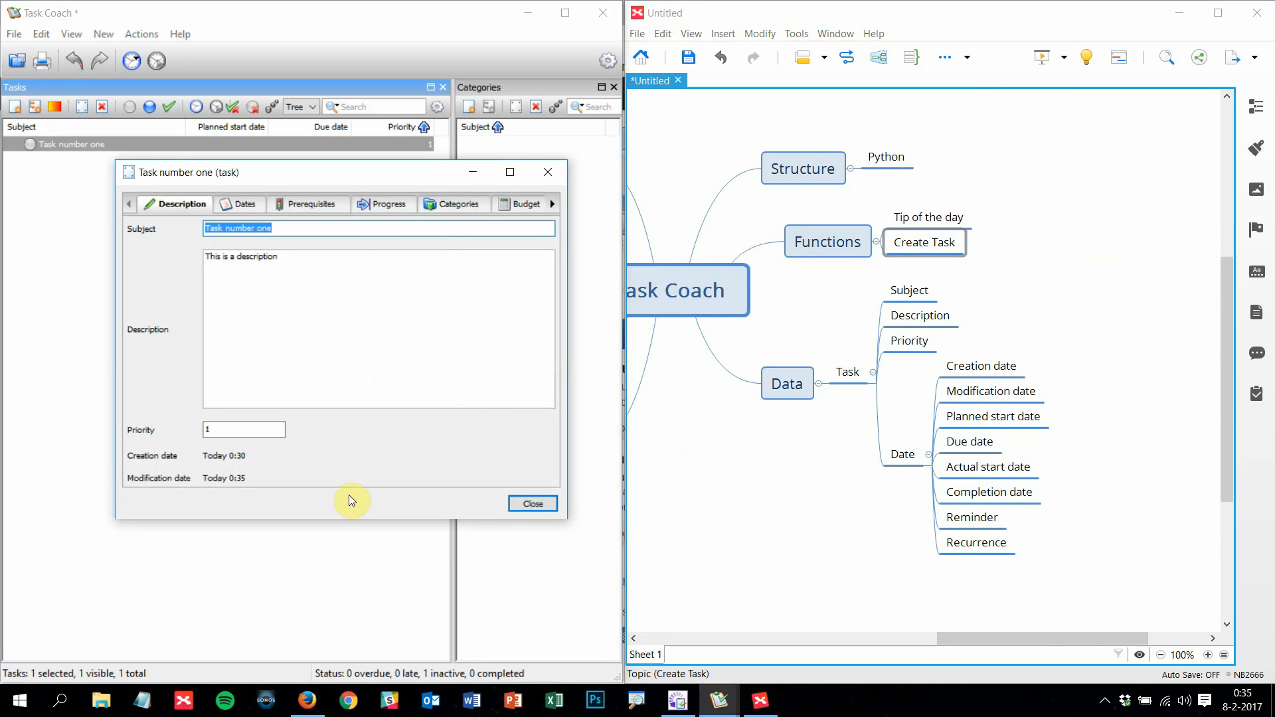
{"action": "left_click", "coordinate": [532, 504]}
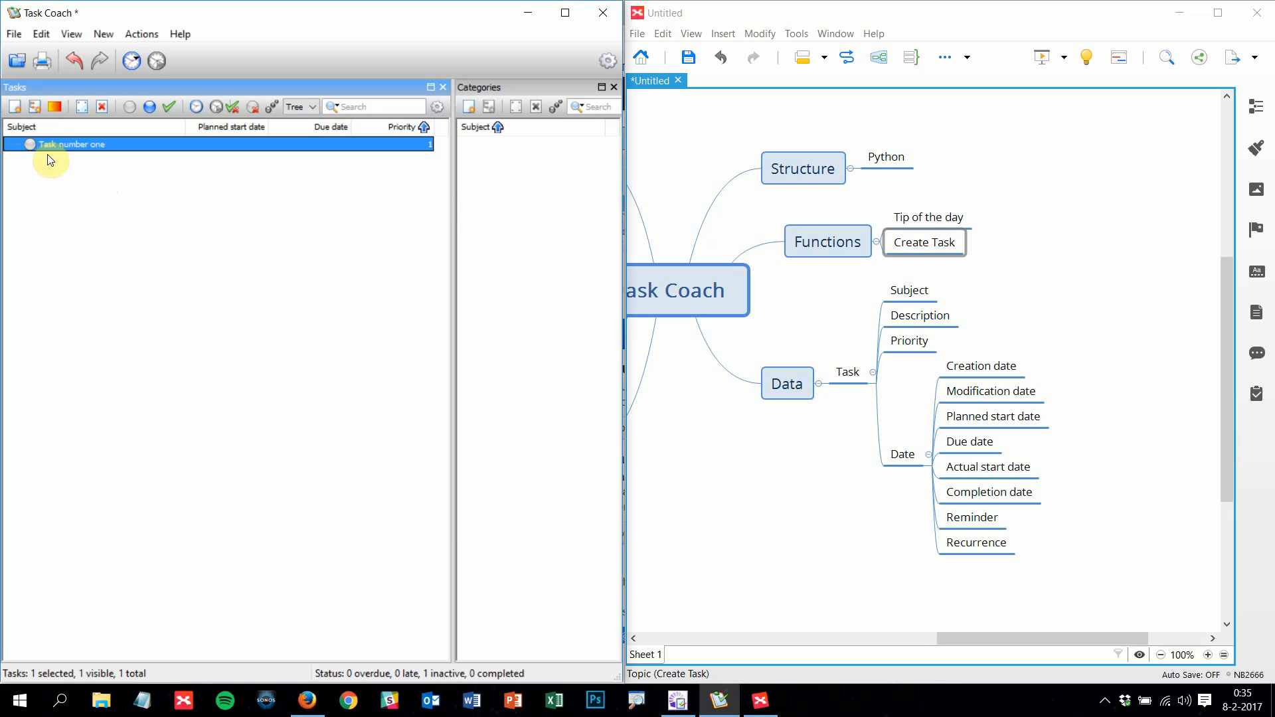
{"action": "double_click", "coordinate": [81, 146]}
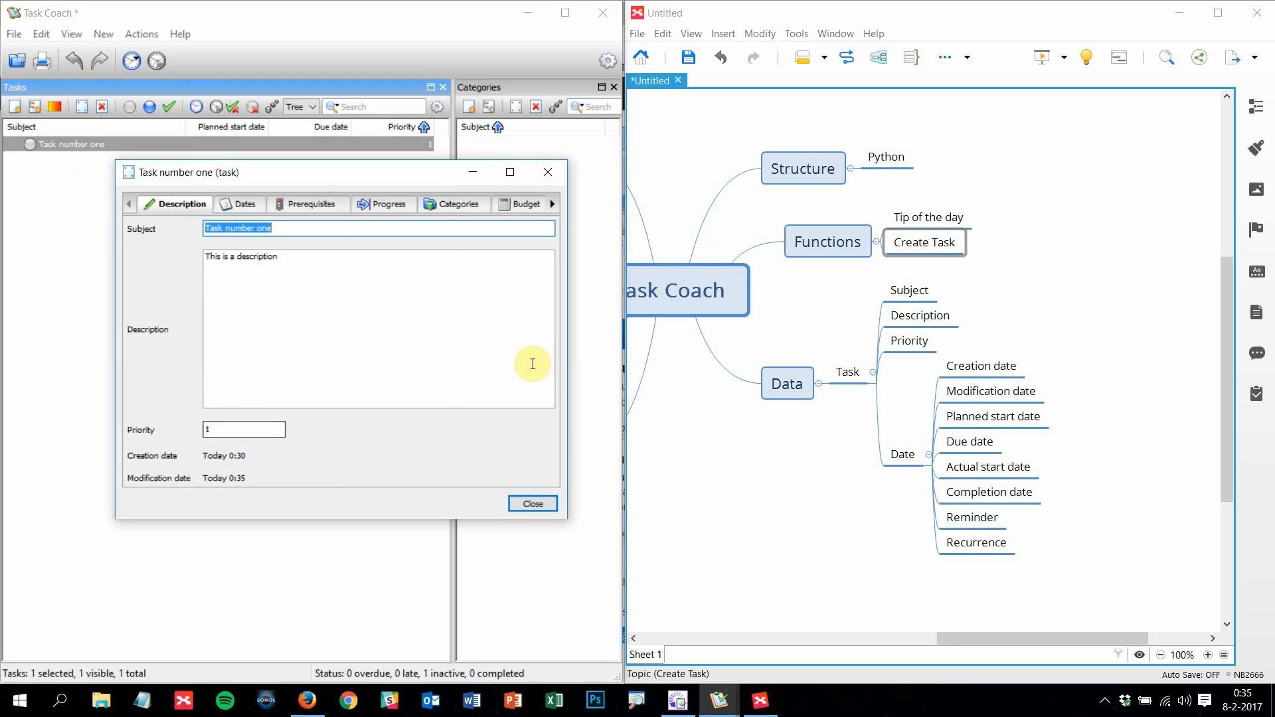
{"action": "left_click", "coordinate": [272, 428]}
{"action": "left_click", "coordinate": [530, 502]}
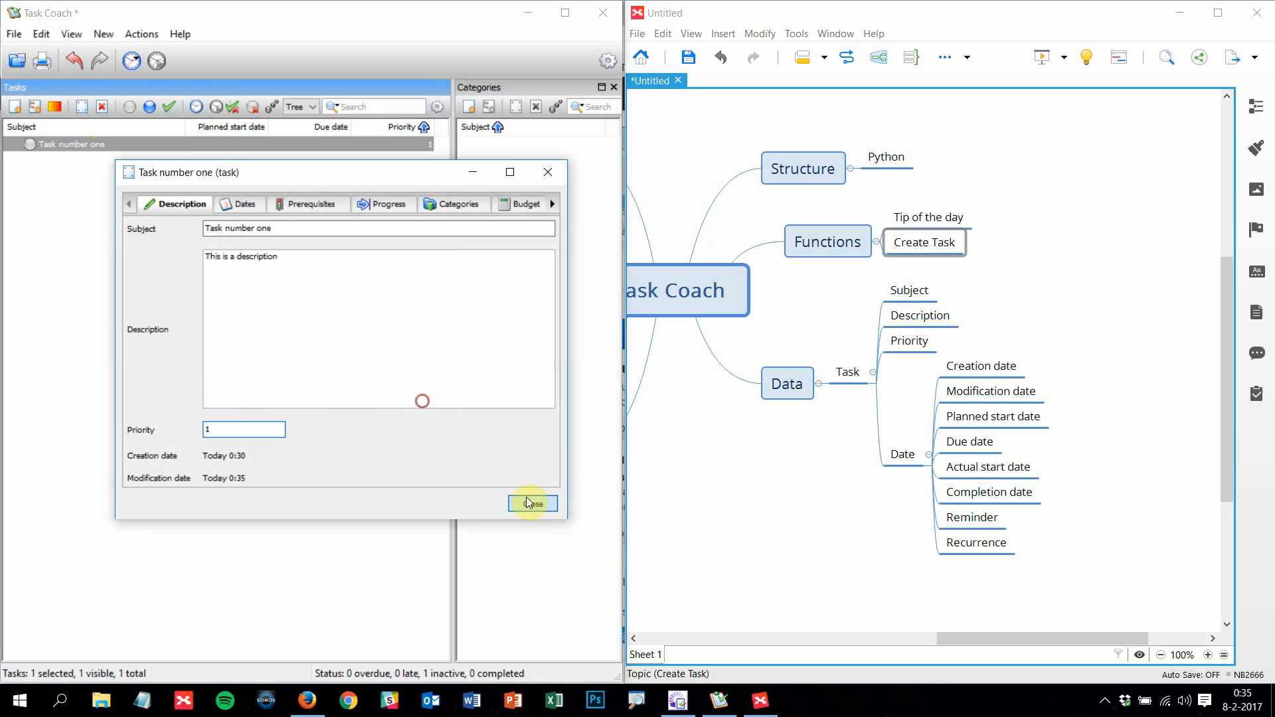
{"action": "double_click", "coordinate": [74, 141]}
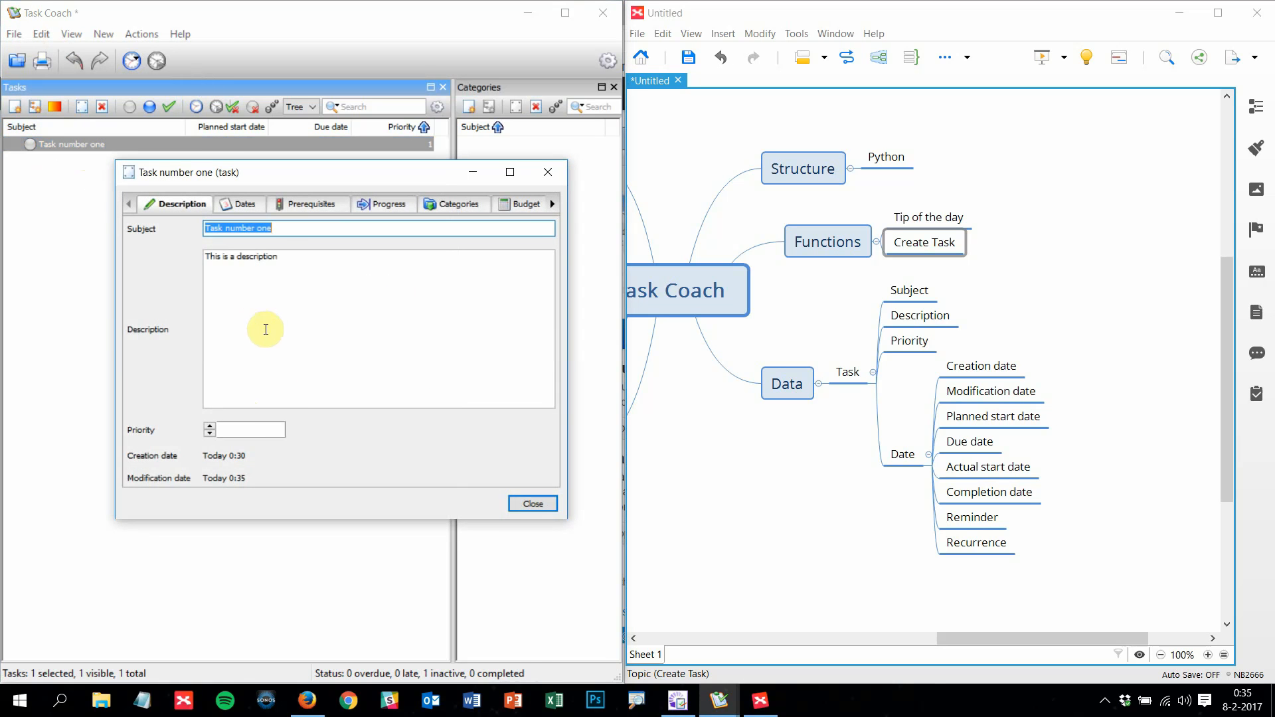
{"action": "left_click", "coordinate": [534, 503]}
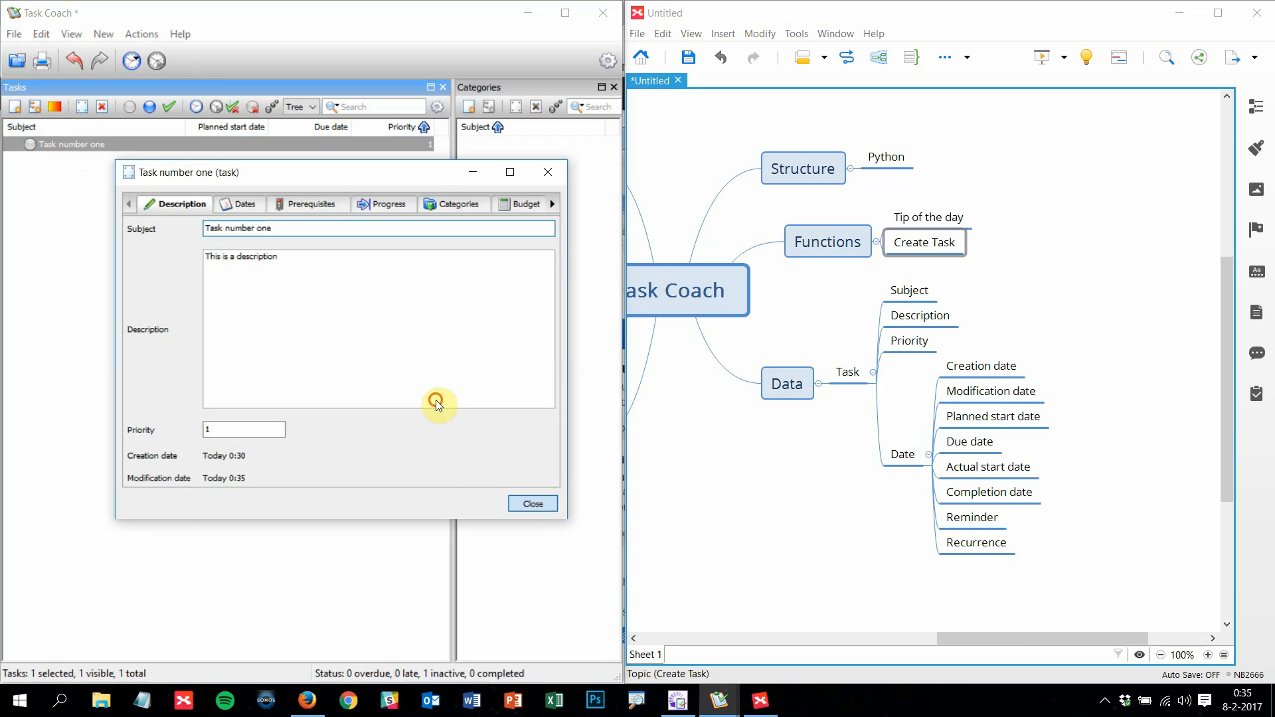
In XMind, add the subtopic "Reopening a task hides the priority, hovering over the field shows the value" under "Bugs"
{"action": "left_click_drag", "start_coordinate": [1017, 638], "coordinate": [874, 643]}
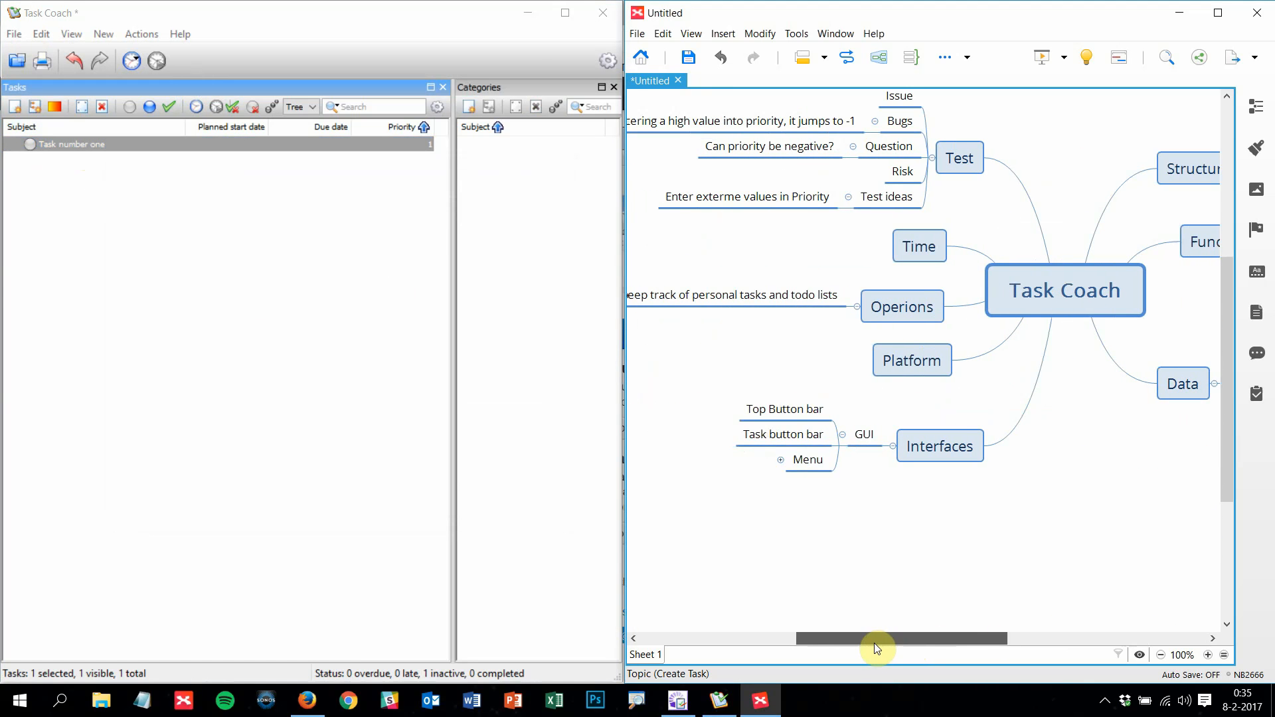
{"action": "left_click", "coordinate": [901, 121]}
{"action": "key", "text": "Tab"}
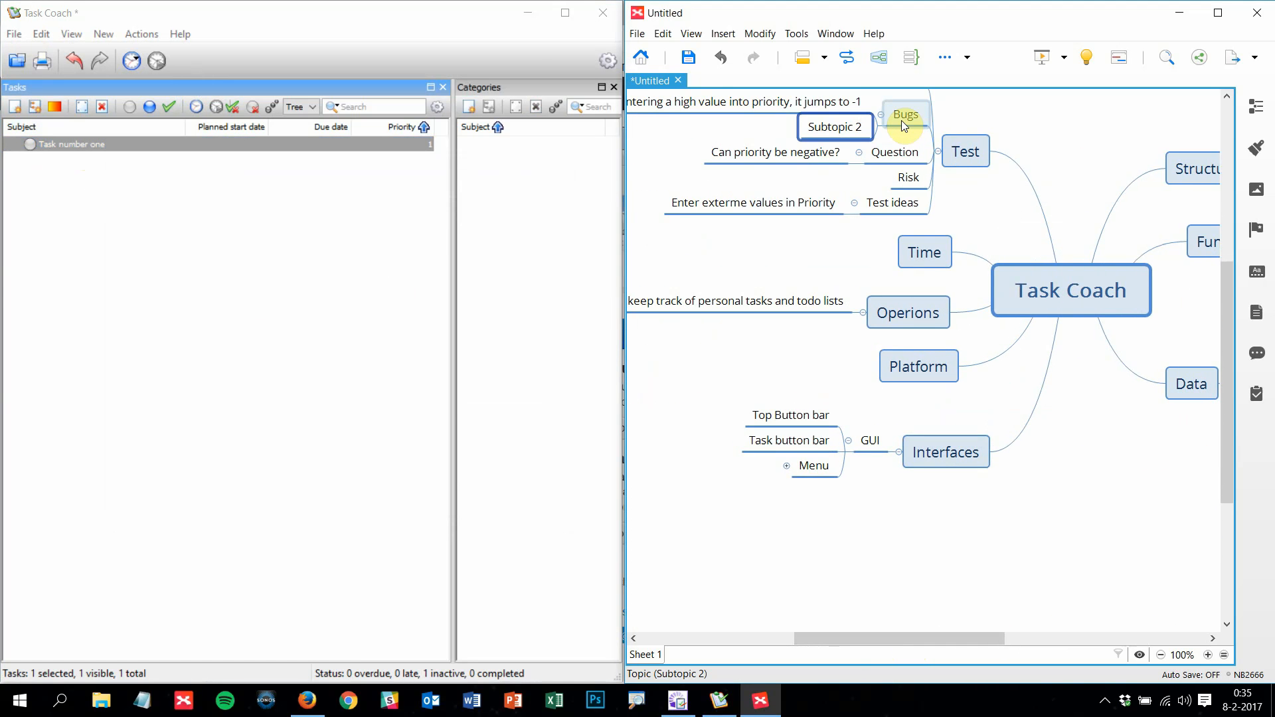
{"action": "type", "text": "Reopeining"}
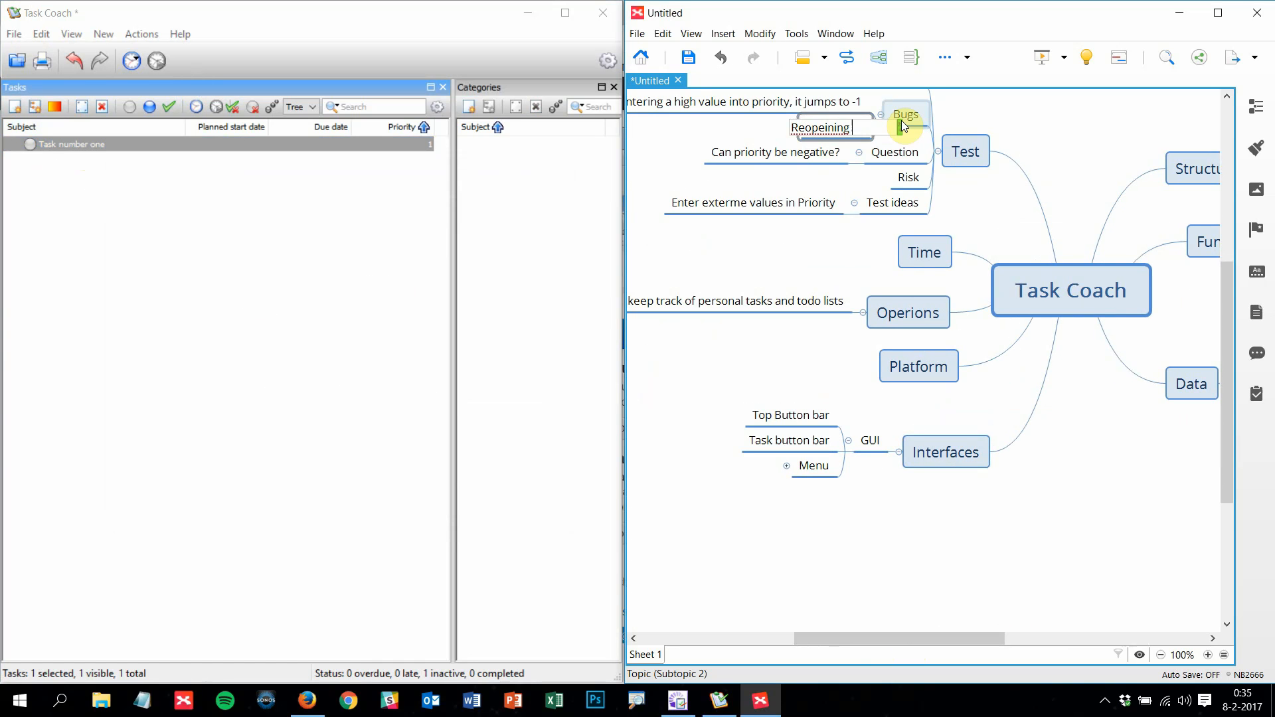
{"action": "key", "text": "BackSpace"}
{"action": "key", "text": "BackSpace"}
{"action": "key", "text": "BackSpace"}
{"action": "key", "text": "BackSpace"}
{"action": "key", "text": "BackSpace"}
{"action": "type", "text": "ning a"}
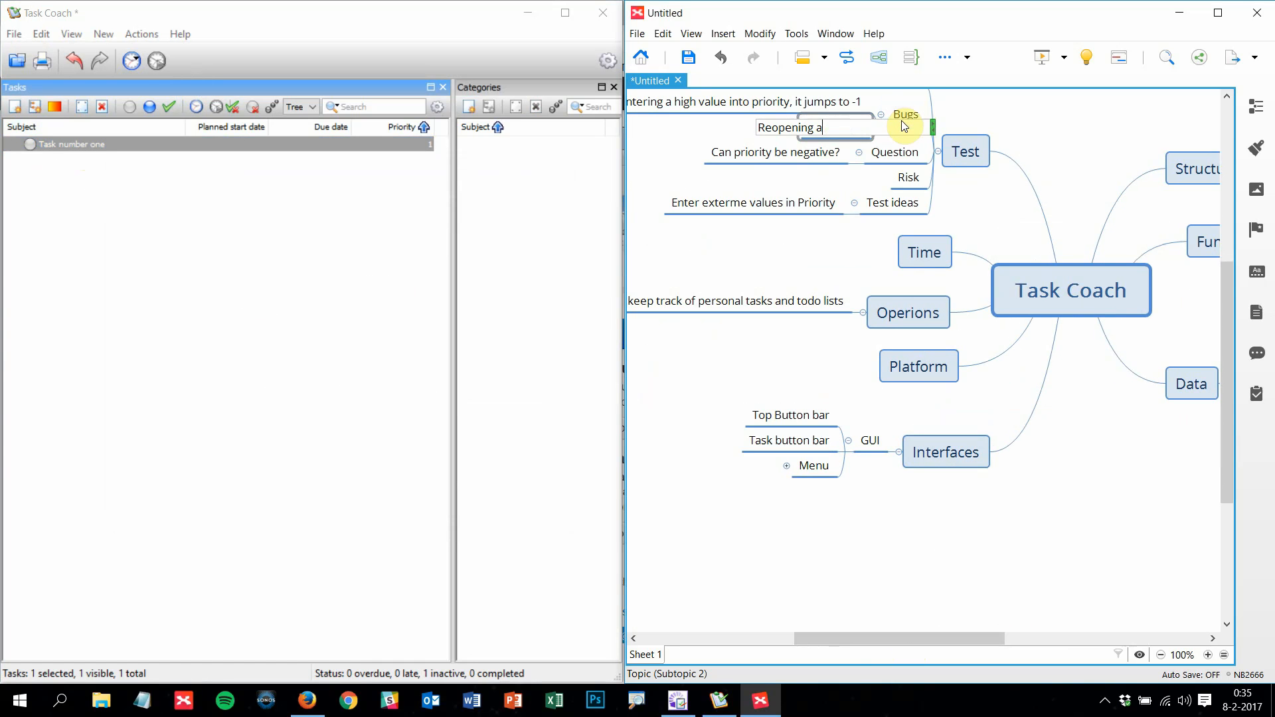
{"action": "type", "text": " task hides the prior"}
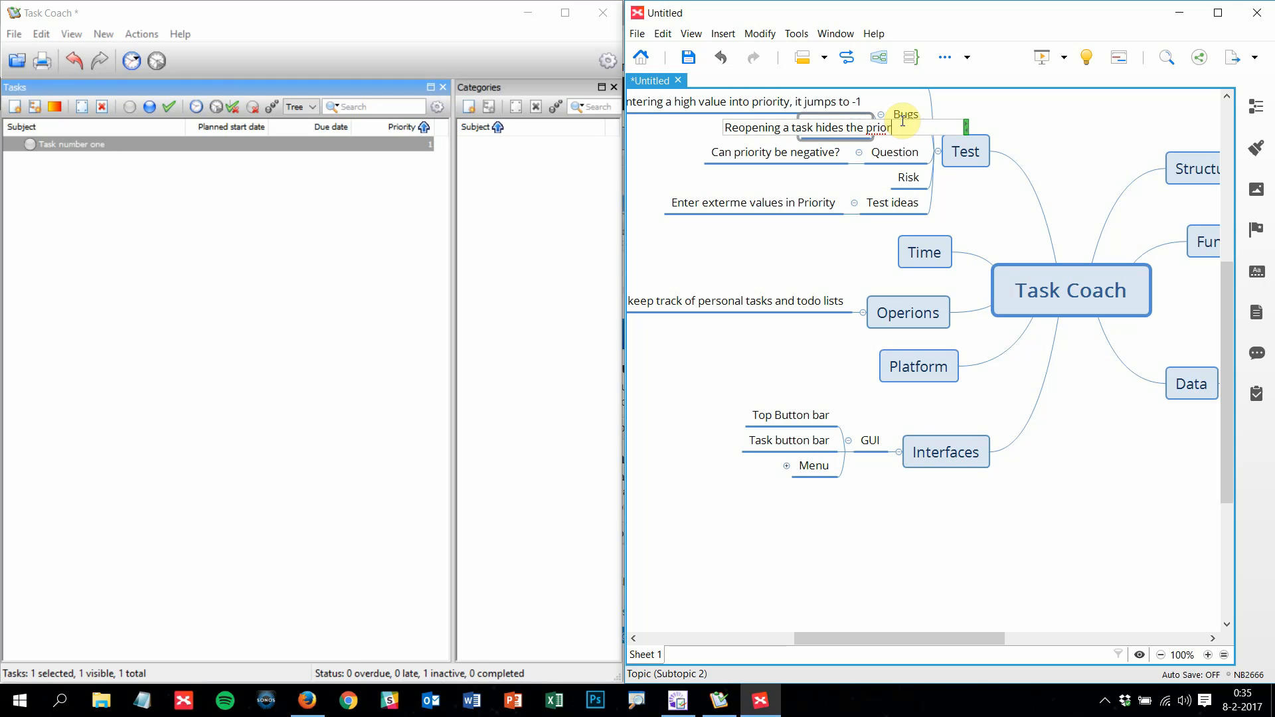
{"action": "type", "text": "ity, hovering over "}
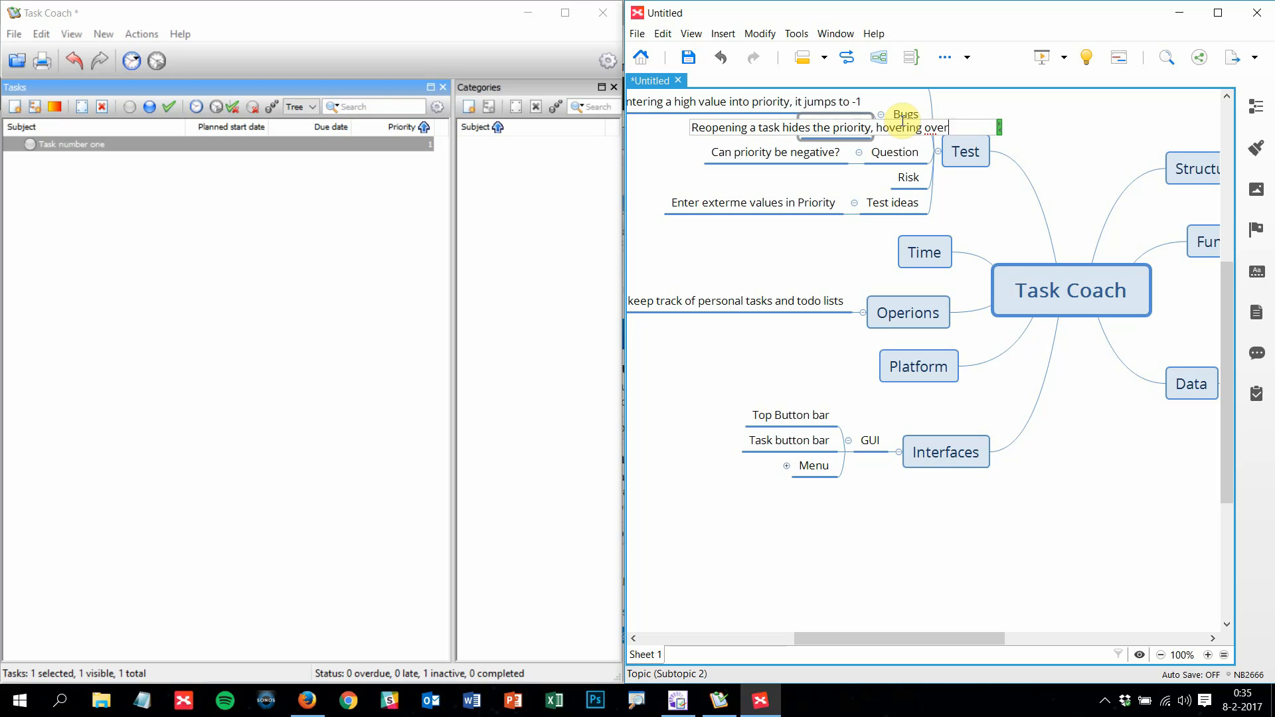
{"action": "type", "text": "the fie"}
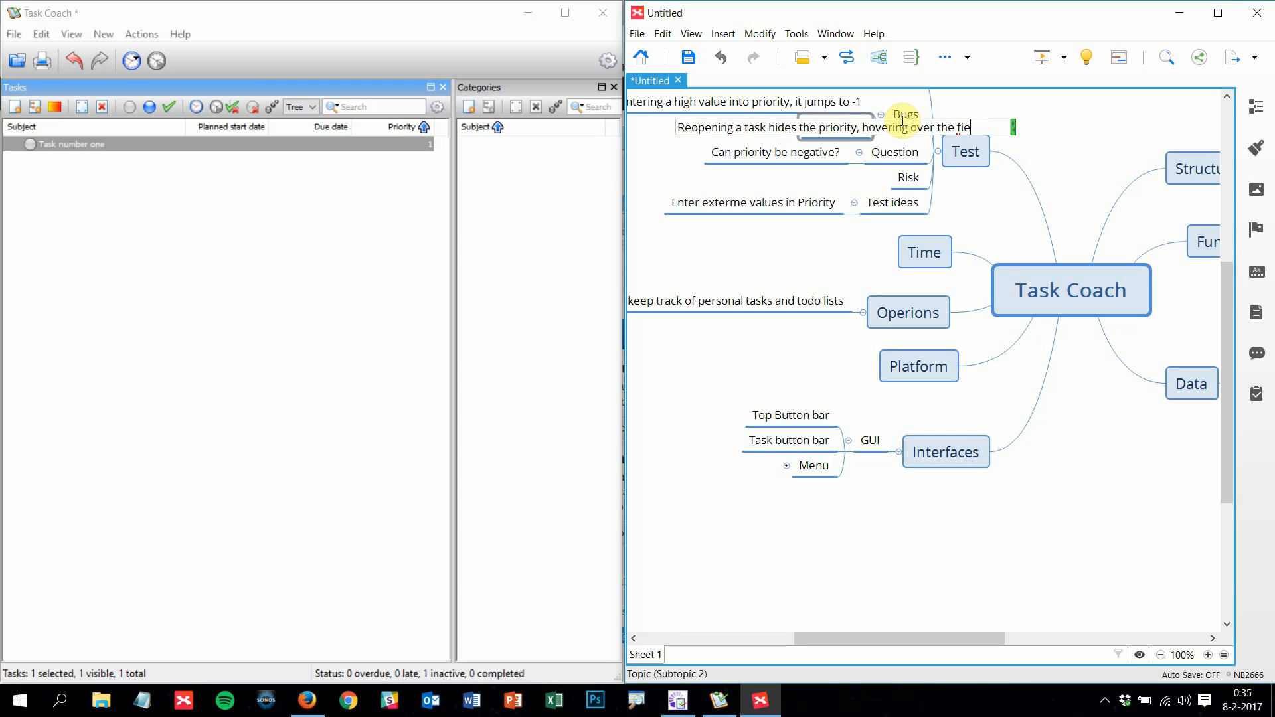
{"action": "type", "text": "ld shows the value"}
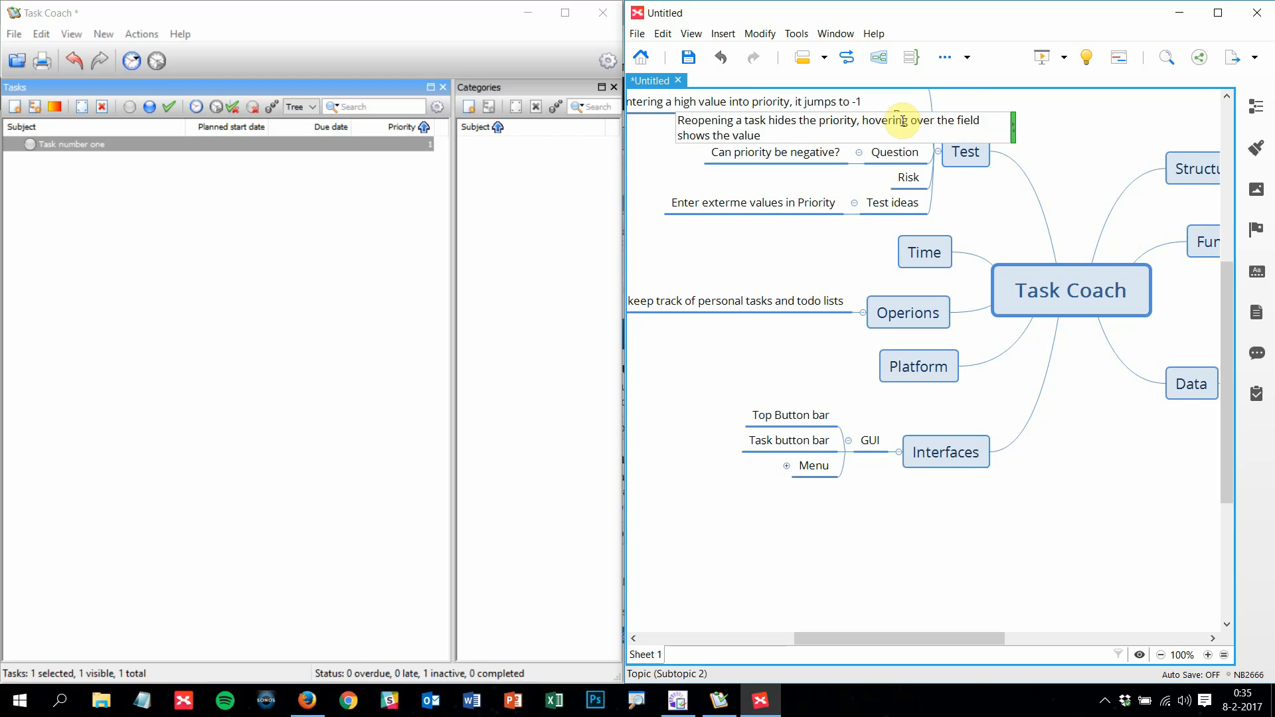
{"action": "key", "text": "Return"}
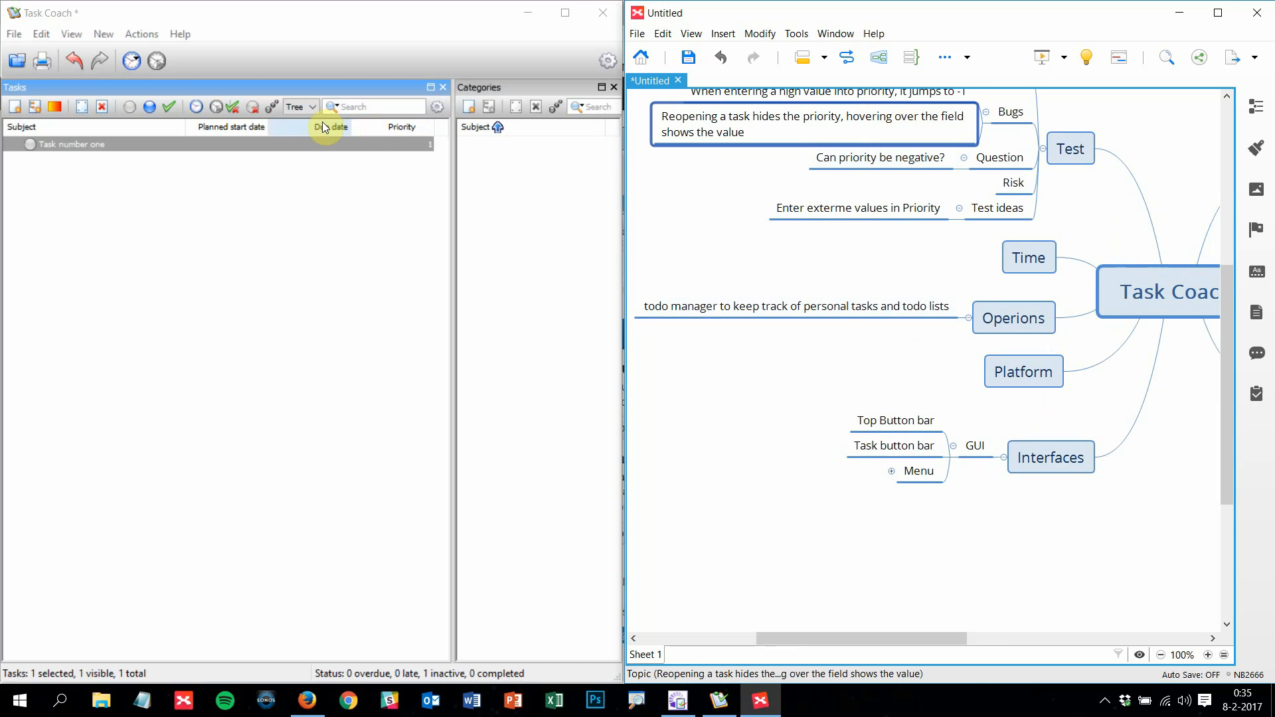
Switch to Task Coach and enable the planned start, due and actual start dates of "Task number one", leaving the completion date disabled
{"action": "left_click", "coordinate": [165, 143]}
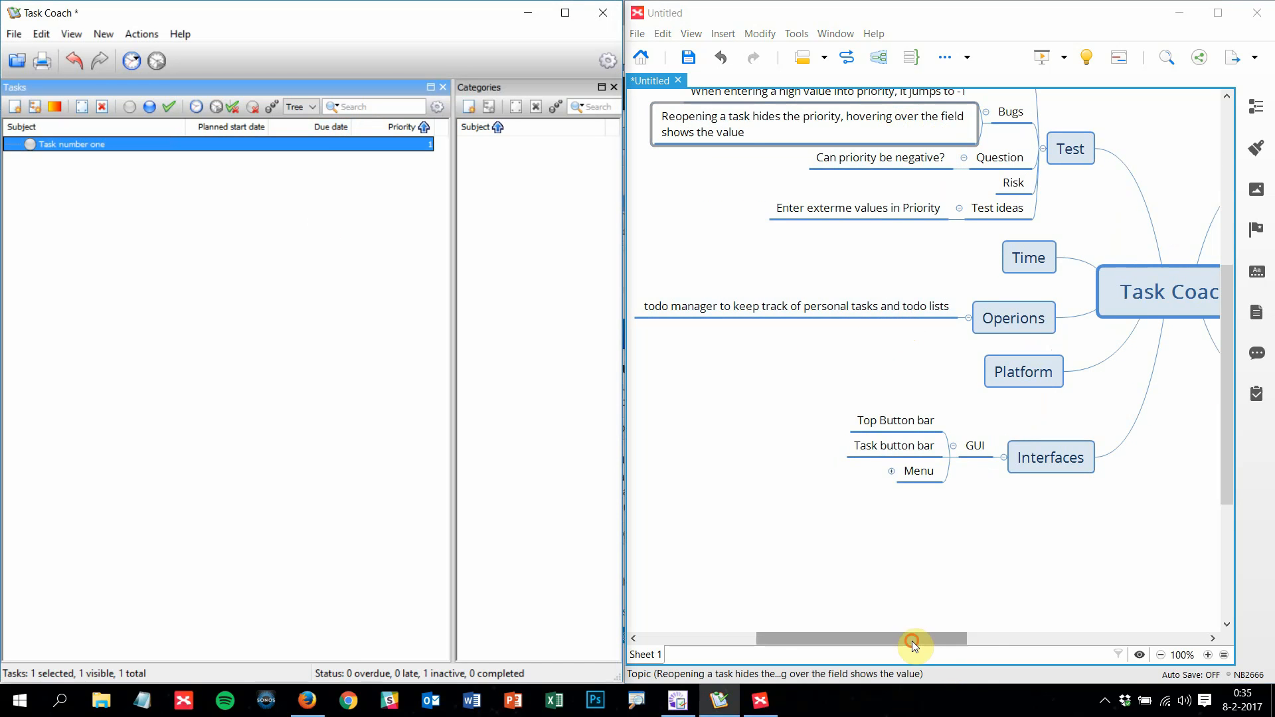
{"action": "left_click_drag", "start_coordinate": [911, 639], "coordinate": [1088, 630]}
{"action": "left_click", "coordinate": [850, 249]}
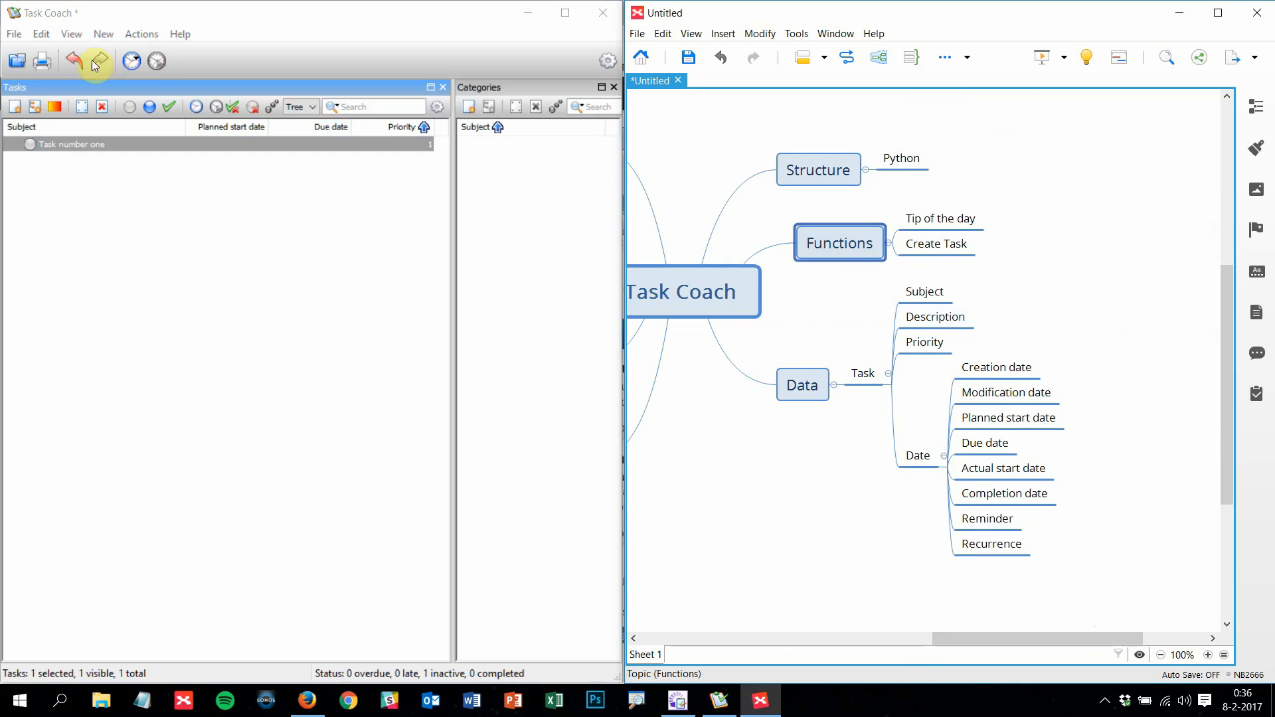
{"action": "left_click", "coordinate": [54, 107]}
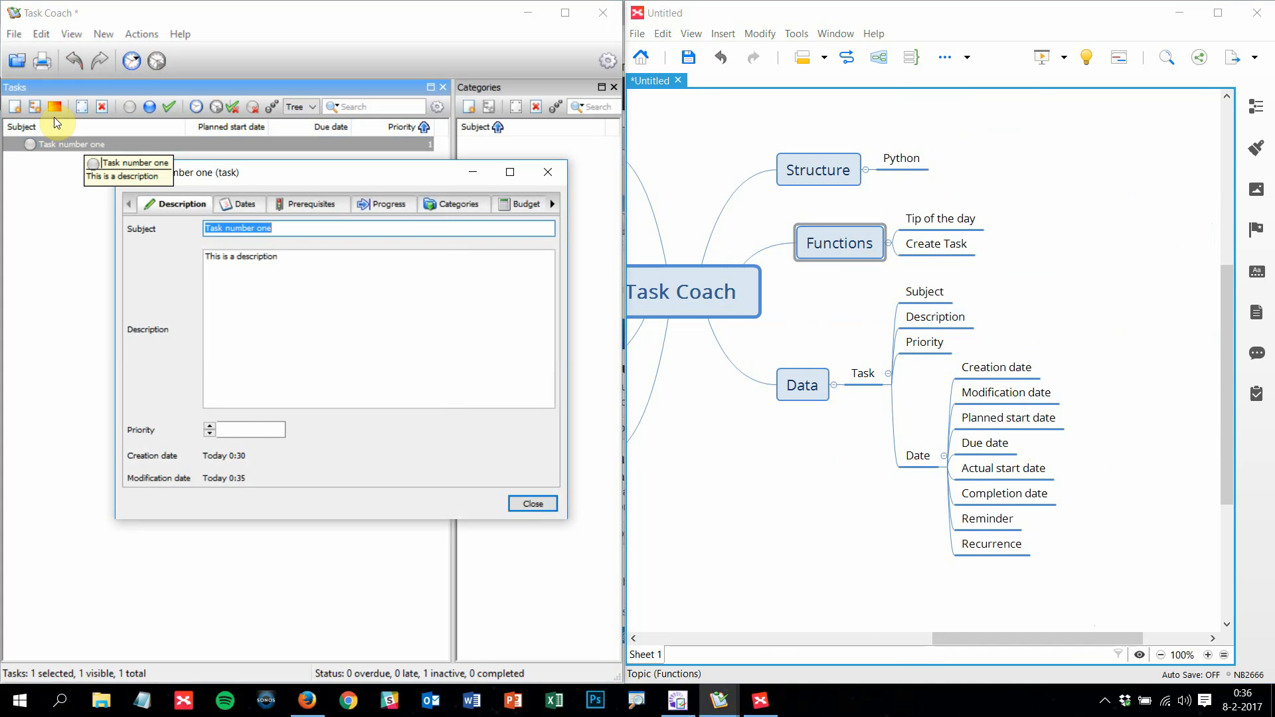
{"action": "left_click", "coordinate": [243, 204]}
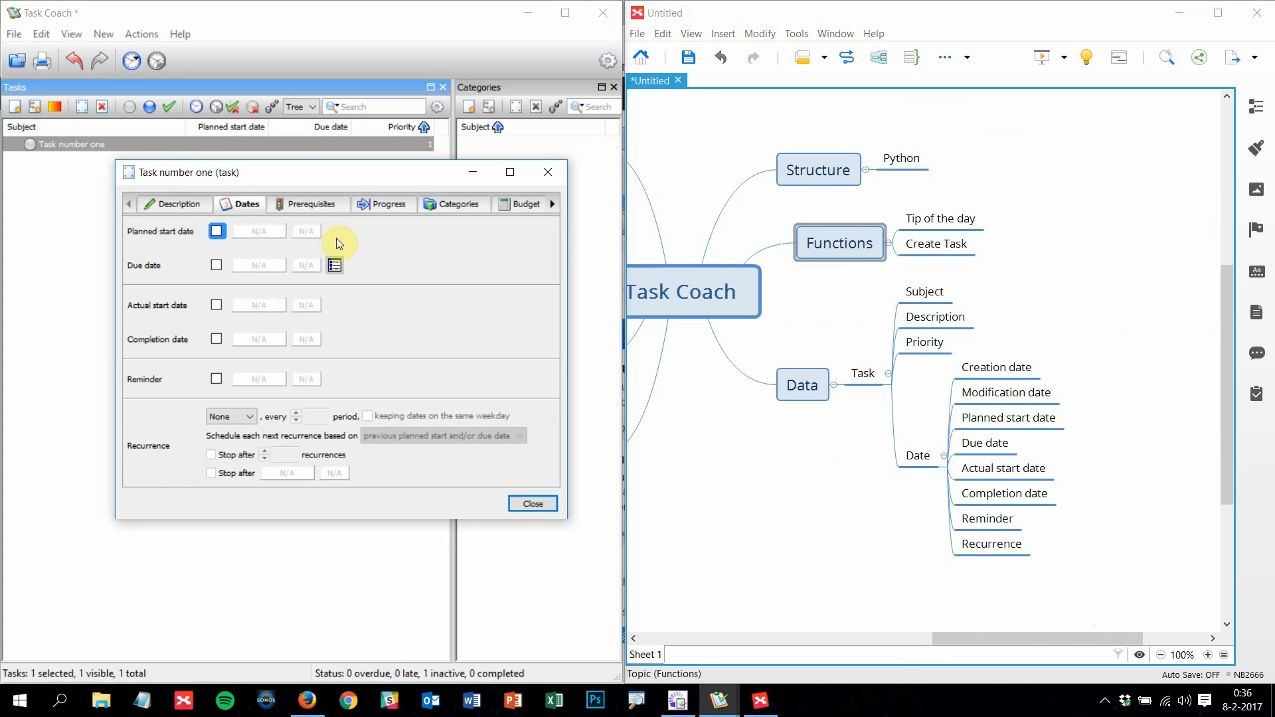
{"action": "left_click", "coordinate": [217, 231]}
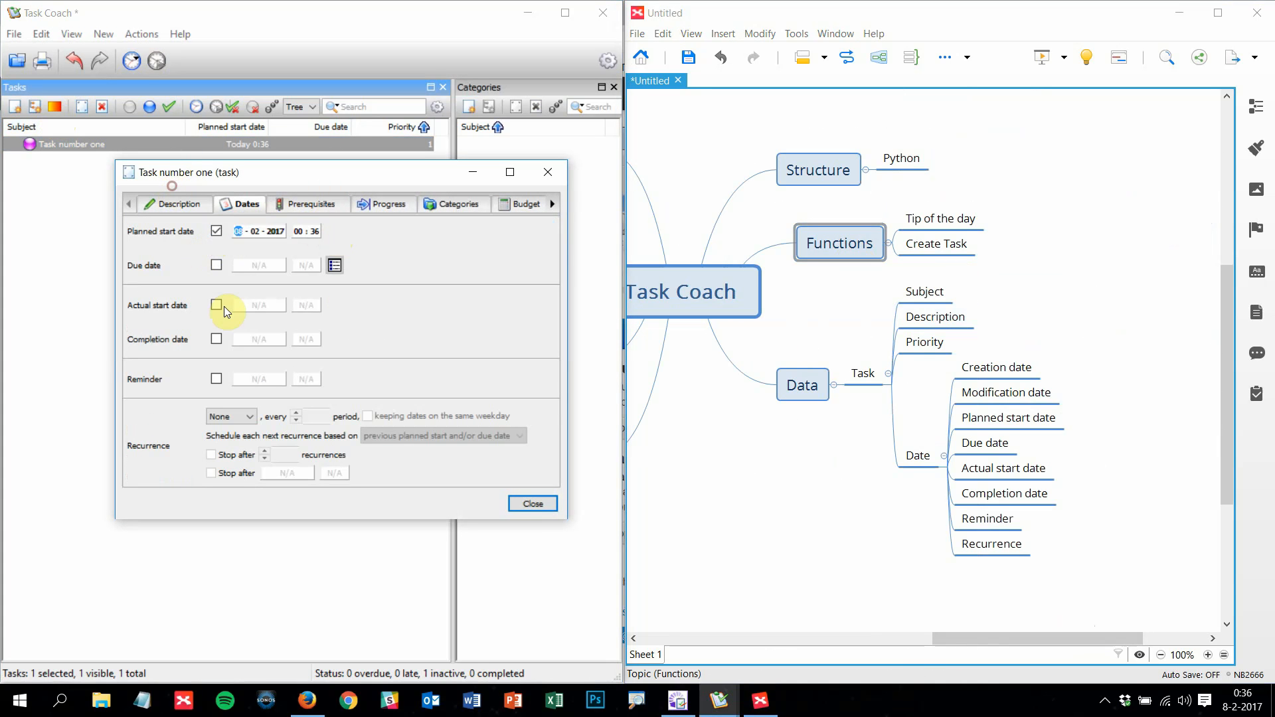
{"action": "left_click", "coordinate": [216, 265]}
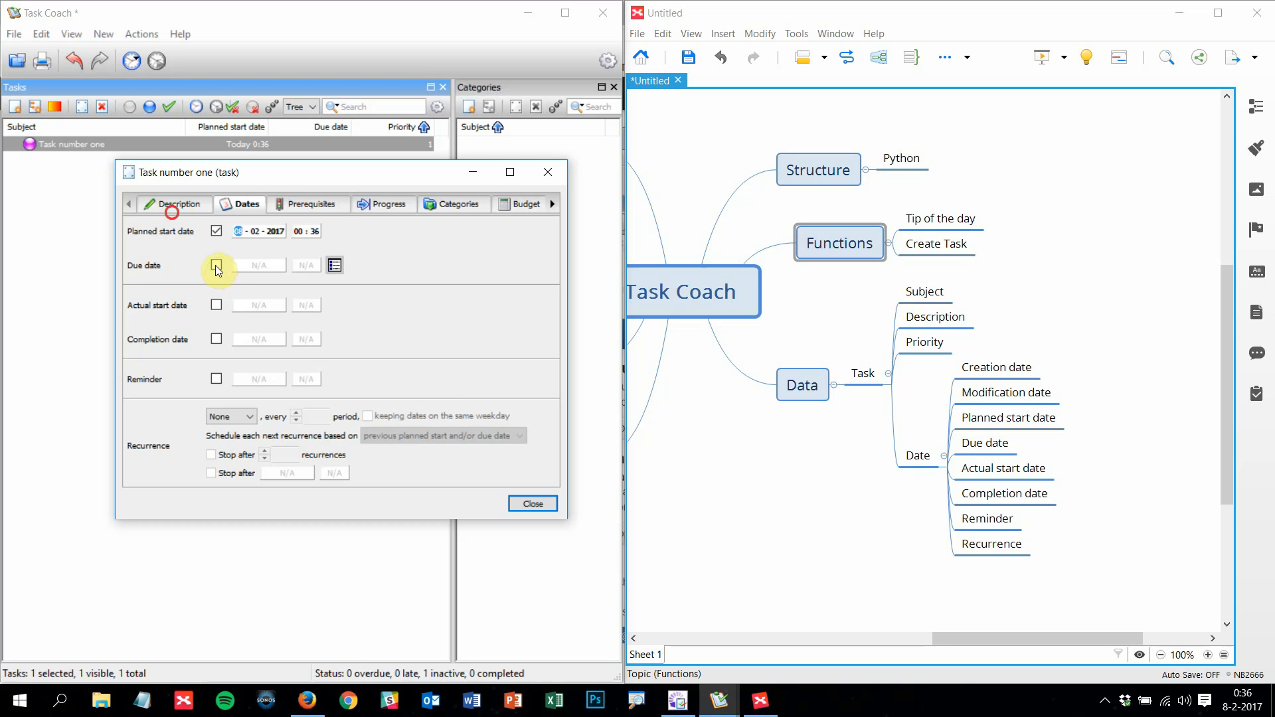
{"action": "left_click", "coordinate": [216, 304]}
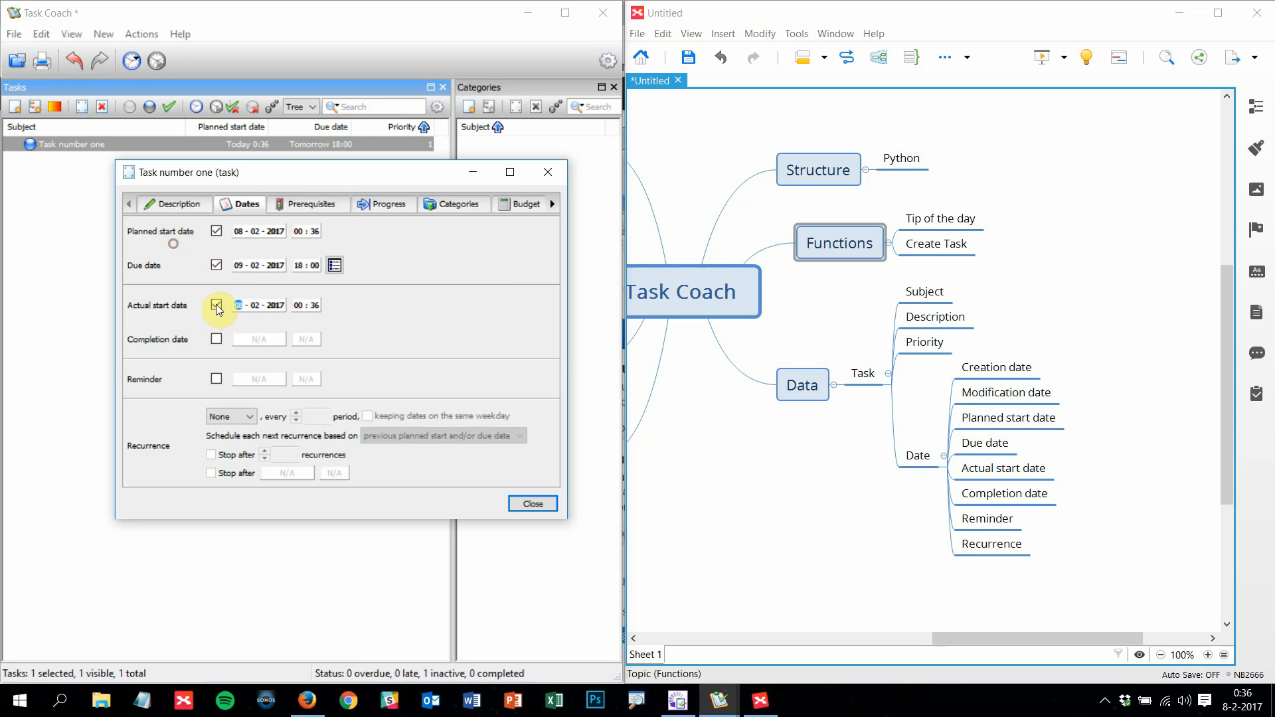
{"action": "left_click", "coordinate": [216, 340]}
{"action": "left_click", "coordinate": [217, 339]}
{"action": "left_click", "coordinate": [335, 265]}
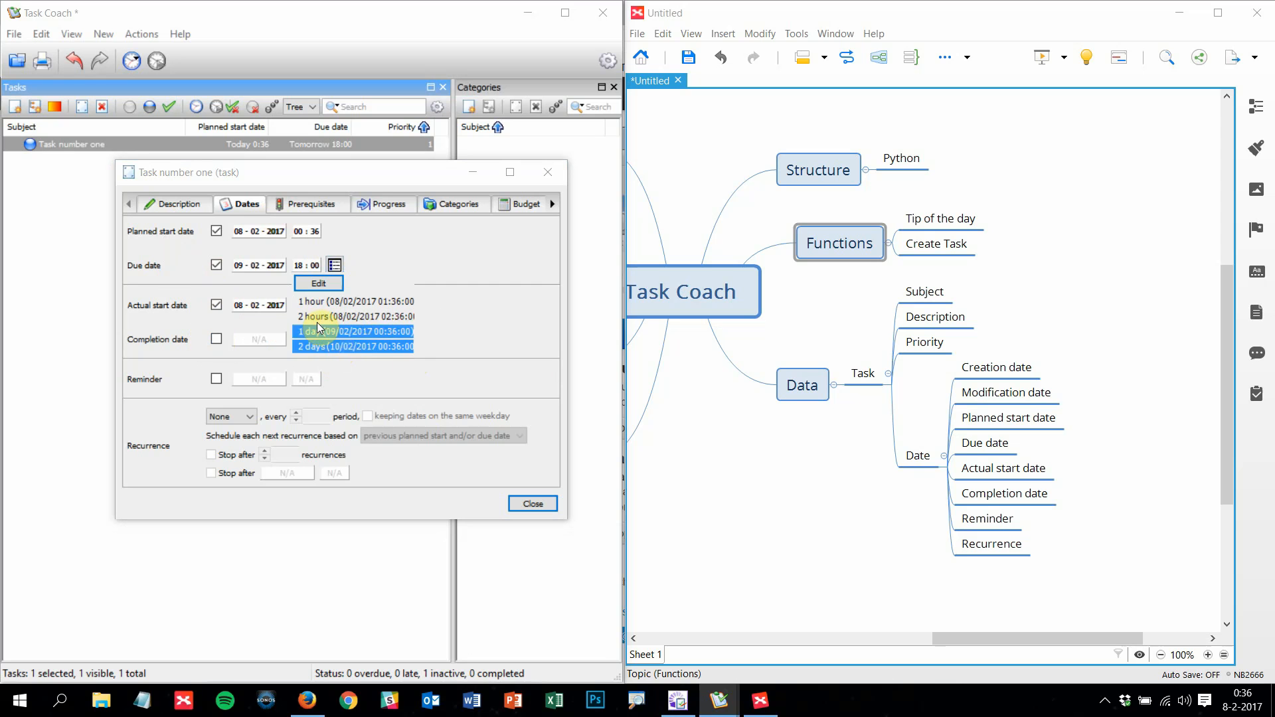
Examine the prerequisites of "Task number one" and close its details
{"action": "left_click", "coordinate": [308, 204]}
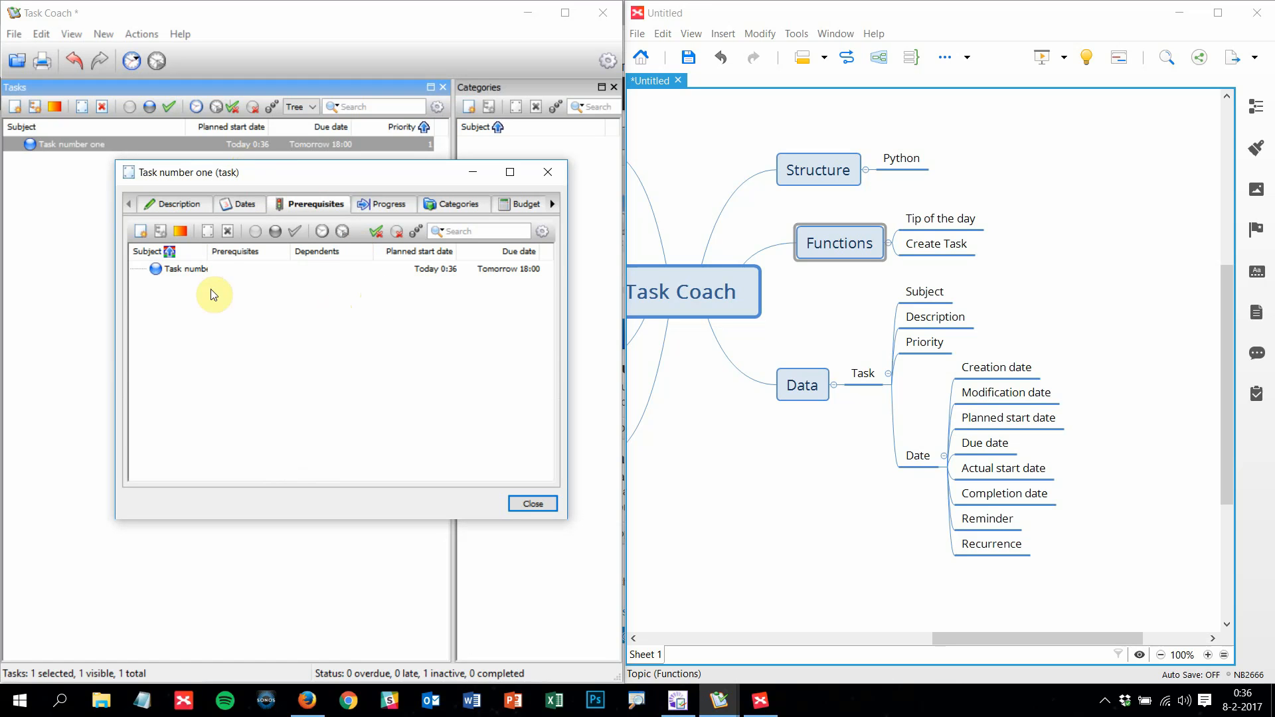
{"action": "mouse_move", "coordinate": [178, 270]}
{"action": "left_click", "coordinate": [514, 506]}
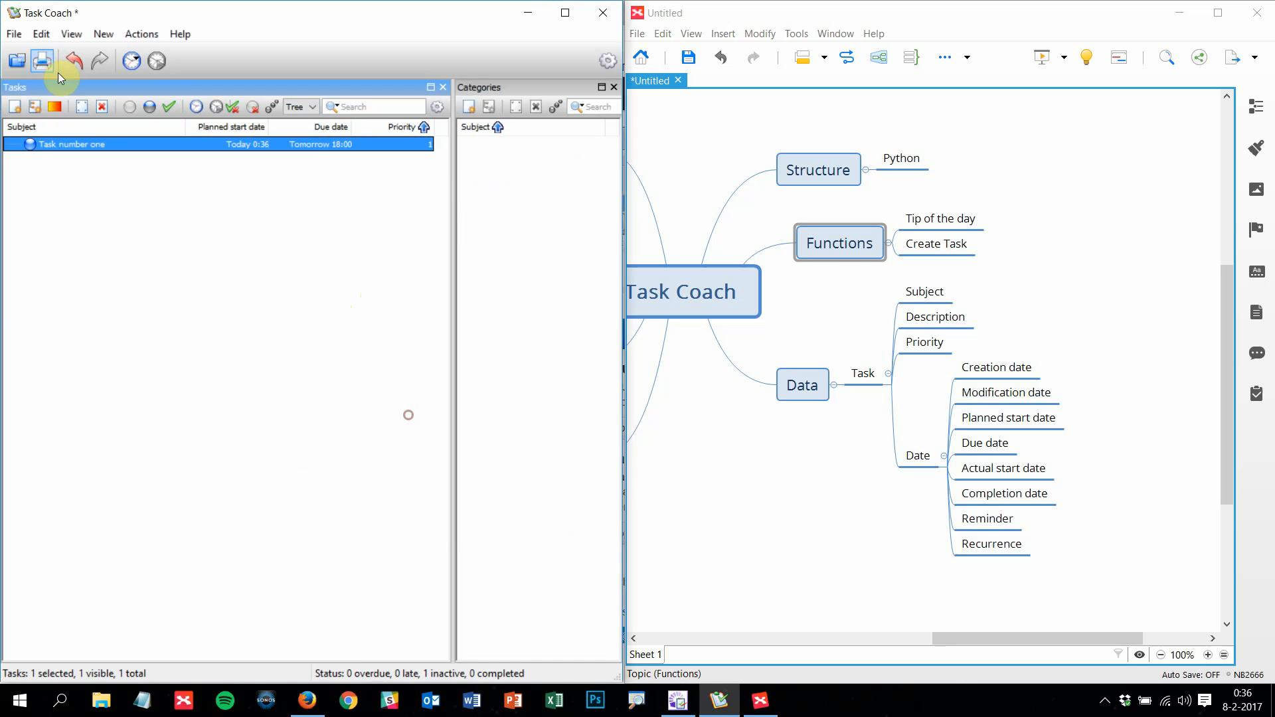
Create a new task with the subject "Task Two" and close its details
{"action": "left_click", "coordinate": [25, 104]}
{"action": "type", "text": "T"}
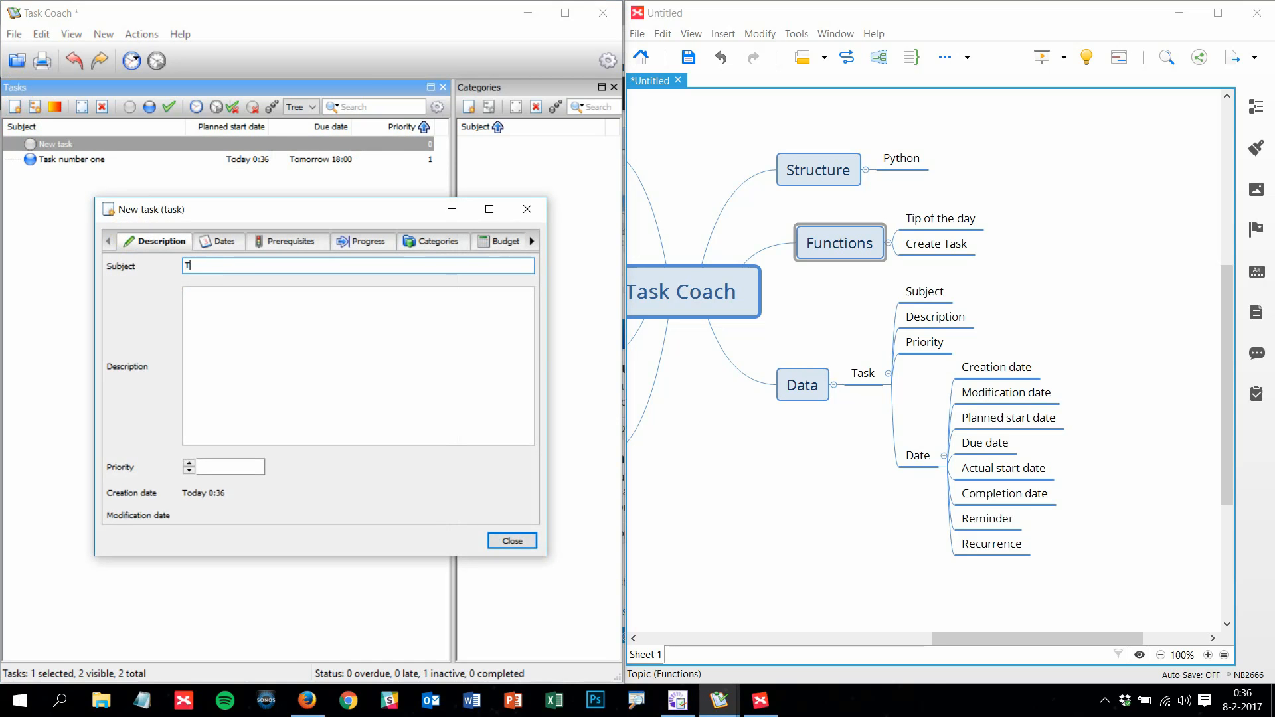
{"action": "type", "text": "ask Two"}
{"action": "key", "text": "Escape"}
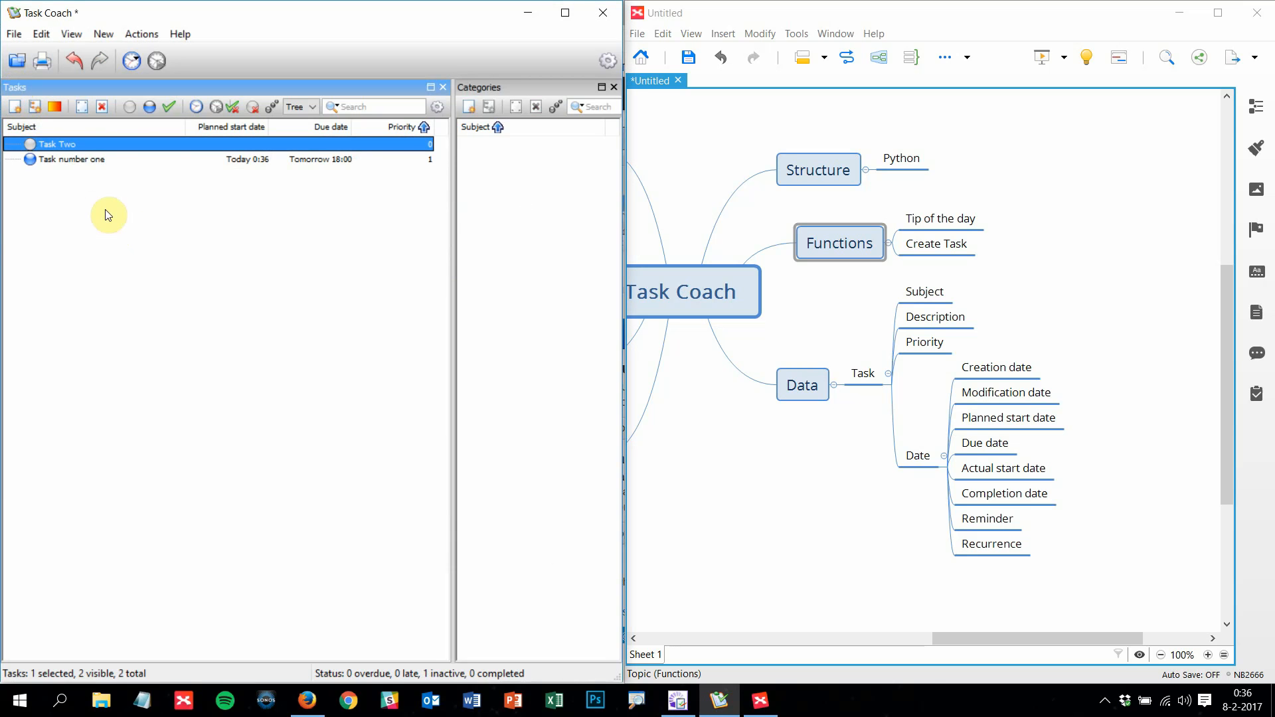
Make "Task Two" a prerequisite of "Task number one" and close the task details
{"action": "double_click", "coordinate": [91, 159]}
{"action": "left_click", "coordinate": [296, 242]}
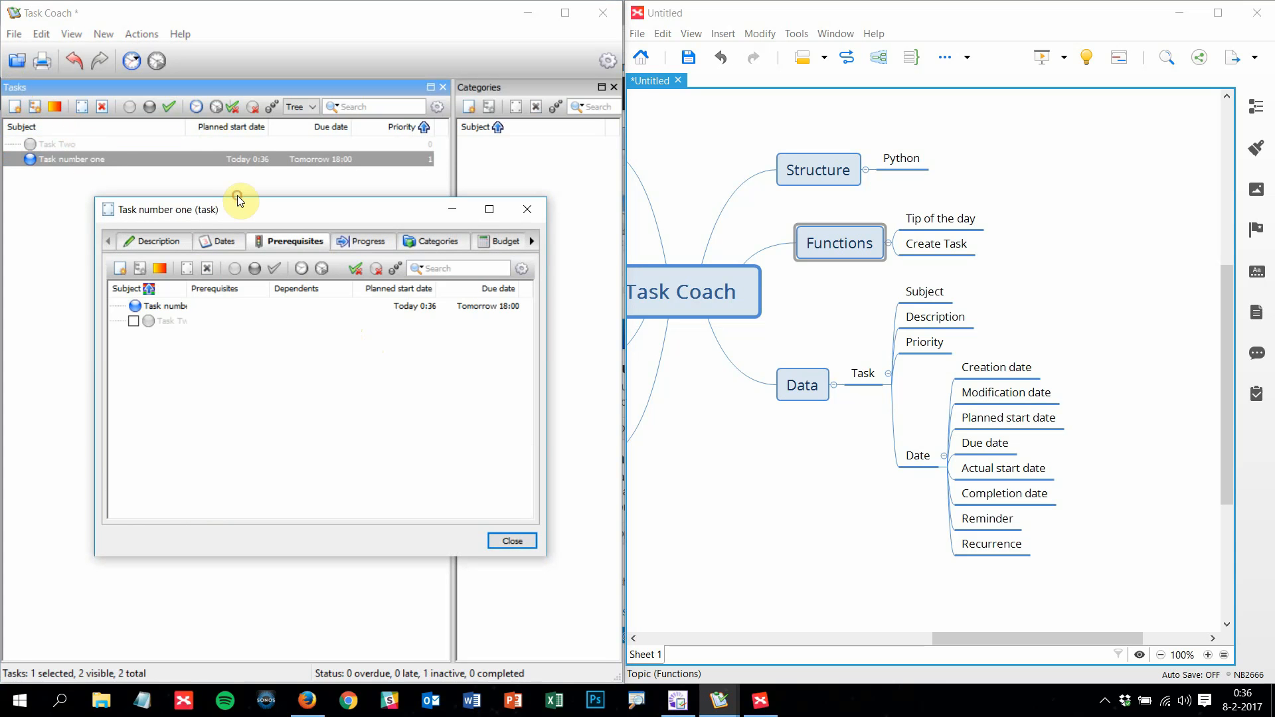
{"action": "left_click", "coordinate": [133, 322]}
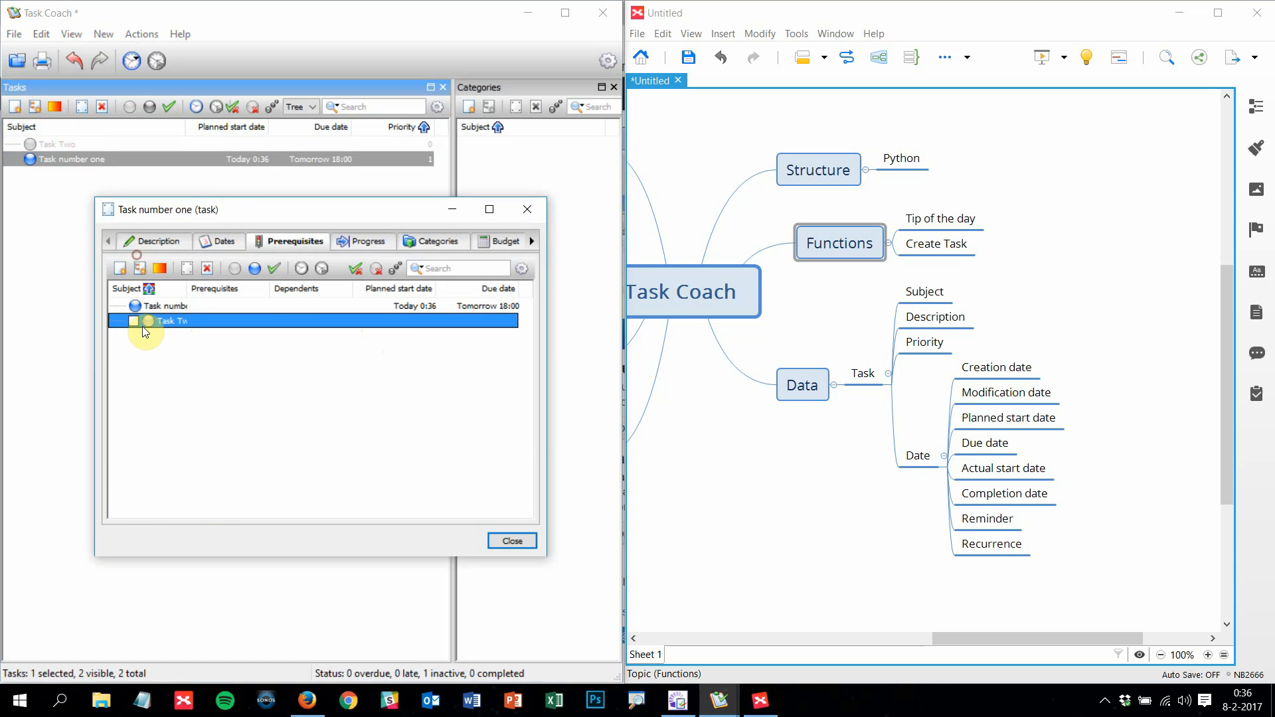
{"action": "left_click", "coordinate": [512, 540]}
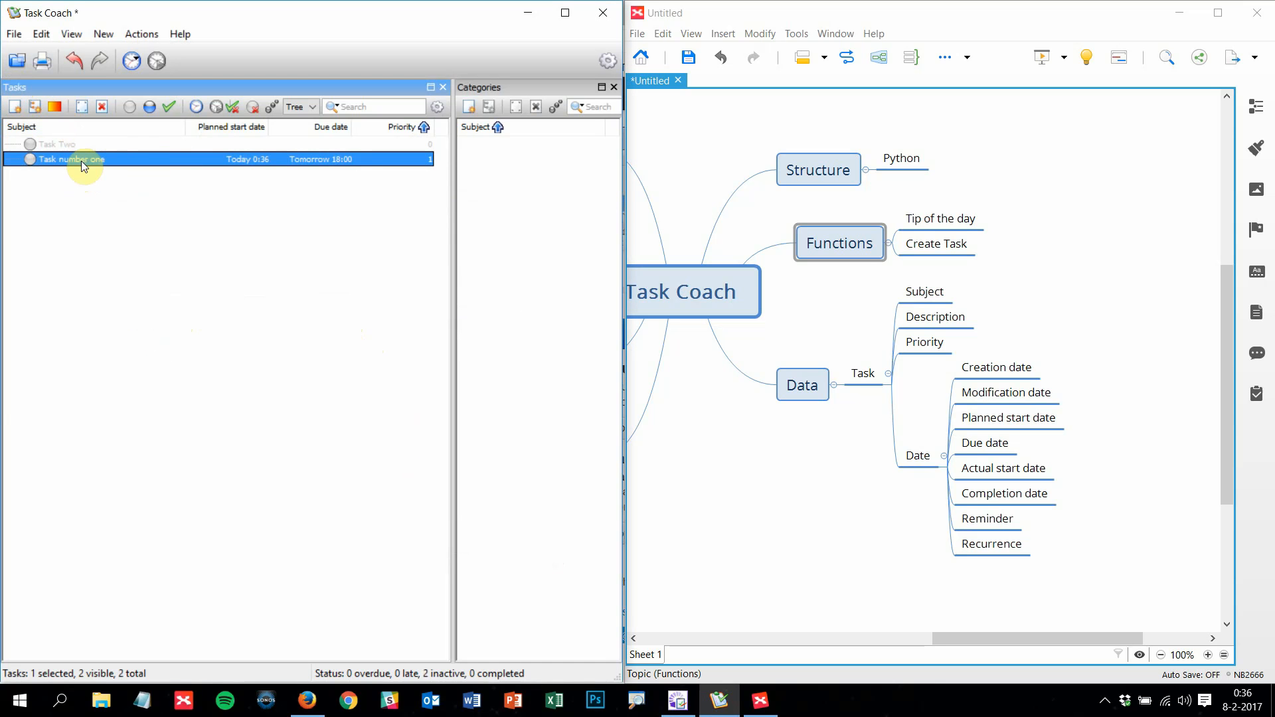
Mark "Task number one" and "Task Two" as active in the task list
{"action": "mouse_move", "coordinate": [82, 165]}
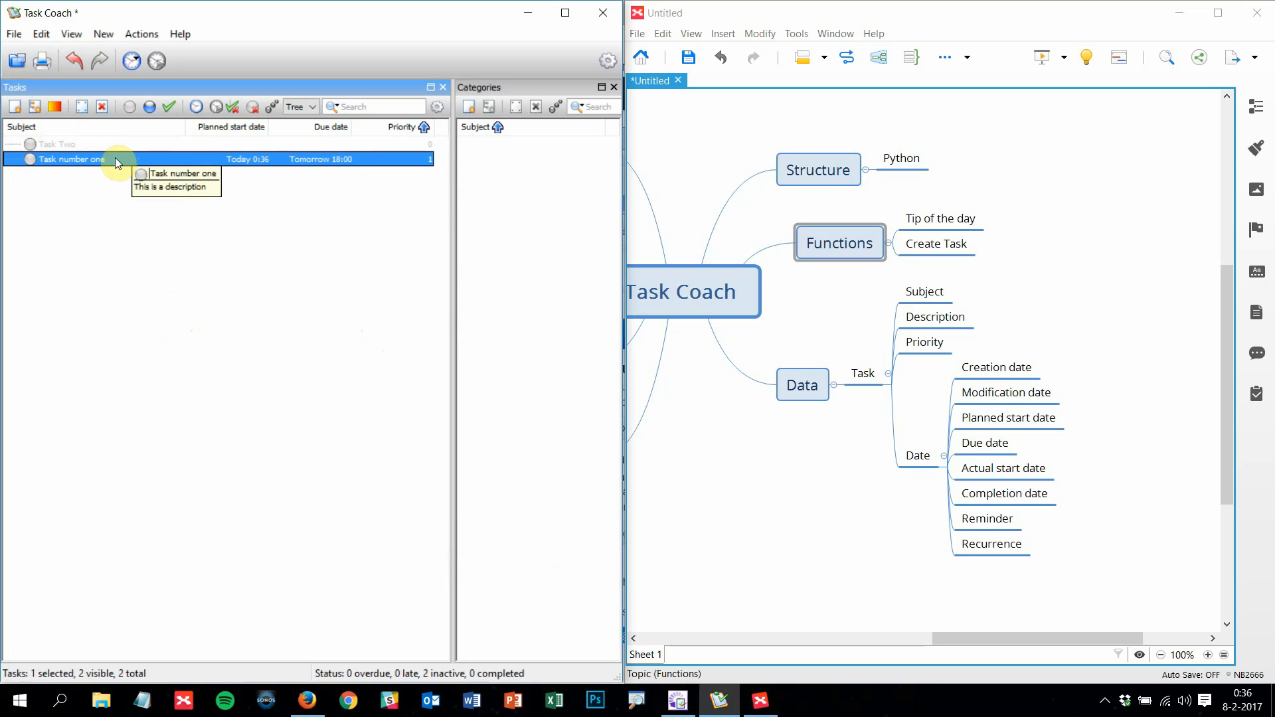
{"action": "left_click", "coordinate": [79, 144]}
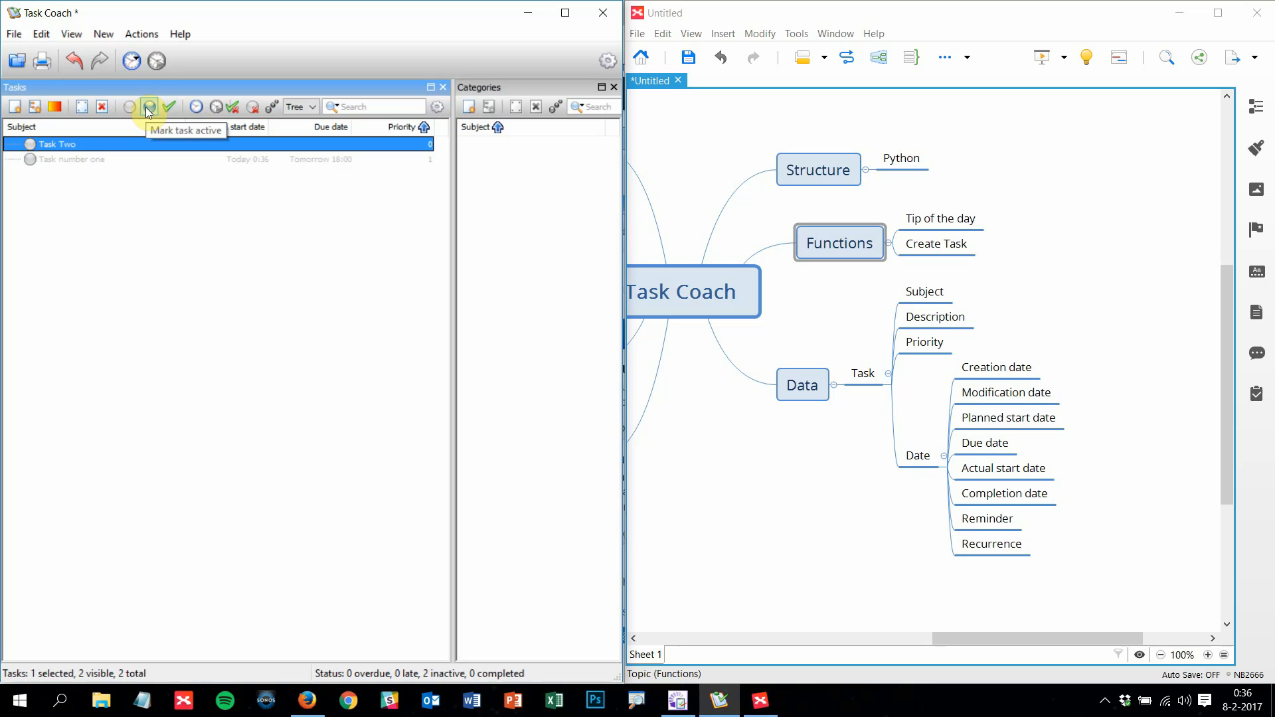
{"action": "left_click", "coordinate": [68, 158]}
{"action": "left_click", "coordinate": [145, 112]}
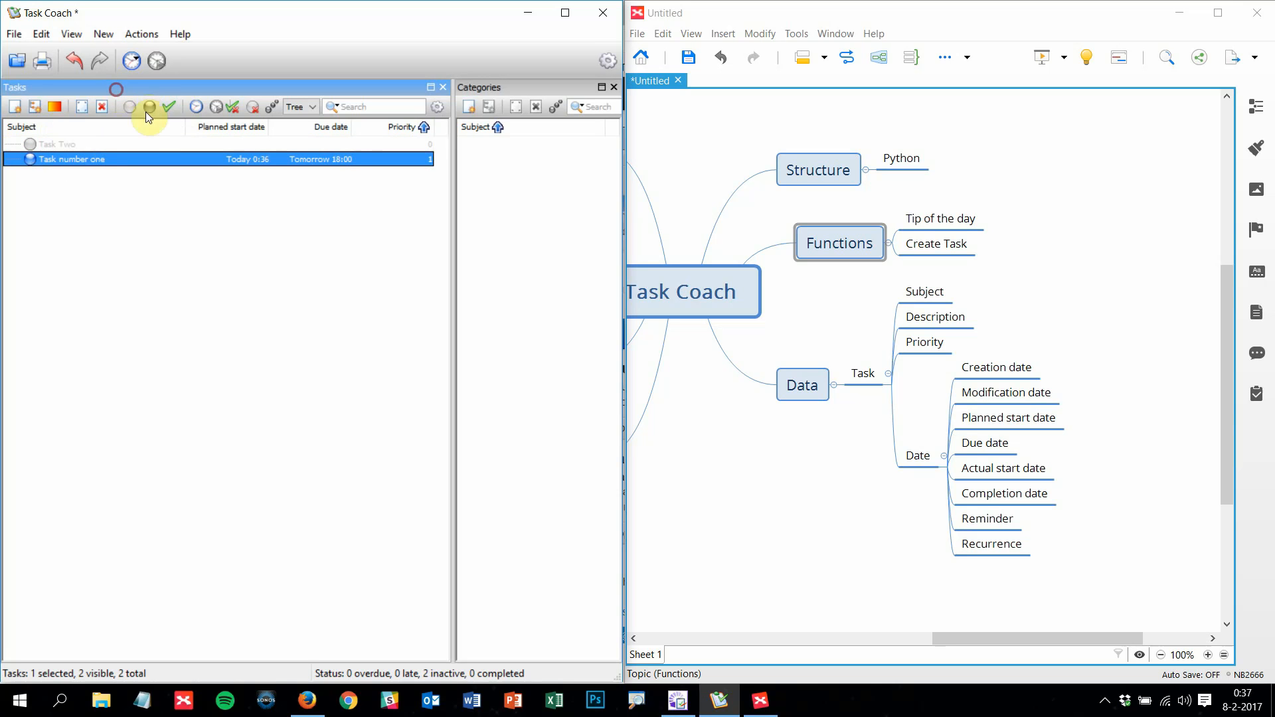
{"action": "left_click", "coordinate": [58, 144]}
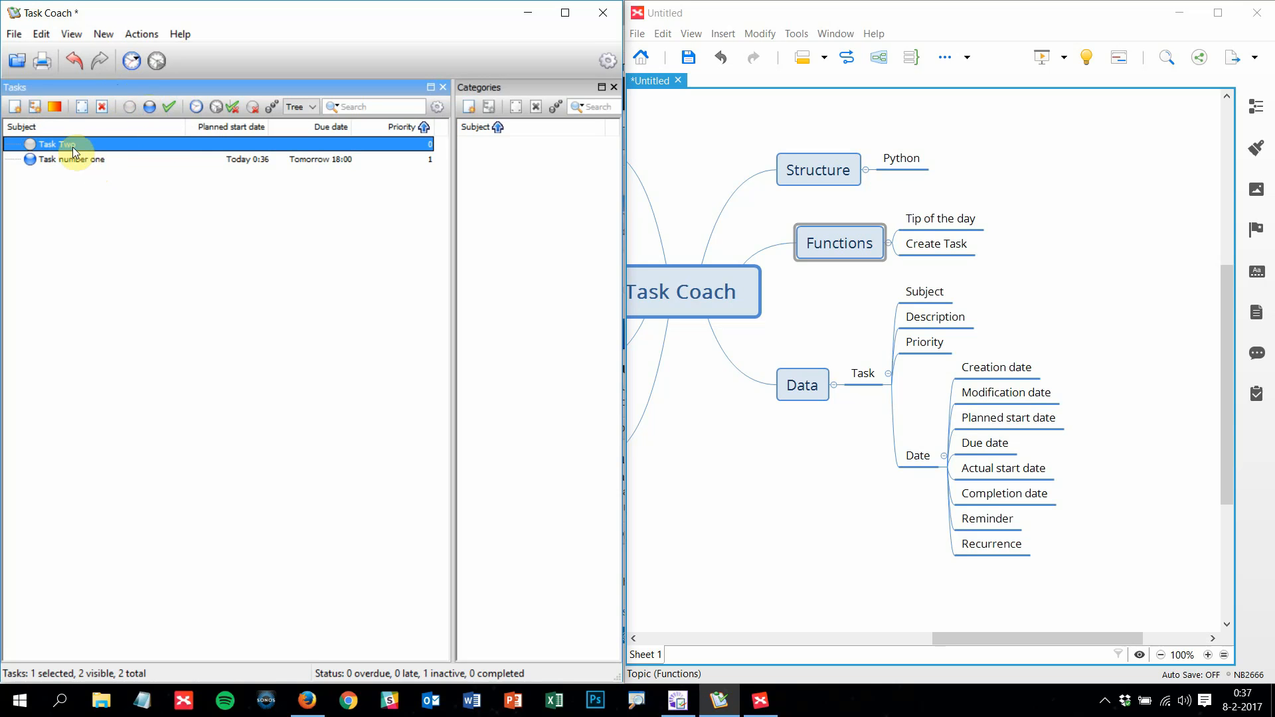
{"action": "left_click", "coordinate": [149, 106]}
Switch to XMind and add the subtopic "Test active tasks" under "Test ideas"
{"action": "left_click_drag", "start_coordinate": [1048, 637], "coordinate": [883, 636]}
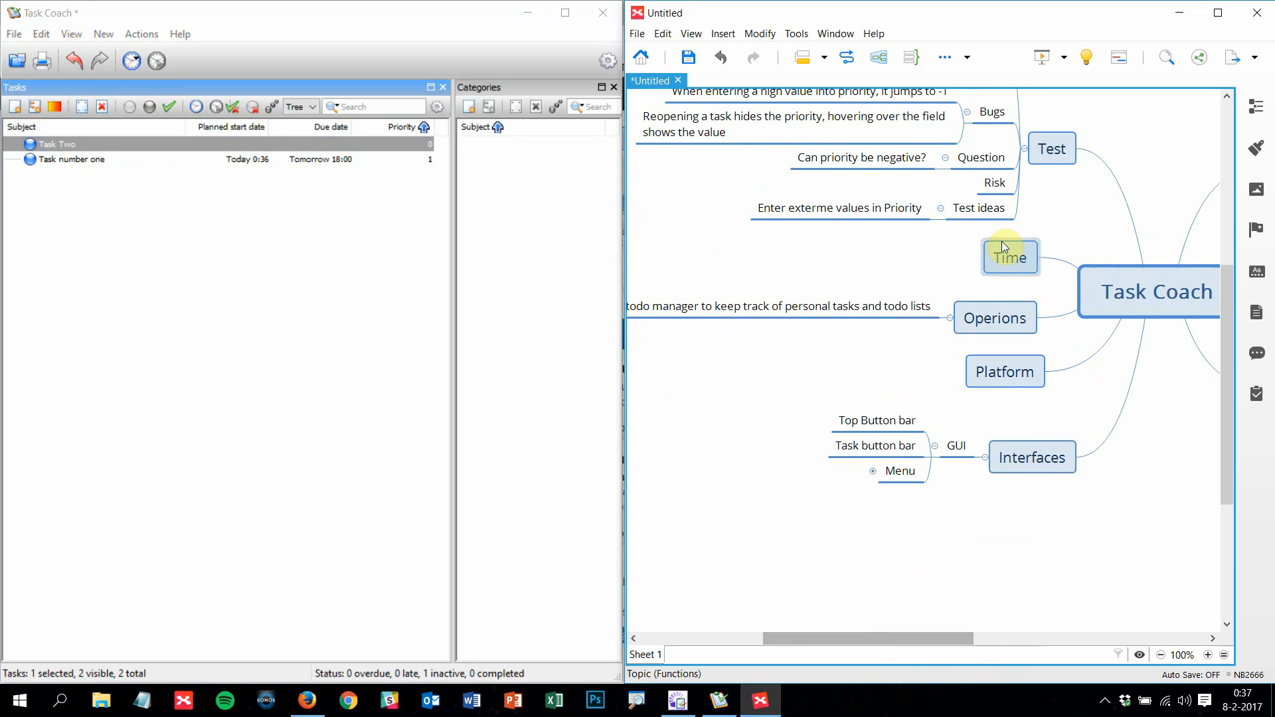
{"action": "left_click", "coordinate": [988, 217]}
{"action": "key", "text": "Tab"}
{"action": "type", "text": "Test "}
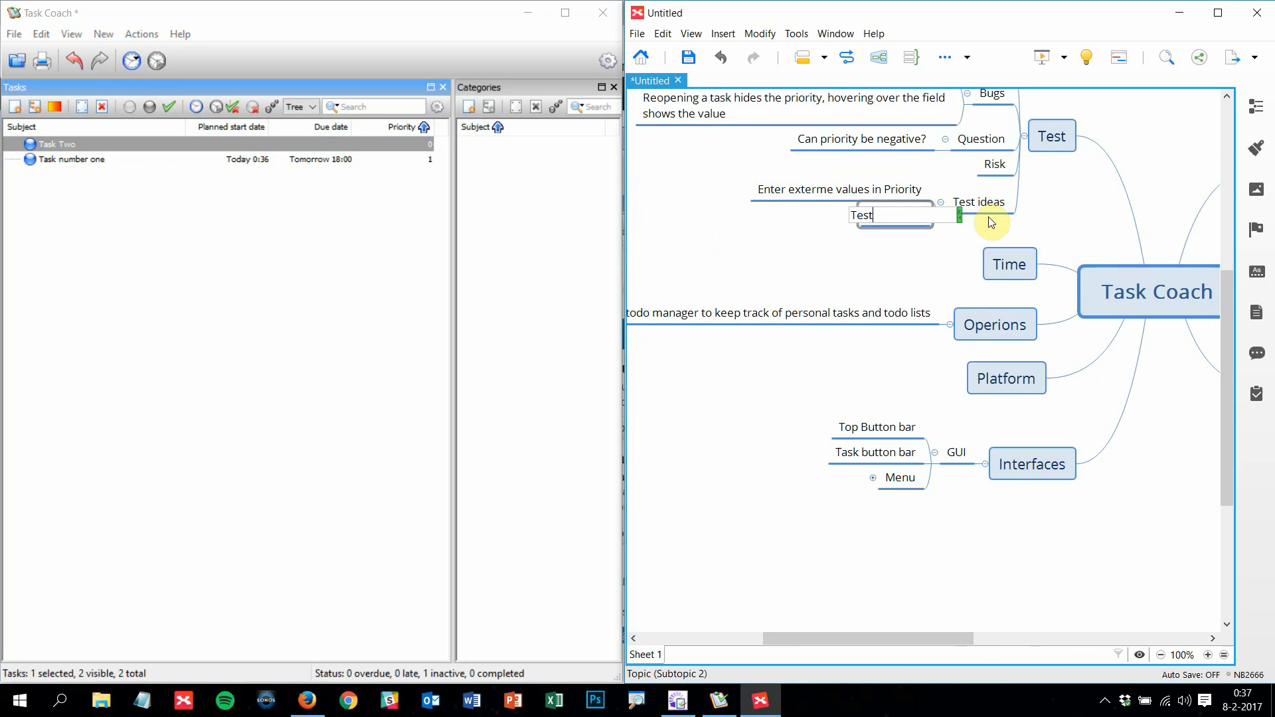
{"action": "type", "text": "active tasks"}
{"action": "key", "text": "Return"}
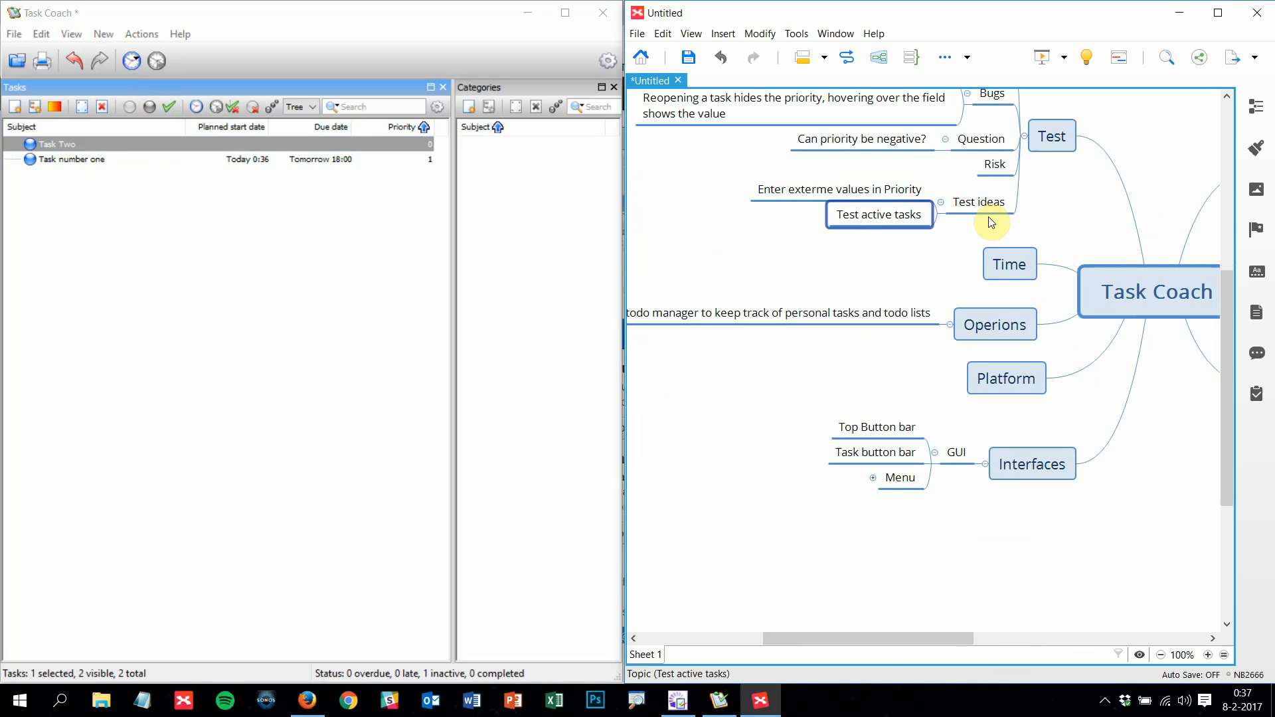
Add the subtopic "Activate tasks" under "Create Task" in the "Functions" branch
{"action": "left_click_drag", "start_coordinate": [910, 637], "coordinate": [1117, 625]}
{"action": "left_click", "coordinate": [853, 253]}
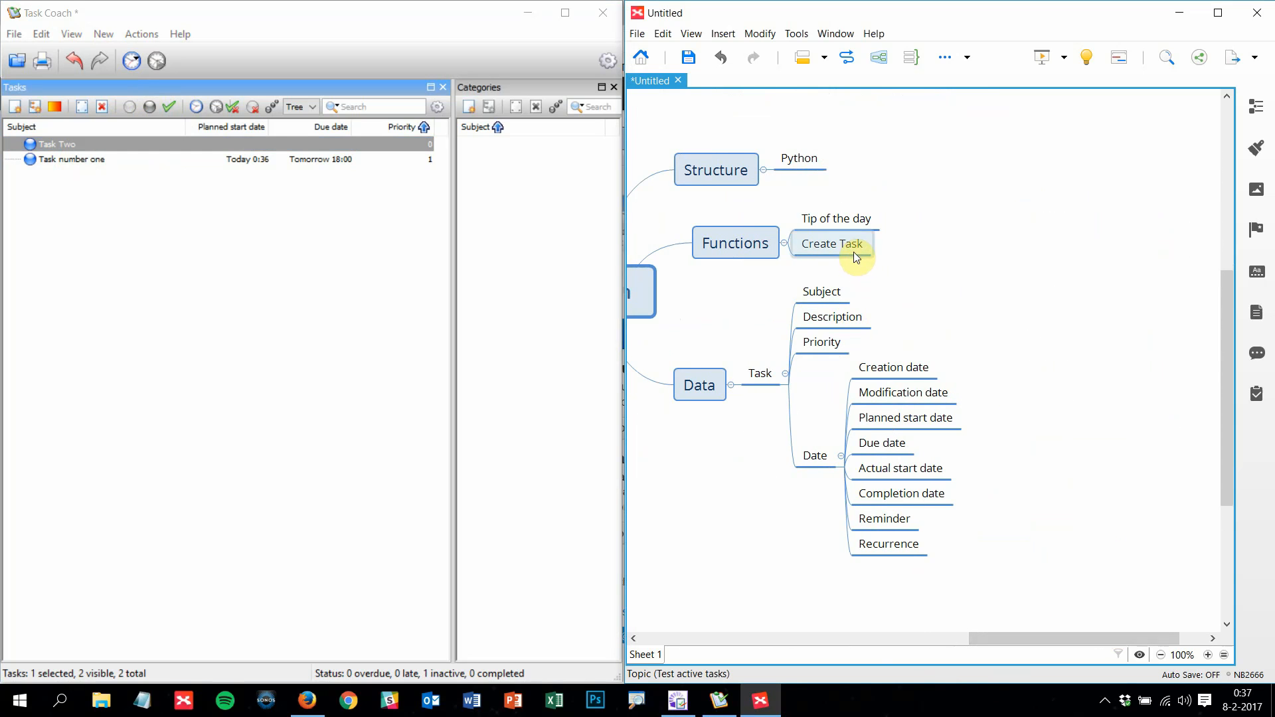
{"action": "key", "text": "Tab"}
{"action": "type", "text": "Activa"}
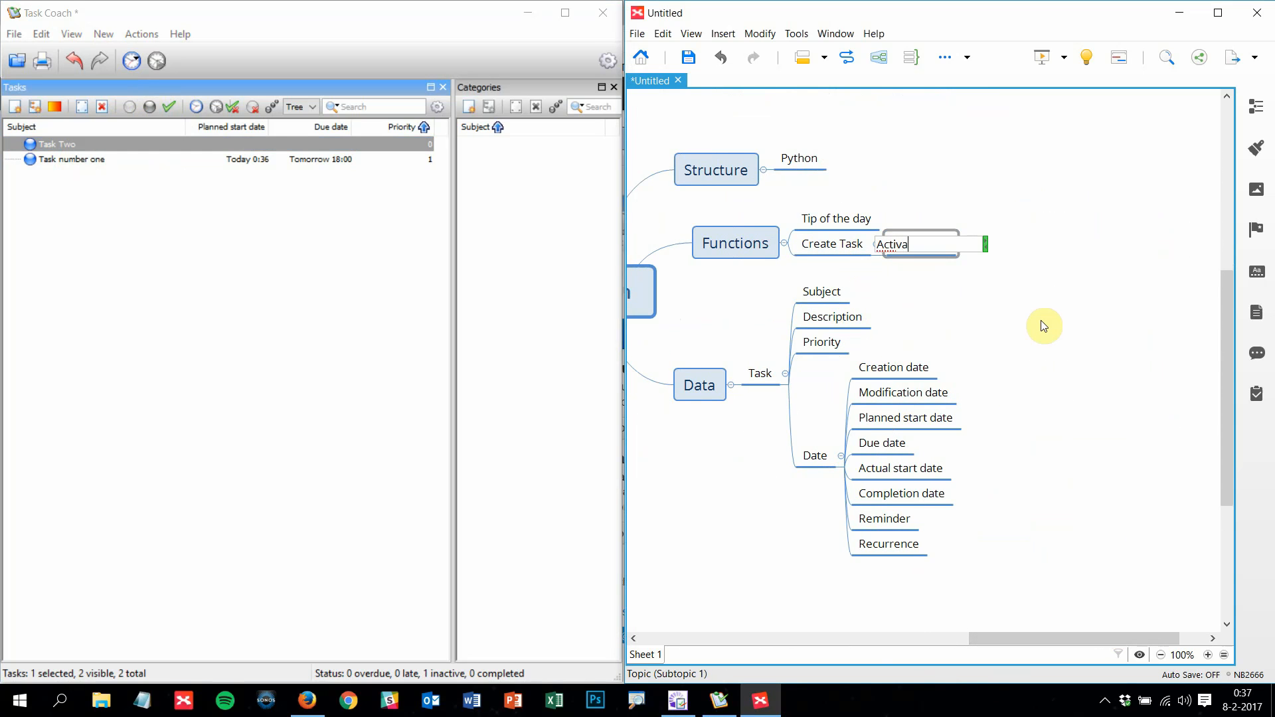
{"action": "type", "text": "te taskk"}
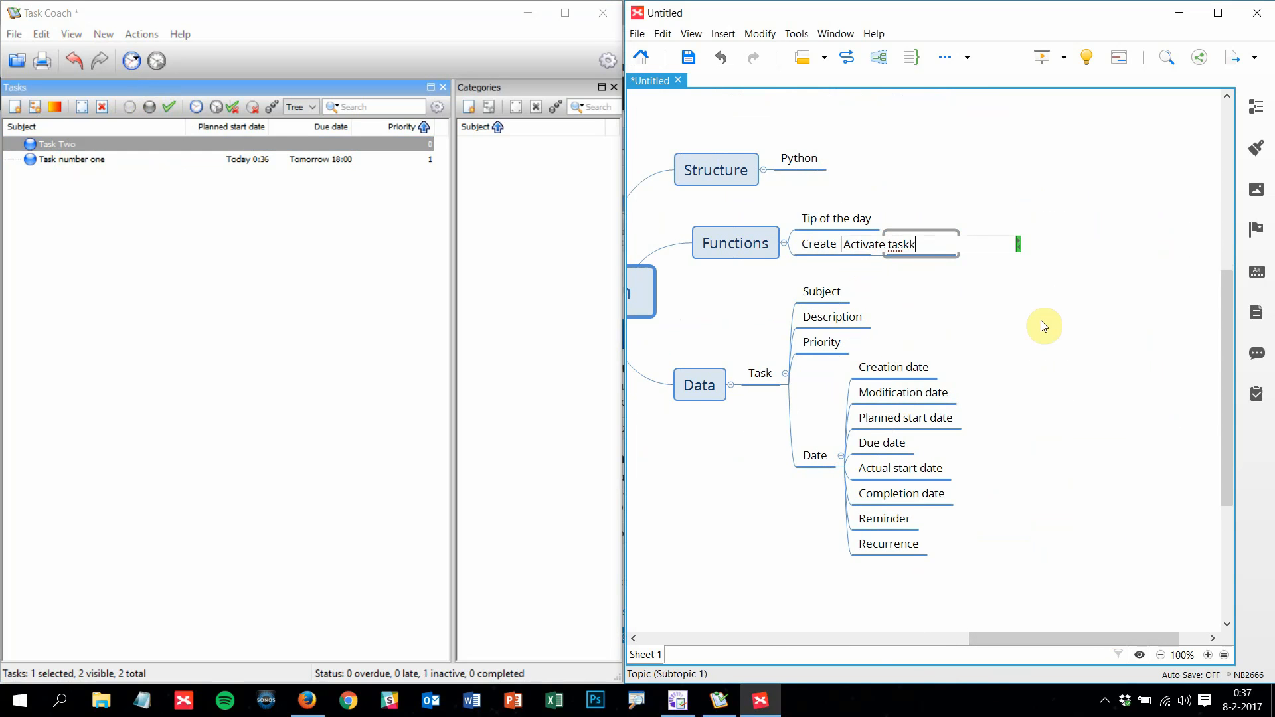
{"action": "key", "text": "Return"}
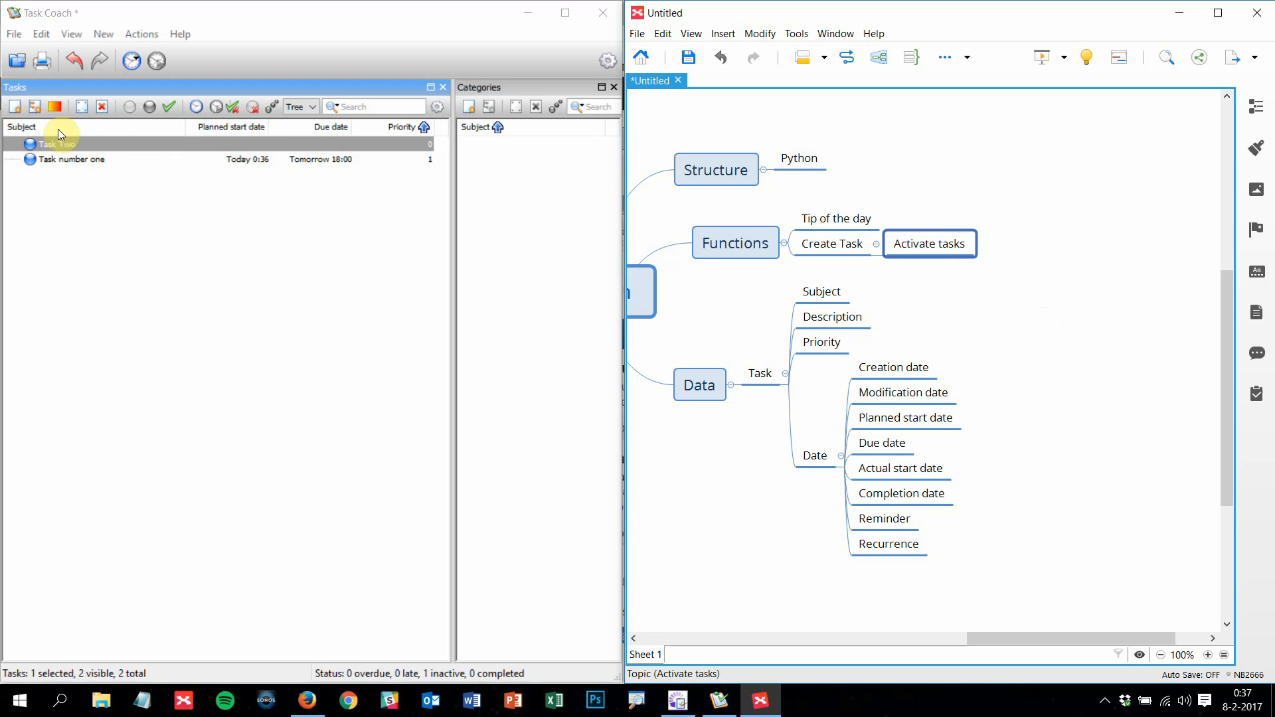
Switch to Task Coach, set "Task number one" to 18 percent complete, and view the options for completing it with its children
{"action": "double_click", "coordinate": [66, 159]}
{"action": "left_click", "coordinate": [296, 242]}
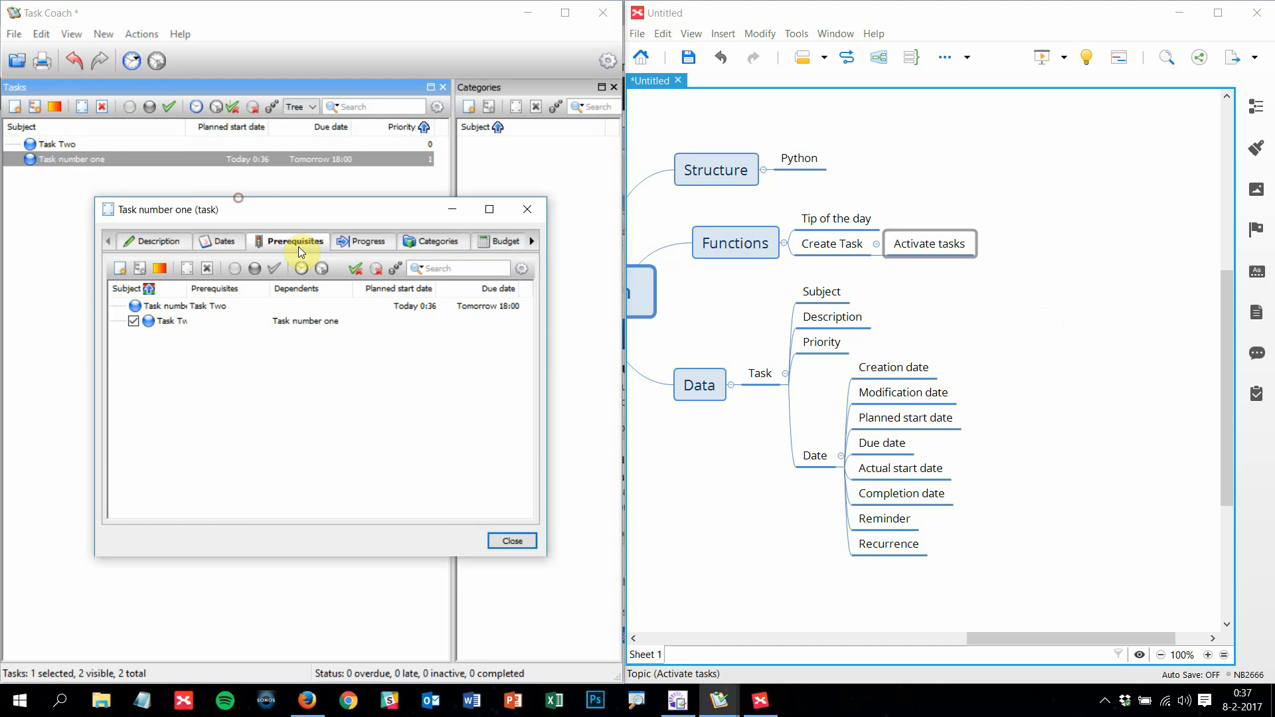
{"action": "left_click", "coordinate": [368, 242]}
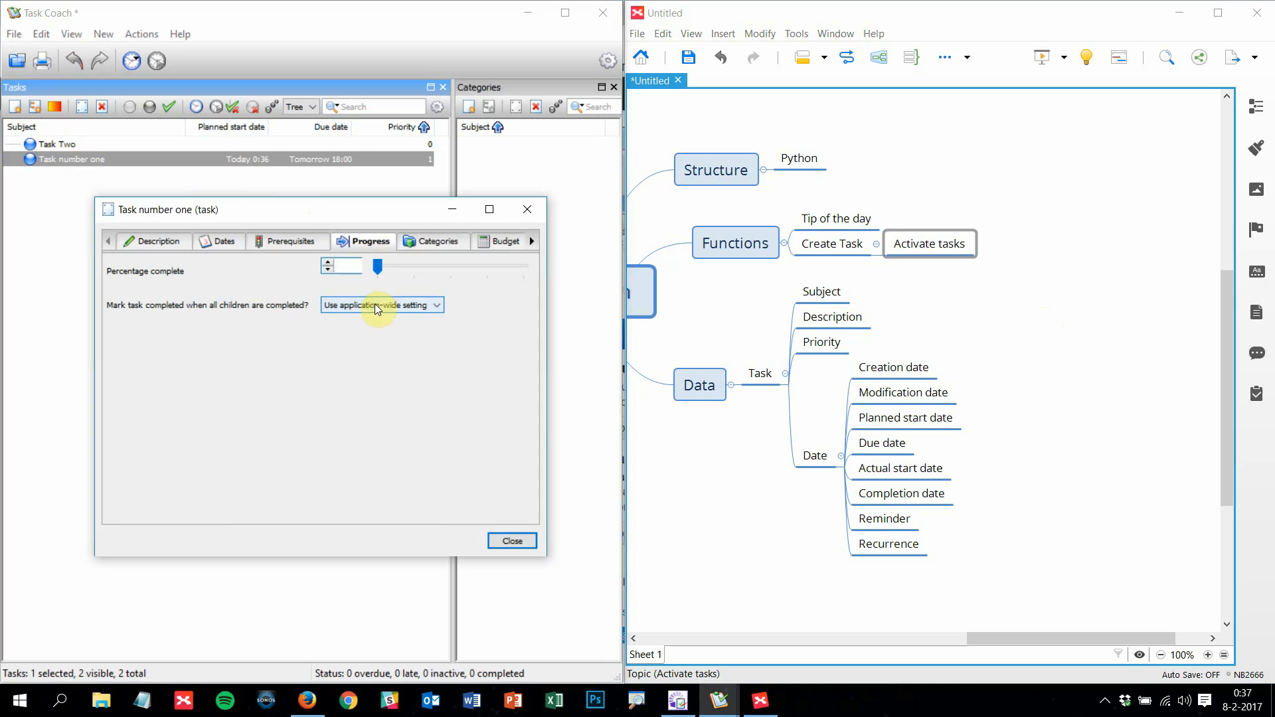
{"action": "left_click", "coordinate": [326, 265]}
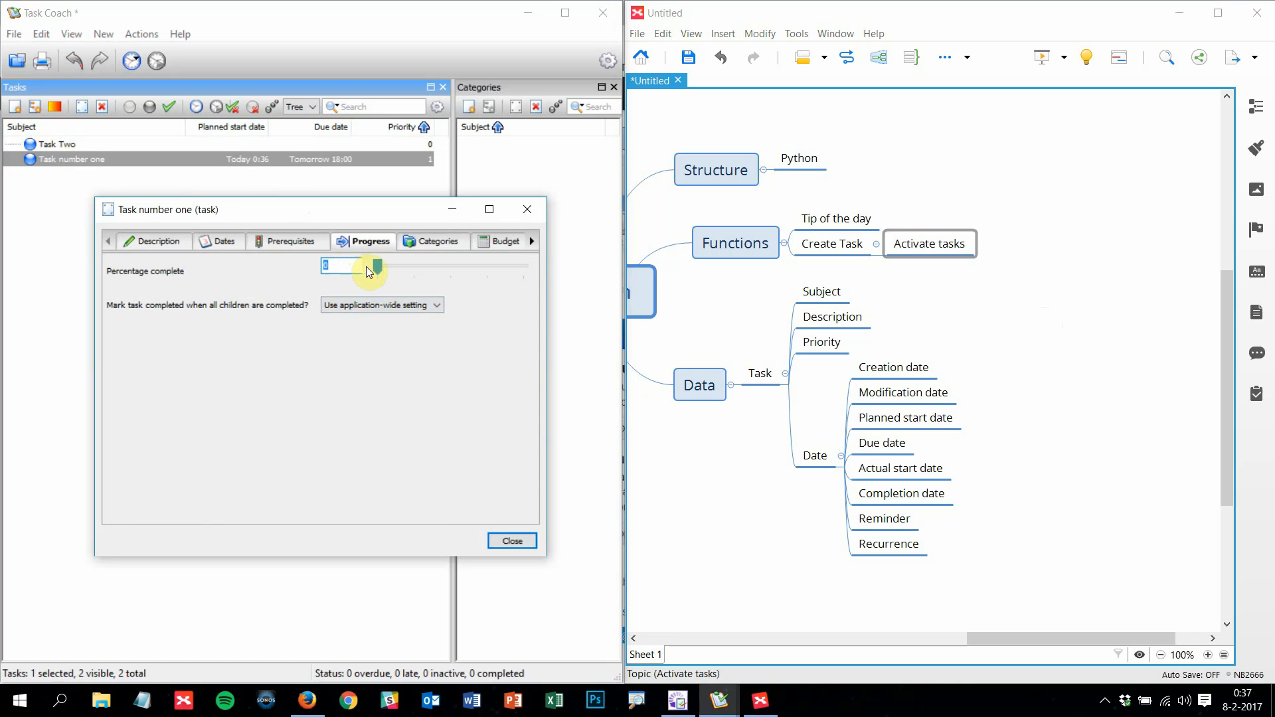
{"action": "left_click_drag", "start_coordinate": [377, 266], "coordinate": [435, 273]}
{"action": "left_click_drag", "start_coordinate": [432, 205], "coordinate": [278, 153]}
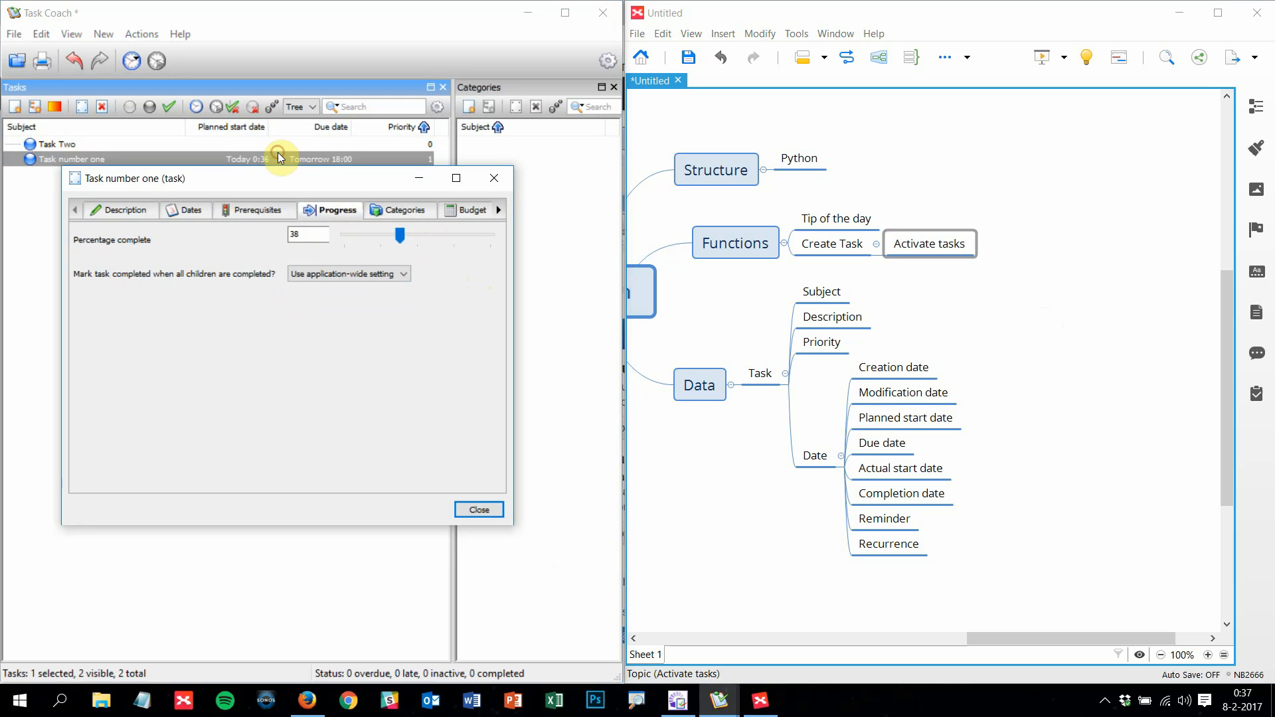
{"action": "left_click", "coordinate": [306, 236]}
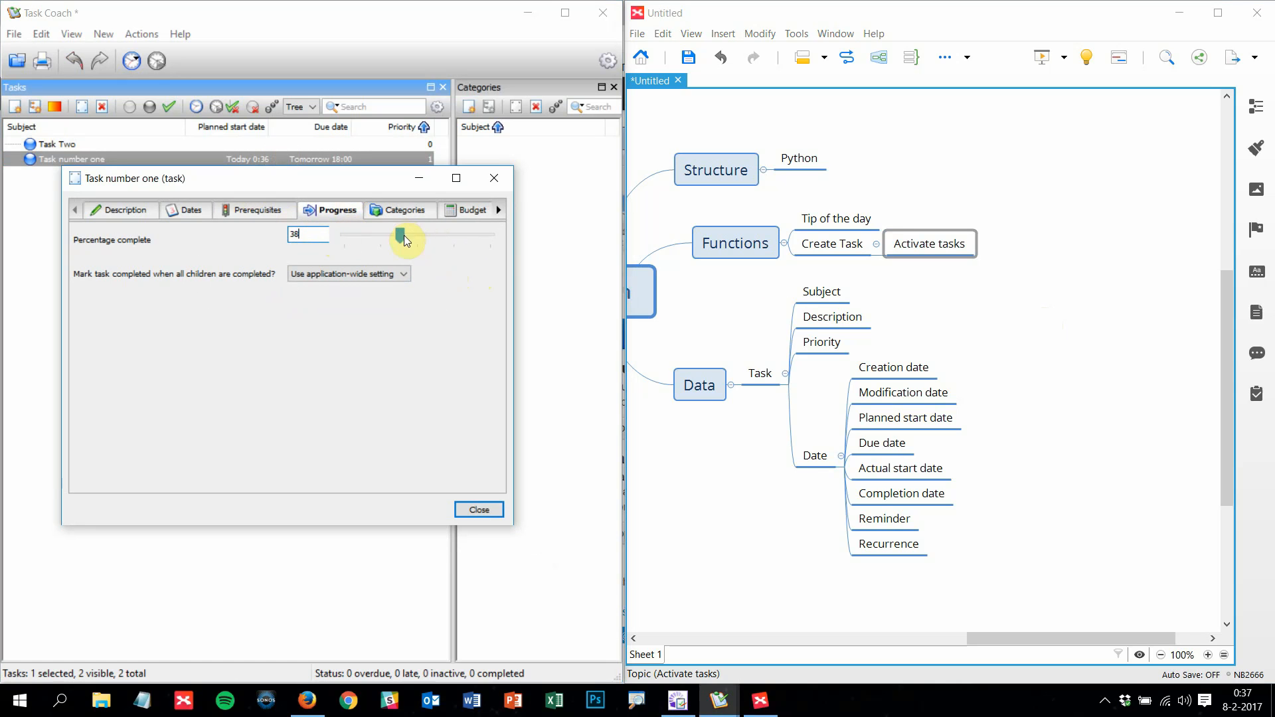
{"action": "left_click_drag", "start_coordinate": [404, 239], "coordinate": [357, 285]}
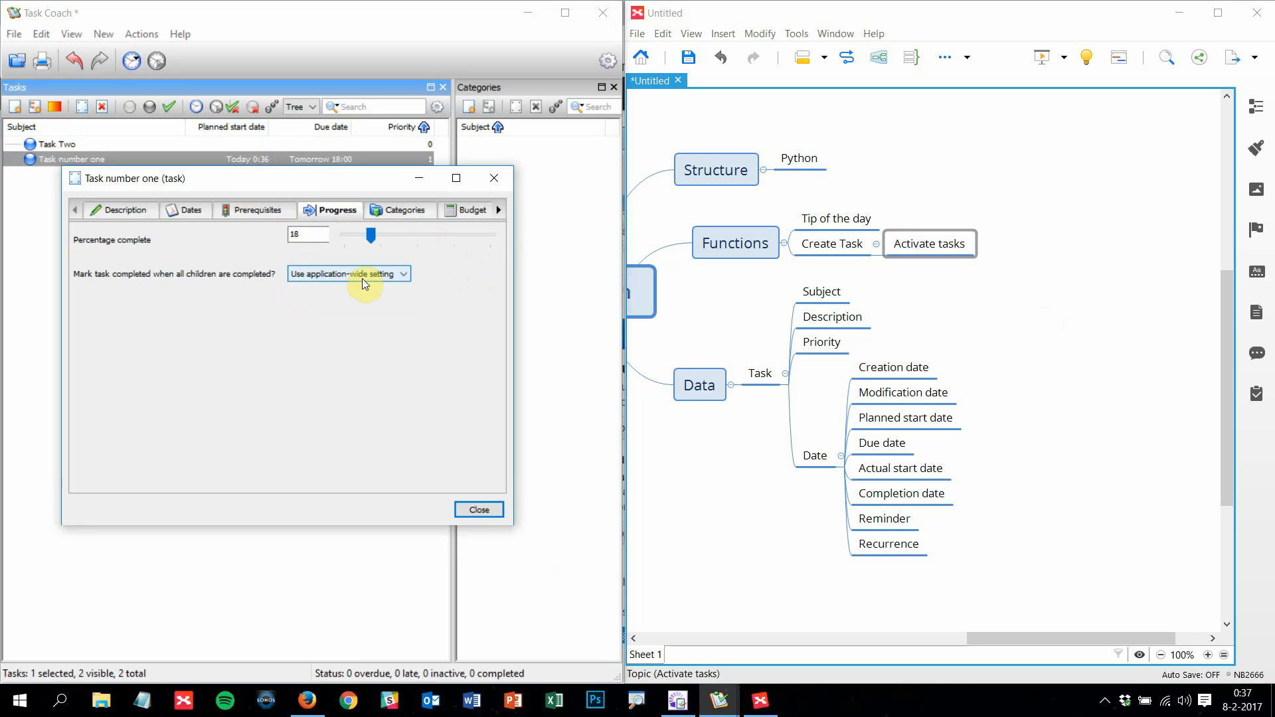
{"action": "left_click", "coordinate": [364, 283]}
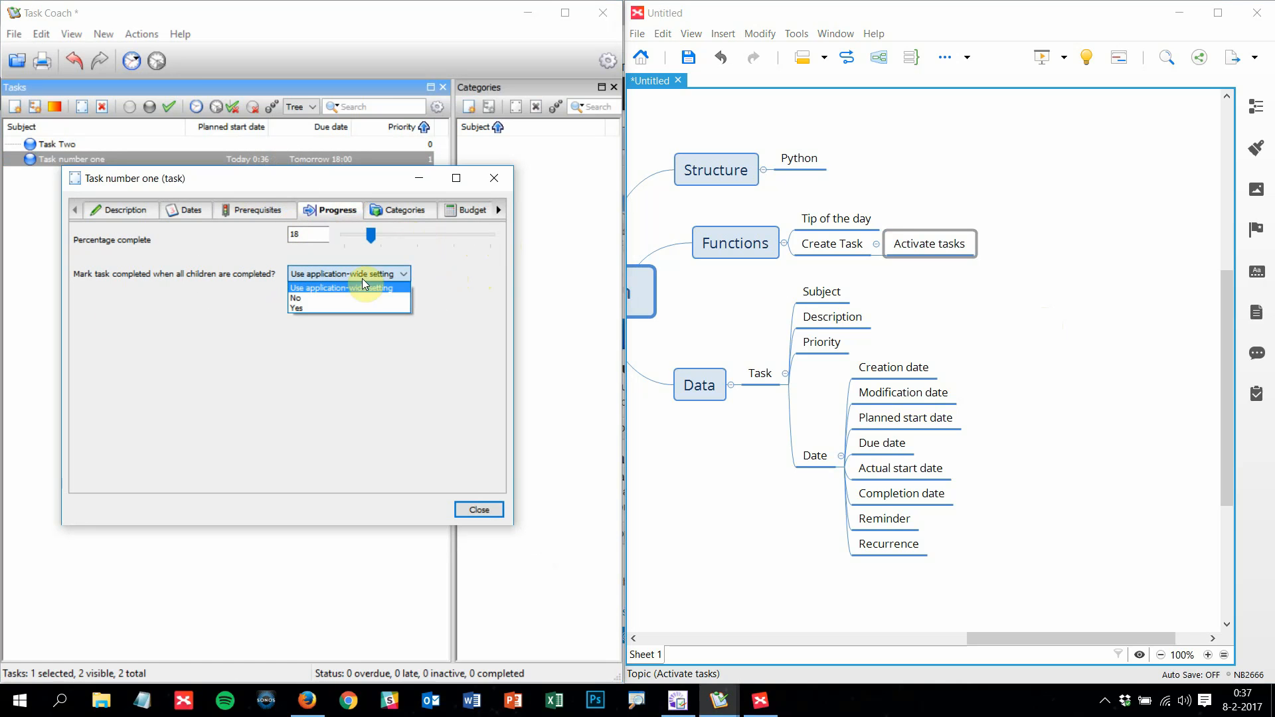
{"action": "left_click", "coordinate": [128, 278]}
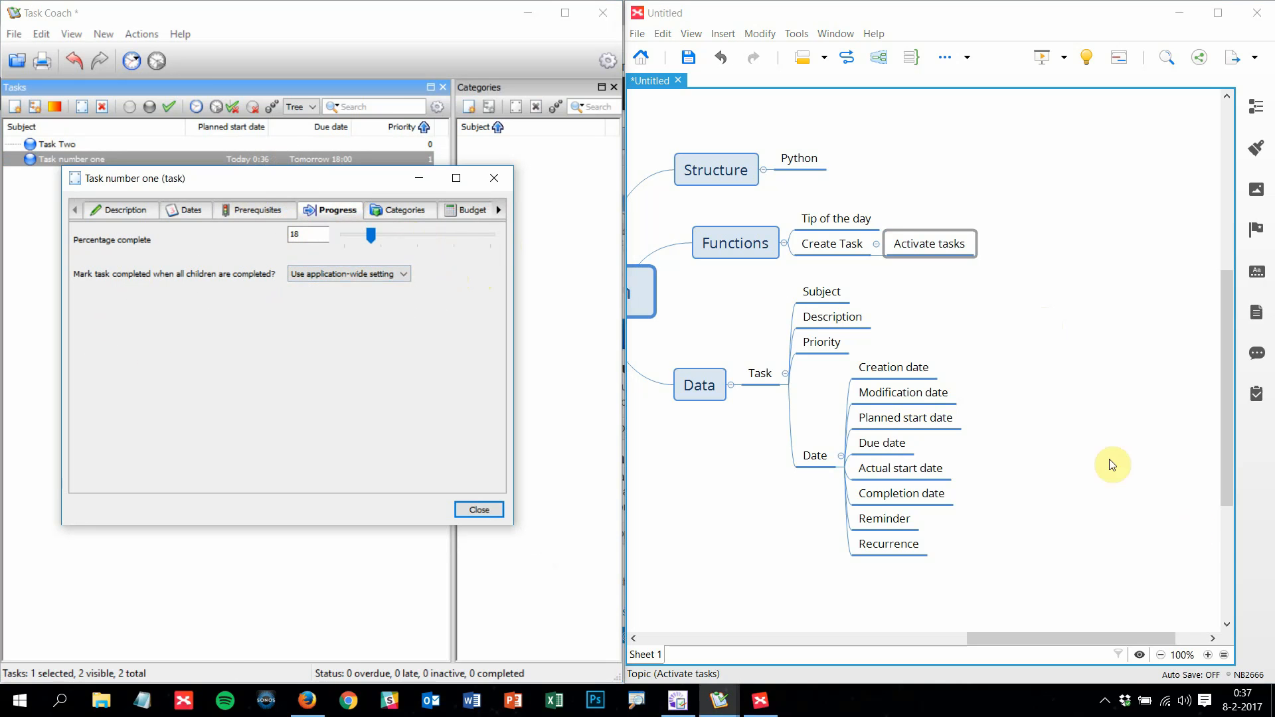
Switch to XMind and add the subtopic "Completion" under "Create Task" in the "Functions" branch
{"action": "left_click", "coordinate": [845, 251]}
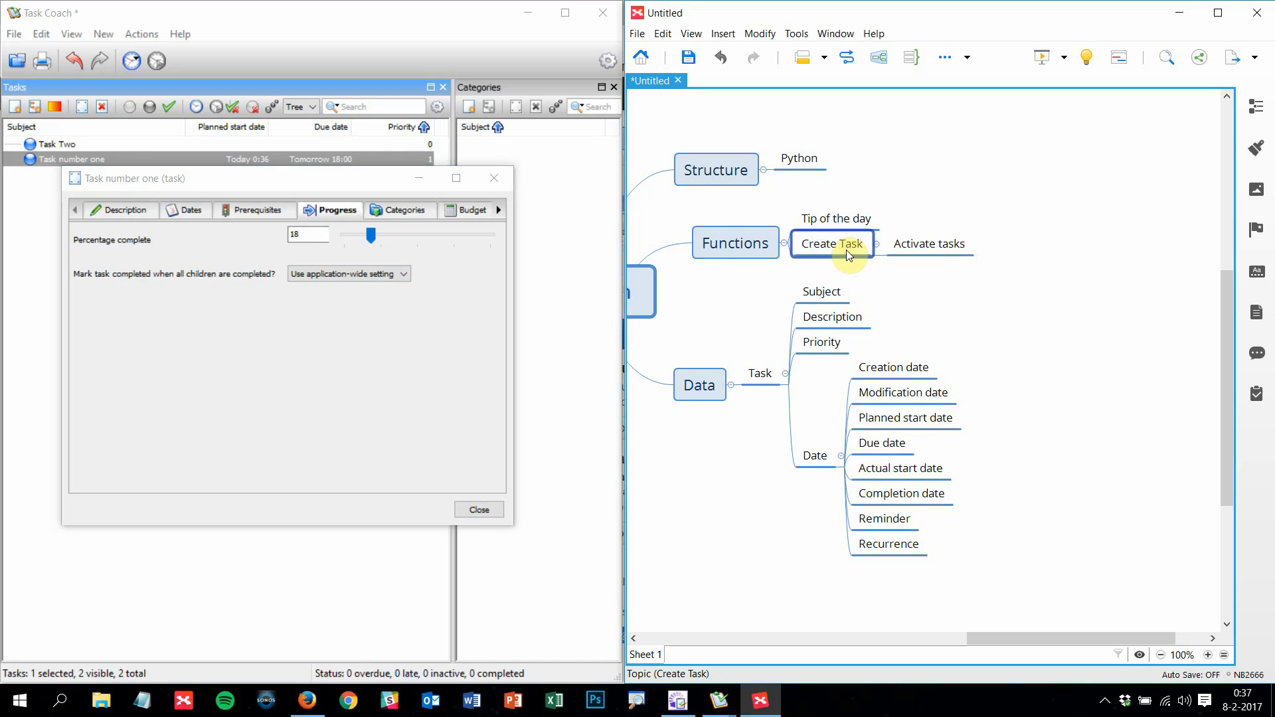
{"action": "key", "text": "Tab"}
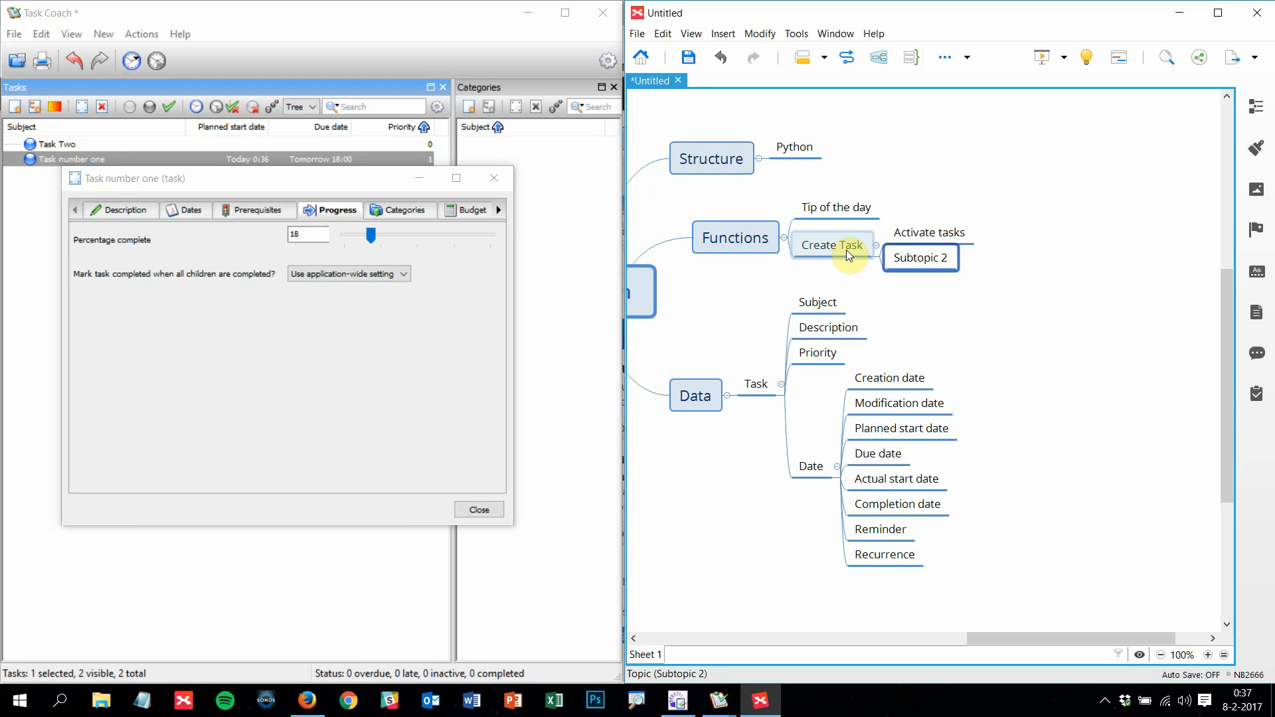
{"action": "type", "text": "COmpletion"}
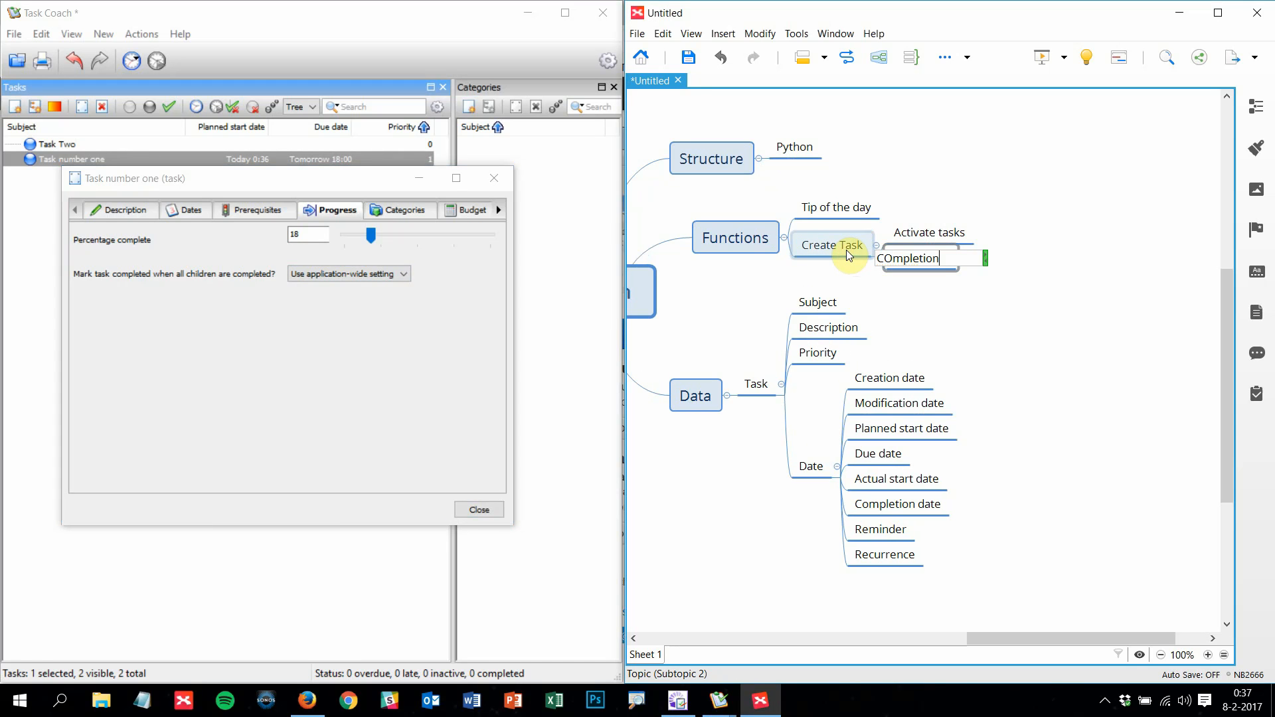
{"action": "key", "text": "BackSpace"}
{"action": "key", "text": "BackSpace"}
{"action": "key", "text": "BackSpace"}
{"action": "key", "text": "BackSpace"}
{"action": "key", "text": "BackSpace"}
{"action": "key", "text": "BackSpace"}
{"action": "key", "text": "BackSpace"}
{"action": "key", "text": "BackSpace"}
{"action": "key", "text": "BackSpace"}
{"action": "type", "text": "ompletion"}
{"action": "key", "text": "Return"}
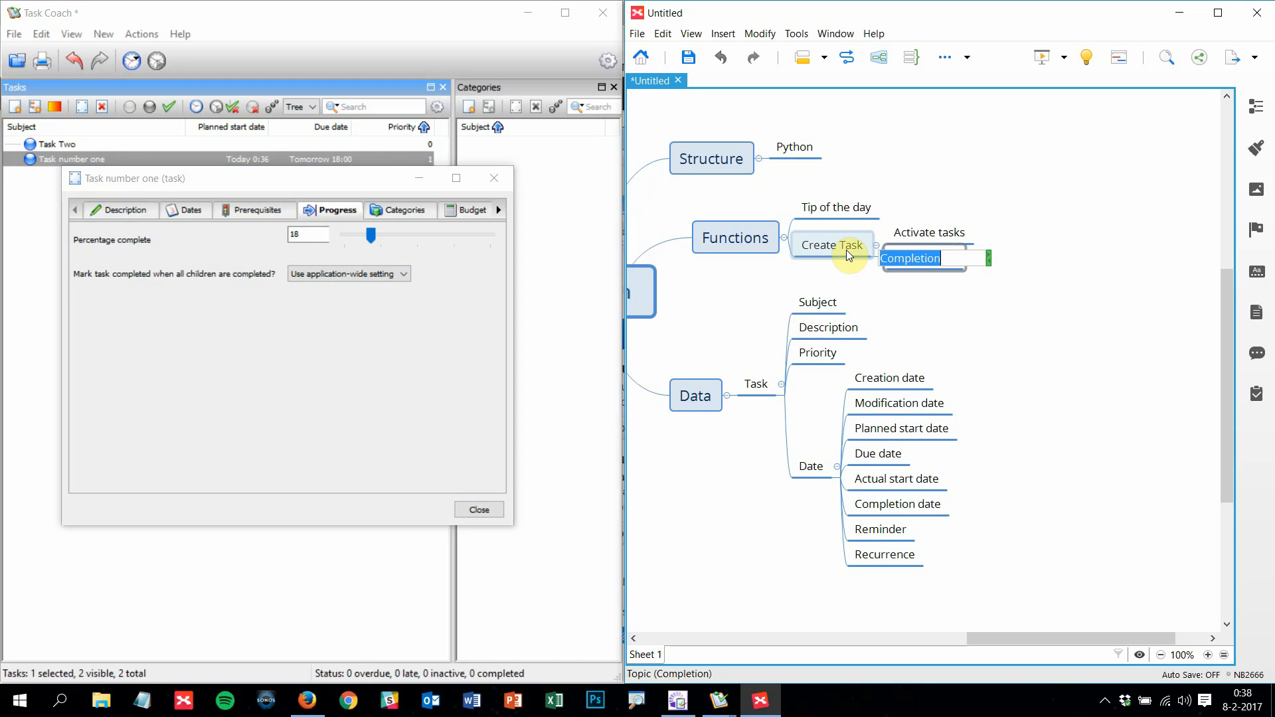
Show the task's categories in Task Coach and add the subtopic "Categories" under "Functions" in XMind
{"action": "left_click", "coordinate": [417, 213]}
{"action": "left_click", "coordinate": [733, 230]}
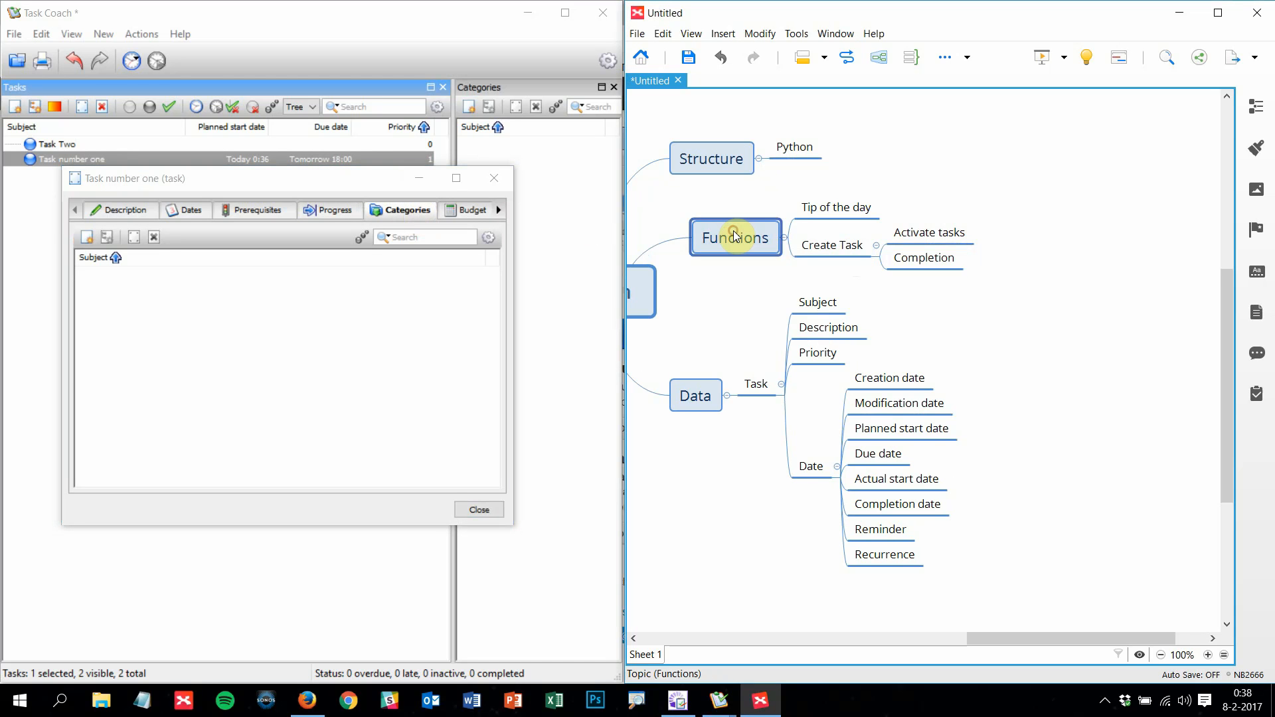
{"action": "key", "text": "Tab"}
{"action": "type", "text": "Categoir"}
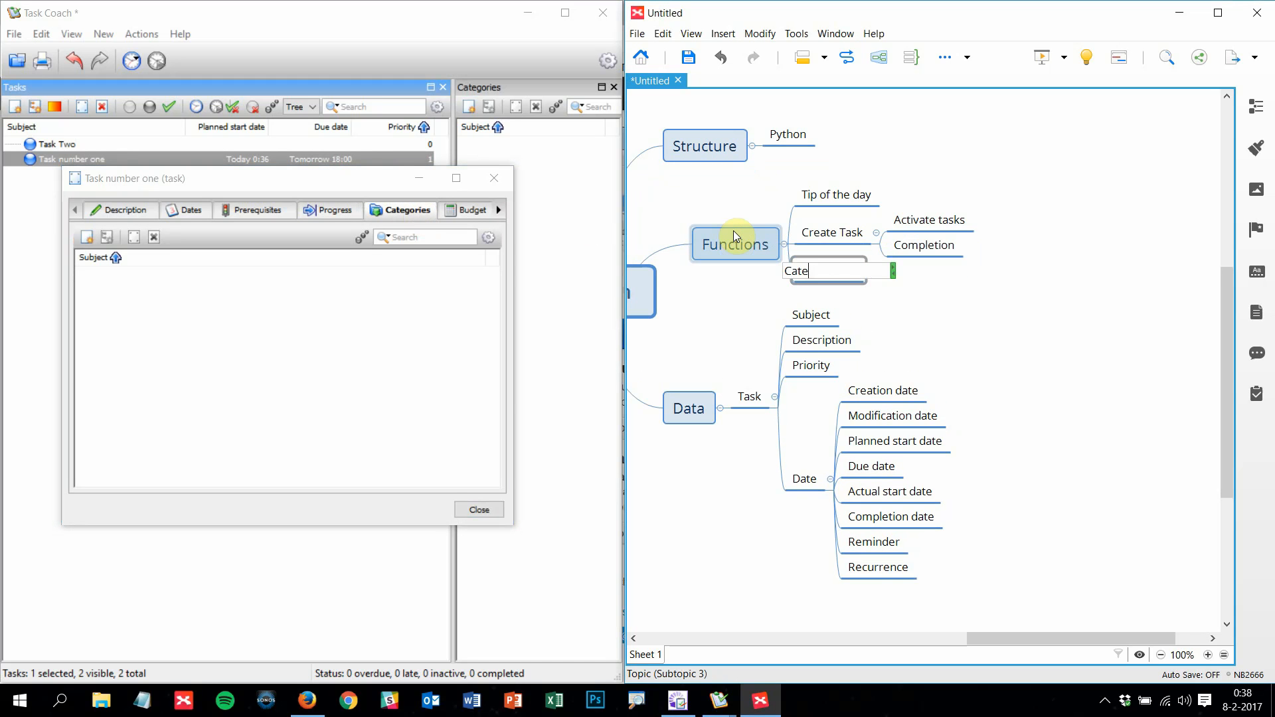
{"action": "key", "text": "BackSpace"}
{"action": "key", "text": "BackSpace"}
{"action": "type", "text": "ries"}
{"action": "key", "text": "Return"}
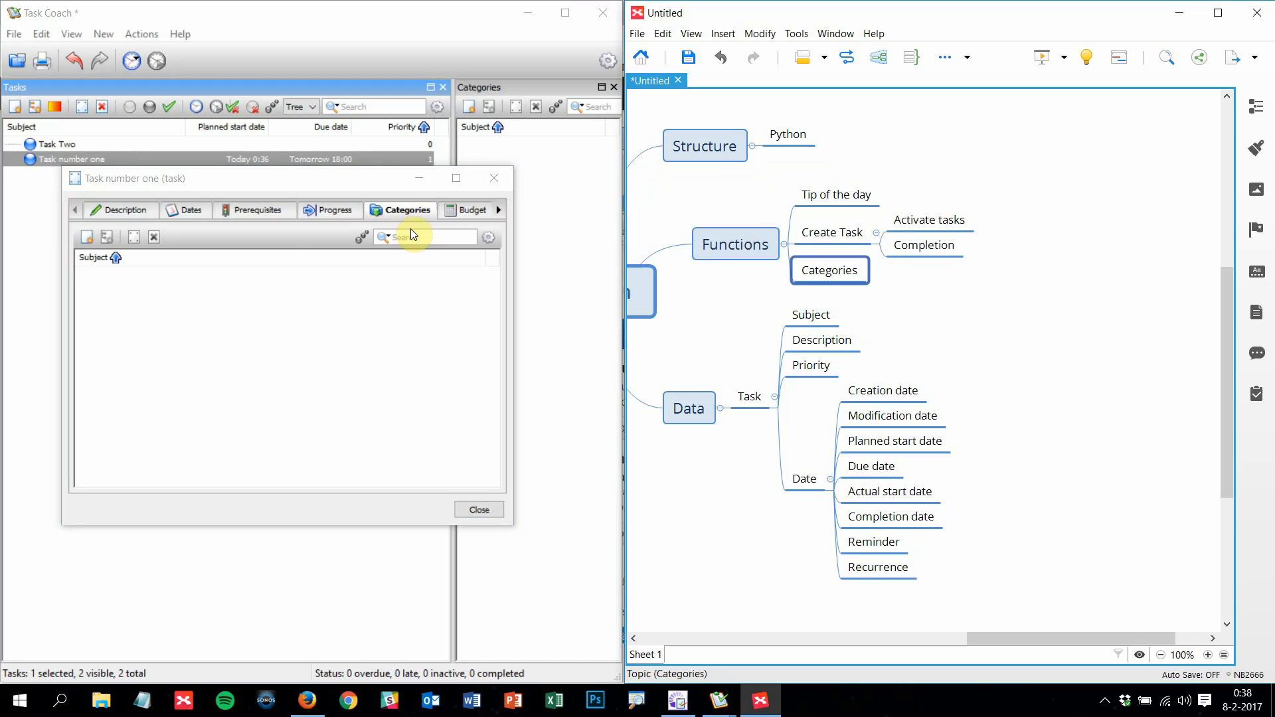
Switch to Task Coach and create the categories "Test category" and "Another category" from the details of "Task number one"
{"action": "left_click", "coordinate": [86, 237]}
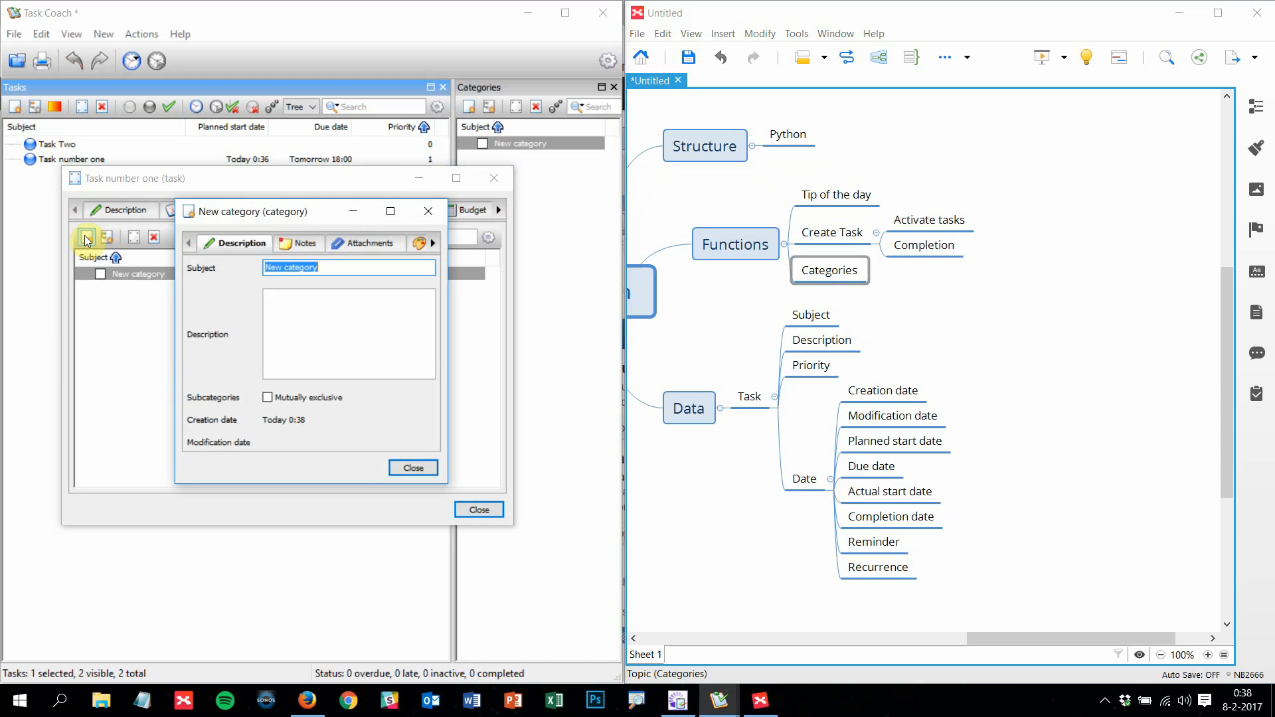
{"action": "type", "text": "Test catego"}
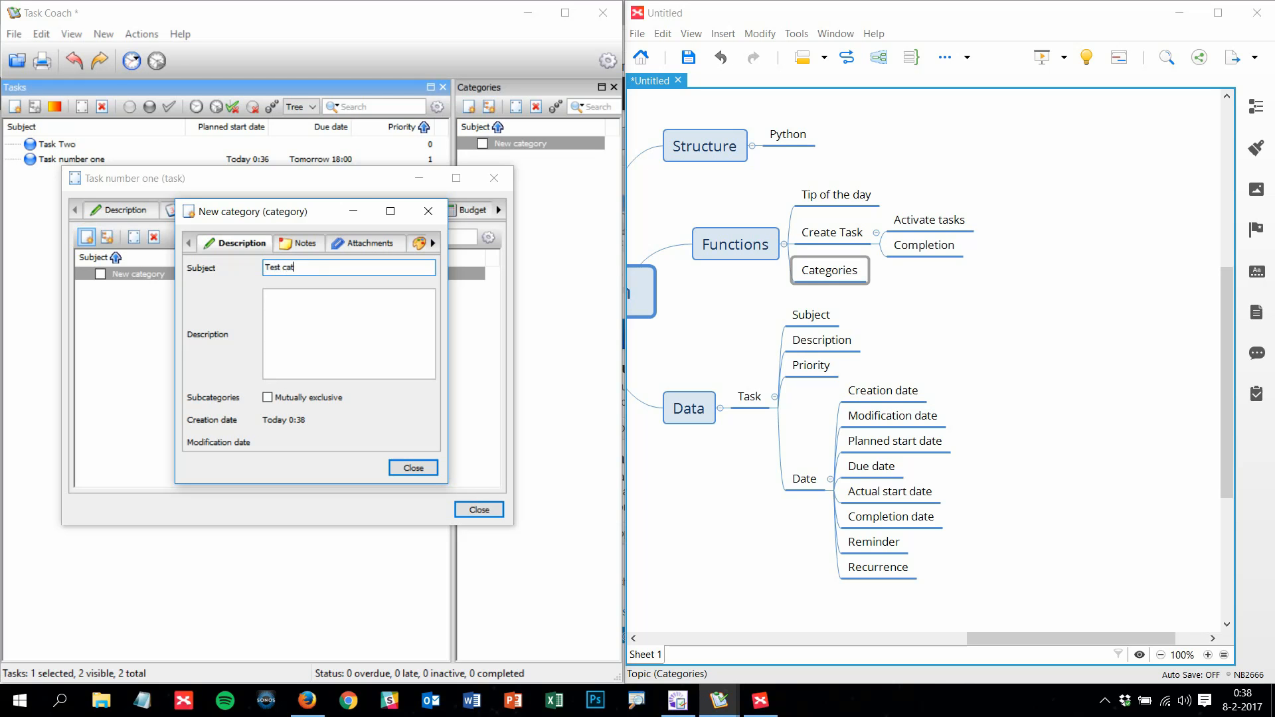
{"action": "key", "text": "Return"}
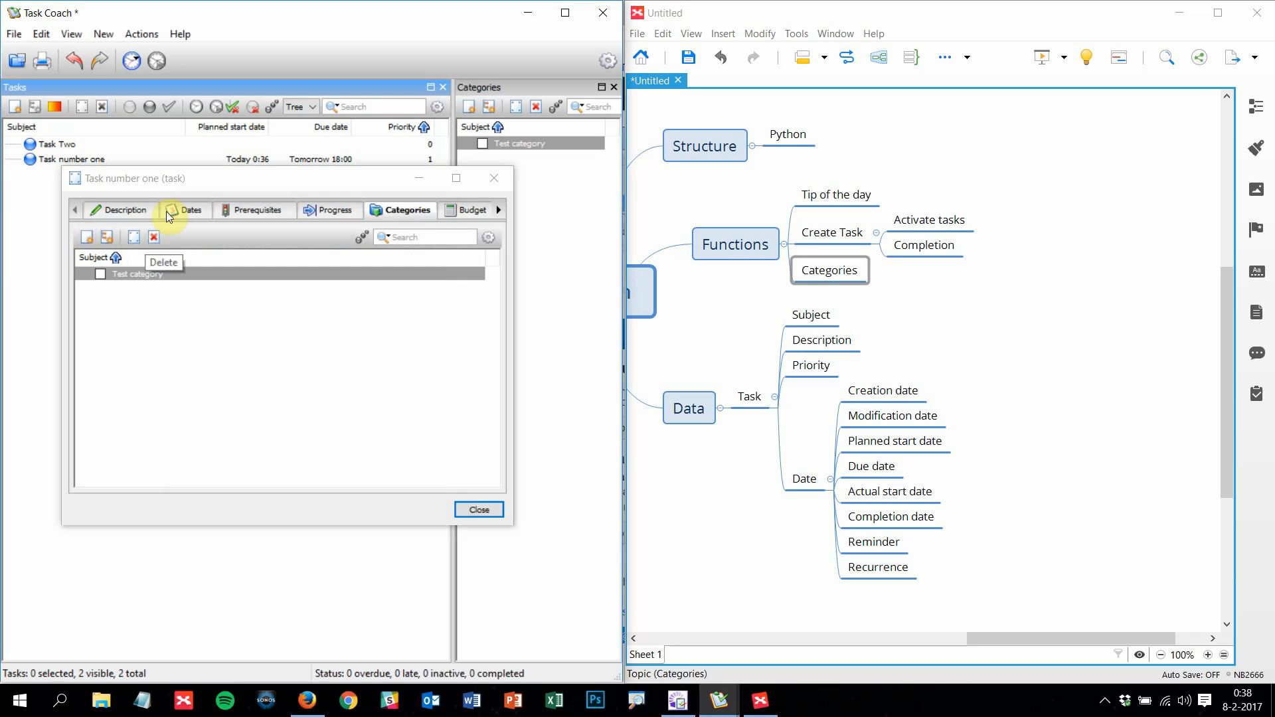
{"action": "left_click", "coordinate": [86, 237]}
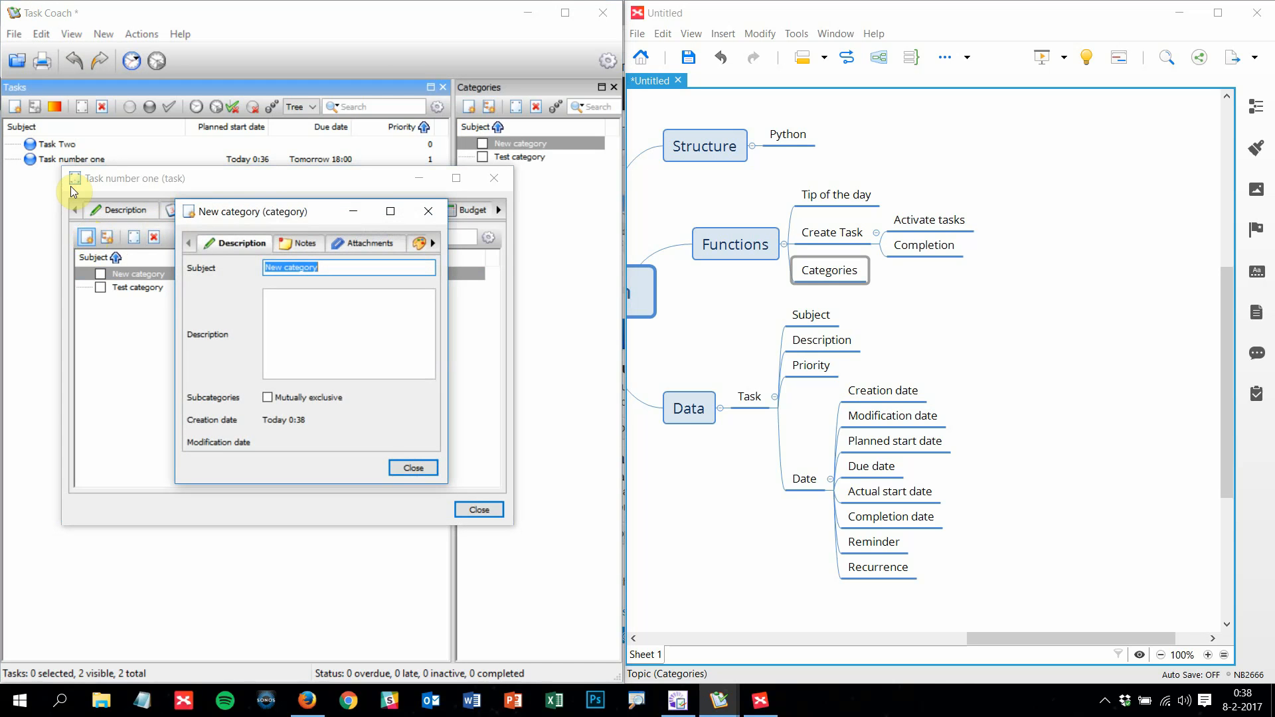
{"action": "type", "text": "Another catego"}
{"action": "key", "text": "Escape"}
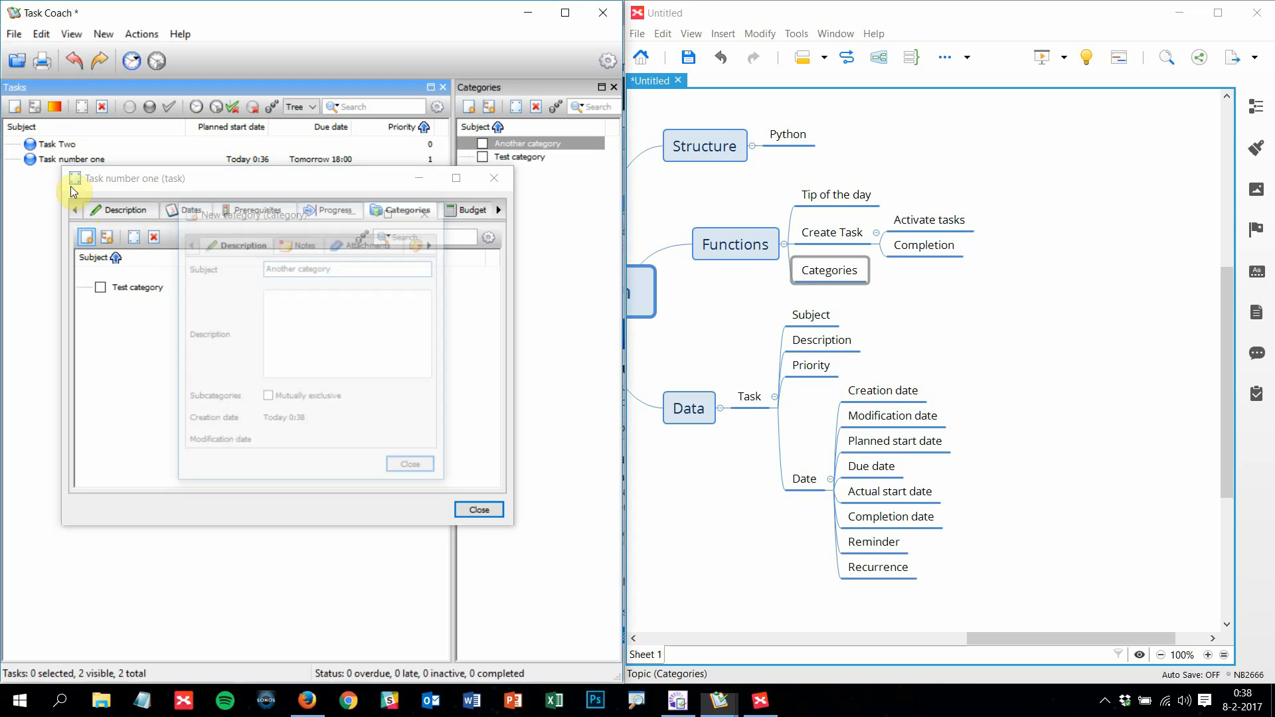
Create a third category named with a person's first name, and assign "Test category" to "Task number one"
{"action": "left_click", "coordinate": [86, 237]}
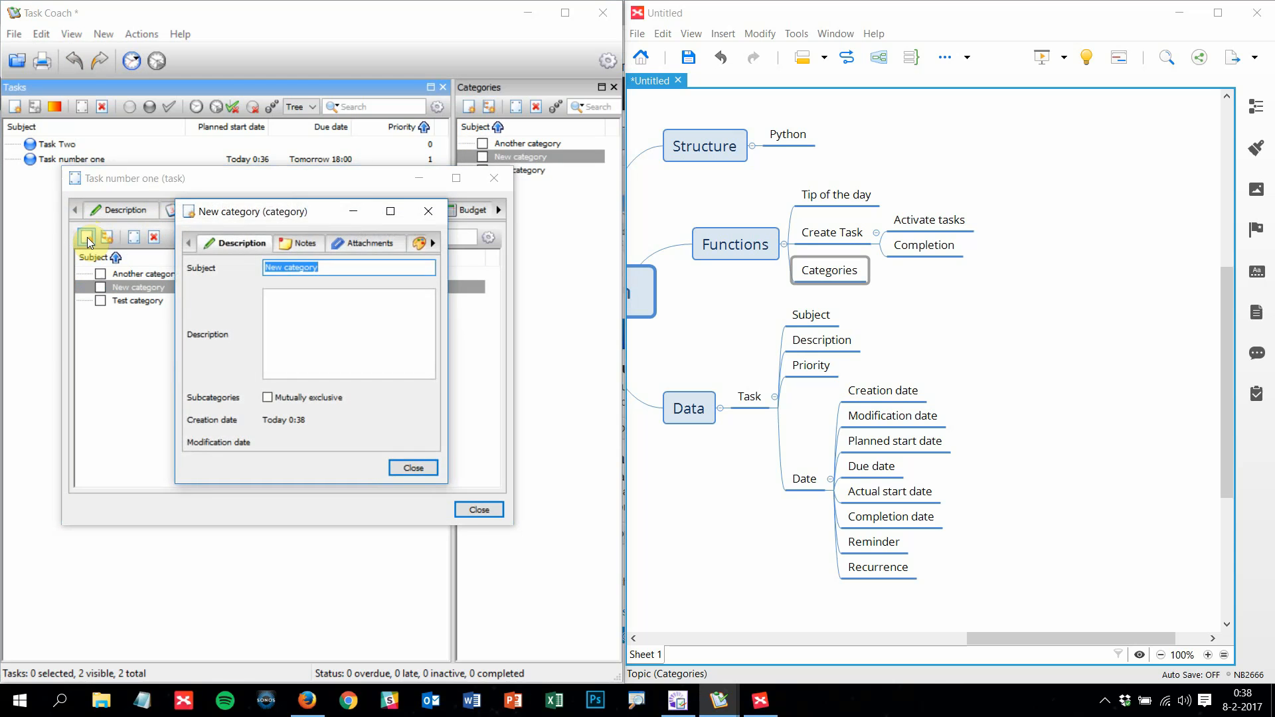
{"action": "type", "text": "Huib"}
{"action": "key", "text": "Escape"}
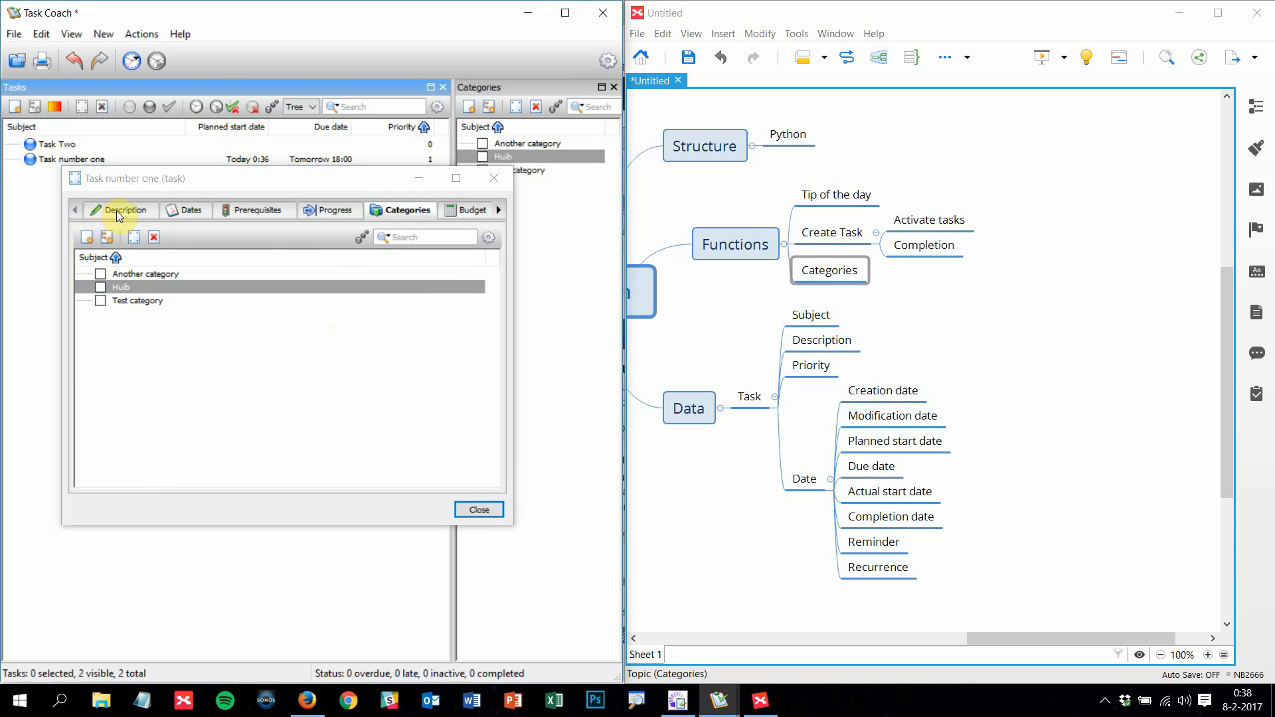
{"action": "left_click", "coordinate": [101, 303]}
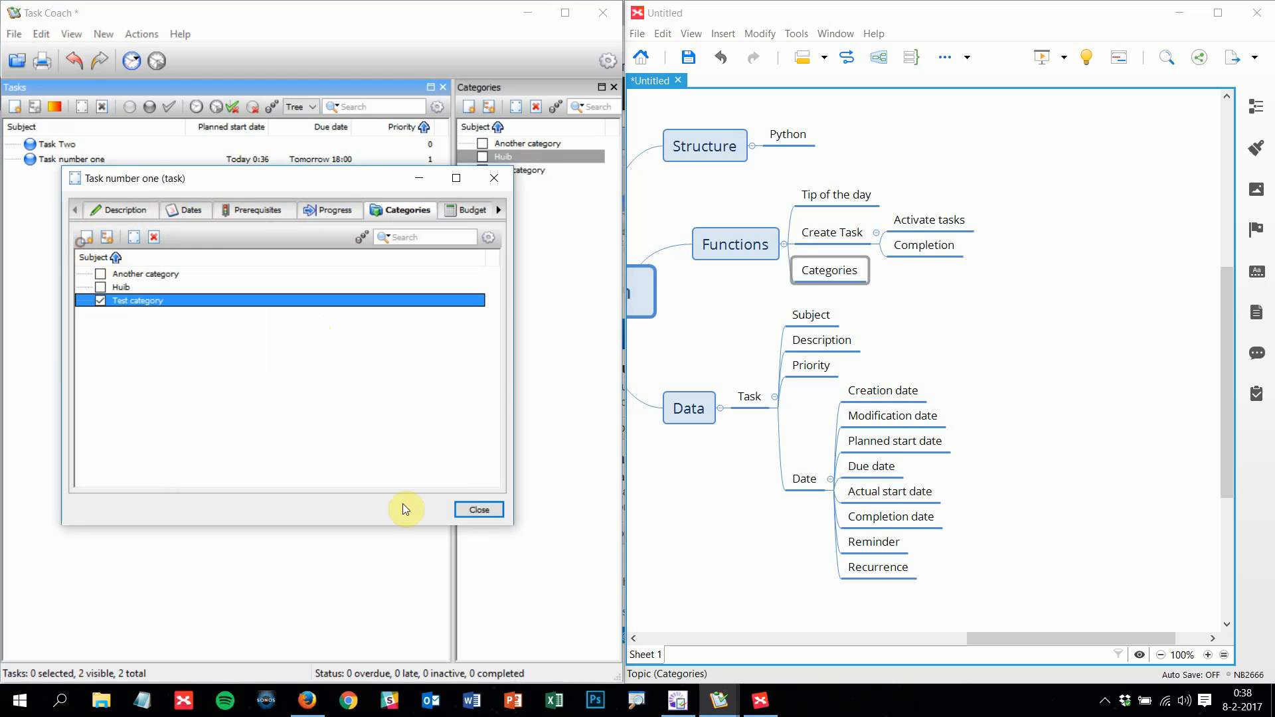
View the budget fields of "Task number one" and add the subtopic "Budget" under "Functions" in XMind
{"action": "left_click", "coordinate": [465, 212]}
{"action": "left_click", "coordinate": [345, 211]}
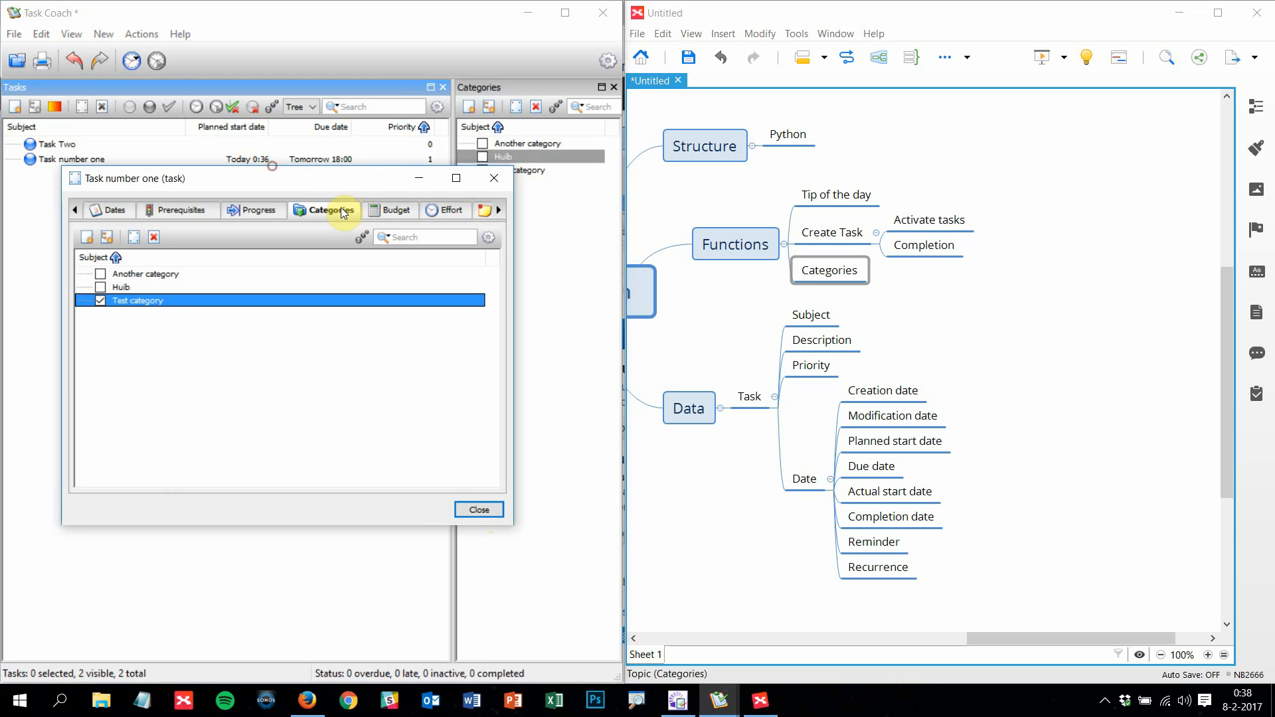
{"action": "left_click", "coordinate": [382, 210]}
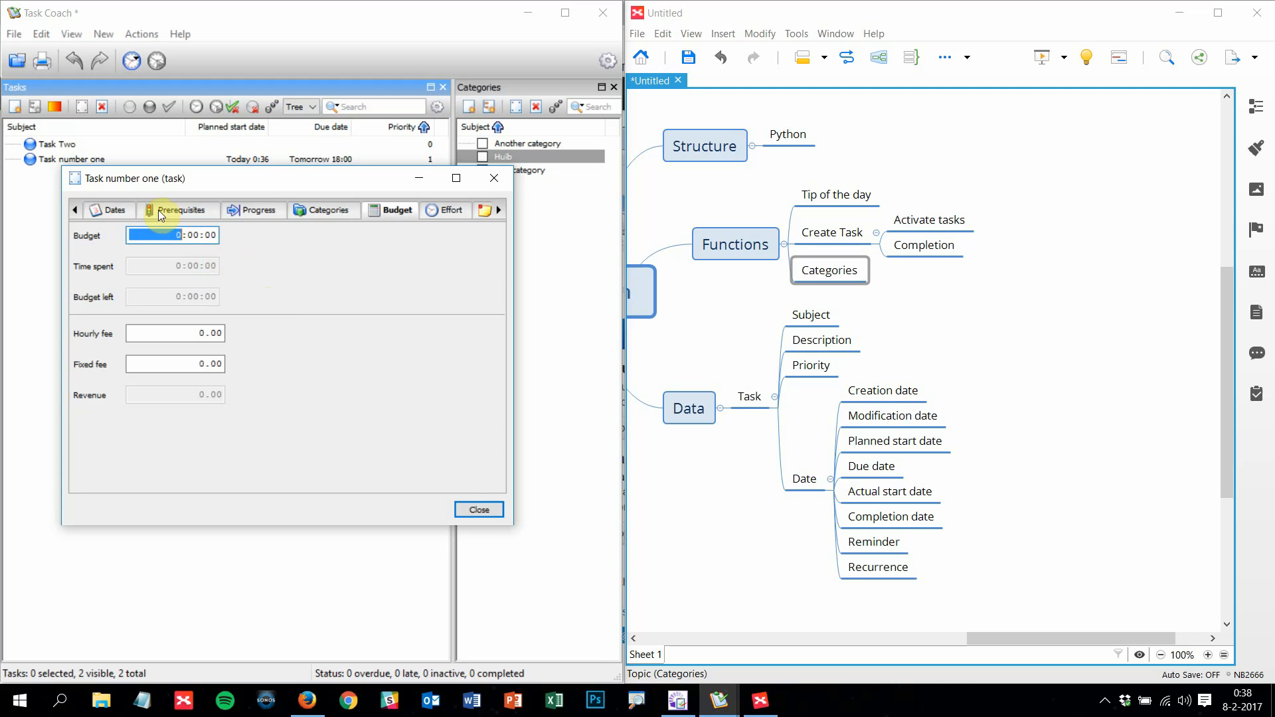
{"action": "left_click", "coordinate": [749, 244]}
{"action": "key", "text": "Tab"}
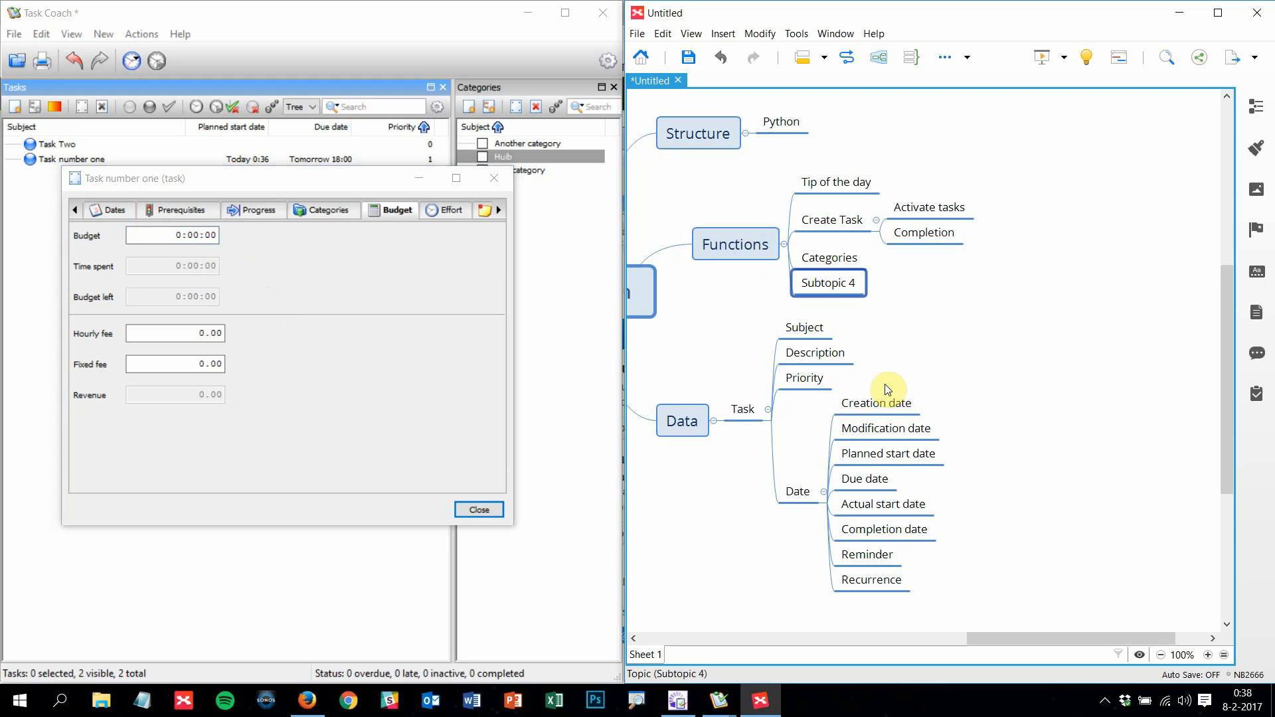
{"action": "type", "text": "Budget"}
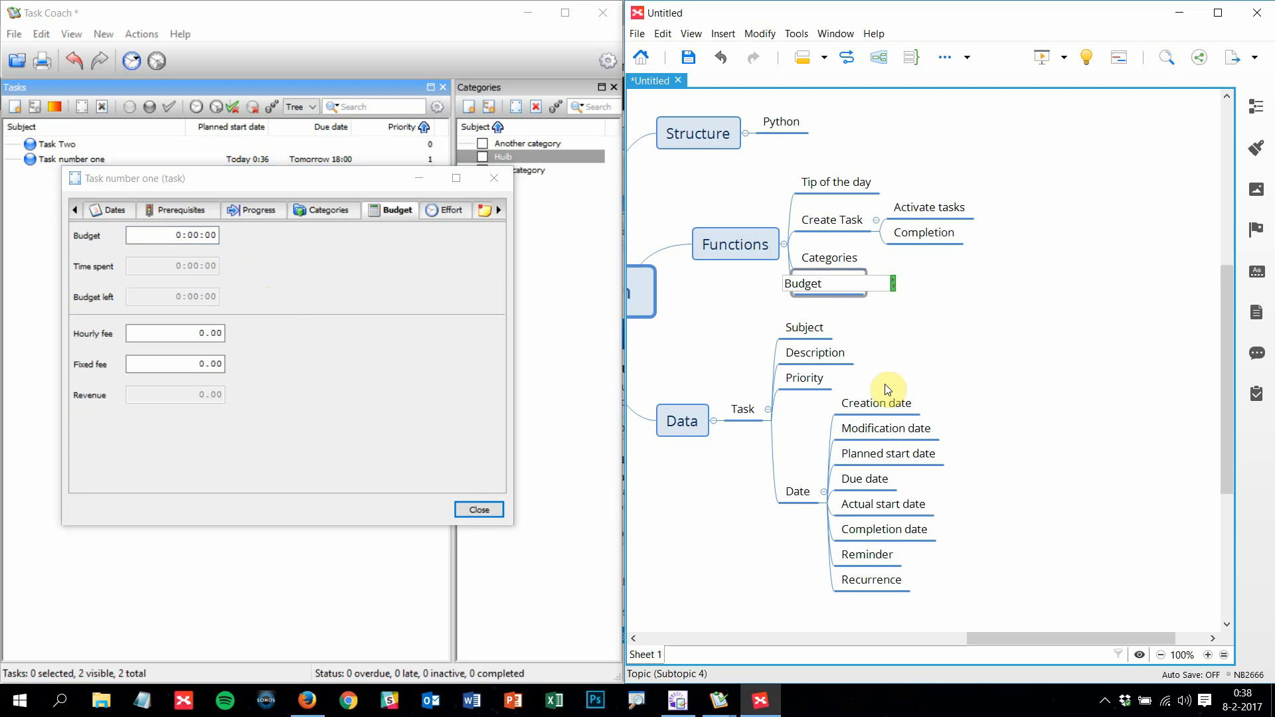
{"action": "key", "text": "Return"}
In Task Coach, show the effort of "Task number one" per day and add a new effort entry, leaving its tracking running
{"action": "left_click", "coordinate": [456, 215]}
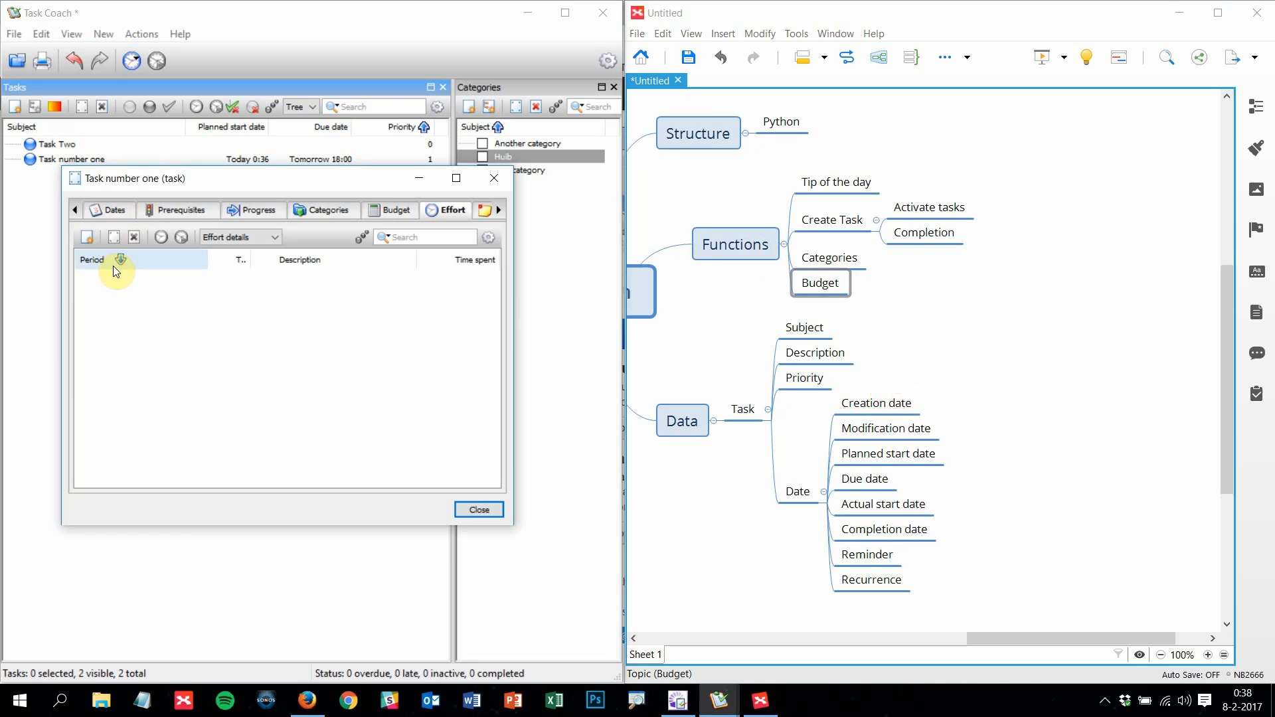
{"action": "left_click", "coordinate": [257, 233]}
{"action": "left_click", "coordinate": [226, 259]}
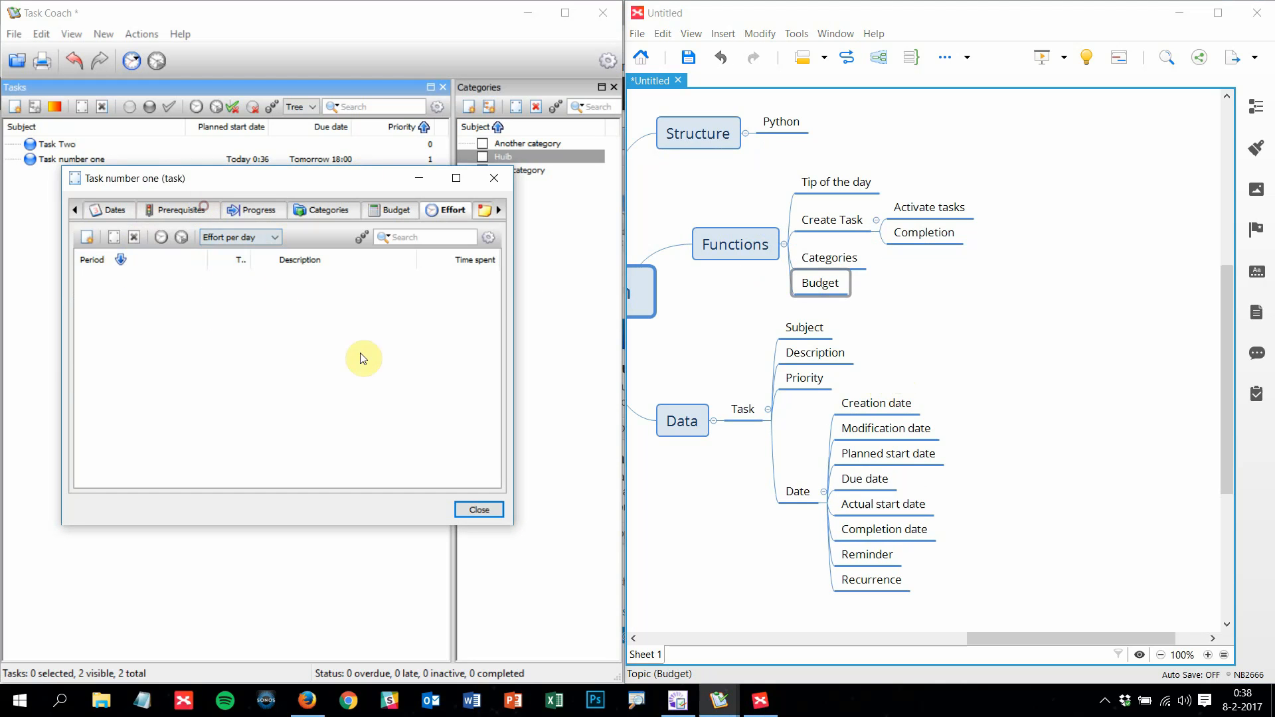
{"action": "left_click", "coordinate": [136, 263]}
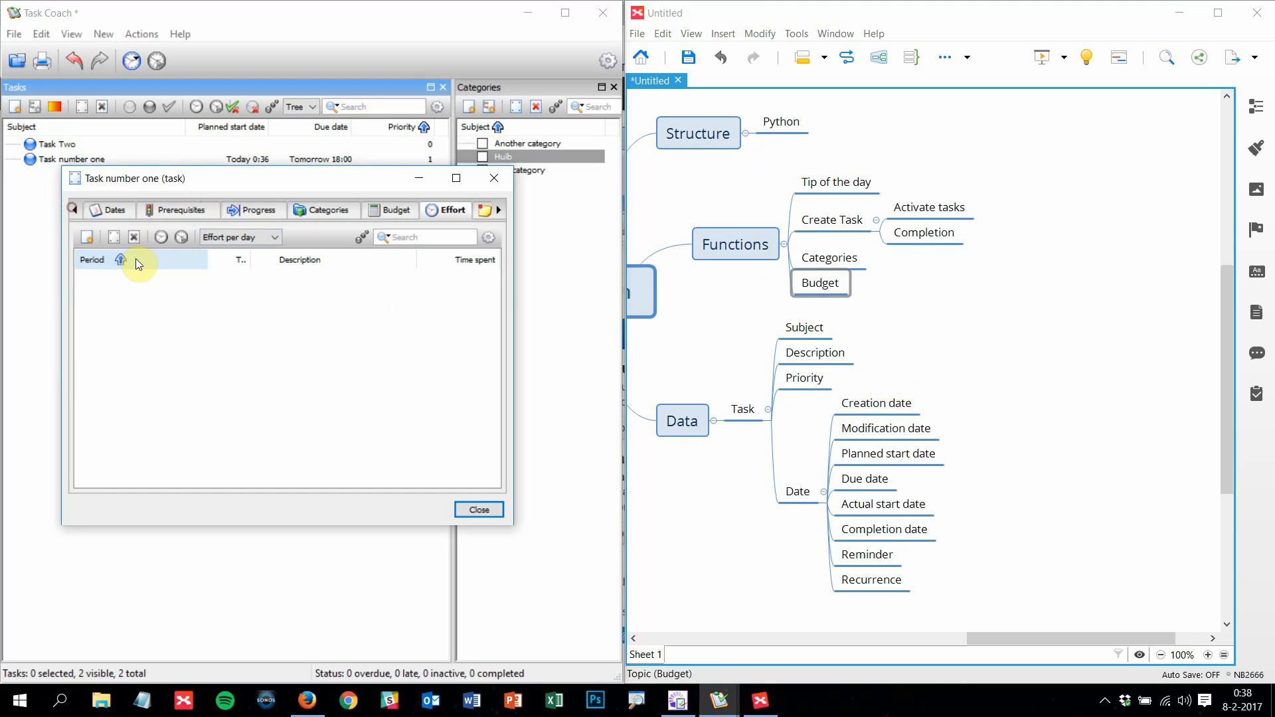
{"action": "left_click", "coordinate": [87, 238]}
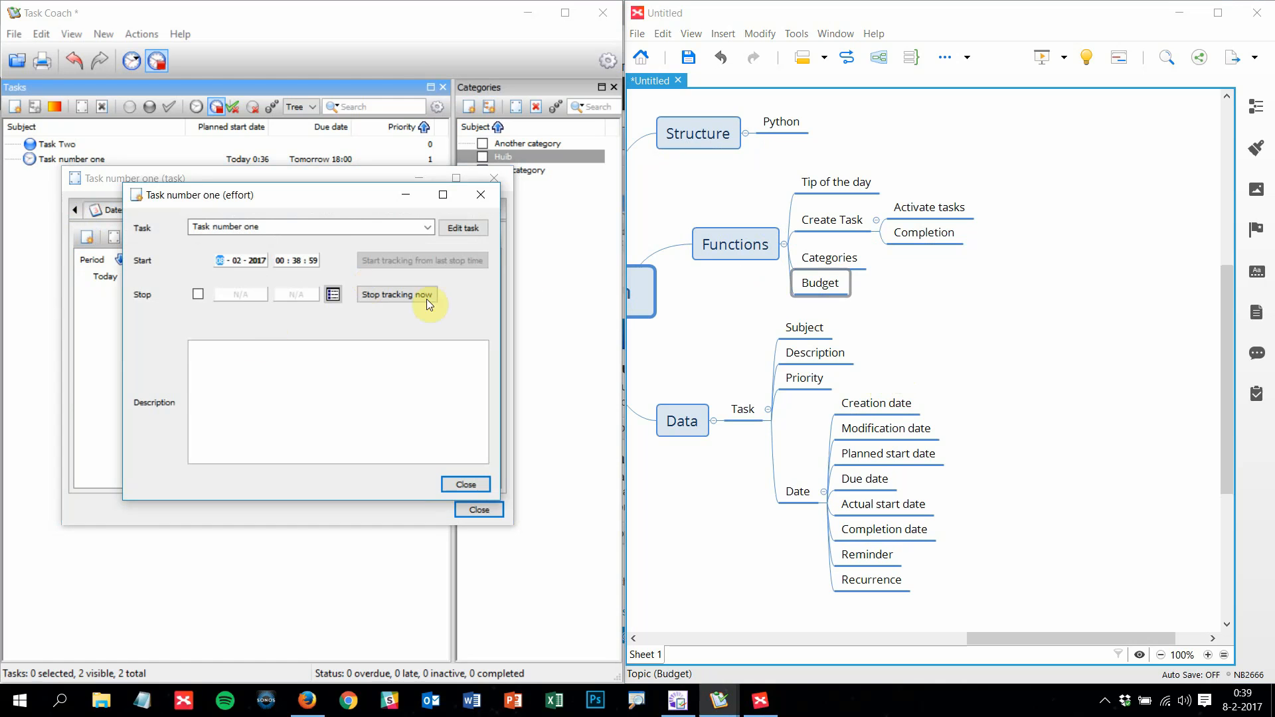
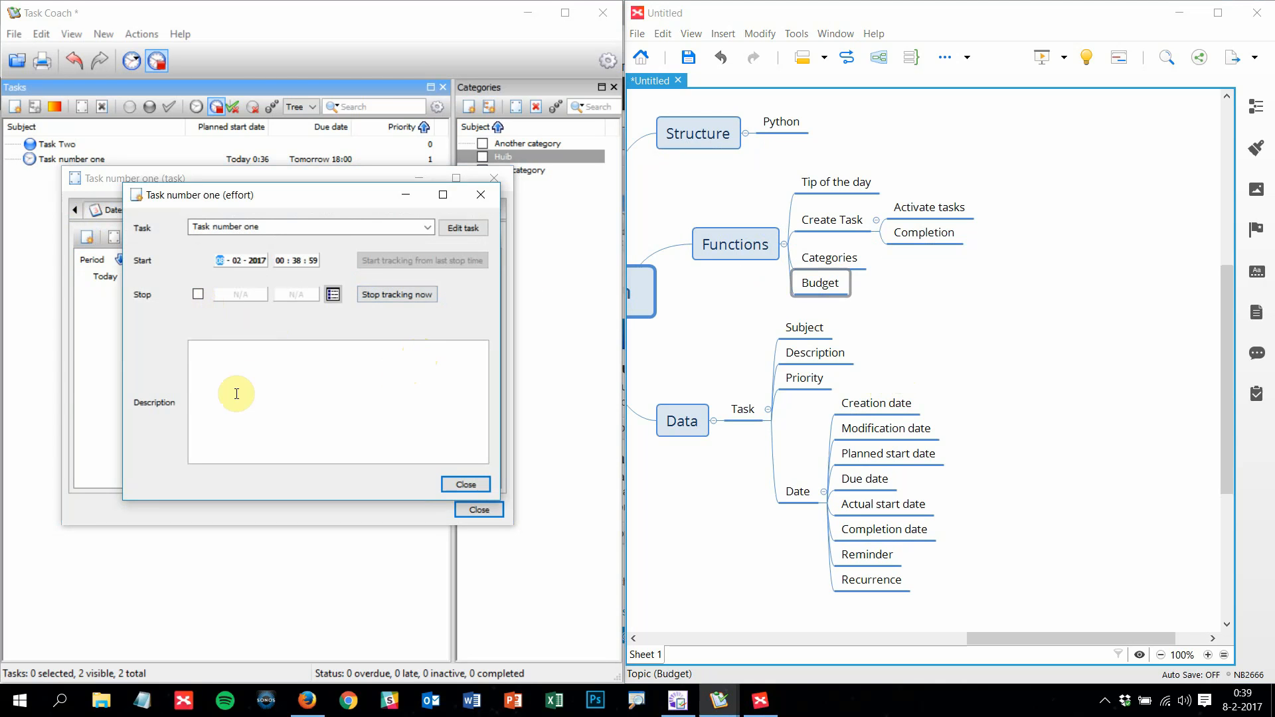
{"action": "left_click", "coordinate": [467, 484]}
Switch to XMind and add the subtopic "How does effort work?" under "Question" in the "Test" branch
{"action": "left_click_drag", "start_coordinate": [1062, 643], "coordinate": [867, 642]}
{"action": "left_click", "coordinate": [934, 144]}
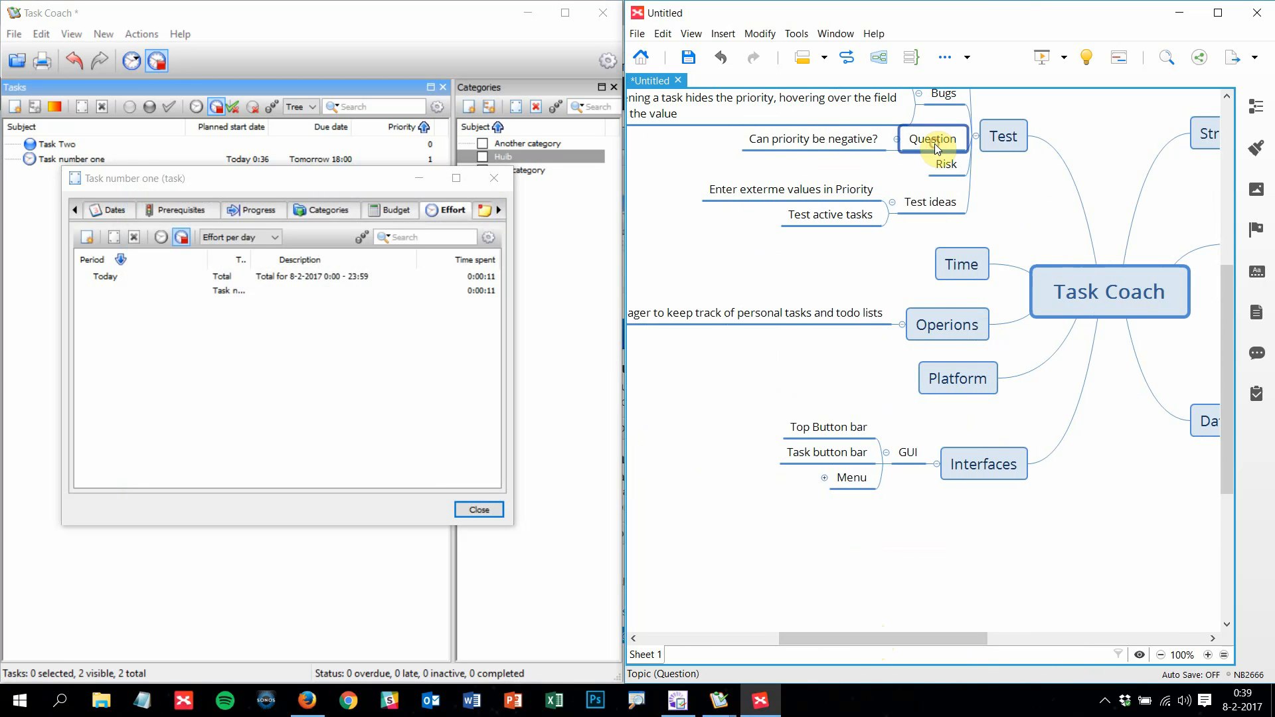
{"action": "key", "text": "Tab"}
{"action": "type", "text": "Howe d"}
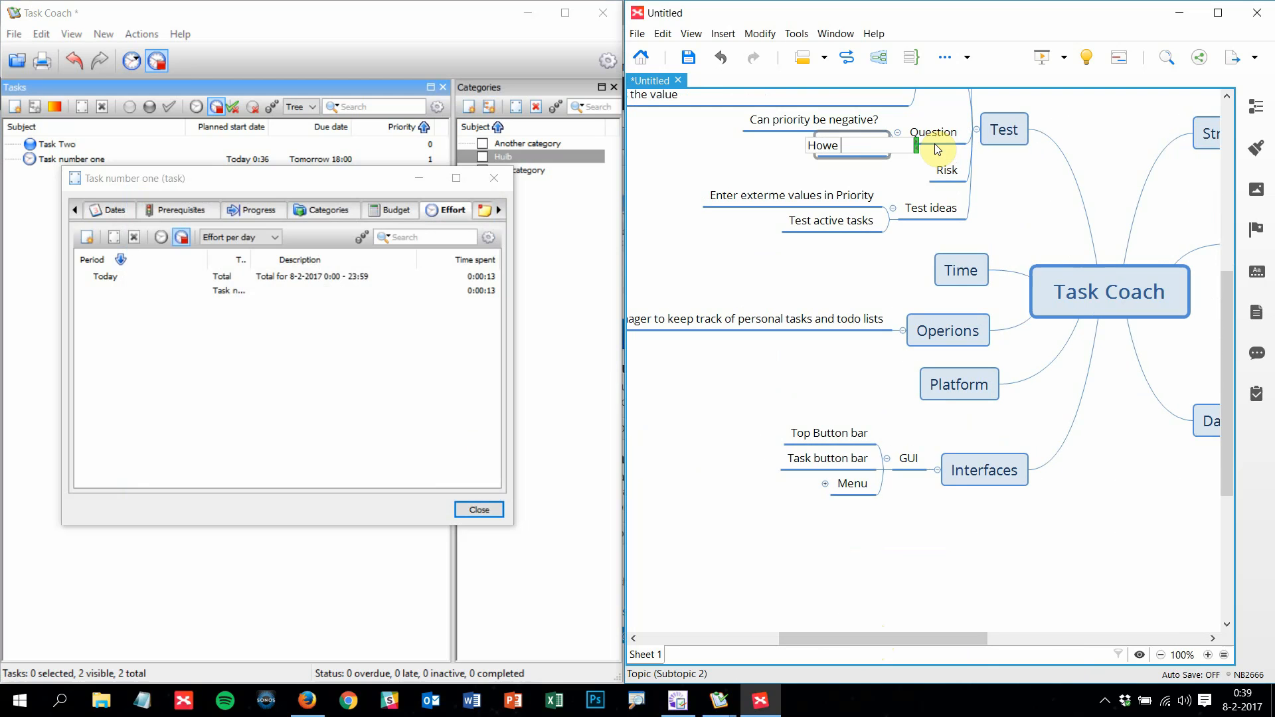
{"action": "key", "text": "BackSpace"}
{"action": "key", "text": "BackSpace"}
{"action": "key", "text": "BackSpace"}
{"action": "type", "text": "does effort work?"}
{"action": "key", "text": "Return"}
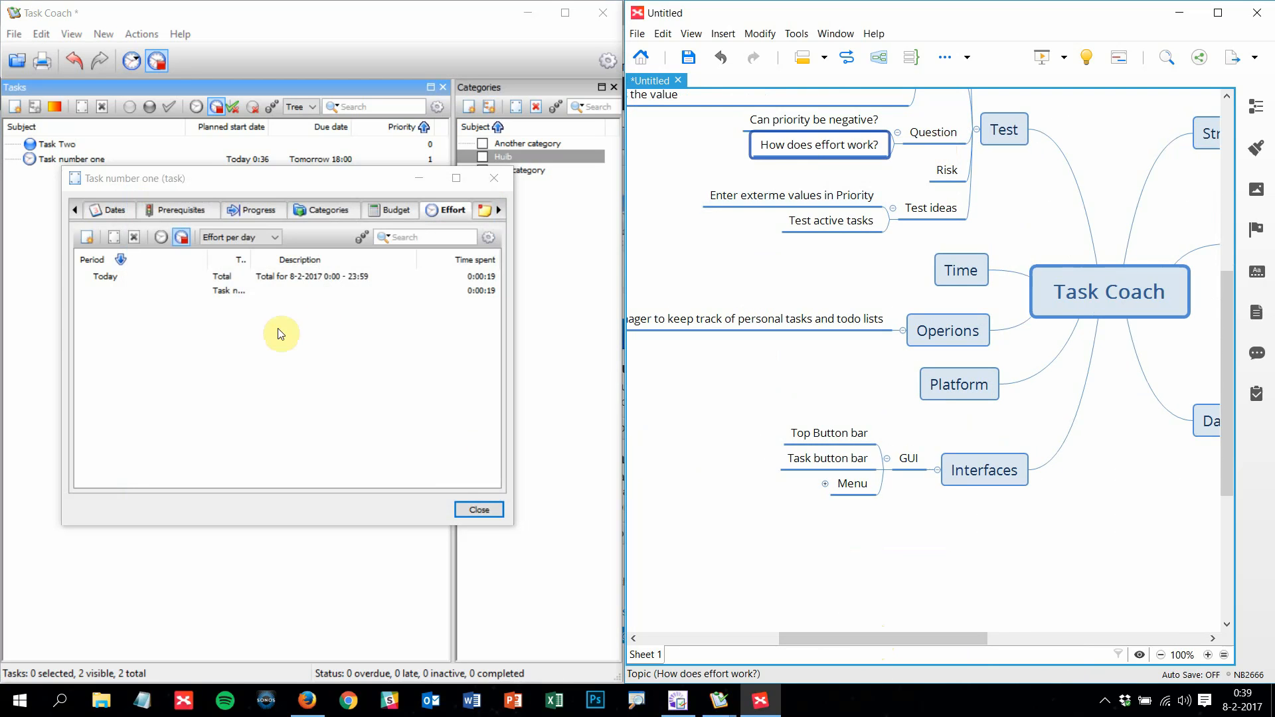
In Task Coach, add the note "Notes to task one" to "Task number one" and widen the note list's Subject column
{"action": "left_click", "coordinate": [487, 212]}
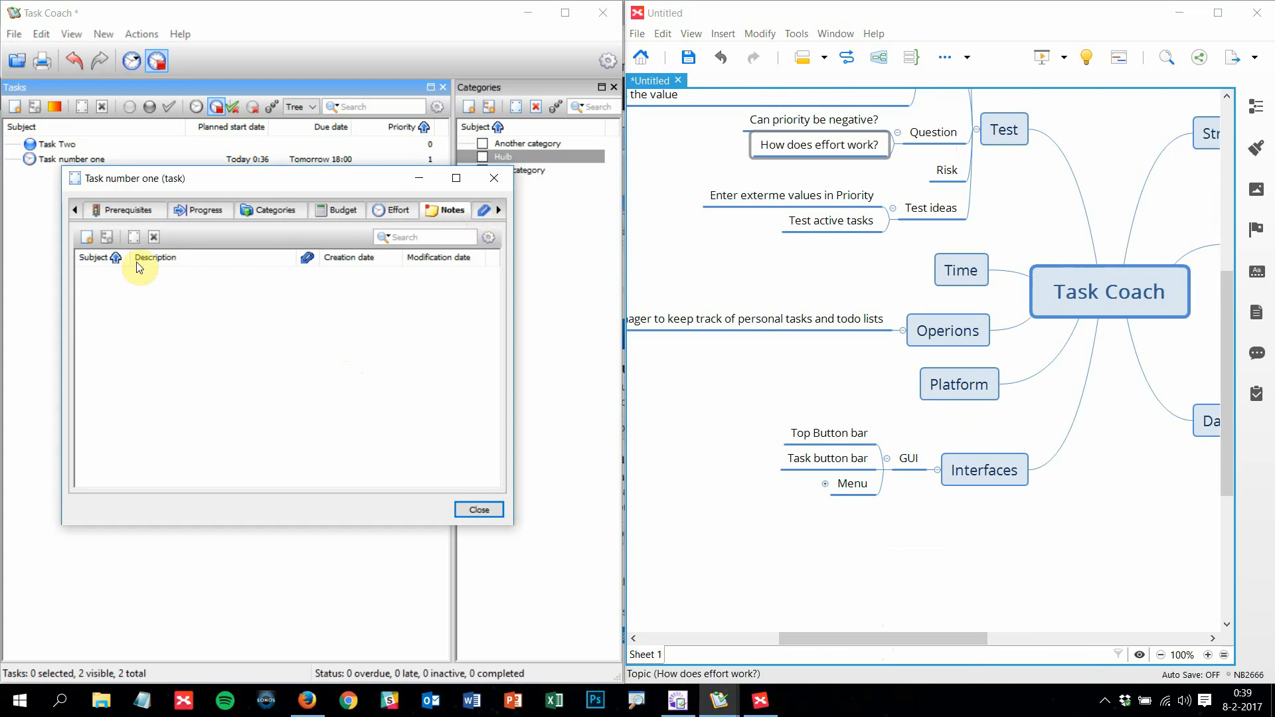
{"action": "double_click", "coordinate": [233, 337]}
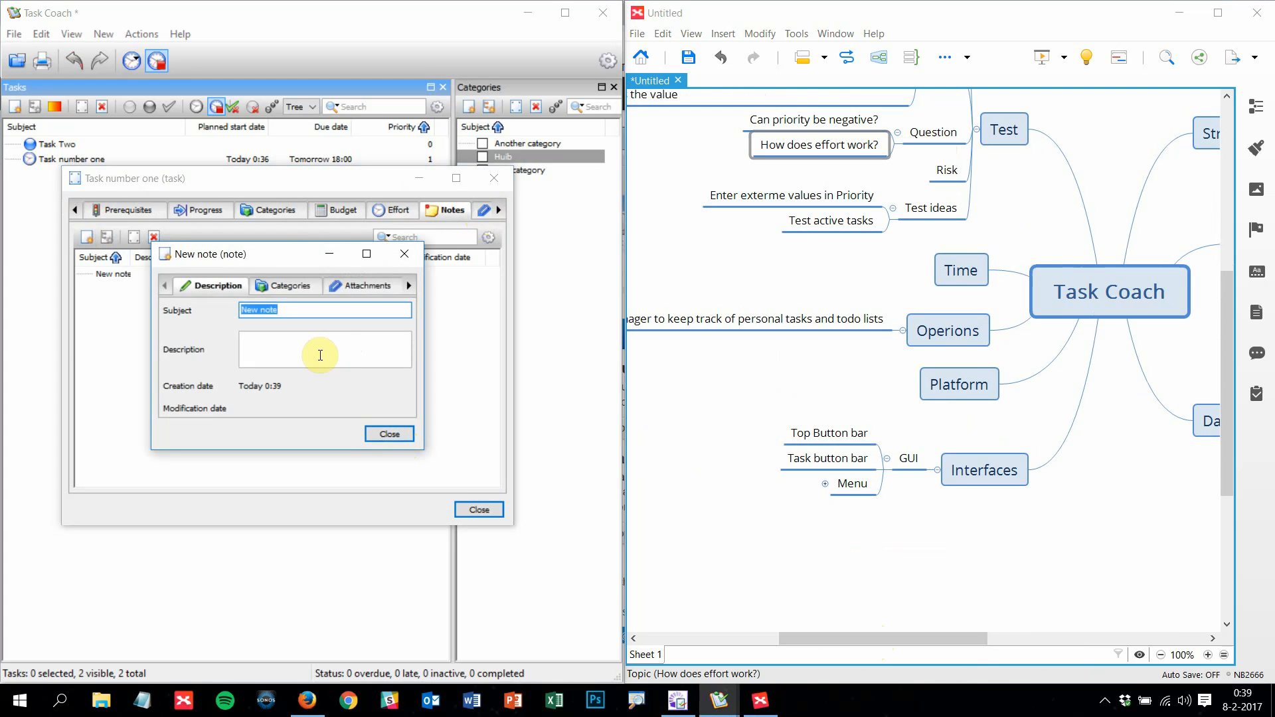
{"action": "type", "text": "Notes to task one"}
{"action": "key", "text": "Return"}
{"action": "left_click", "coordinate": [127, 275]}
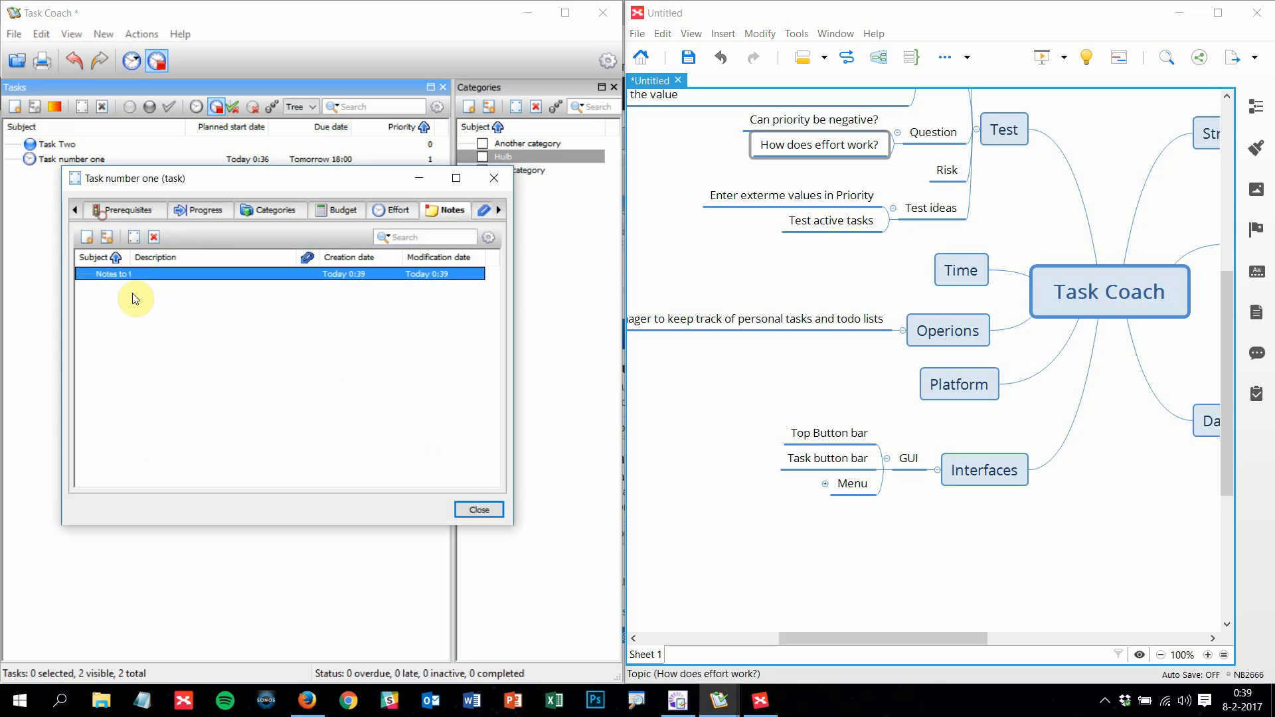
{"action": "left_click_drag", "start_coordinate": [131, 258], "coordinate": [215, 257]}
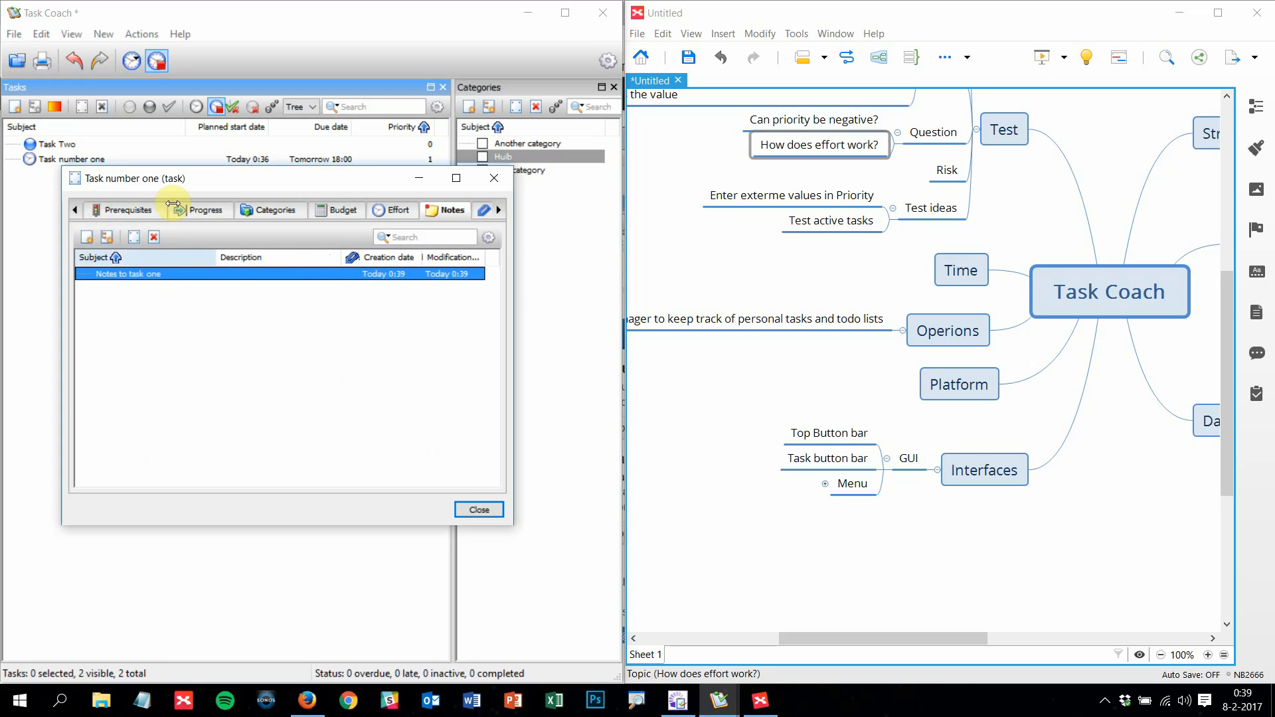
{"action": "left_click_drag", "start_coordinate": [329, 182], "coordinate": [327, 182]}
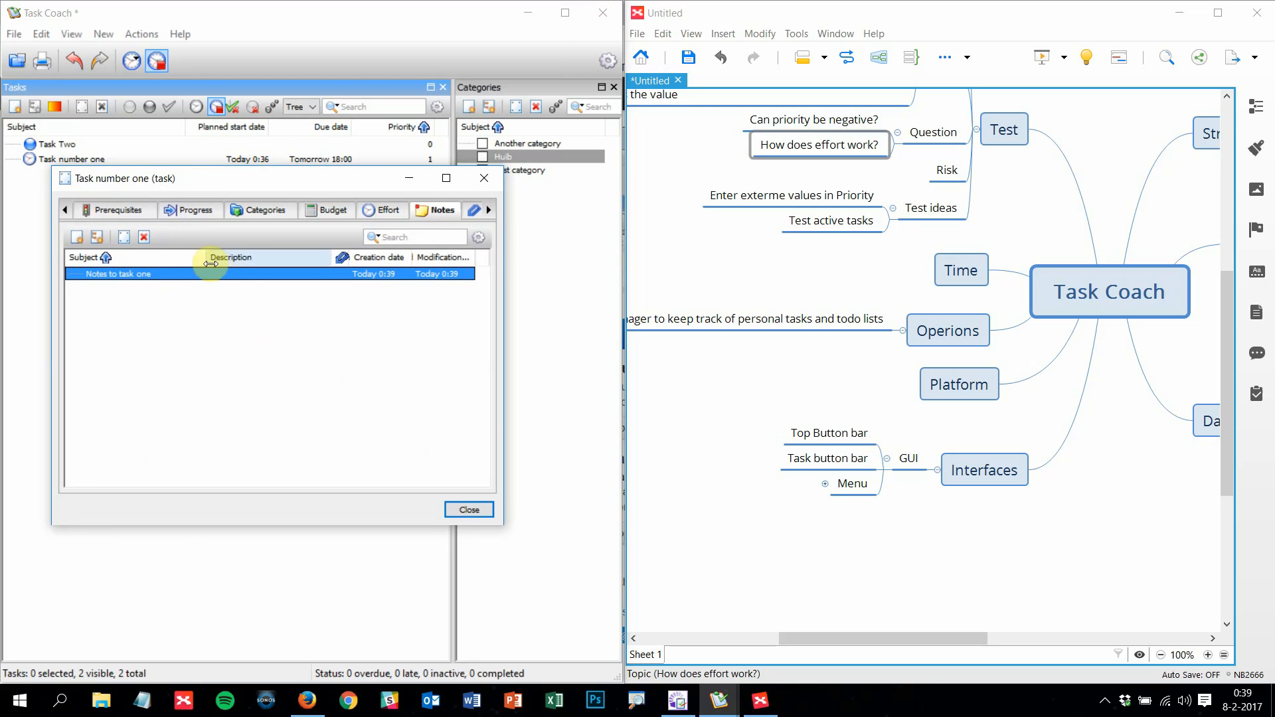
Create a new attachment for "Task number one" with the subject "Attachment to task number one"
{"action": "left_click", "coordinate": [488, 210]}
{"action": "left_click", "coordinate": [488, 210]}
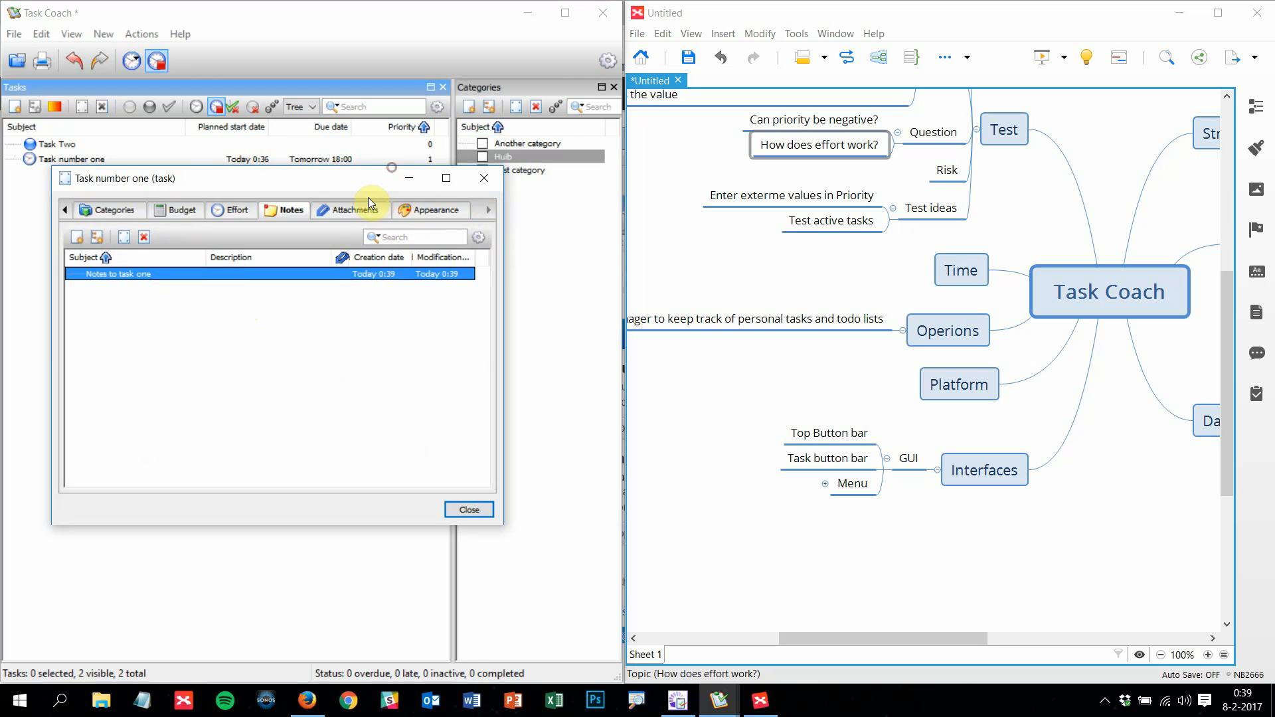
{"action": "left_click", "coordinate": [368, 199]}
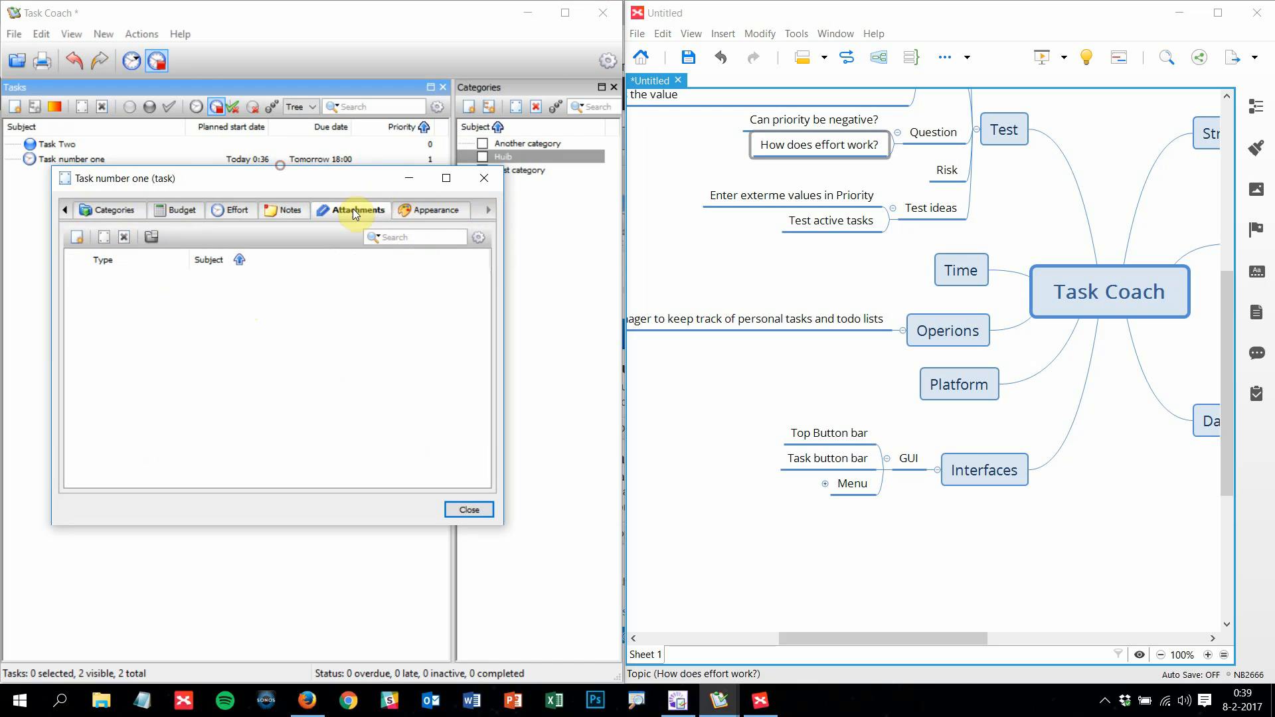
{"action": "double_click", "coordinate": [121, 287]}
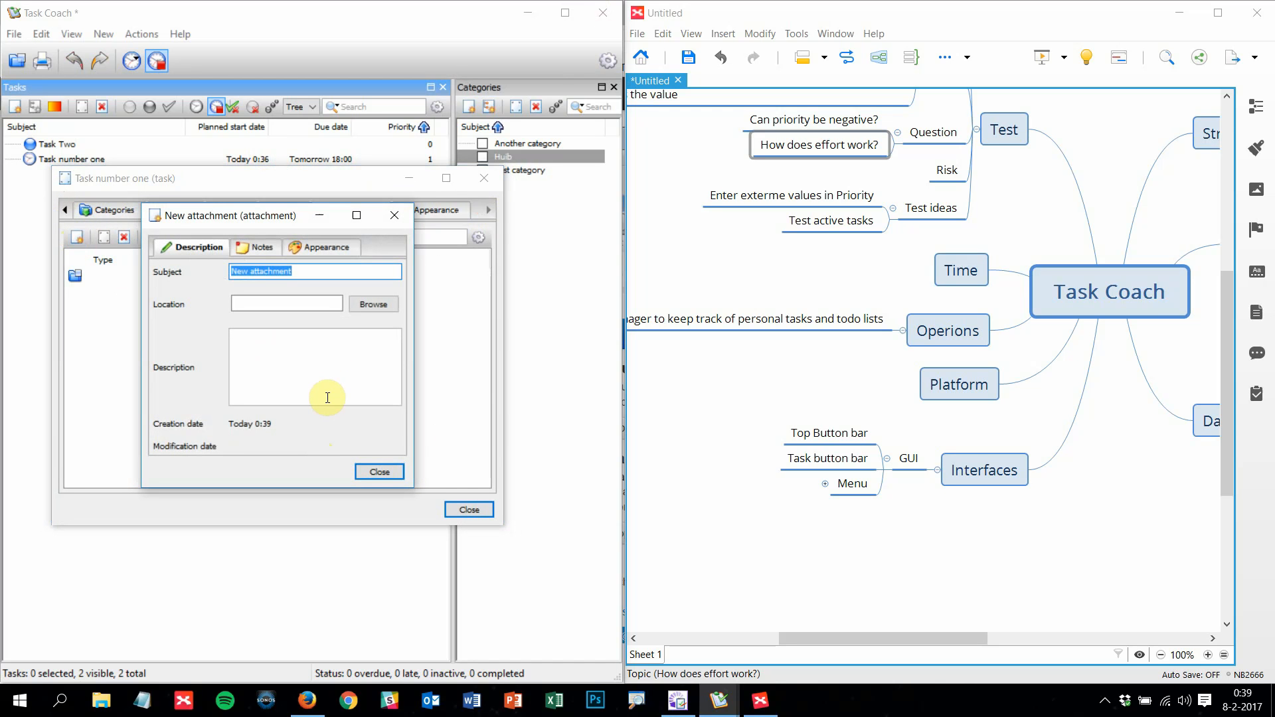
{"action": "type", "text": "Attachment to task o"}
{"action": "key", "text": "BackSpace"}
{"action": "type", "text": "n"}
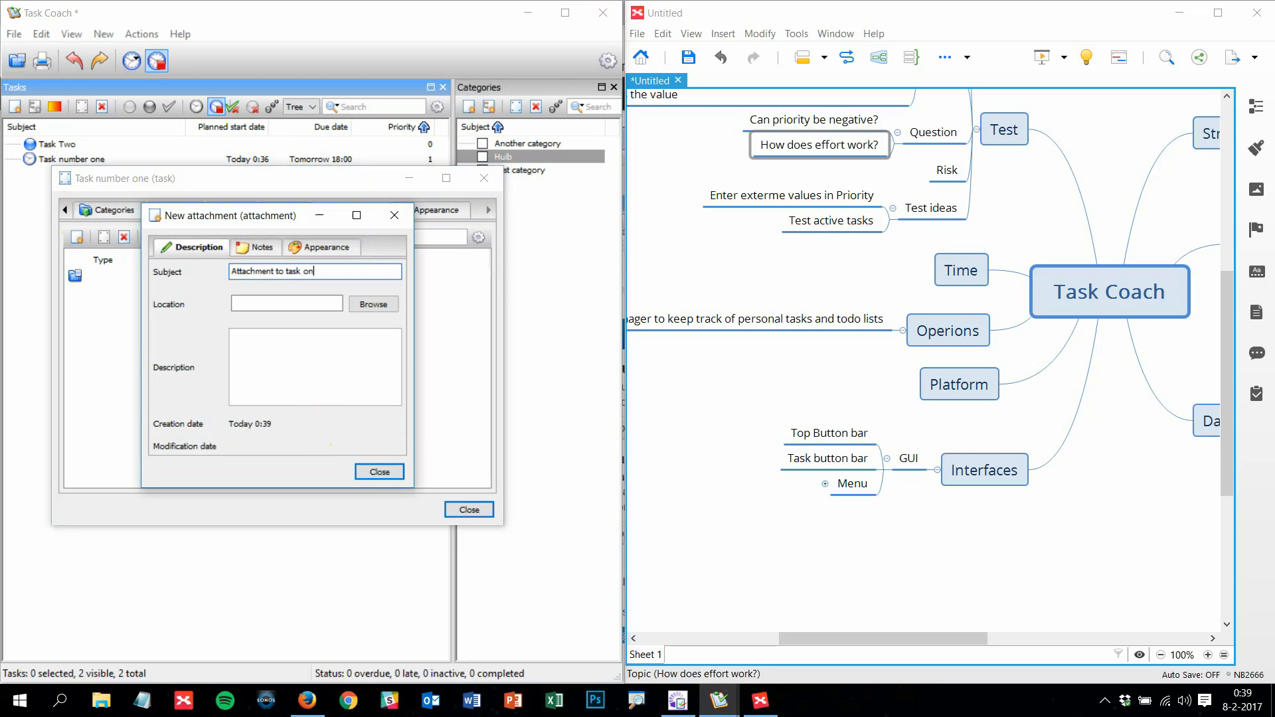
{"action": "type", "text": "umv"}
{"action": "key", "text": "BackSpace"}
{"action": "type", "text": "ber one"}
Link the attachment to the file TEST in Documents > Test files and give it the description "This is a test file"
{"action": "left_click", "coordinate": [364, 306]}
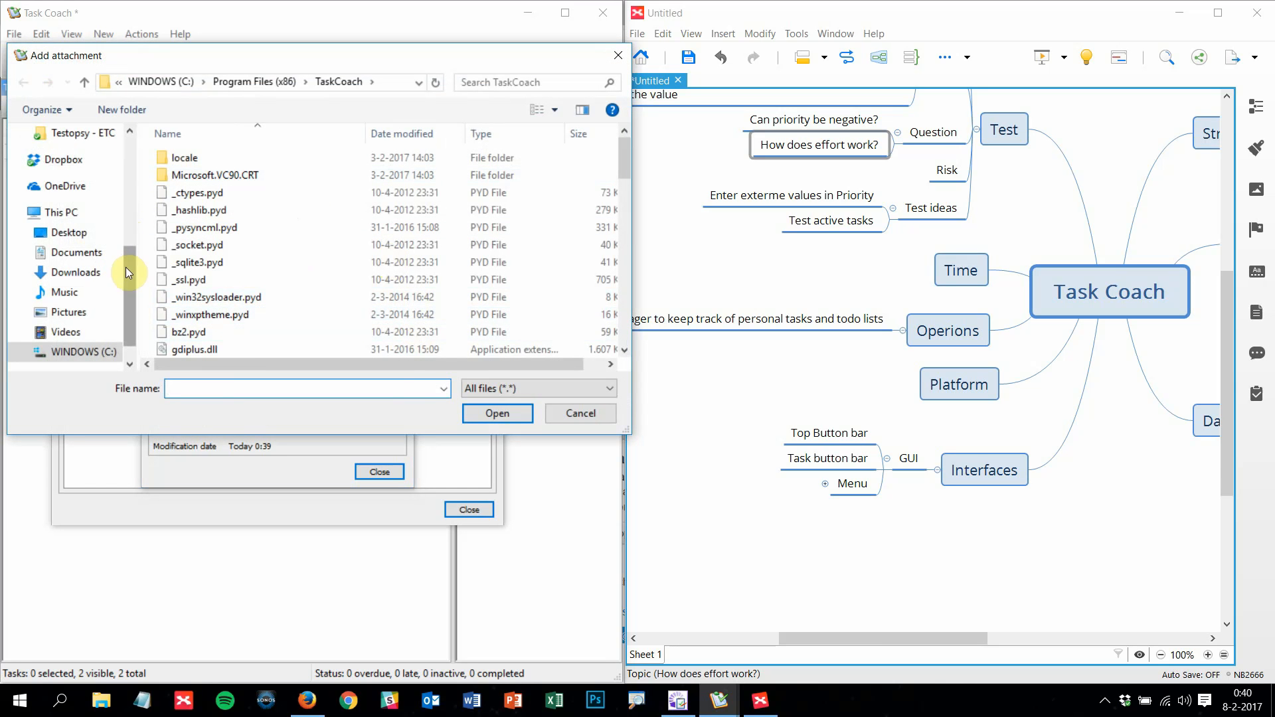
{"action": "left_click_drag", "start_coordinate": [125, 267], "coordinate": [133, 289]}
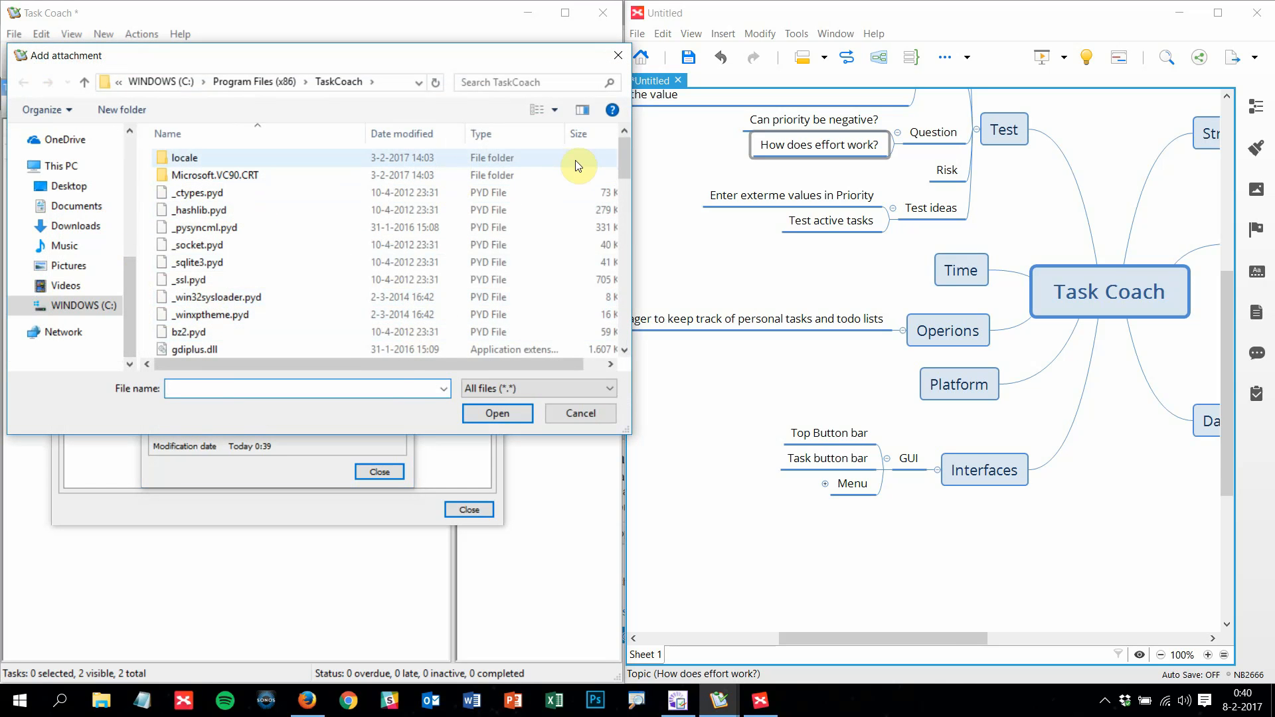
{"action": "scroll", "coordinate": [130, 286], "scroll_direction": "up", "scroll_amount": 2}
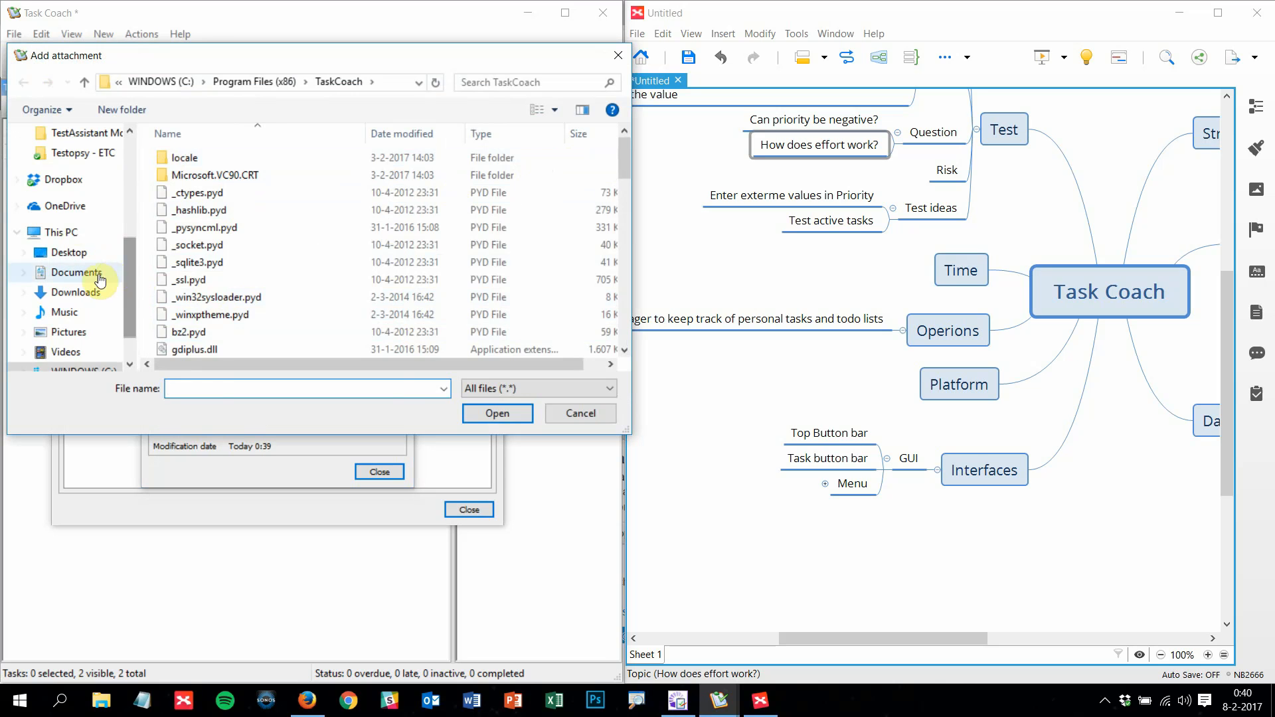
{"action": "left_click", "coordinate": [99, 279]}
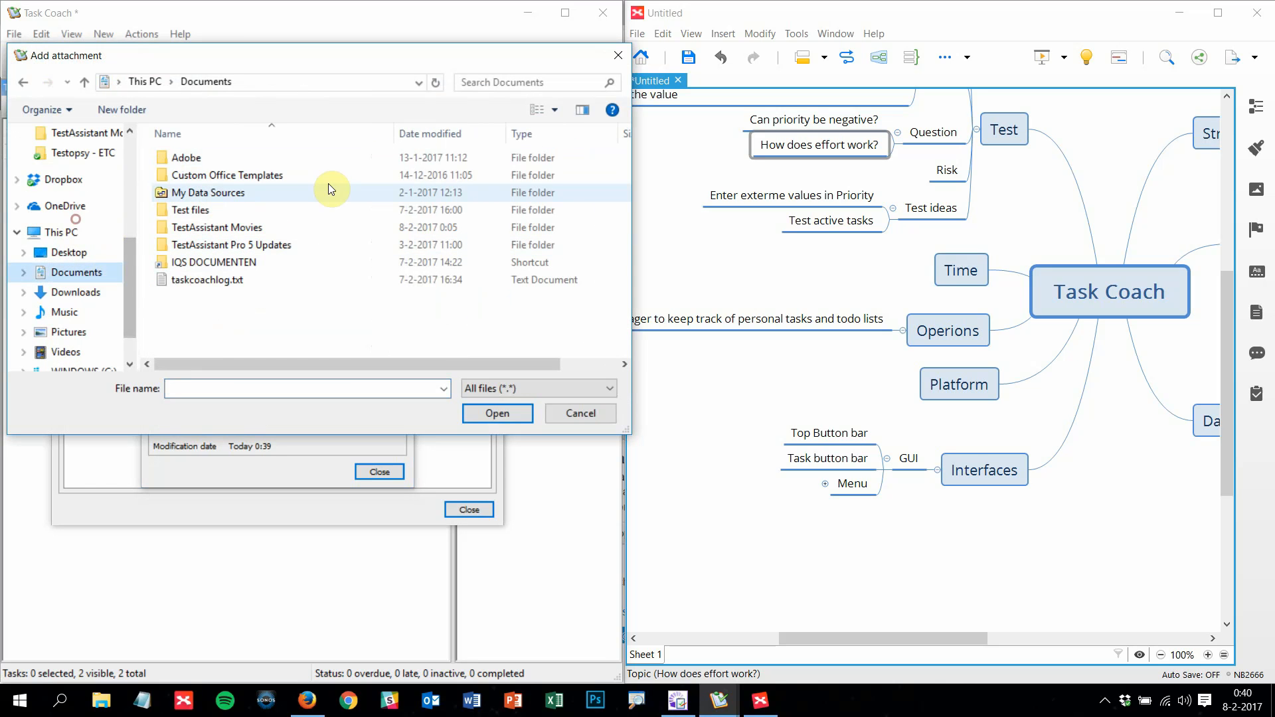
{"action": "double_click", "coordinate": [208, 209]}
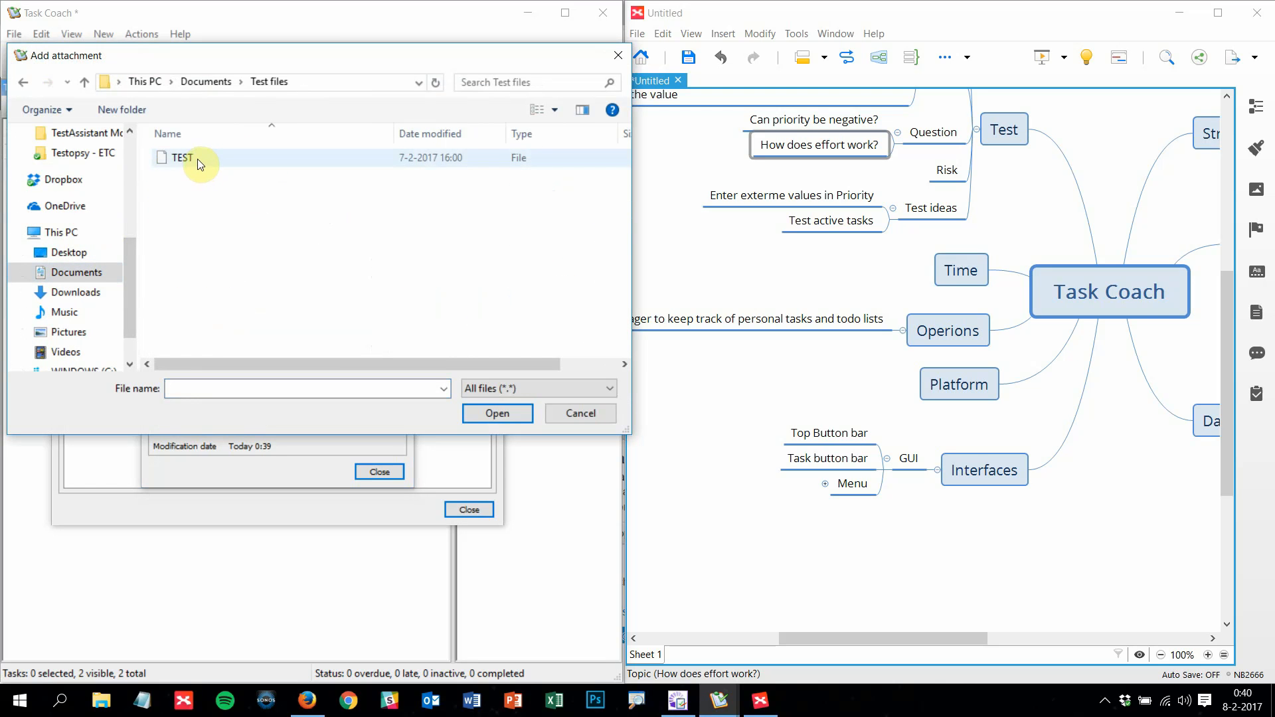
{"action": "left_click_drag", "start_coordinate": [341, 364], "coordinate": [257, 205]}
{"action": "left_click", "coordinate": [279, 158]}
{"action": "left_click", "coordinate": [509, 411]}
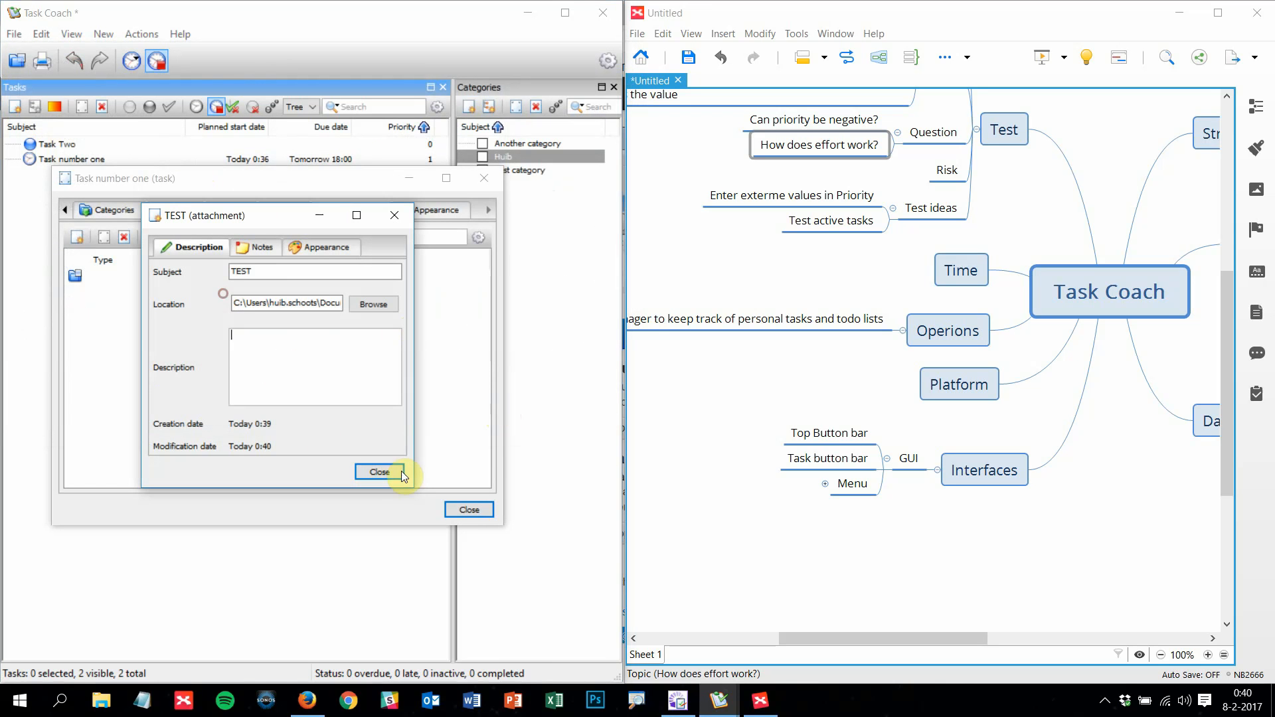
{"action": "type", "text": "THis is a test file"}
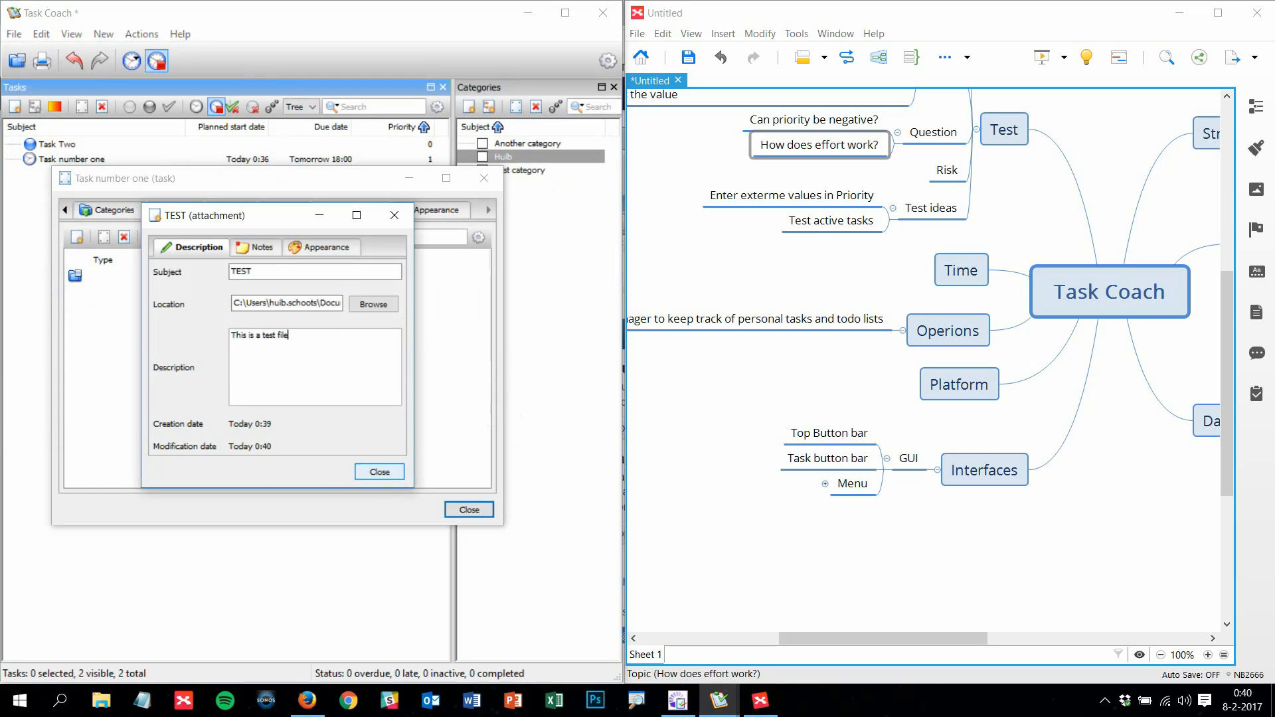
{"action": "left_click", "coordinate": [389, 472]}
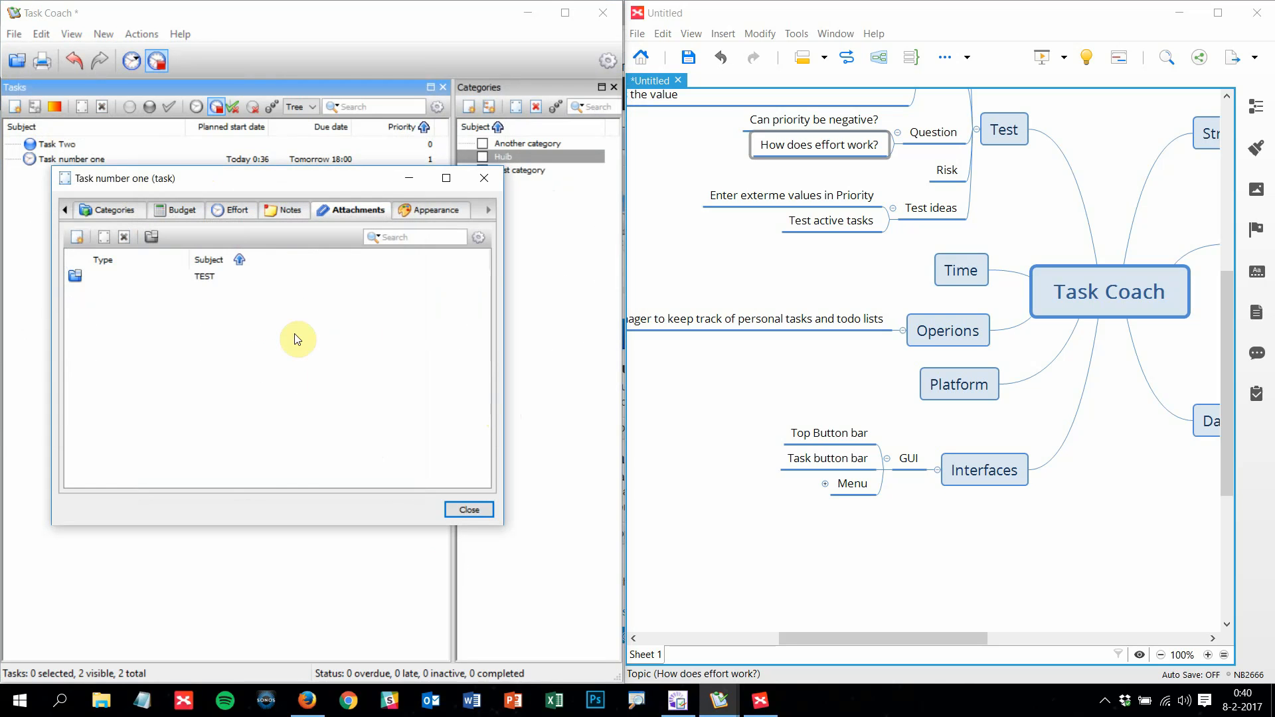
Reopen the TEST attachment and look through its notes, appearance settings and description
{"action": "left_click", "coordinate": [75, 276]}
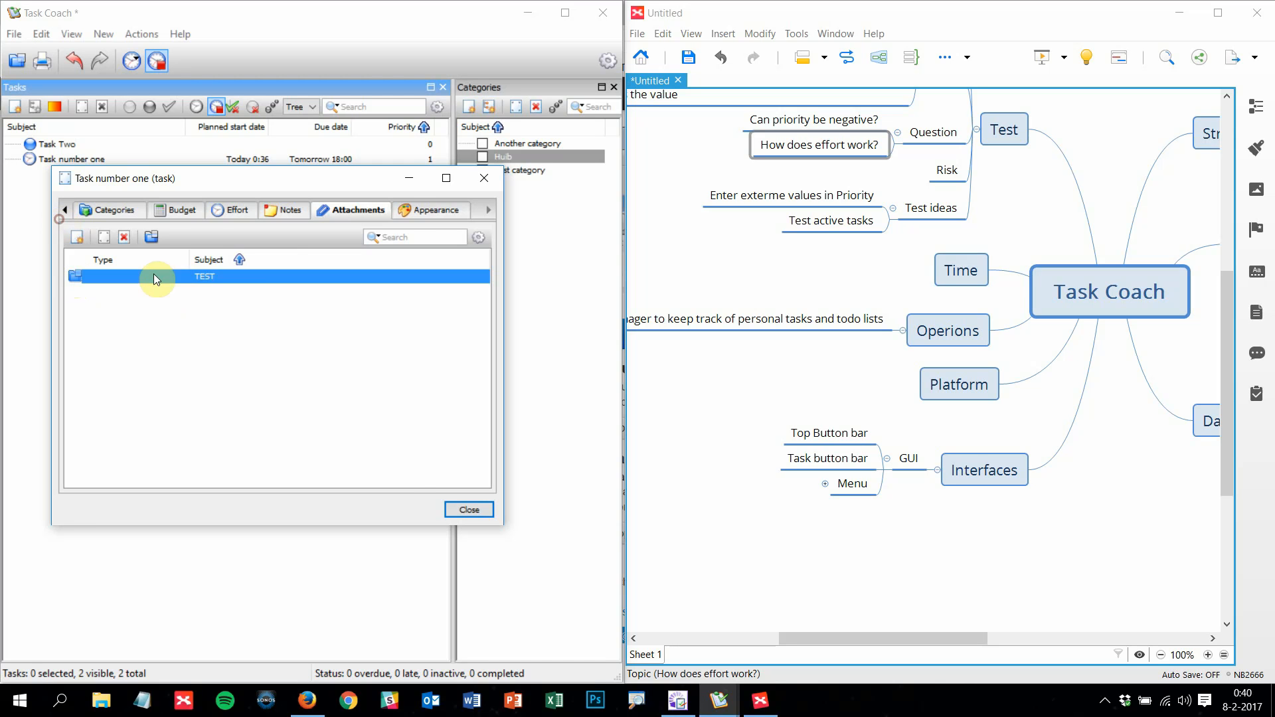
{"action": "left_click", "coordinate": [151, 223]}
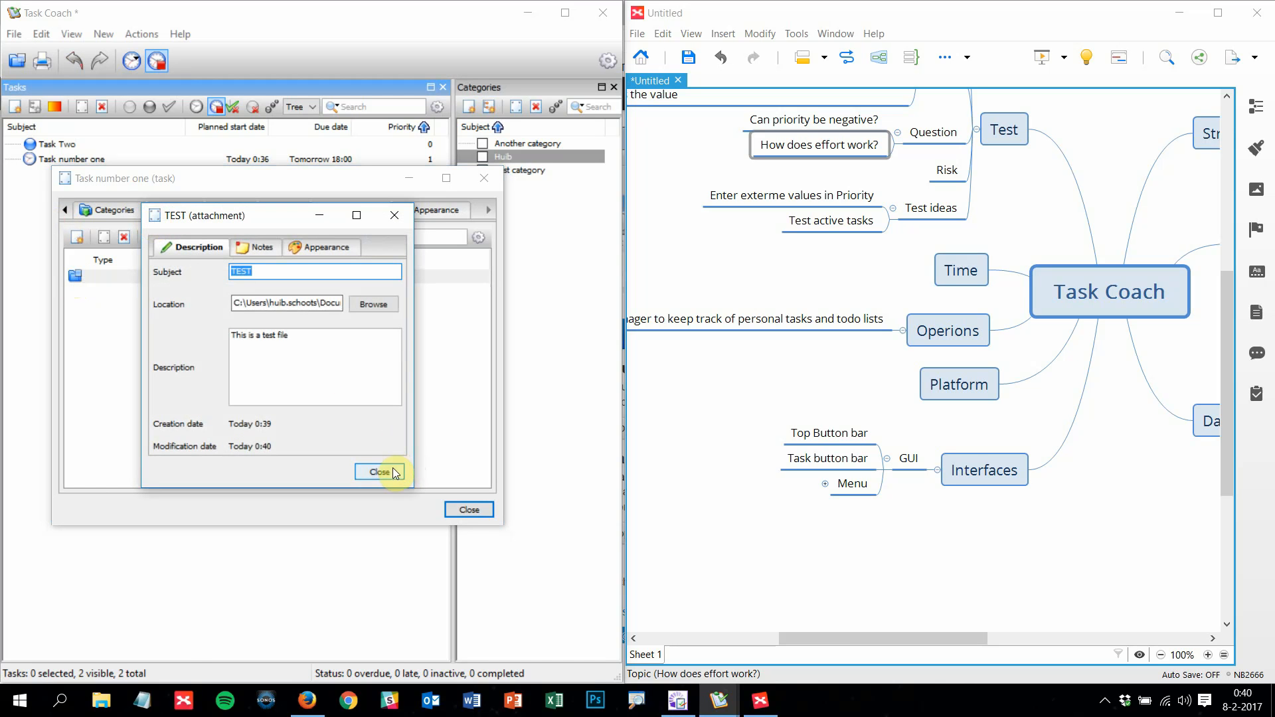
{"action": "left_click", "coordinate": [252, 246]}
{"action": "left_click", "coordinate": [335, 247]}
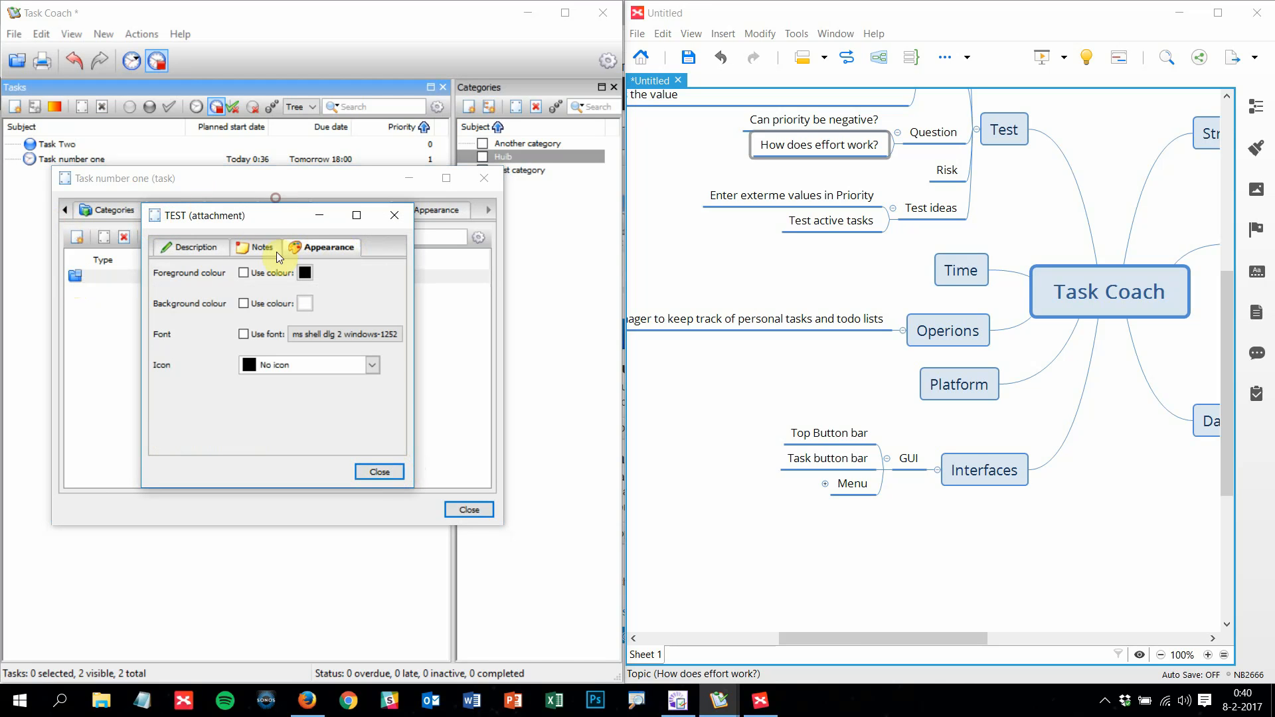
{"action": "left_click", "coordinate": [274, 250]}
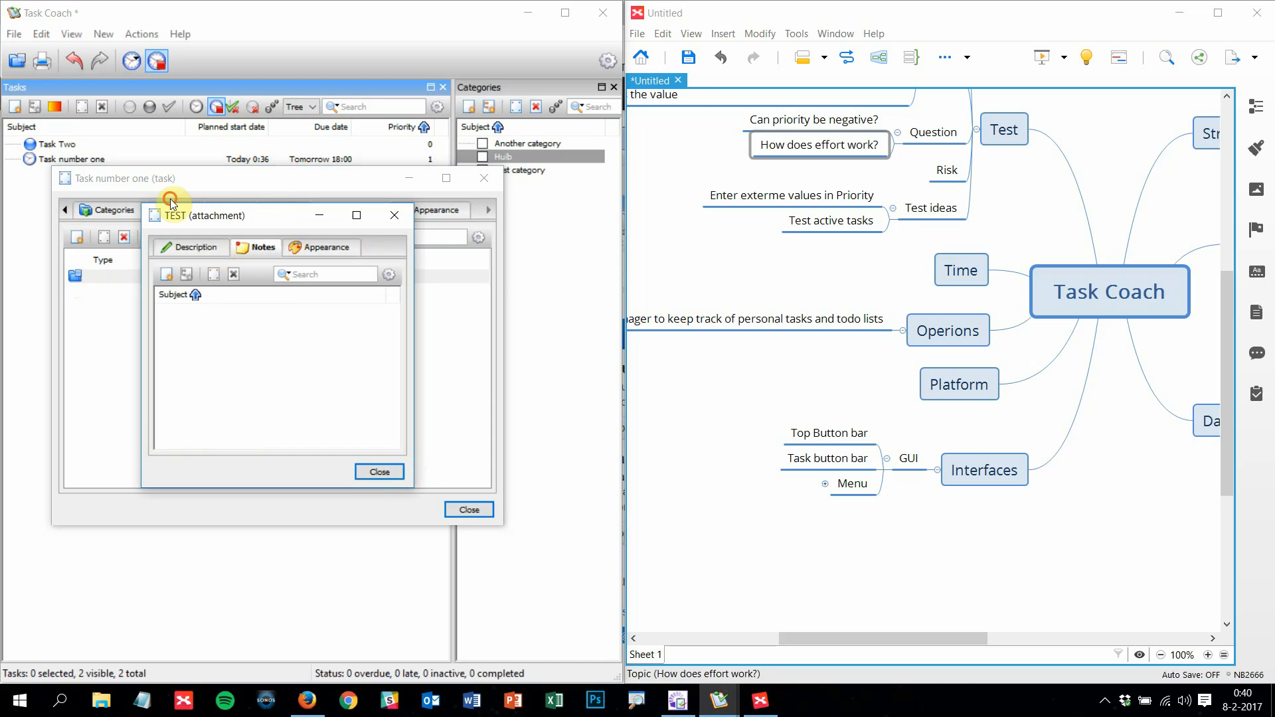
{"action": "left_click", "coordinate": [193, 247]}
Switch to XMind and add the subtopic "Attachments" under "Create Task" in the "Functions" branch
{"action": "left_click_drag", "start_coordinate": [946, 633], "coordinate": [1092, 617]}
{"action": "left_click", "coordinate": [937, 221]}
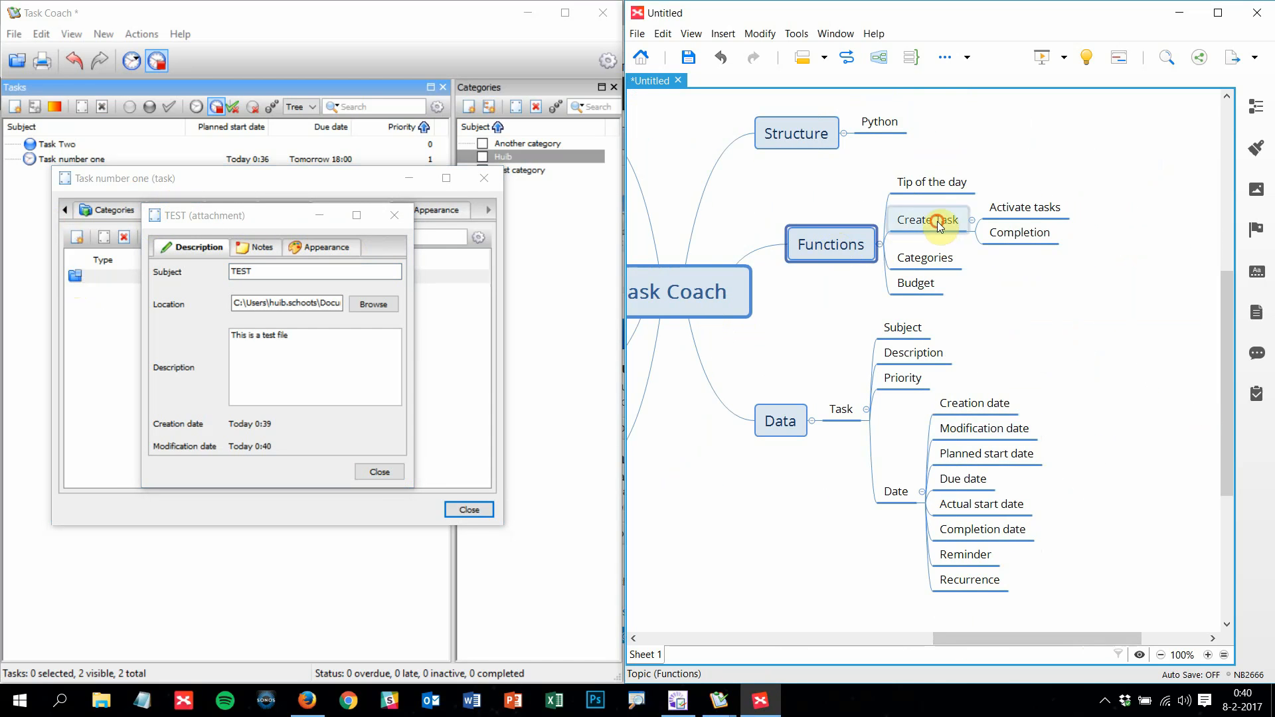
{"action": "key", "text": "Tab"}
{"action": "type", "text": "Attachme"}
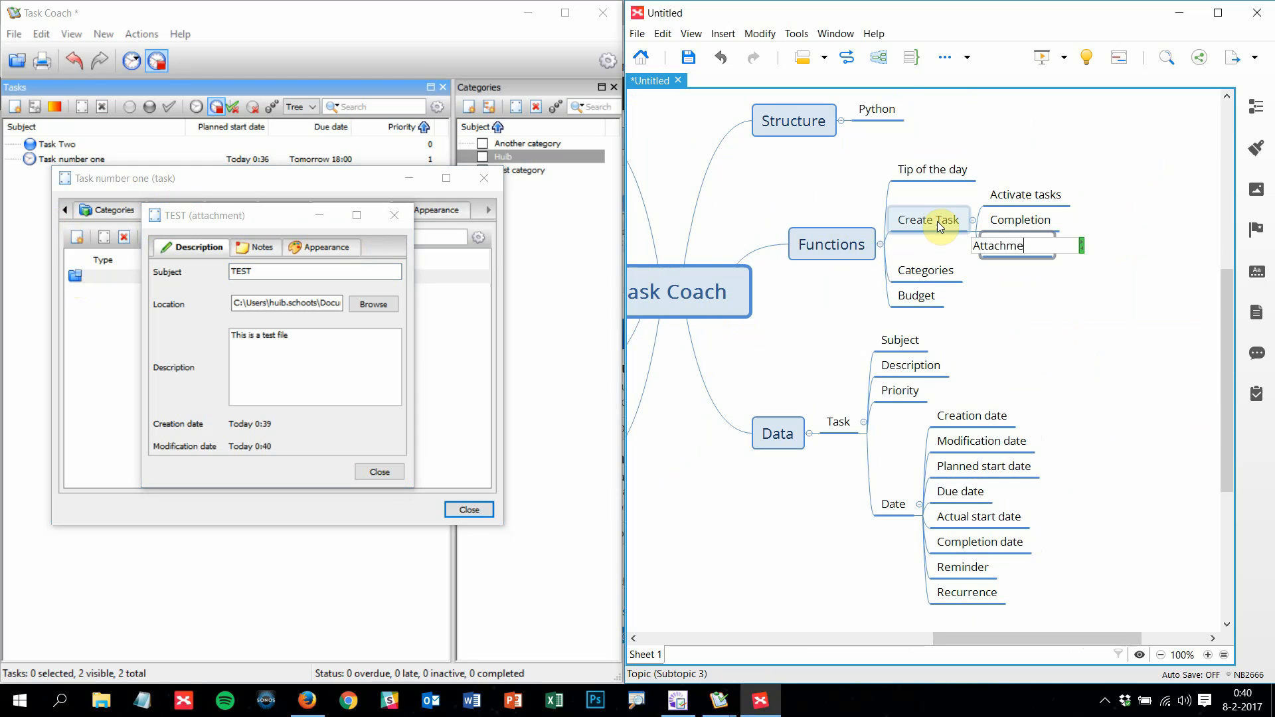
{"action": "type", "text": "nts"}
{"action": "key", "text": "Return"}
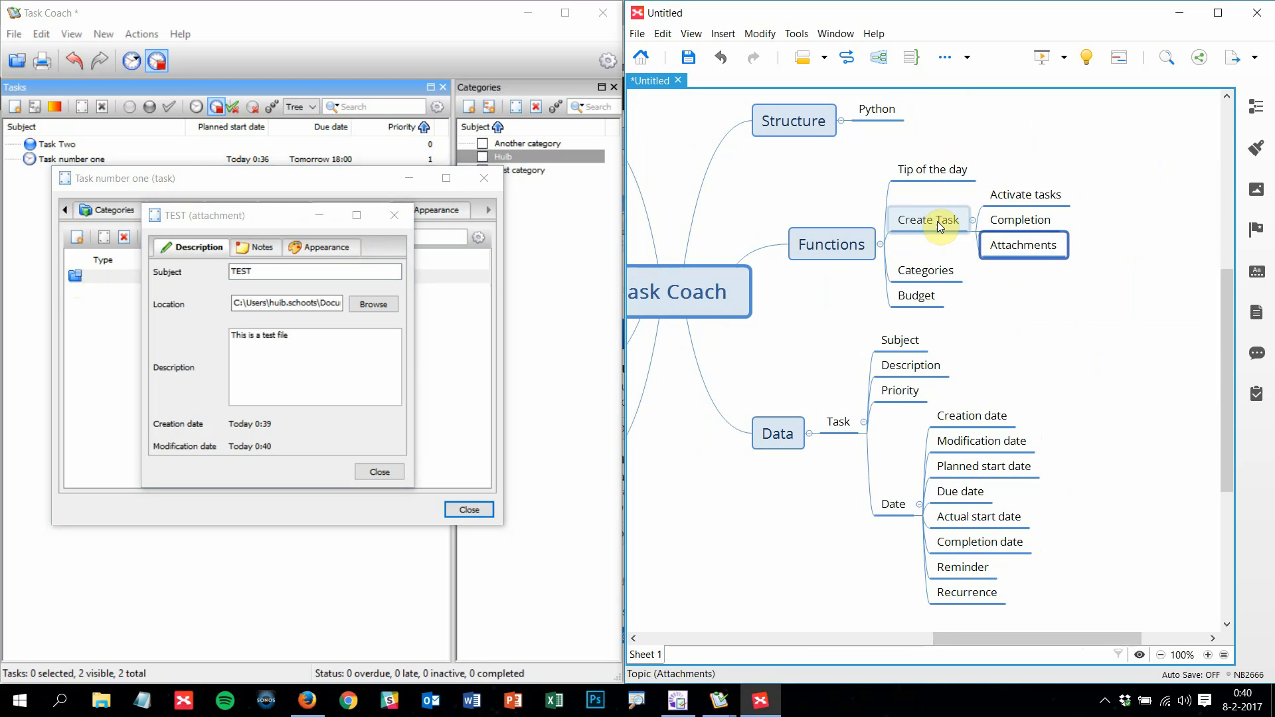
Check the TEST attachment's notes in Task Coach and add the subtopic "Notes" under "Create Task" in XMind
{"action": "left_click", "coordinate": [254, 202]}
{"action": "key", "text": "ctrl+shift+Tab"}
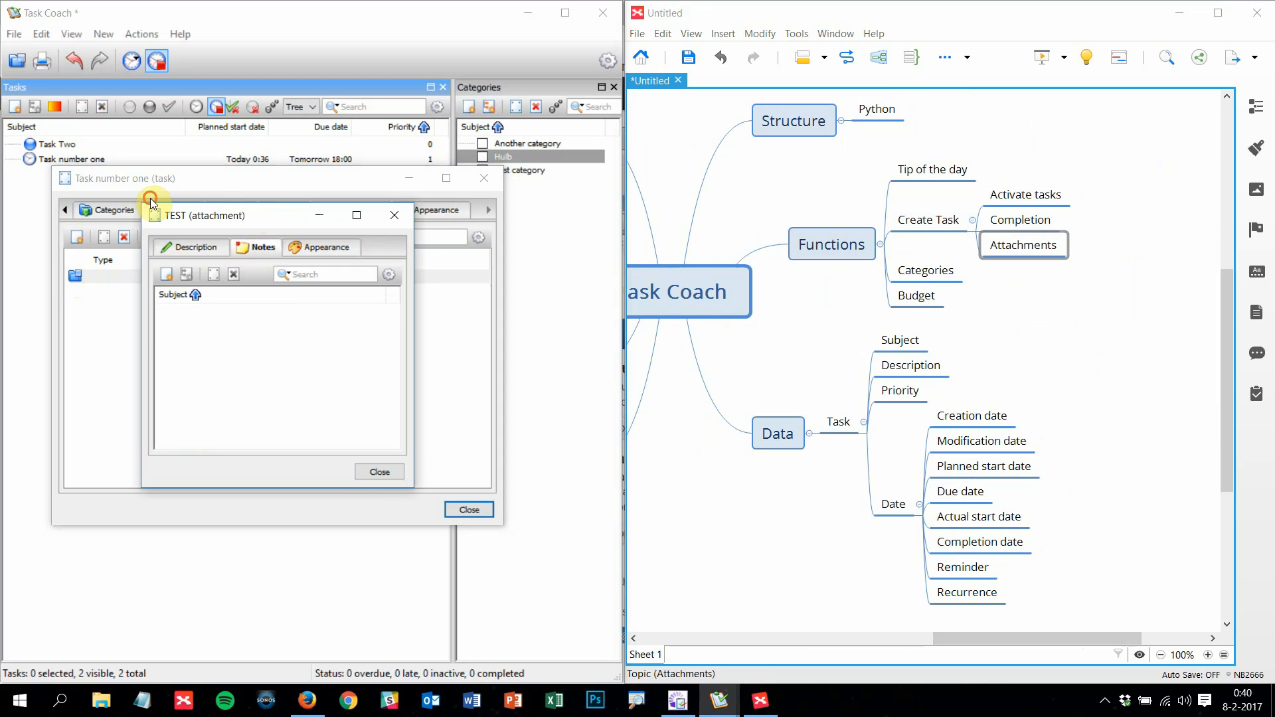
{"action": "key", "text": "ctrl+shift+Tab"}
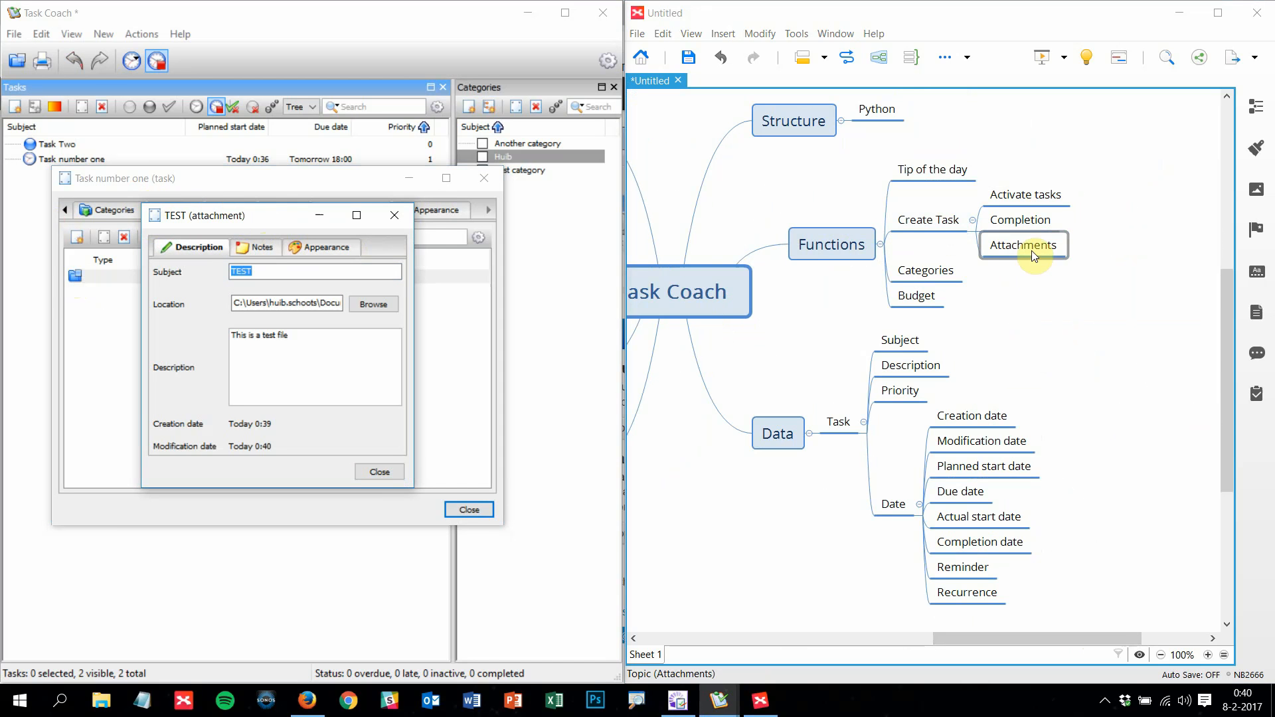
{"action": "left_click", "coordinate": [930, 220]}
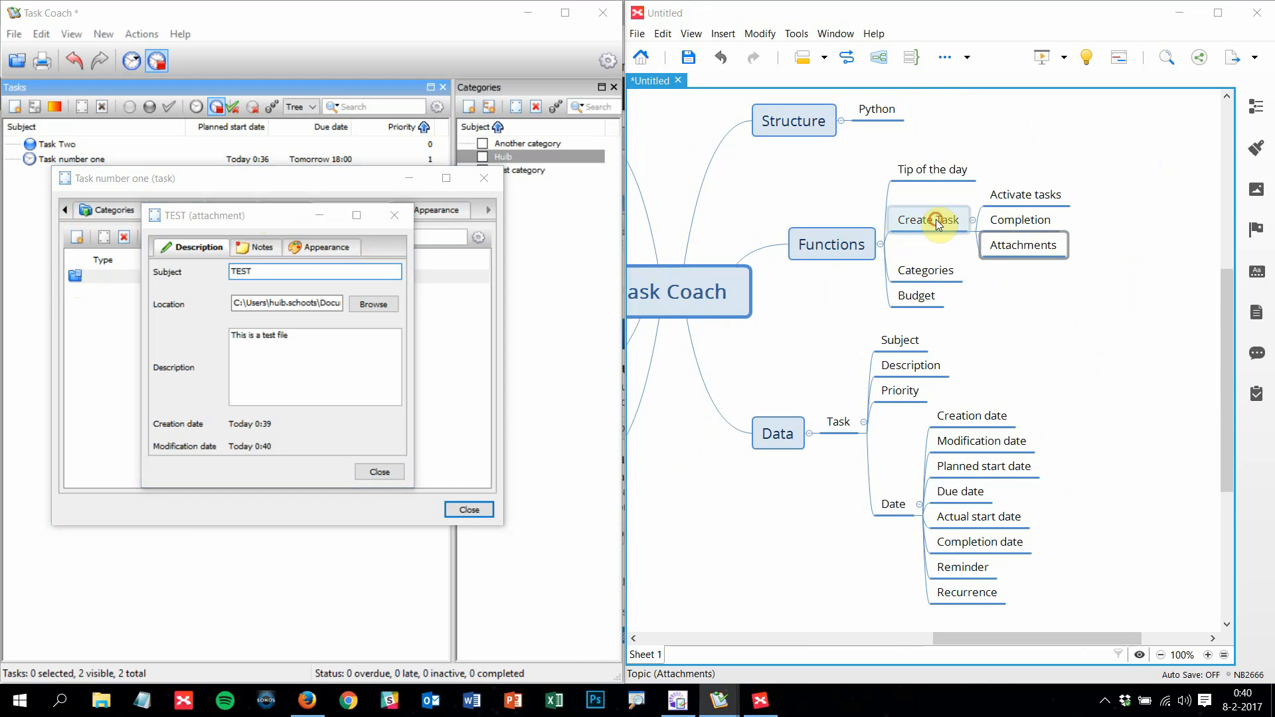
{"action": "key", "text": "Tab"}
{"action": "type", "text": "Notes"}
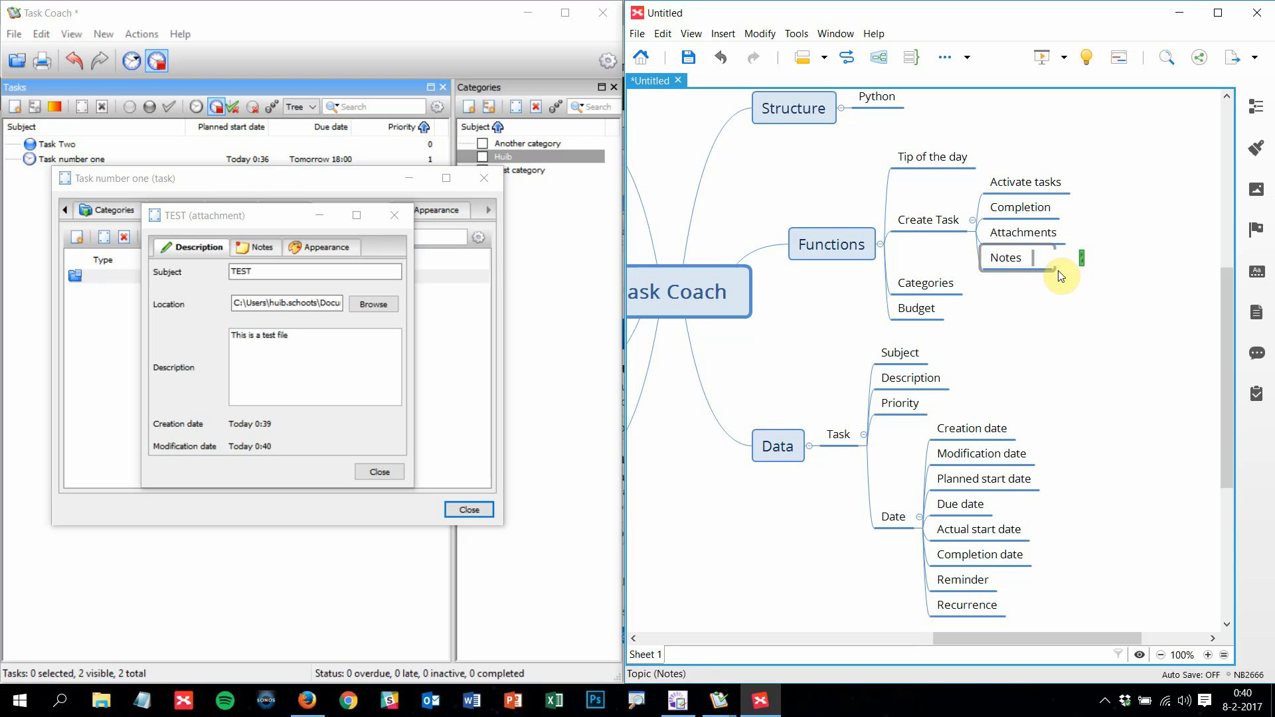
{"action": "key", "text": "Return"}
Add the subtopic "Notes" under "Attachments" in the mind map
{"action": "left_click", "coordinate": [1046, 232]}
{"action": "key", "text": "Tab"}
{"action": "type", "text": "No"}
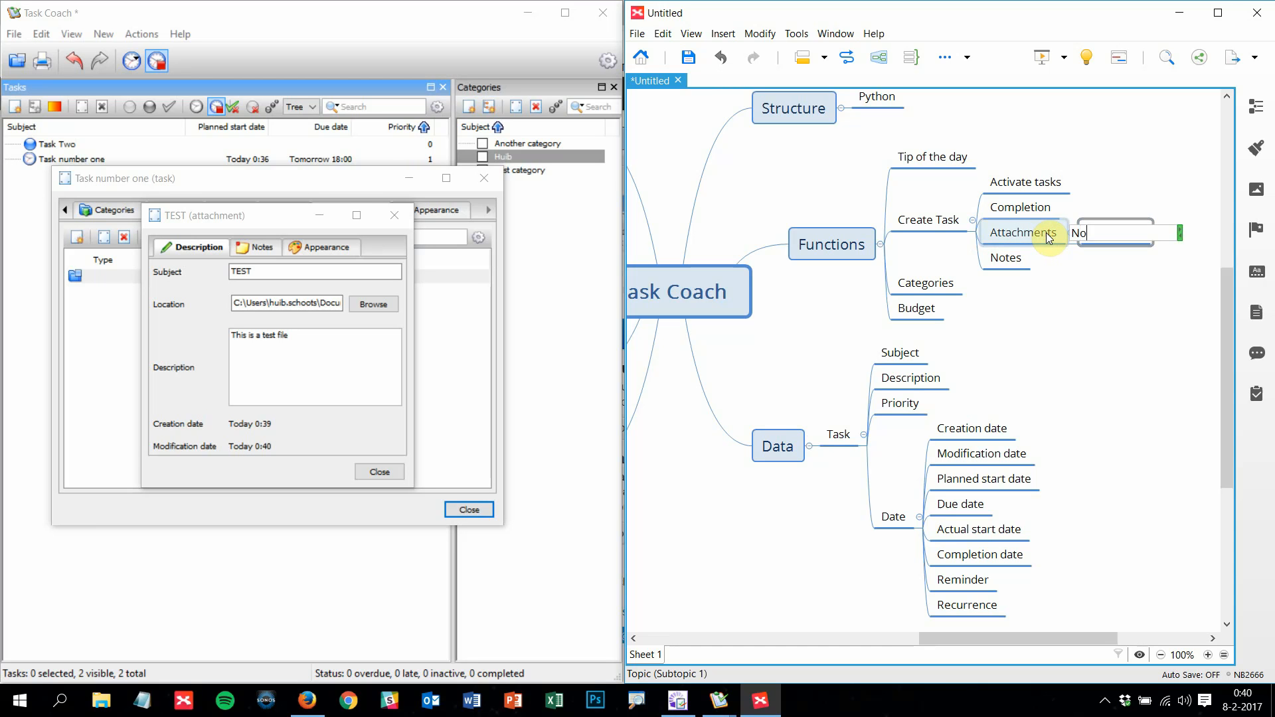
{"action": "key", "text": "Return"}
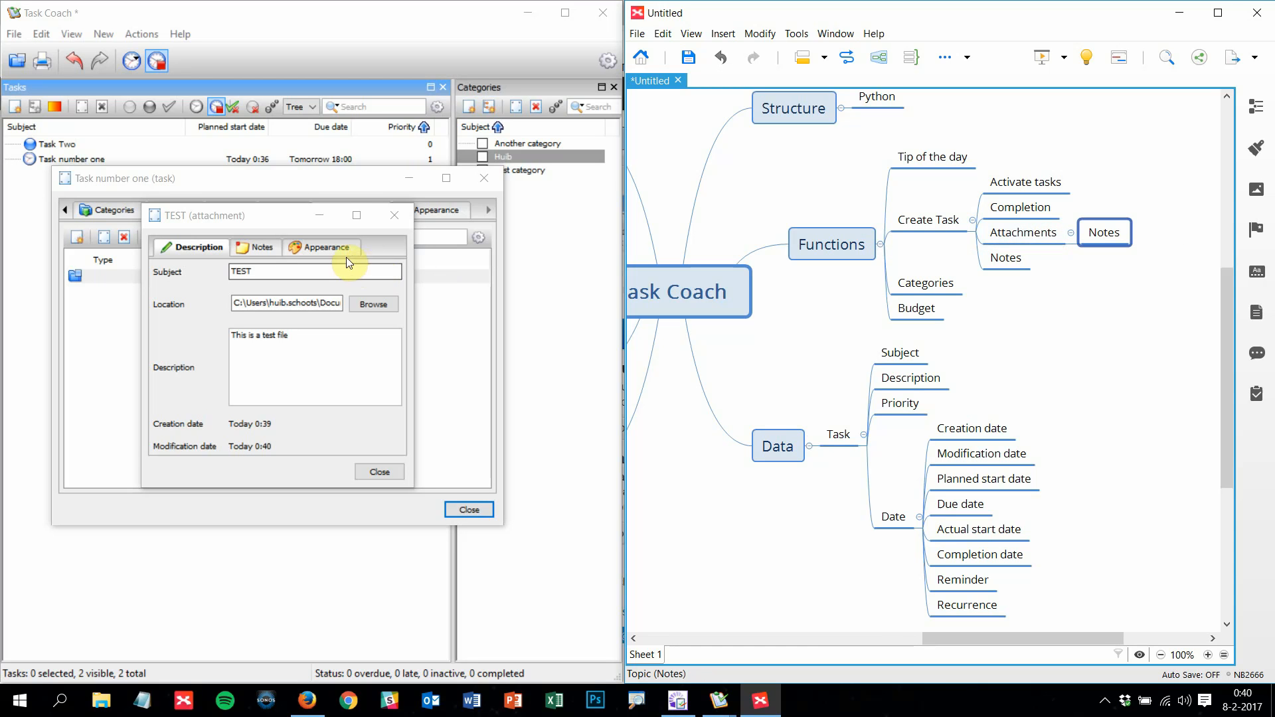
In Task Coach, close the TEST attachment and view the appearance settings of "Task number one"
{"action": "left_click", "coordinate": [379, 471]}
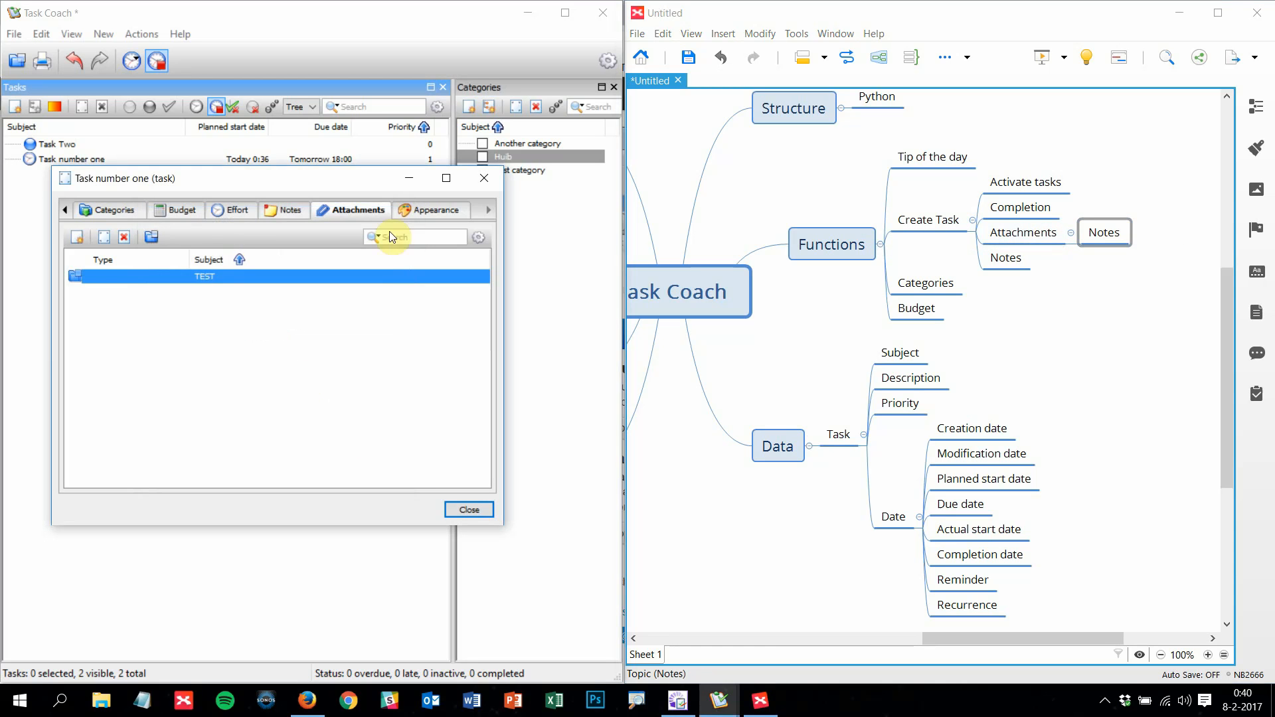
{"action": "key", "text": "ctrl+Tab"}
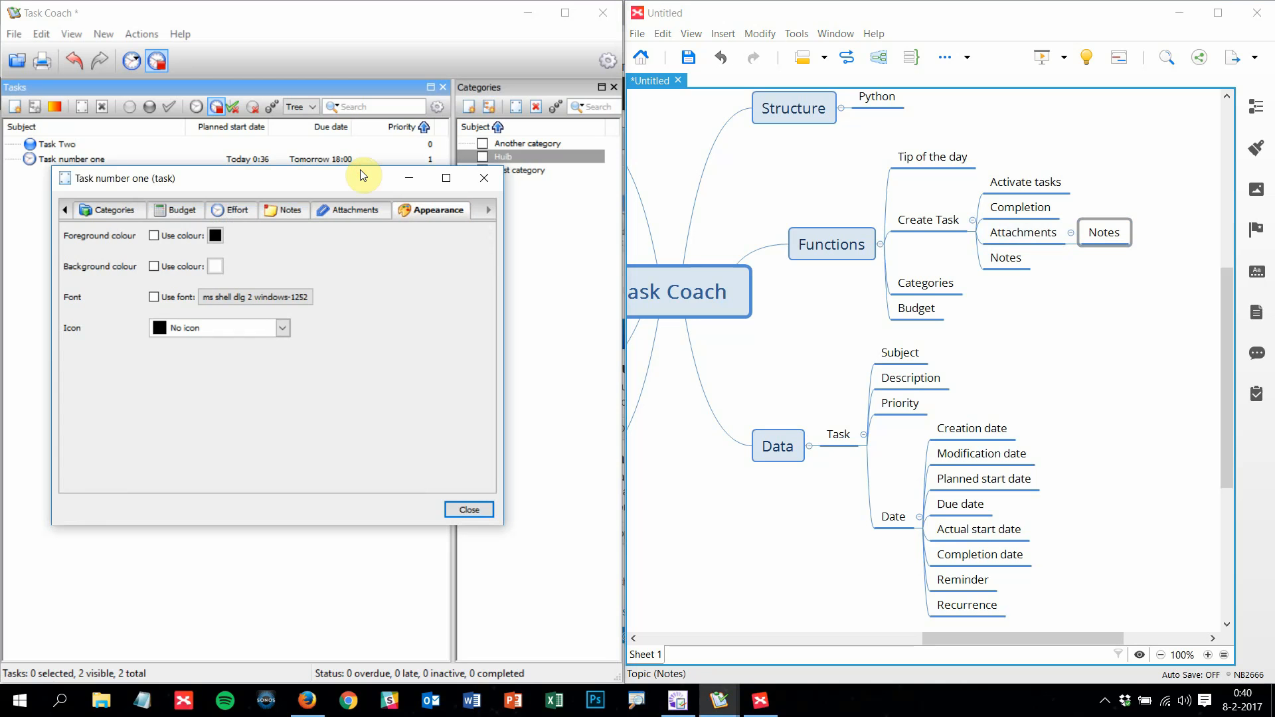
{"action": "left_click", "coordinate": [357, 207]}
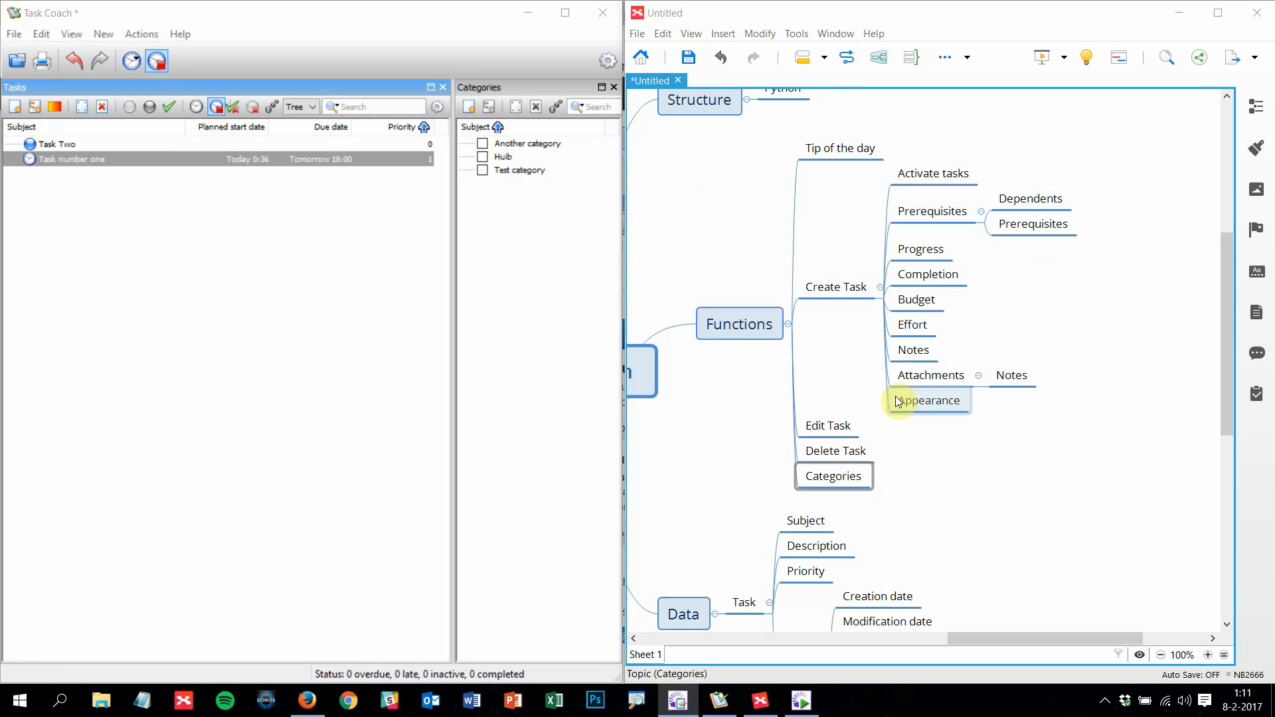
In XMind, add the subtopic "Task" directly under "Functions"
{"action": "left_click", "coordinate": [749, 329]}
{"action": "key", "text": "Tab"}
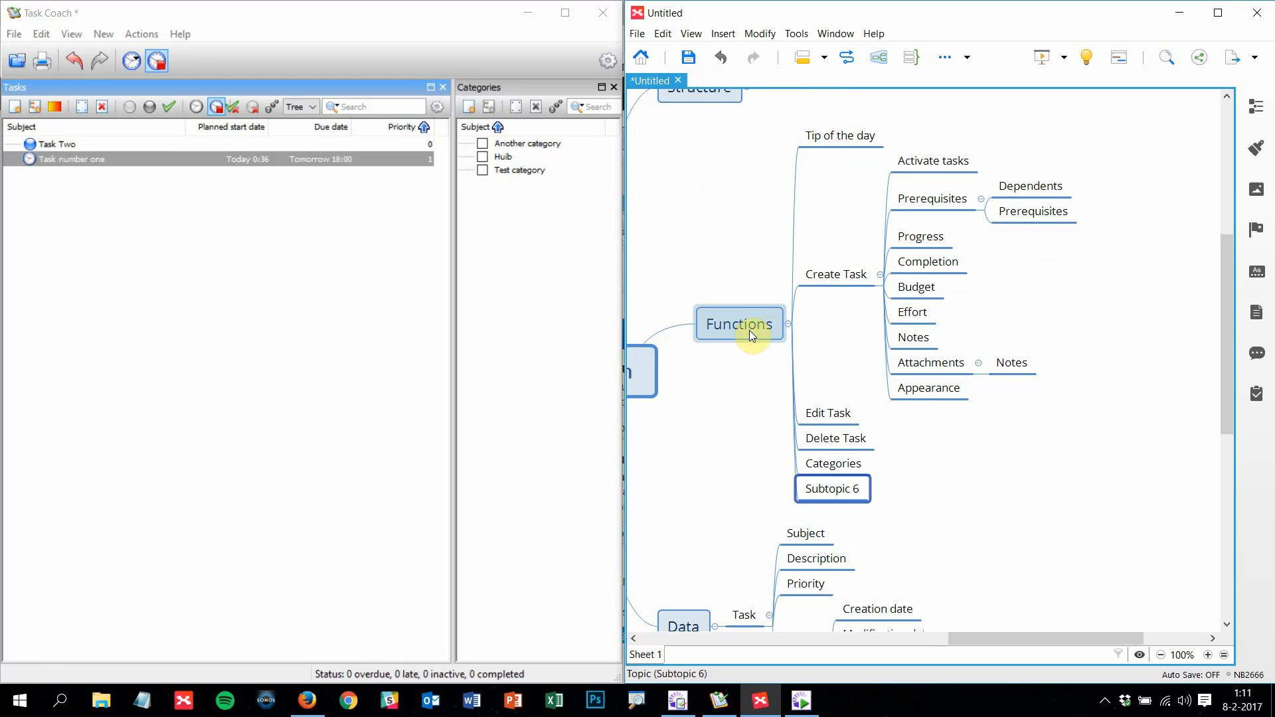
{"action": "type", "text": "Task"}
{"action": "key", "text": "Return"}
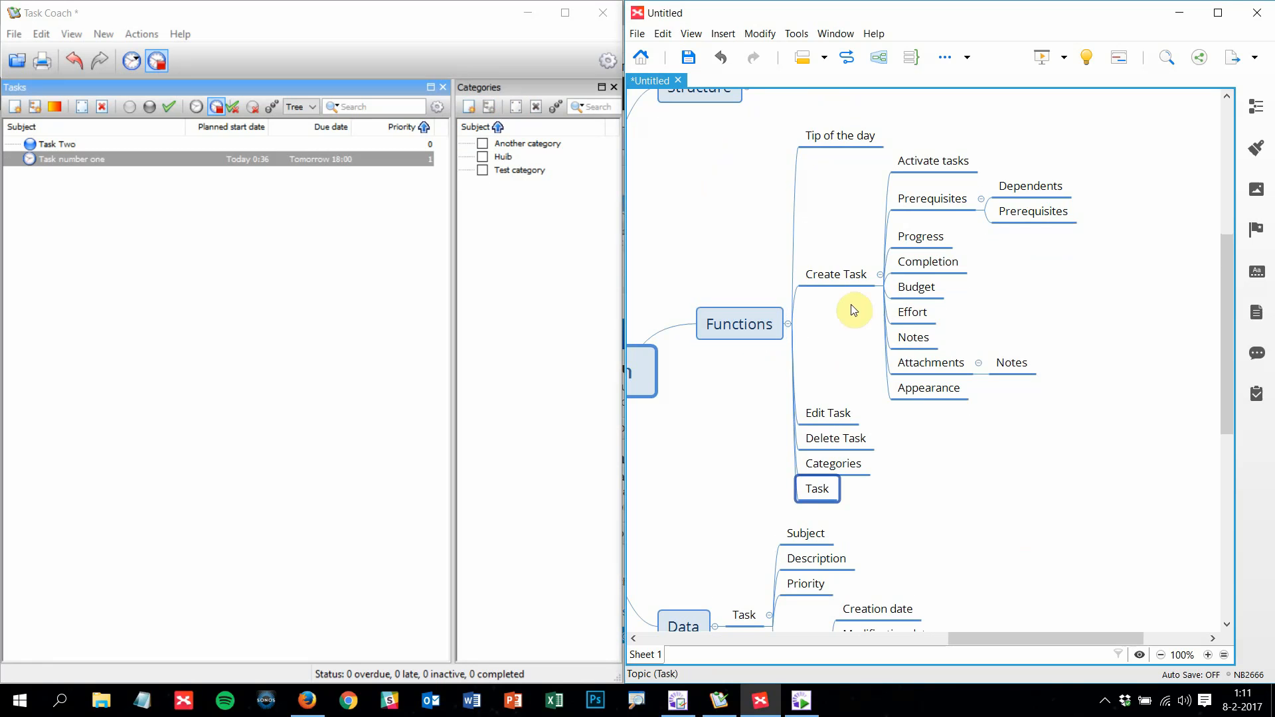
Move the "Create Task", "Delete Task" and "Edit Task" topics under "Task", and place "Task" between "Tip of the day" and "Categories"
{"action": "left_click_drag", "start_coordinate": [835, 274], "coordinate": [871, 486]}
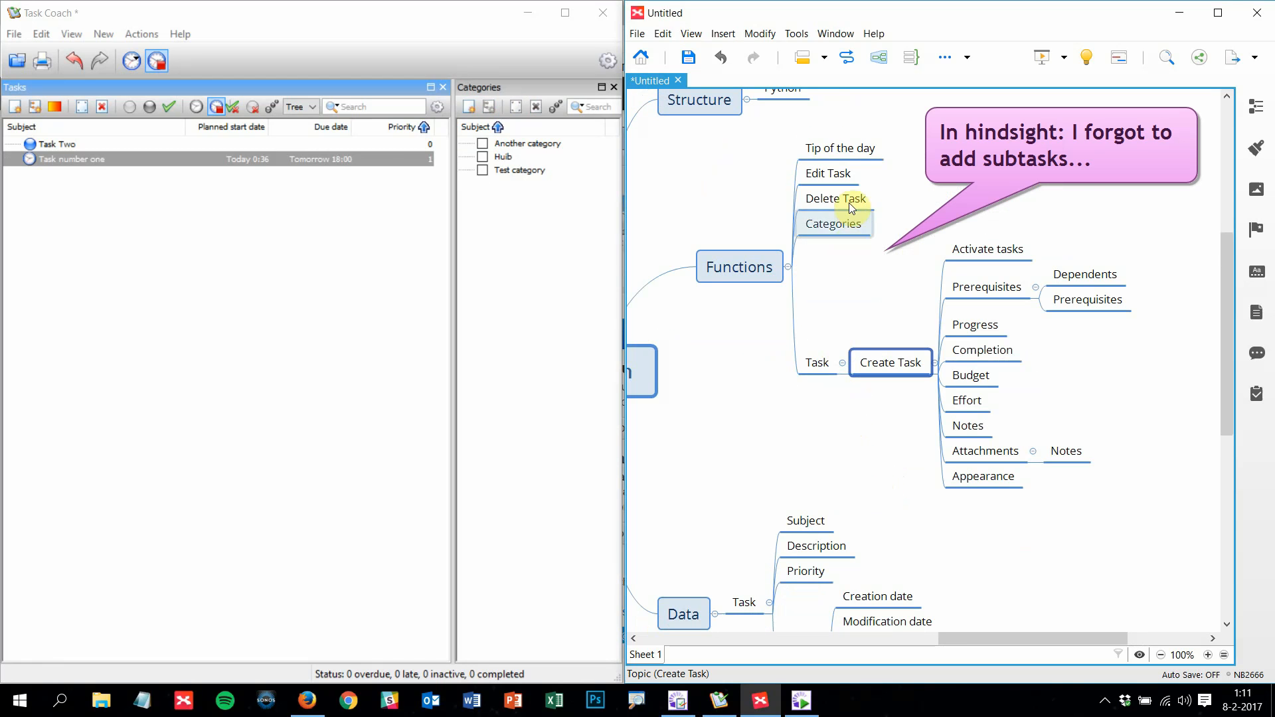
{"action": "mouse_move", "coordinate": [834, 175]}
{"action": "left_mouse_down"}
{"action": "mouse_move", "coordinate": [880, 367]}
{"action": "mouse_move", "coordinate": [885, 337]}
{"action": "mouse_move", "coordinate": [848, 198]}
{"action": "mouse_move", "coordinate": [907, 507]}
{"action": "mouse_move", "coordinate": [916, 477]}
{"action": "left_mouse_up"}
{"action": "left_click_drag", "start_coordinate": [818, 407], "coordinate": [841, 142]}
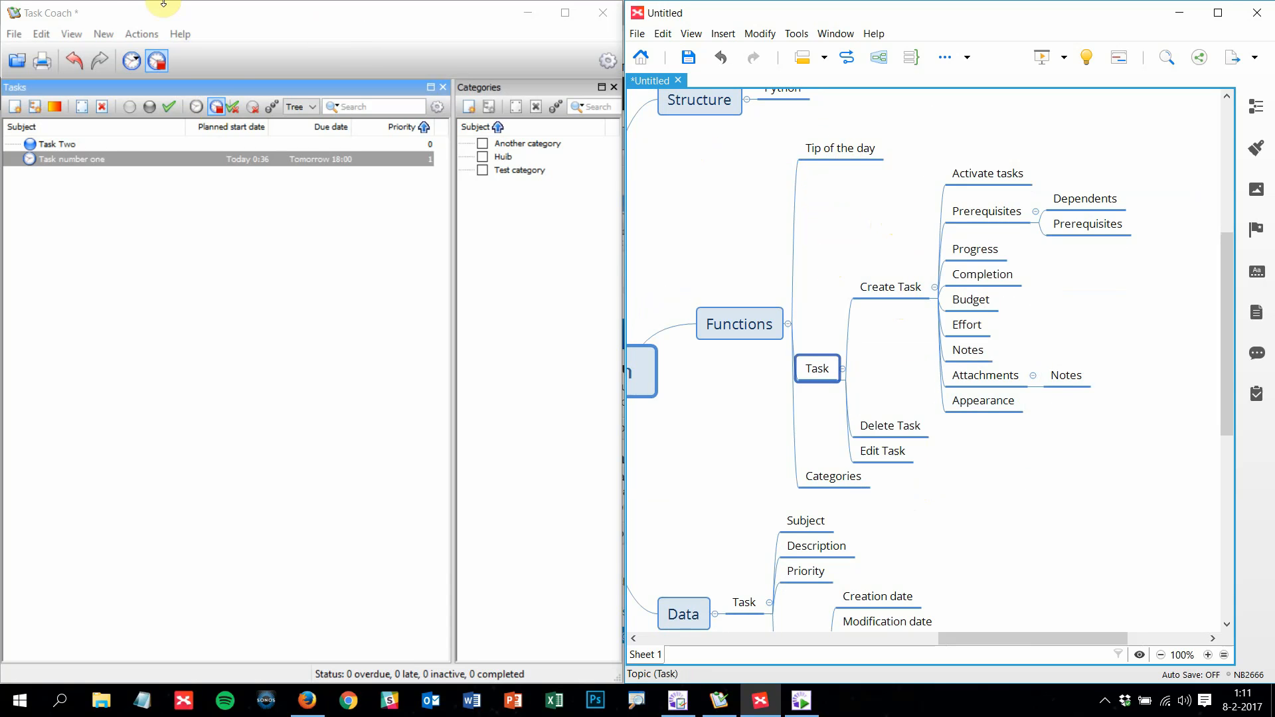
Check the editing commands in Task Coach and add the subtopic "Undo" under "Functions" in XMind
{"action": "left_click", "coordinate": [101, 18]}
{"action": "left_click", "coordinate": [14, 34]}
{"action": "mouse_move", "coordinate": [52, 39]}
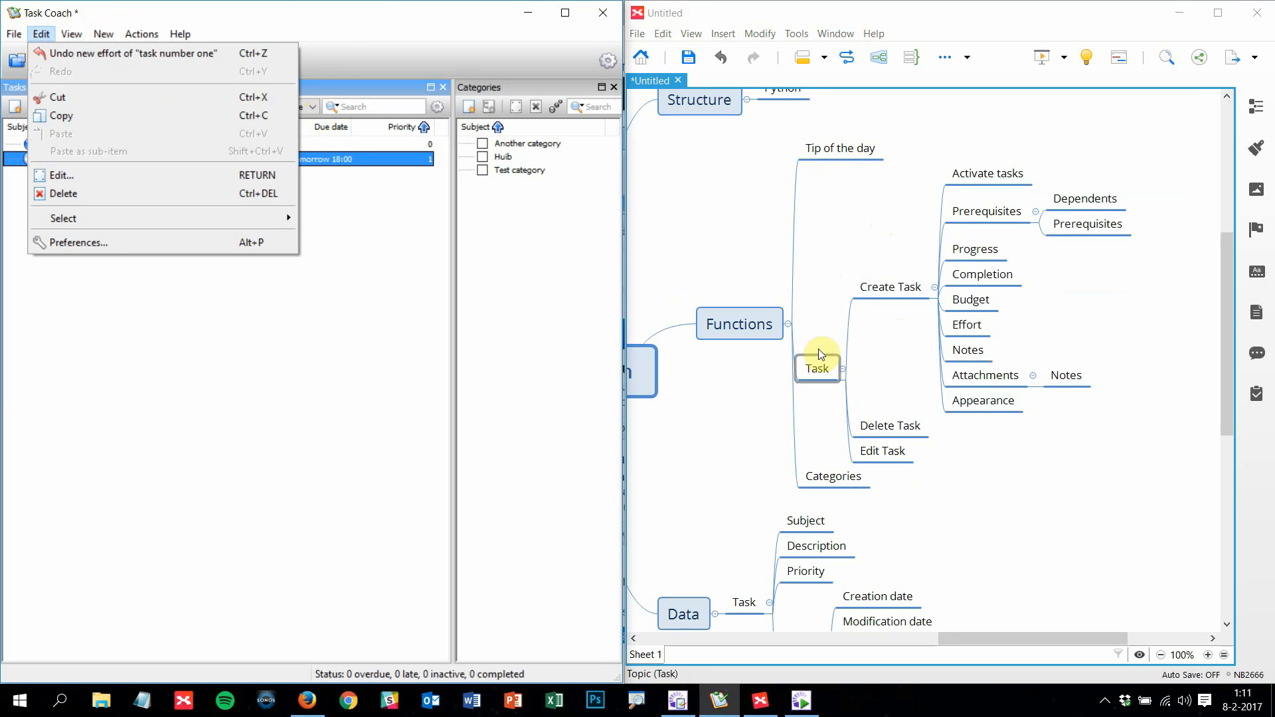
{"action": "left_click", "coordinate": [773, 325]}
{"action": "key", "text": "Tab"}
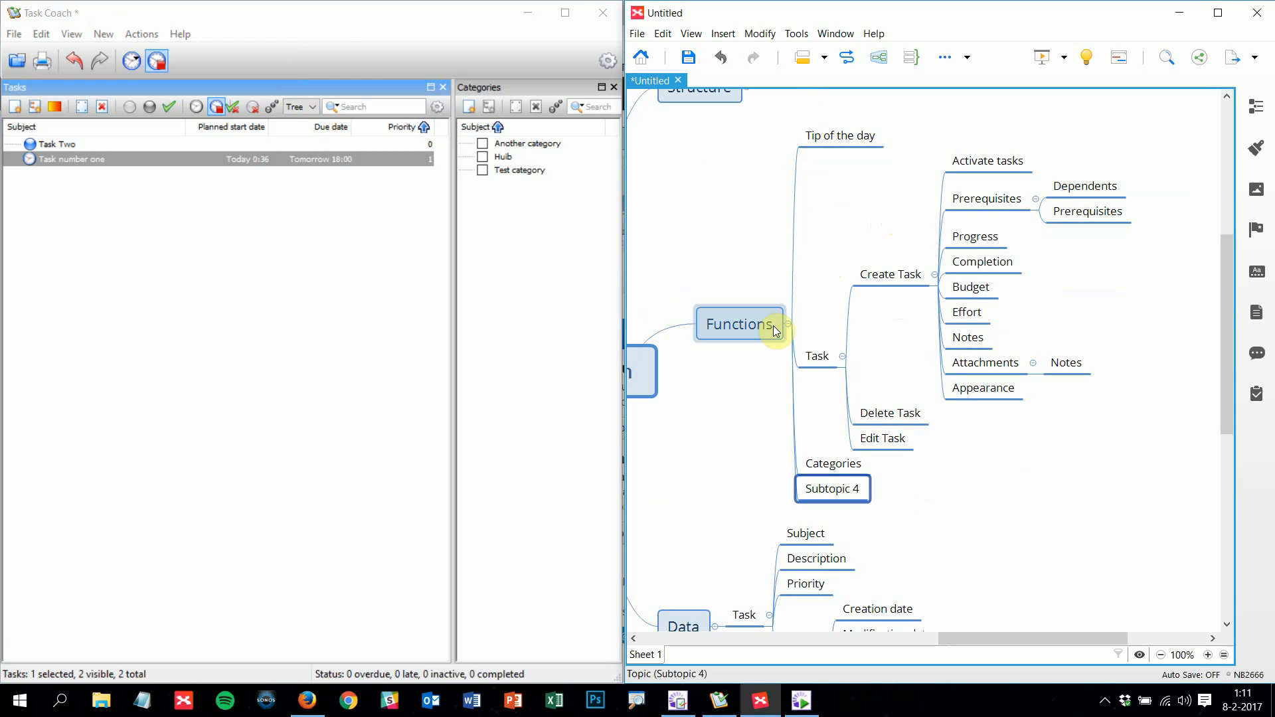
{"action": "type", "text": "Undo"}
{"action": "key", "text": "Return"}
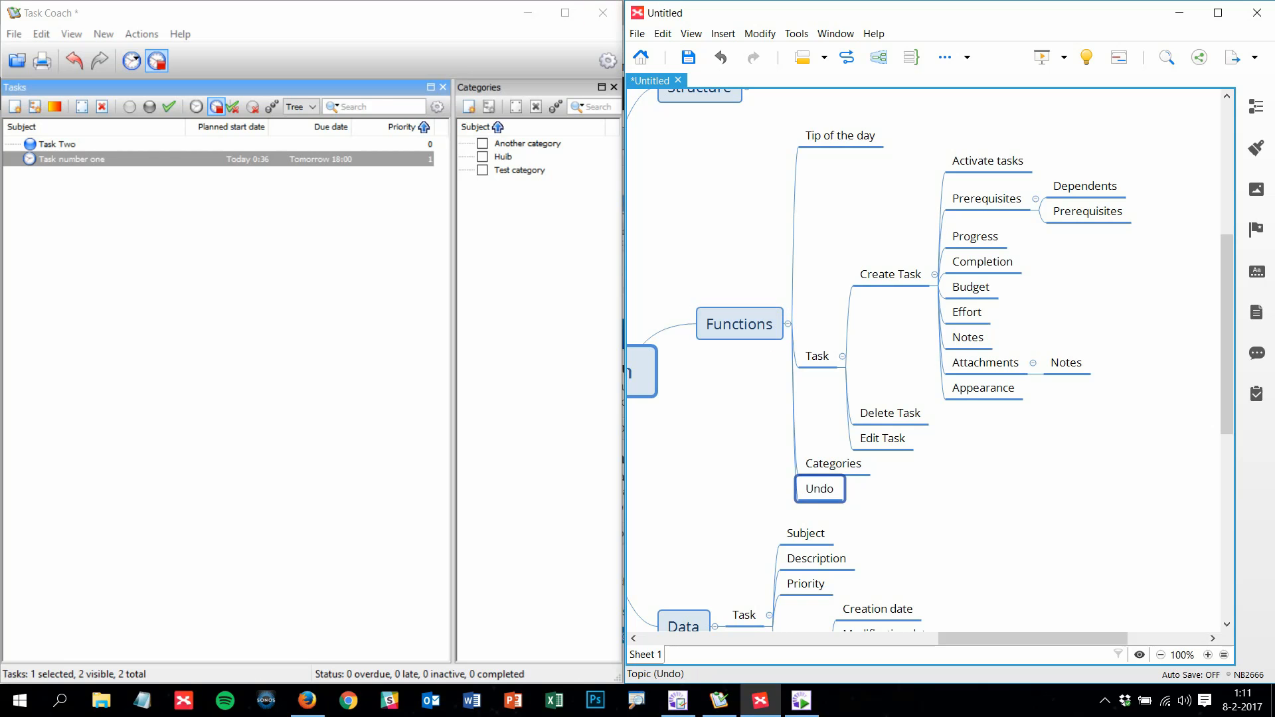
Extend the title of the "Undo" subtopic to "Undo & Redo"
{"action": "left_click", "coordinate": [824, 488]}
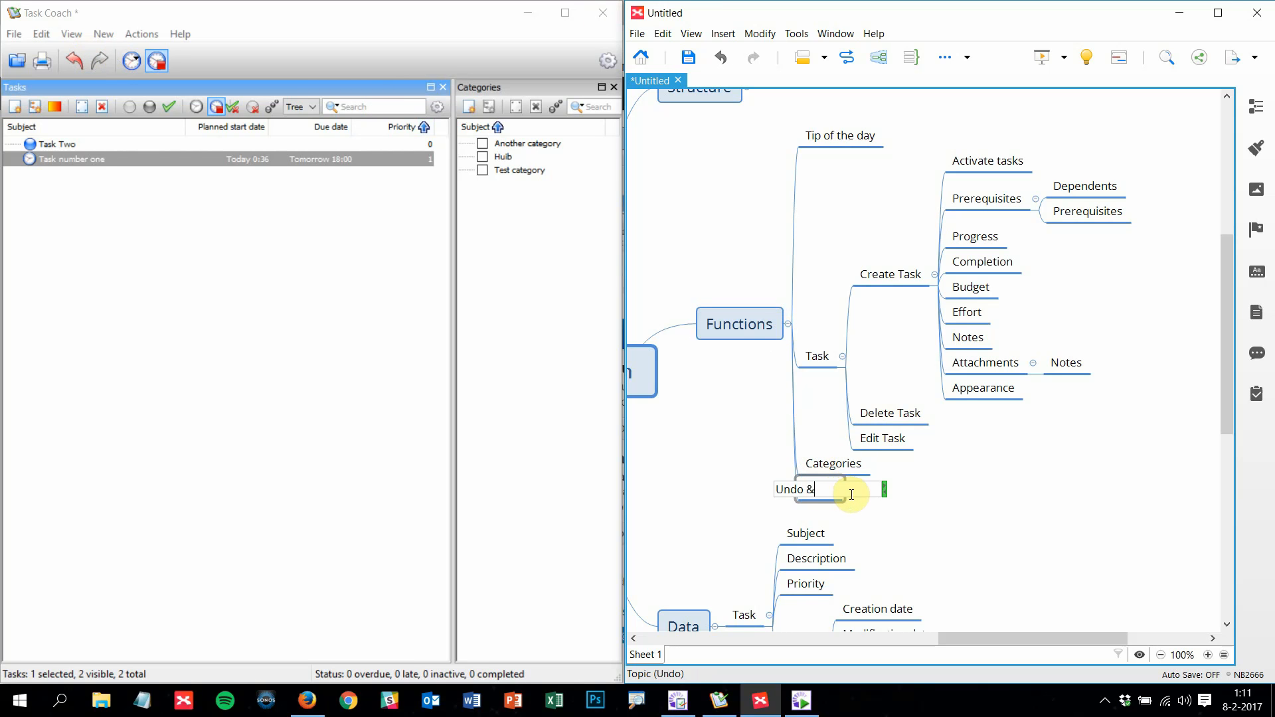
{"action": "type", "text": "& Redo"}
{"action": "key", "text": "Return"}
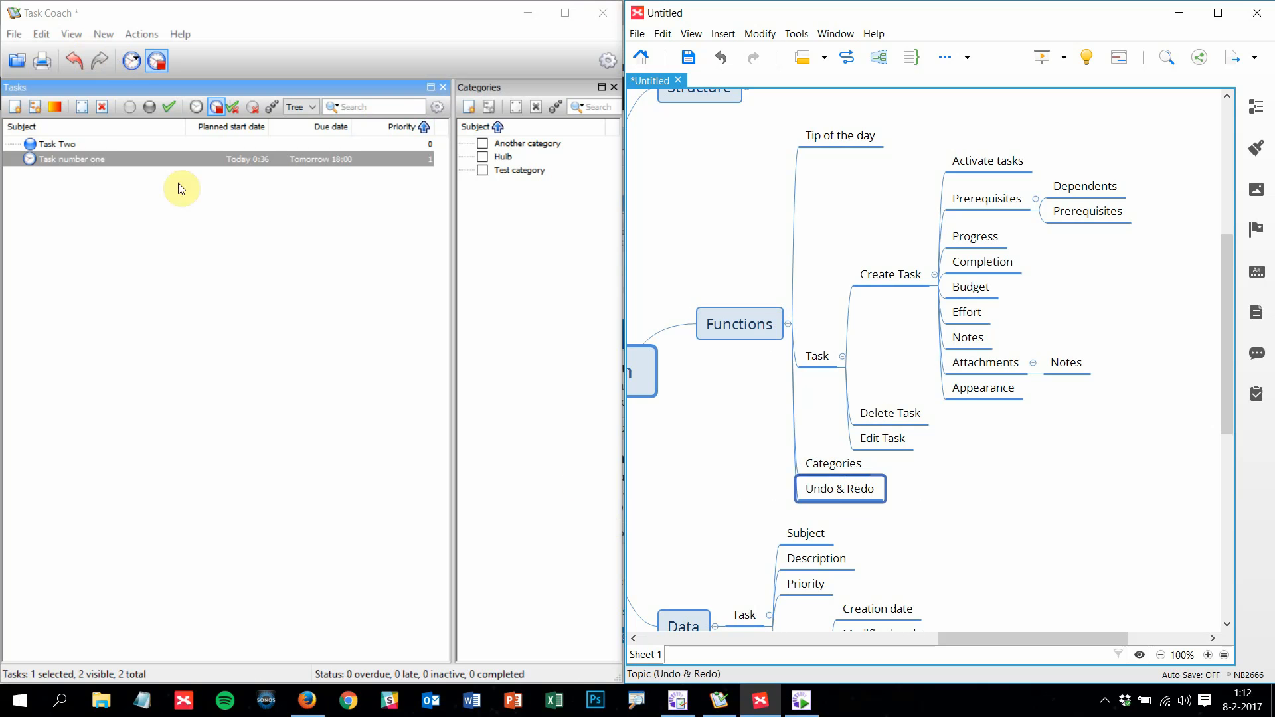
In Task Coach, examine the preferences from window behaviour through language, task appearance and features to editor, and close them
{"action": "left_click", "coordinate": [41, 33]}
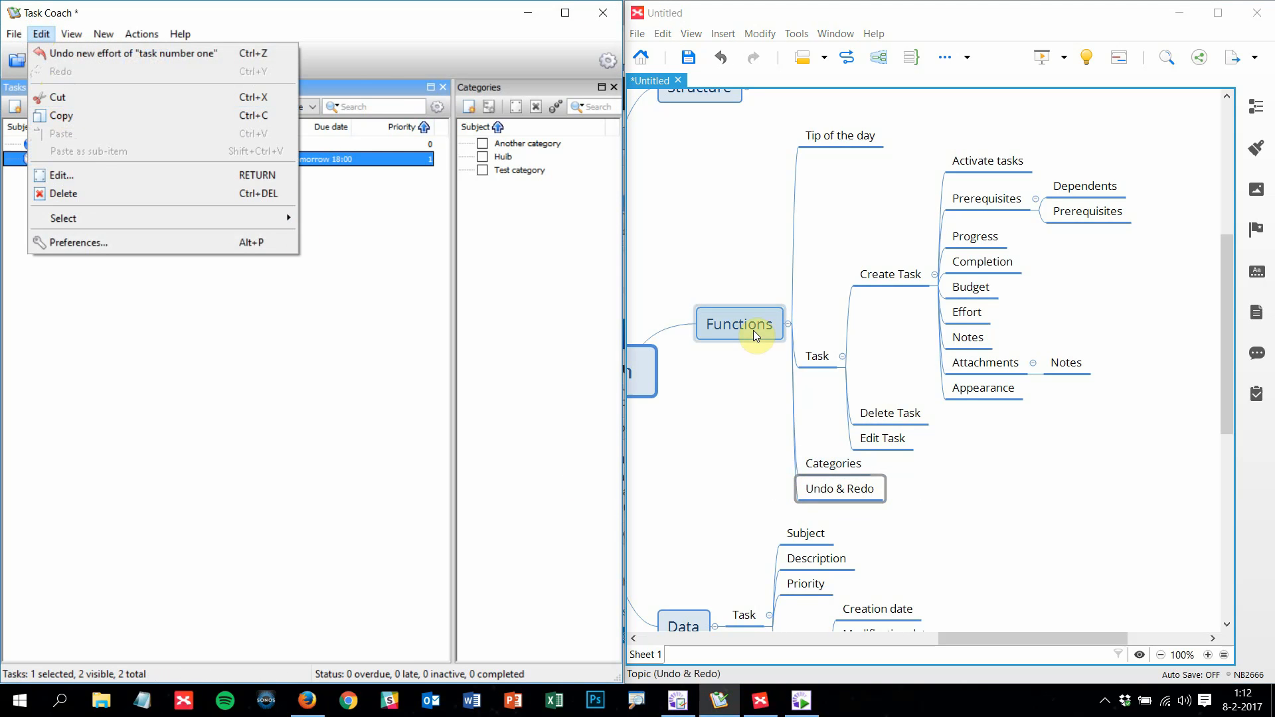
{"action": "left_click", "coordinate": [184, 242]}
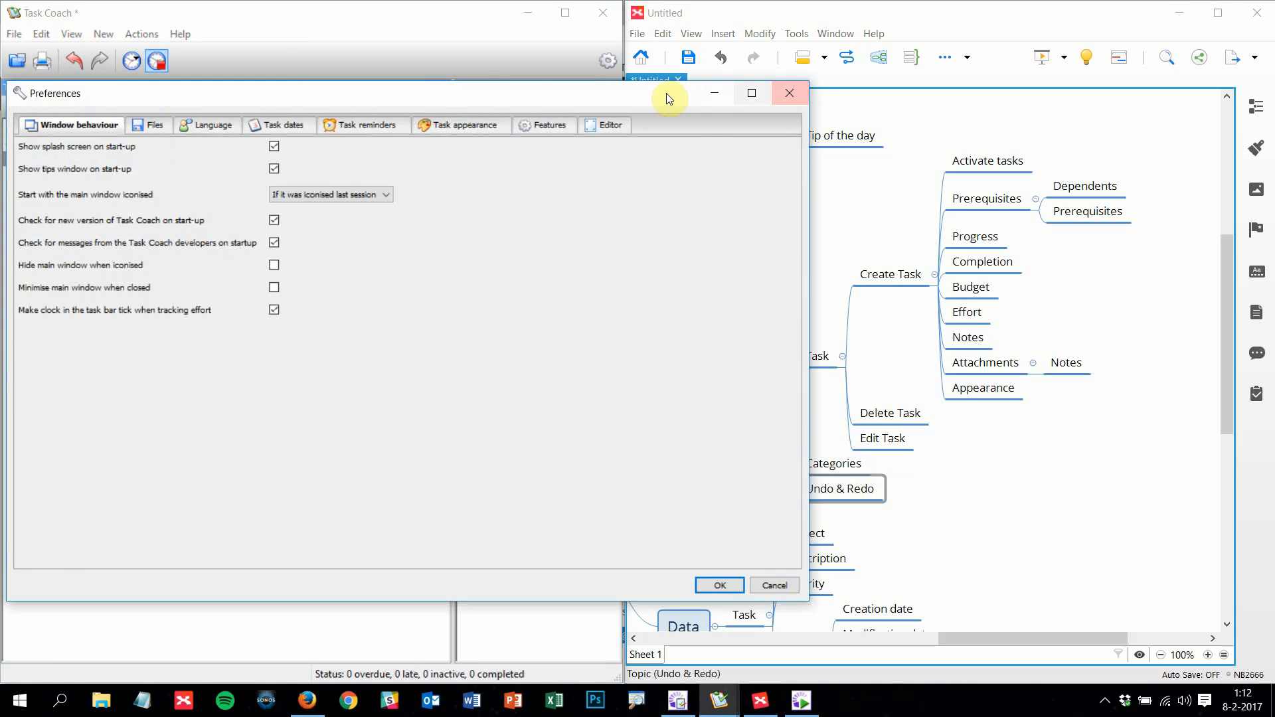
{"action": "left_click_drag", "start_coordinate": [652, 94], "coordinate": [735, 99]}
{"action": "left_click", "coordinate": [232, 130]}
{"action": "key", "text": "ctrl+Tab"}
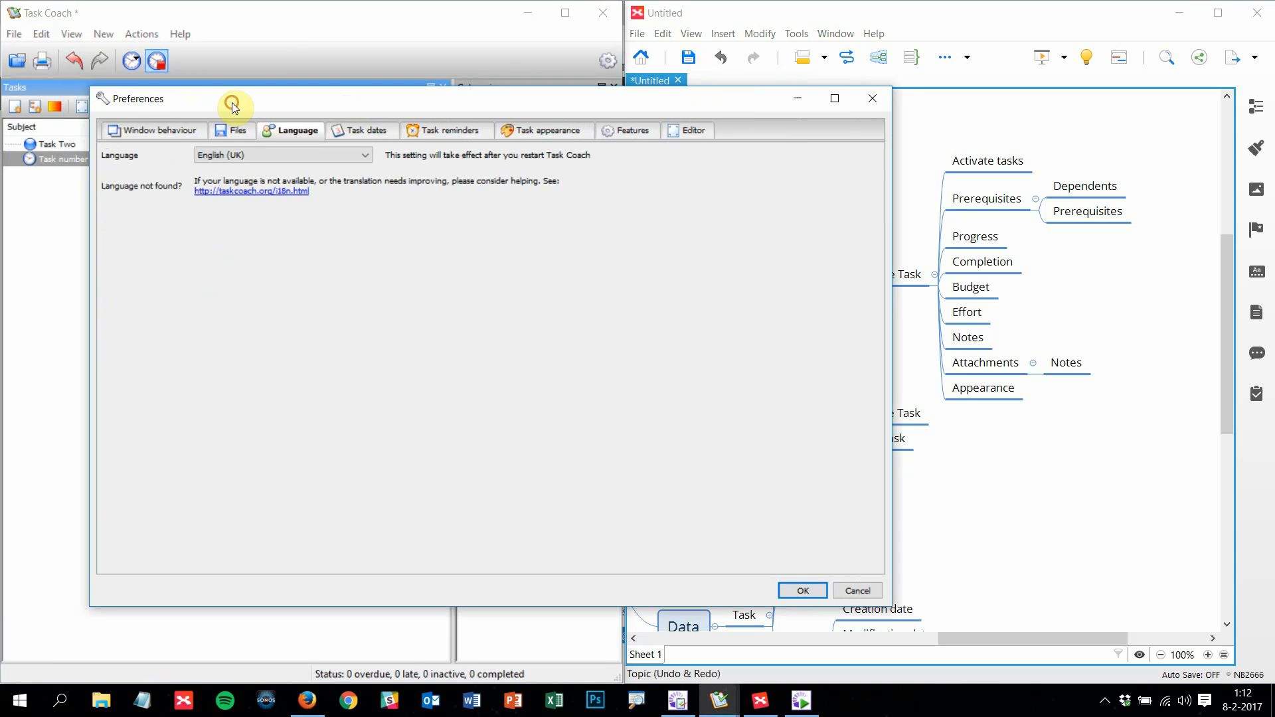
{"action": "key", "text": "ctrl+Tab"}
{"action": "left_click", "coordinate": [456, 132]}
{"action": "left_click", "coordinate": [533, 132]}
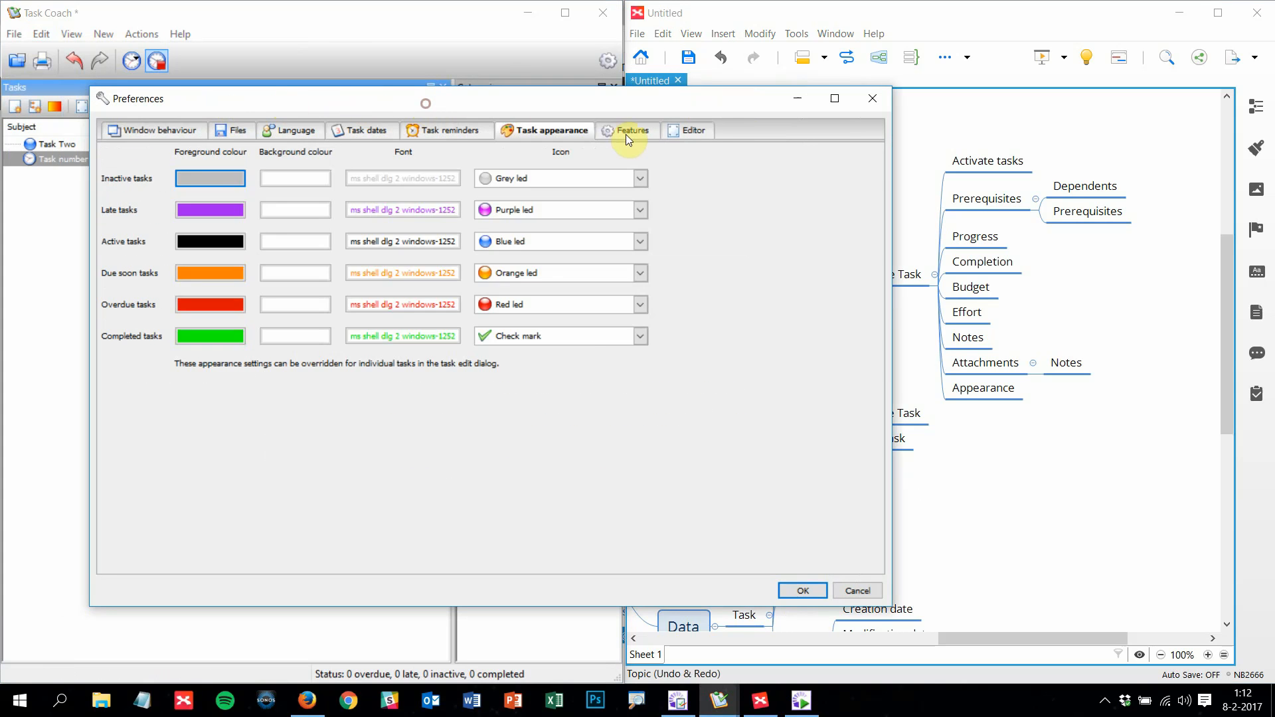
{"action": "left_click", "coordinate": [625, 131]}
{"action": "left_click", "coordinate": [693, 132]}
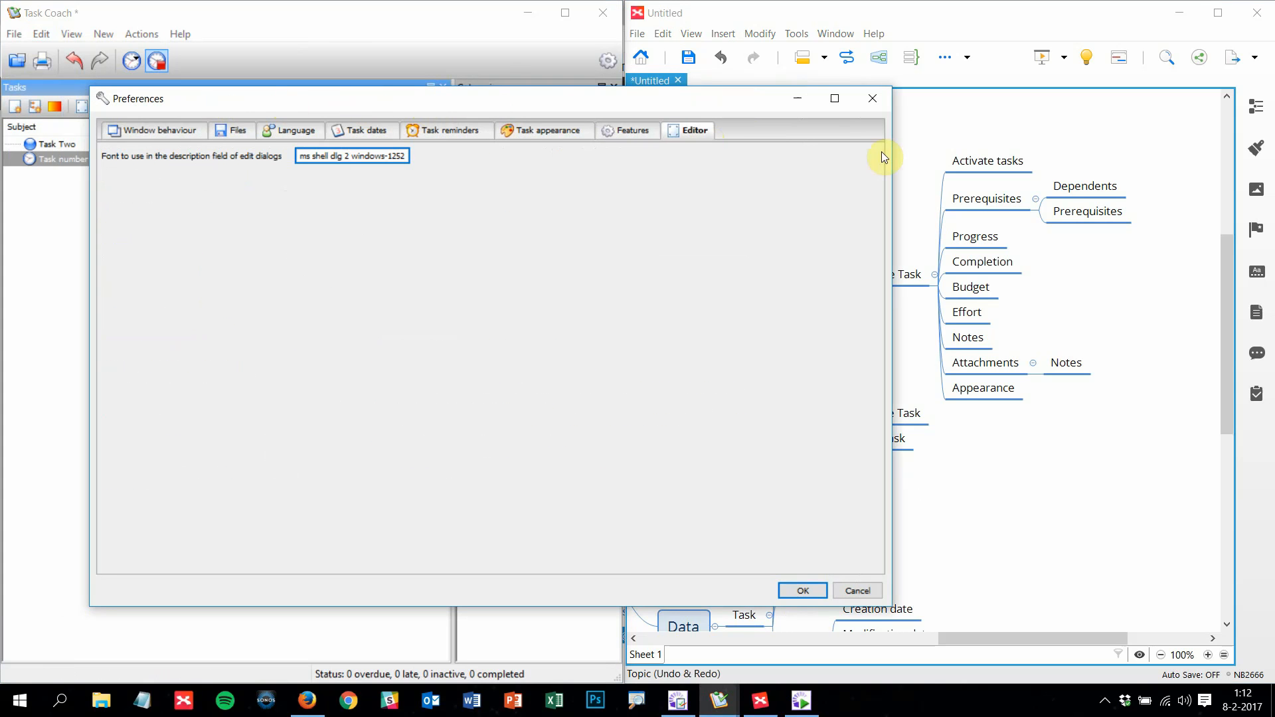
{"action": "left_click", "coordinate": [872, 98]}
In XMind, add the subtopic "Preferences" under "Functions"
{"action": "left_click", "coordinate": [755, 325]}
{"action": "key", "text": "Tab"}
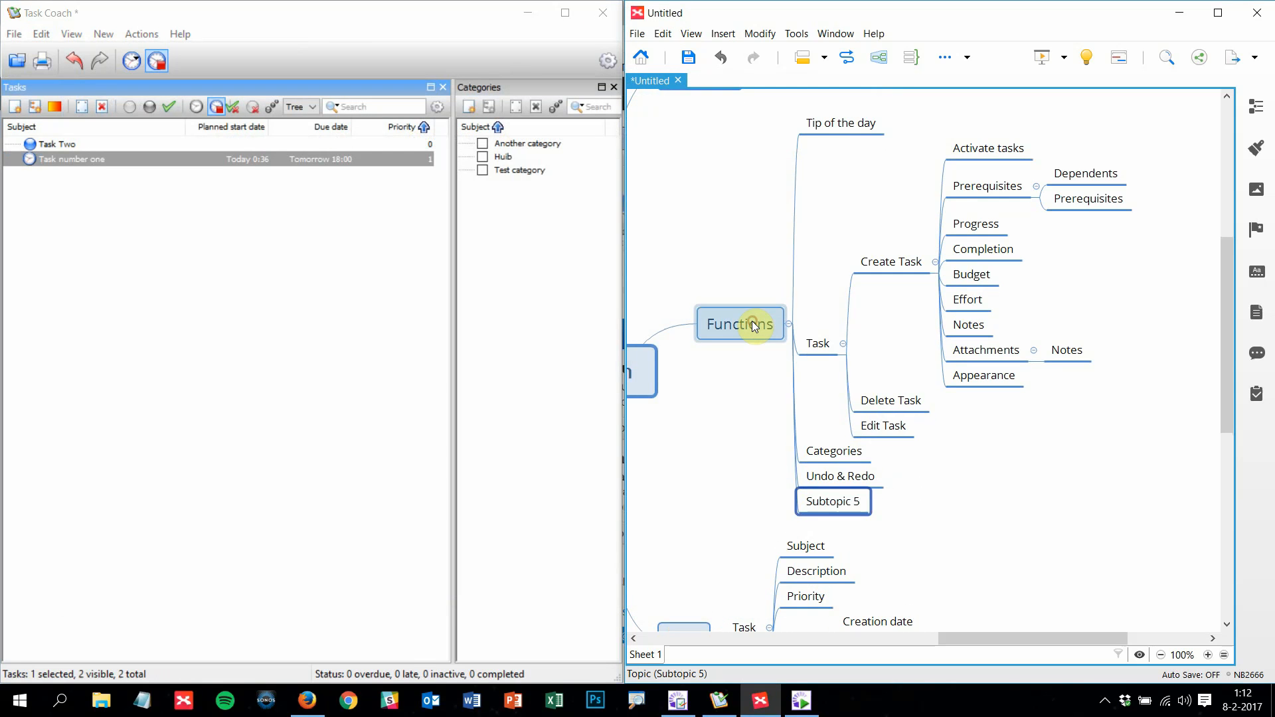
{"action": "type", "text": "Pref"}
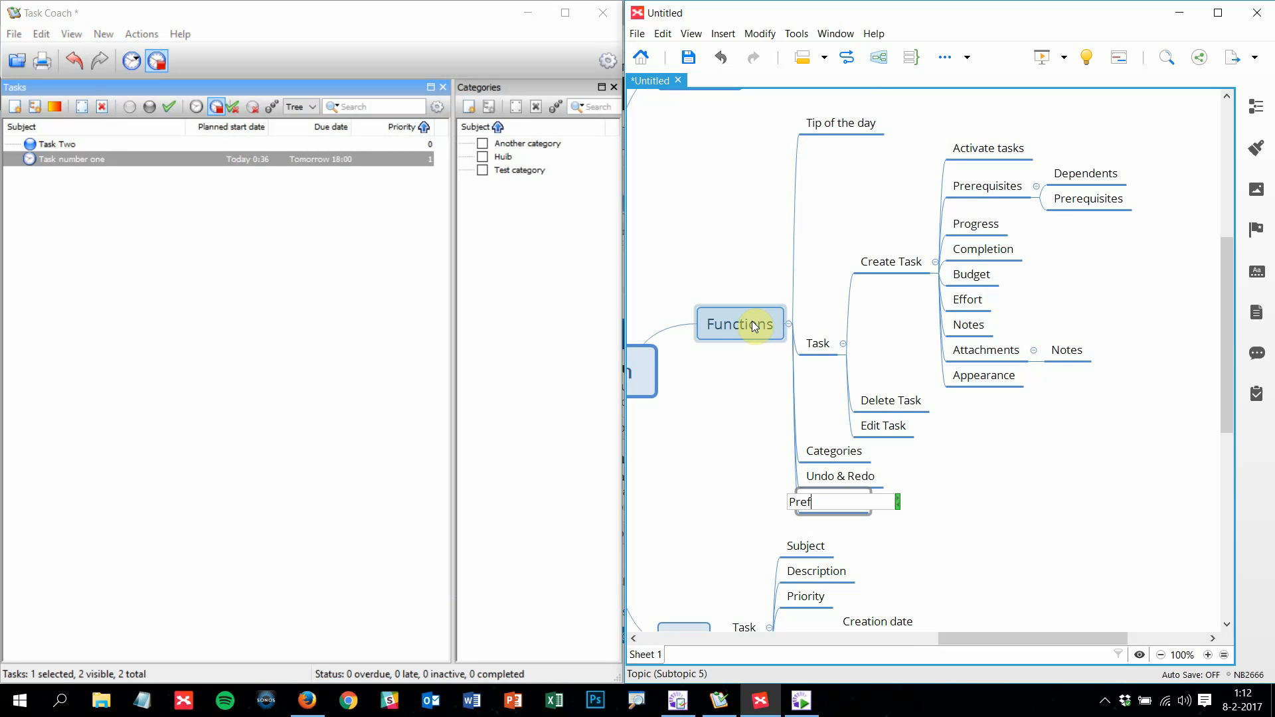
{"action": "type", "text": "erences"}
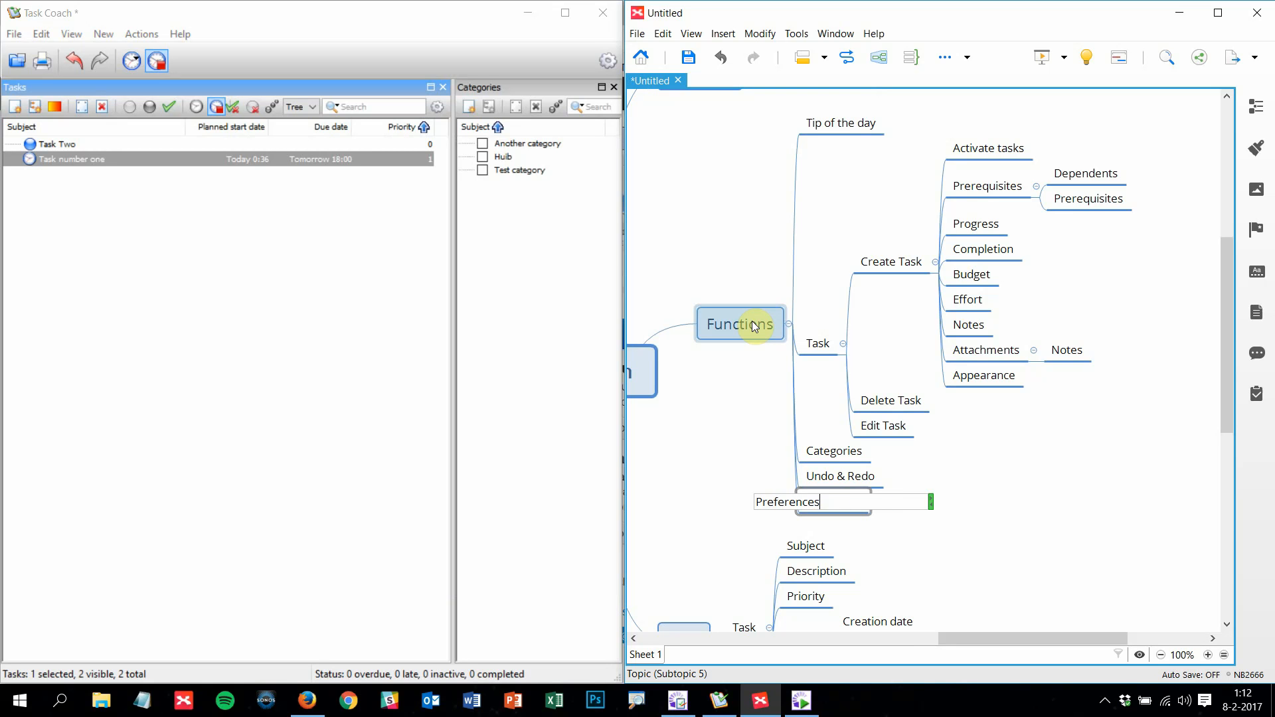
{"action": "key", "text": "Return"}
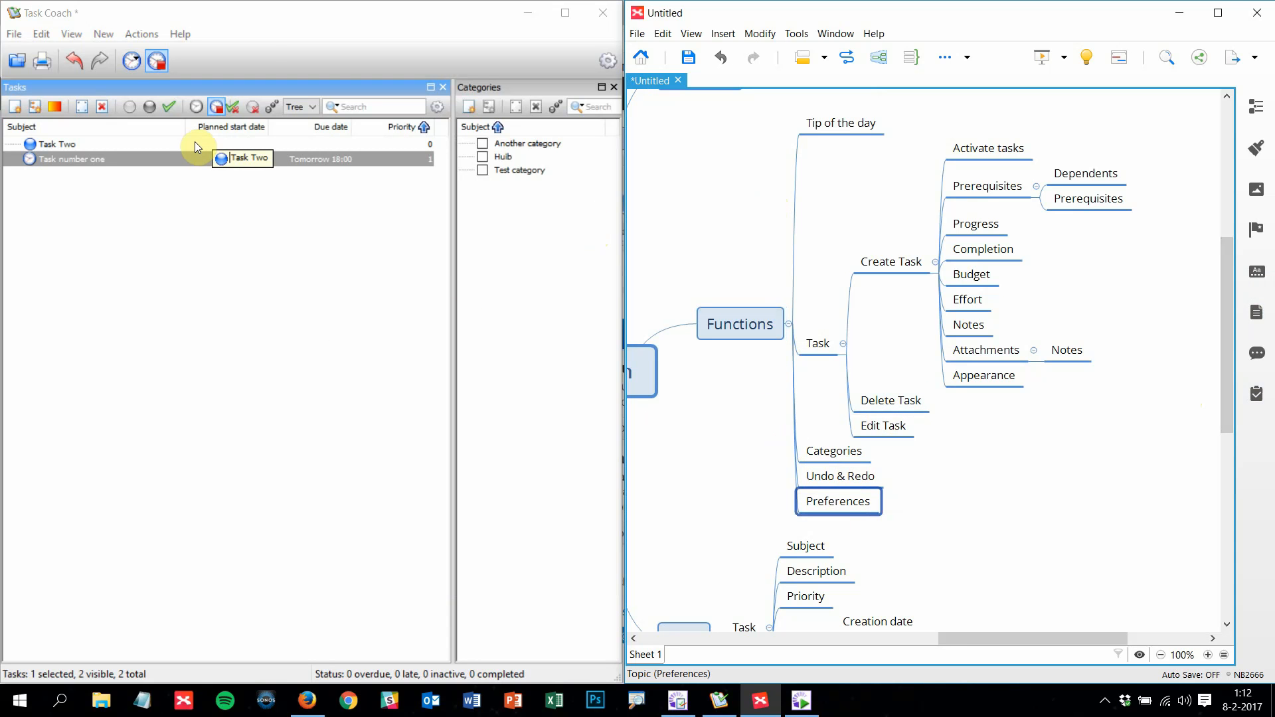
Check the filter and column view options in Task Coach and add another subtopic under "Functions" in XMind
{"action": "left_click", "coordinate": [62, 33]}
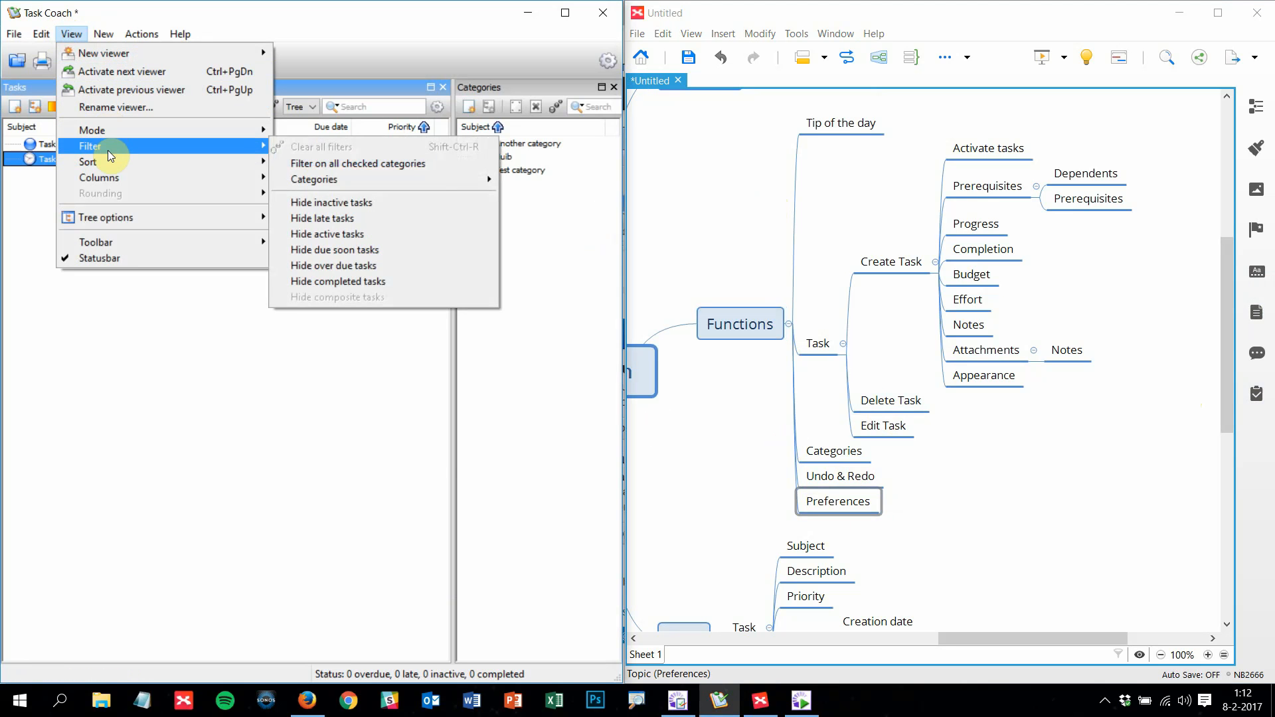
{"action": "mouse_move", "coordinate": [110, 176]}
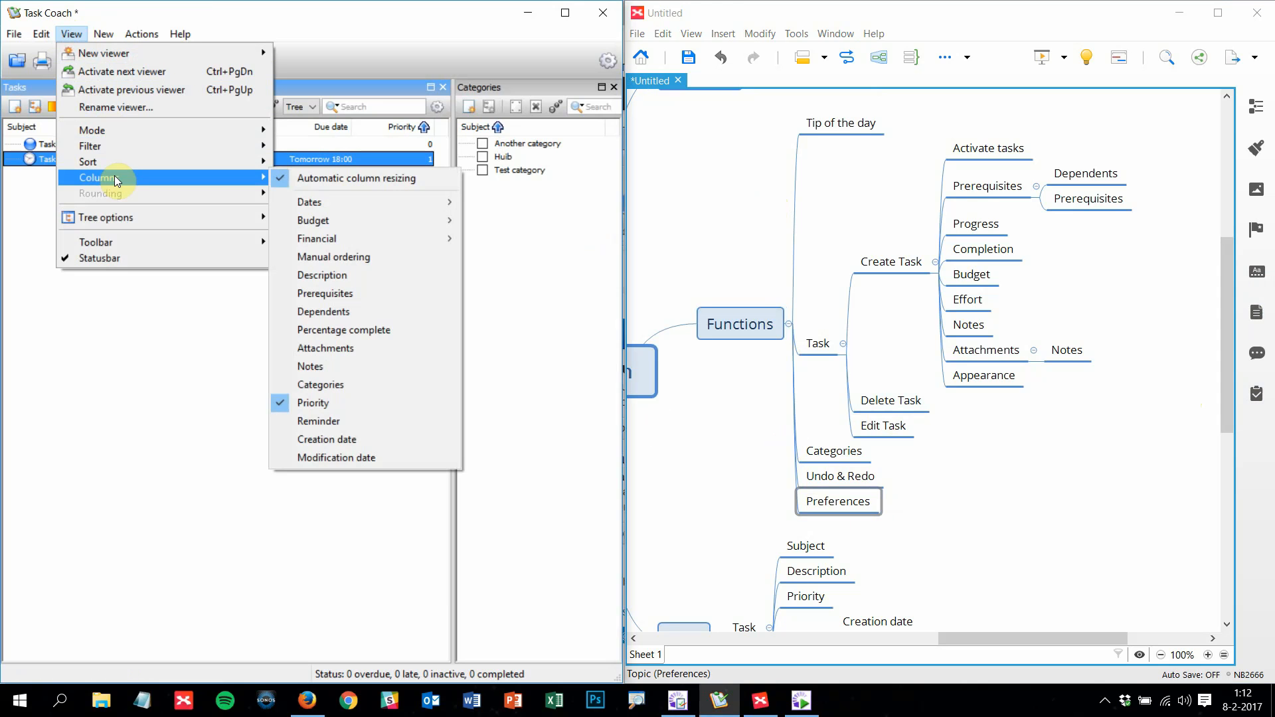
{"action": "left_click", "coordinate": [754, 335]}
{"action": "key", "text": "Tab"}
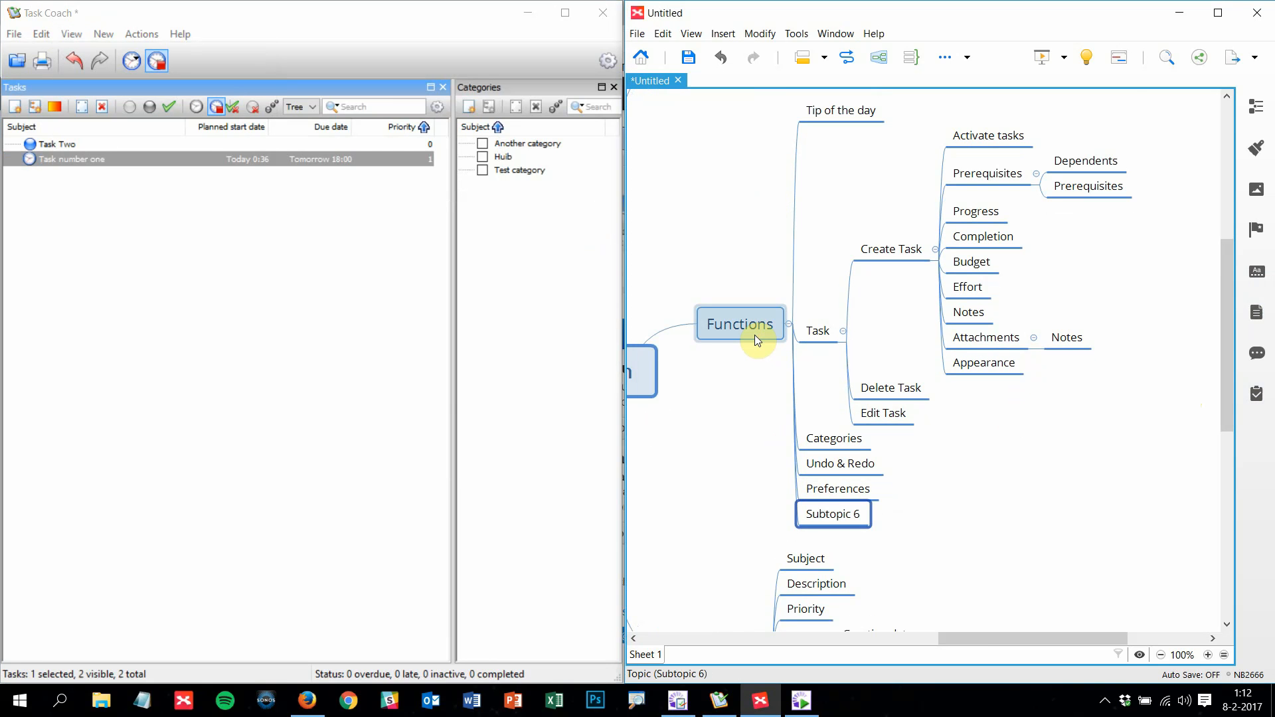
Name the new last subtopic of Functions "View"
{"action": "type", "text": "Vi"}
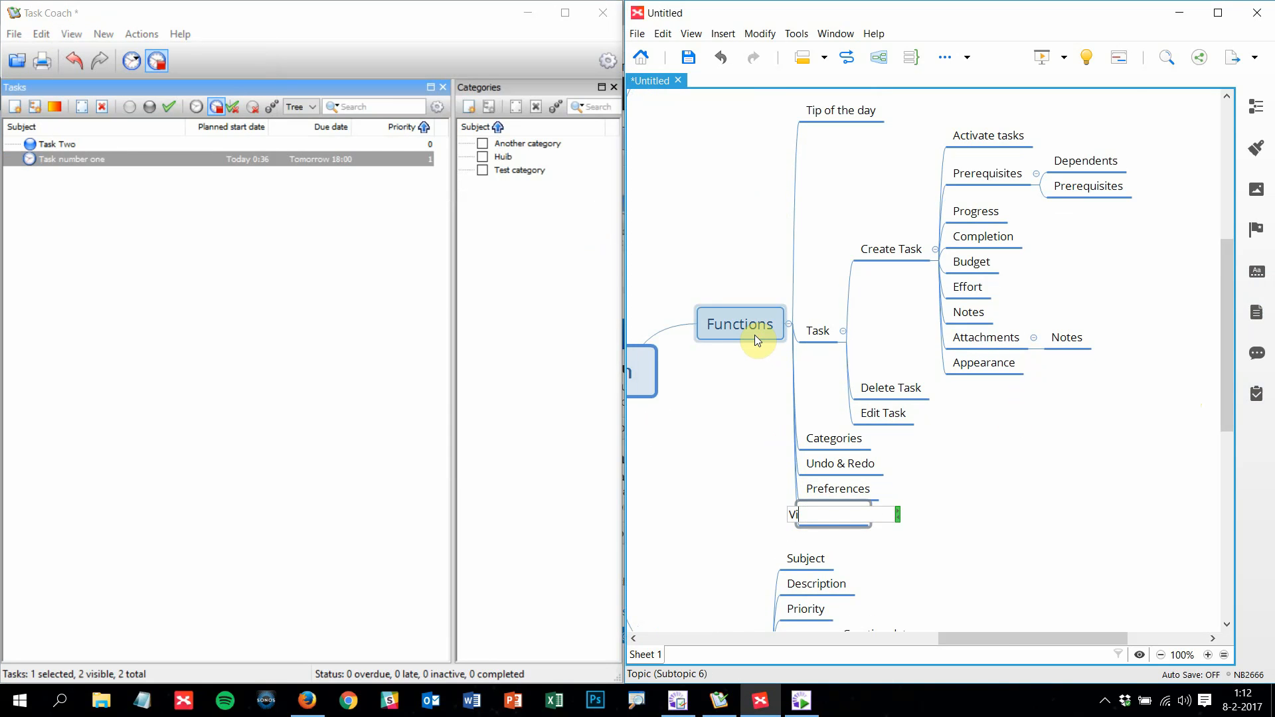
{"action": "type", "text": "ew"}
{"action": "key", "text": "Return"}
Add the subtopics "Sort" and "Hide" under View in the Functions branch
{"action": "key", "text": "Tab"}
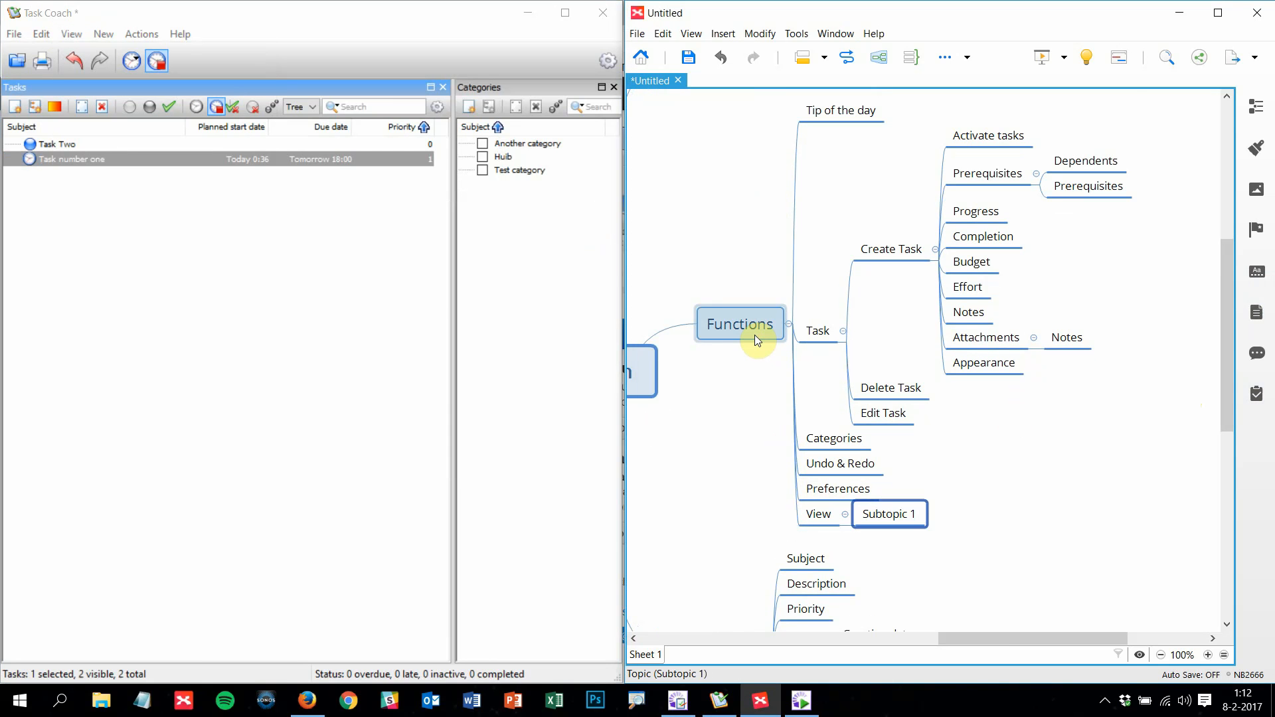
{"action": "type", "text": "Sort"}
{"action": "key", "text": "Return"}
{"action": "key", "text": "Return"}
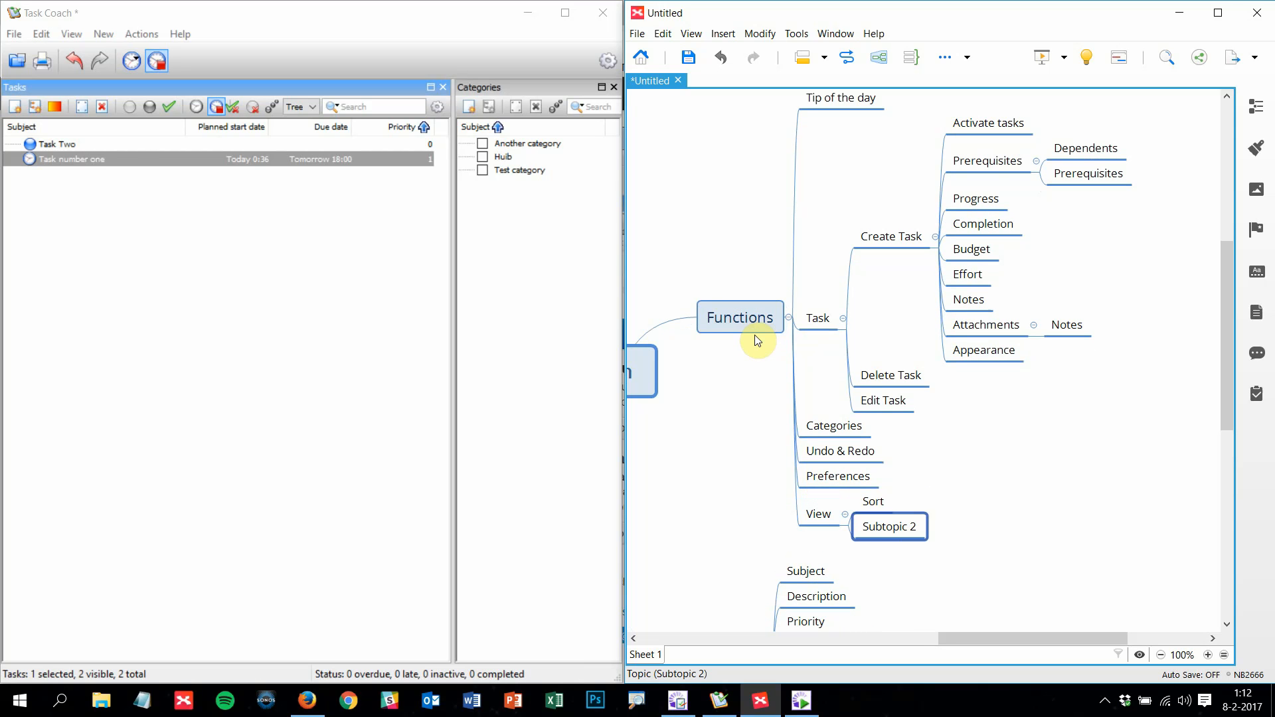
{"action": "type", "text": "Hoide"}
{"action": "key", "text": "Return"}
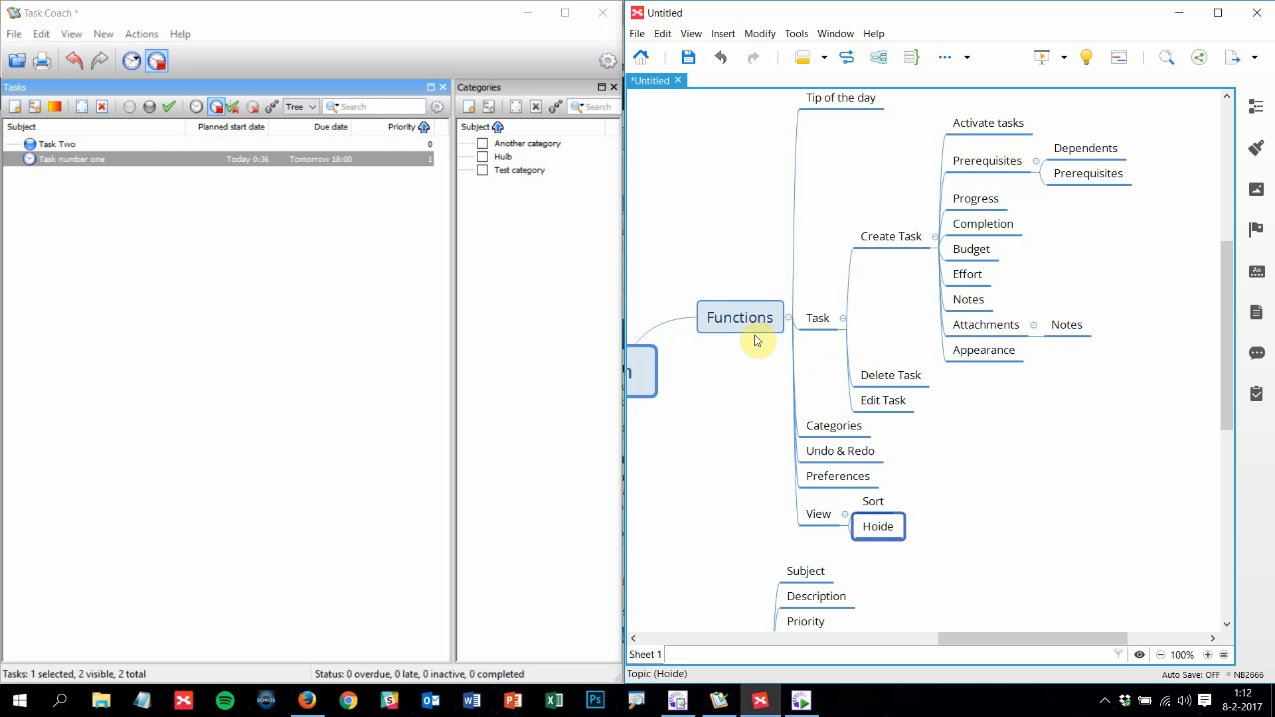
{"action": "left_click", "coordinate": [872, 529]}
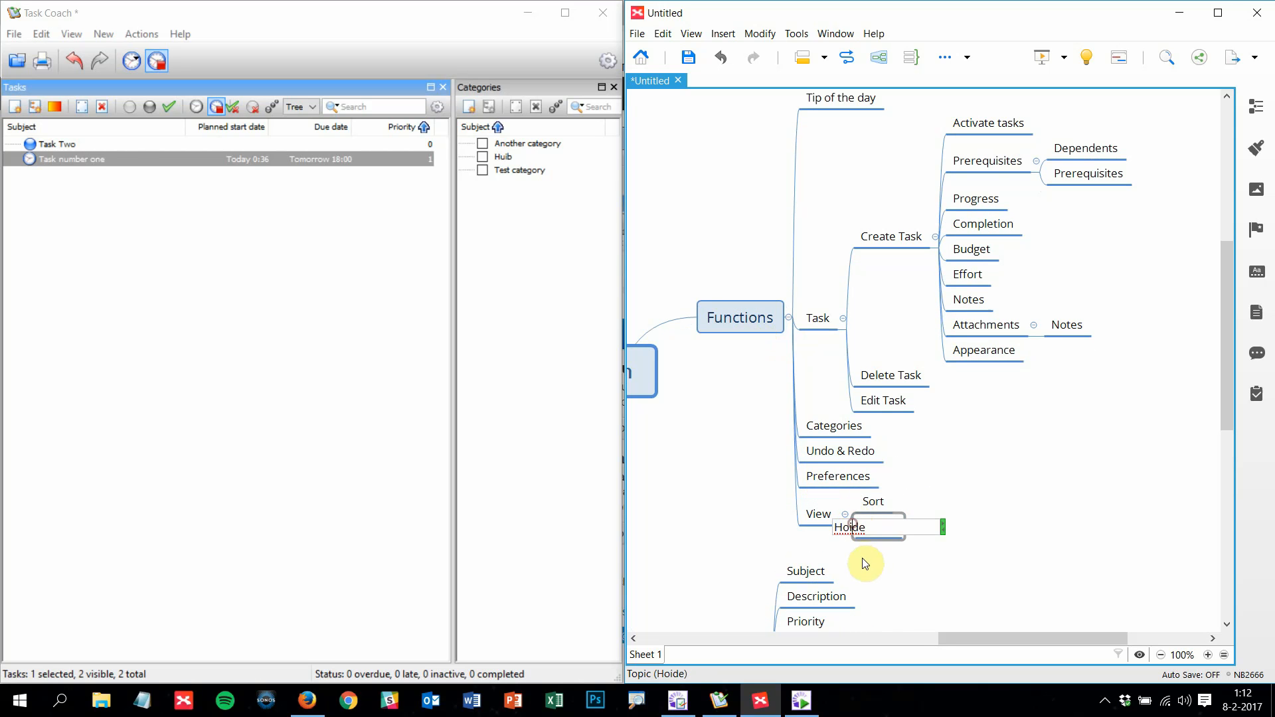
{"action": "key", "text": "Return"}
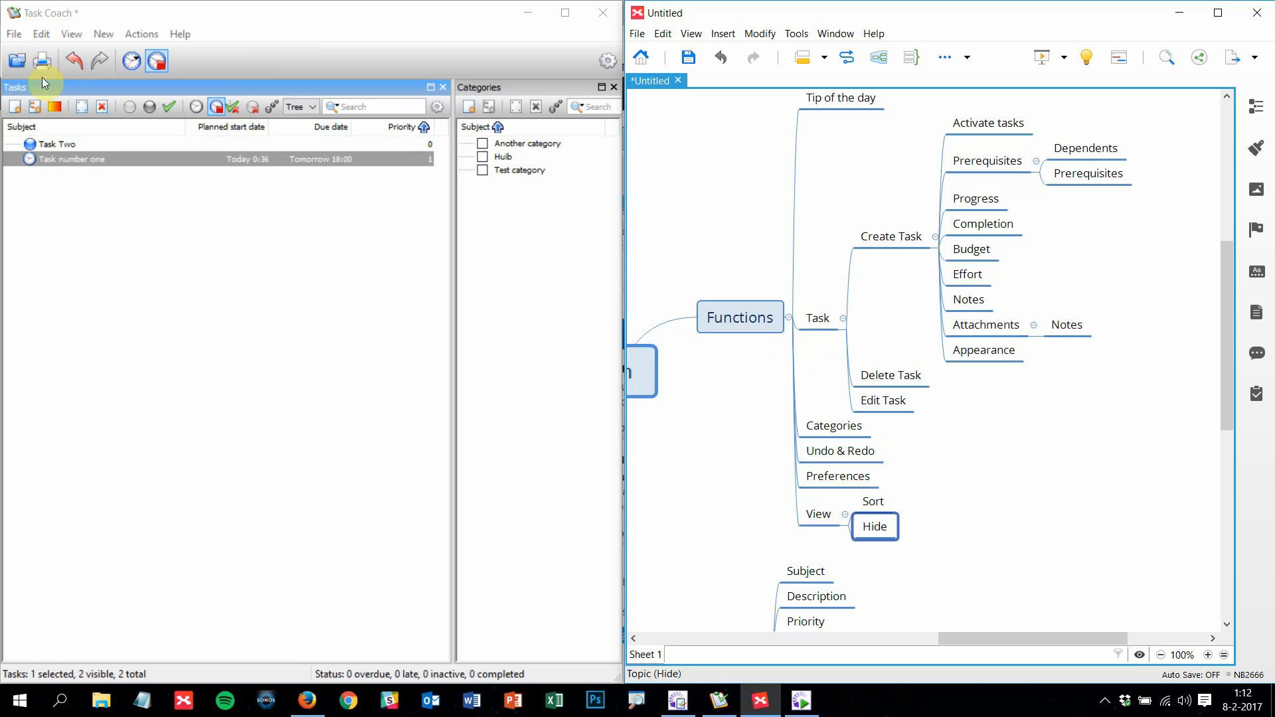
Look up the view mode choices in Task Coach and add a "Mode" subtopic under View in the mind map
{"action": "left_click", "coordinate": [65, 37]}
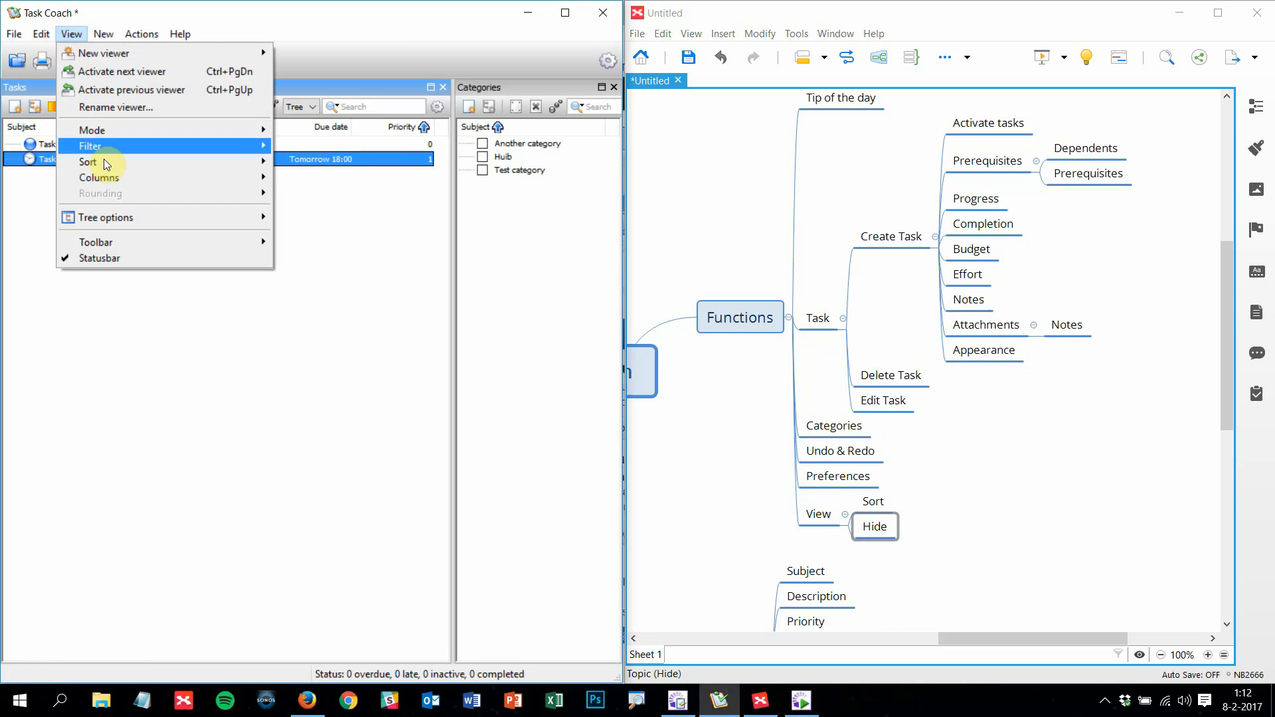
{"action": "mouse_move", "coordinate": [108, 133]}
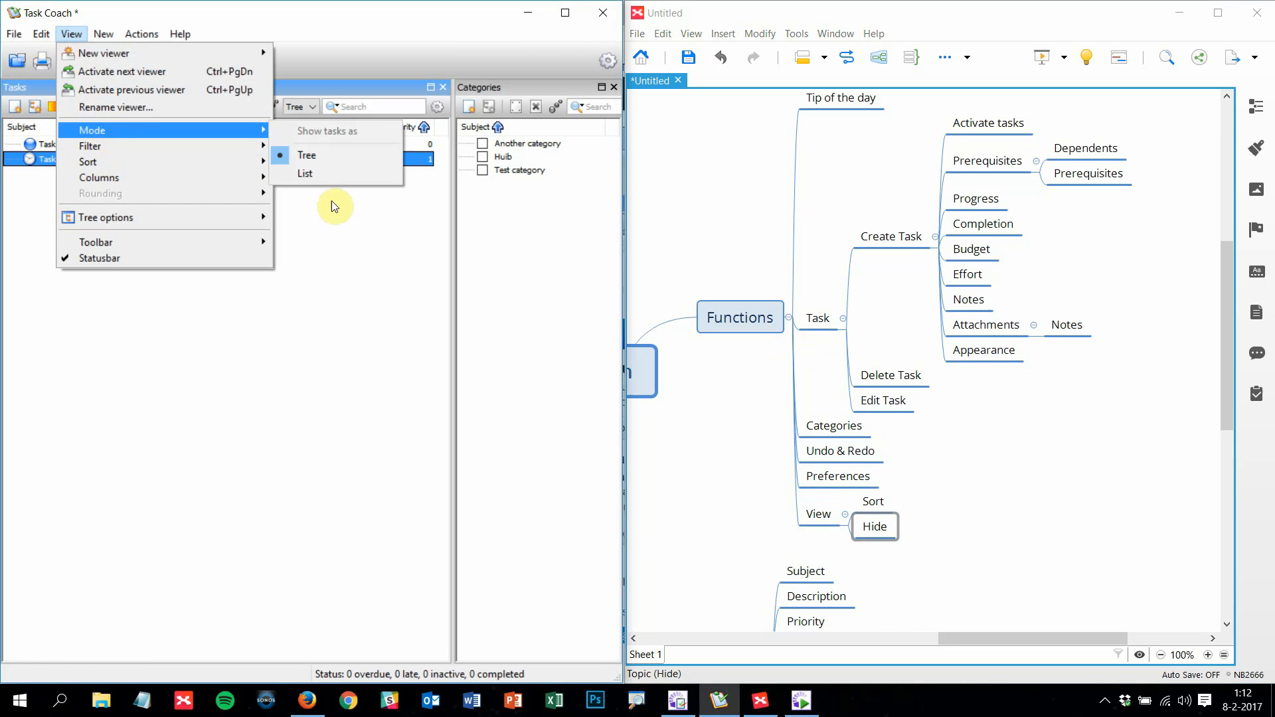
{"action": "left_click", "coordinate": [826, 513]}
{"action": "key", "text": "Tab"}
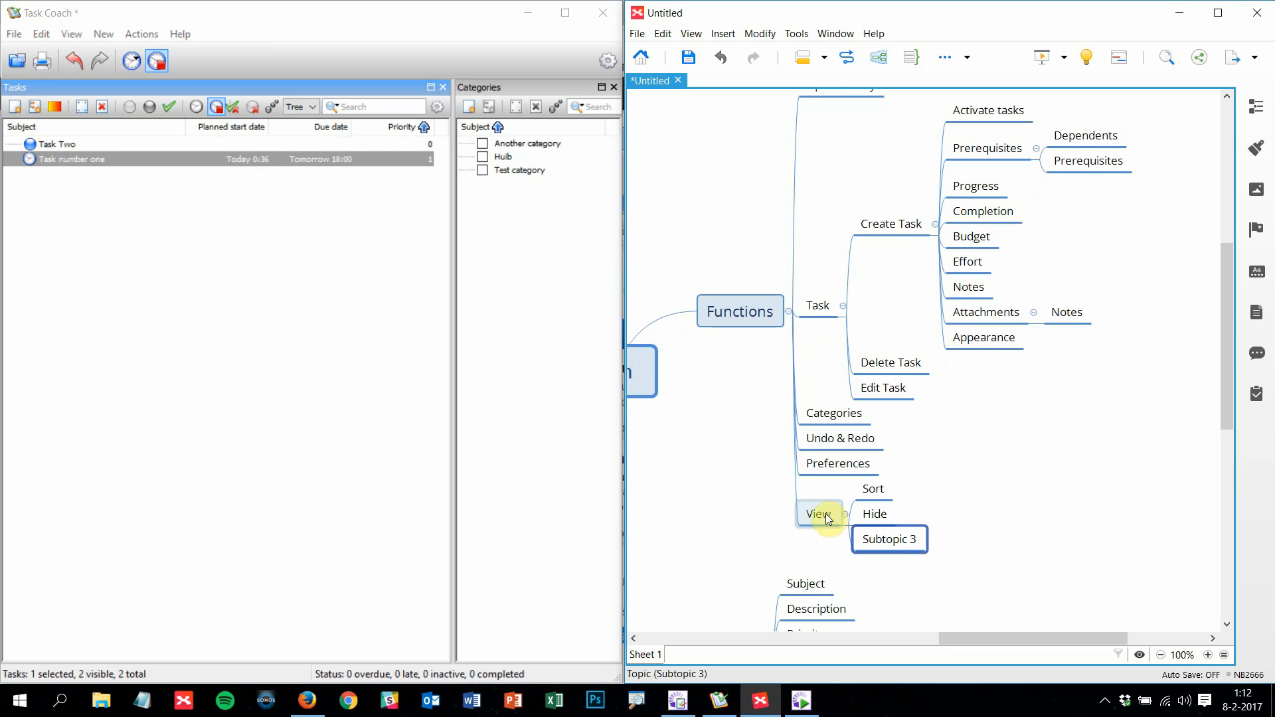
{"action": "type", "text": "Mode"}
Add the subtopics "Tree" and "List" under Mode
{"action": "key", "text": "Tab"}
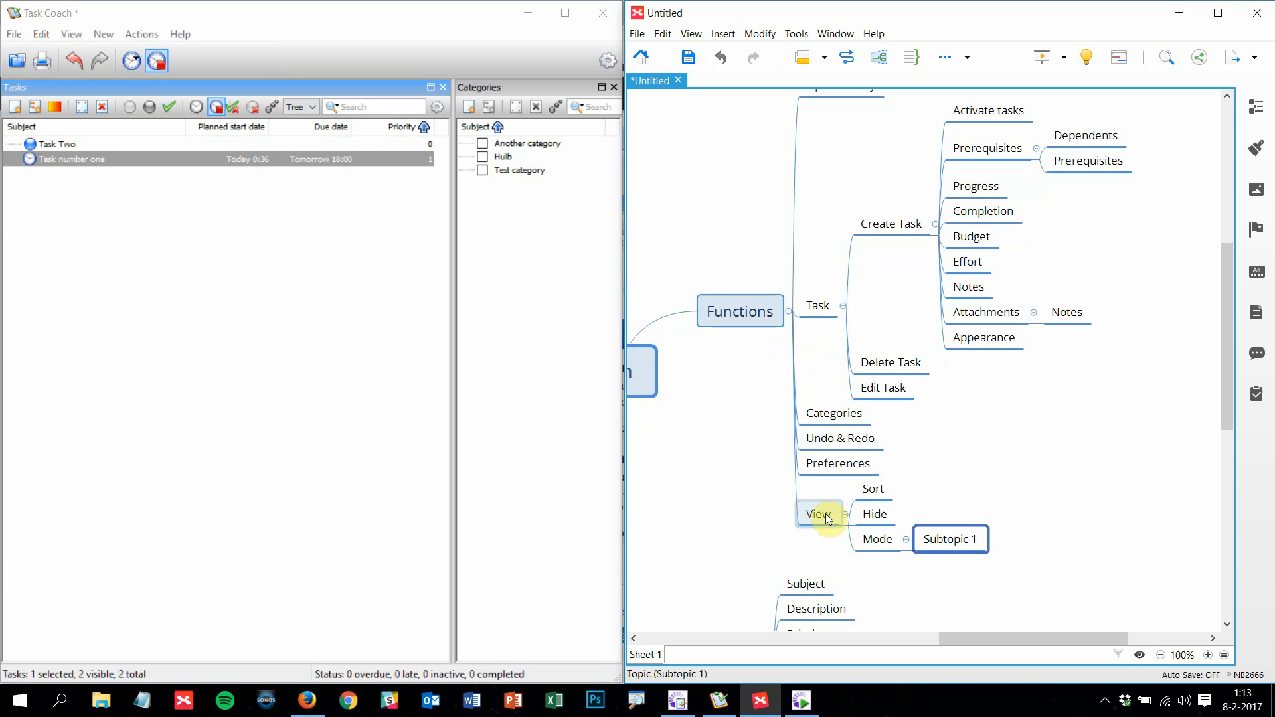
{"action": "type", "text": "Tree"}
{"action": "key", "text": "Return"}
{"action": "key", "text": "Return"}
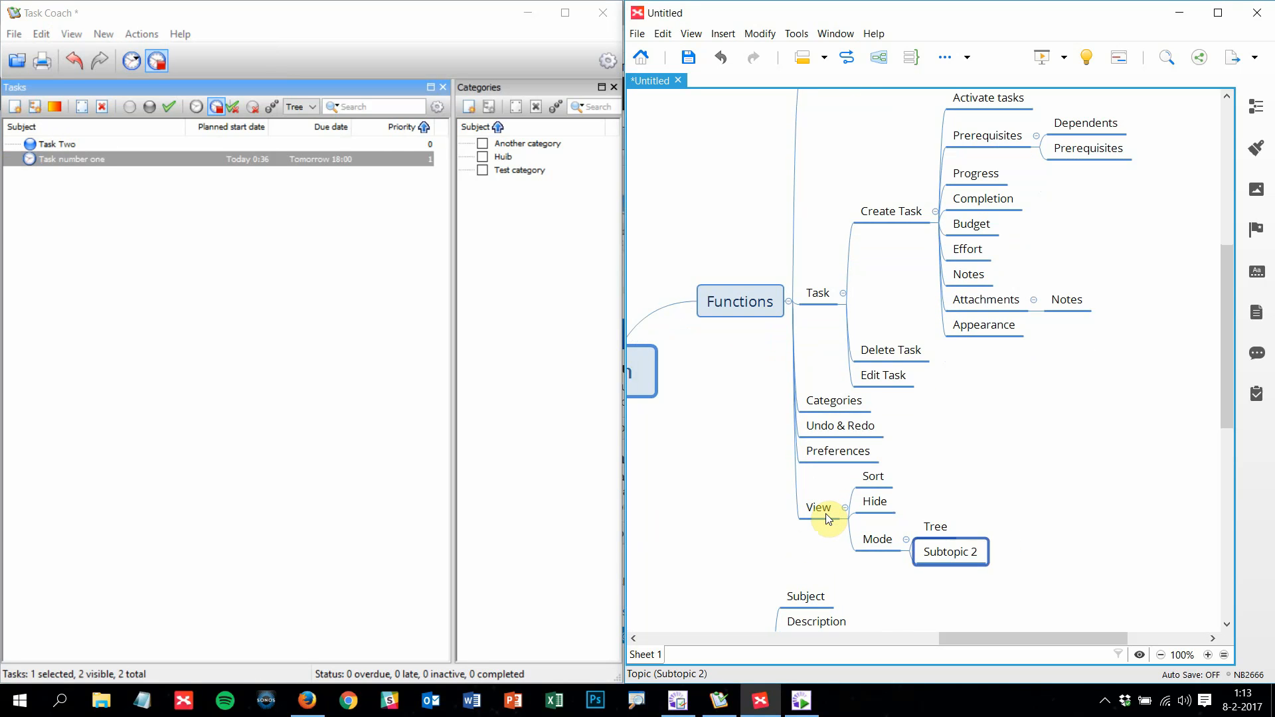
{"action": "type", "text": "List"}
{"action": "key", "text": "Return"}
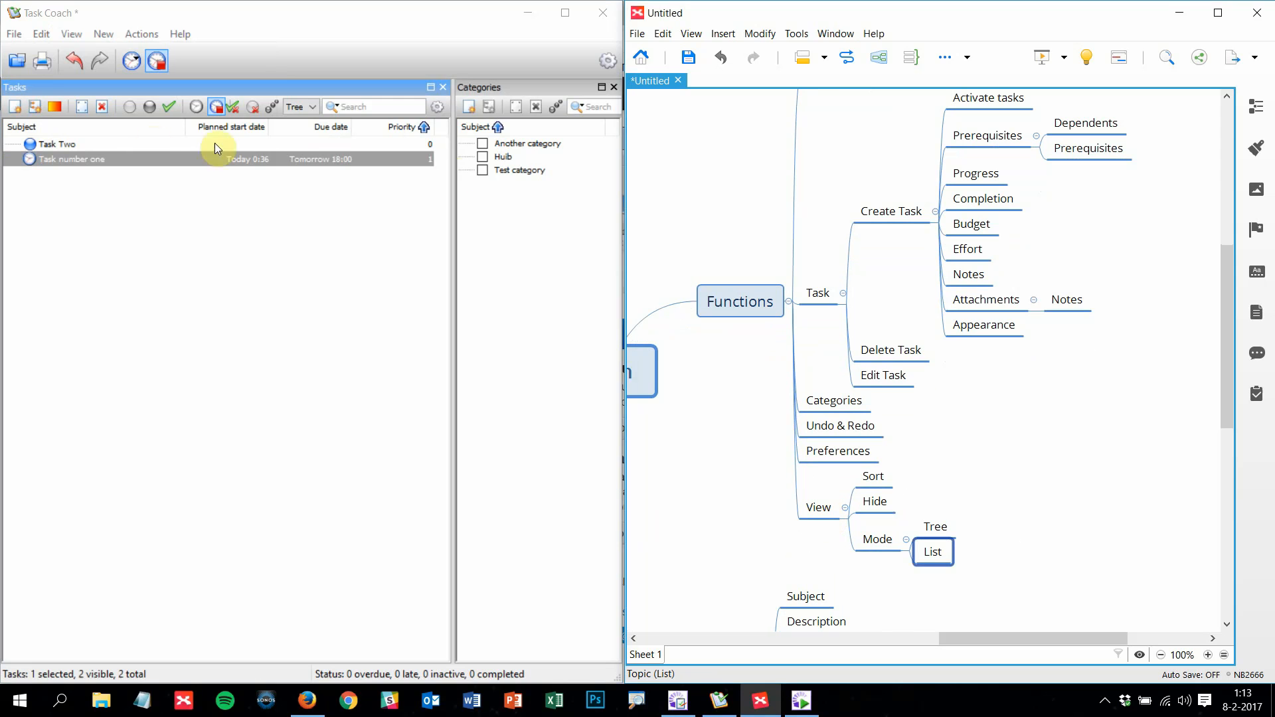
Check the tree options in Task Coach and add an "Options" subtopic under Tree in the mind map
{"action": "left_click", "coordinate": [71, 34]}
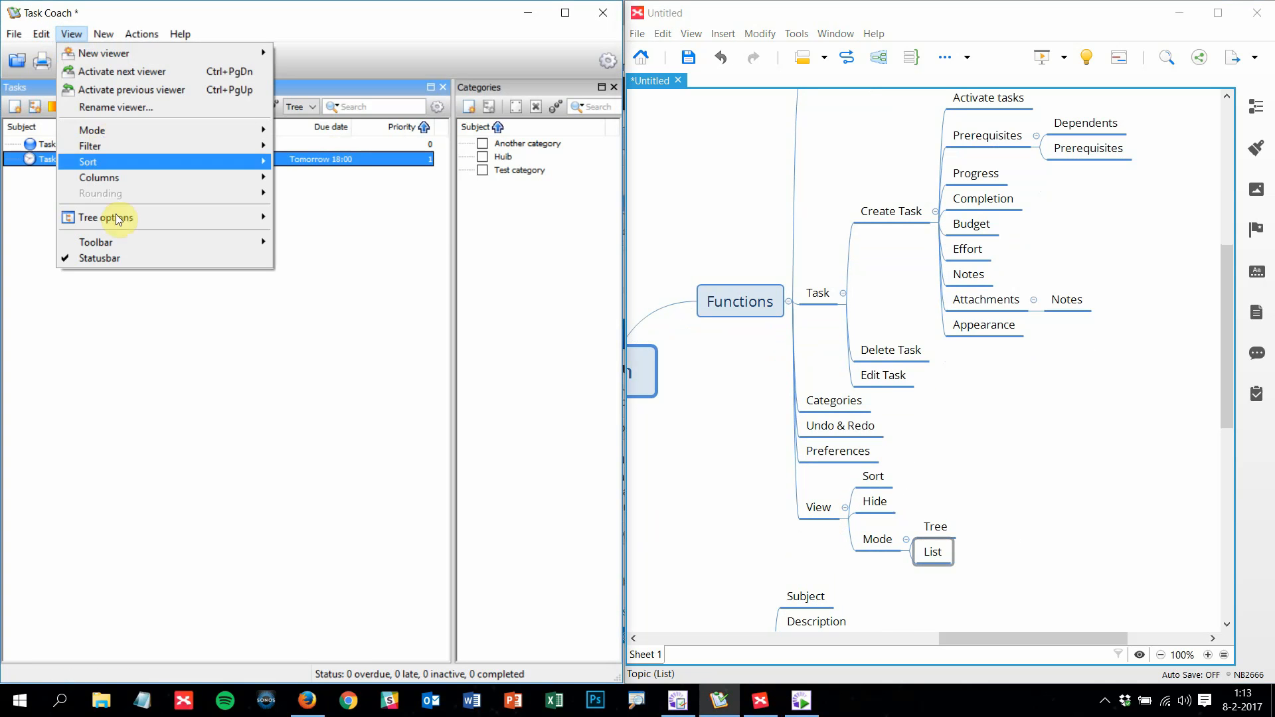
{"action": "mouse_move", "coordinate": [117, 218]}
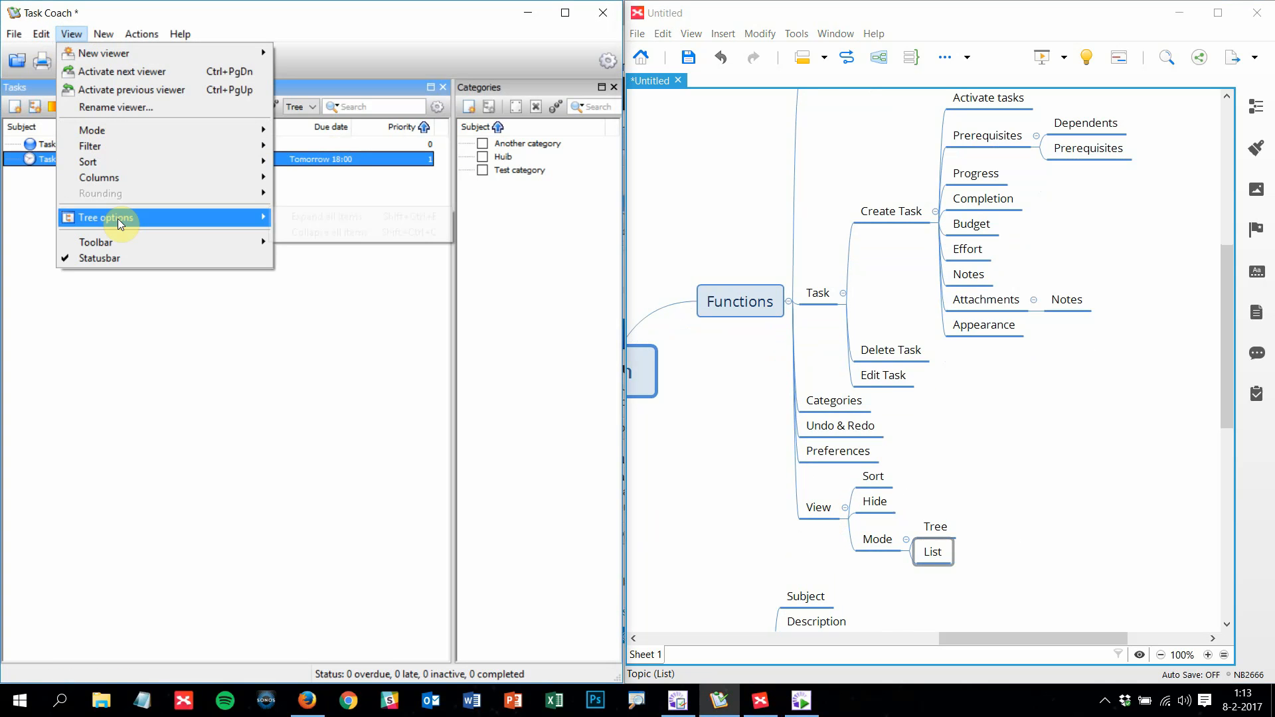
{"action": "left_click", "coordinate": [941, 530]}
{"action": "key", "text": "Tab"}
{"action": "type", "text": "Options"}
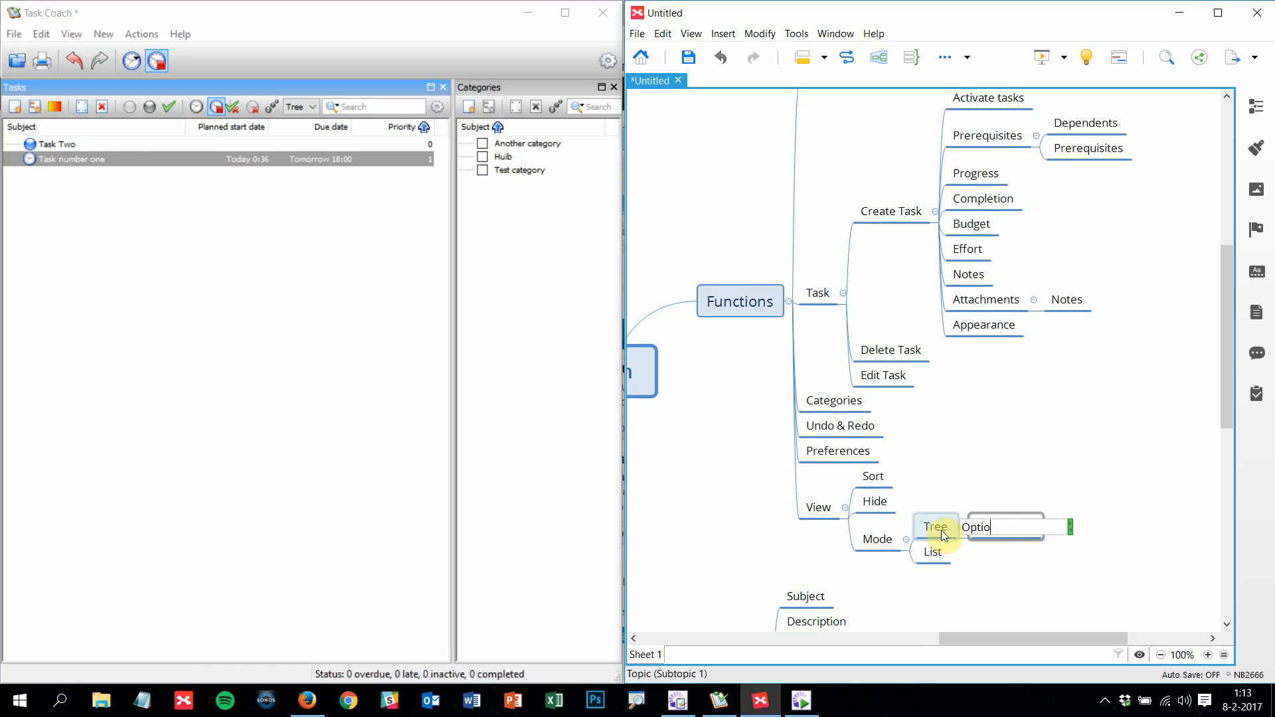
{"action": "key", "text": "Return"}
Review the toolbar view settings in Task Coach and add a "Toolbar" subtopic under View in the mind map
{"action": "left_click", "coordinate": [69, 33]}
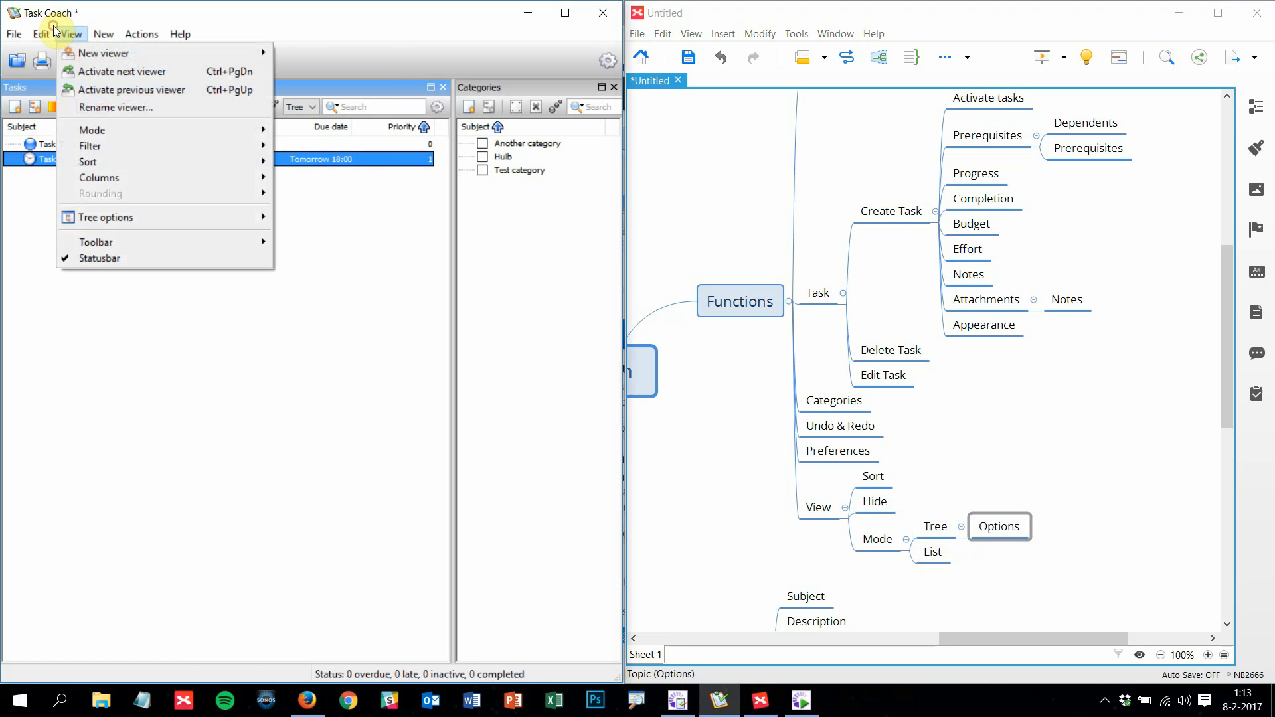
{"action": "mouse_move", "coordinate": [91, 243]}
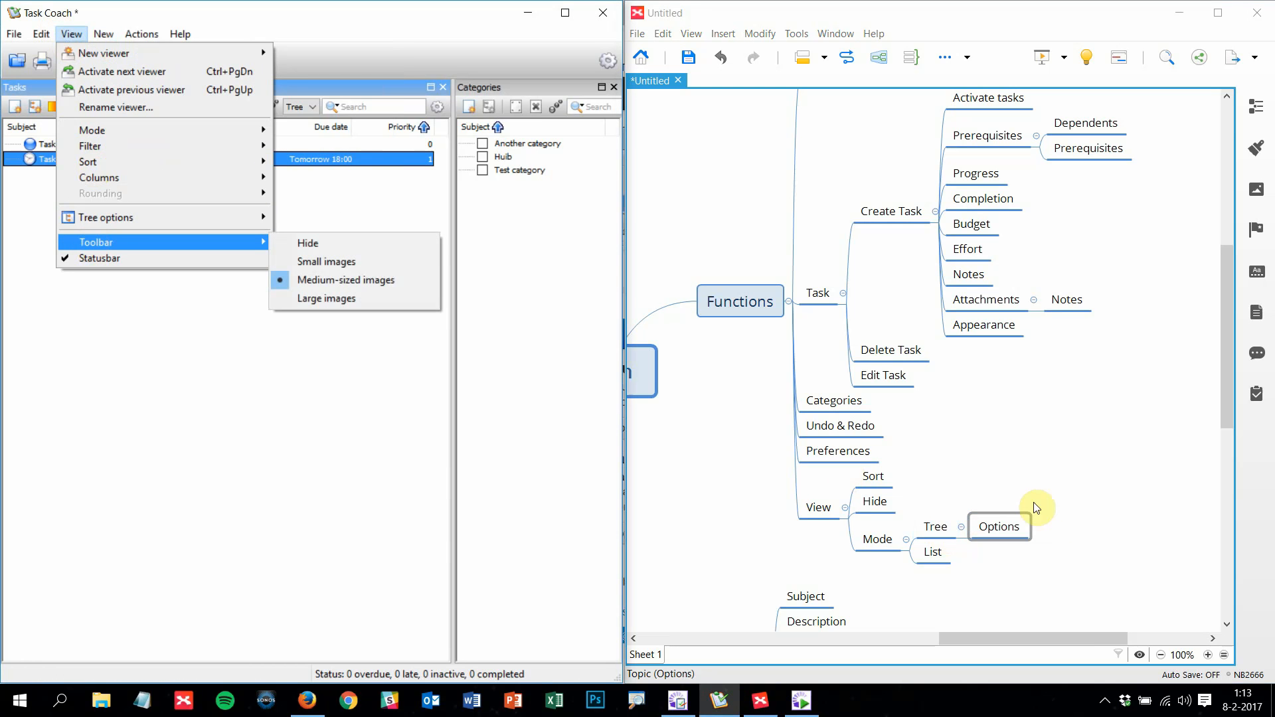
{"action": "left_click", "coordinate": [823, 515]}
{"action": "key", "text": "Tab"}
{"action": "type", "text": "Toolbart"}
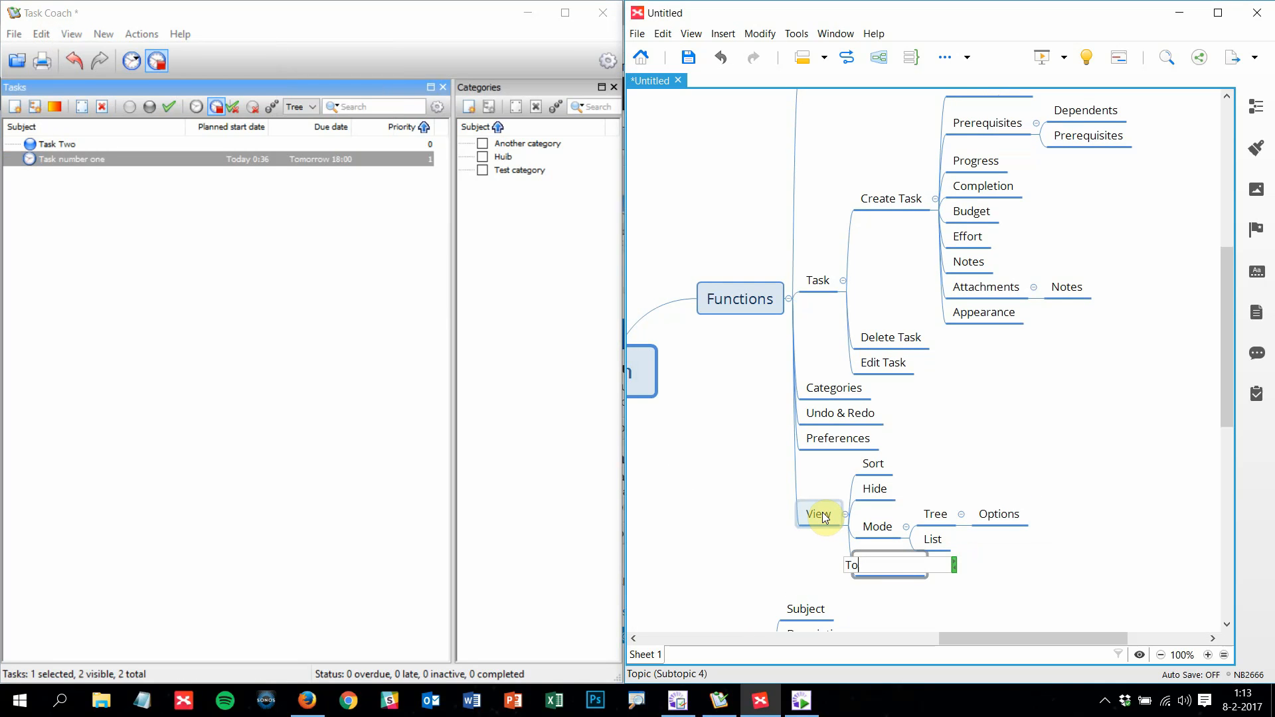
{"action": "key", "text": "Return"}
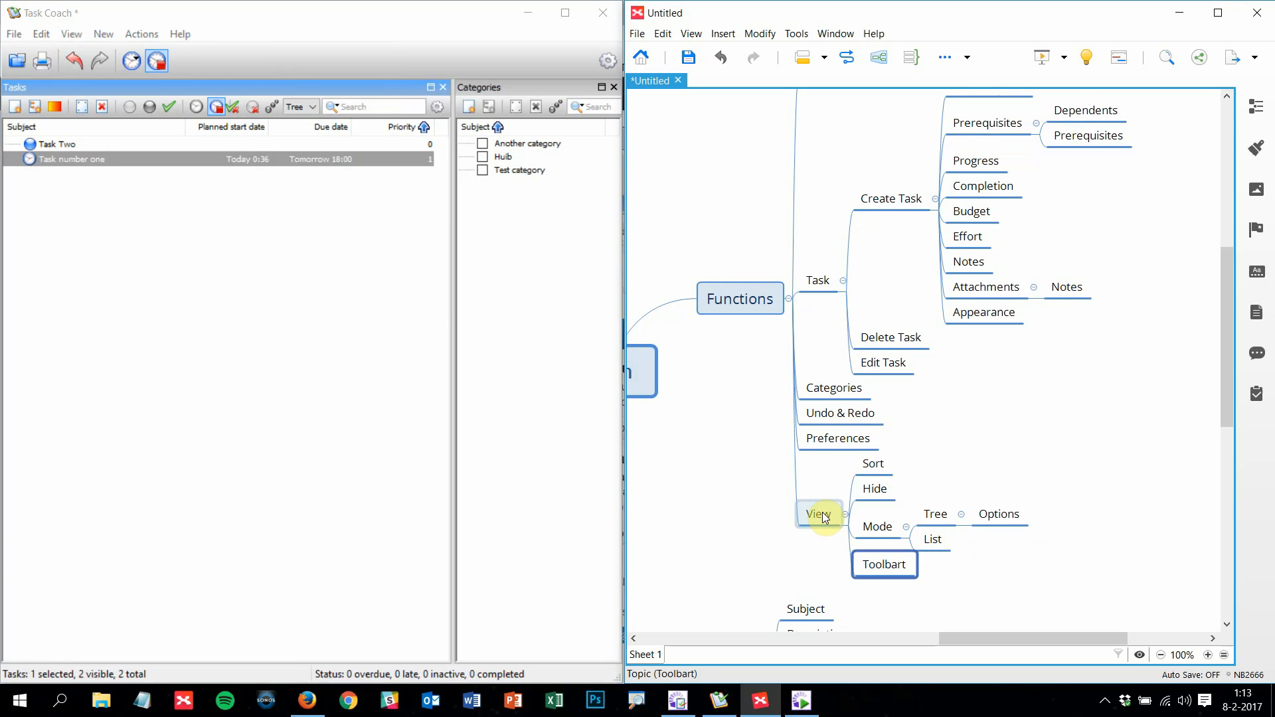
{"action": "double_click", "coordinate": [906, 565]}
{"action": "left_click", "coordinate": [903, 563]}
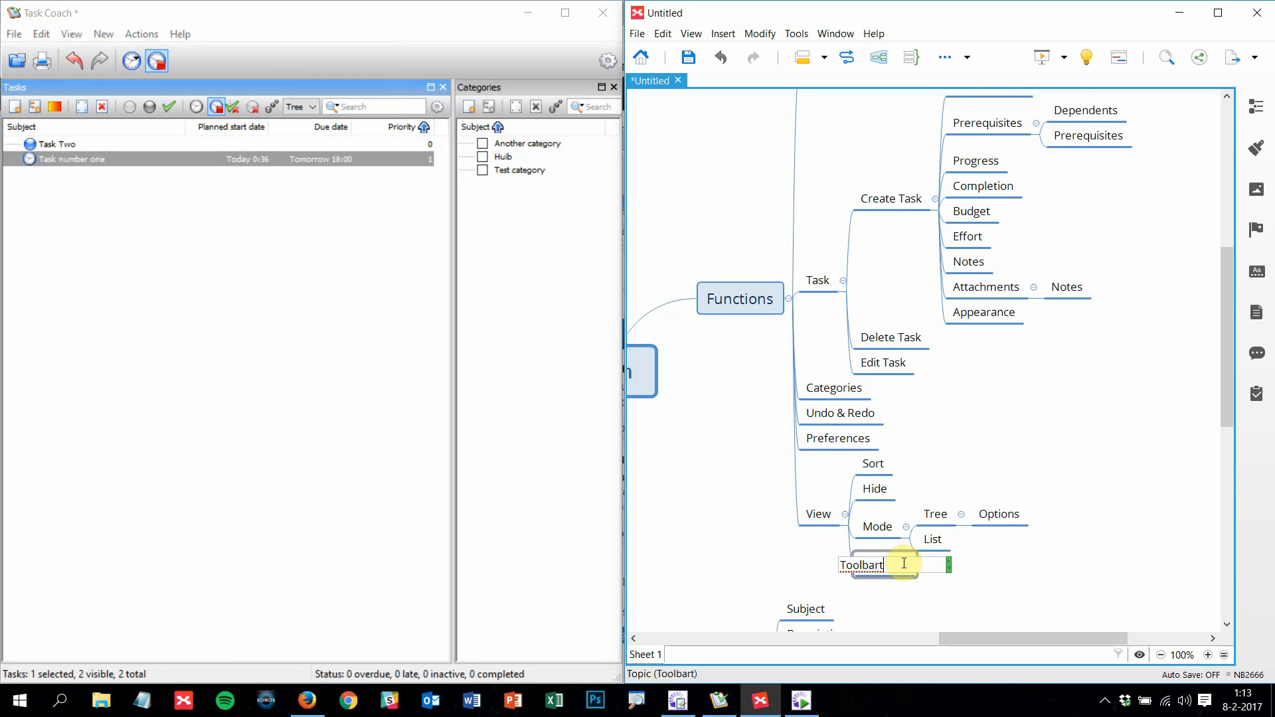
{"action": "key", "text": "BackSpace"}
{"action": "key", "text": "Return"}
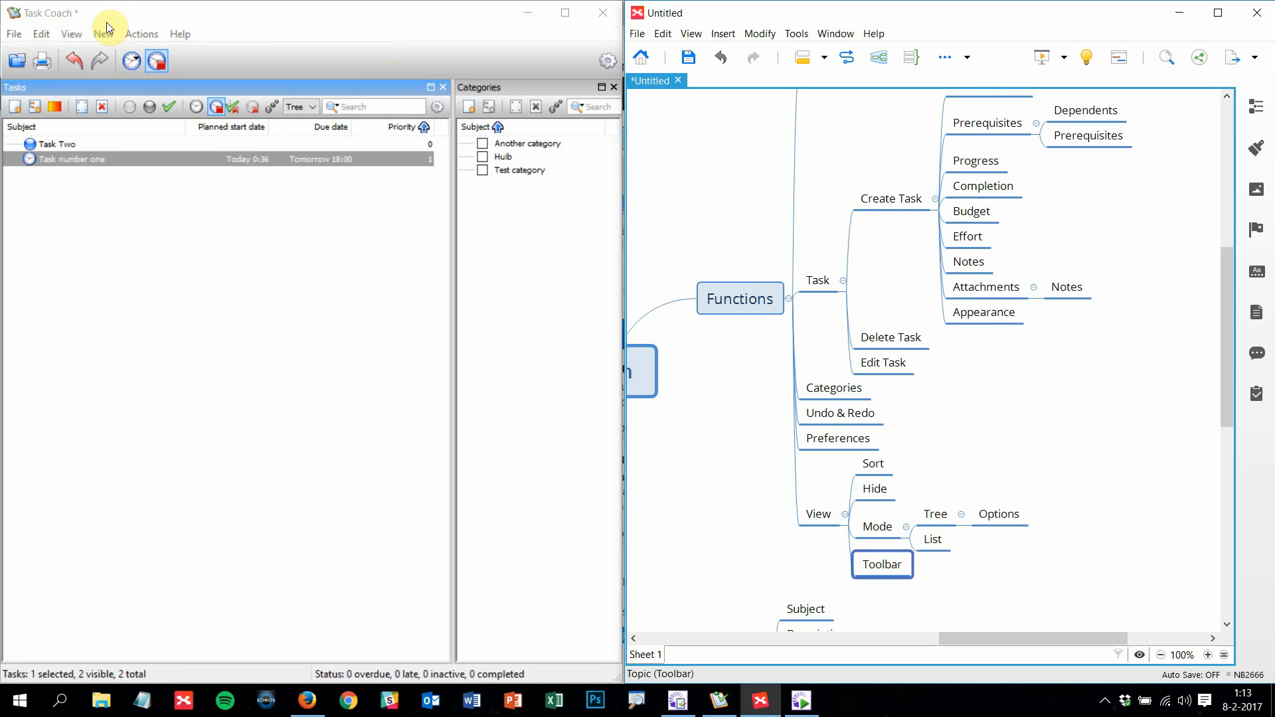
Check the remaining view commands in Task Coach and add a "Statusbar" subtopic under View in the mind map
{"action": "left_click", "coordinate": [71, 34]}
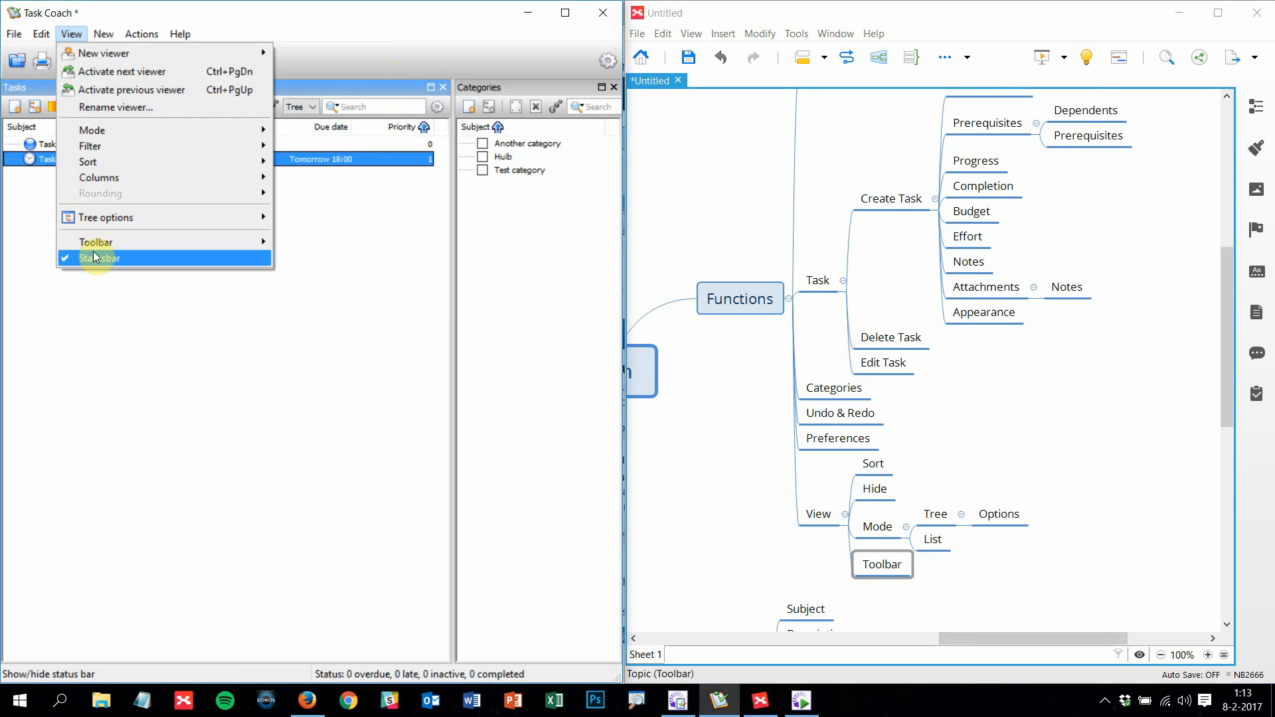
{"action": "left_click", "coordinate": [815, 516]}
{"action": "key", "text": "Tab"}
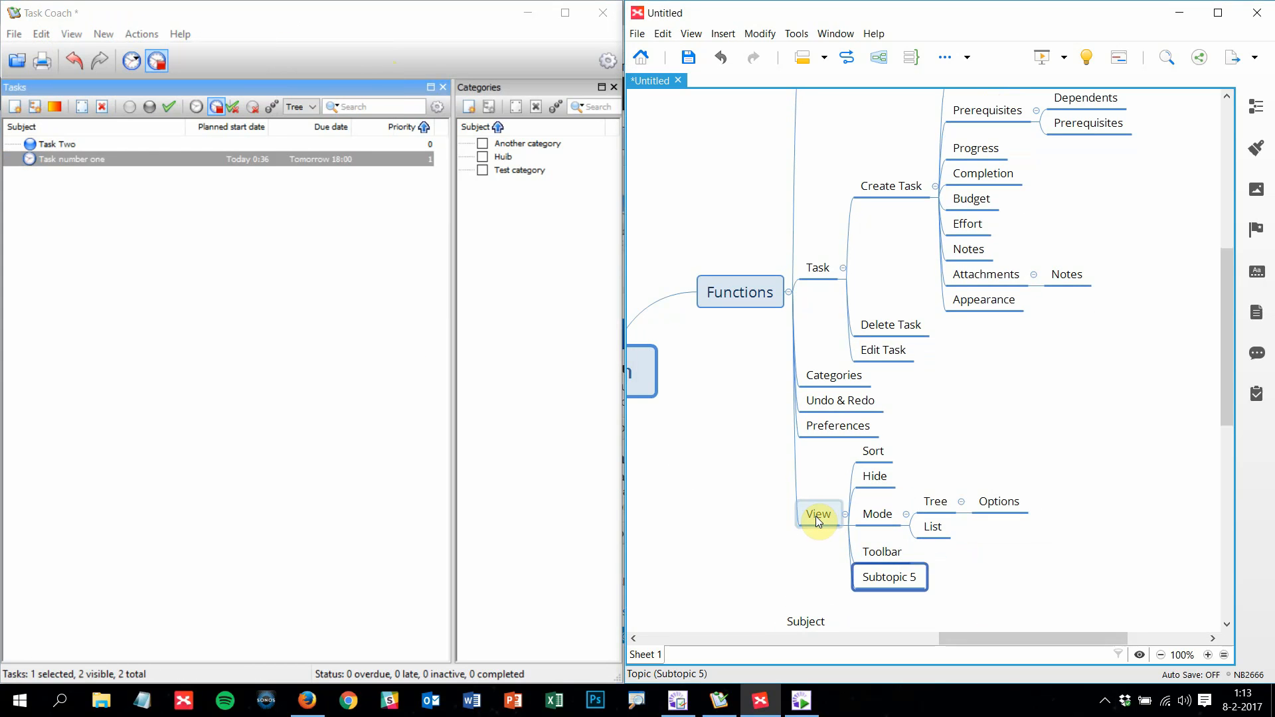
{"action": "type", "text": "Statusbar"}
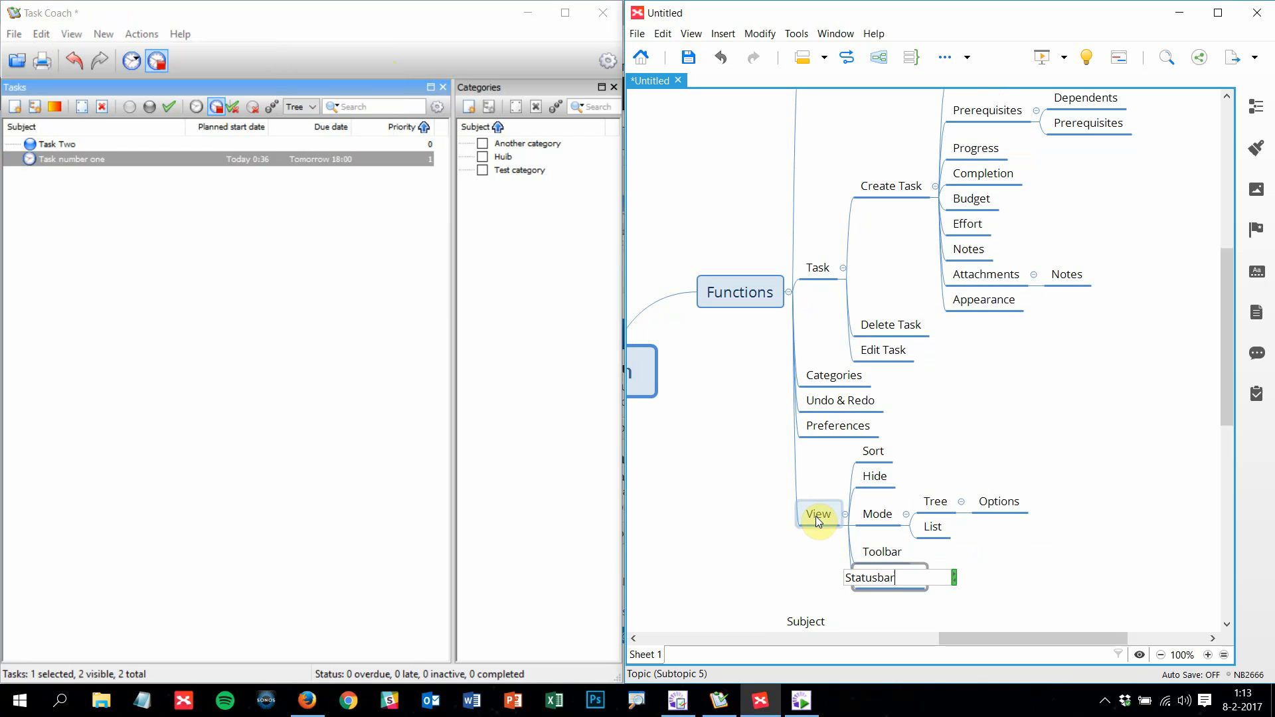
{"action": "key", "text": "Return"}
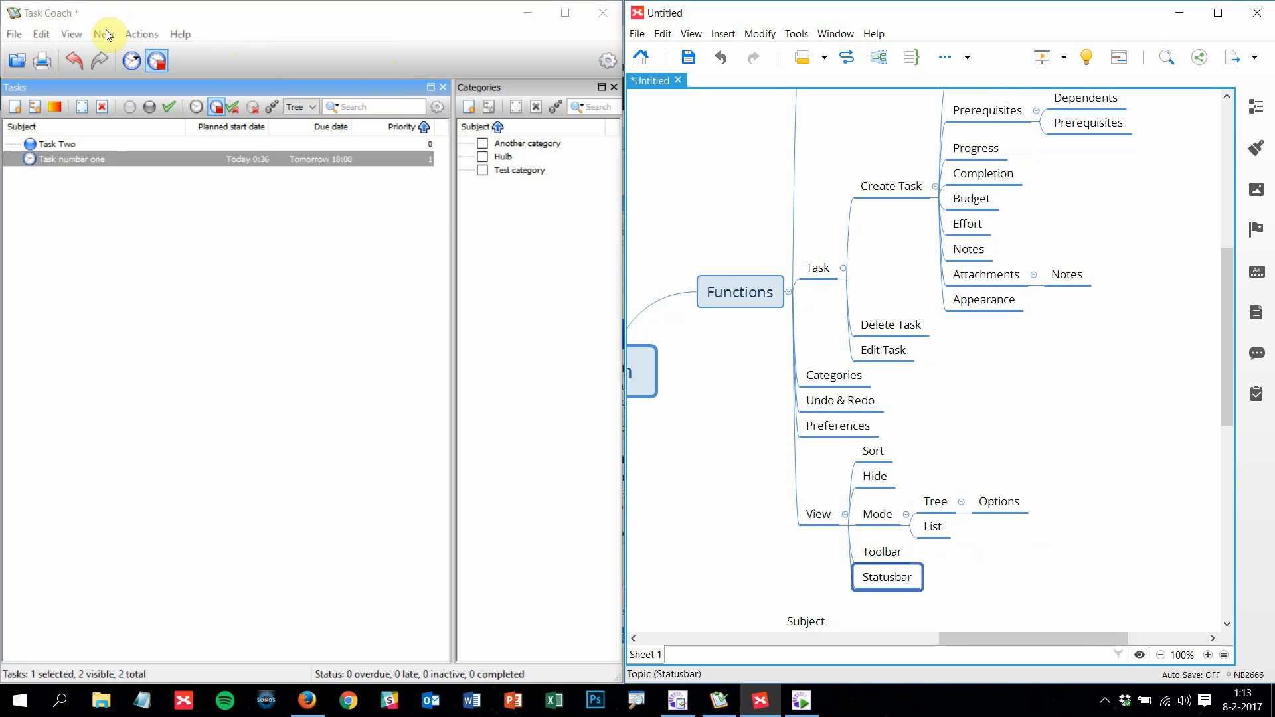
Look up the column choices in Task Coach and add a "Columns" subtopic under View in the mind map
{"action": "left_click", "coordinate": [70, 36]}
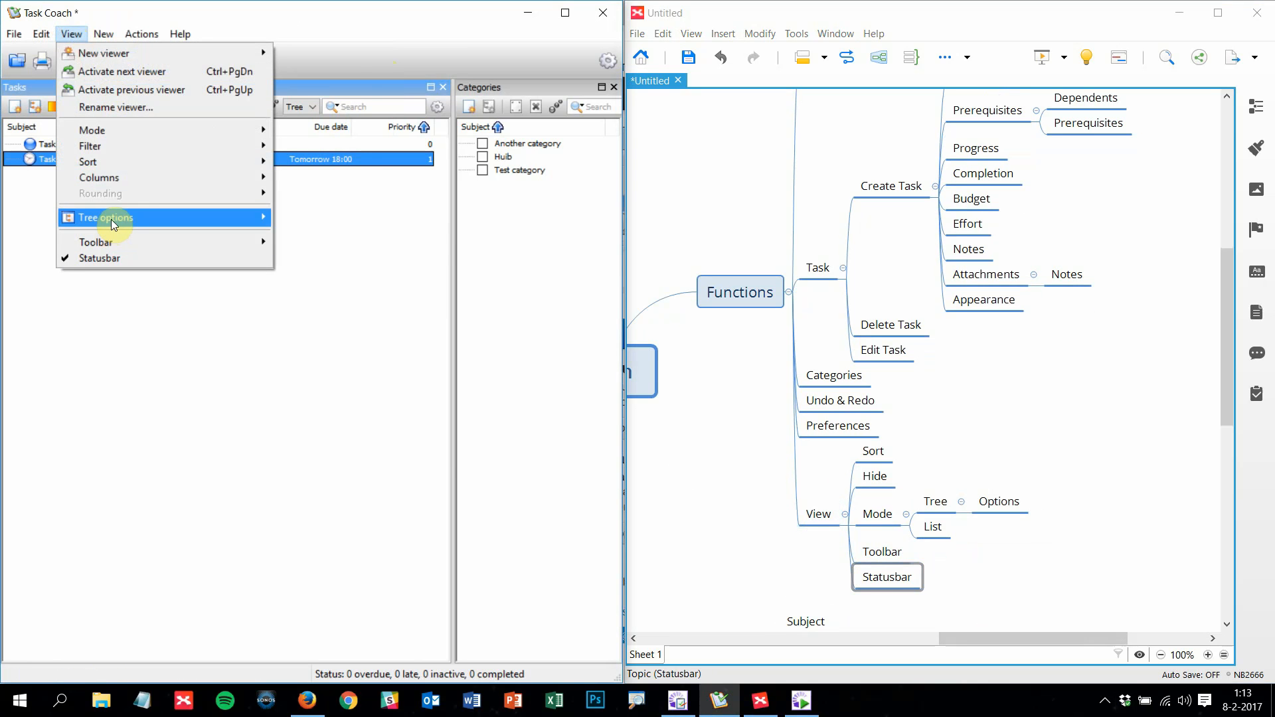
{"action": "mouse_move", "coordinate": [151, 181]}
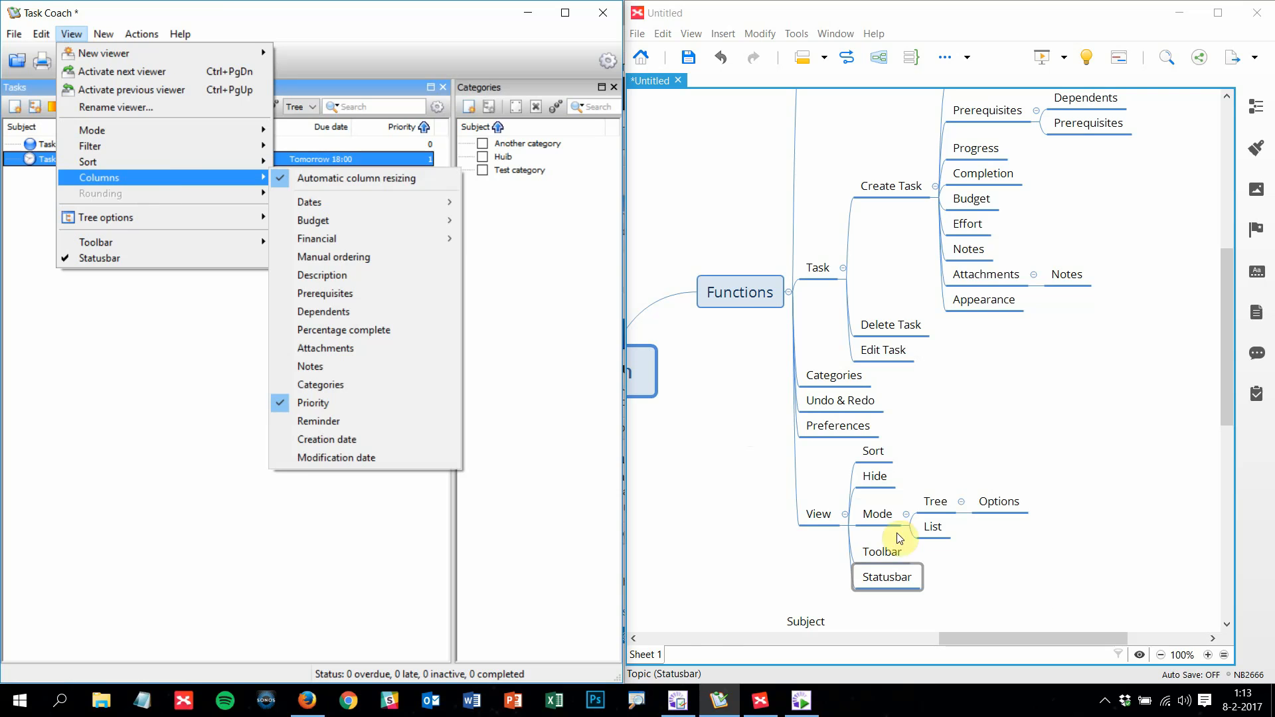
{"action": "left_click", "coordinate": [824, 515]}
{"action": "key", "text": "Tab"}
{"action": "type", "text": "Col"}
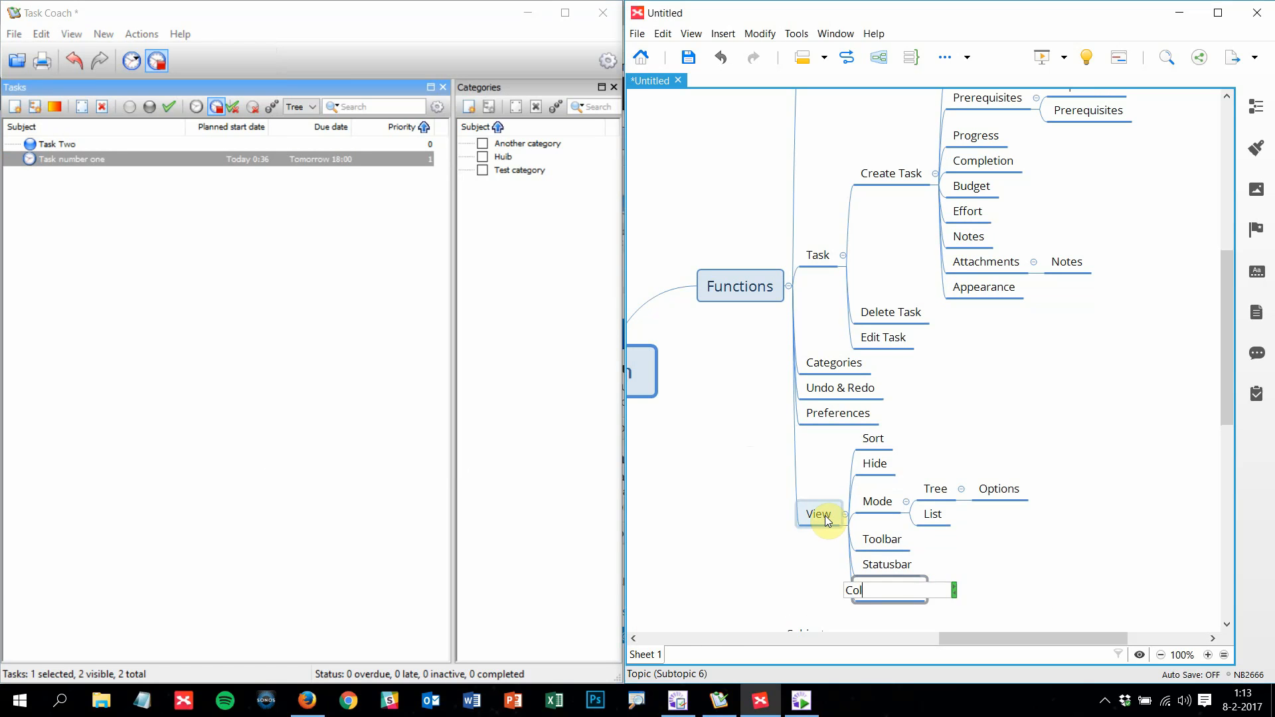
{"action": "type", "text": "umns"}
{"action": "key", "text": "Return"}
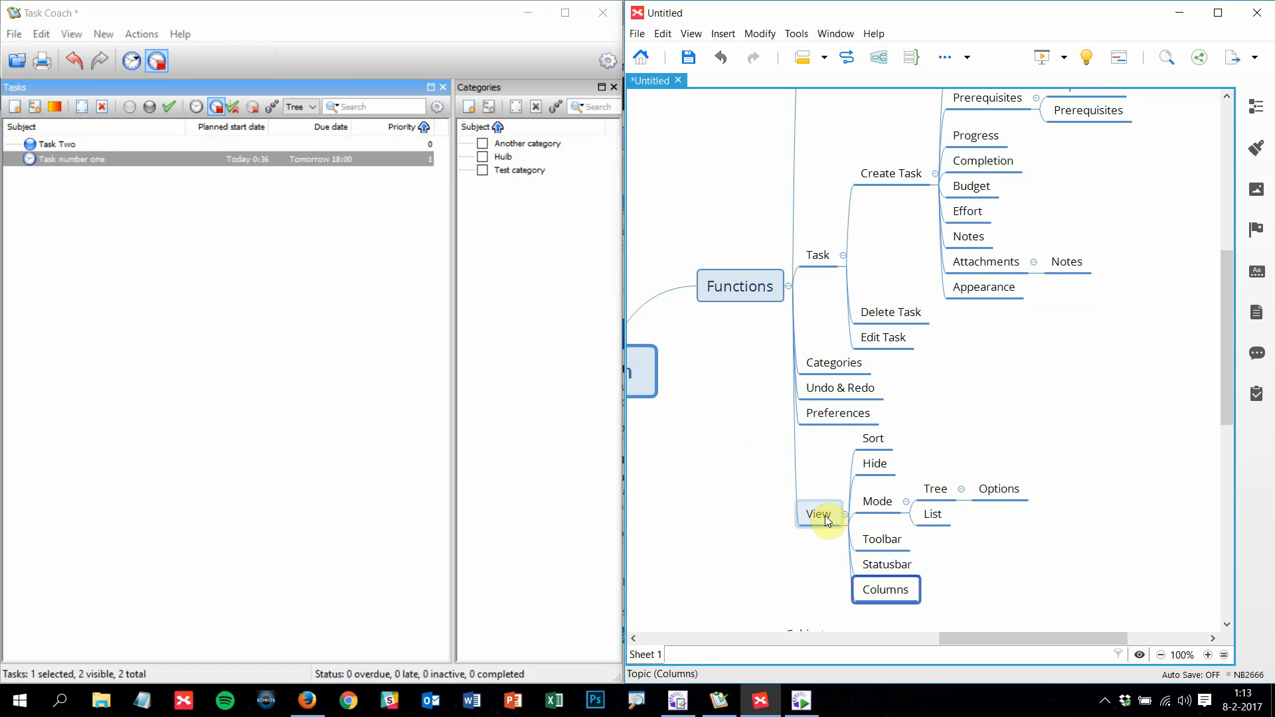
Look up the new viewer types in Task Coach and add a "Viewer" subtopic under View in the mind map
{"action": "left_click", "coordinate": [71, 34]}
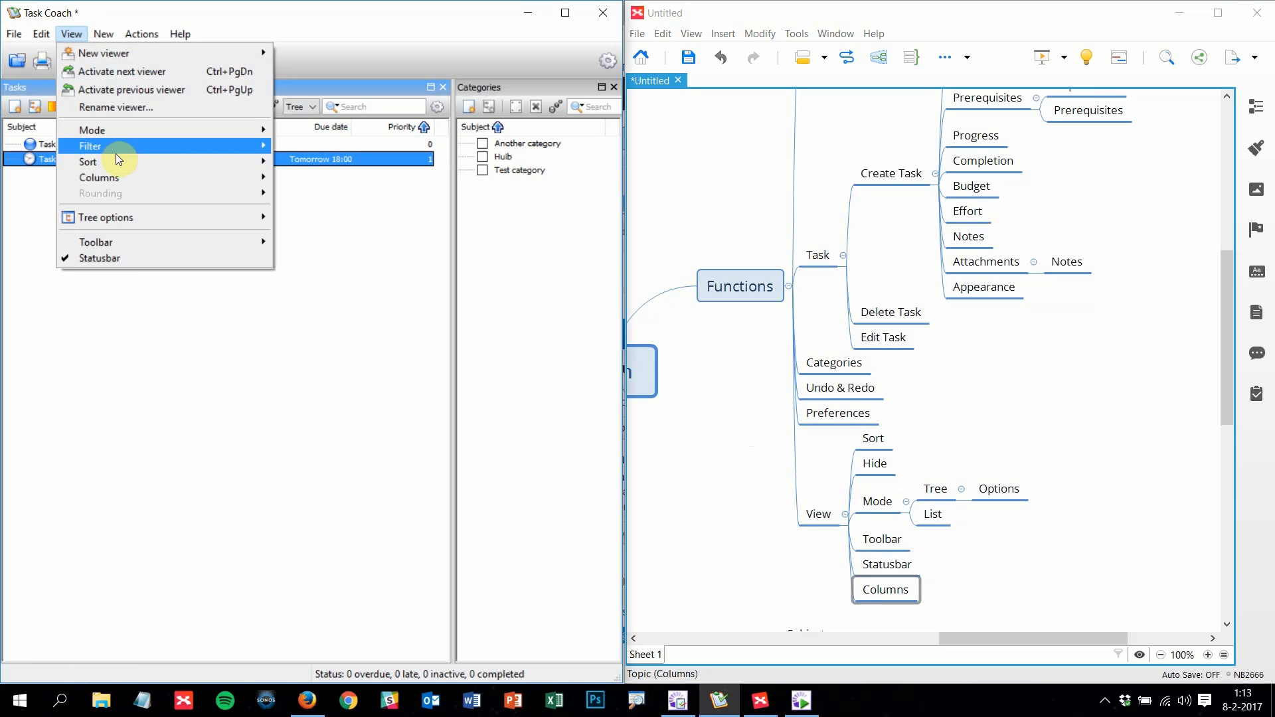
{"action": "mouse_move", "coordinate": [135, 62]}
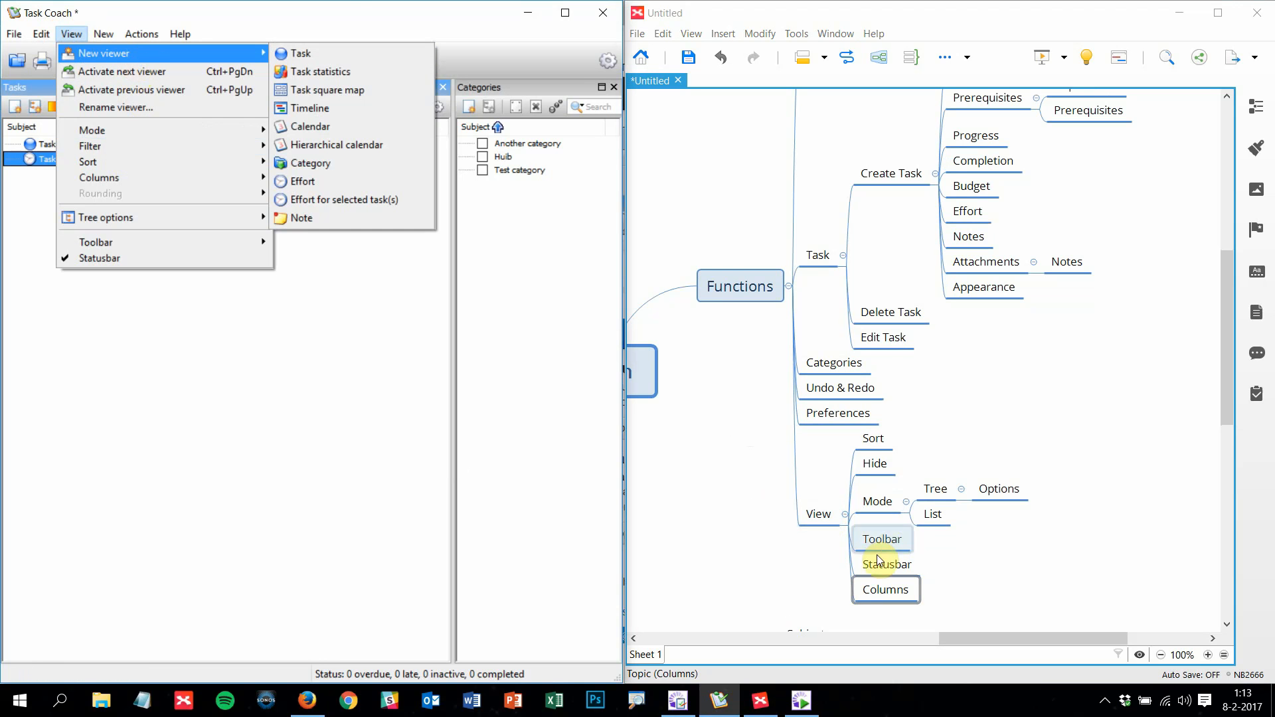
{"action": "left_click", "coordinate": [823, 515]}
{"action": "key", "text": "Tab"}
{"action": "type", "text": "Viewer"}
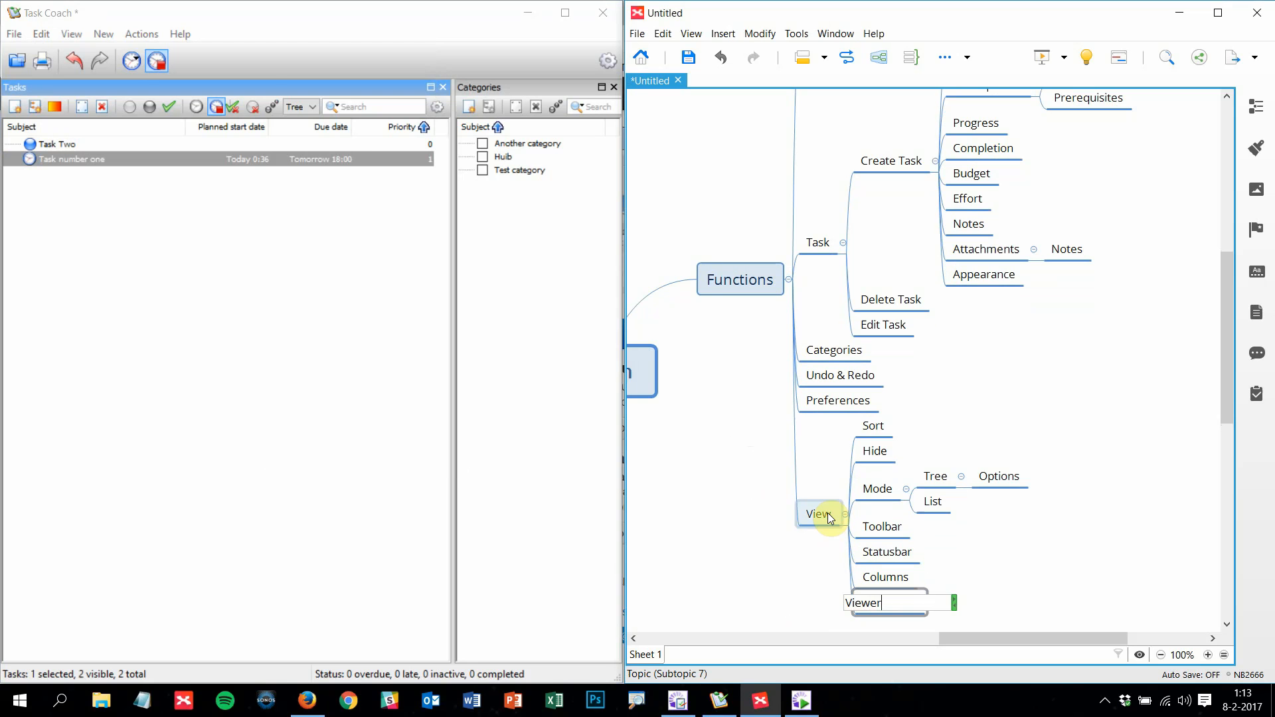
{"action": "key", "text": "Return"}
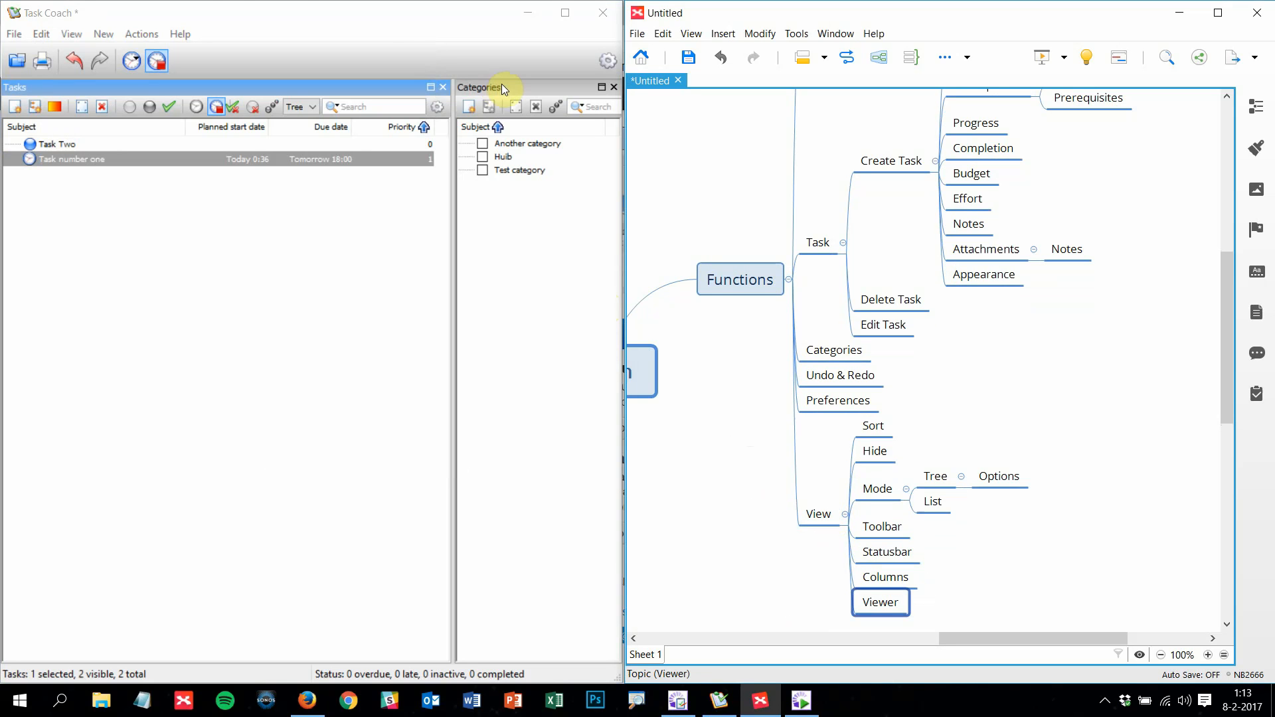
Check the view commands in Task Coach and expand the New viewer topic under the Interfaces branch's View menu in the mind map
{"action": "left_click", "coordinate": [79, 30]}
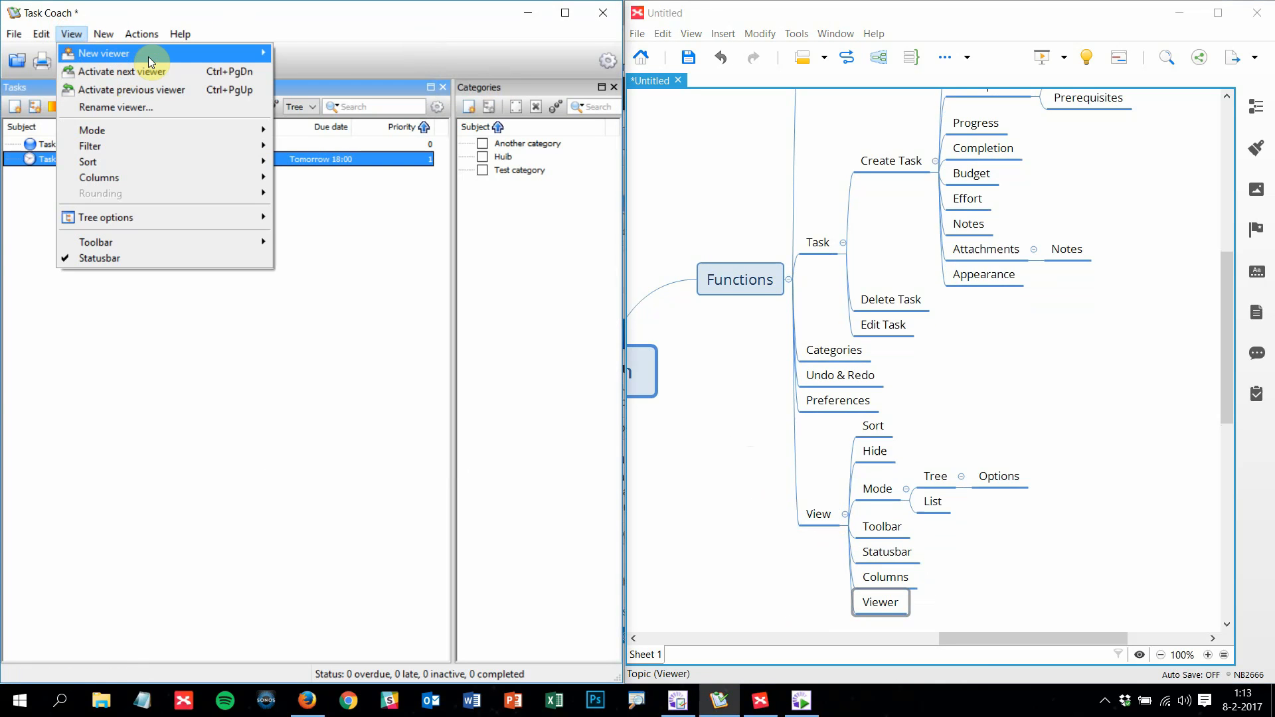
{"action": "mouse_move", "coordinate": [149, 59]}
{"action": "left_click_drag", "start_coordinate": [1002, 640], "coordinate": [805, 640]}
{"action": "left_click", "coordinate": [737, 563]}
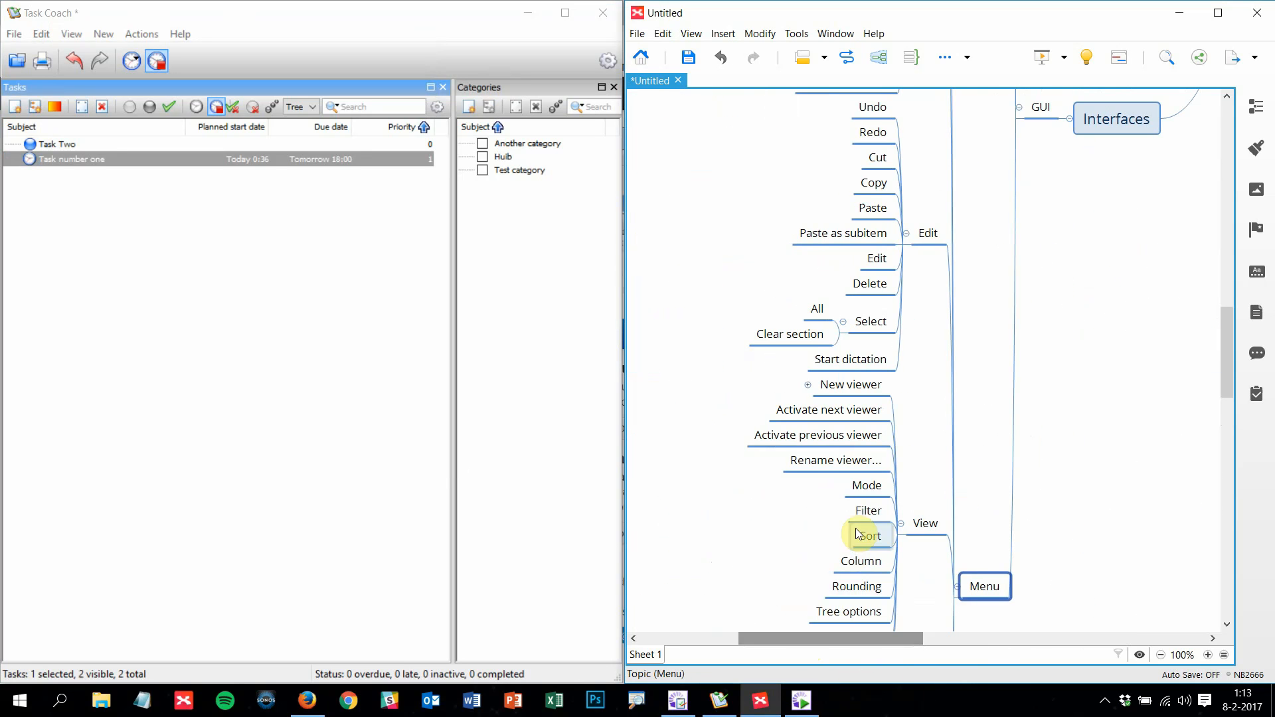
{"action": "scroll", "coordinate": [866, 512], "scroll_direction": "down", "scroll_amount": 3}
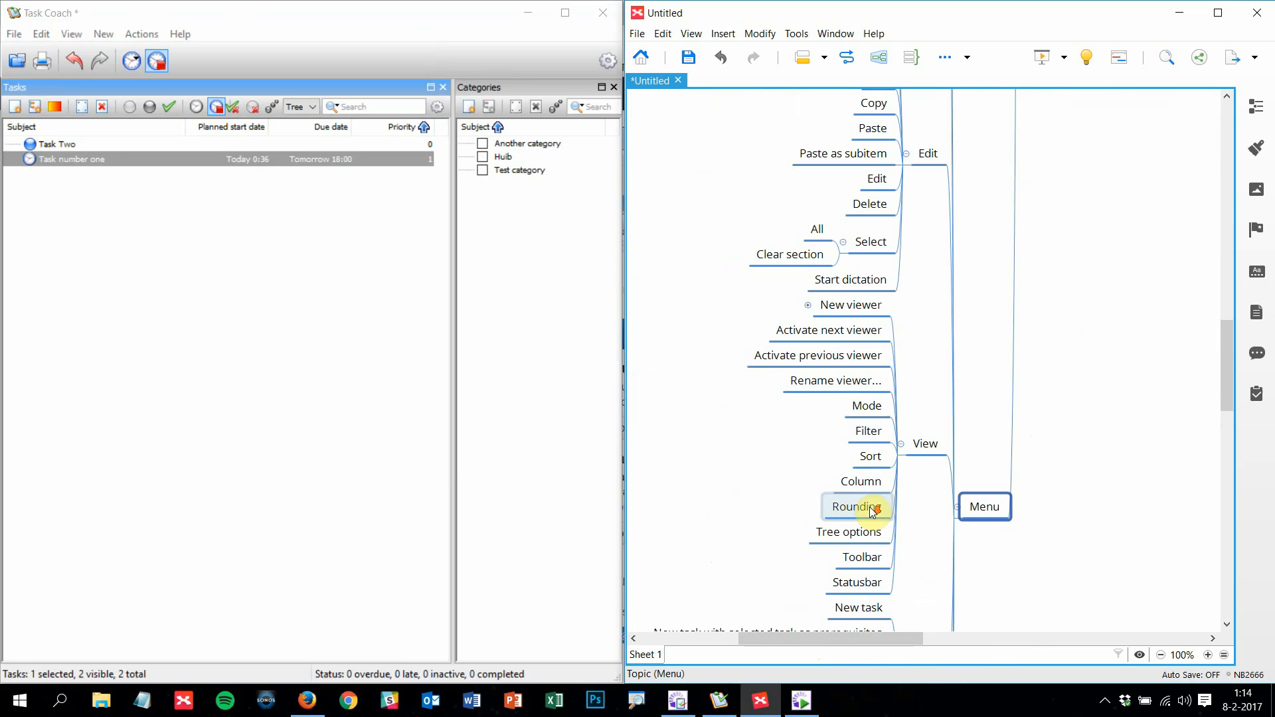
{"action": "left_click", "coordinate": [807, 305]}
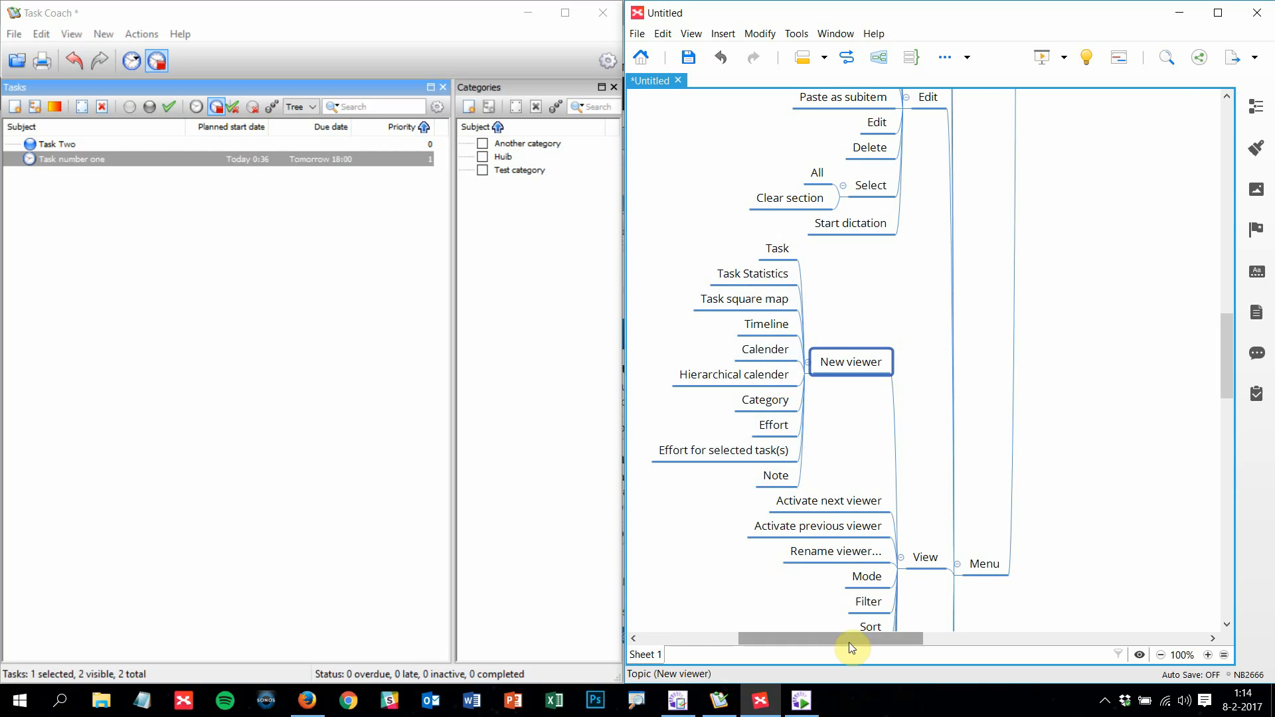
Draw a relationship from the Viewer topic under Functions to the New viewer topic under Interfaces, leaving its label unchanged
{"action": "left_click_drag", "start_coordinate": [838, 640], "coordinate": [1051, 636]}
{"action": "scroll", "coordinate": [1053, 501], "scroll_direction": "up", "scroll_amount": 5}
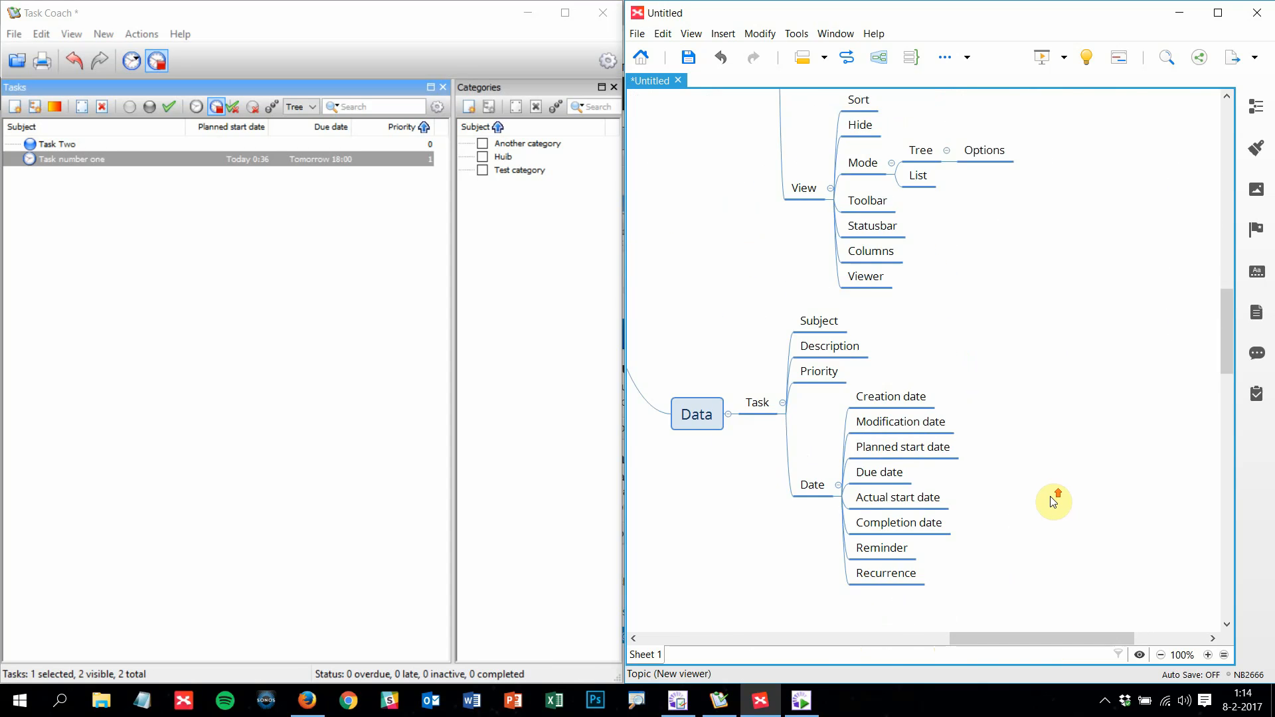
{"action": "right_click", "coordinate": [870, 436]}
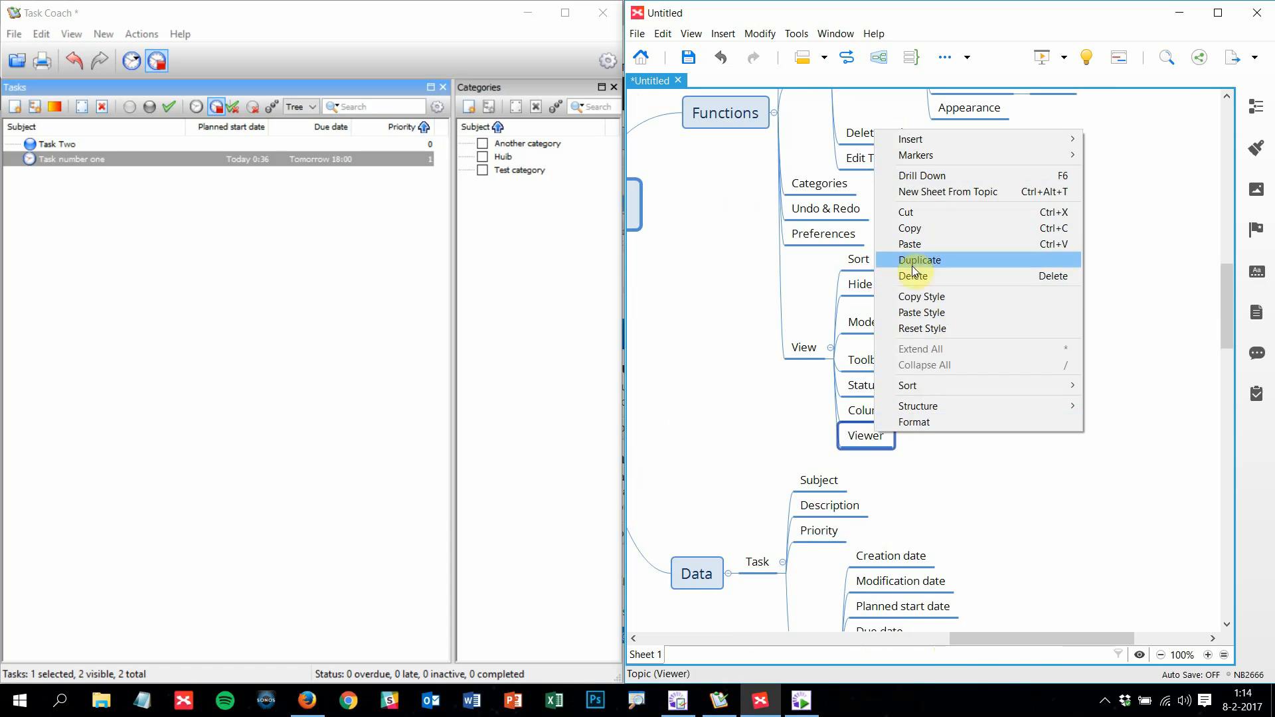
{"action": "left_click", "coordinate": [723, 34]}
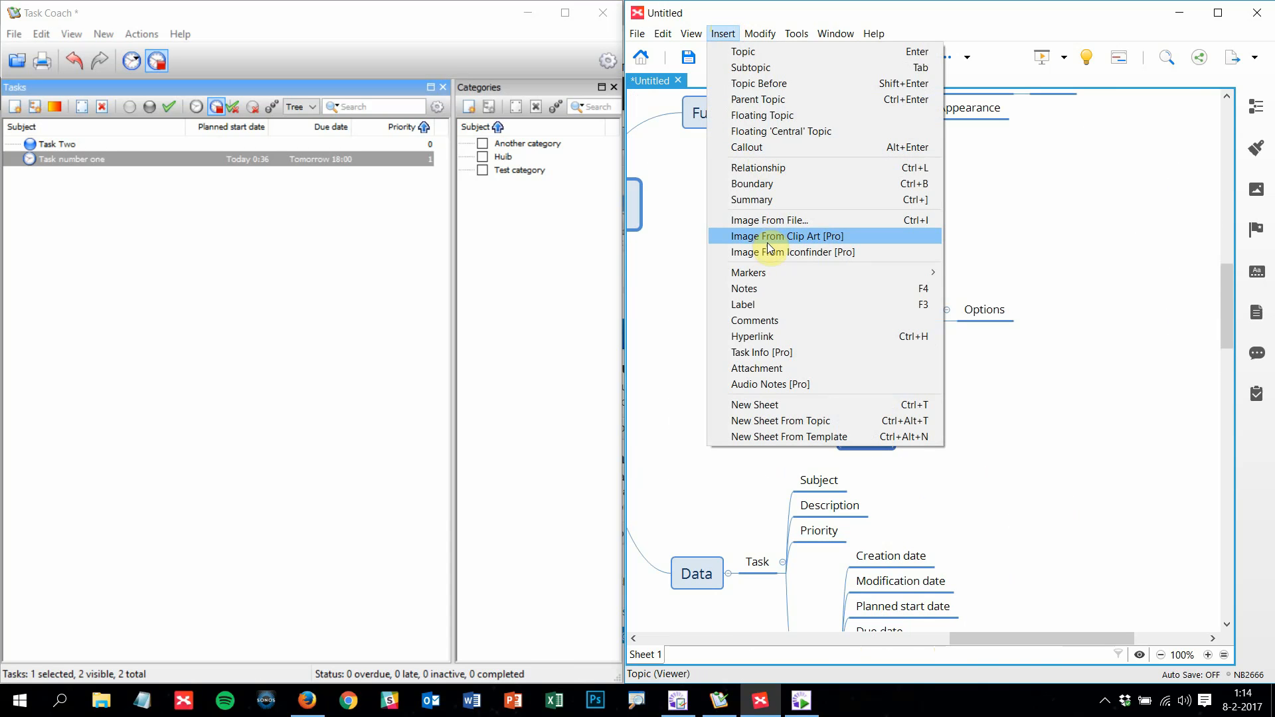
{"action": "left_click", "coordinate": [769, 167]}
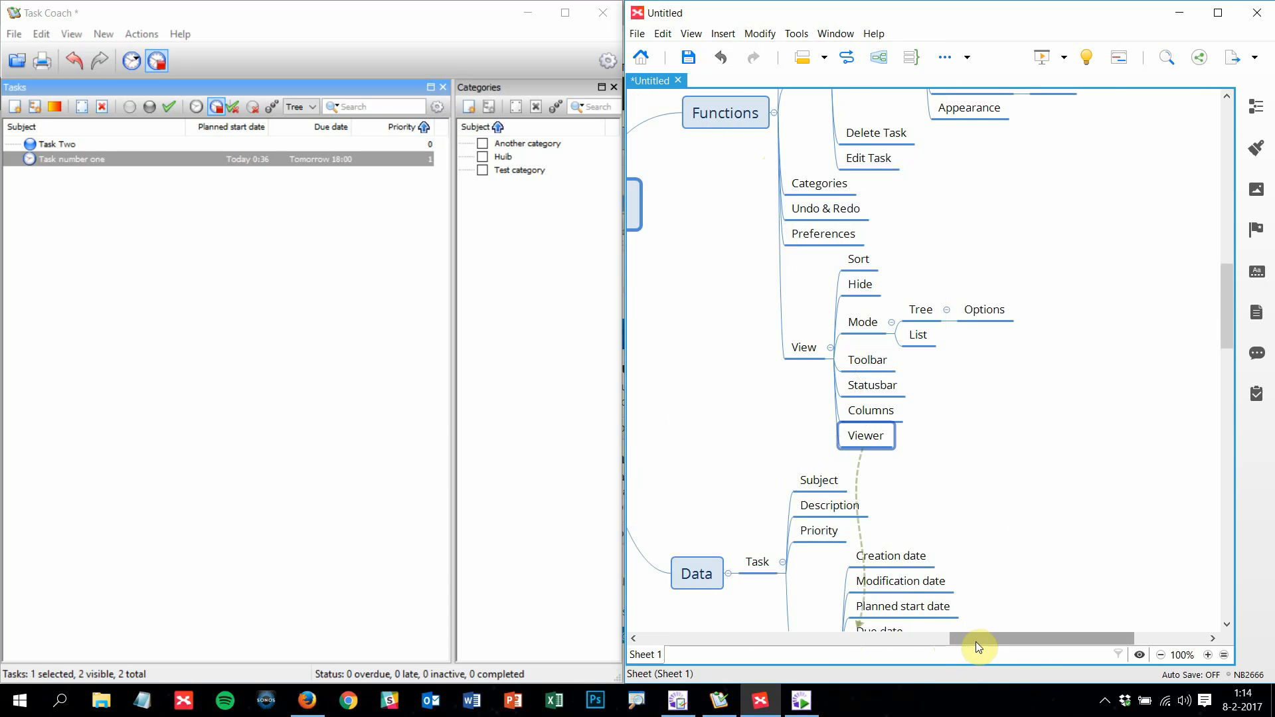
{"action": "left_click_drag", "start_coordinate": [975, 641], "coordinate": [786, 638]}
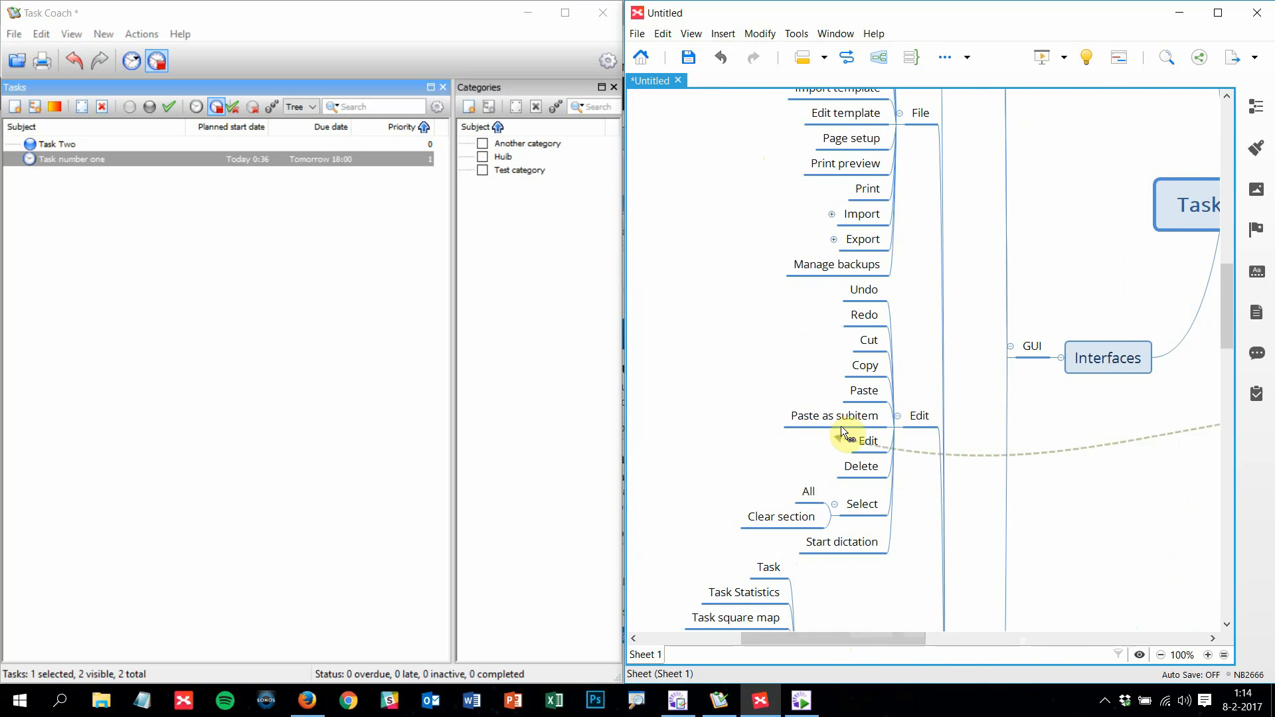
{"action": "scroll", "coordinate": [891, 535], "scroll_direction": "down", "scroll_amount": 6}
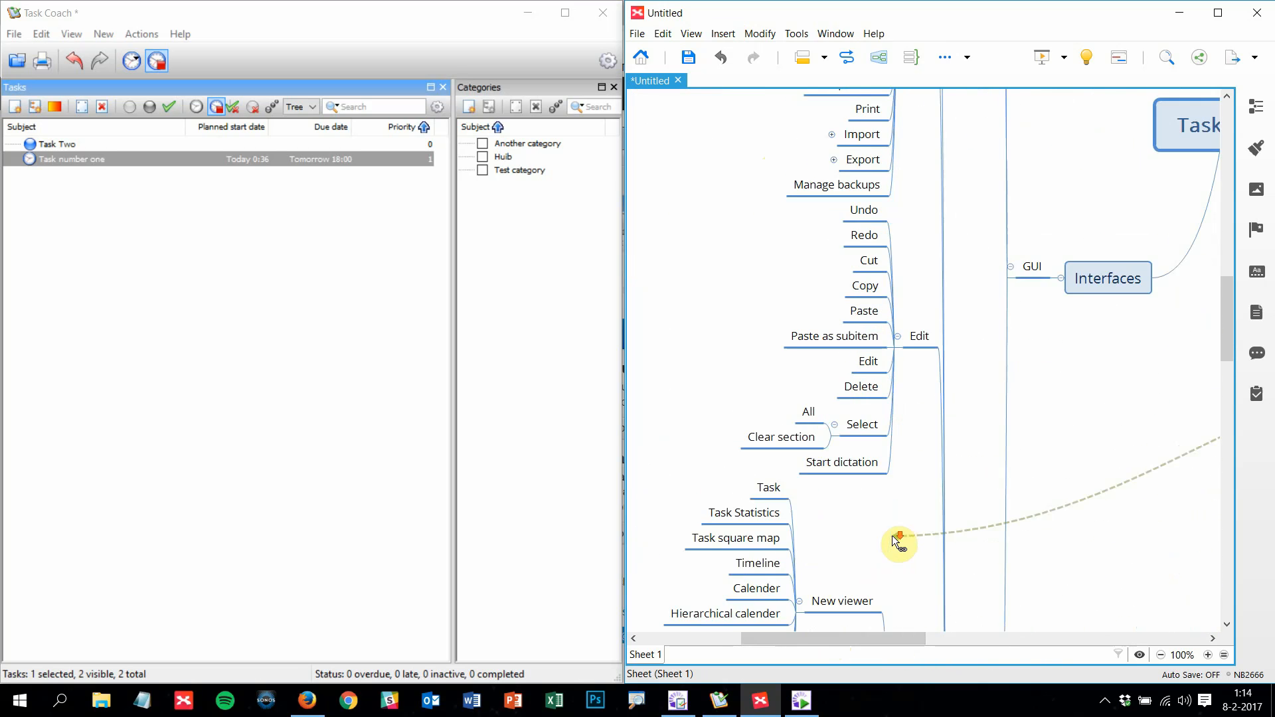
{"action": "left_click", "coordinate": [857, 443]}
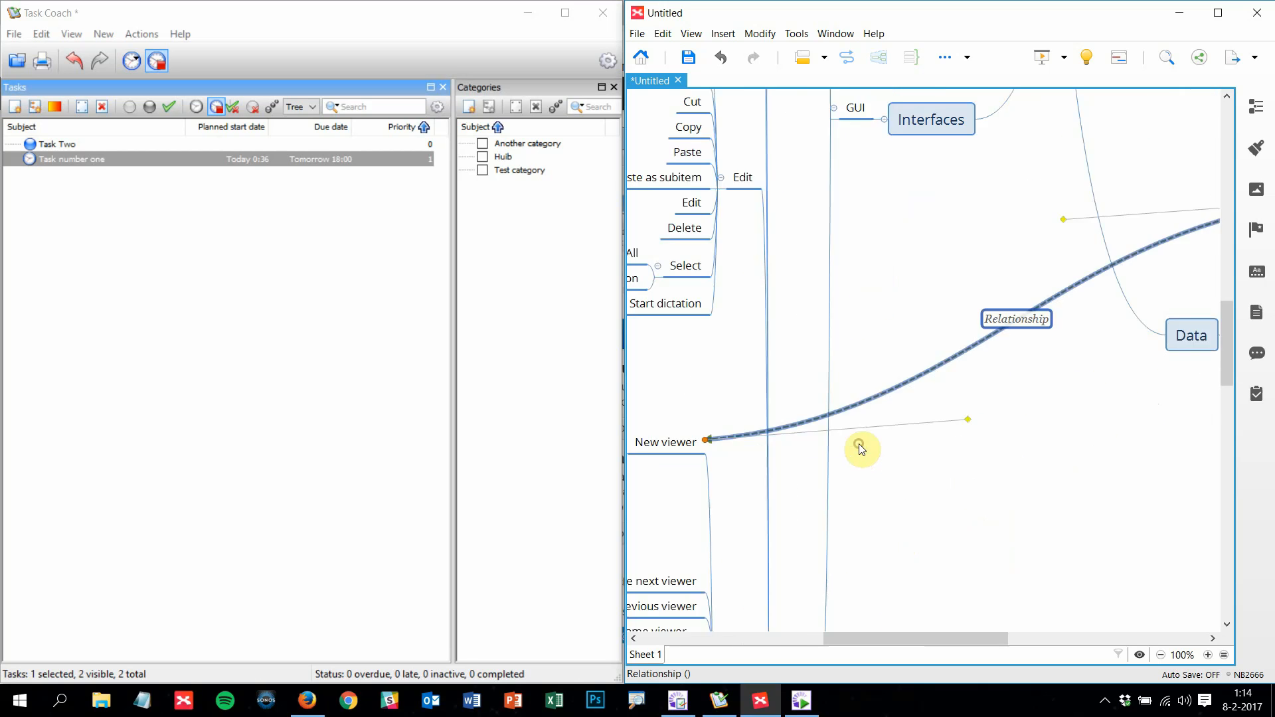
{"action": "left_click_drag", "start_coordinate": [957, 639], "coordinate": [1068, 634]}
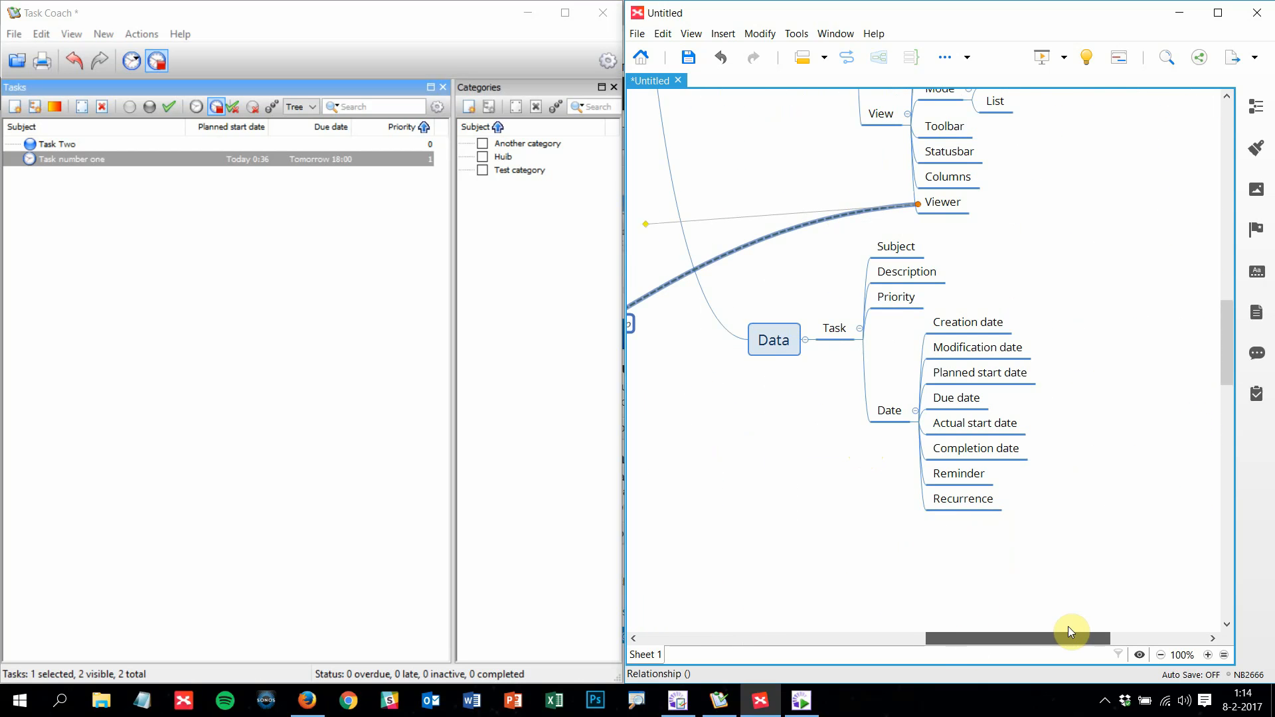
{"action": "left_click", "coordinate": [1082, 273]}
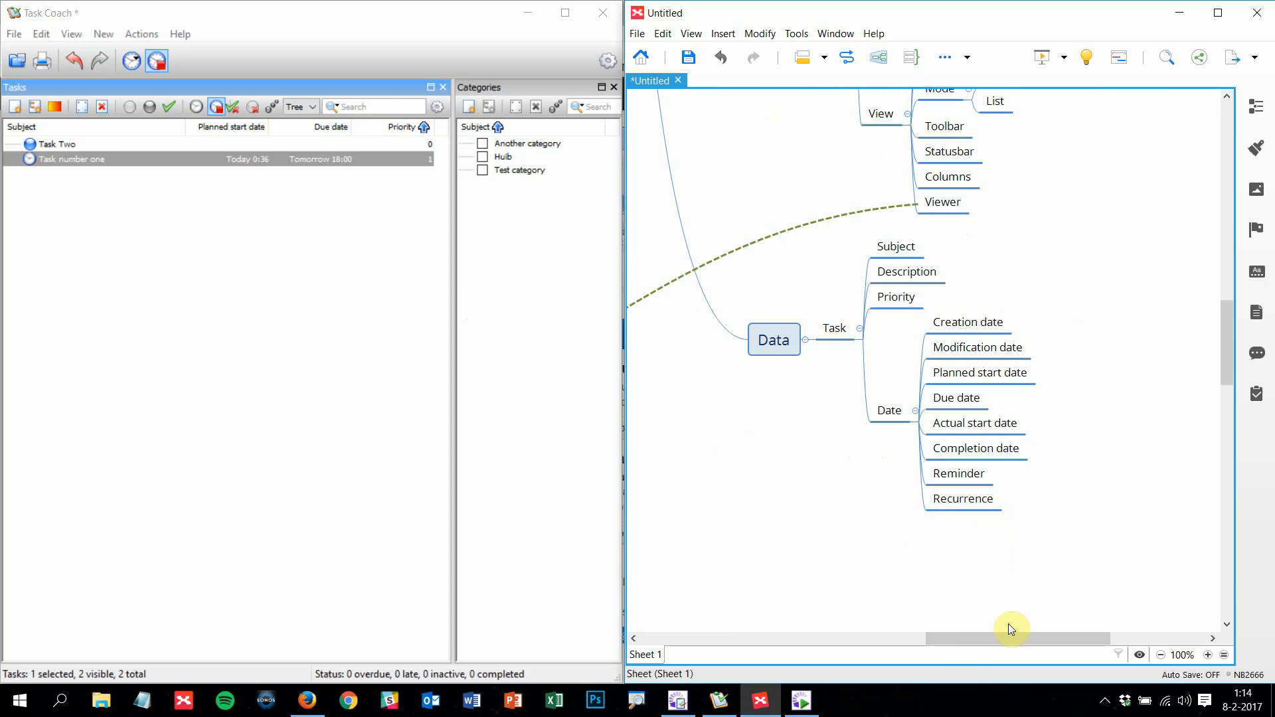
Look up the new-task template commands in Task Coach and add a "Template" subtopic under Functions in the mind map
{"action": "left_click", "coordinate": [91, 34]}
{"action": "mouse_move", "coordinate": [97, 33]}
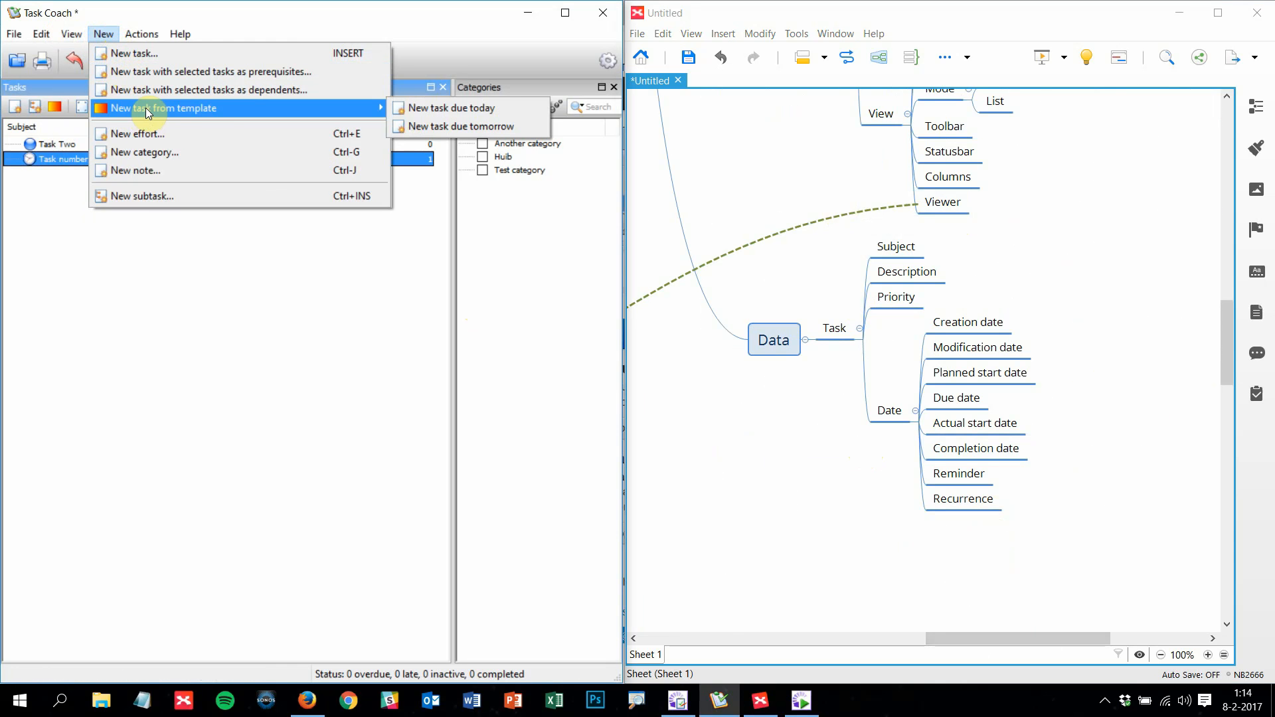
{"action": "left_click_drag", "start_coordinate": [1050, 638], "coordinate": [1038, 638]}
{"action": "scroll", "coordinate": [1101, 555], "scroll_direction": "up", "scroll_amount": 5}
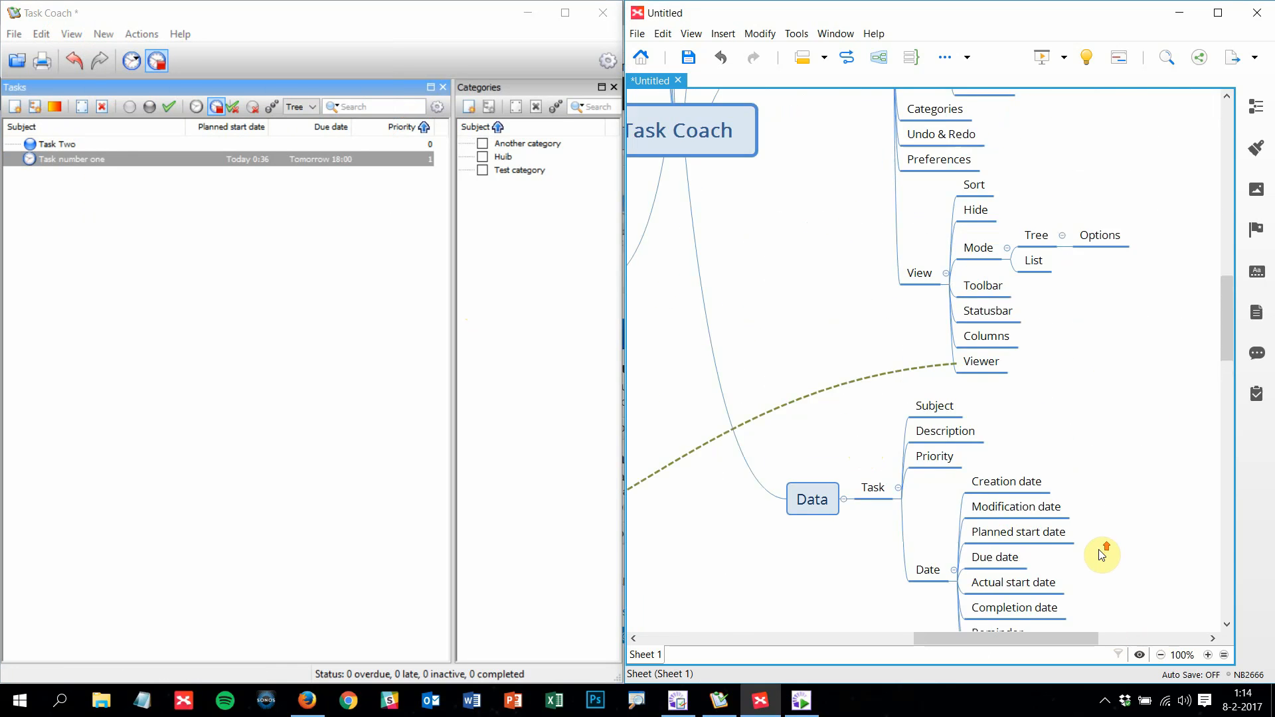
{"action": "left_click", "coordinate": [834, 210]}
{"action": "key", "text": "Tab"}
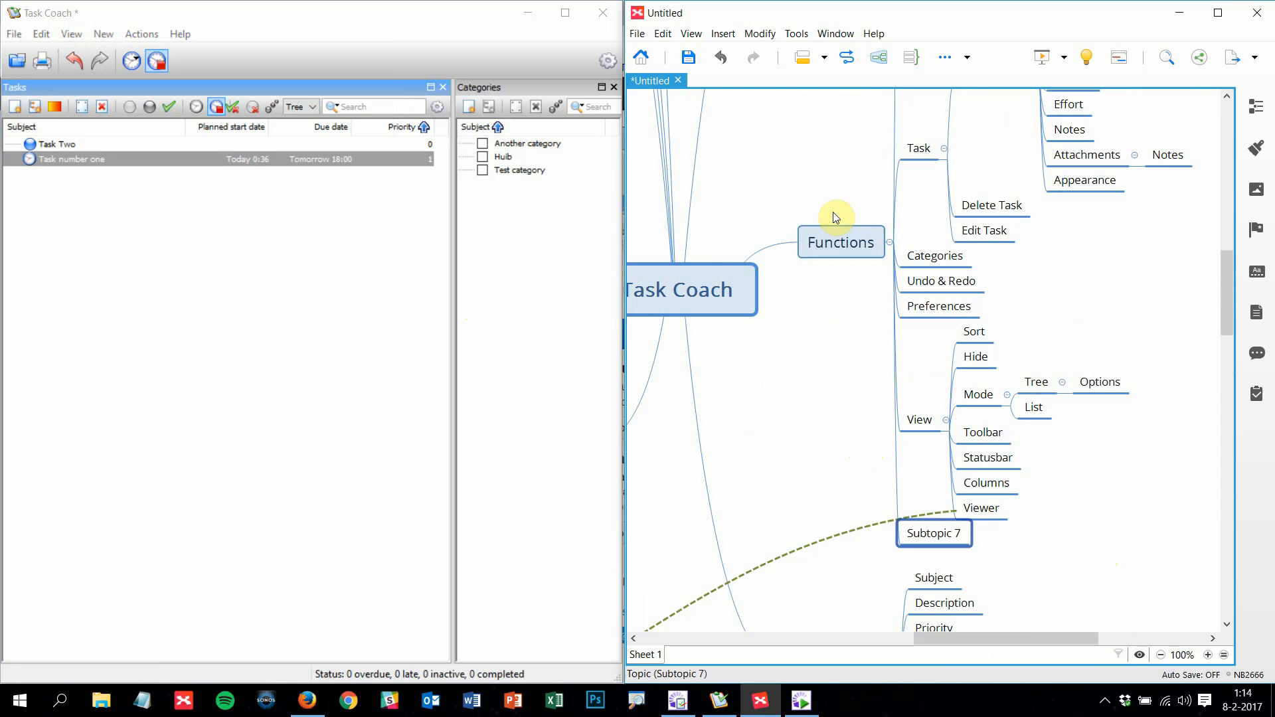
{"action": "type", "text": "Template"}
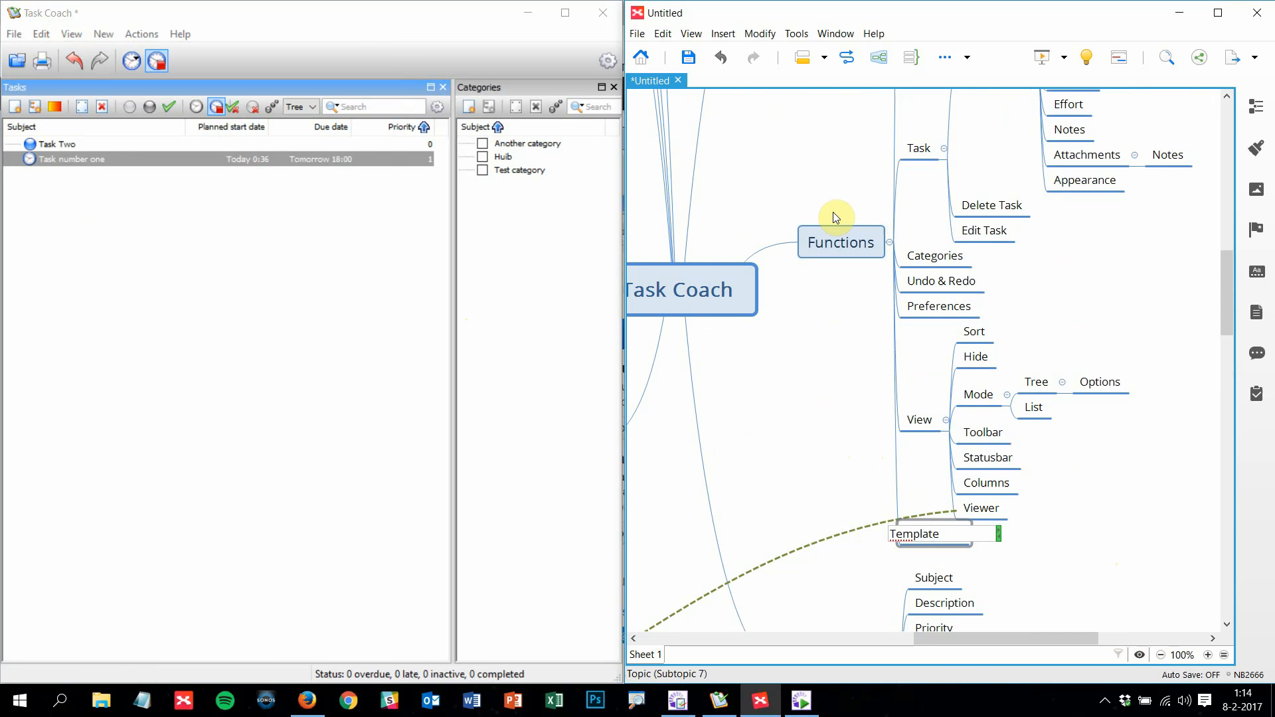
{"action": "key", "text": "Return"}
Review the remaining commands for creating new items in Task Coach
{"action": "left_click", "coordinate": [105, 34]}
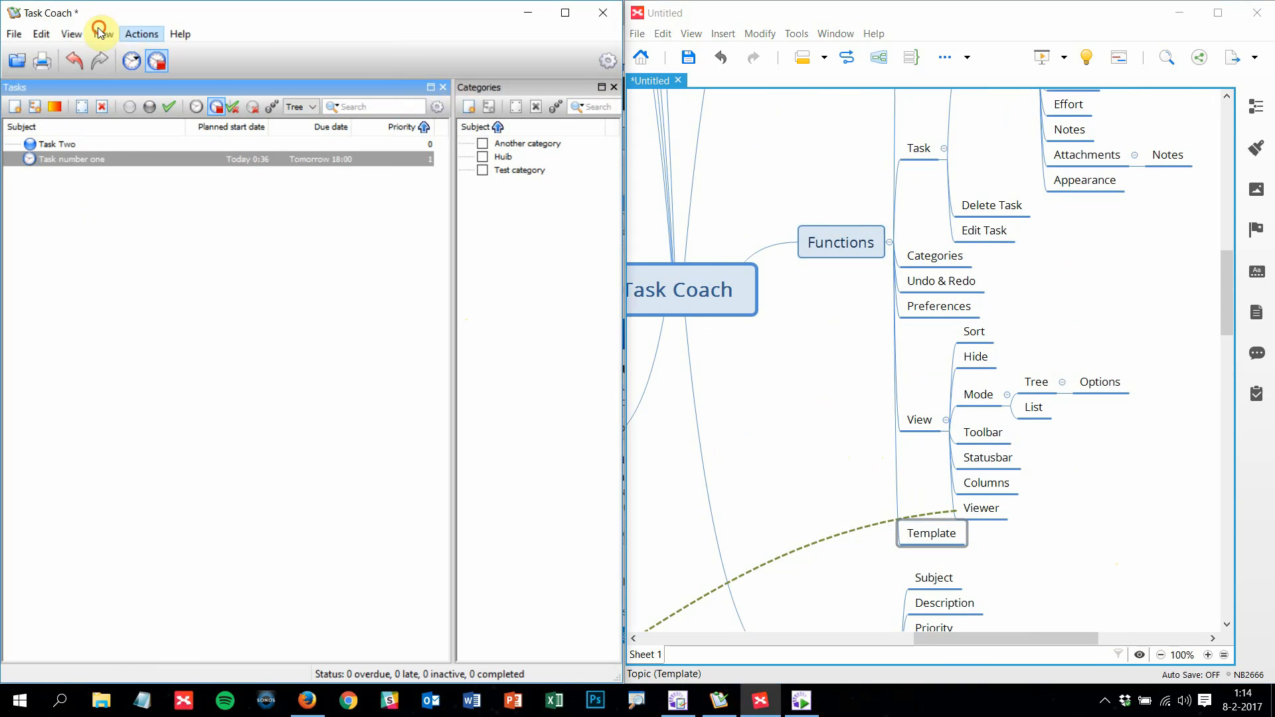
{"action": "mouse_move", "coordinate": [151, 111]}
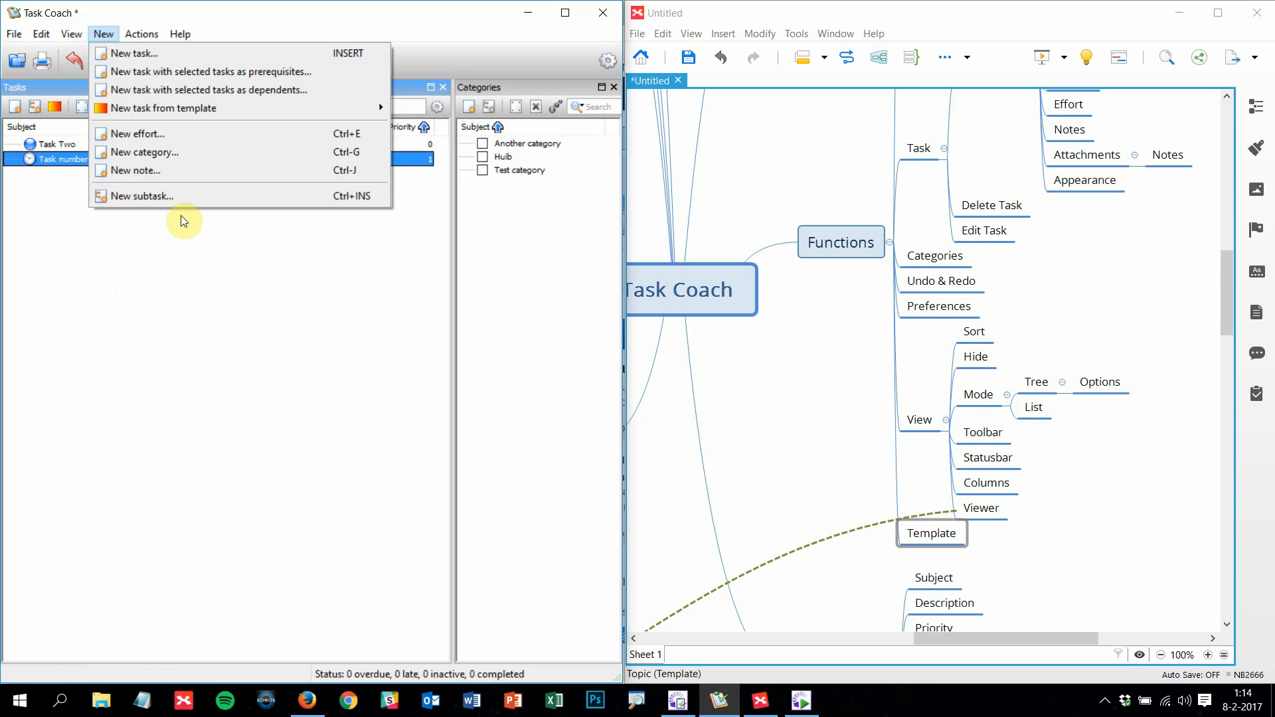
{"action": "left_click", "coordinate": [162, 221]}
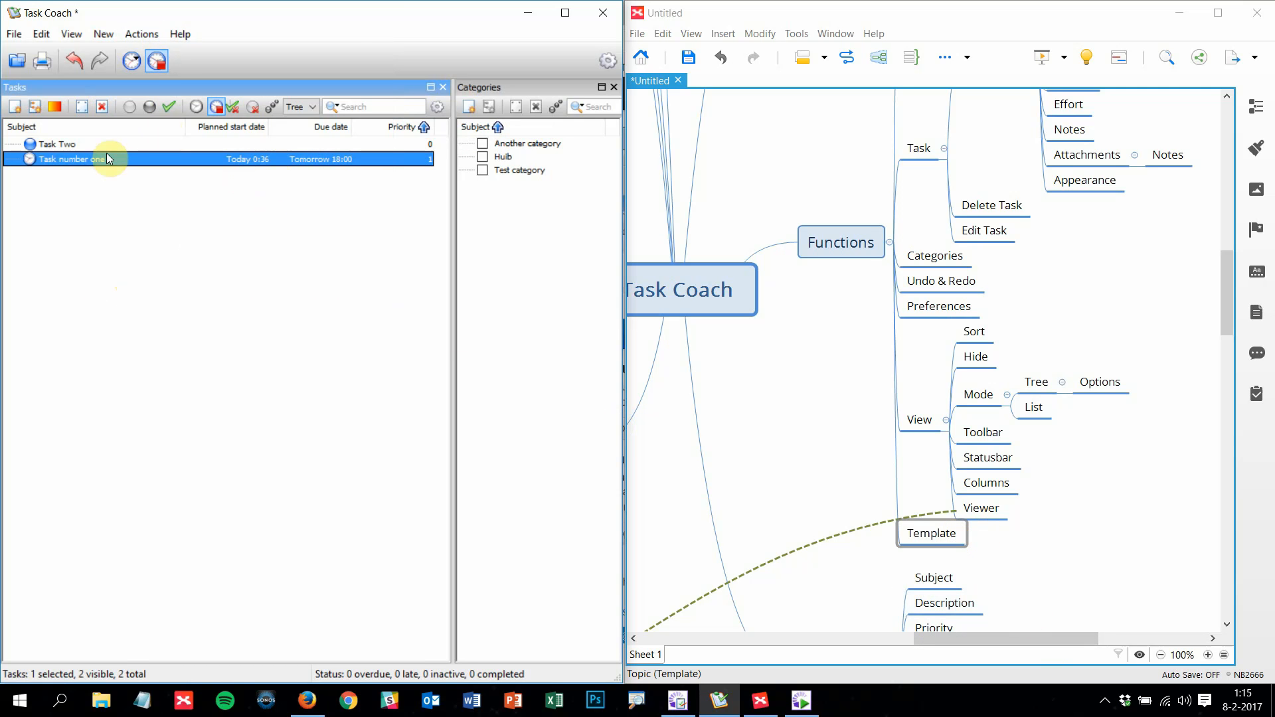
Review the task actions in Task Coach and try to mail Task number one
{"action": "left_click", "coordinate": [112, 35]}
{"action": "mouse_move", "coordinate": [138, 35]}
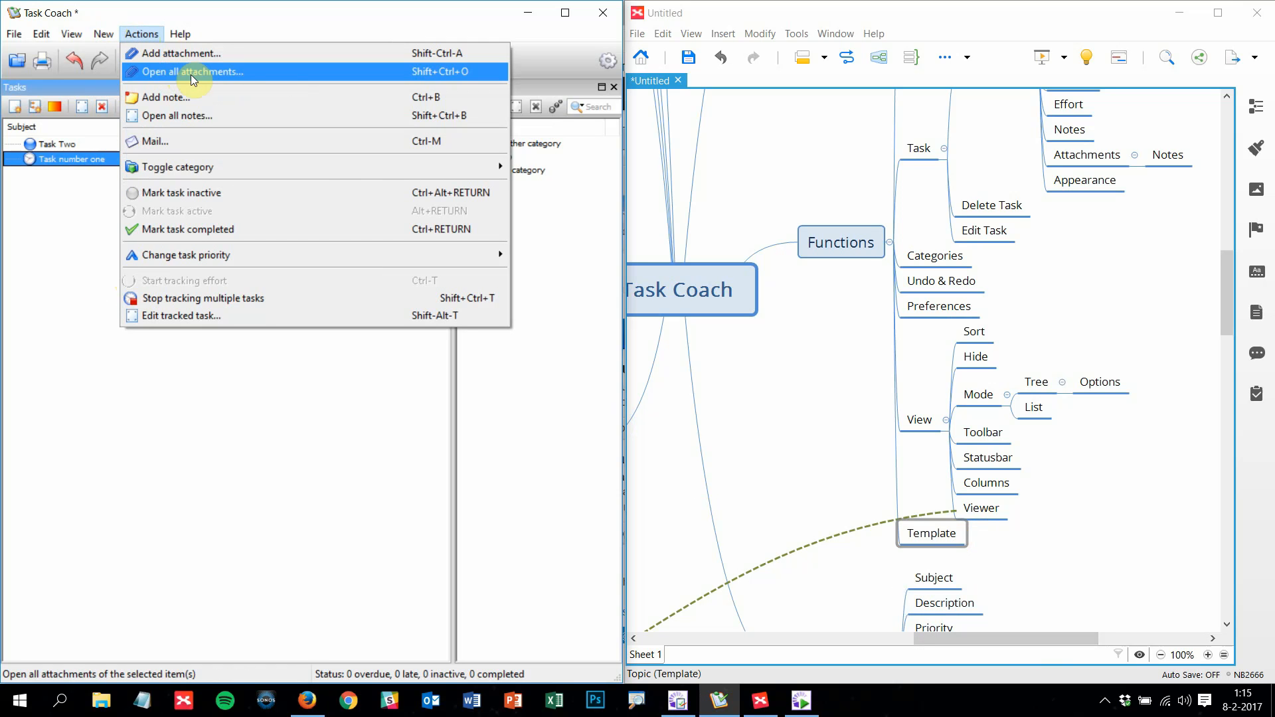
{"action": "left_click", "coordinate": [192, 142]}
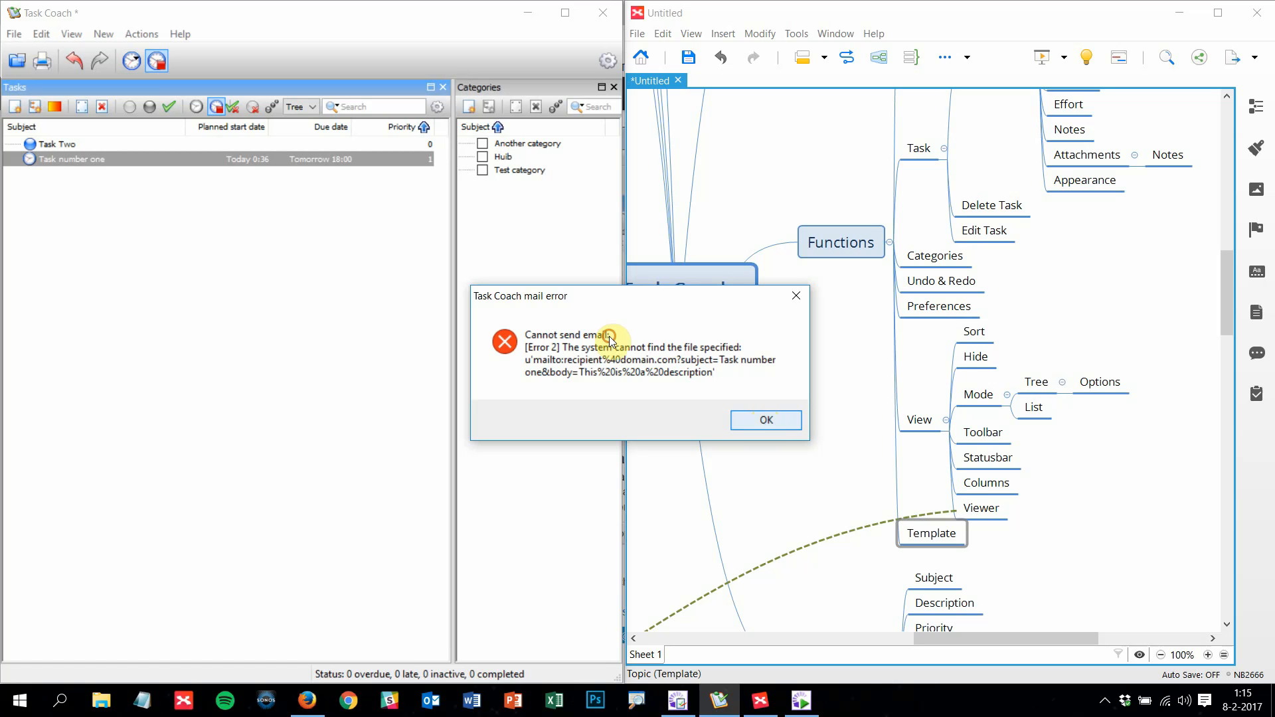
{"action": "left_click", "coordinate": [765, 420]}
Reselect Task number one and try mailing it again to reproduce the behaviour
{"action": "left_click", "coordinate": [60, 143]}
{"action": "left_click", "coordinate": [79, 158]}
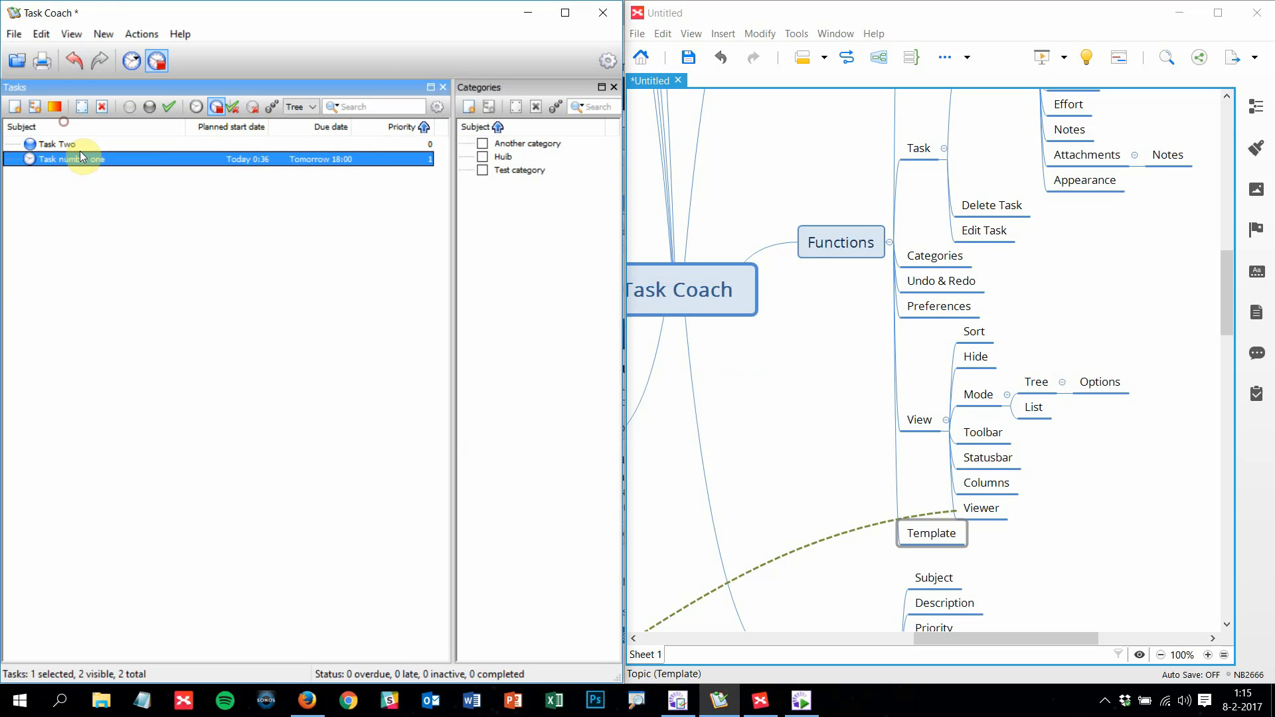
{"action": "left_click", "coordinate": [103, 34]}
{"action": "mouse_move", "coordinate": [154, 35]}
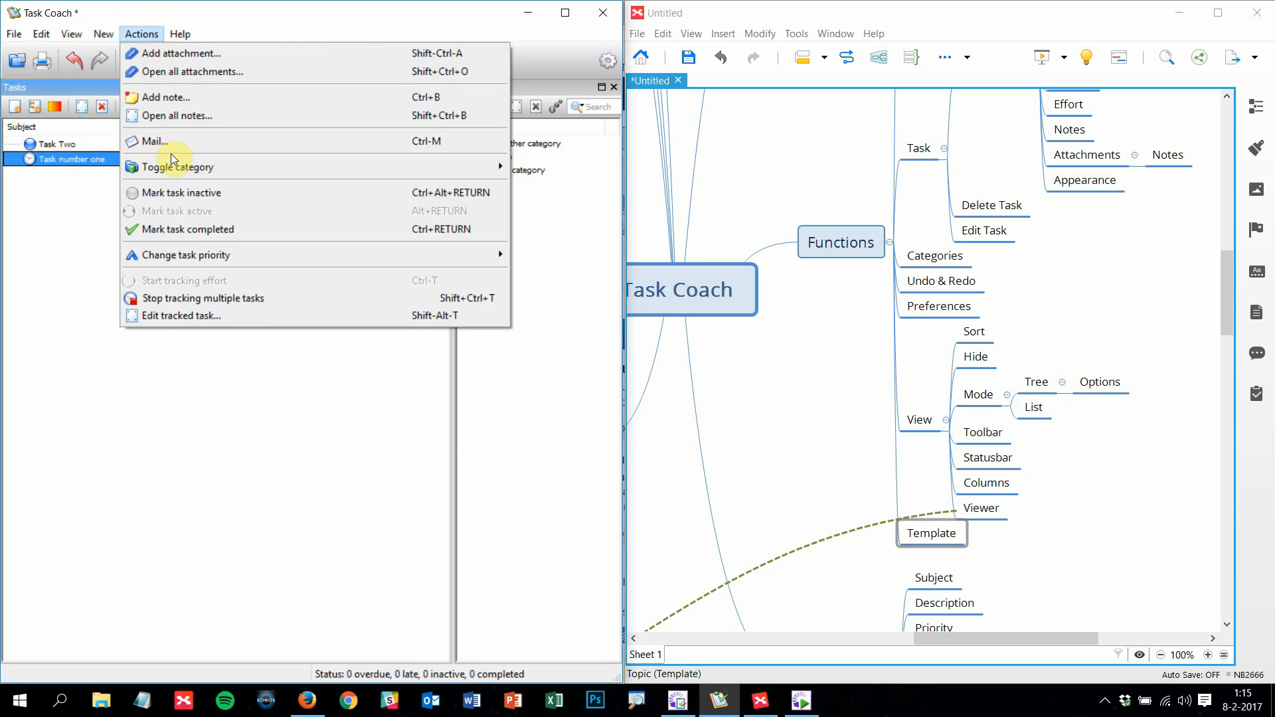
{"action": "left_click", "coordinate": [140, 139]}
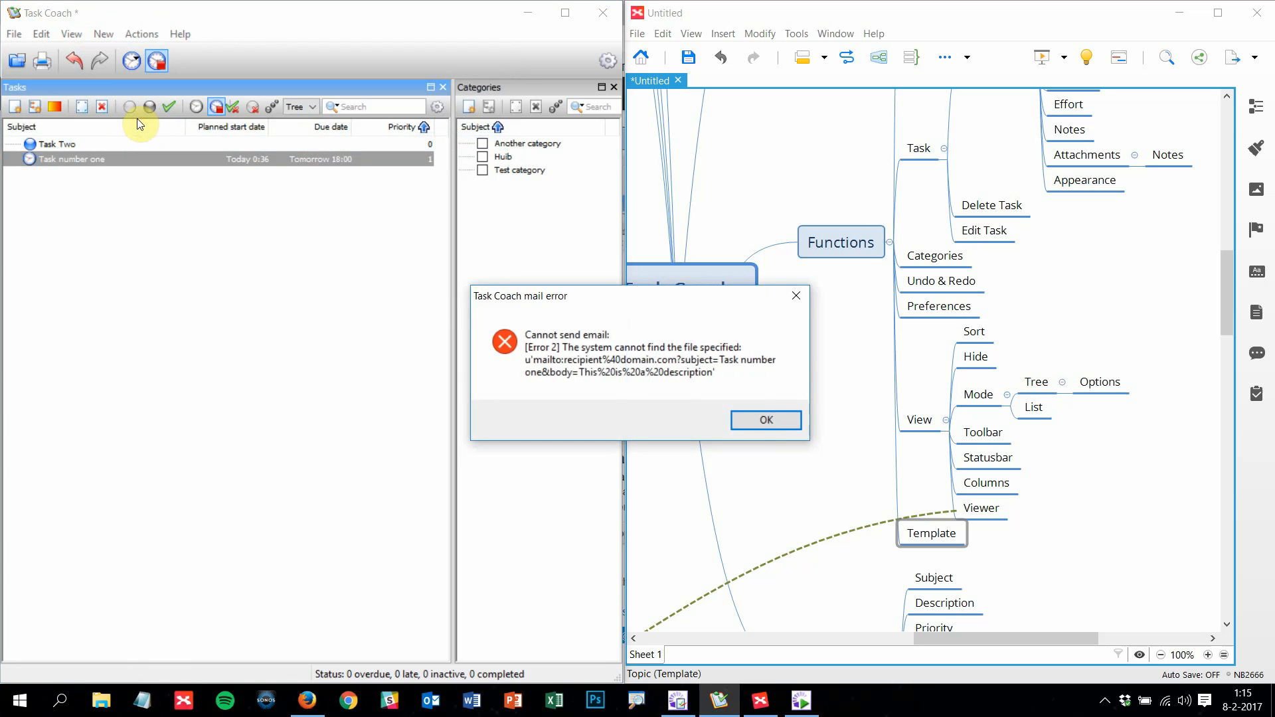
{"action": "left_click", "coordinate": [766, 420]}
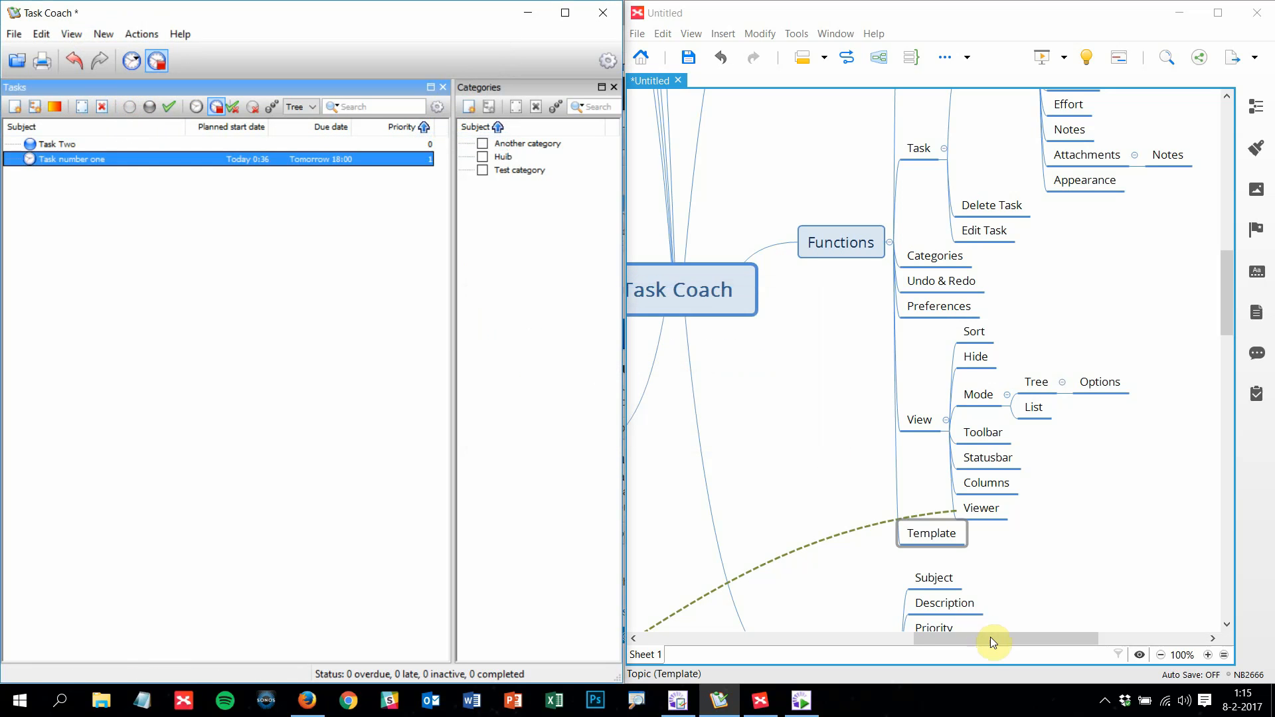
Collapse the GUI branch under Interfaces in the mind map
{"action": "left_click_drag", "start_coordinate": [990, 637], "coordinate": [845, 621]}
{"action": "scroll", "coordinate": [786, 511], "scroll_direction": "up", "scroll_amount": 5}
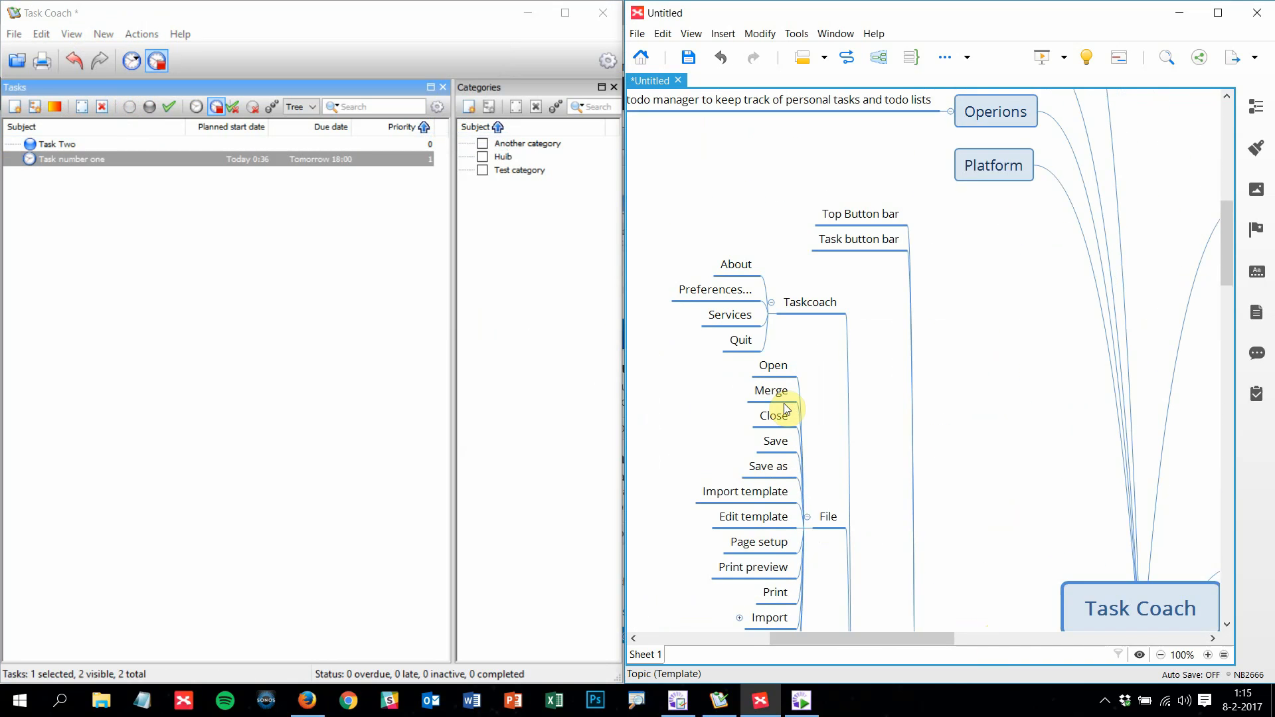
{"action": "scroll", "coordinate": [782, 413], "scroll_direction": "down", "scroll_amount": 3}
{"action": "left_click", "coordinate": [922, 590]}
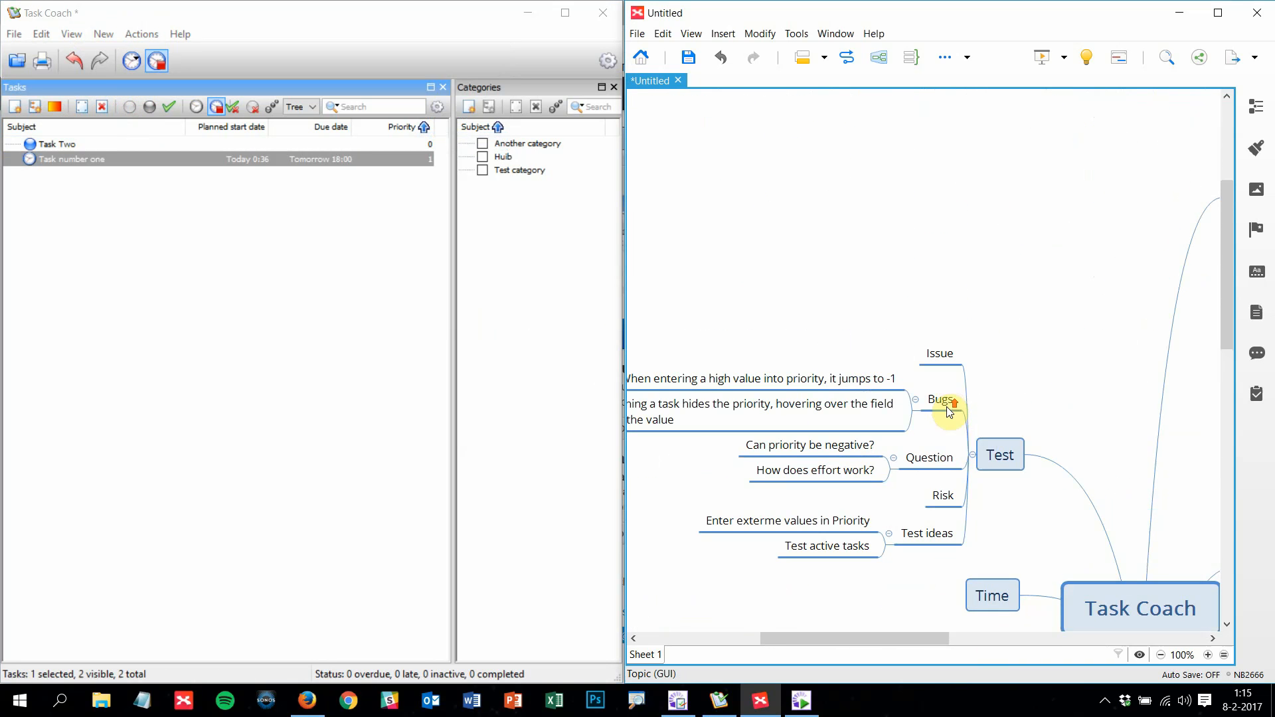
Add a subtopic "Trying to mail a task gives error" under Bugs in the Test branch
{"action": "left_click", "coordinate": [947, 404]}
{"action": "key", "text": "Tab"}
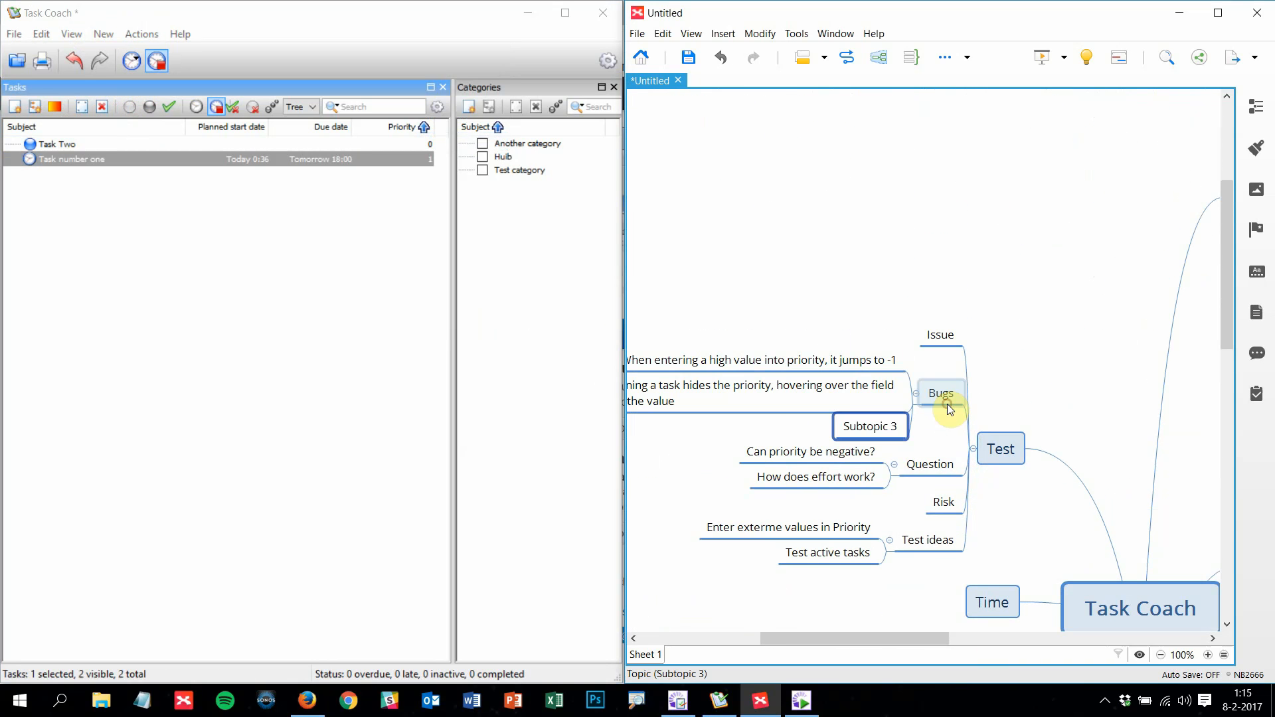
{"action": "type", "text": "Mail"}
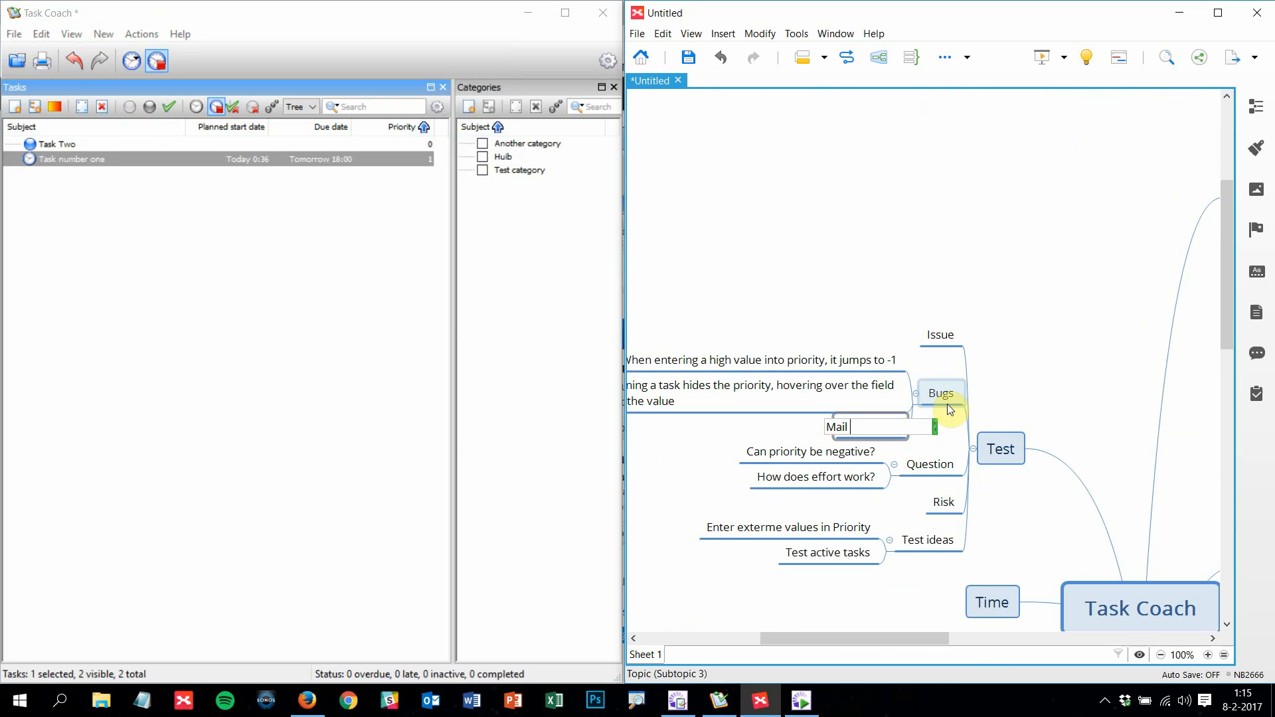
{"action": "key", "text": "BackSpace"}
{"action": "key", "text": "BackSpace"}
{"action": "key", "text": "BackSpace"}
{"action": "key", "text": "BackSpace"}
{"action": "key", "text": "BackSpace"}
{"action": "type", "text": "Trying to mail a task "}
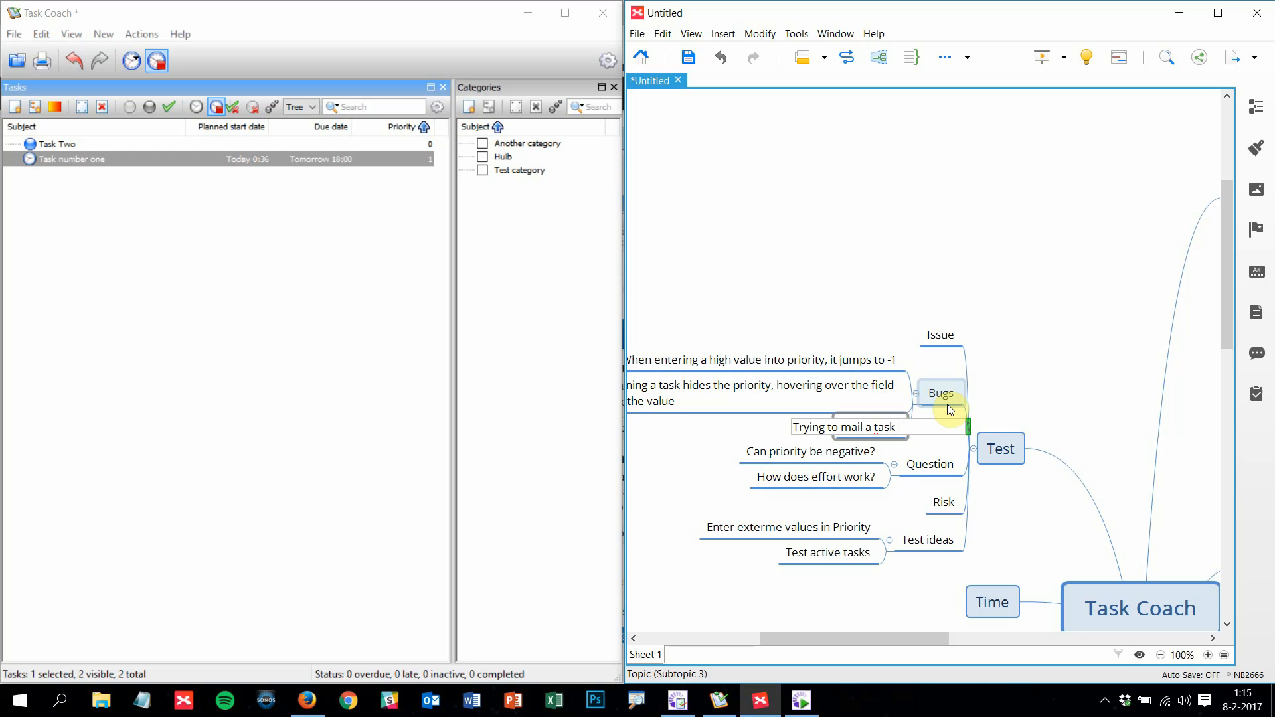
{"action": "type", "text": "gives error"}
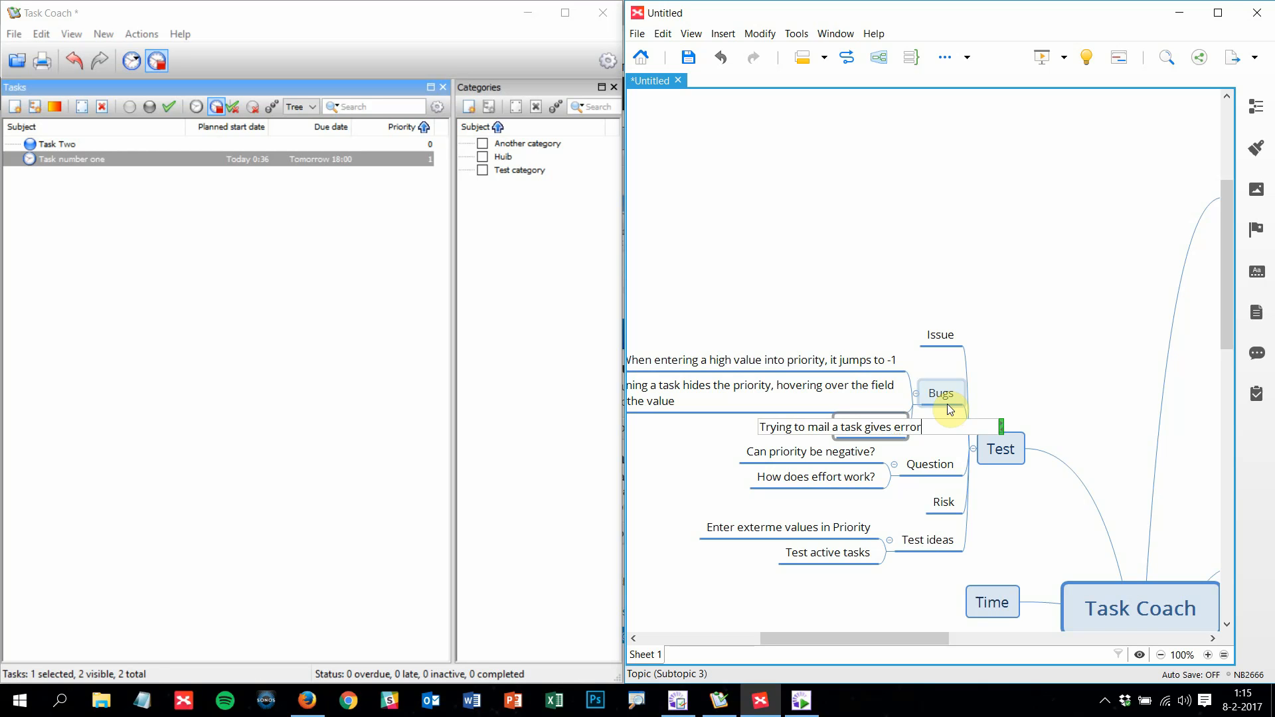
{"action": "key", "text": "Return"}
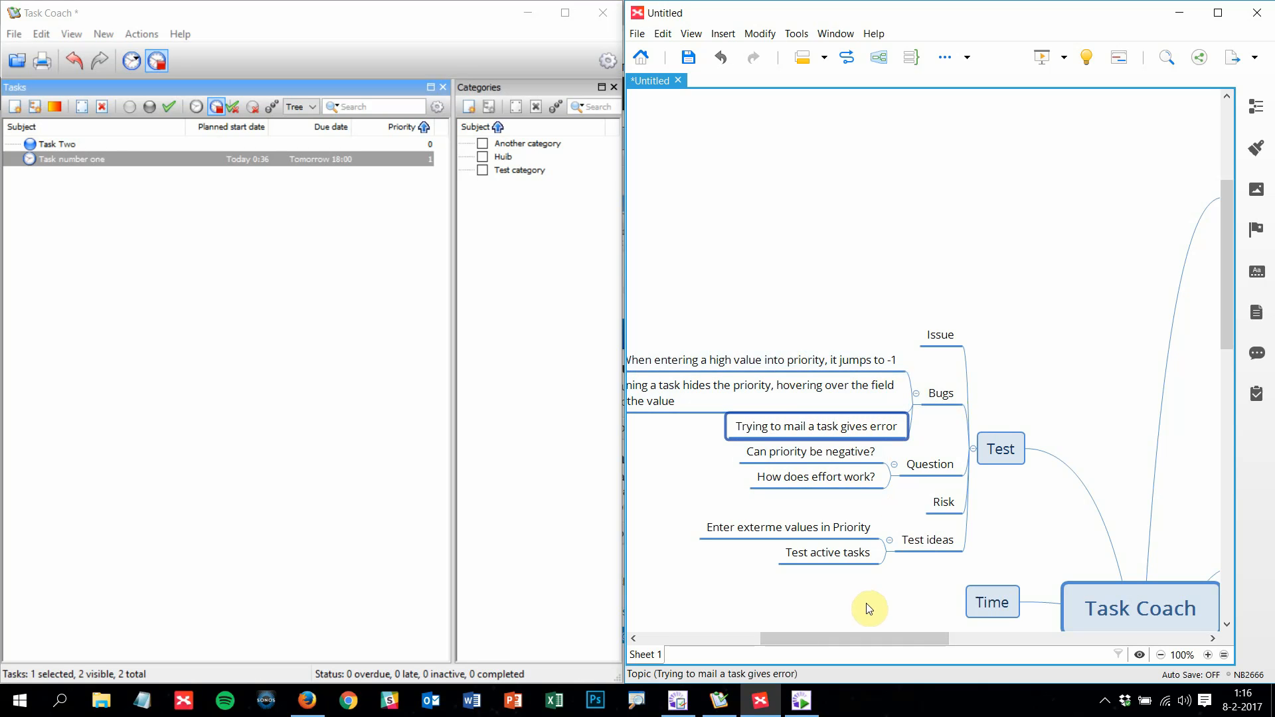
Compare the Functions and Data branches of the mind map with the task actions, priority options and help commands in Task Coach
{"action": "left_click_drag", "start_coordinate": [883, 637], "coordinate": [975, 632]}
{"action": "scroll", "coordinate": [990, 404], "scroll_direction": "down", "scroll_amount": 8}
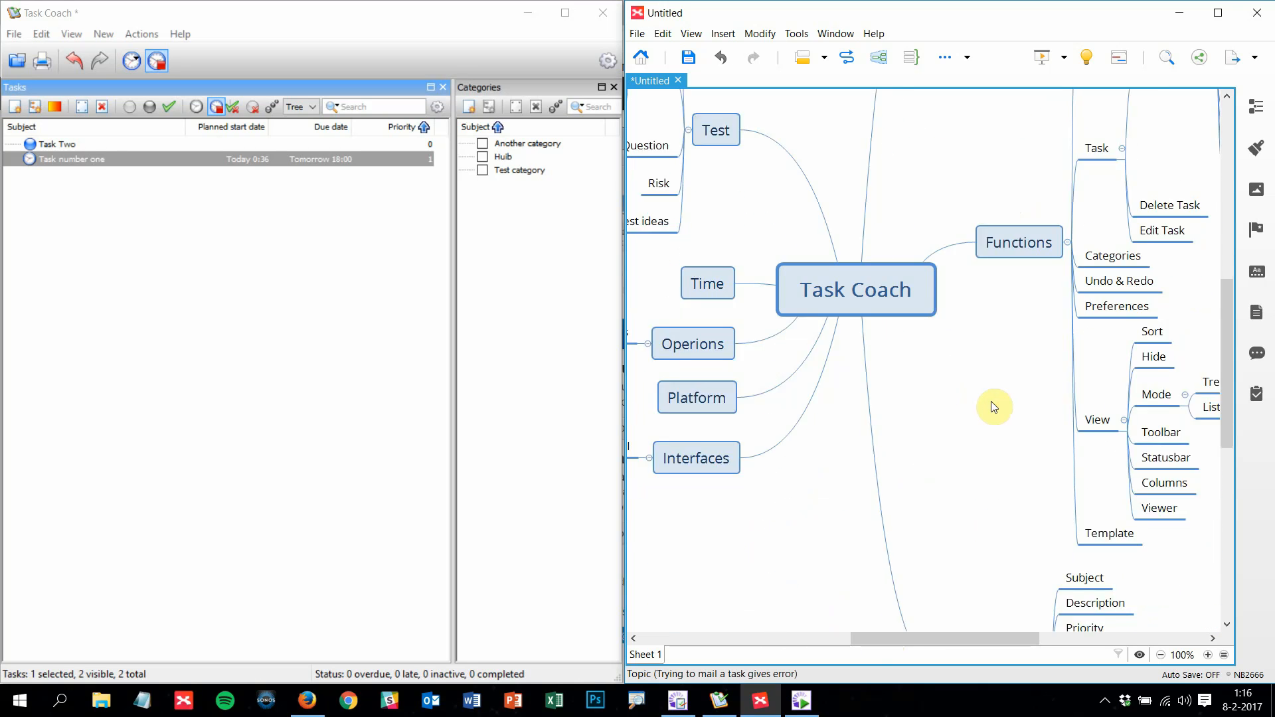
{"action": "left_click", "coordinate": [140, 33]}
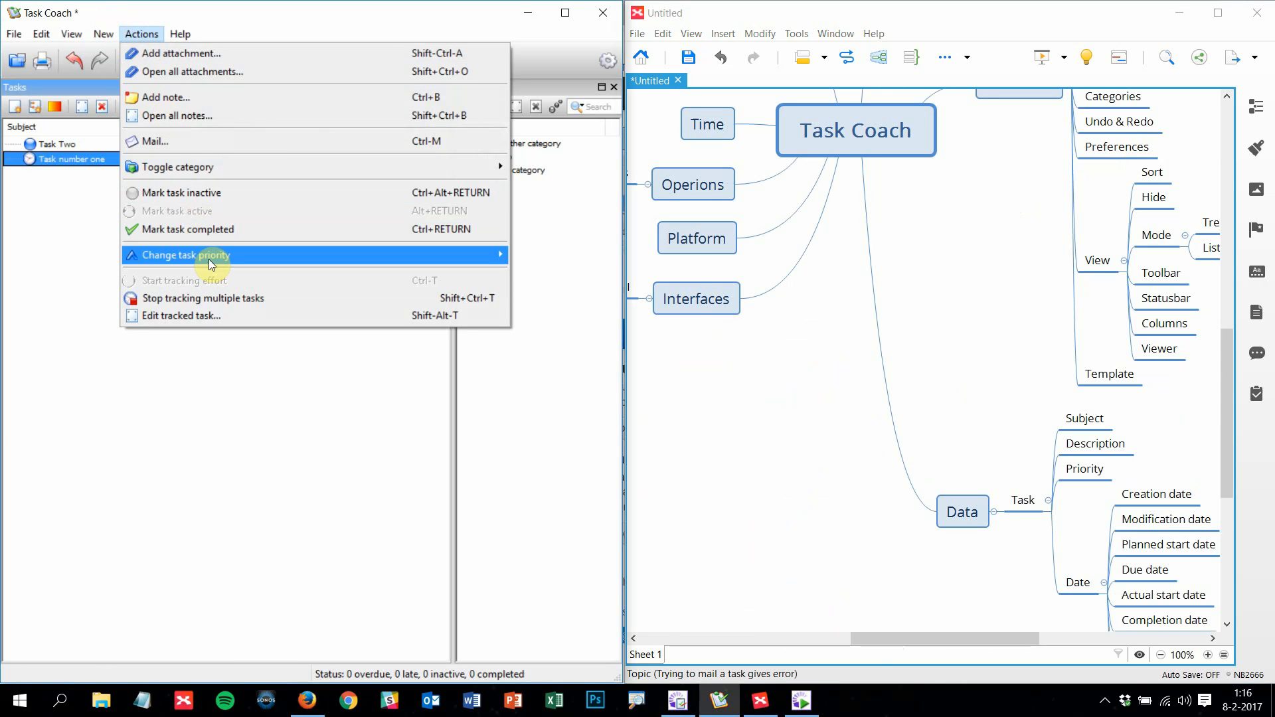
{"action": "mouse_move", "coordinate": [210, 264]}
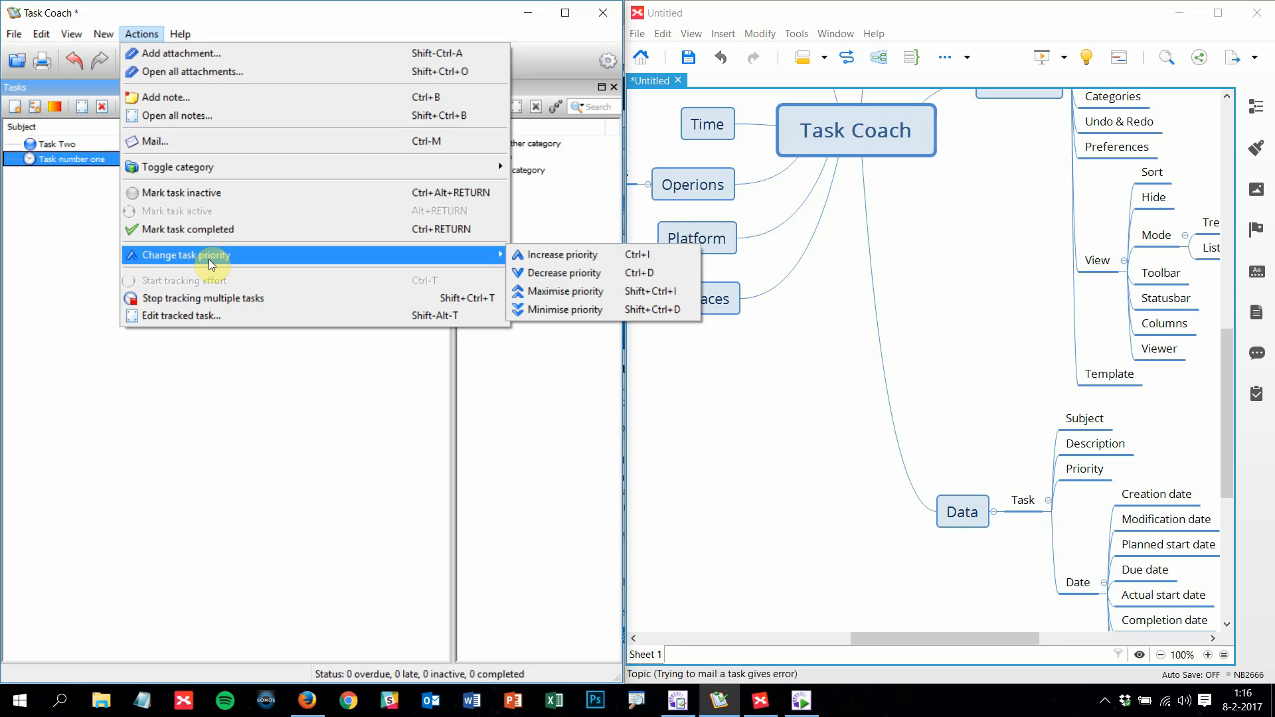
{"action": "left_click_drag", "start_coordinate": [984, 642], "coordinate": [1083, 638]}
{"action": "scroll", "coordinate": [1139, 493], "scroll_direction": "up", "scroll_amount": 2}
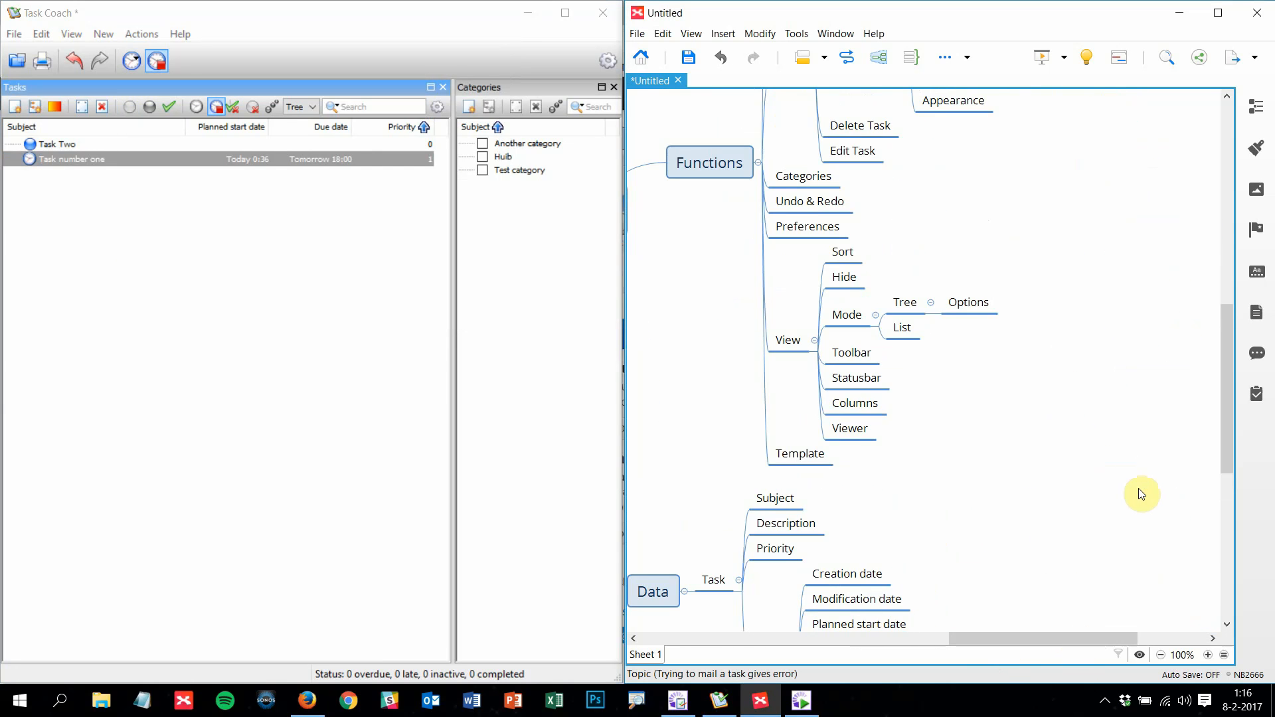
{"action": "scroll", "coordinate": [1141, 493], "scroll_direction": "up", "scroll_amount": 3}
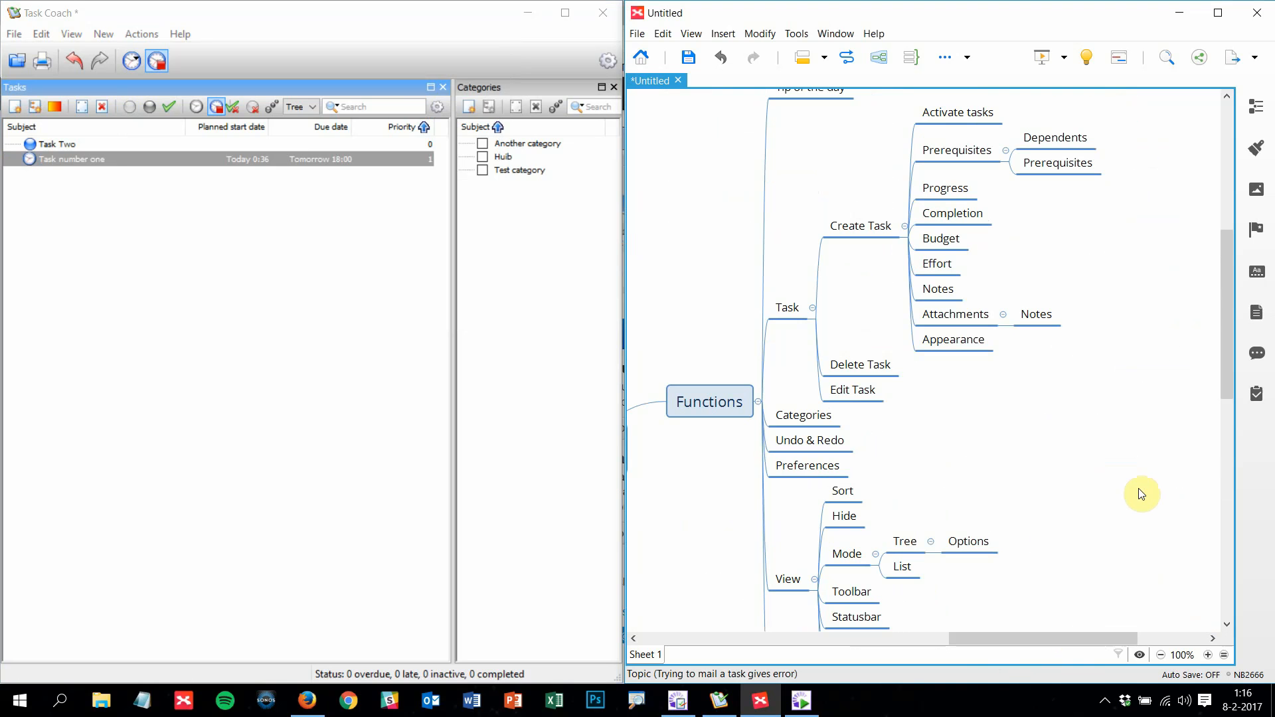
{"action": "left_click", "coordinate": [103, 33]}
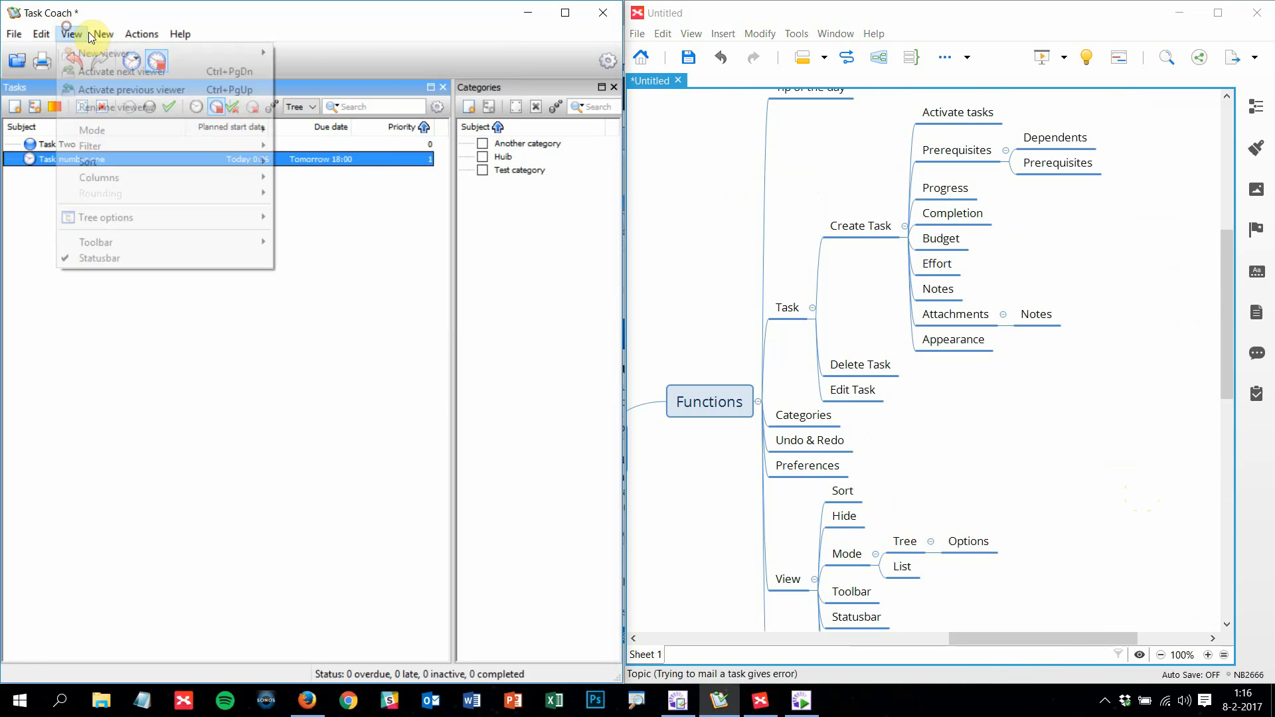
{"action": "mouse_move", "coordinate": [142, 33]}
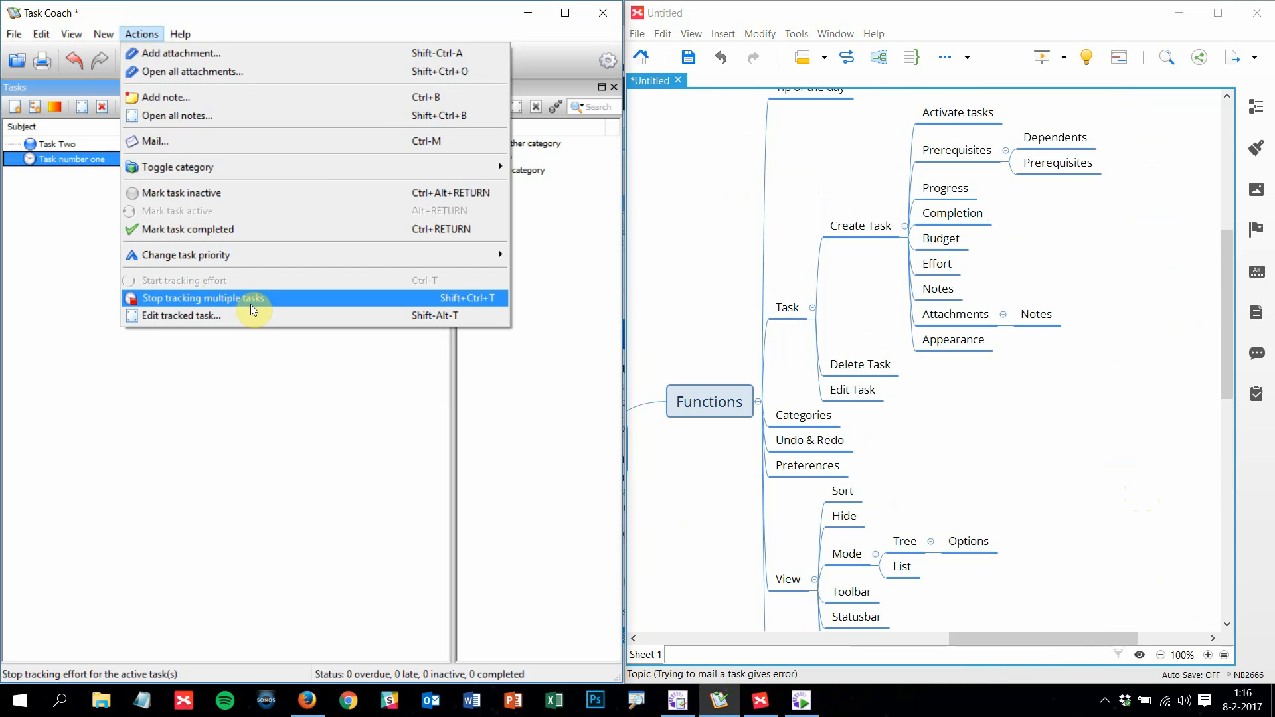
{"action": "mouse_move", "coordinate": [184, 34]}
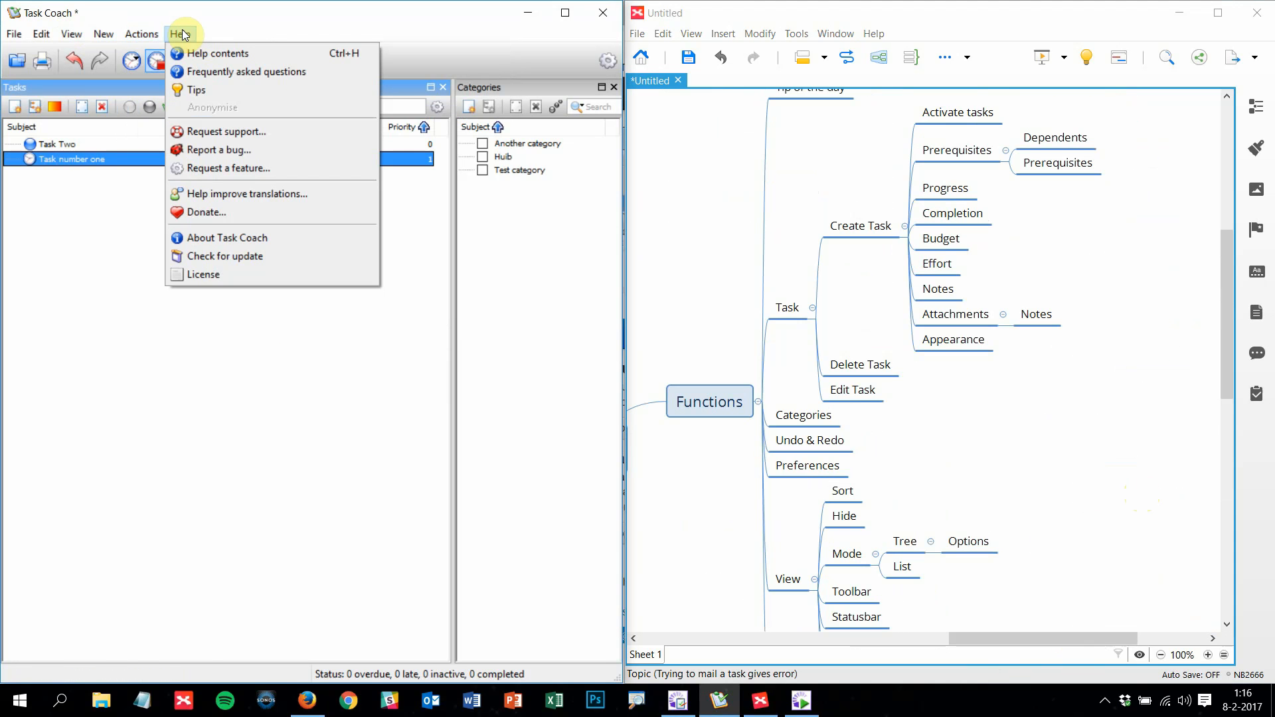
Add a "Help" subtopic under Functions in the mind map
{"action": "left_click", "coordinate": [735, 397]}
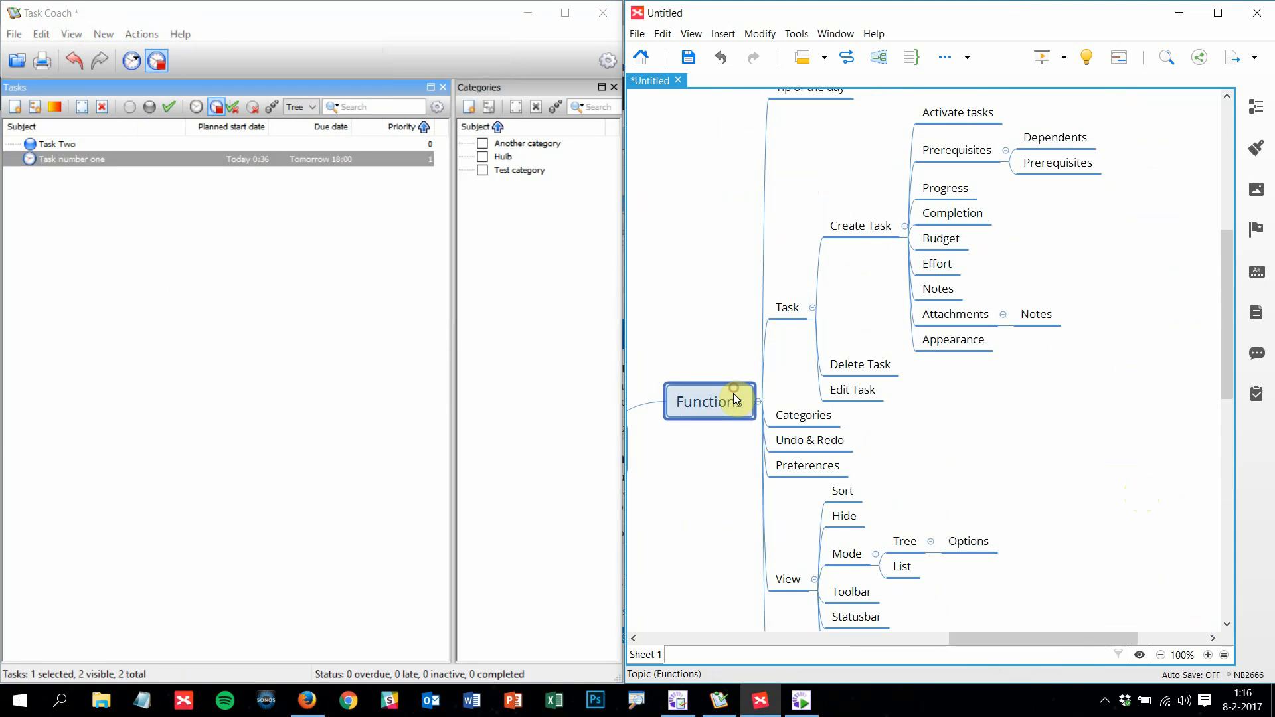
{"action": "key", "text": "Tab"}
{"action": "type", "text": "Help"}
{"action": "key", "text": "Return"}
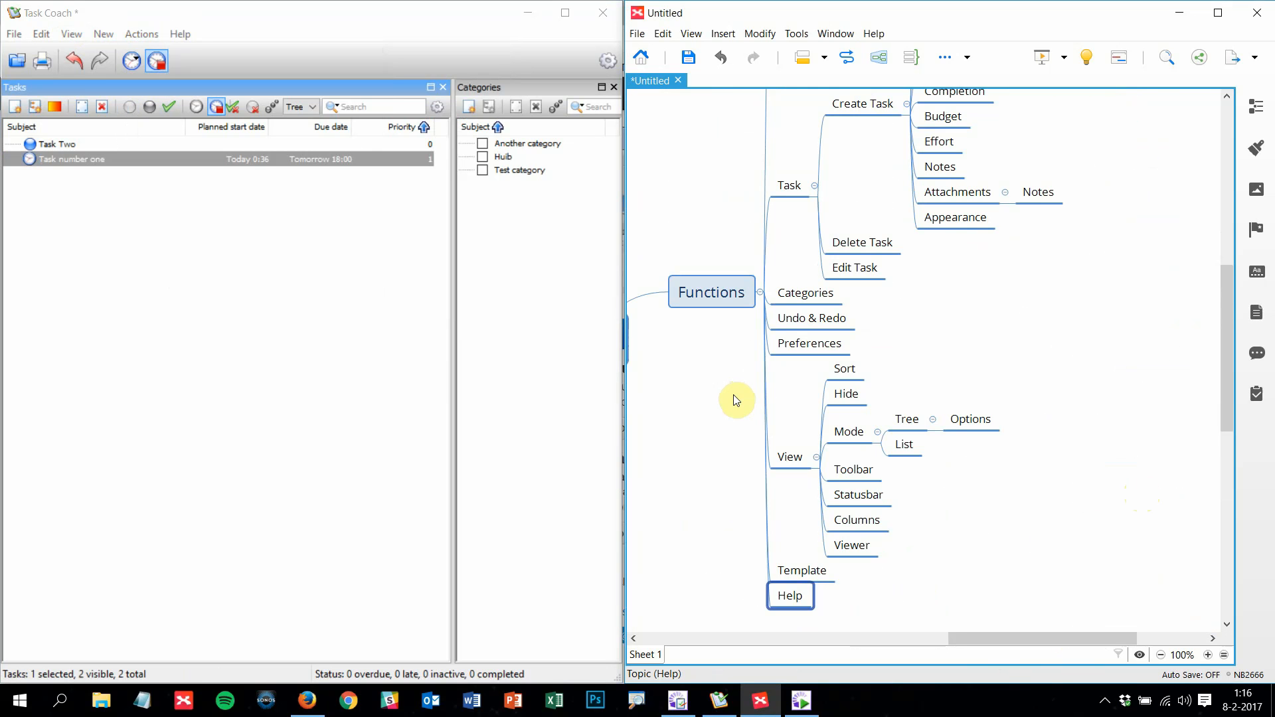
Check the file commands in Task Coach and add a "File" subtopic under Functions in the mind map
{"action": "scroll", "coordinate": [736, 399], "scroll_direction": "up", "scroll_amount": 1}
{"action": "scroll", "coordinate": [736, 399], "scroll_direction": "left", "scroll_amount": 1}
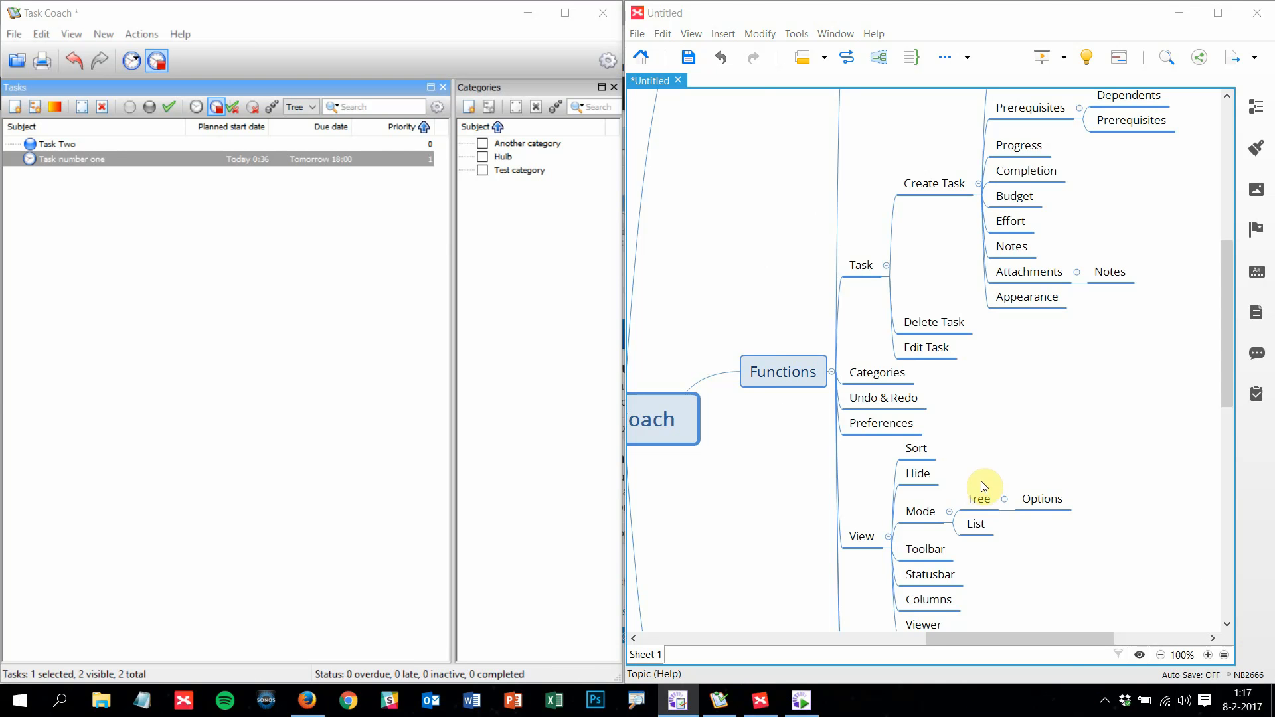
{"action": "left_click", "coordinate": [15, 33]}
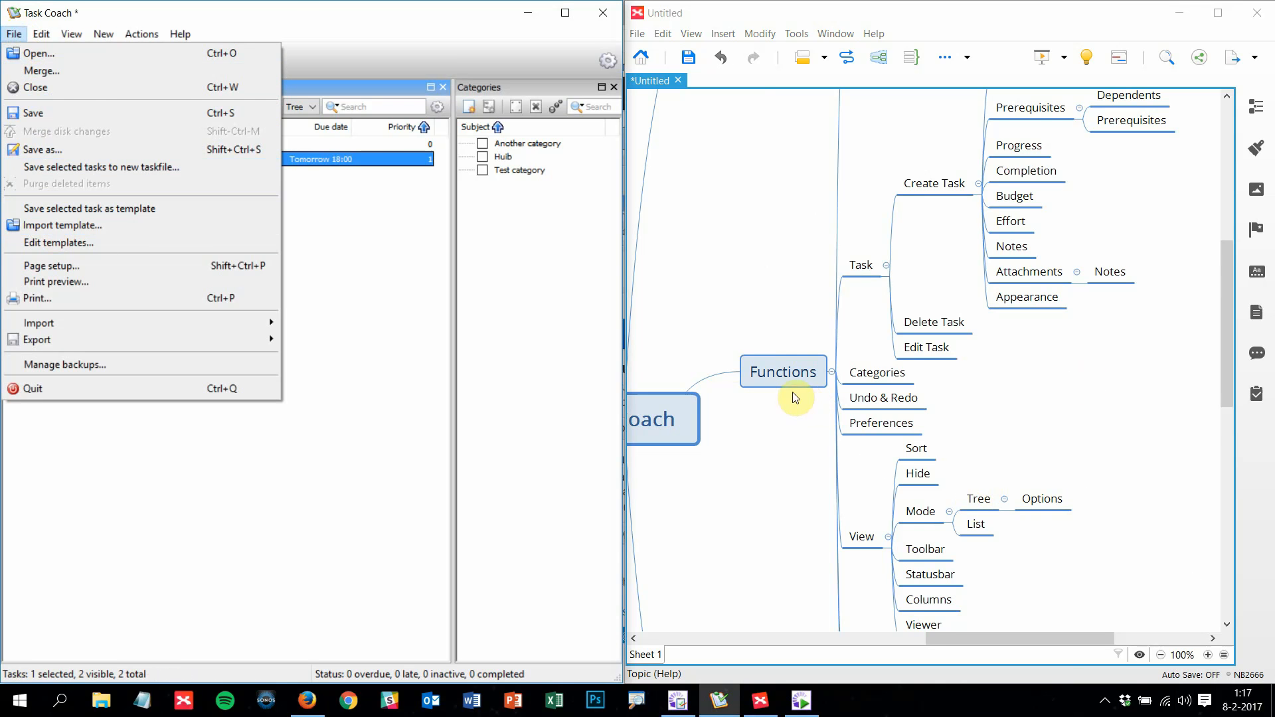
{"action": "left_click", "coordinate": [787, 373]}
{"action": "key", "text": "Tab"}
{"action": "type", "text": "File"}
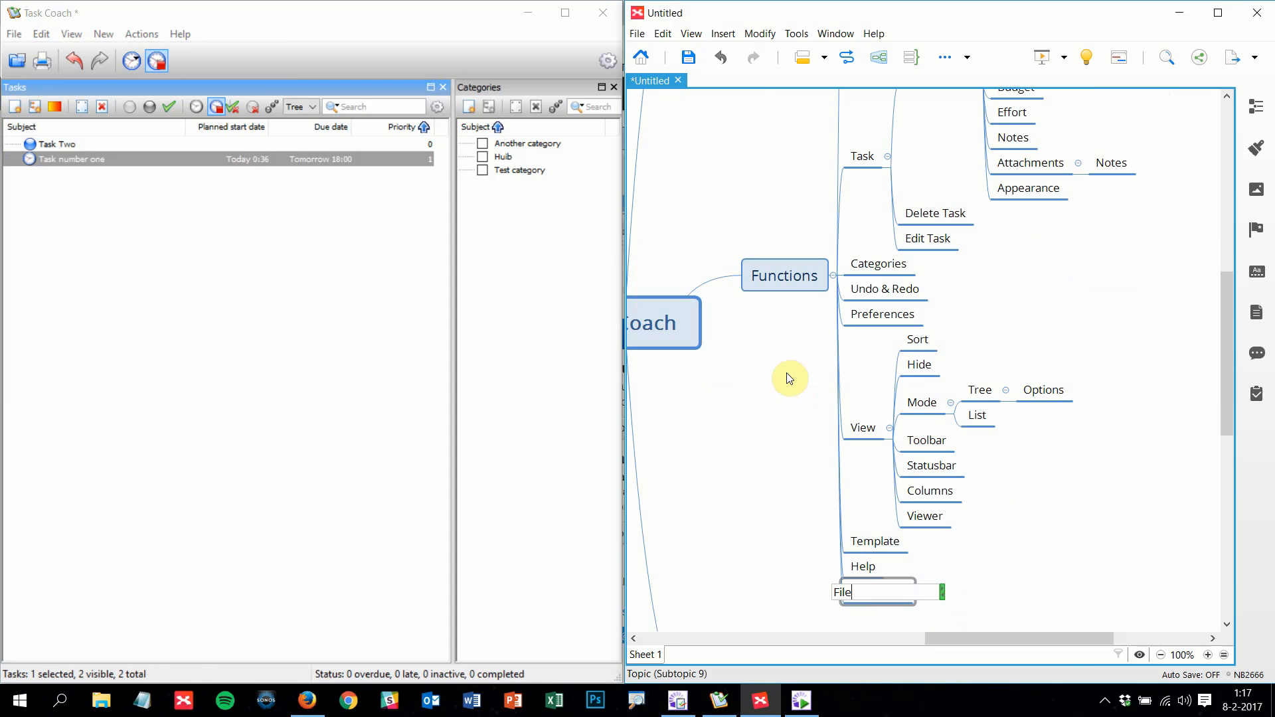
{"action": "key", "text": "Return"}
Add the subtopics "Save", "Open" and "Merge" under File
{"action": "key", "text": "Tab"}
{"action": "type", "text": "Save"}
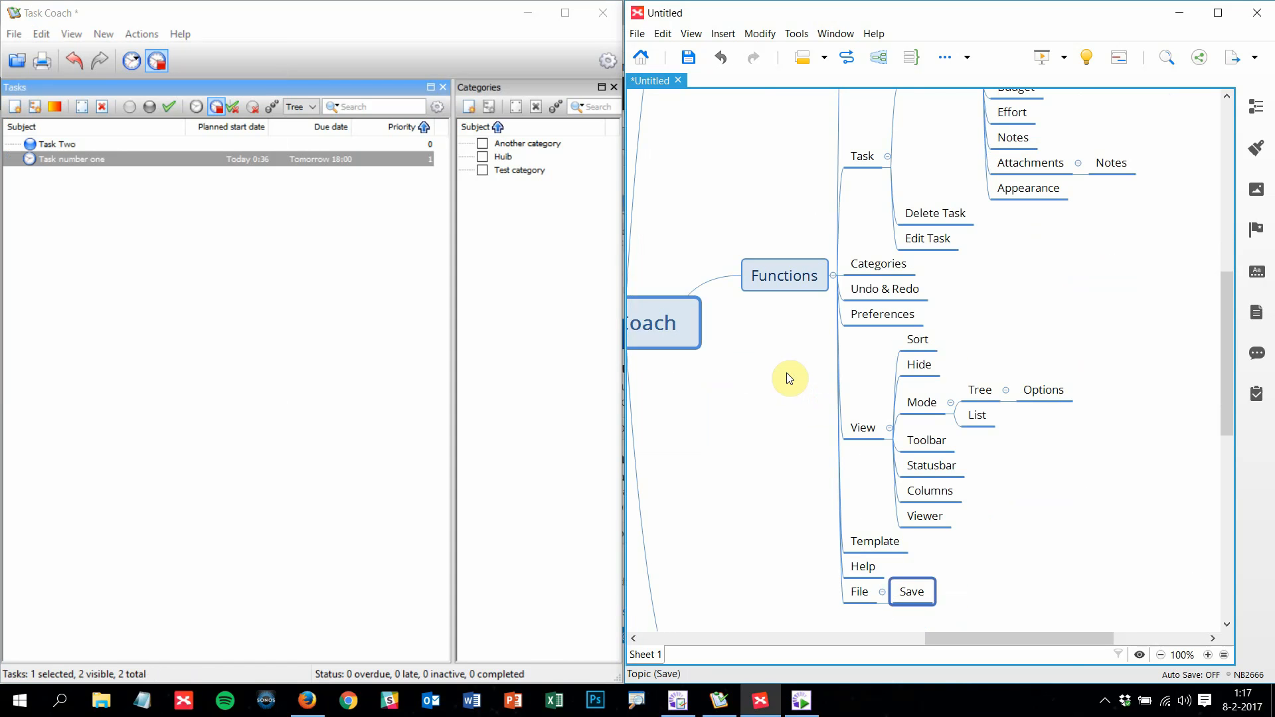
{"action": "key", "text": "Return"}
{"action": "key", "text": "Tab"}
{"action": "type", "text": "O"}
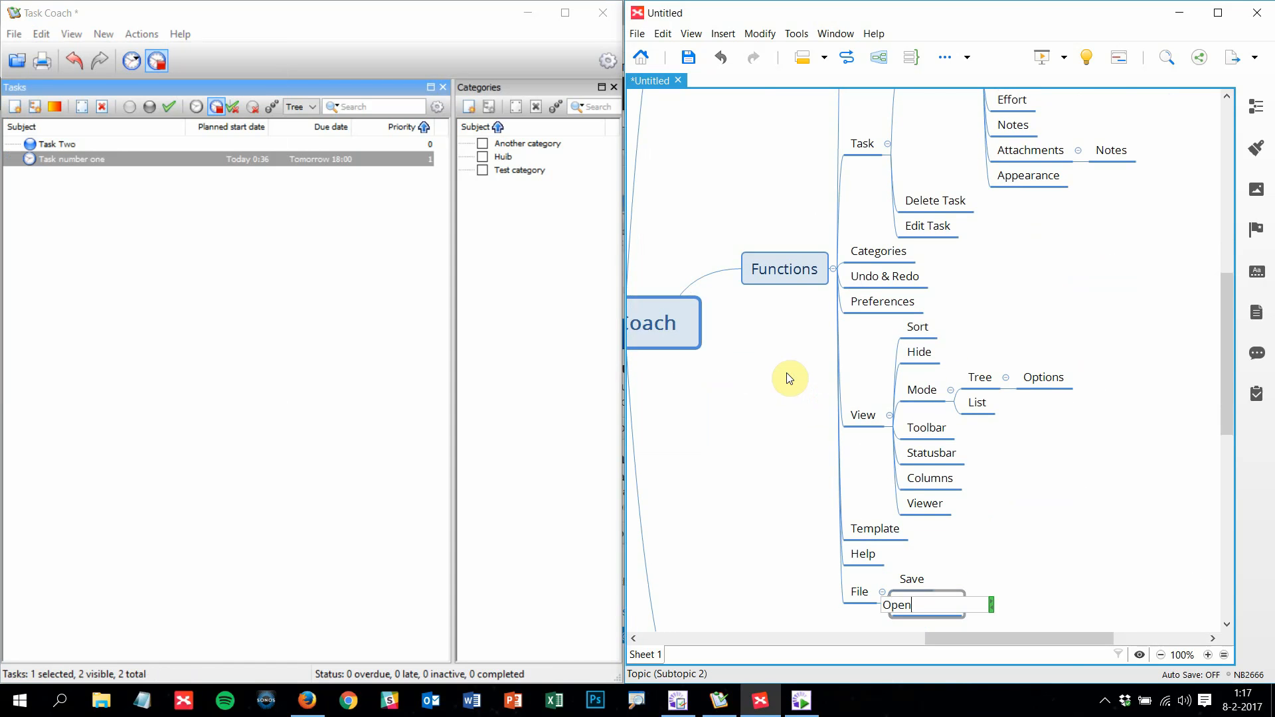
{"action": "key", "text": "Return"}
{"action": "key", "text": "Tab"}
{"action": "type", "text": "M"}
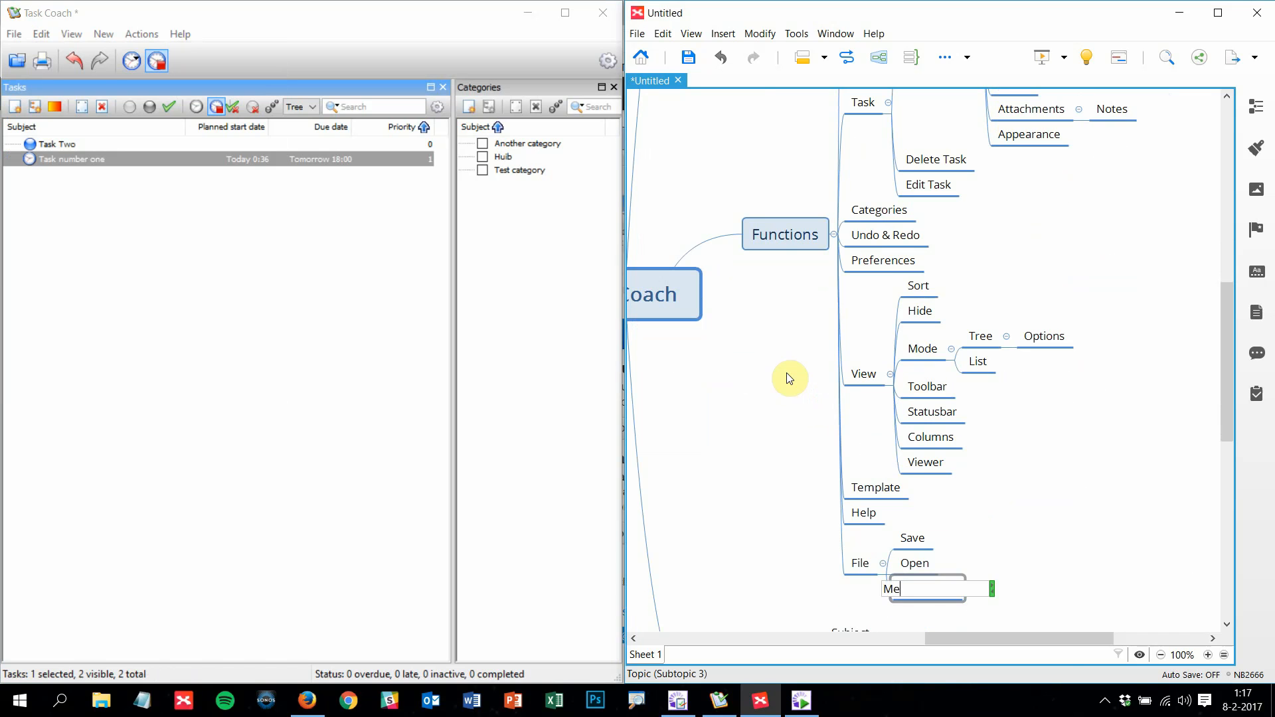
{"action": "key", "text": "Return"}
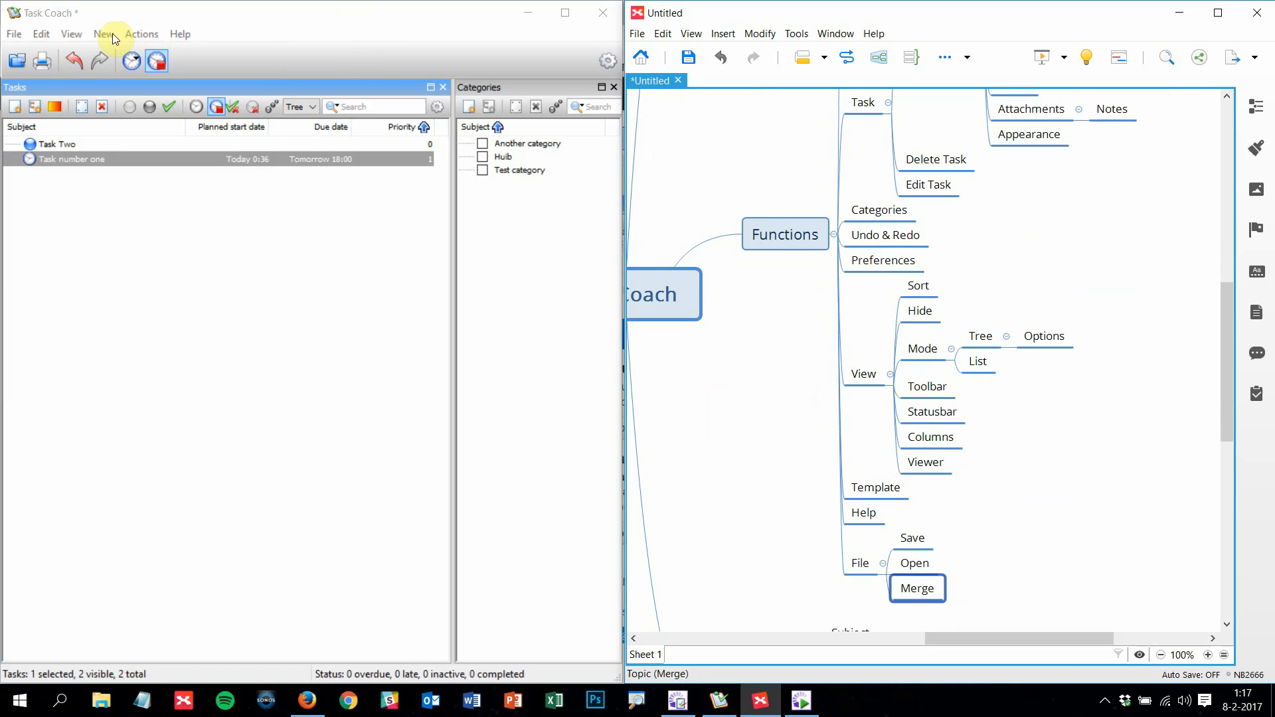
Review the template commands in Task Coach and add the subtopics "Import" and "Open" under Template in the mind map
{"action": "left_click", "coordinate": [13, 32]}
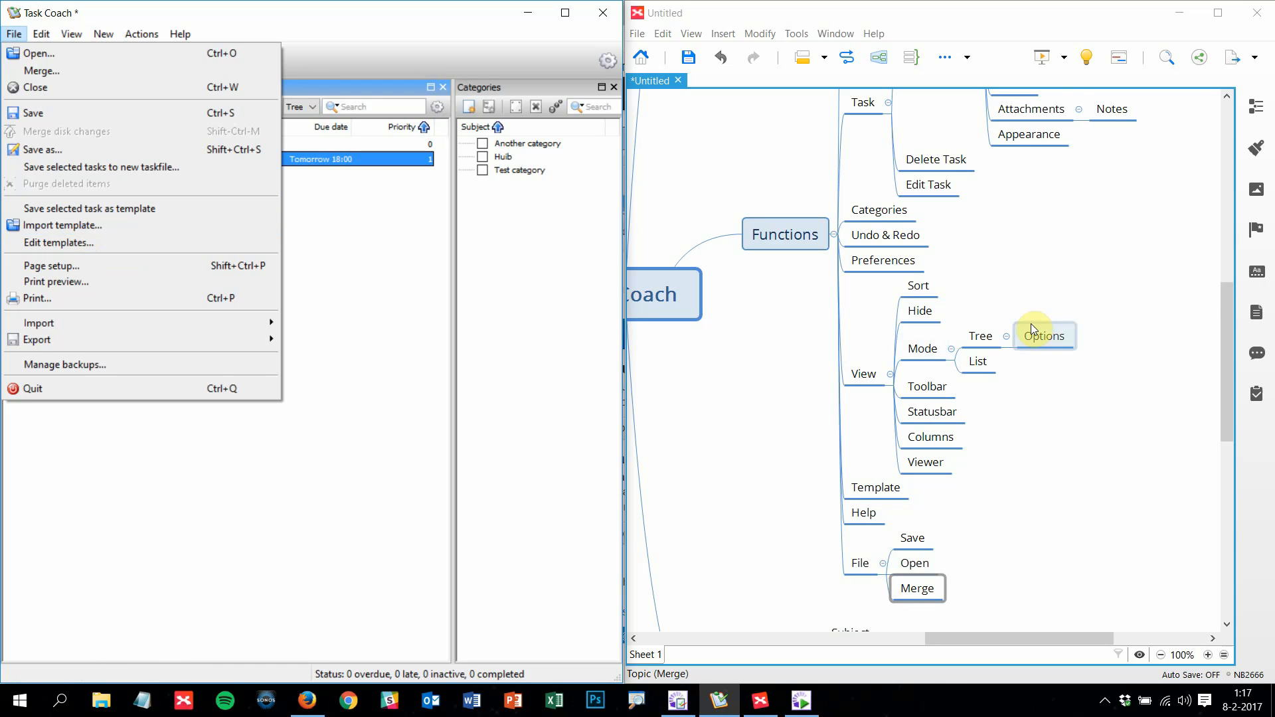
{"action": "scroll", "coordinate": [1129, 405], "scroll_direction": "up", "scroll_amount": 3}
{"action": "scroll", "coordinate": [1131, 409], "scroll_direction": "up", "scroll_amount": 3}
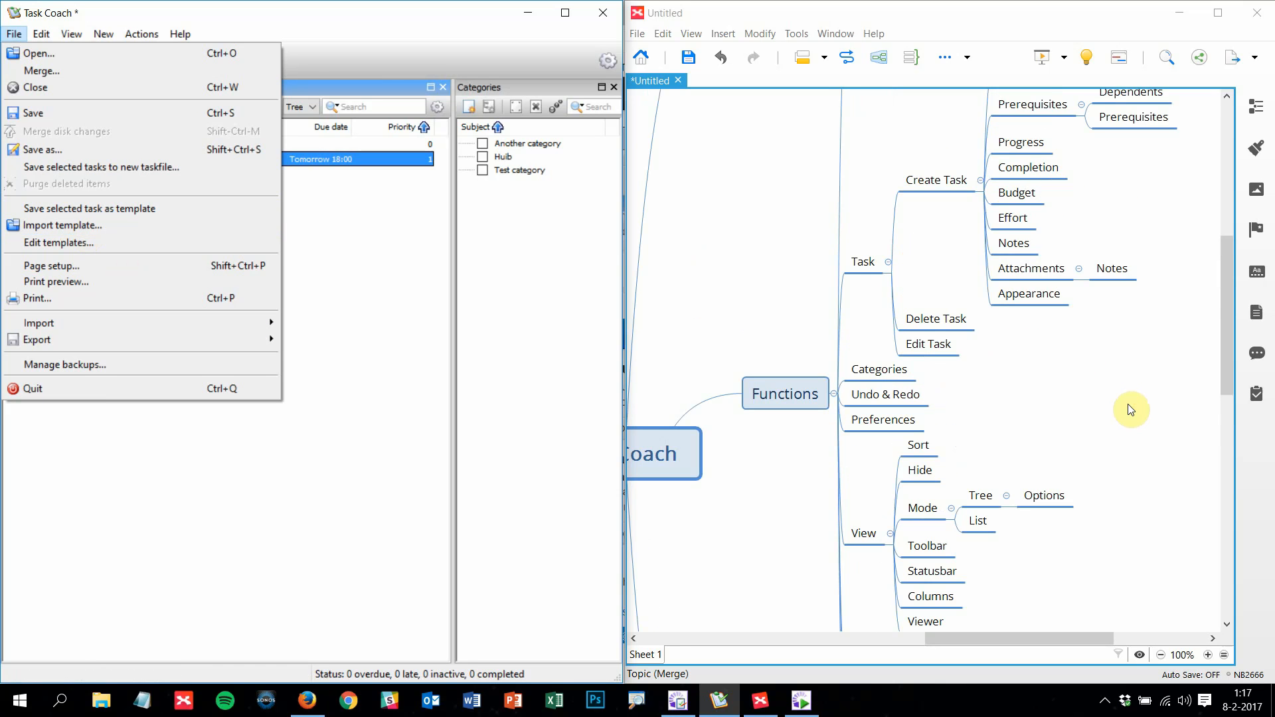
{"action": "scroll", "coordinate": [1131, 410], "scroll_direction": "down", "scroll_amount": 6}
{"action": "left_click", "coordinate": [883, 488]}
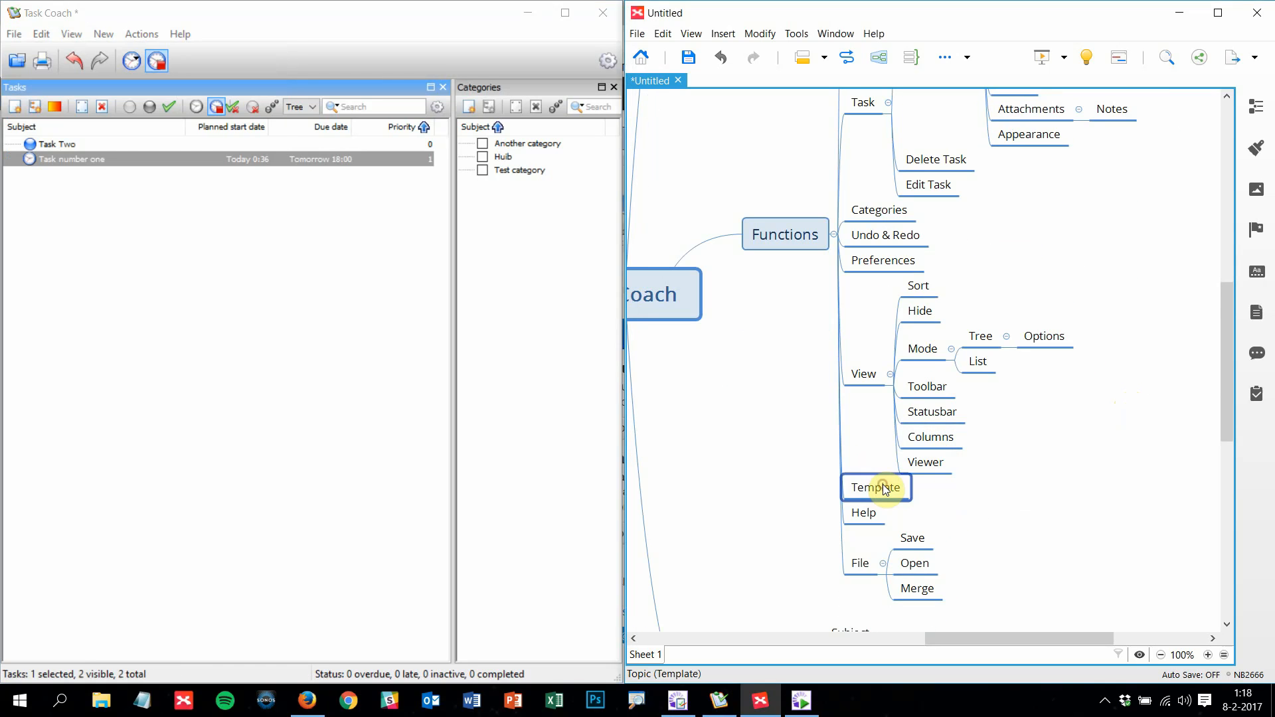
{"action": "key", "text": "Tab"}
{"action": "type", "text": "Im"}
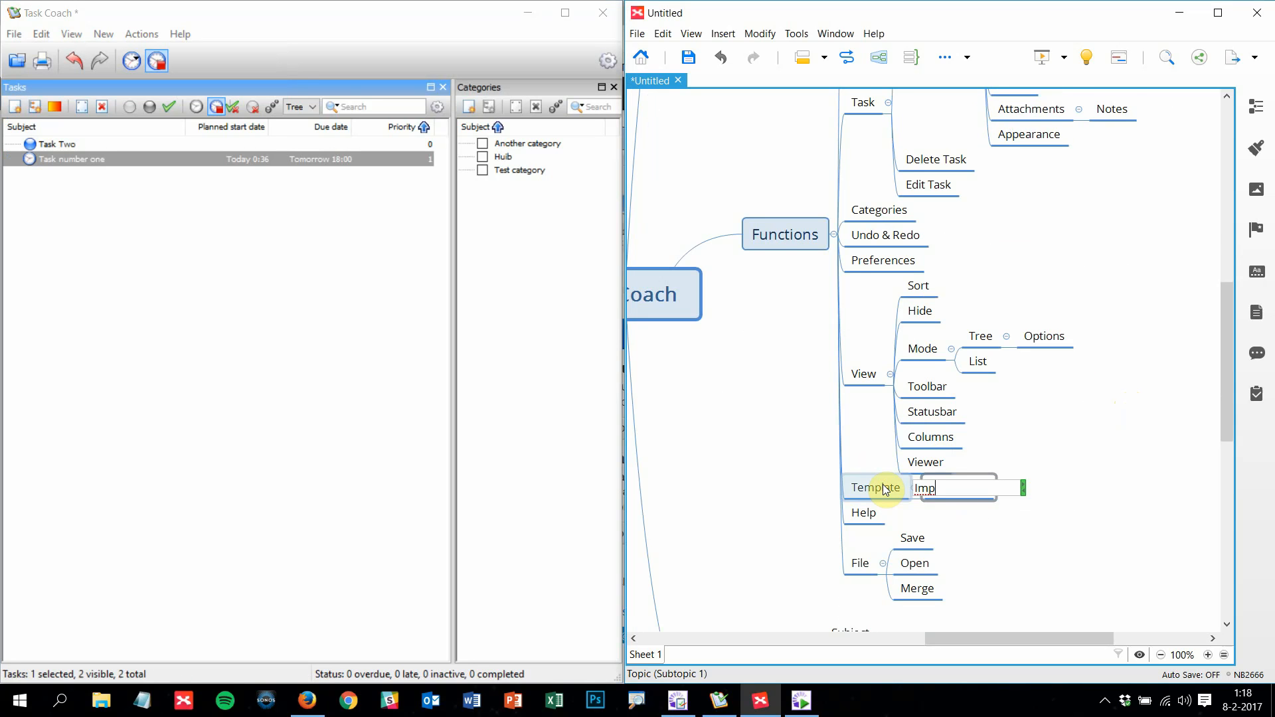
{"action": "type", "text": "port"}
{"action": "key", "text": "Return"}
{"action": "key", "text": "Return"}
{"action": "type", "text": "Open"}
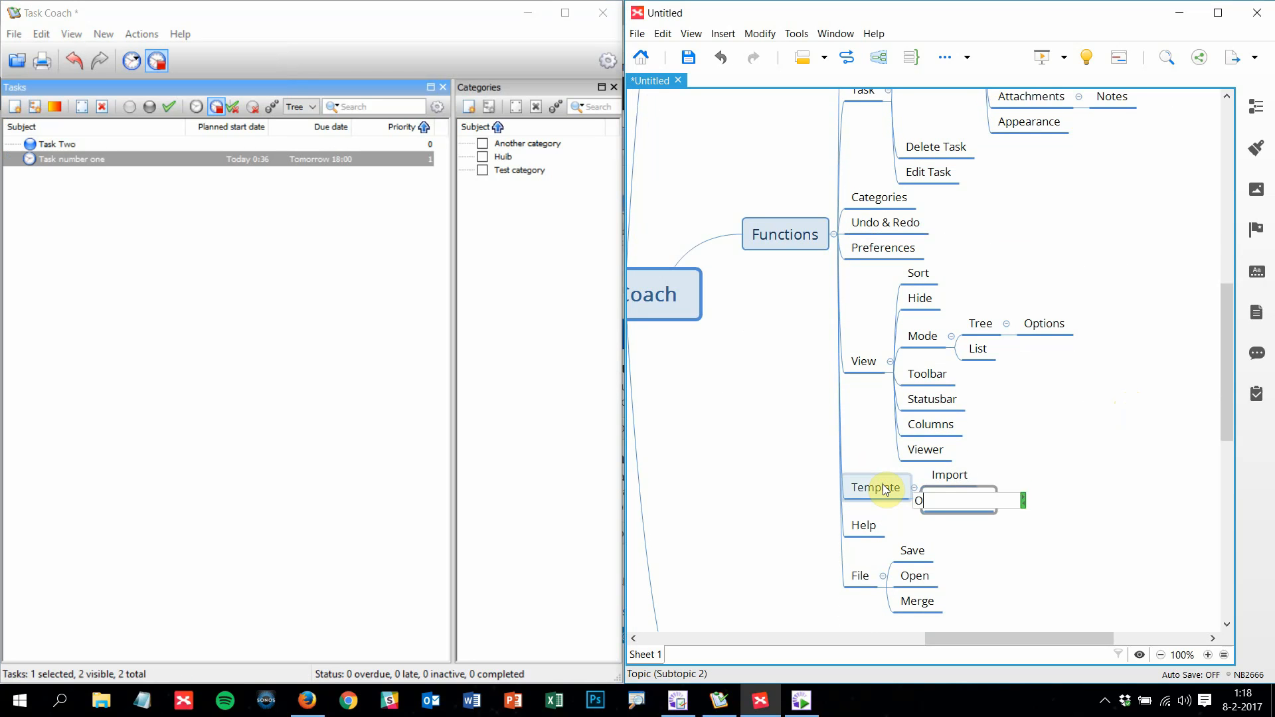
{"action": "key", "text": "Return"}
Check the template command names in Task Coach and rename Template's "Open" subtopic as "Save taks as template"
{"action": "left_click", "coordinate": [14, 34]}
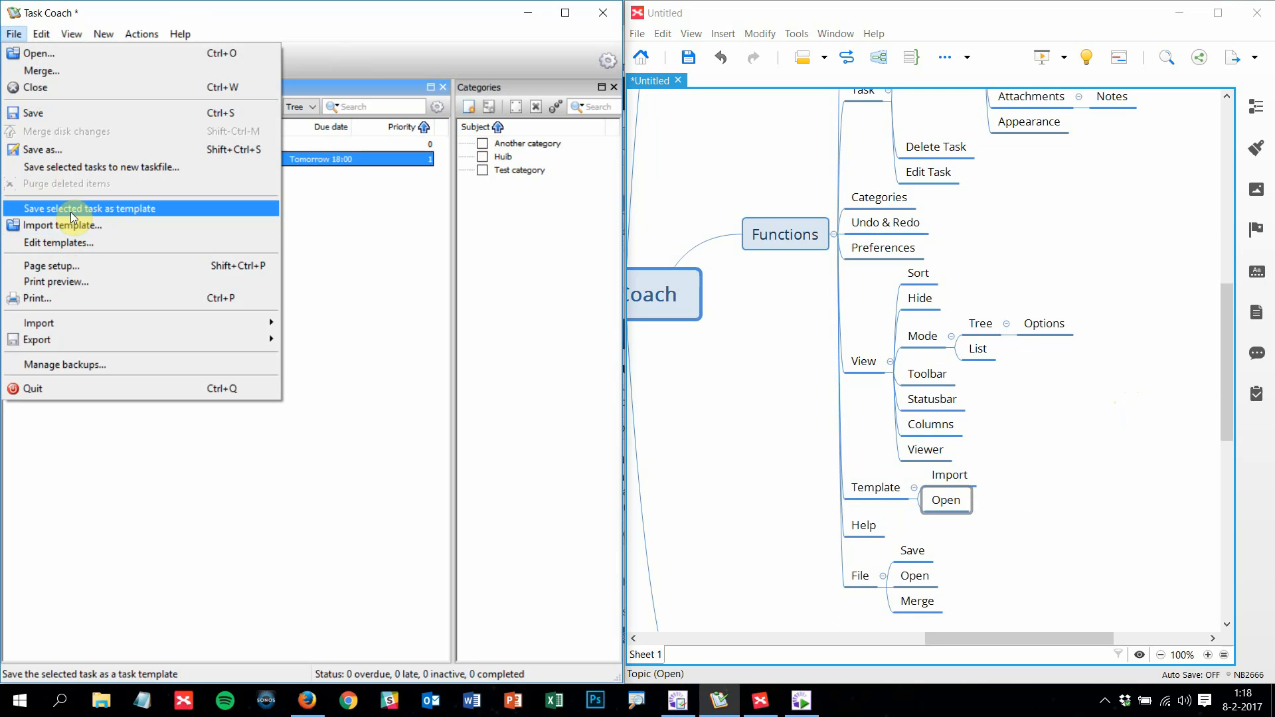
{"action": "double_click", "coordinate": [951, 502]}
{"action": "type", "text": "Save"}
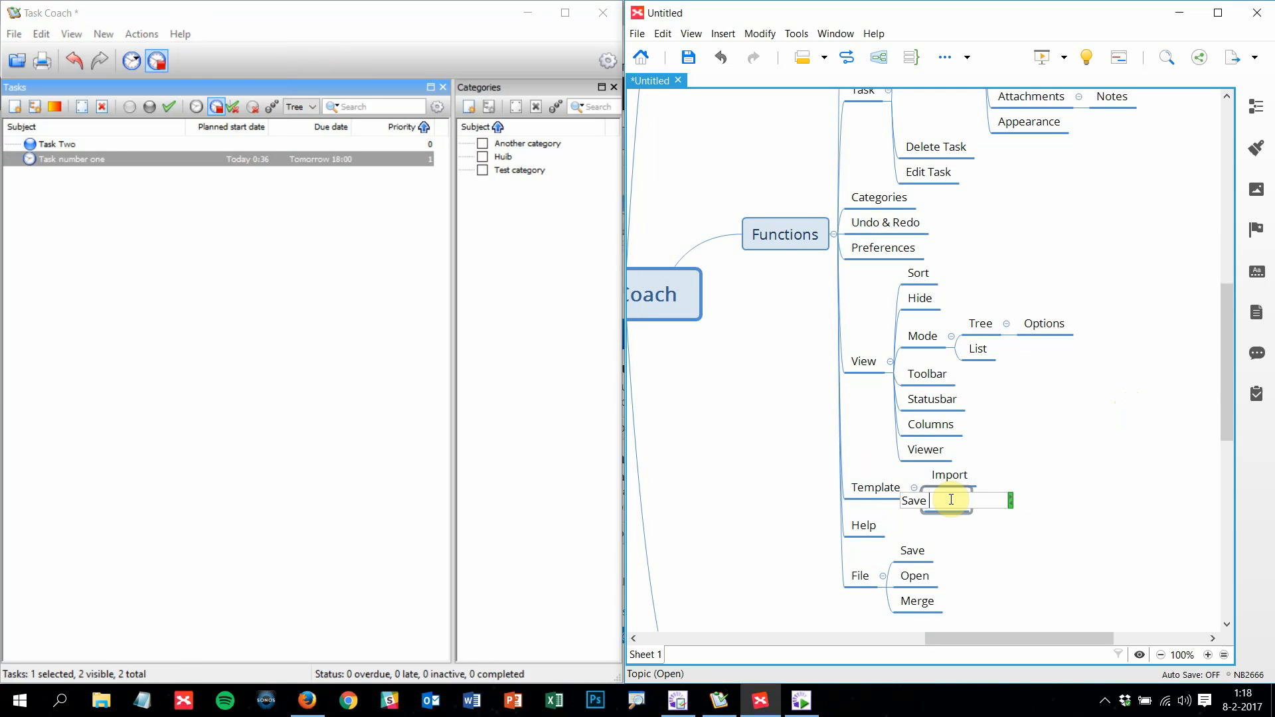
{"action": "type", "text": " taks as templat"}
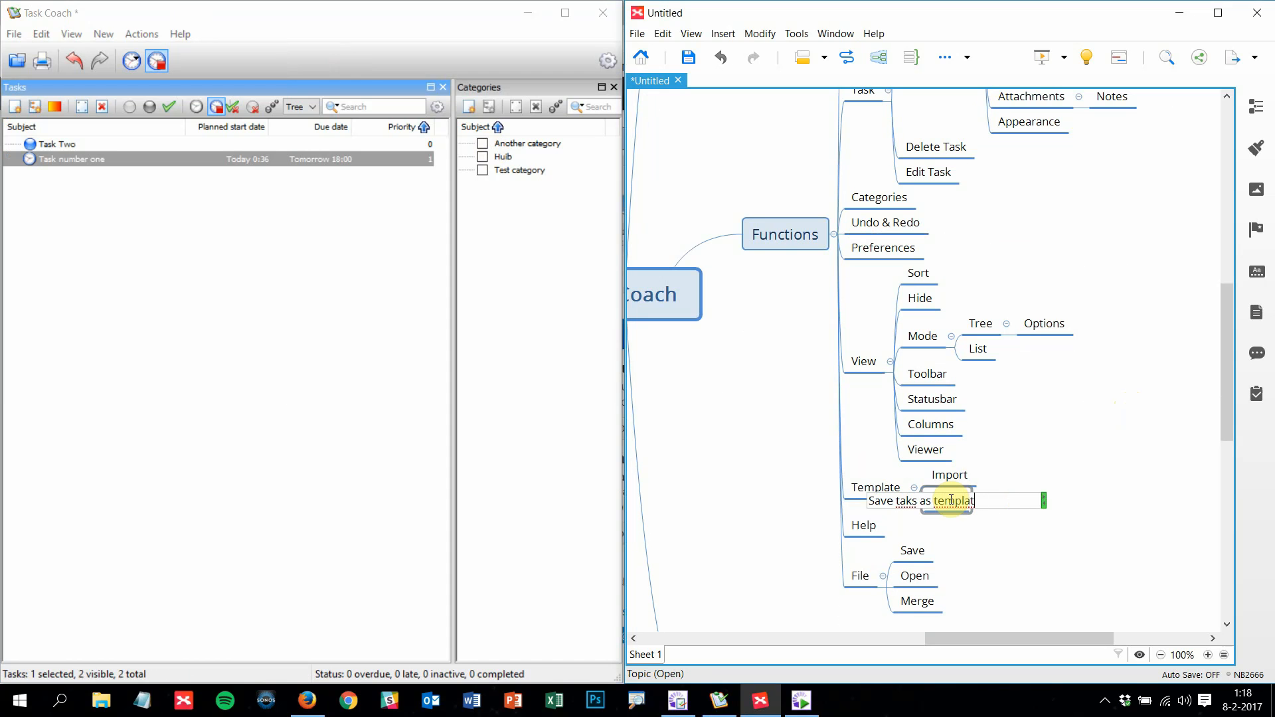
{"action": "type", "text": "e"}
{"action": "key", "text": "Return"}
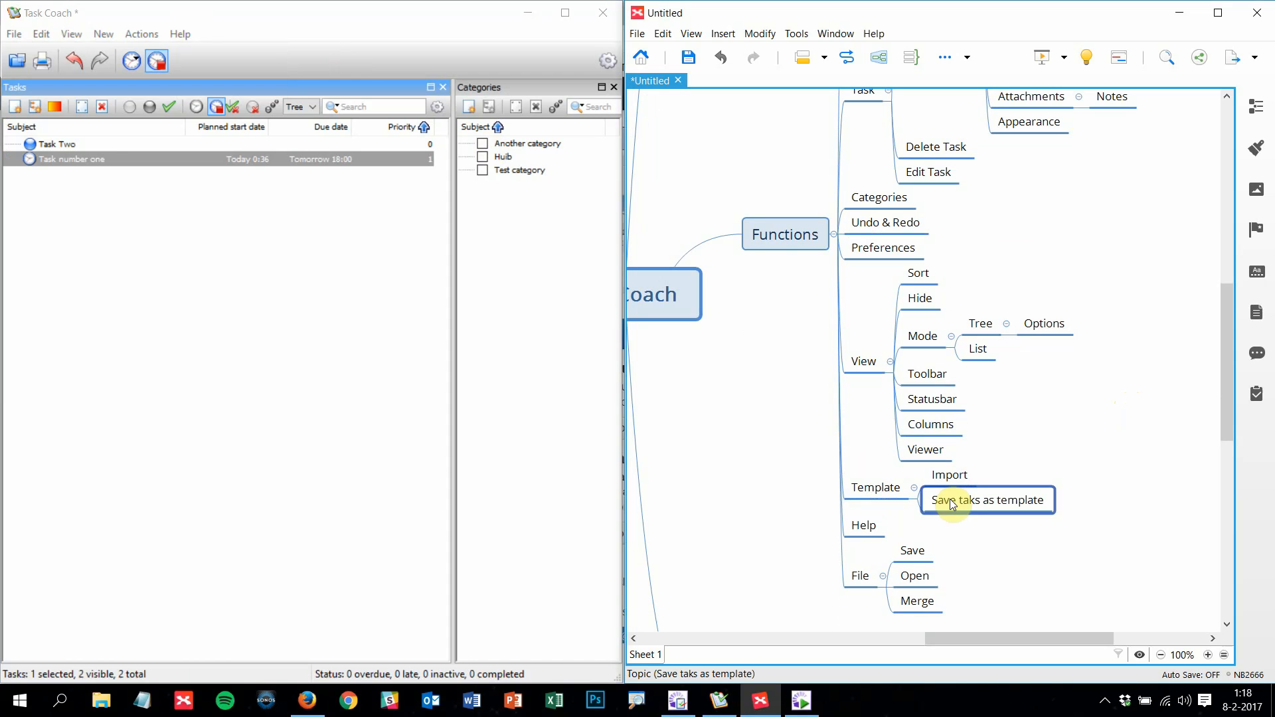
Add an "Edit" subtopic under Template after rechecking the file commands in Task Coach
{"action": "left_click", "coordinate": [19, 32]}
{"action": "left_click", "coordinate": [872, 495]}
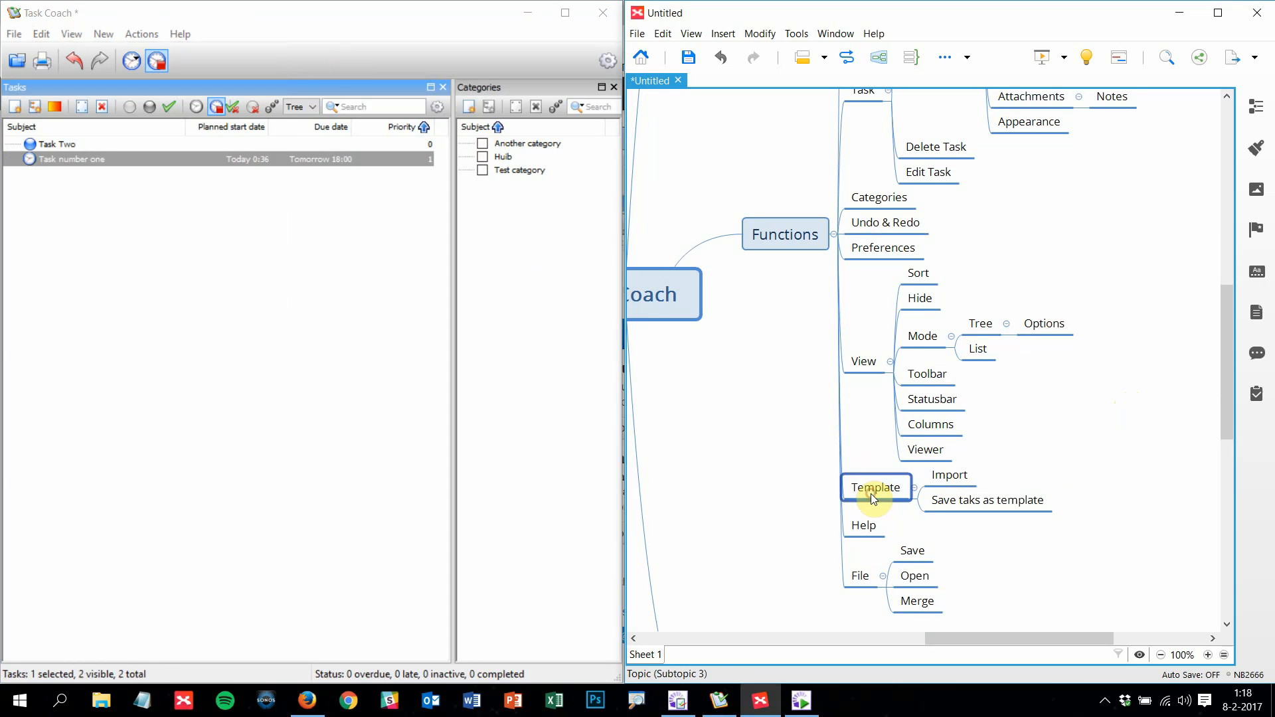
{"action": "key", "text": "Tab"}
{"action": "type", "text": "Edit"}
{"action": "key", "text": "Return"}
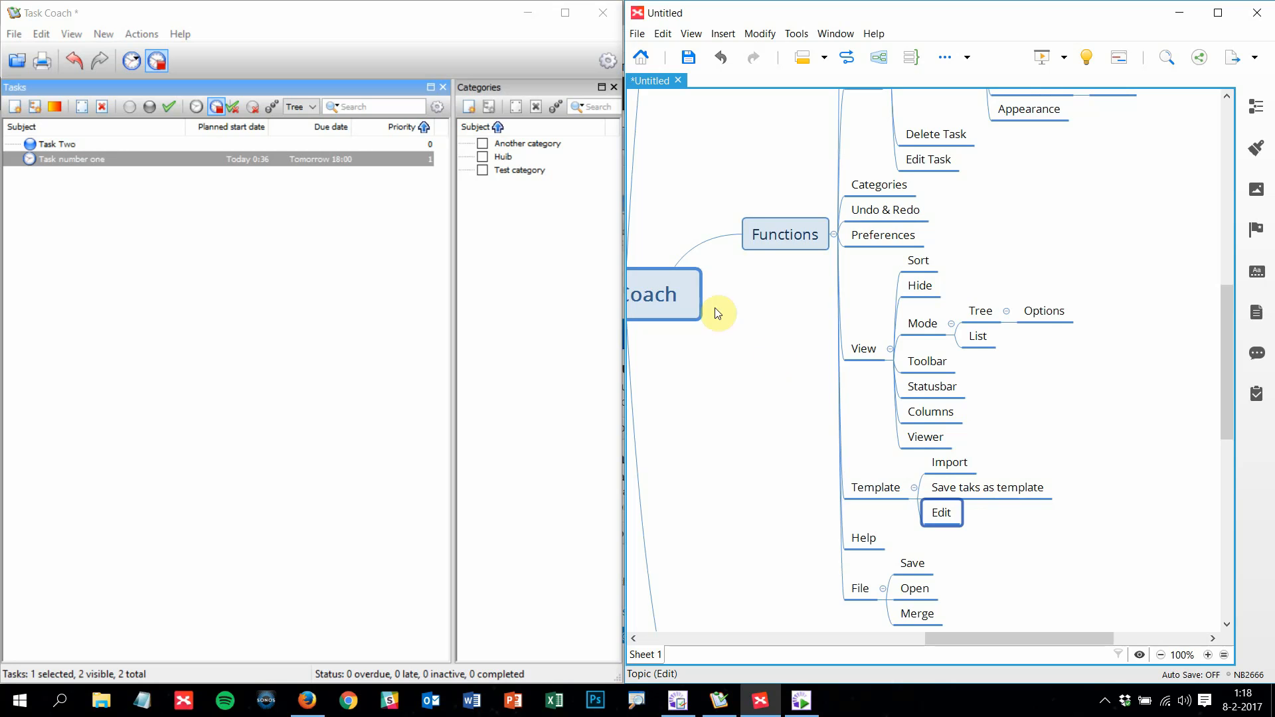
Add a "Print" subtopic under Functions
{"action": "left_click", "coordinate": [769, 233]}
{"action": "key", "text": "Tab"}
{"action": "type", "text": "Print"}
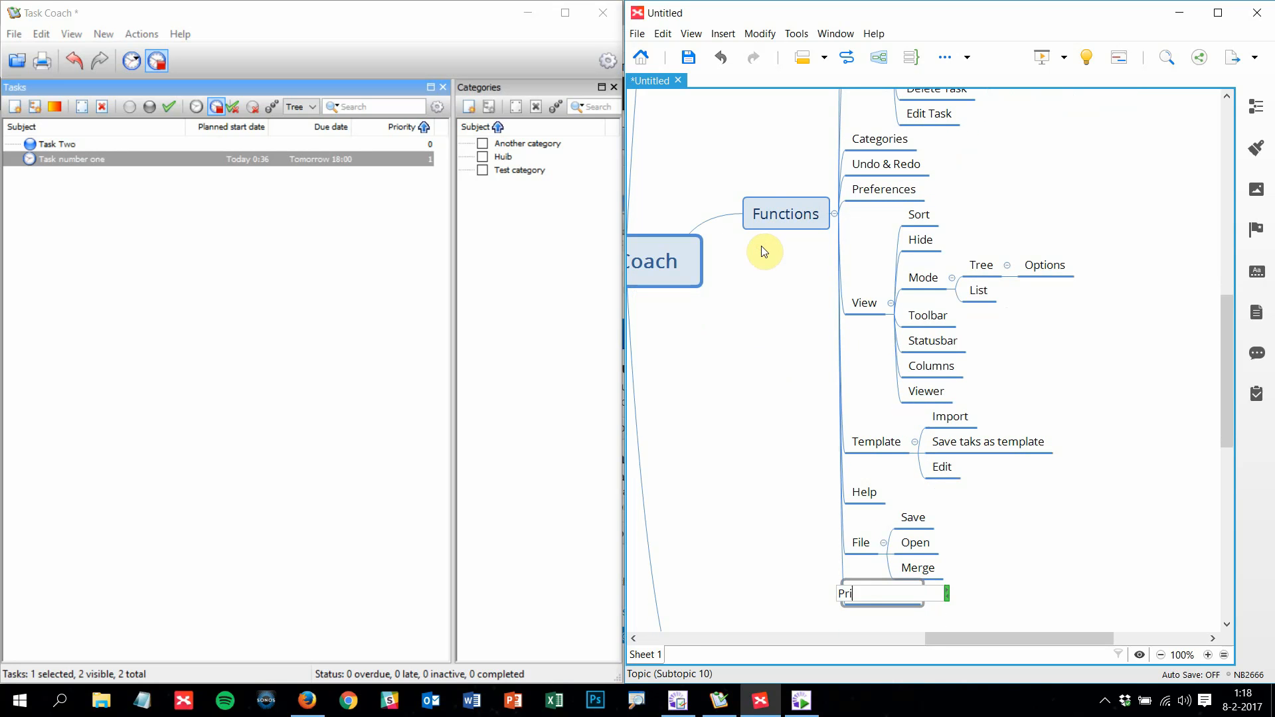
{"action": "key", "text": "Return"}
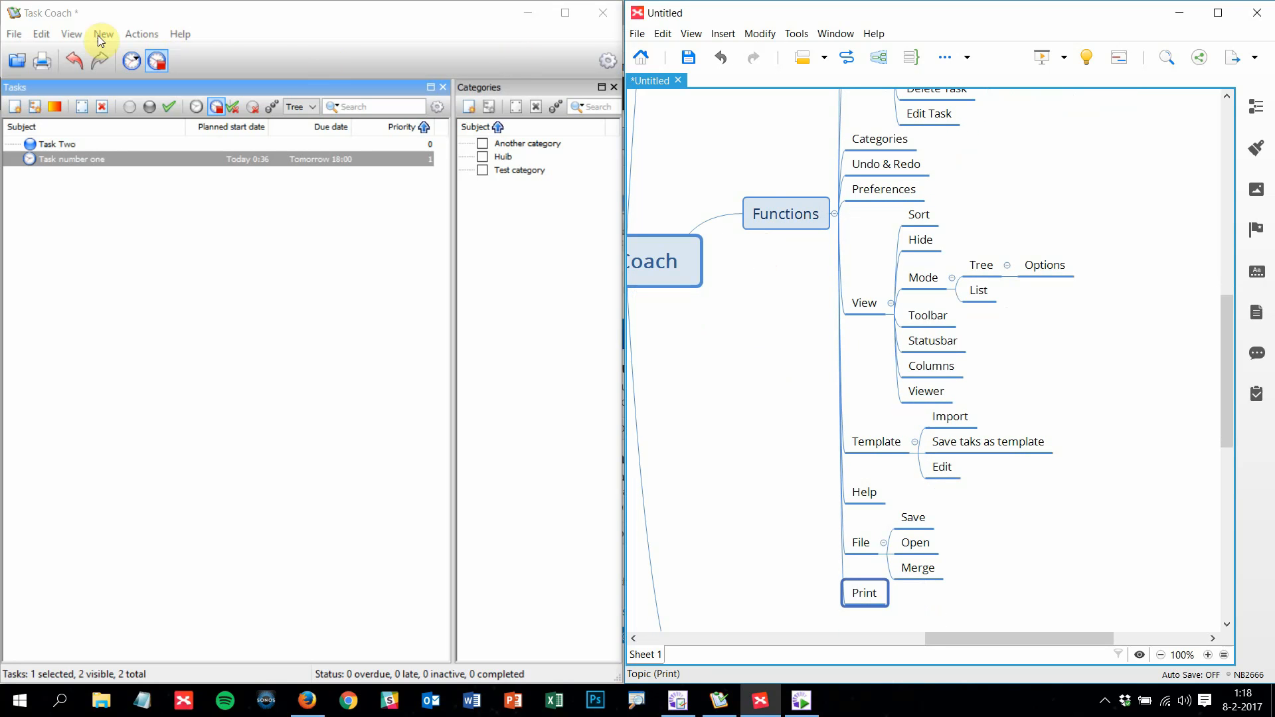
Look up the export formats in Task Coach and add an "Import" subtopic under Functions in the mind map
{"action": "left_click", "coordinate": [18, 38]}
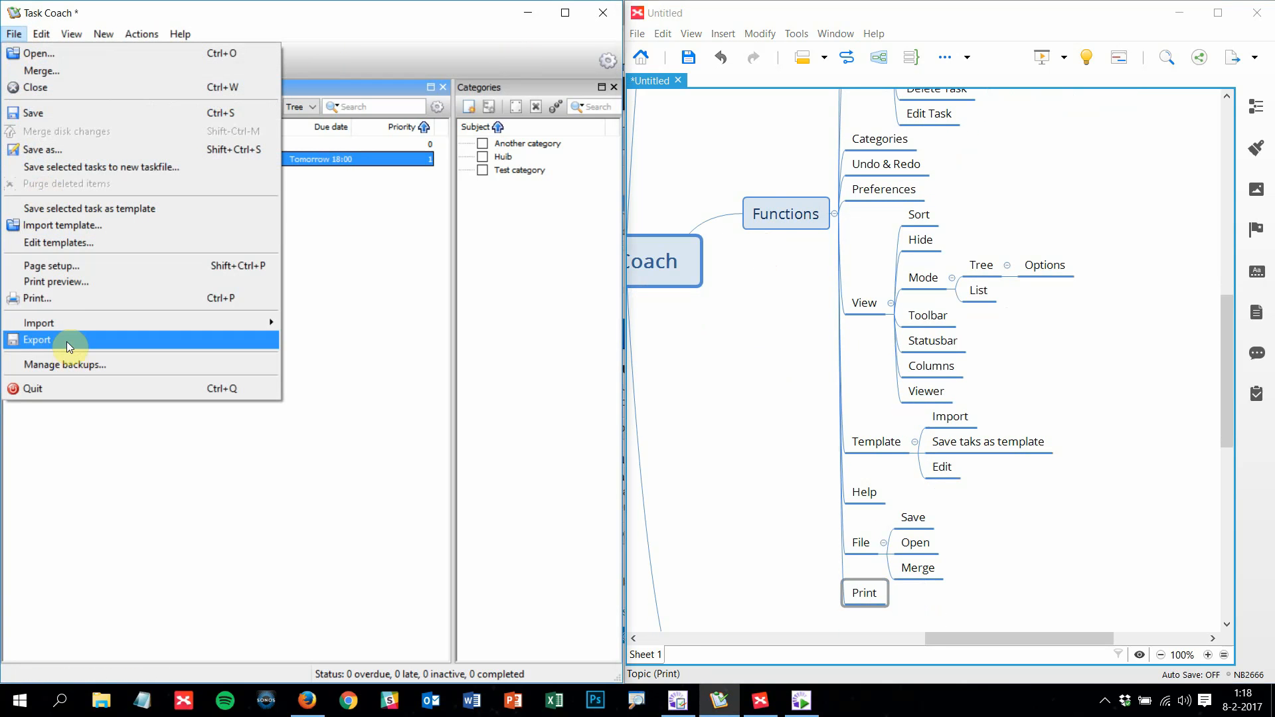
{"action": "mouse_move", "coordinate": [75, 342]}
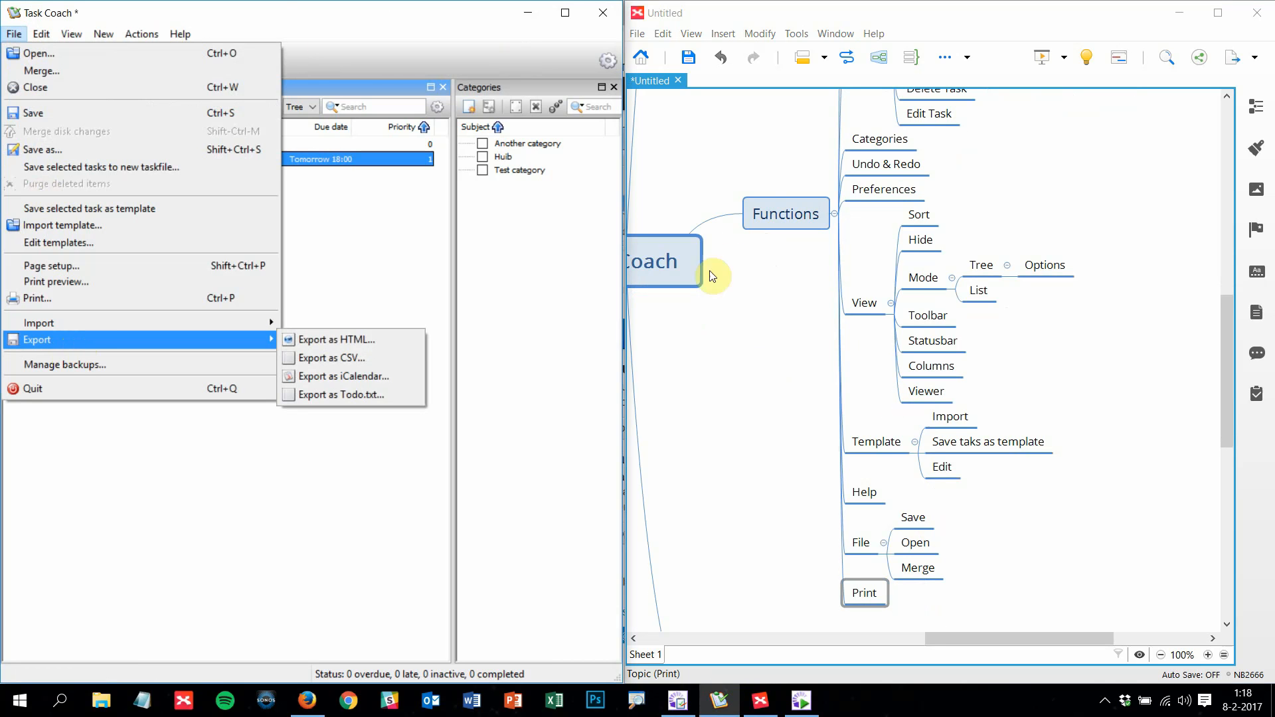
{"action": "left_click", "coordinate": [773, 217]}
{"action": "key", "text": "Tab"}
{"action": "key", "text": "F2"}
{"action": "type", "text": "Imp"}
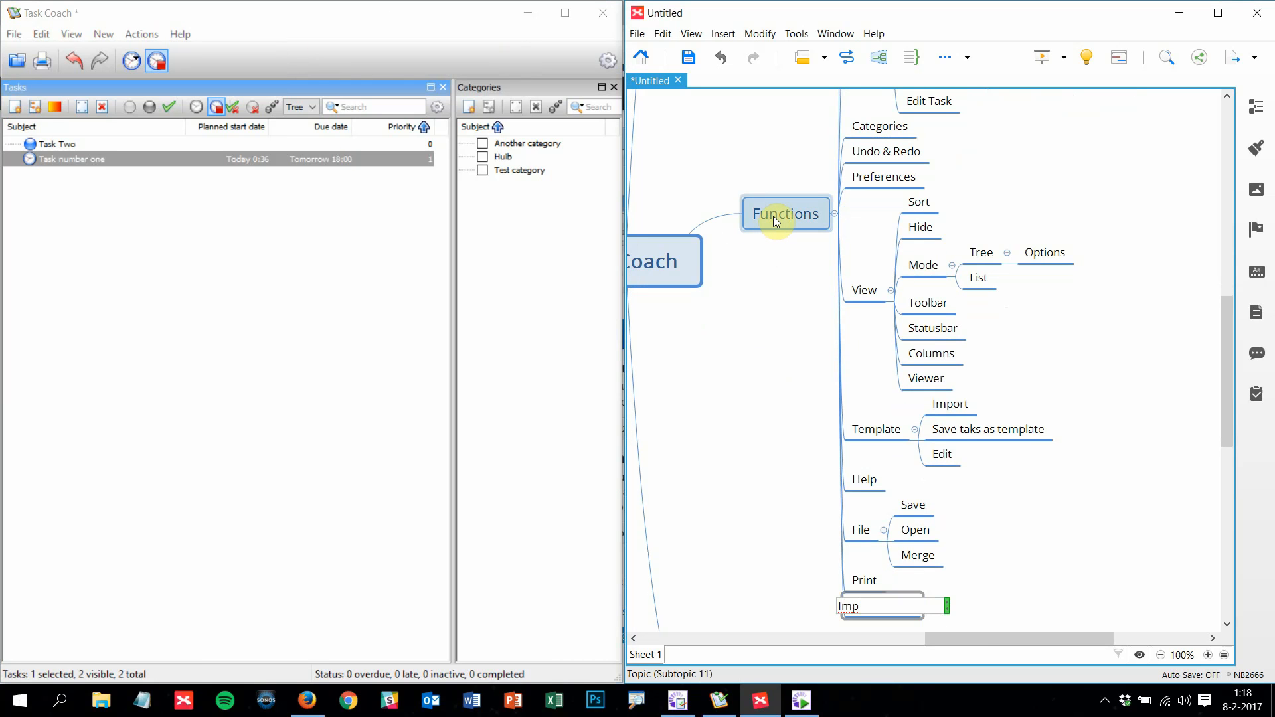
{"action": "type", "text": "ort"}
Add an "Export" subtopic under Functions in the mind map
{"action": "left_click", "coordinate": [773, 217]}
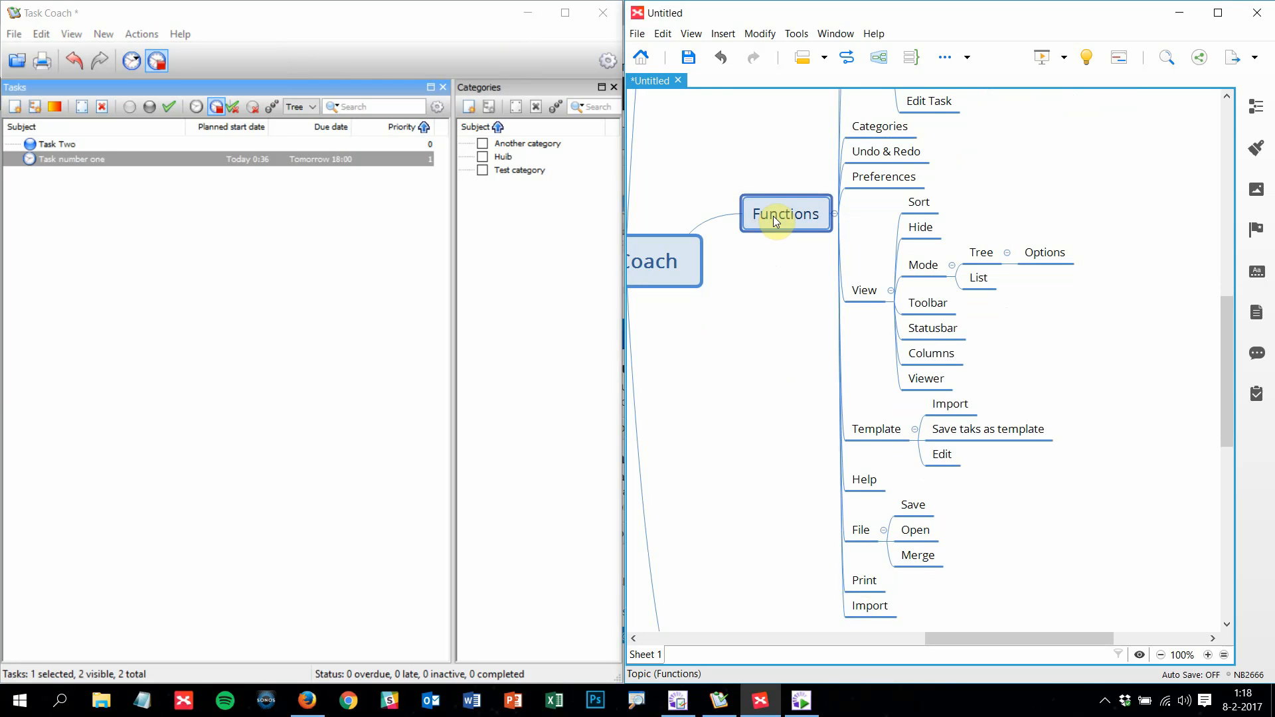
{"action": "key", "text": "Tab"}
{"action": "key", "text": "F2"}
{"action": "type", "text": "Exop"}
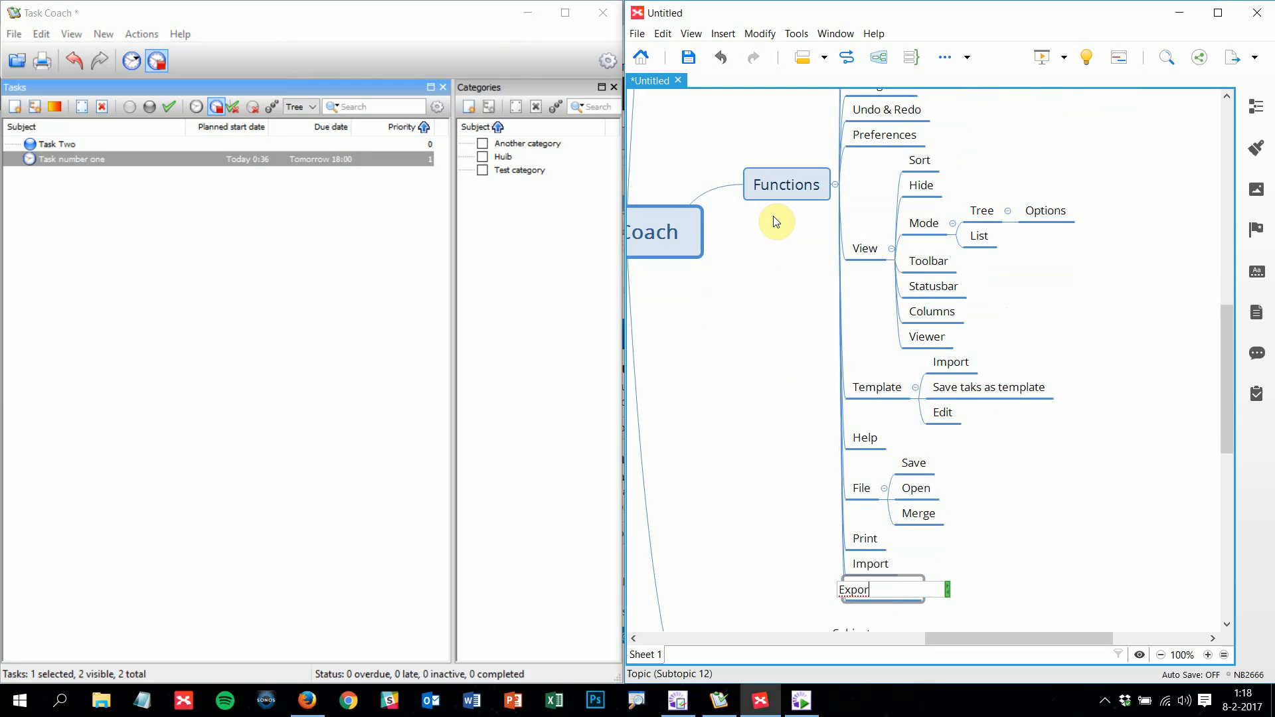
{"action": "type", "text": "r"}
{"action": "key", "text": "Return"}
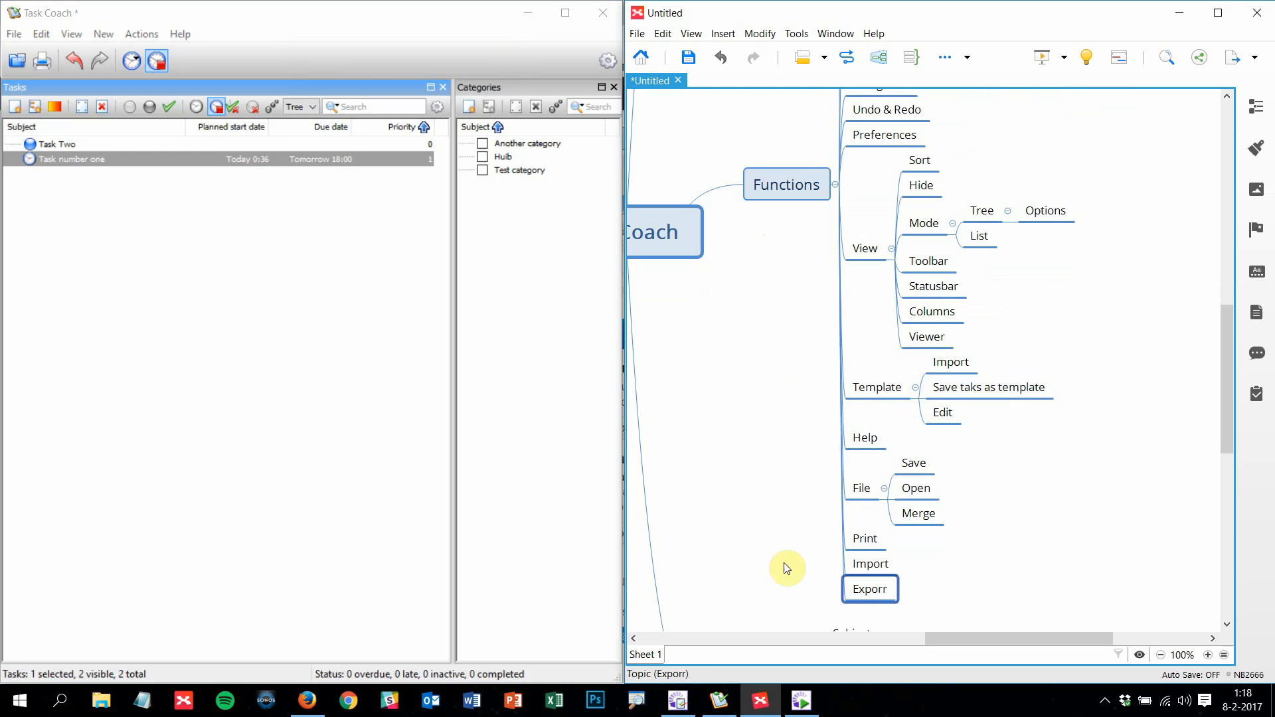
{"action": "double_click", "coordinate": [870, 589]}
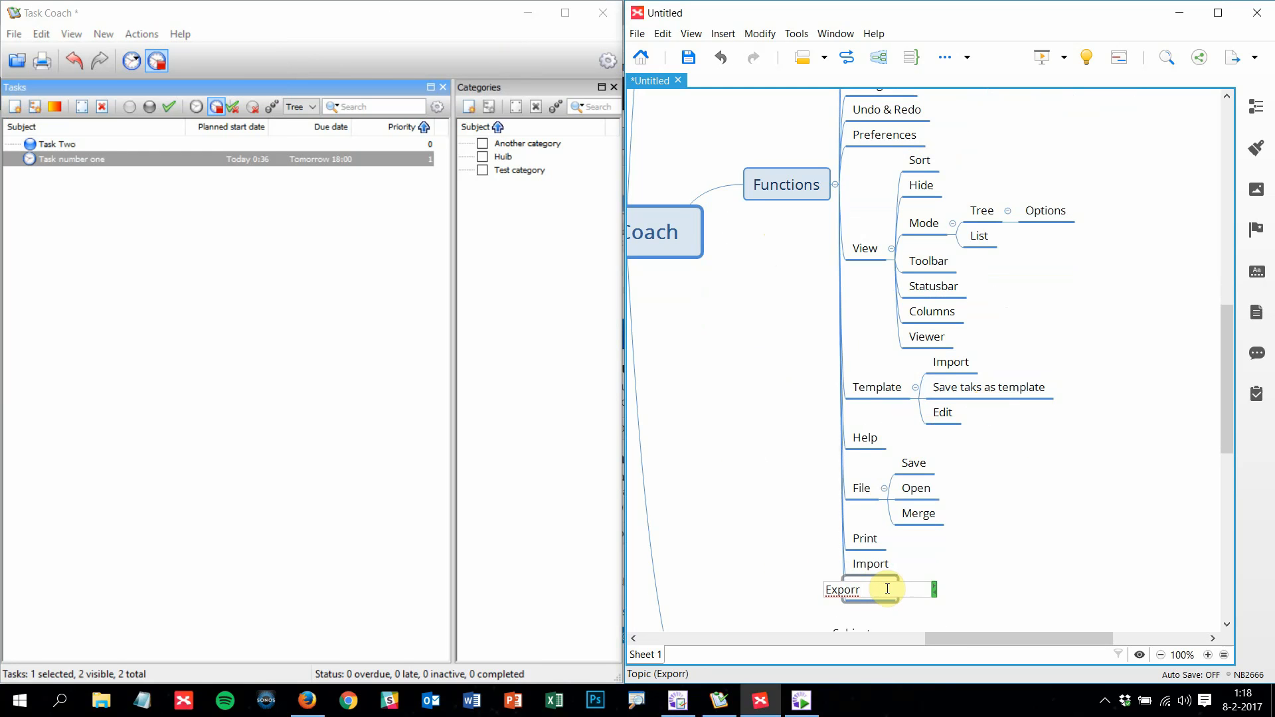
{"action": "key", "text": "Return"}
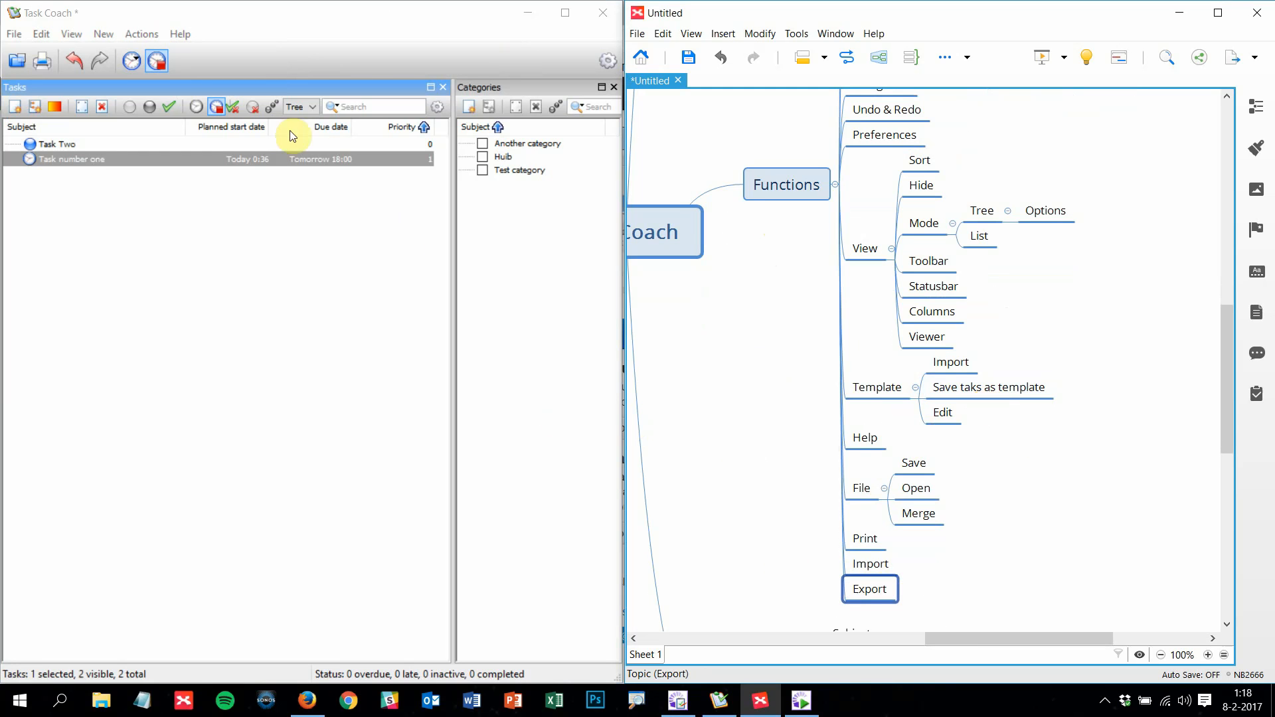
Recheck the file commands in Task Coach and add a "Backup" subtopic under Functions in the mind map
{"action": "left_click", "coordinate": [13, 34]}
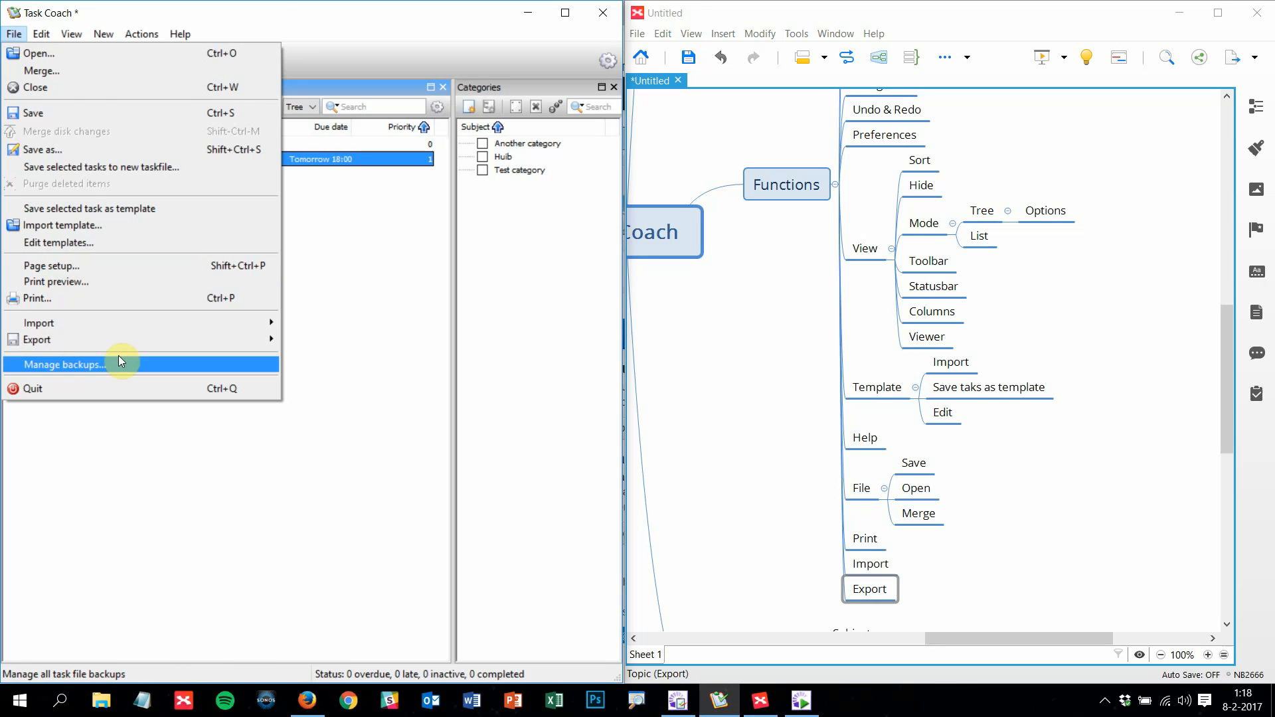
{"action": "left_click", "coordinate": [799, 190]}
{"action": "key", "text": "Return"}
{"action": "type", "text": "Backup"}
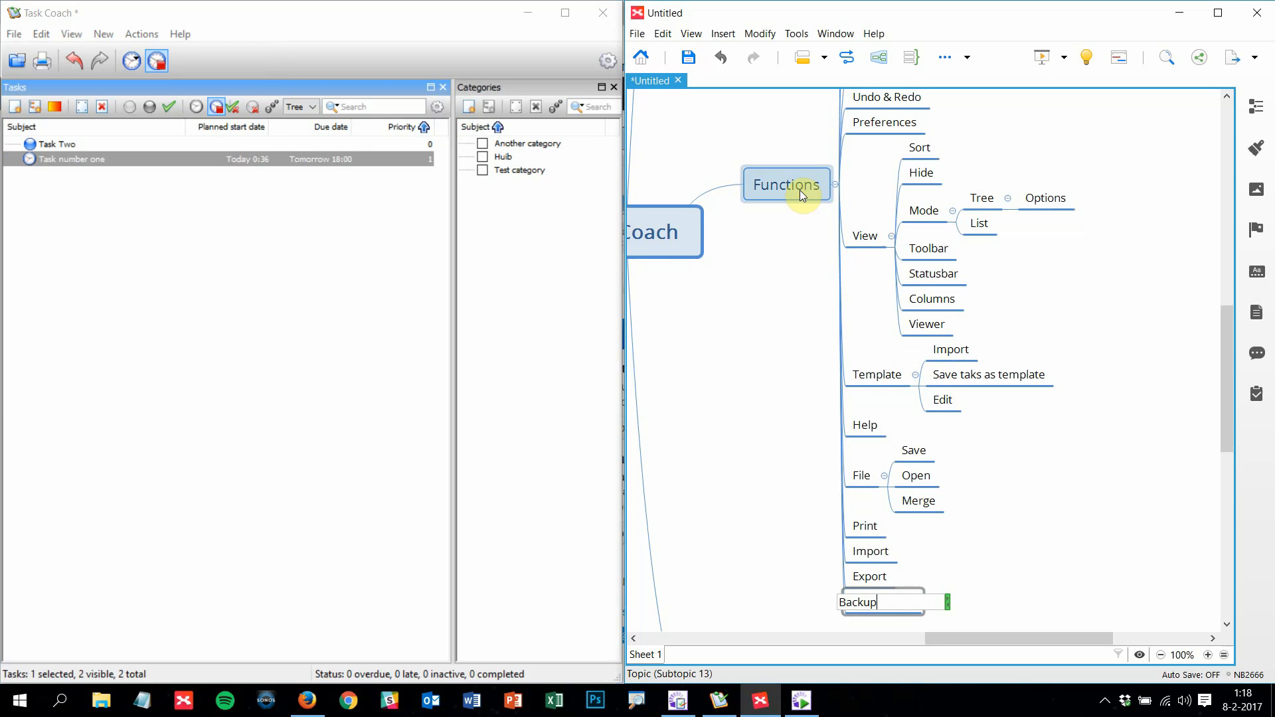
{"action": "key", "text": "Return"}
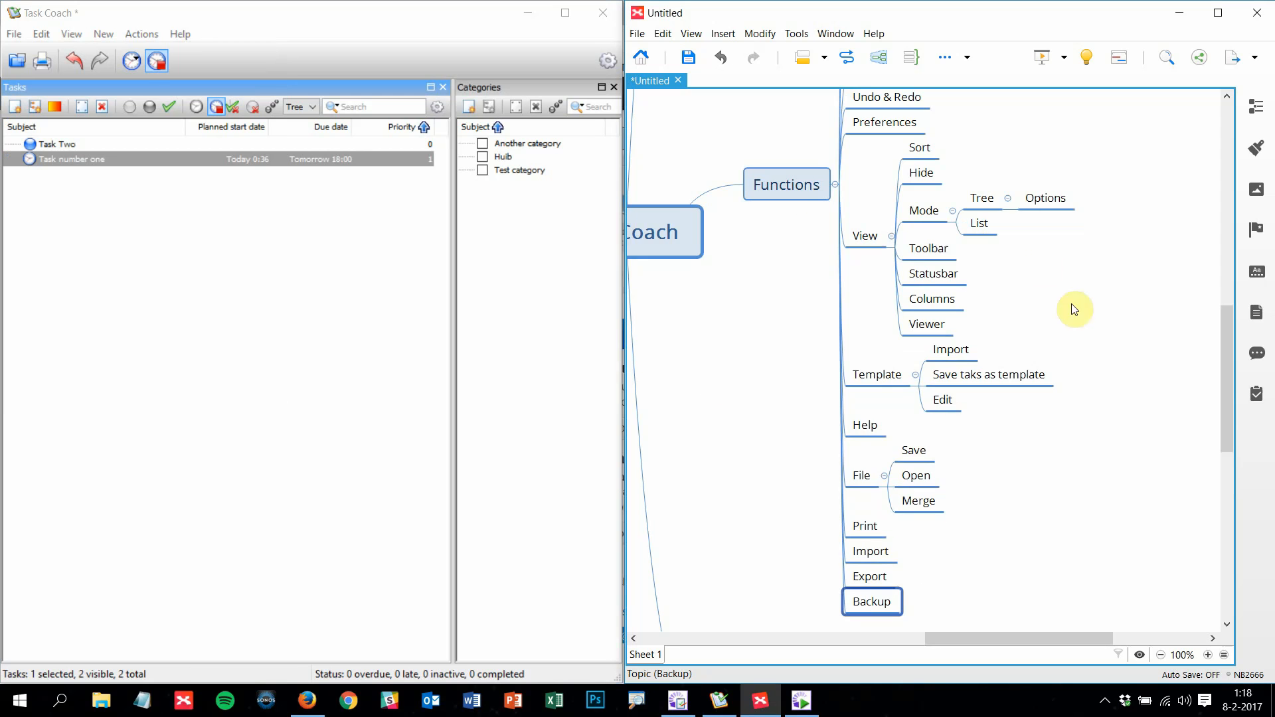
Review the Functions branch of the mind map and select its Preferences topic
{"action": "scroll", "coordinate": [1078, 350], "scroll_direction": "up", "scroll_amount": 3}
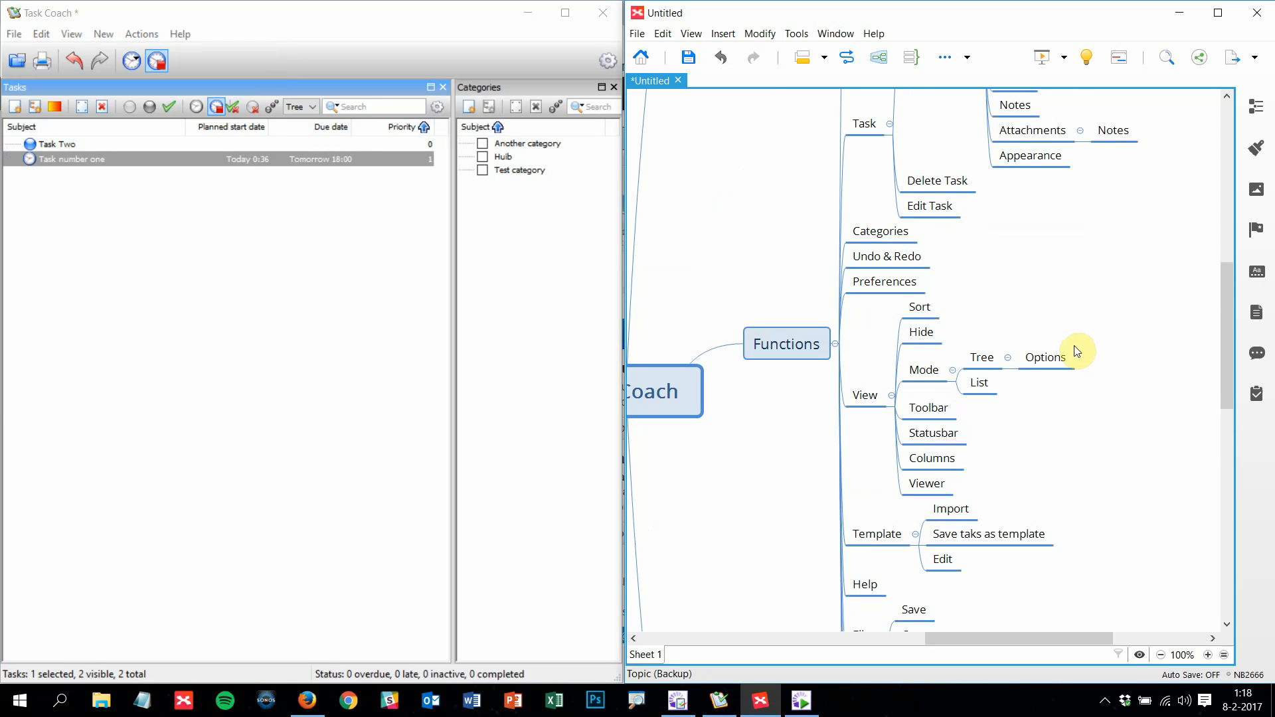
{"action": "scroll", "coordinate": [1078, 350], "scroll_direction": "up", "scroll_amount": 6}
{"action": "scroll", "coordinate": [1078, 350], "scroll_direction": "down", "scroll_amount": 10}
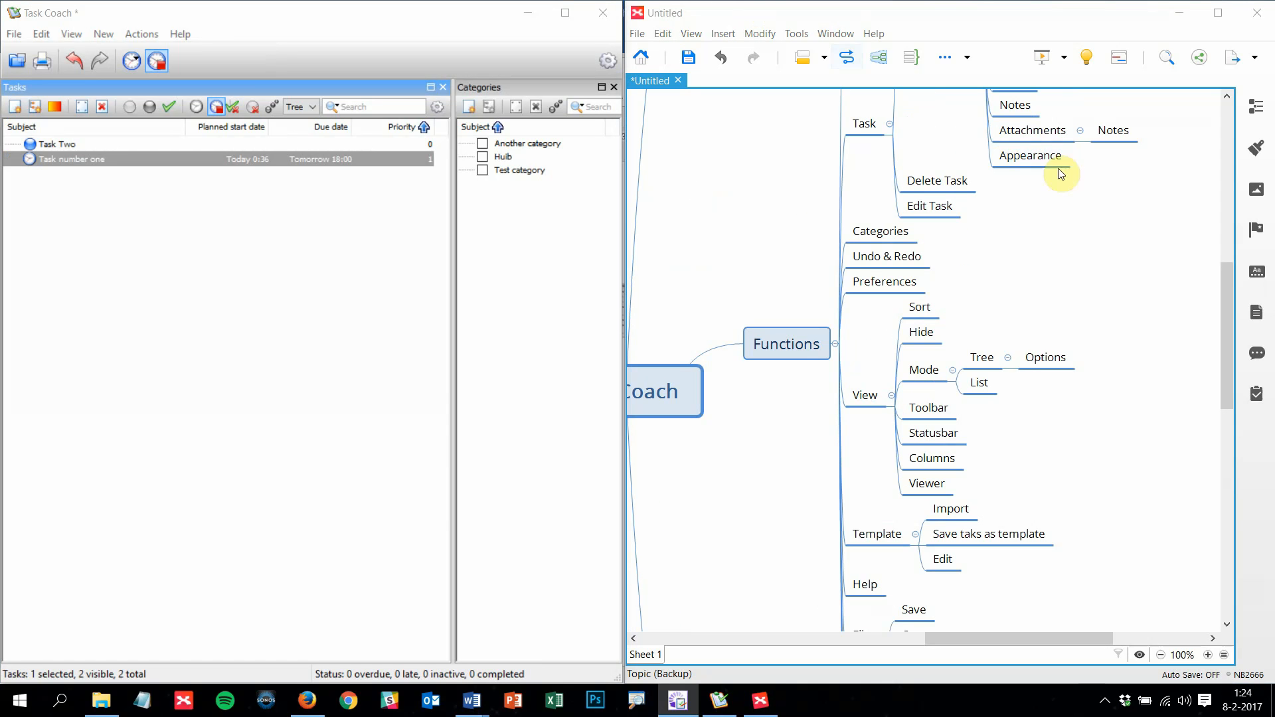
{"action": "left_click", "coordinate": [881, 285]}
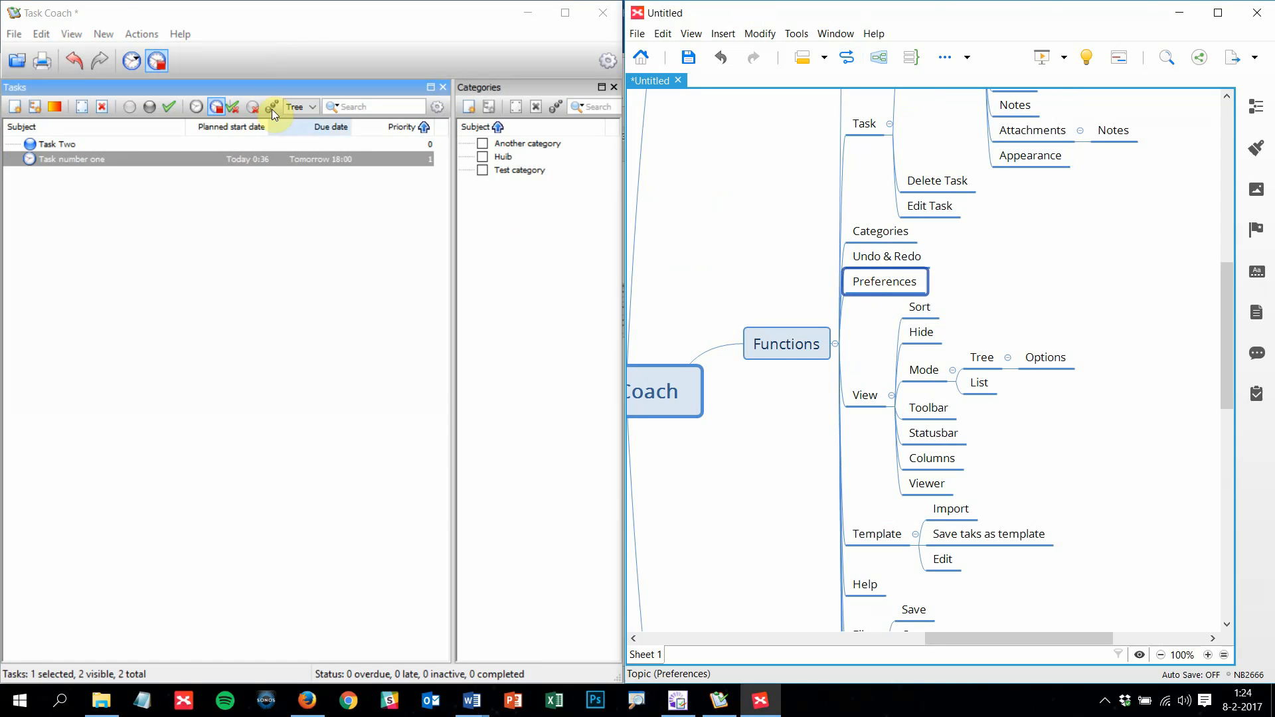
Open Task Coach's preferences and look through the pages from Window behaviour to Editor, rechecking Window behaviour and Files
{"action": "left_click", "coordinate": [20, 34]}
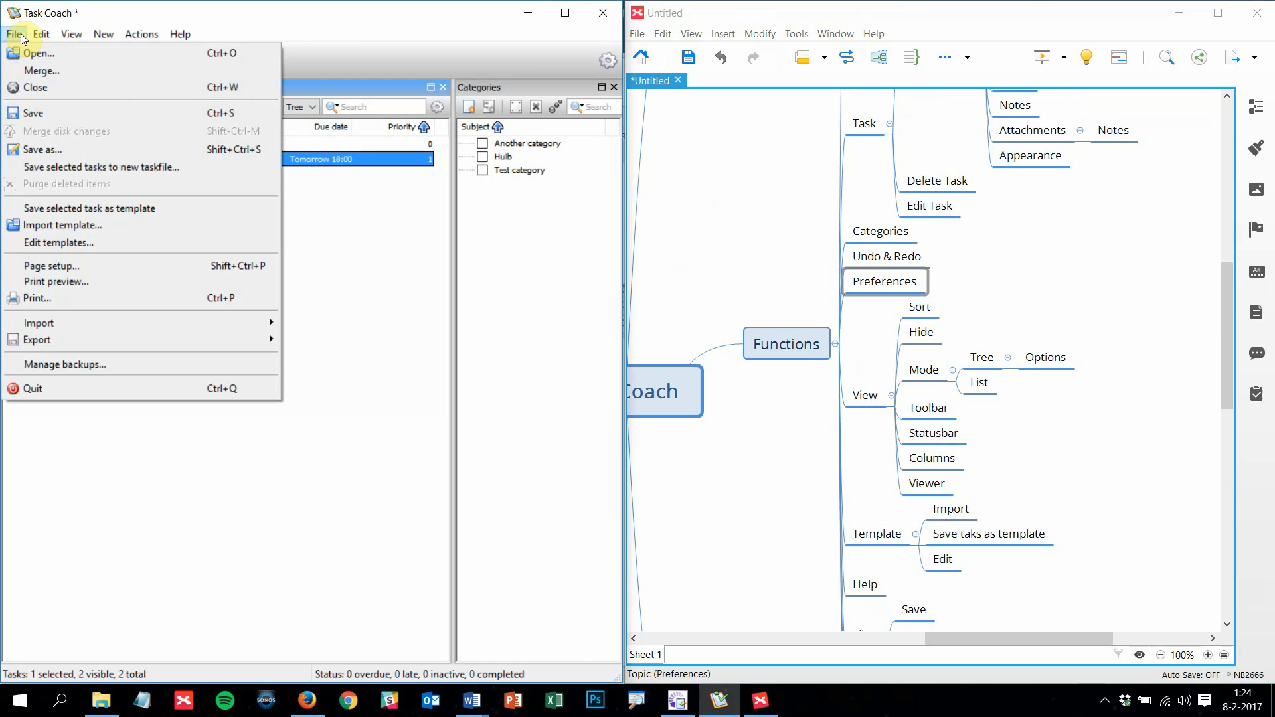
{"action": "mouse_move", "coordinate": [41, 34]}
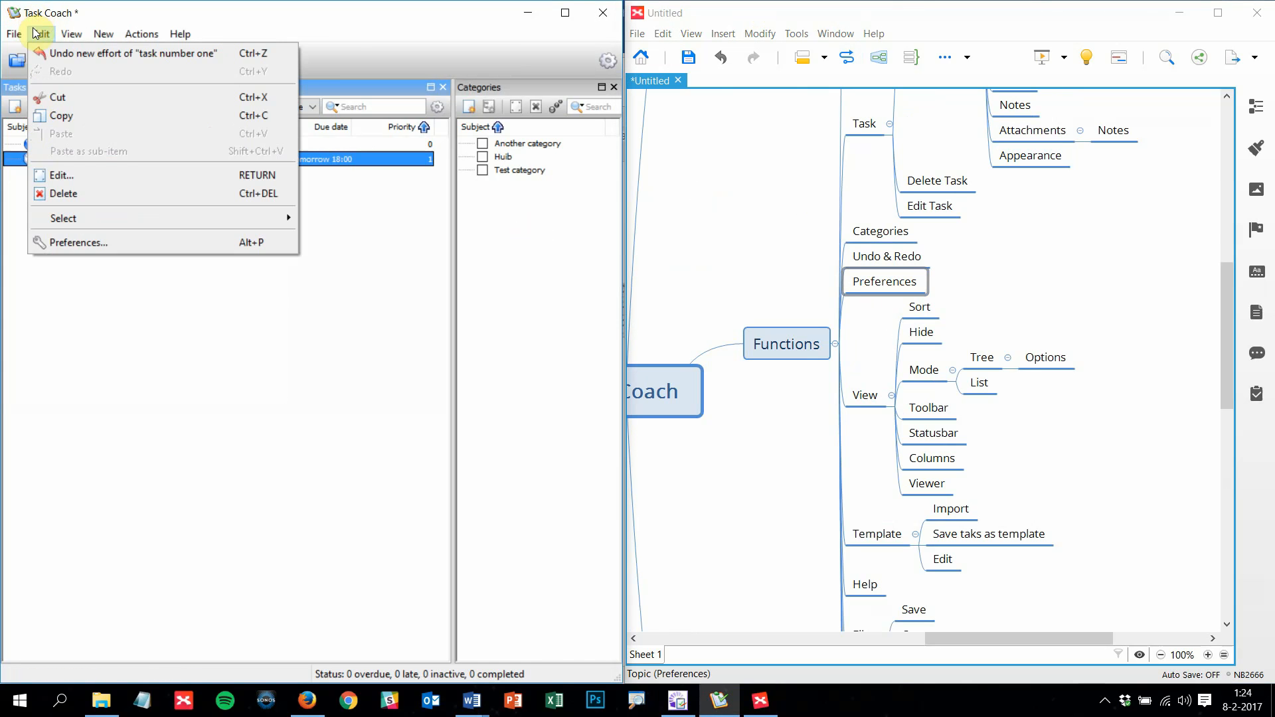
{"action": "left_click", "coordinate": [46, 241]}
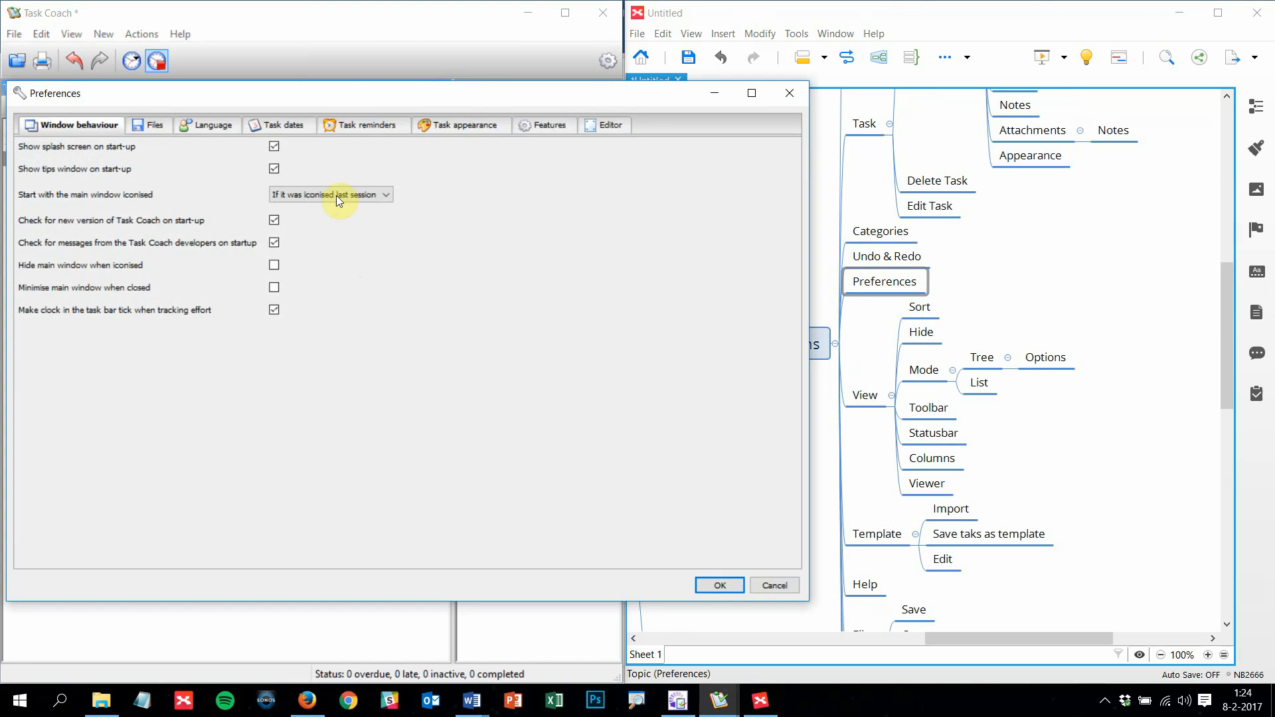
{"action": "left_click", "coordinate": [158, 126]}
{"action": "left_click", "coordinate": [212, 126]}
{"action": "left_click", "coordinate": [270, 126]}
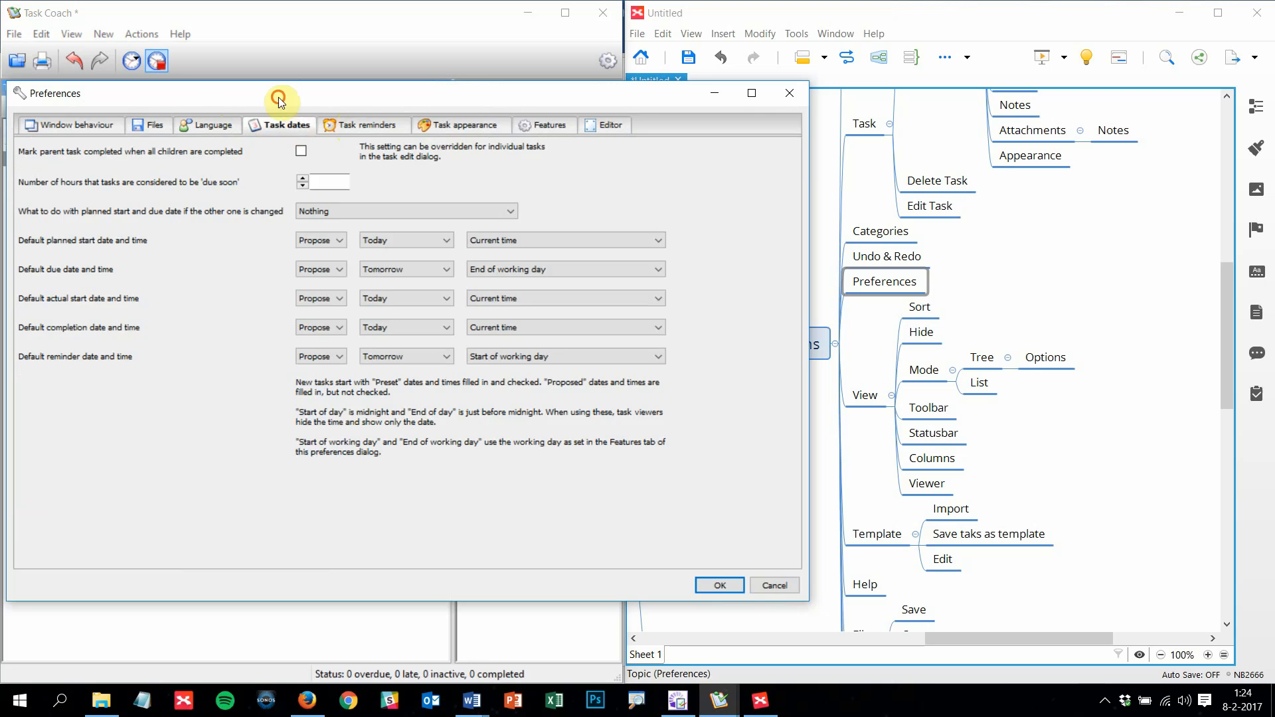
{"action": "key", "text": "Right"}
{"action": "key", "text": "Right"}
{"action": "key", "text": "Right"}
{"action": "key", "text": "Right"}
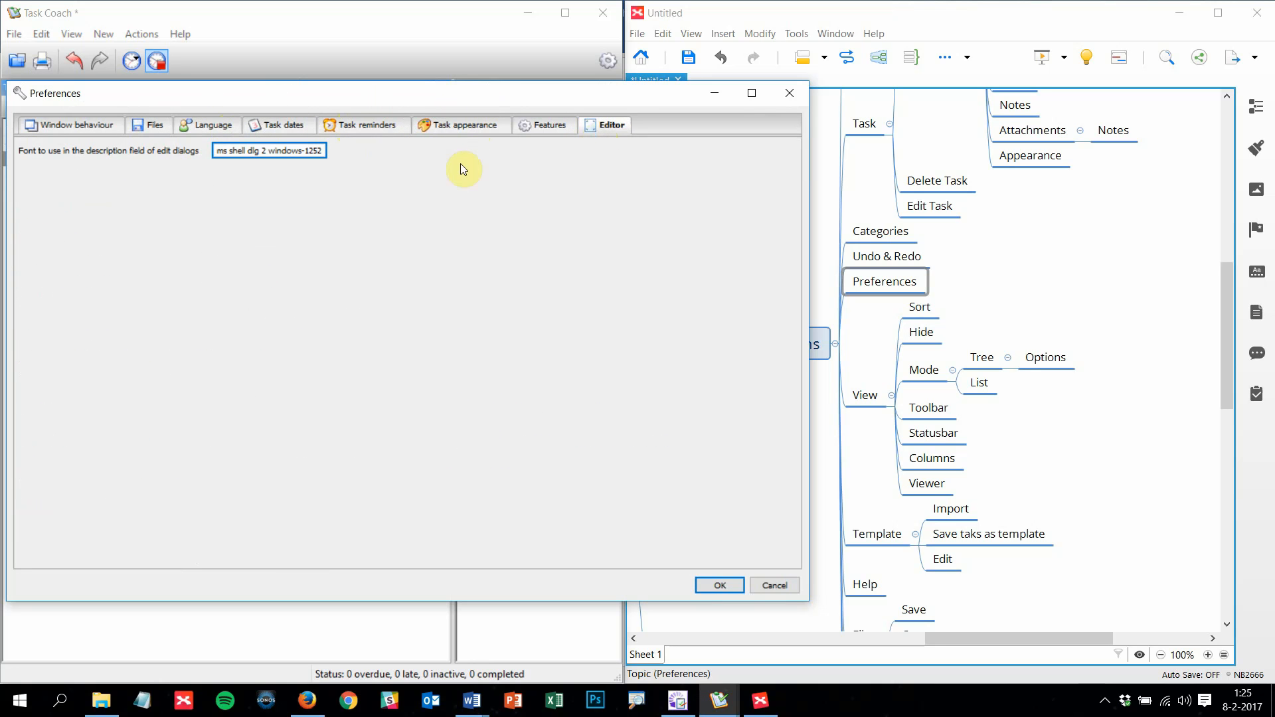
{"action": "left_click", "coordinate": [36, 126]}
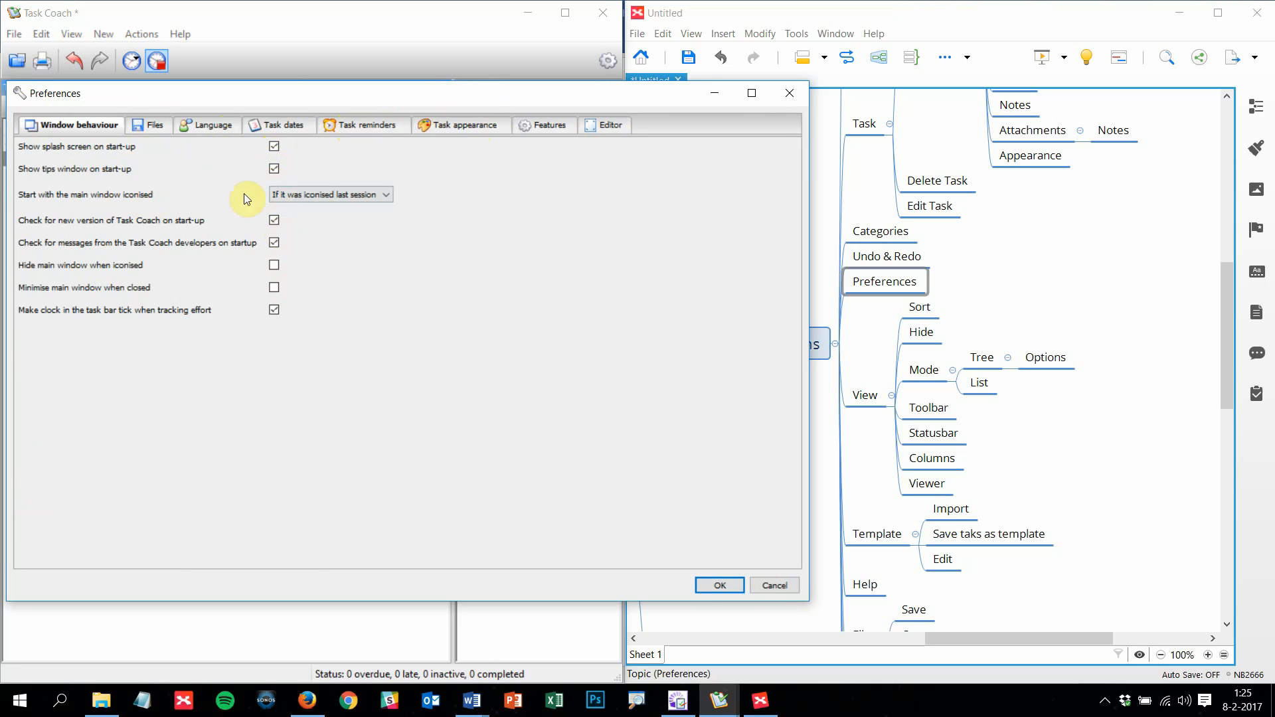
{"action": "left_click", "coordinate": [153, 127]}
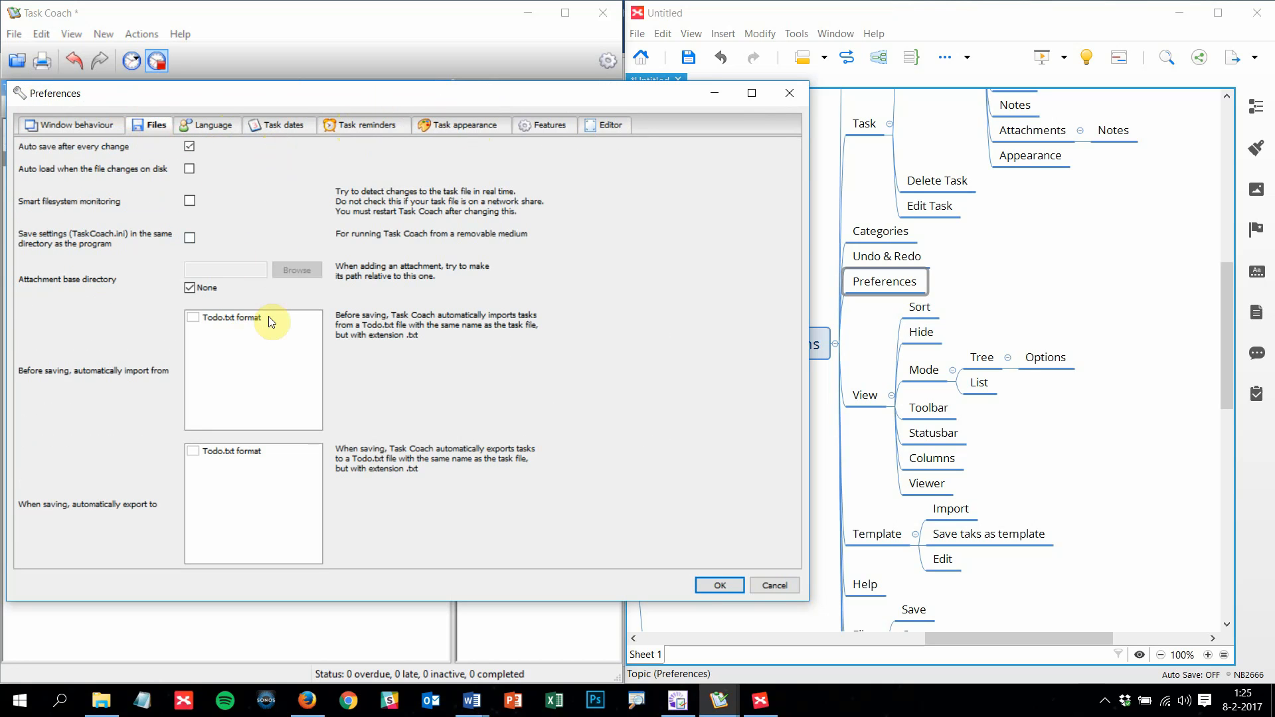
{"action": "left_click", "coordinate": [80, 126]}
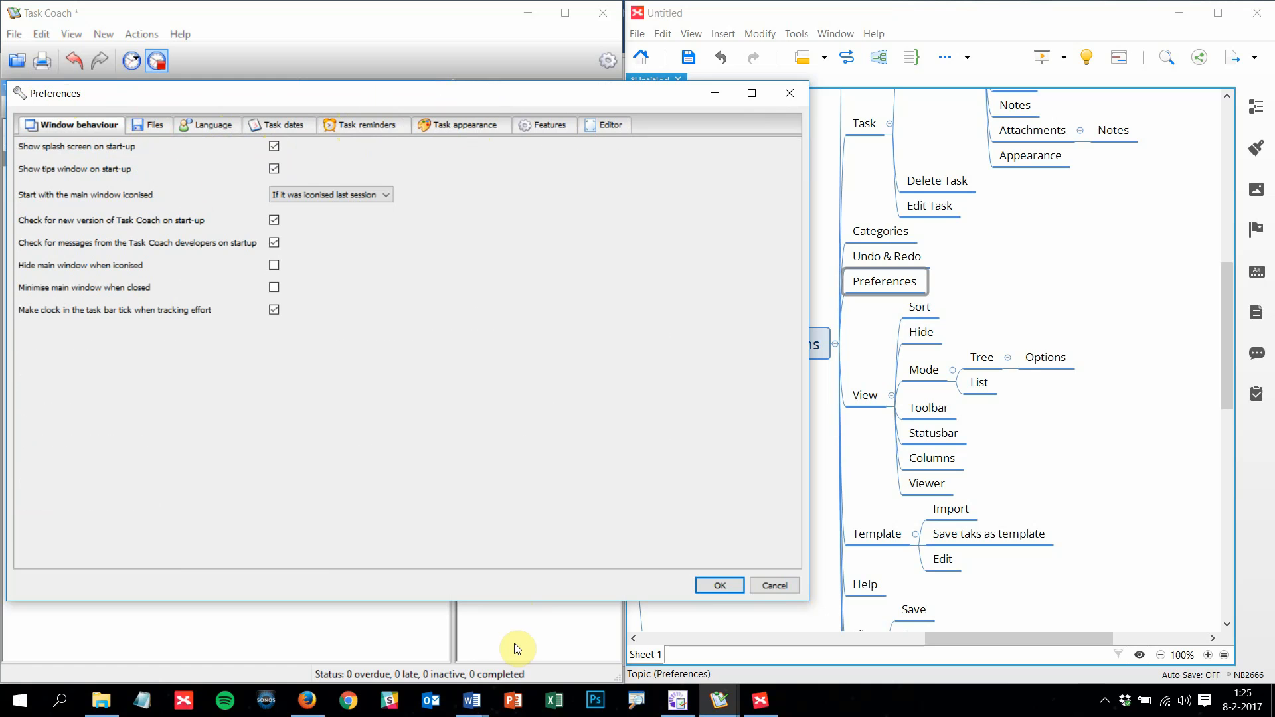
Switch to the Word document "Taskcoach - Preferences.docx" and examine its enlarged screenshots of the preferences pages
{"action": "left_click", "coordinate": [472, 699]}
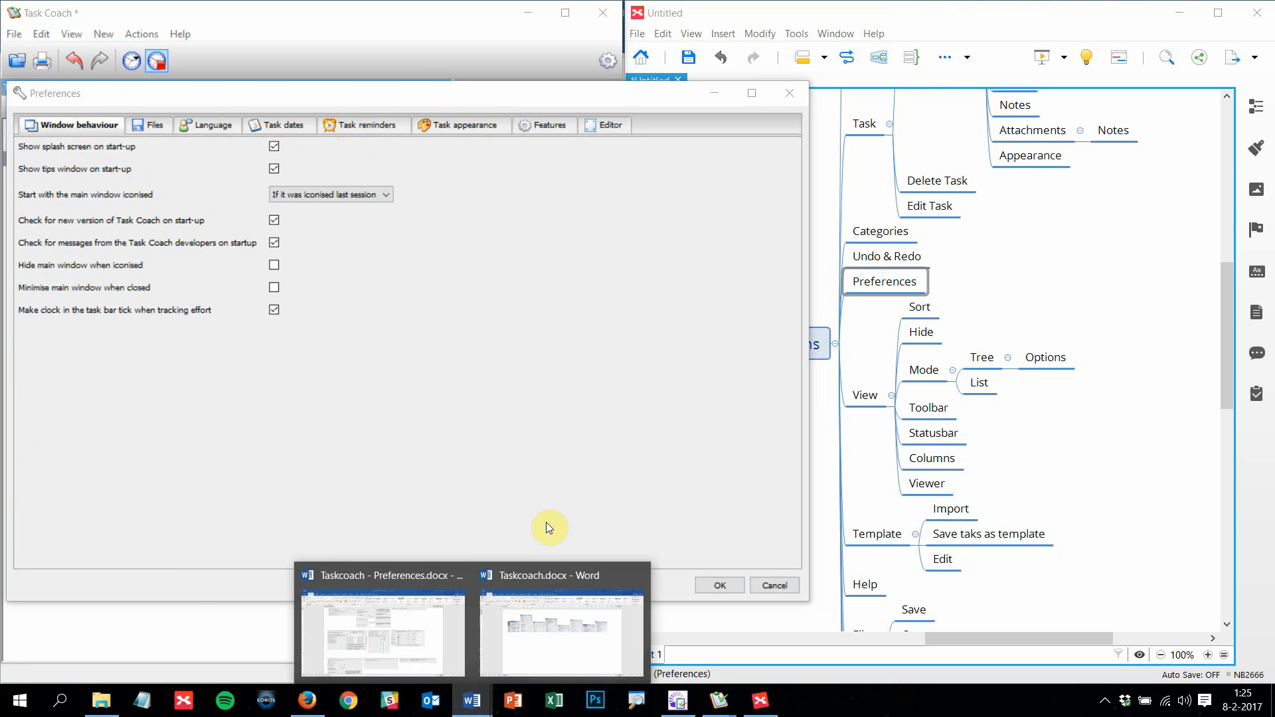
{"action": "left_click", "coordinate": [421, 629]}
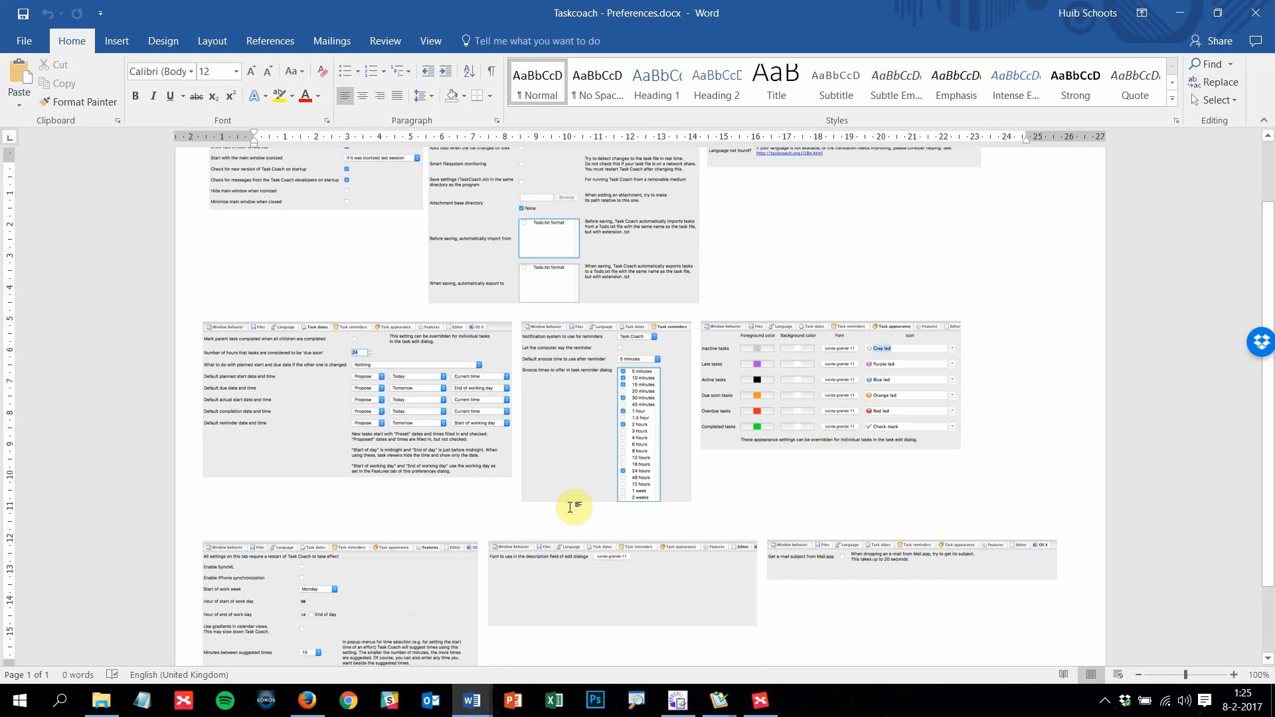
{"action": "scroll", "coordinate": [592, 492], "scroll_direction": "up", "scroll_amount": 2}
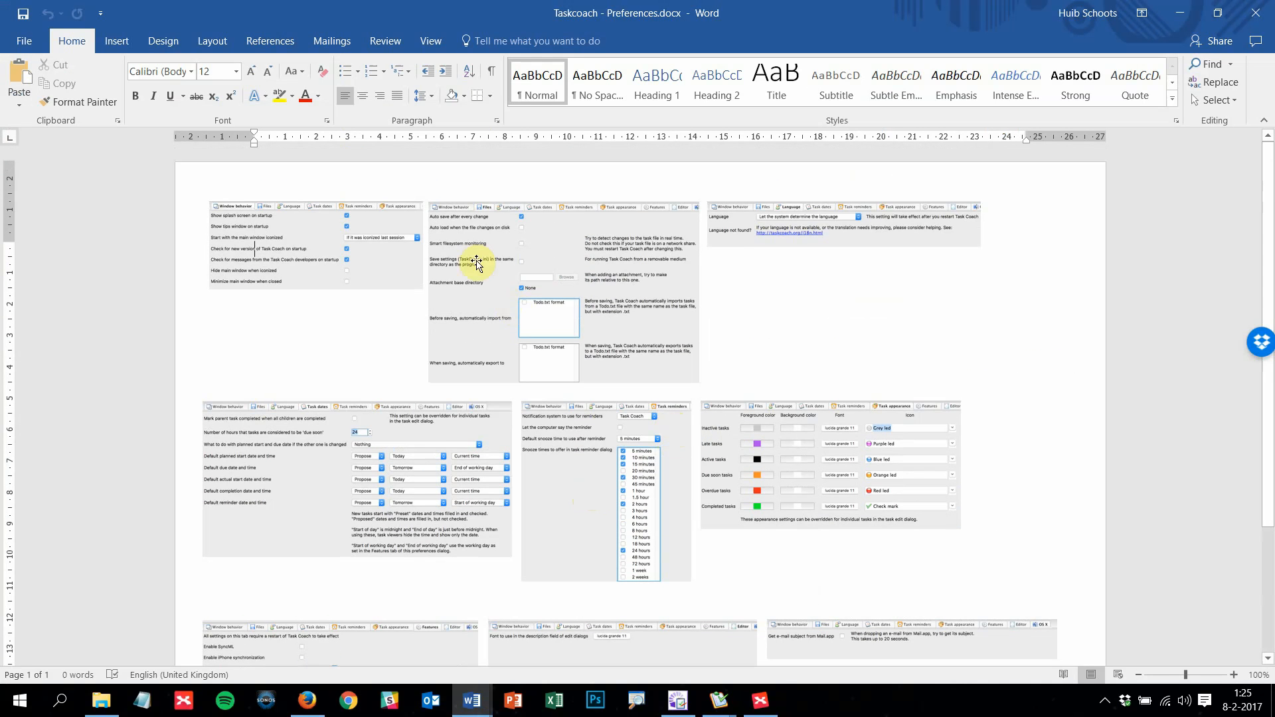
{"action": "left_click", "coordinate": [1235, 676]}
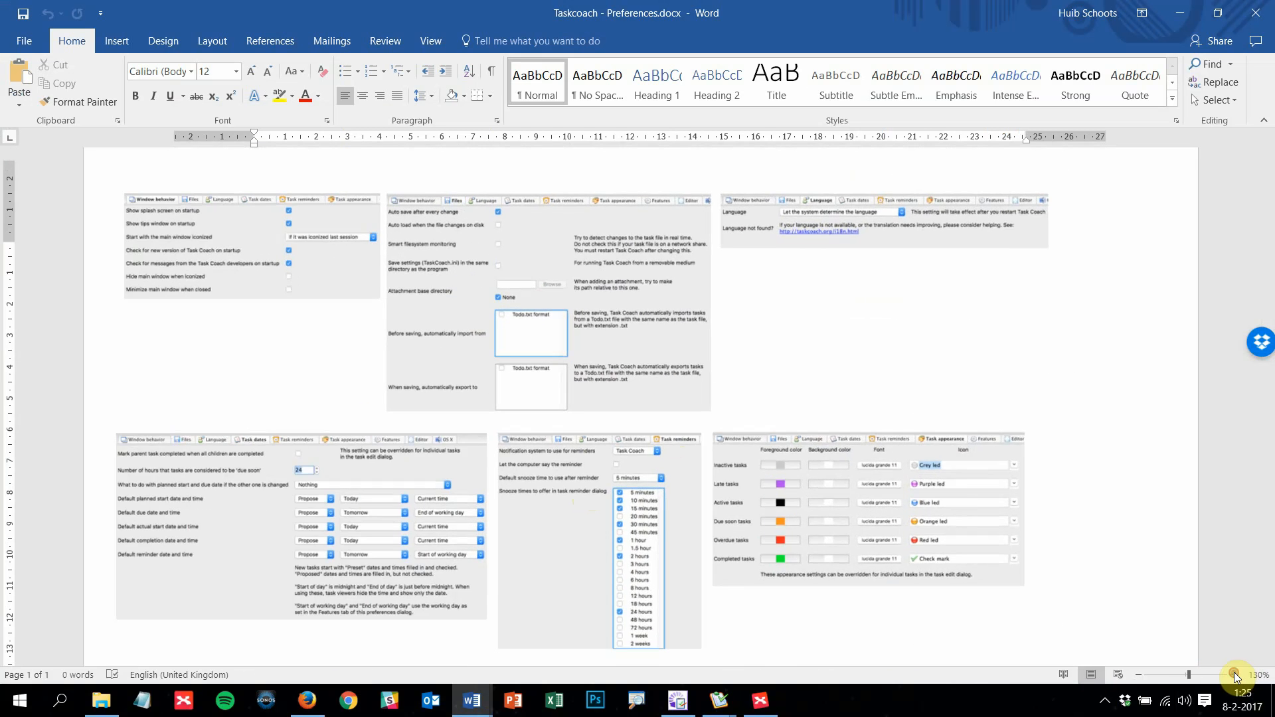
{"action": "left_click", "coordinate": [1235, 676]}
{"action": "left_click", "coordinate": [1235, 675]}
{"action": "left_click", "coordinate": [1235, 676]}
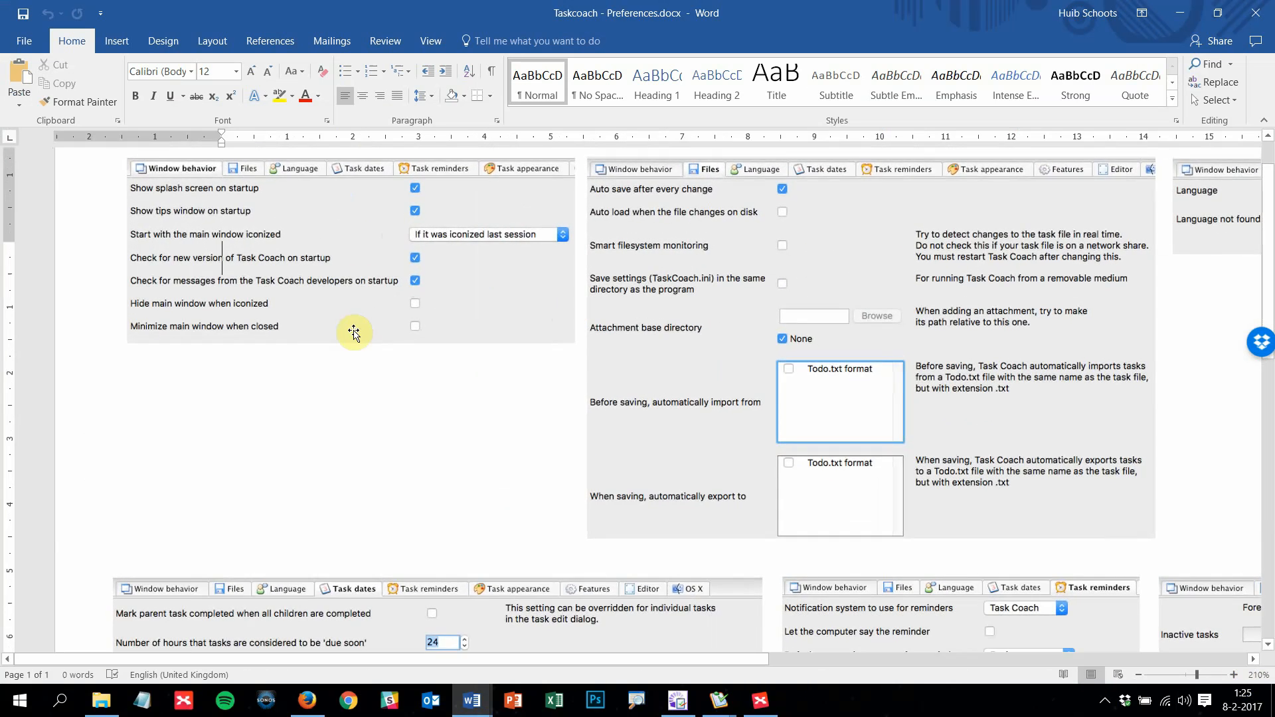
{"action": "scroll", "coordinate": [352, 262], "scroll_direction": "down", "scroll_amount": 3}
{"action": "scroll", "coordinate": [352, 333], "scroll_direction": "up", "scroll_amount": 5}
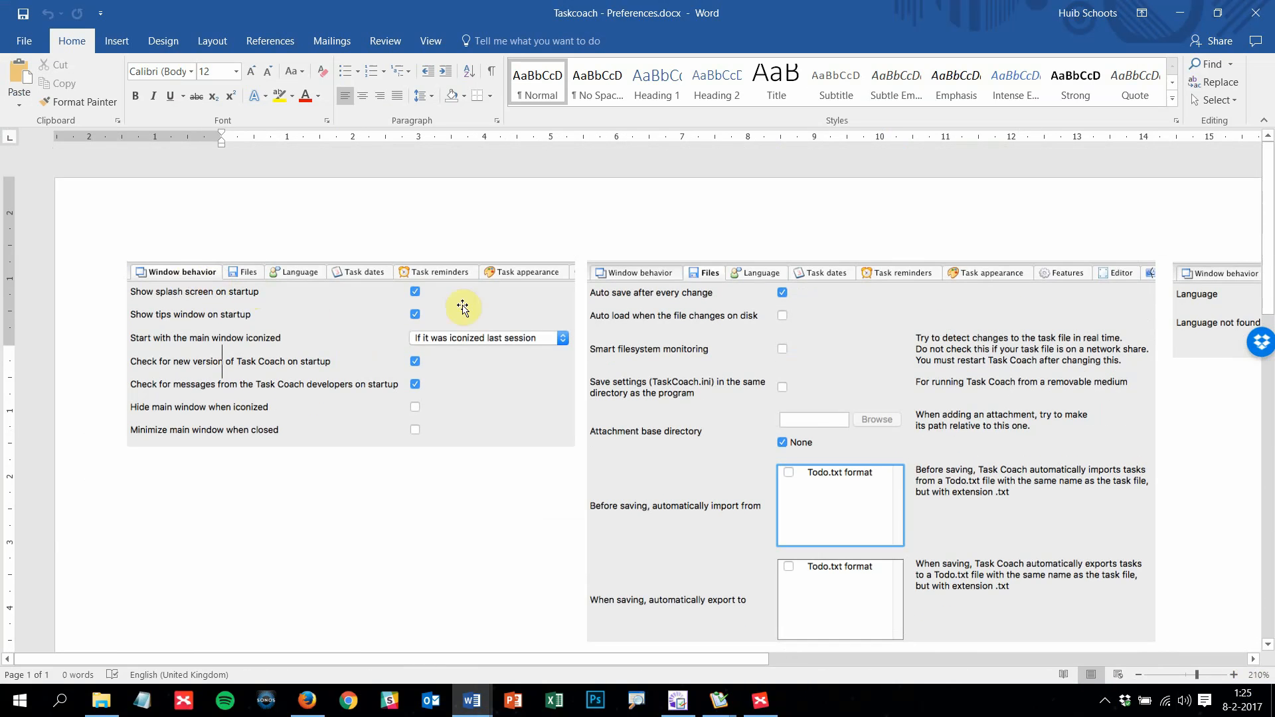
{"action": "scroll", "coordinate": [730, 479], "scroll_direction": "down", "scroll_amount": 2}
{"action": "left_click_drag", "start_coordinate": [678, 659], "coordinate": [956, 644]}
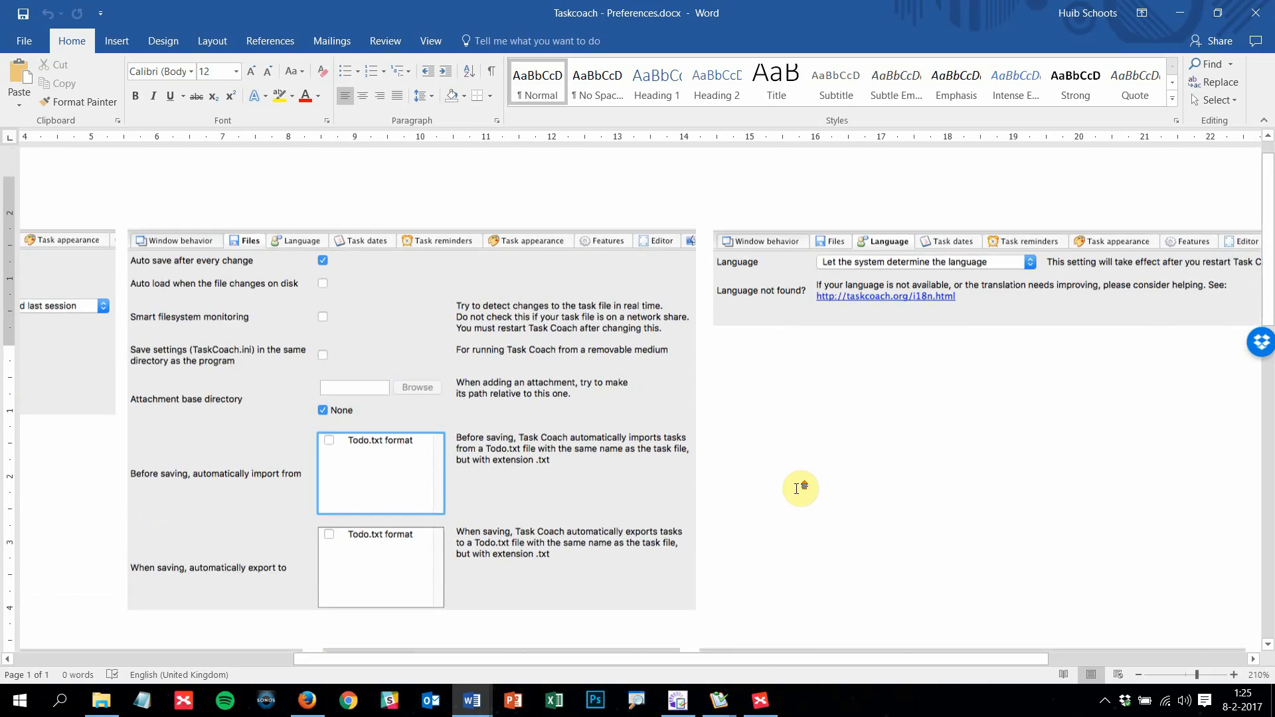
{"action": "scroll", "coordinate": [800, 491], "scroll_direction": "down", "scroll_amount": 8}
{"action": "scroll", "coordinate": [799, 488], "scroll_direction": "down", "scroll_amount": 5}
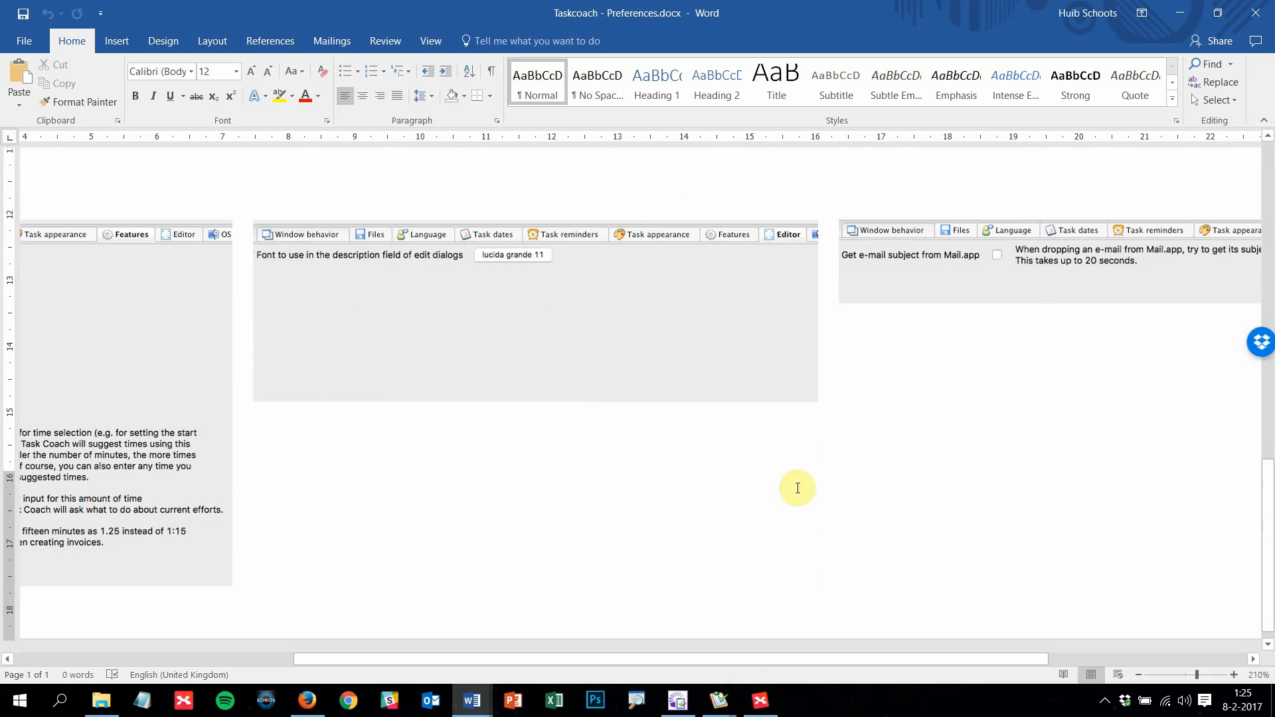
{"action": "left_click_drag", "start_coordinate": [818, 658], "coordinate": [427, 583]}
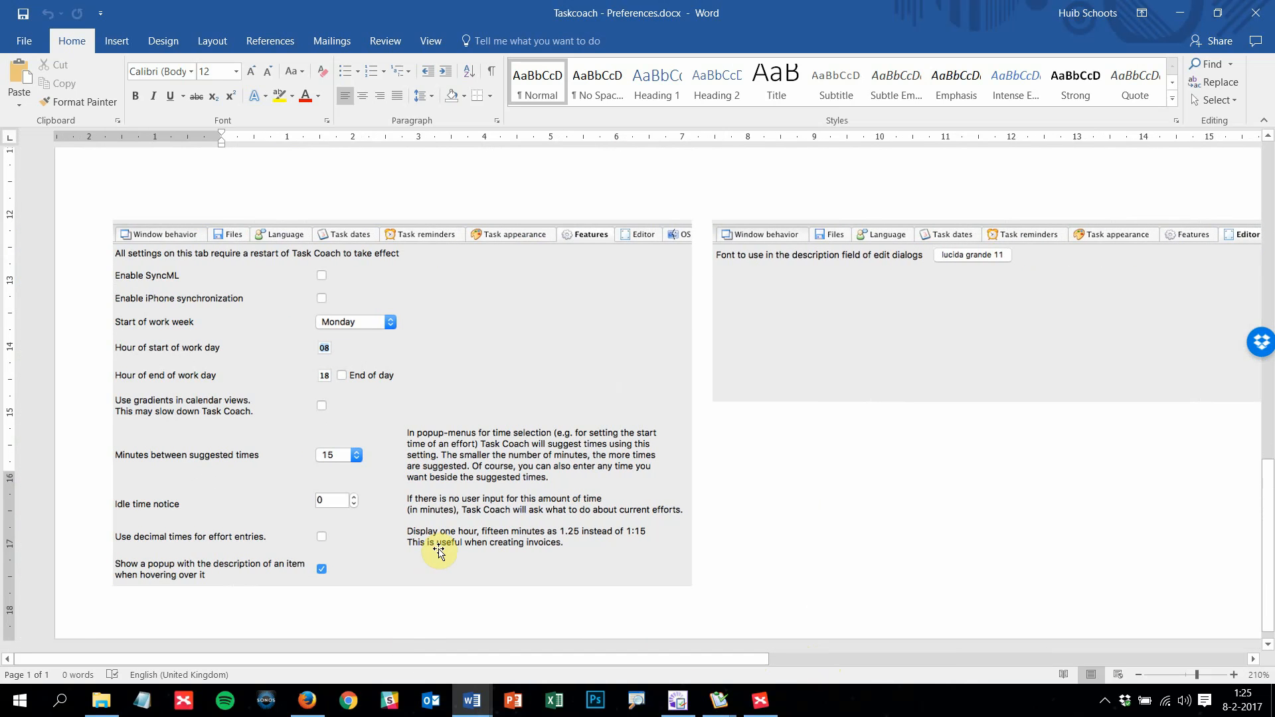
{"action": "scroll", "coordinate": [442, 551], "scroll_direction": "up", "scroll_amount": 10}
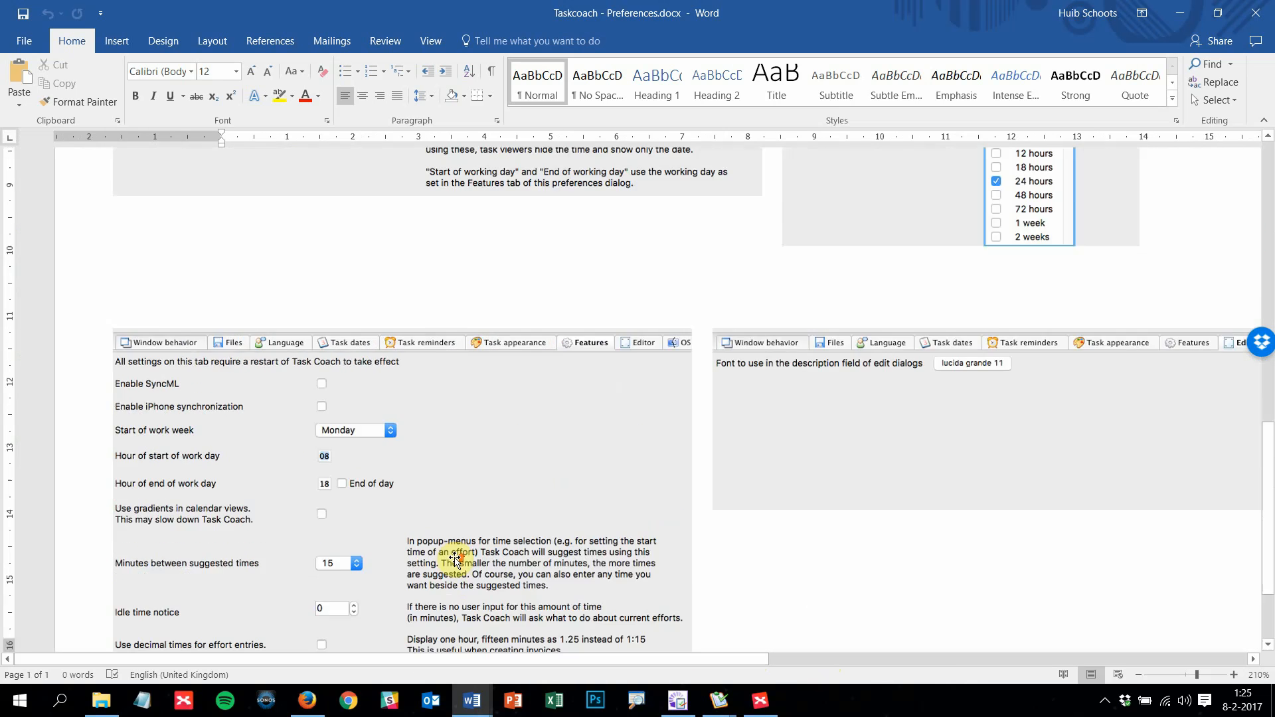
{"action": "scroll", "coordinate": [455, 558], "scroll_direction": "up", "scroll_amount": 2}
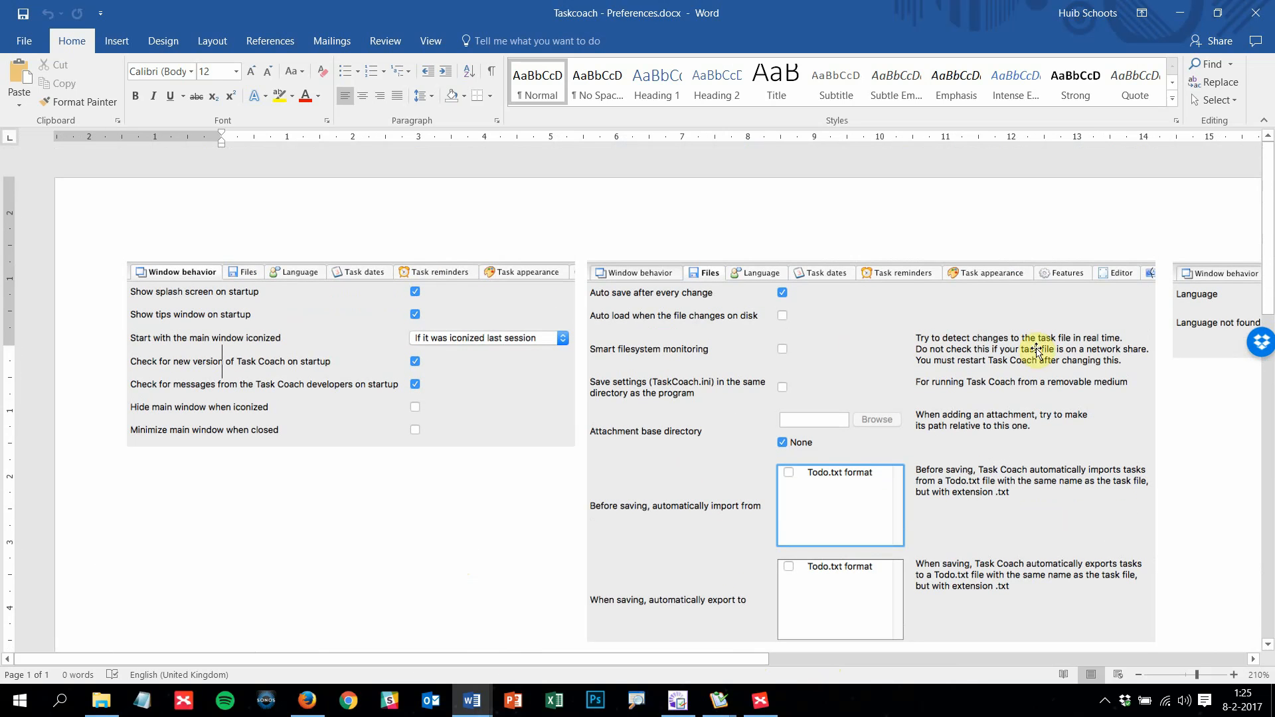
Switch to the Word document "Taskcoach.docx" and examine its screenshots of the Task Coach menus at 150% zoom
{"action": "mouse_move", "coordinate": [471, 700]}
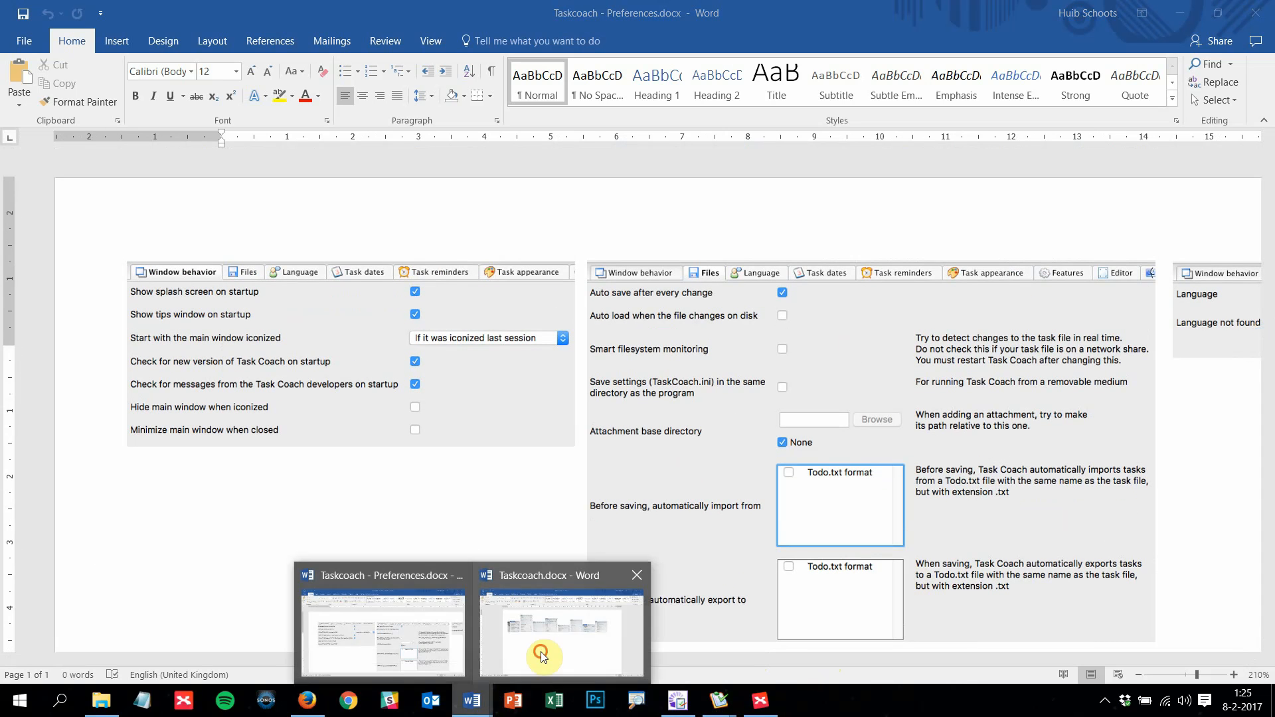
{"action": "left_click", "coordinate": [558, 597]}
{"action": "left_click", "coordinate": [1233, 676]}
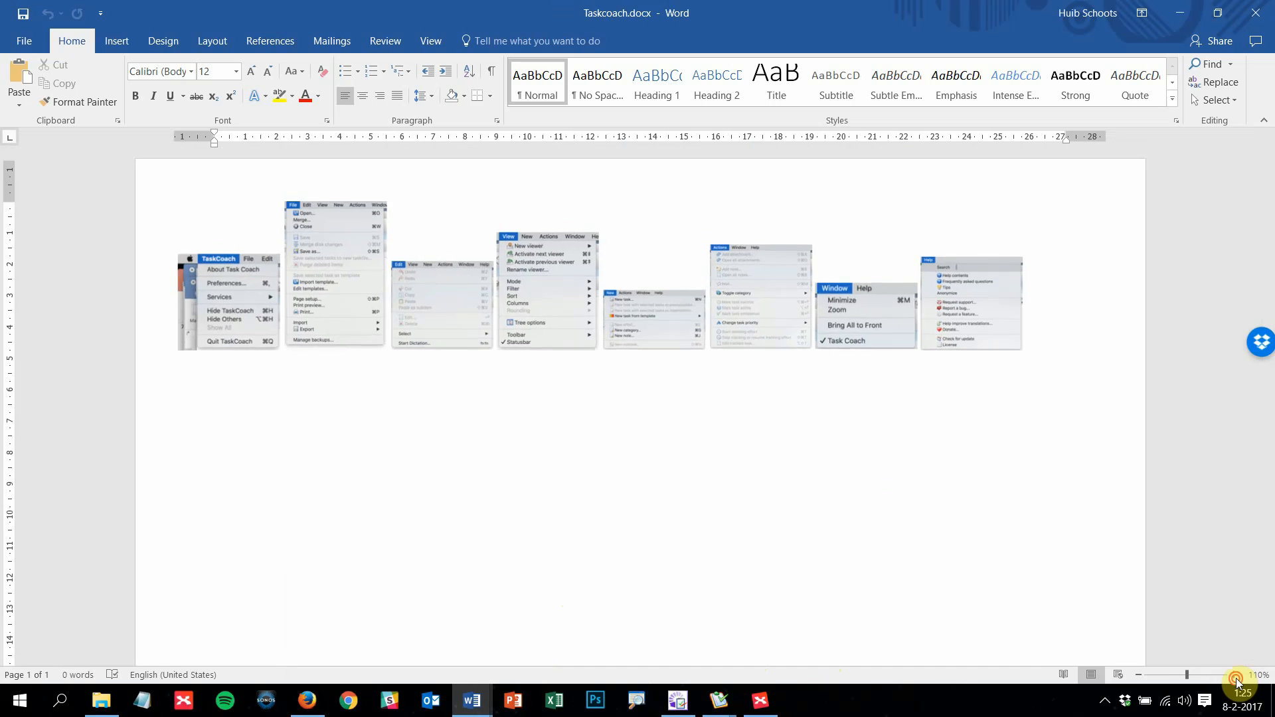
{"action": "left_click", "coordinate": [1234, 675]}
{"action": "left_click", "coordinate": [1234, 675]}
{"action": "left_click", "coordinate": [1234, 675]}
{"action": "left_click", "coordinate": [1234, 676]}
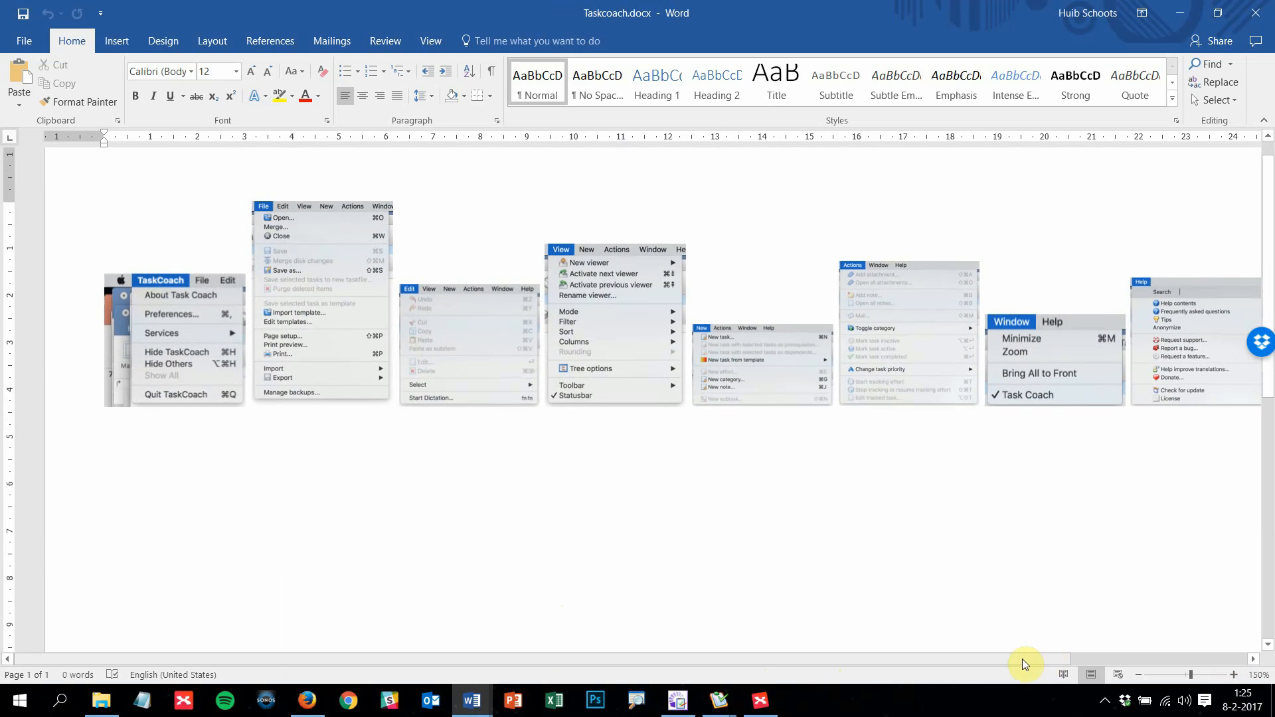
{"action": "left_click_drag", "start_coordinate": [1022, 659], "coordinate": [1067, 655]}
{"action": "scroll", "coordinate": [745, 517], "scroll_direction": "up", "scroll_amount": 1}
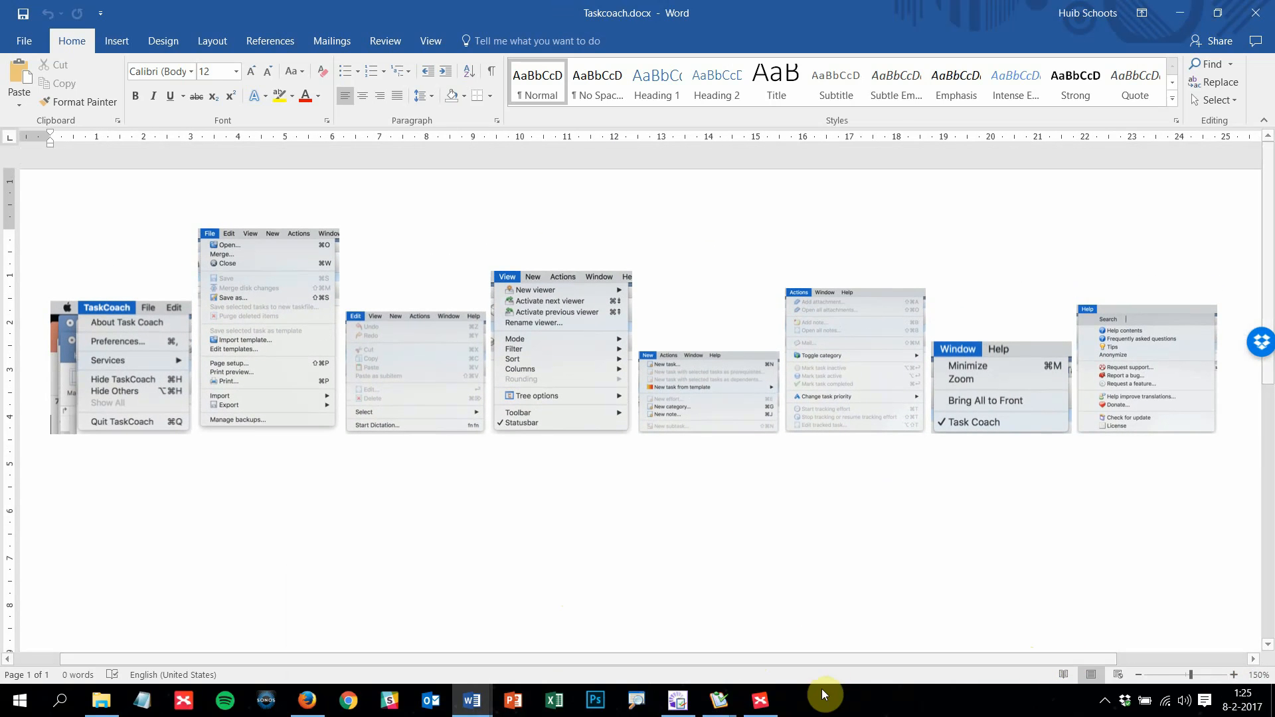
{"action": "mouse_move", "coordinate": [779, 705]}
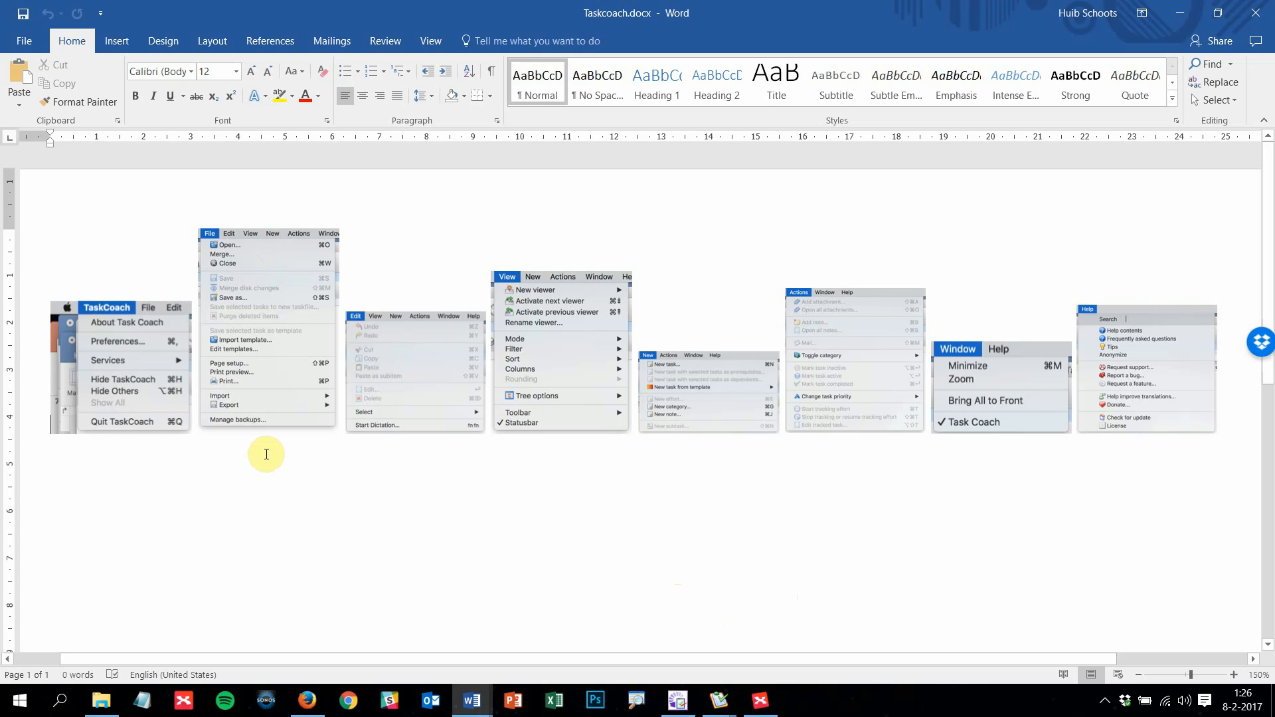
Switch to "Taskcoach - Preferences.docx" and examine its screenshots of the Features, Editor, OS X, Task reminders and Task appearance preferences
{"action": "left_click", "coordinate": [468, 698]}
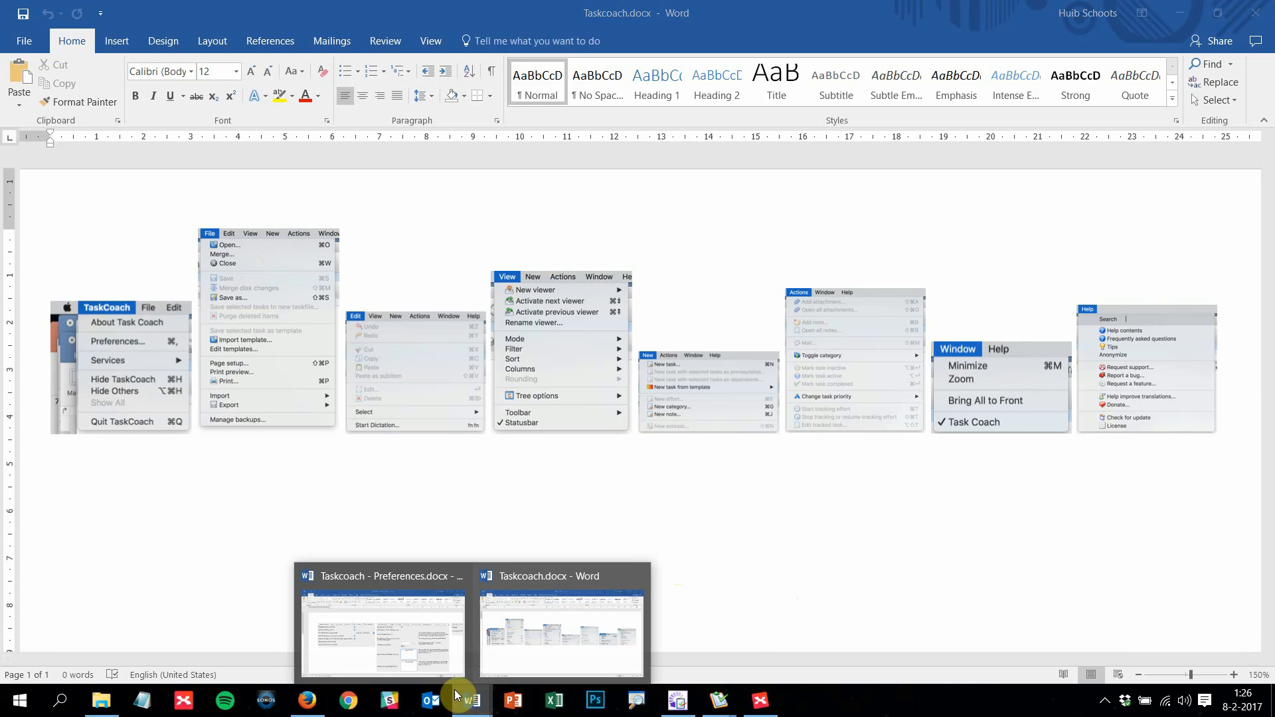
{"action": "left_click", "coordinate": [403, 625]}
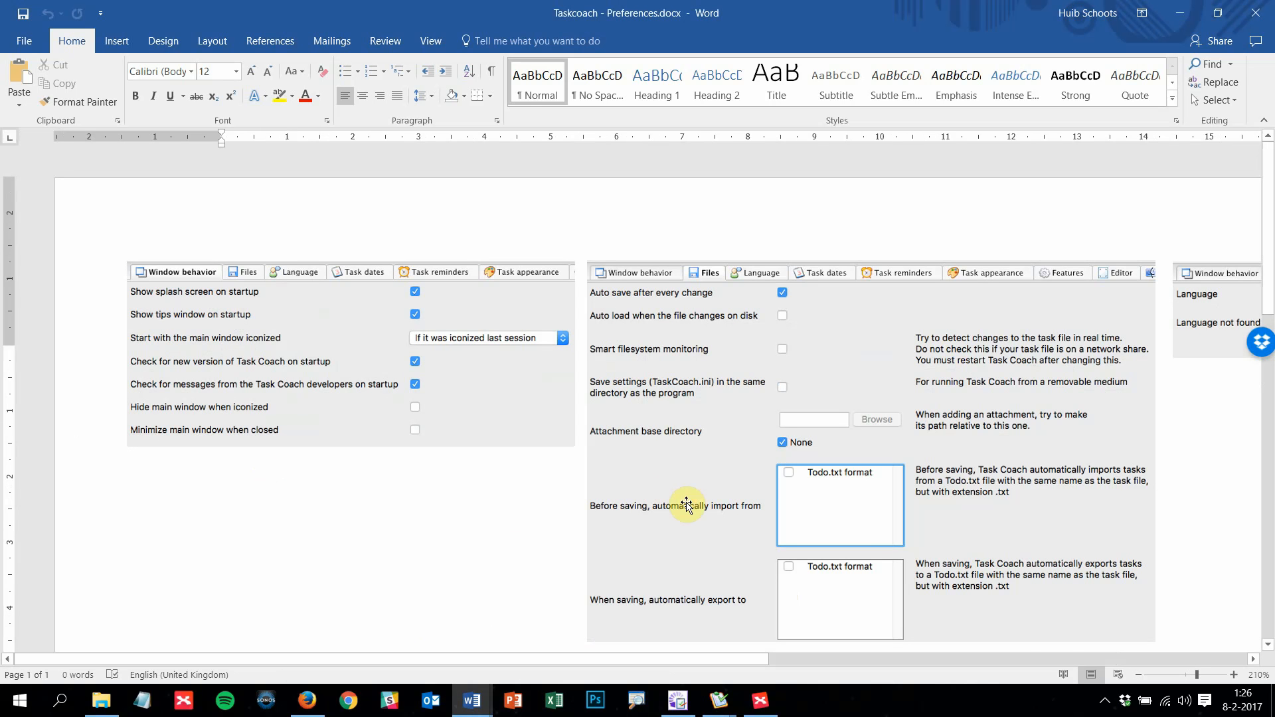
{"action": "scroll", "coordinate": [686, 506], "scroll_direction": "down", "scroll_amount": 13}
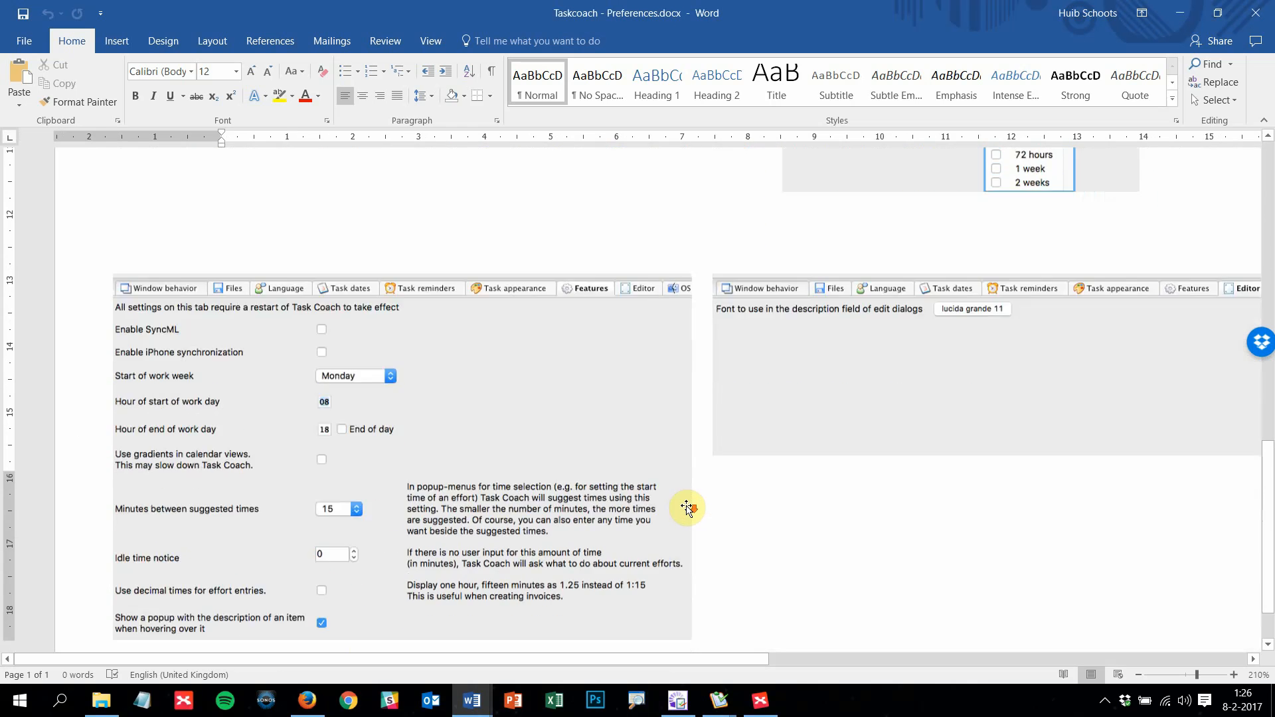
{"action": "left_click_drag", "start_coordinate": [617, 659], "coordinate": [914, 659]}
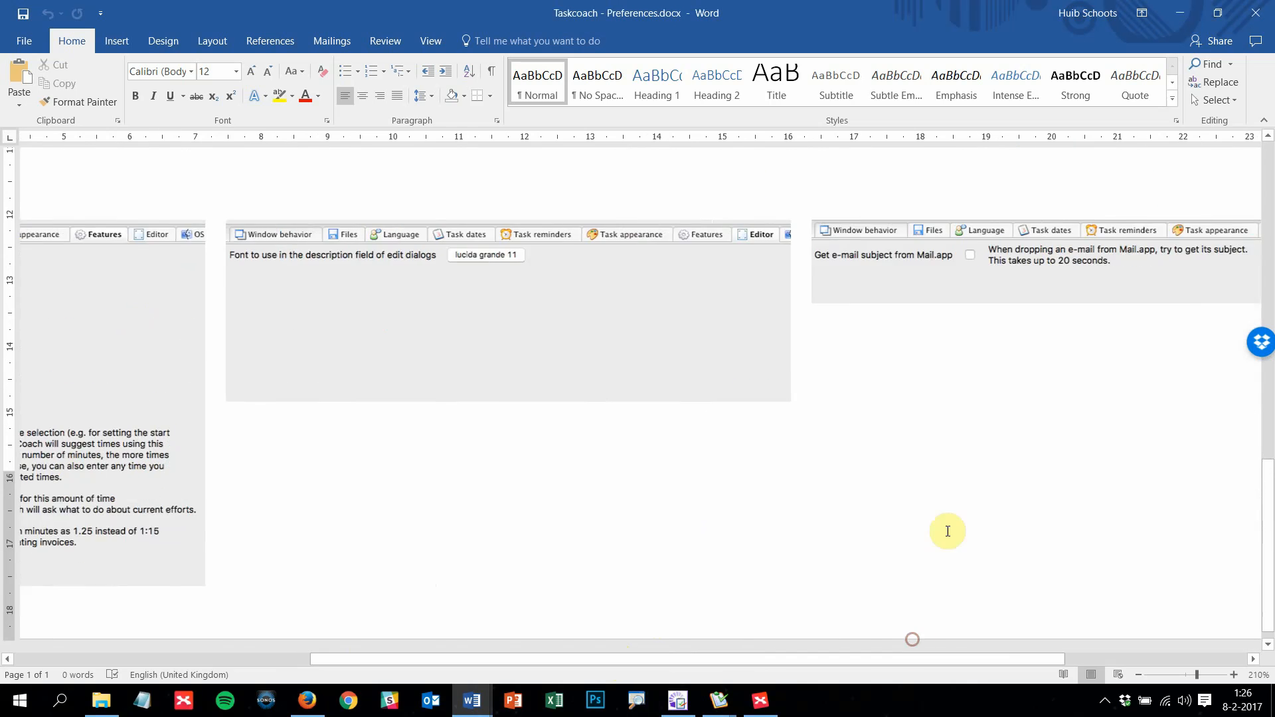
{"action": "scroll", "coordinate": [948, 531], "scroll_direction": "up", "scroll_amount": 10}
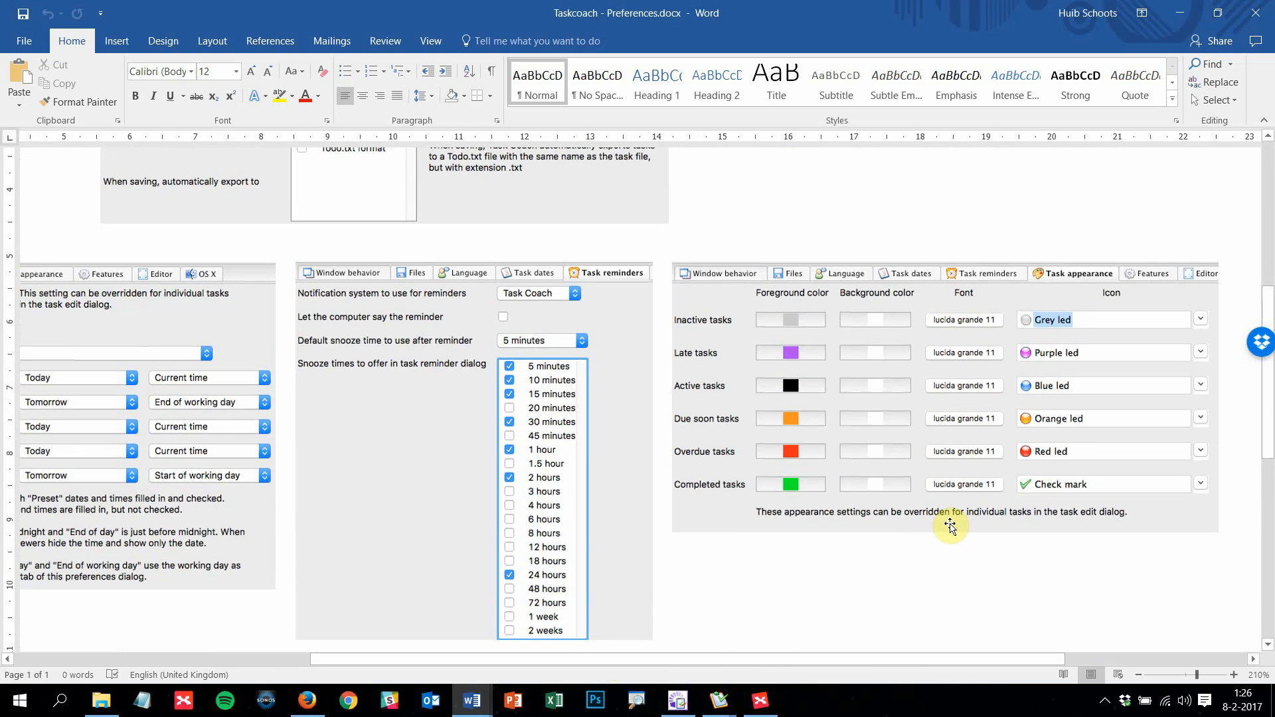
{"action": "scroll", "coordinate": [950, 526], "scroll_direction": "up", "scroll_amount": 5}
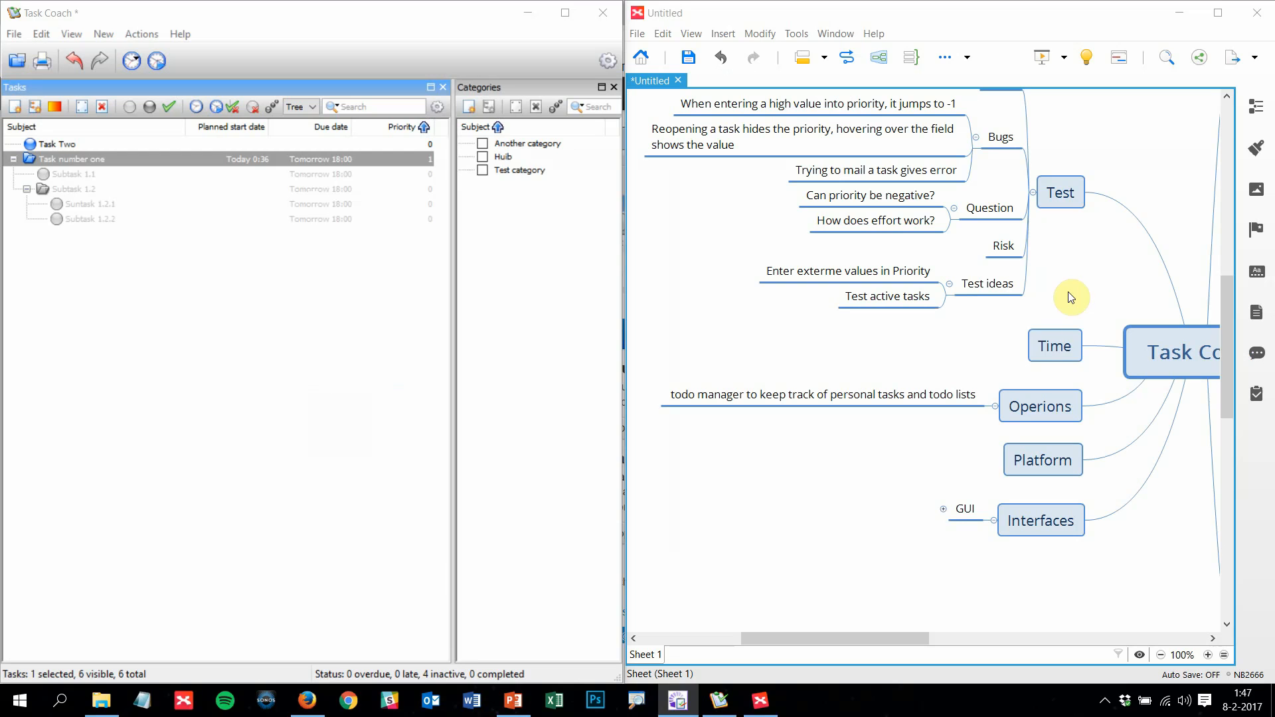
Add the subtopic "Date finder" under the Time topic of the mind map
{"action": "left_click", "coordinate": [1057, 346]}
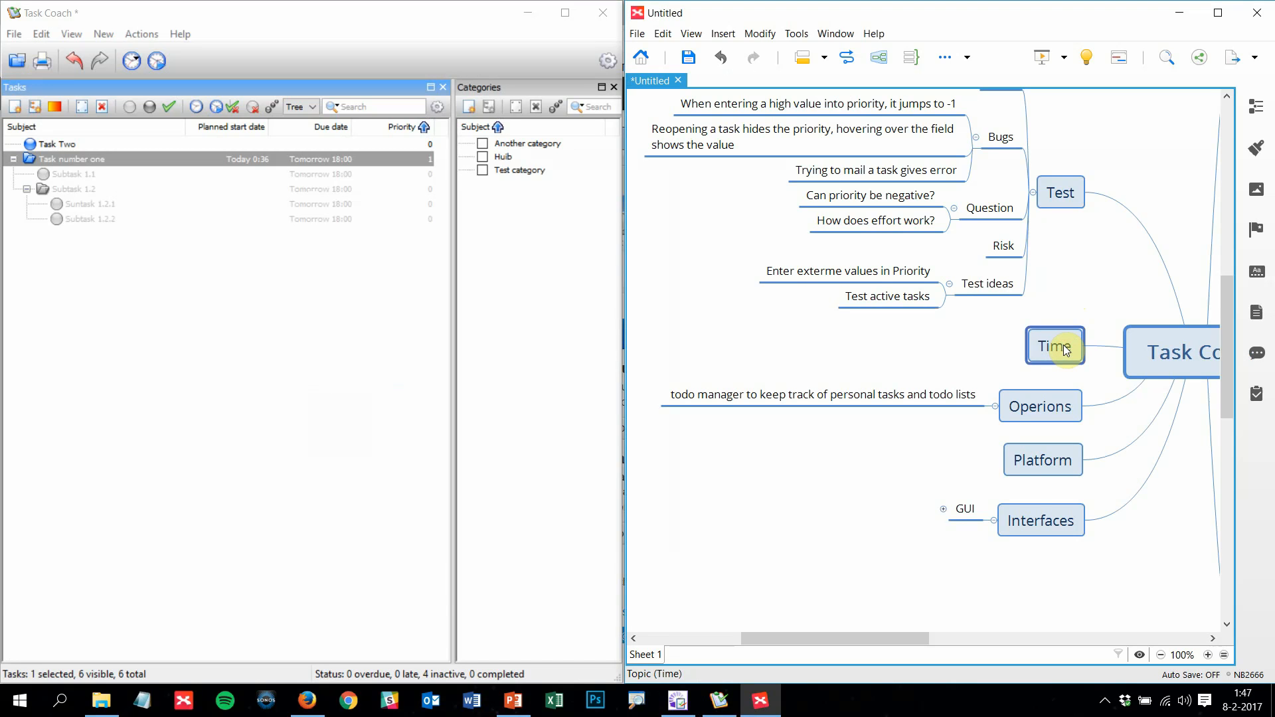
{"action": "key", "text": "Tab"}
{"action": "type", "text": "Dasbo"}
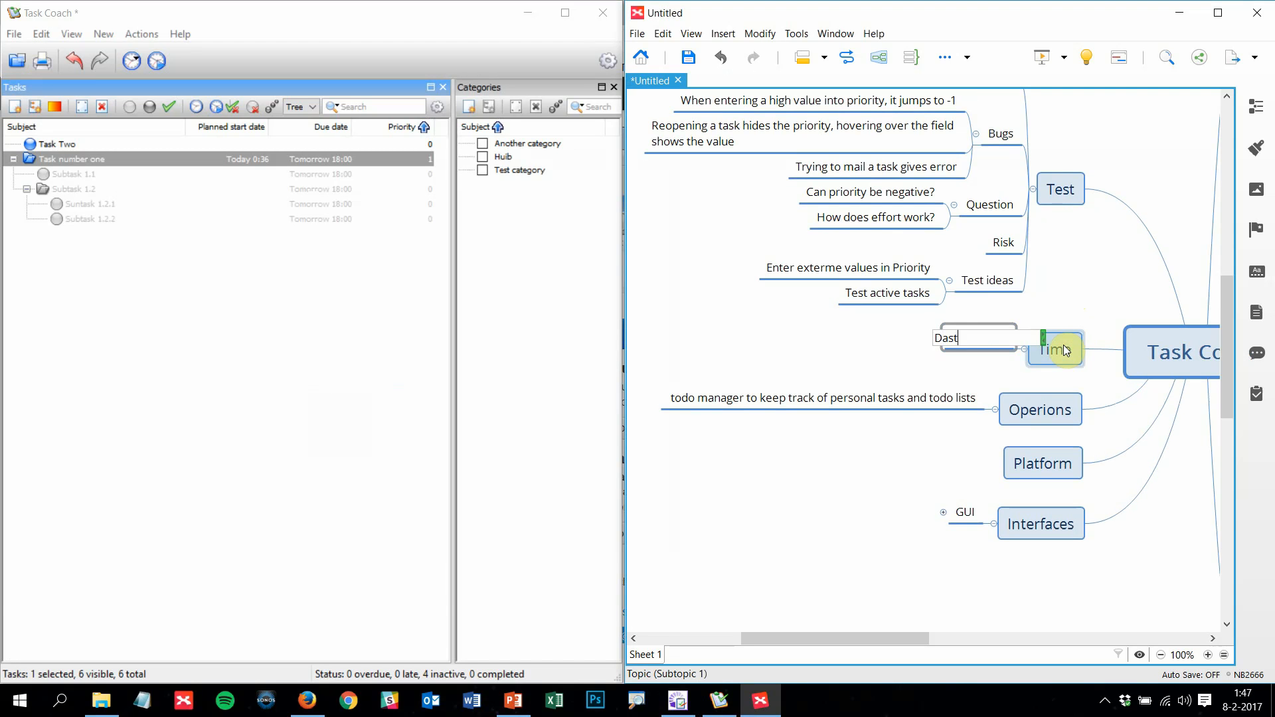
{"action": "key", "text": "BackSpace"}
{"action": "key", "text": "BackSpace"}
{"action": "key", "text": "BackSpace"}
{"action": "type", "text": "te finder"}
{"action": "key", "text": "Return"}
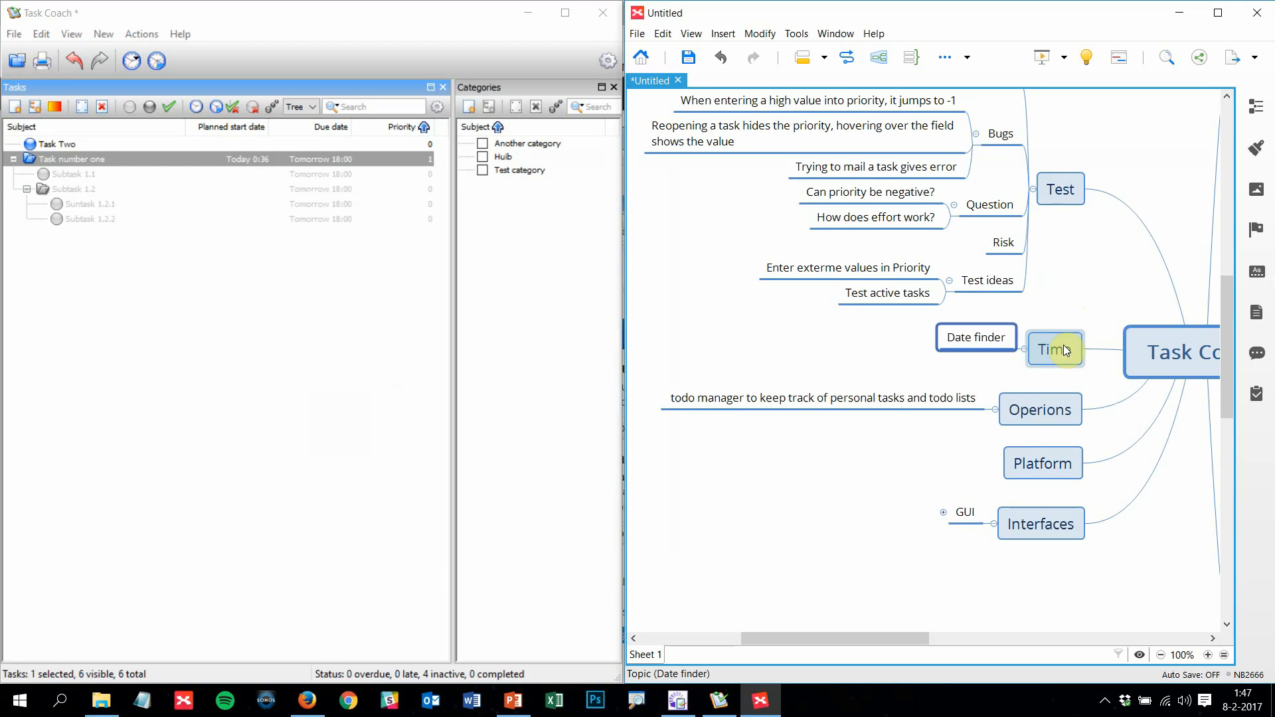
Add the subtopic "Effort timer" after Date finder under the Time topic
{"action": "key", "text": "Return"}
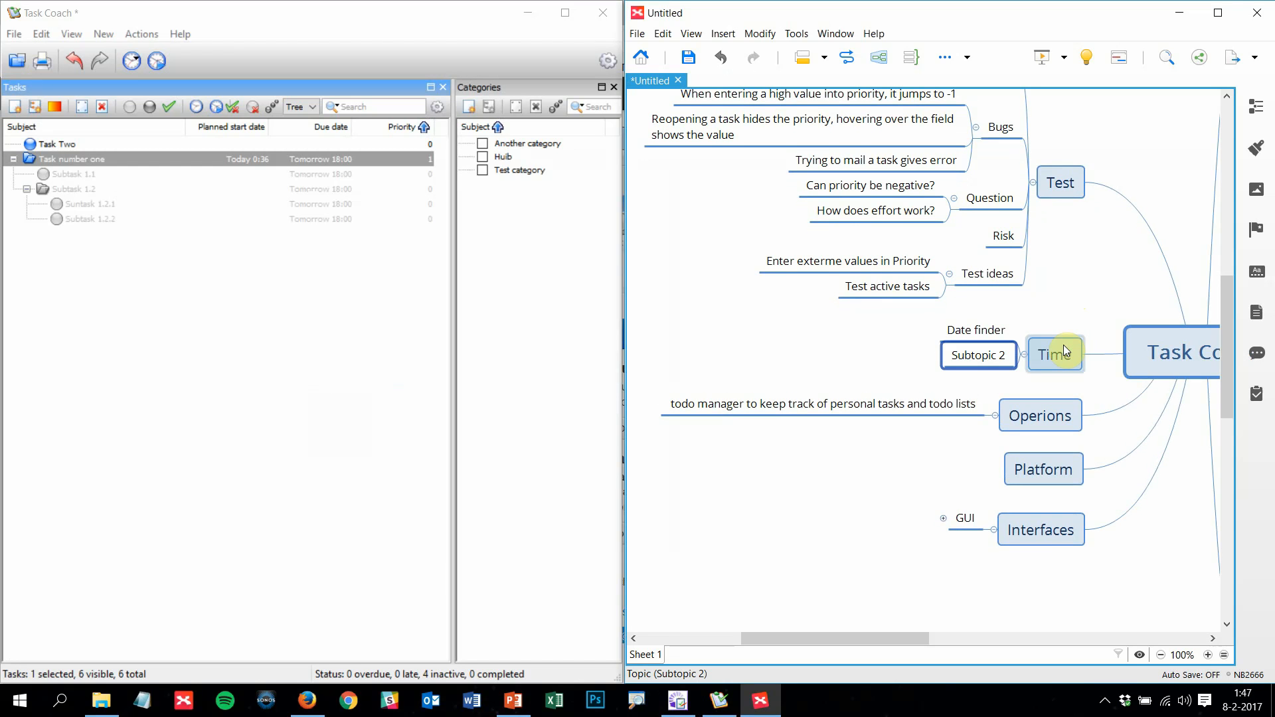
{"action": "type", "text": "E"}
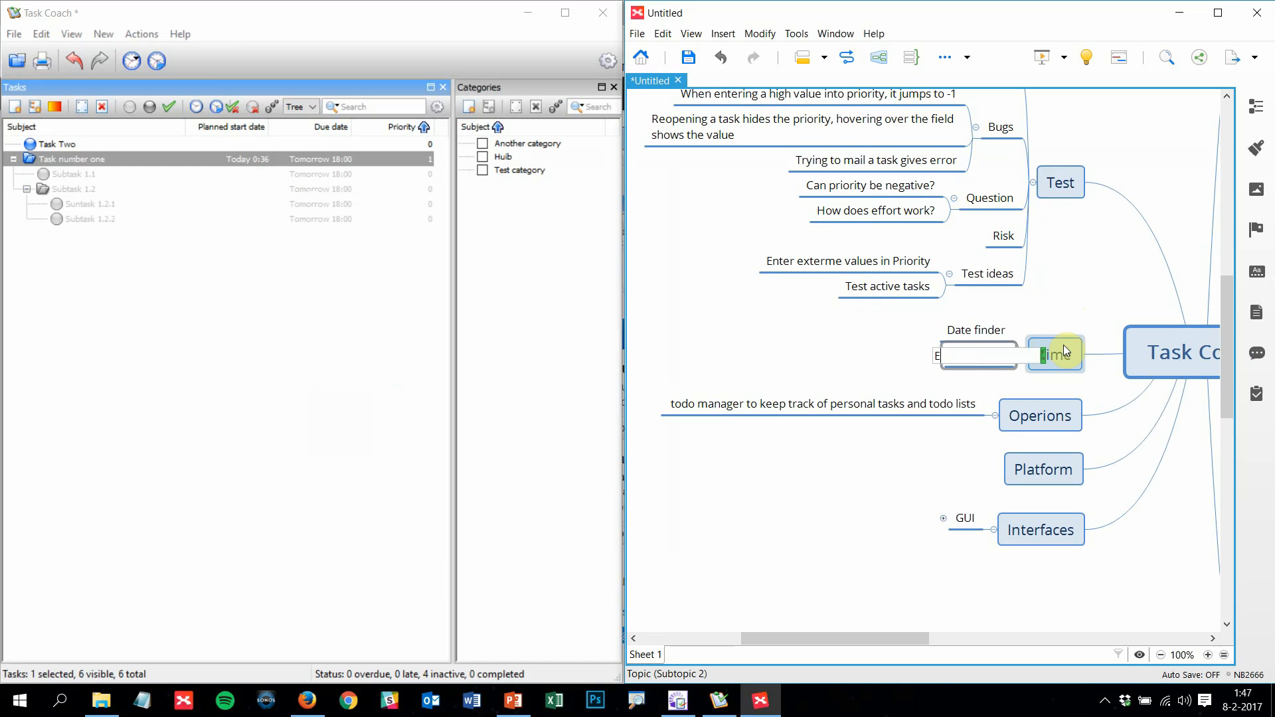
{"action": "type", "text": "ffort timer"}
{"action": "key", "text": "Return"}
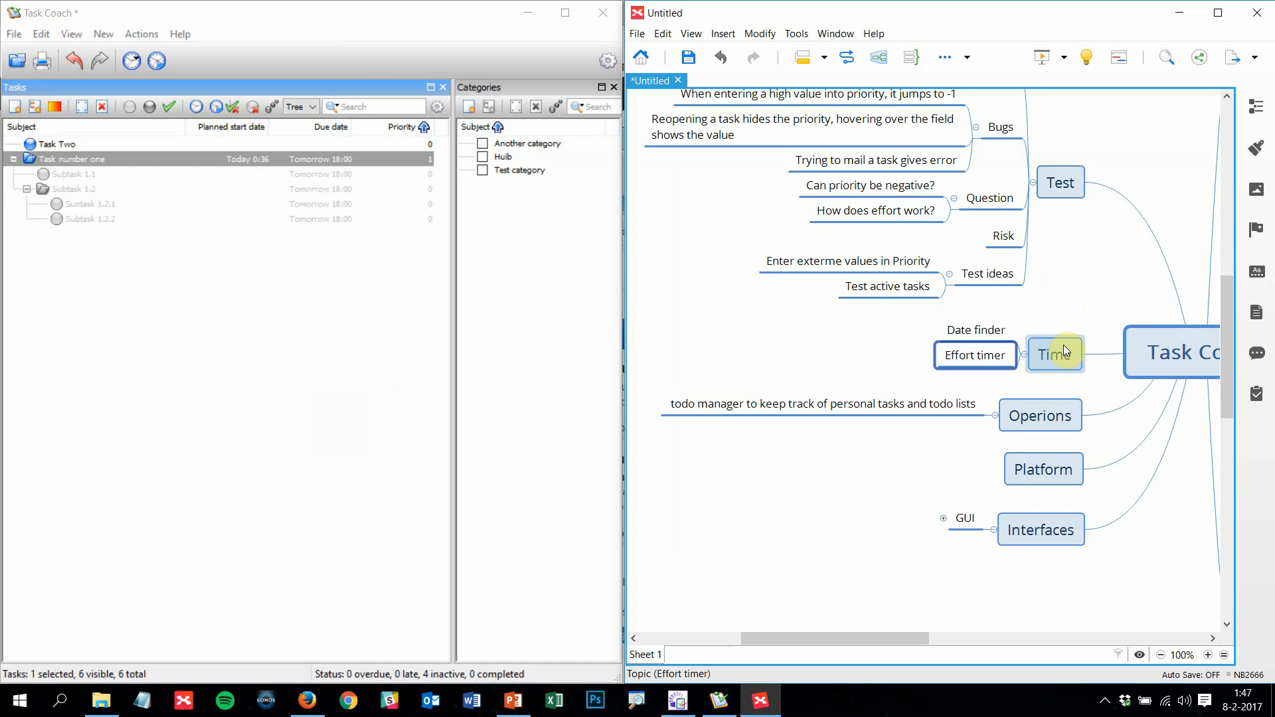
Switch to Task Coach, then start and stop effort tracking for the task "Task number one"
{"action": "left_click", "coordinate": [71, 164]}
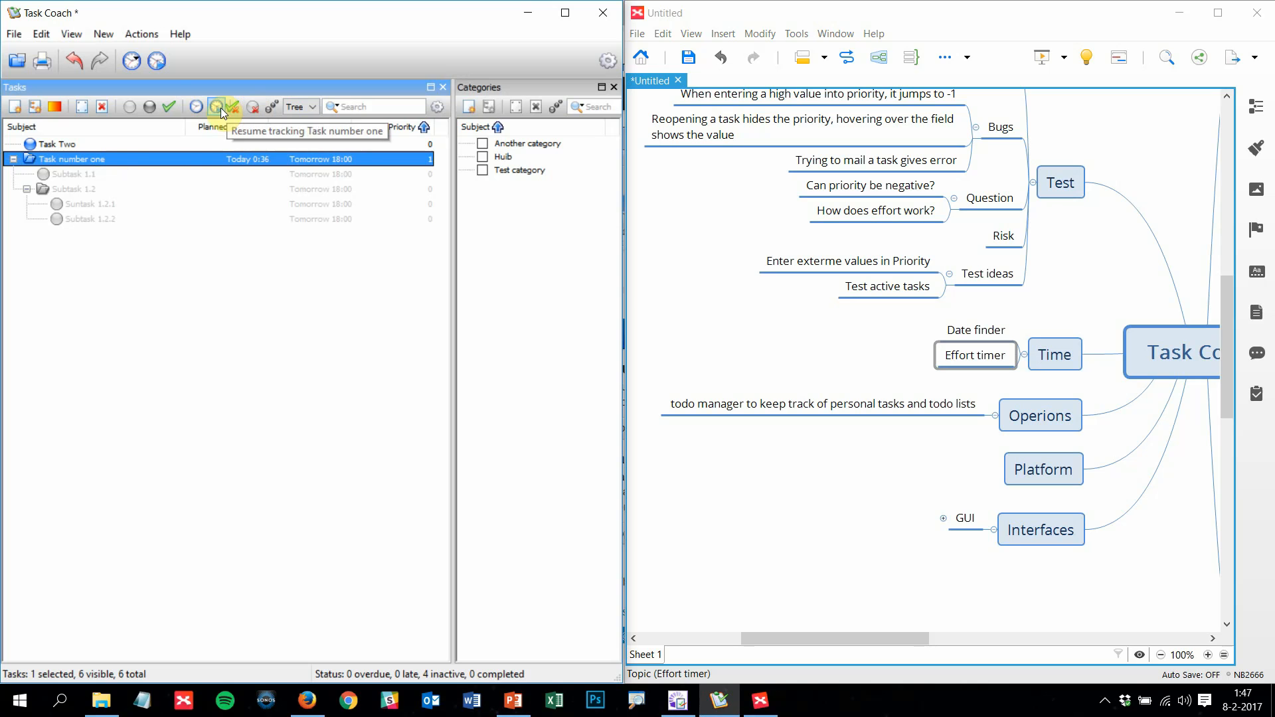
{"action": "left_click", "coordinate": [197, 106]}
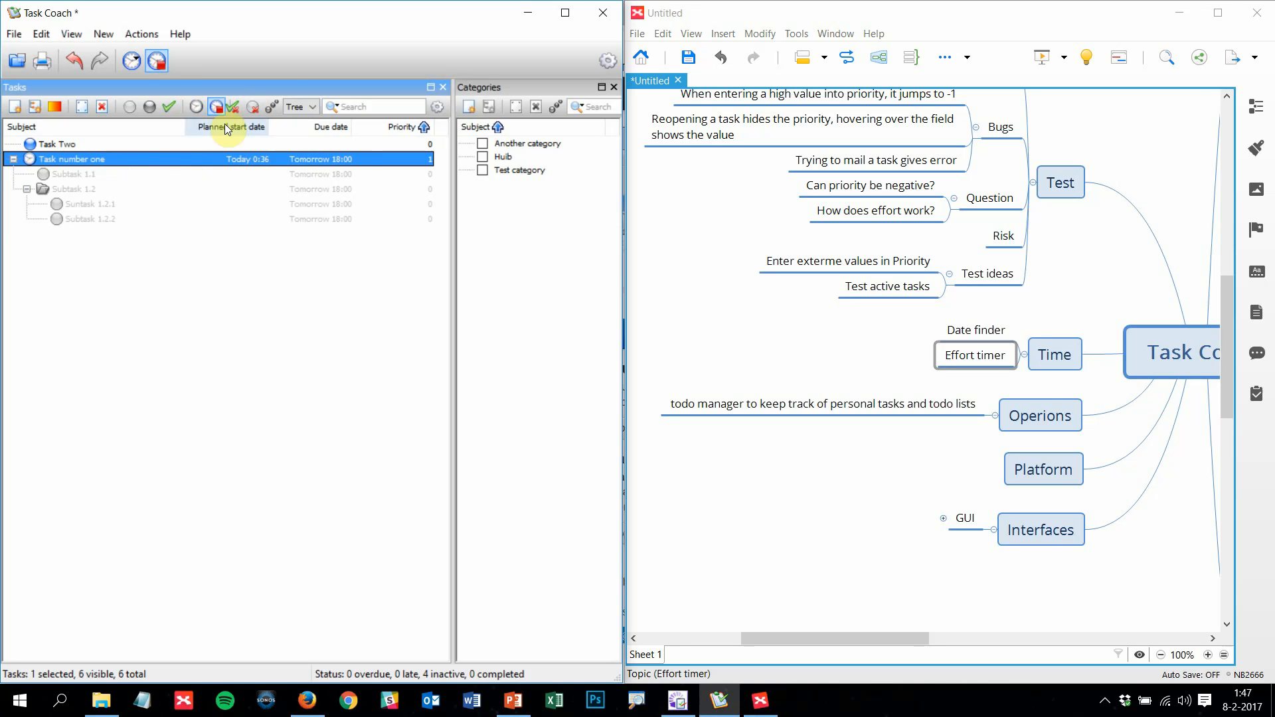
{"action": "left_click", "coordinate": [158, 61]}
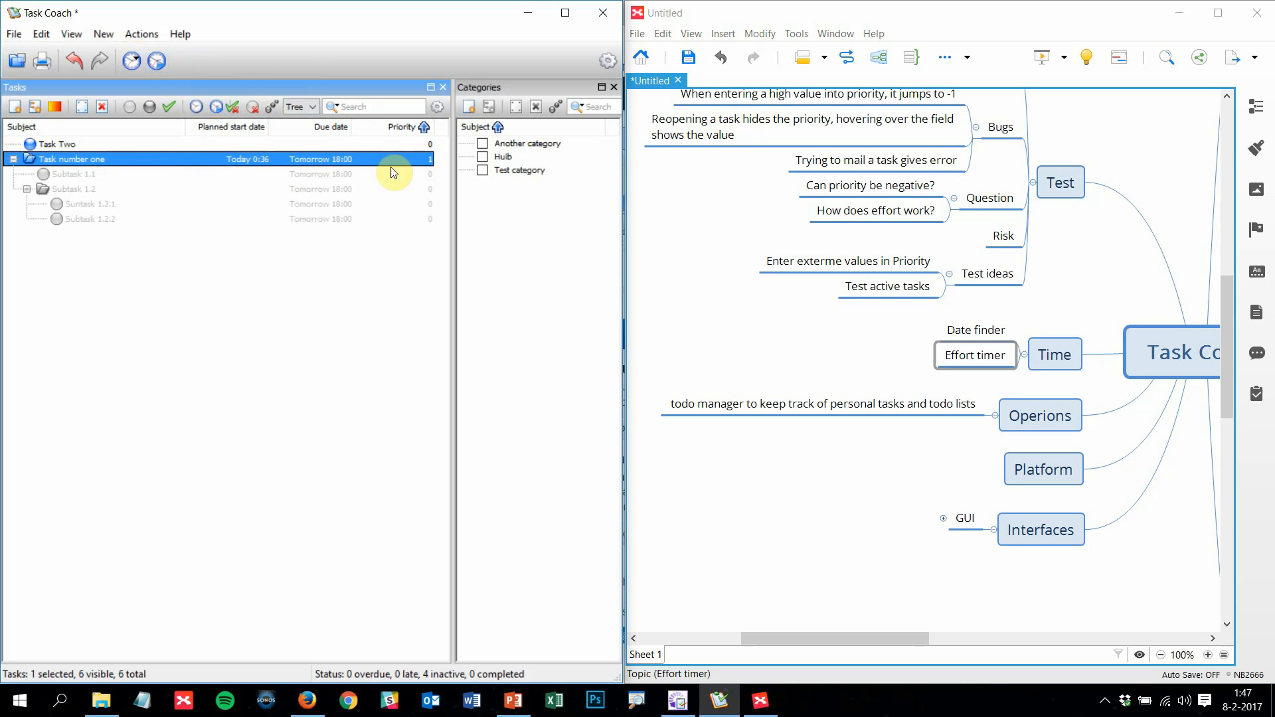
Open the details of "Task number one", check its recorded effort per day and close the dialog
{"action": "double_click", "coordinate": [190, 130]}
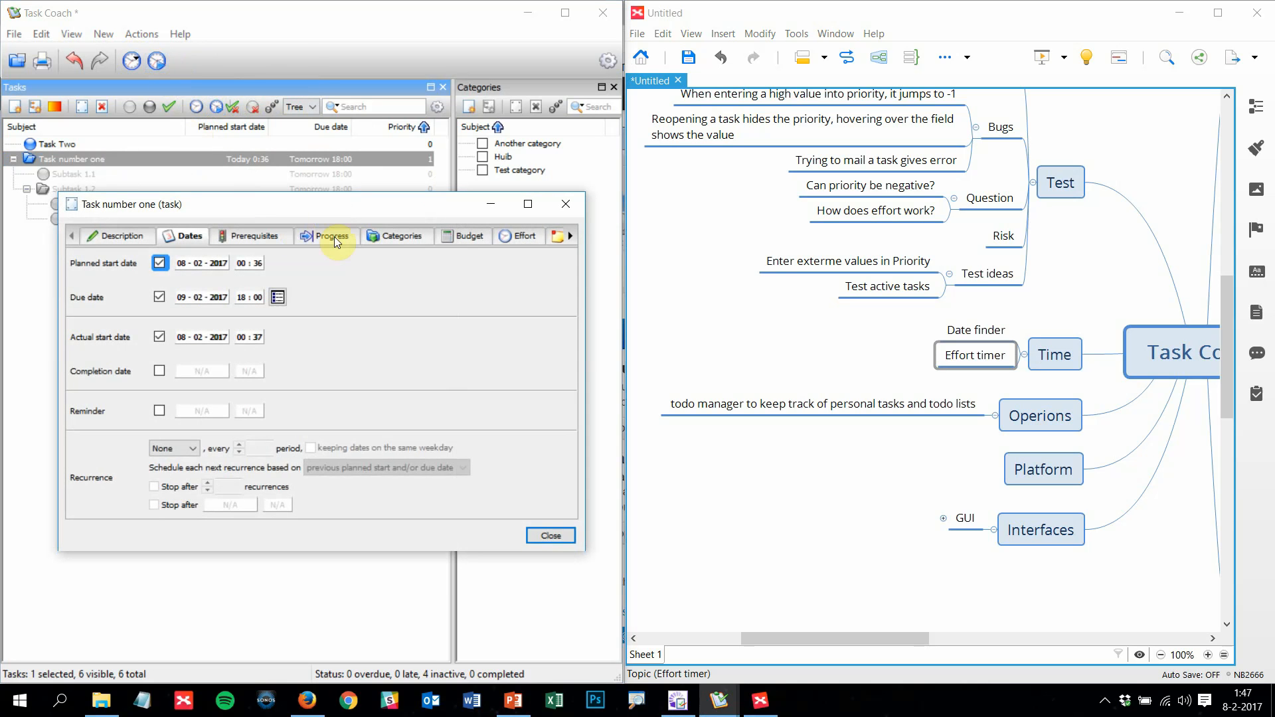
{"action": "left_click", "coordinate": [518, 236]}
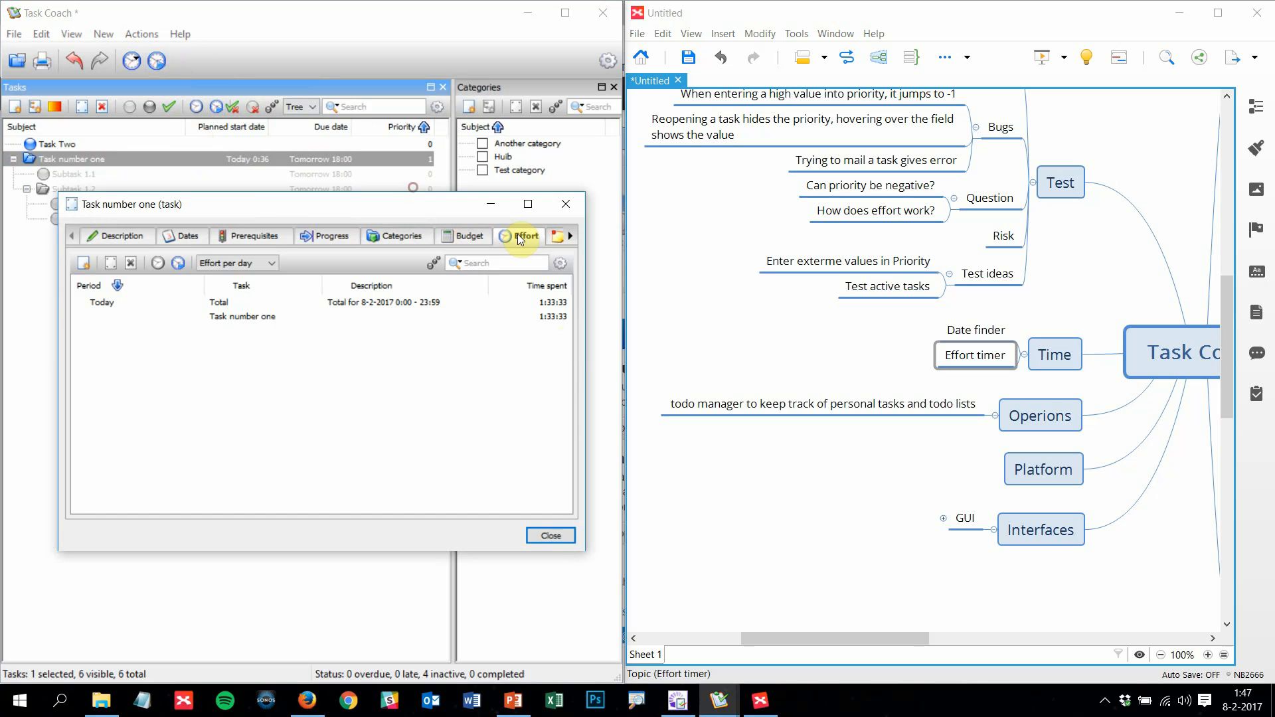
{"action": "left_click", "coordinate": [561, 537]}
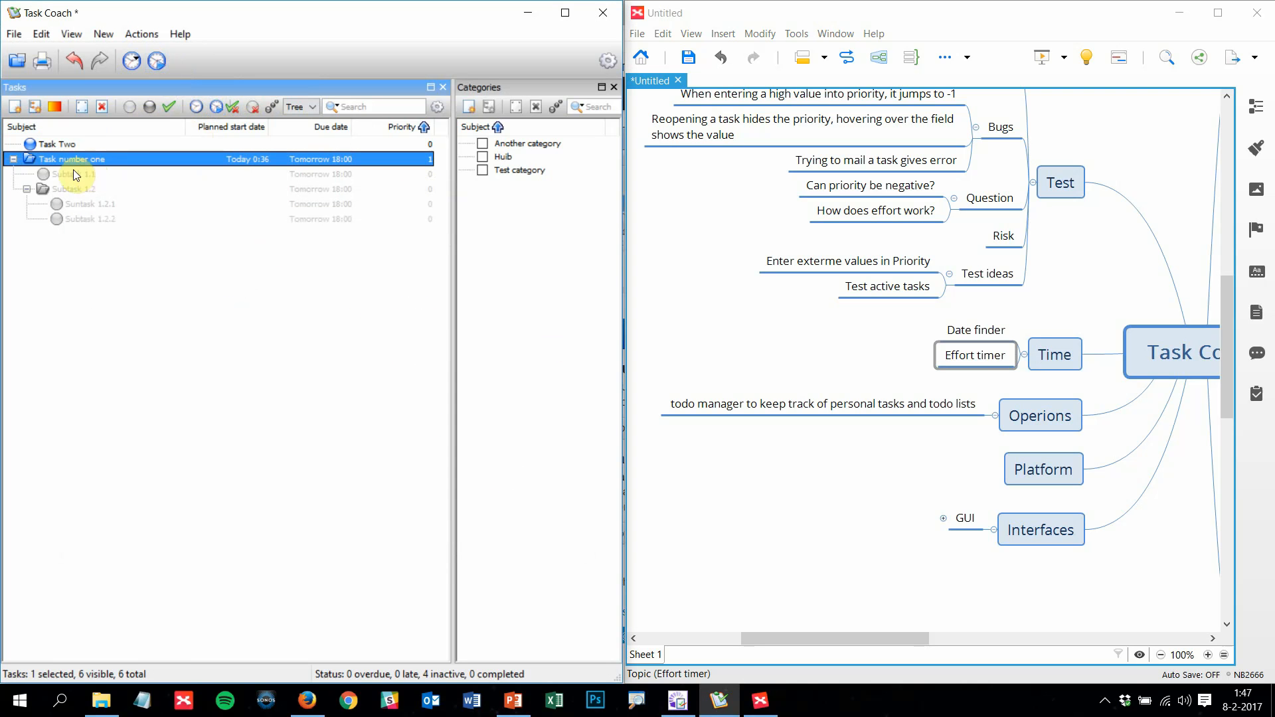
Return to the mind map and add the subtopic "Performance" under the Time topic
{"action": "left_click", "coordinate": [1050, 360]}
{"action": "key", "text": "Tab"}
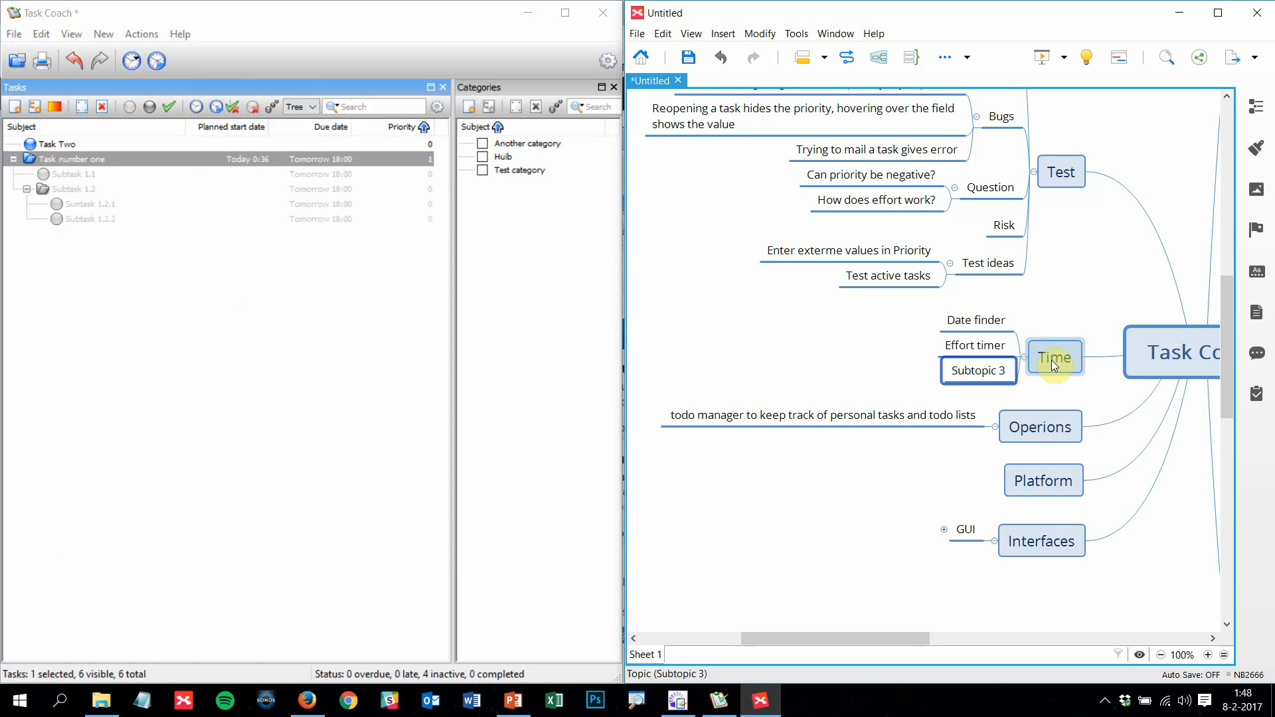
{"action": "type", "text": "Performance"}
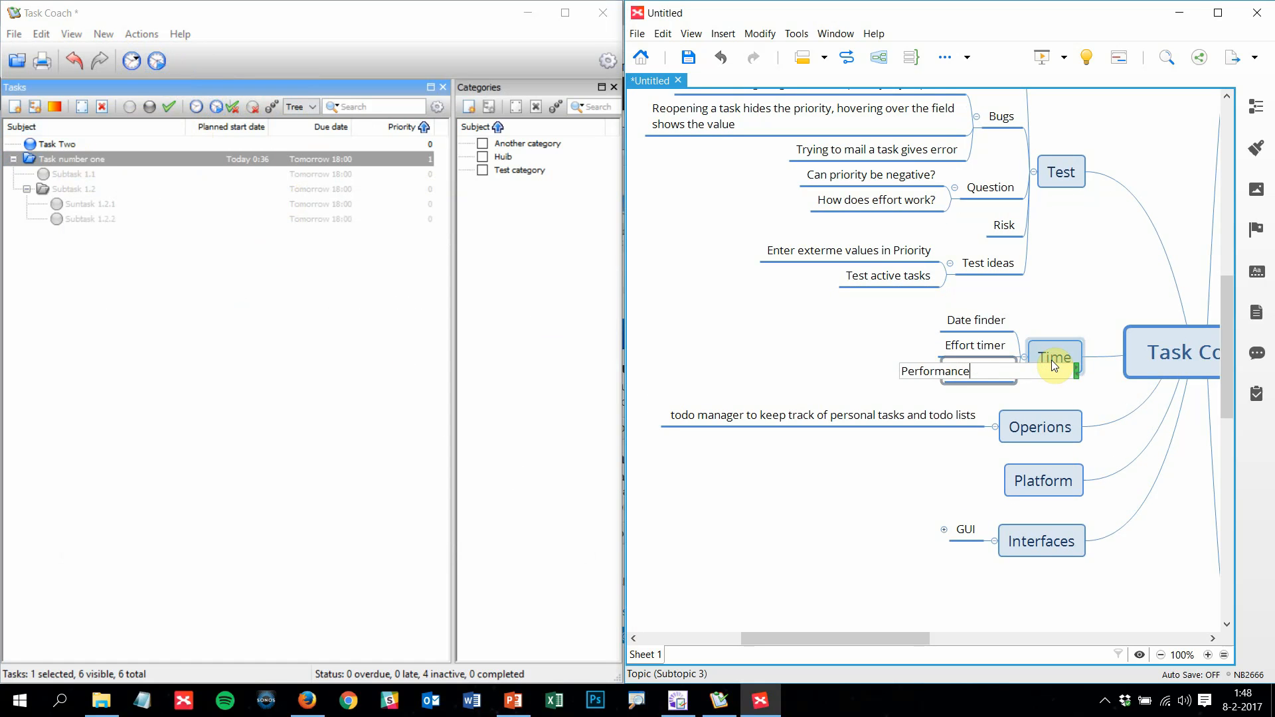
{"action": "key", "text": "Return"}
Add the subtopic "Memory usage over time" under the Time topic
{"action": "left_click", "coordinate": [1050, 360]}
{"action": "key", "text": "Tab"}
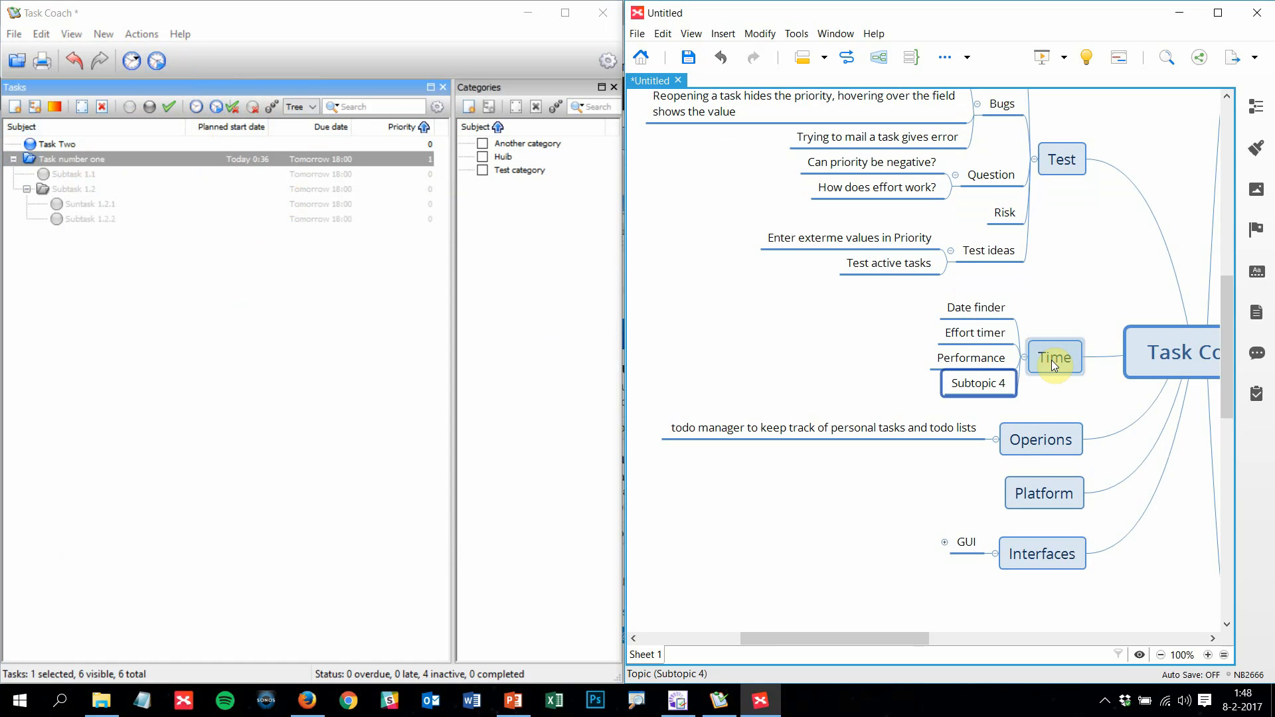
{"action": "type", "text": "Mem"}
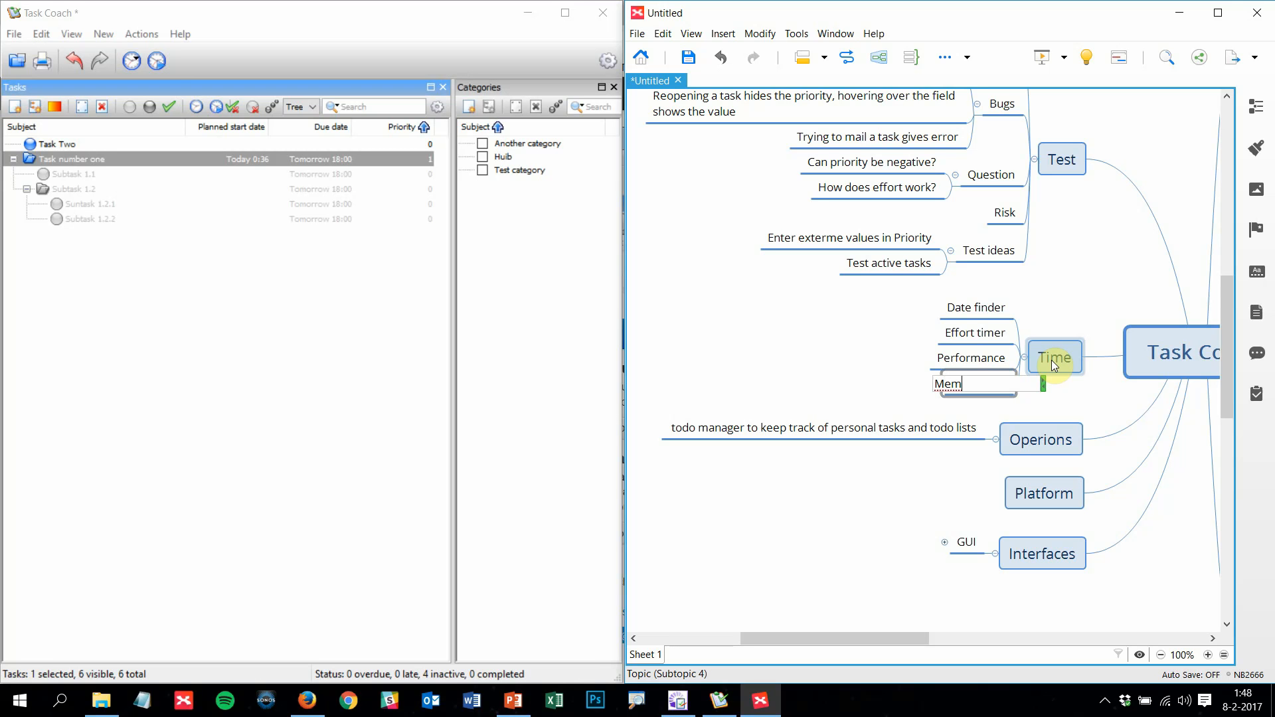
{"action": "type", "text": "ory usage o"}
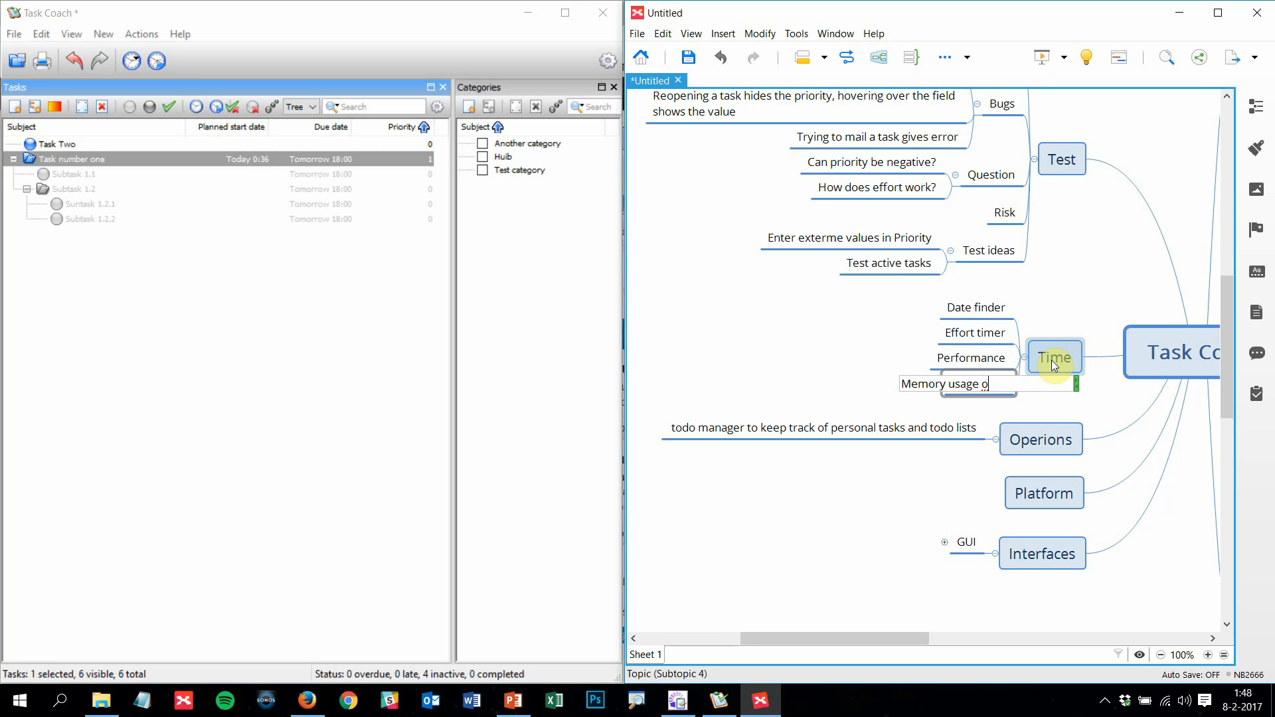
{"action": "type", "text": "ver time"}
{"action": "key", "text": "Return"}
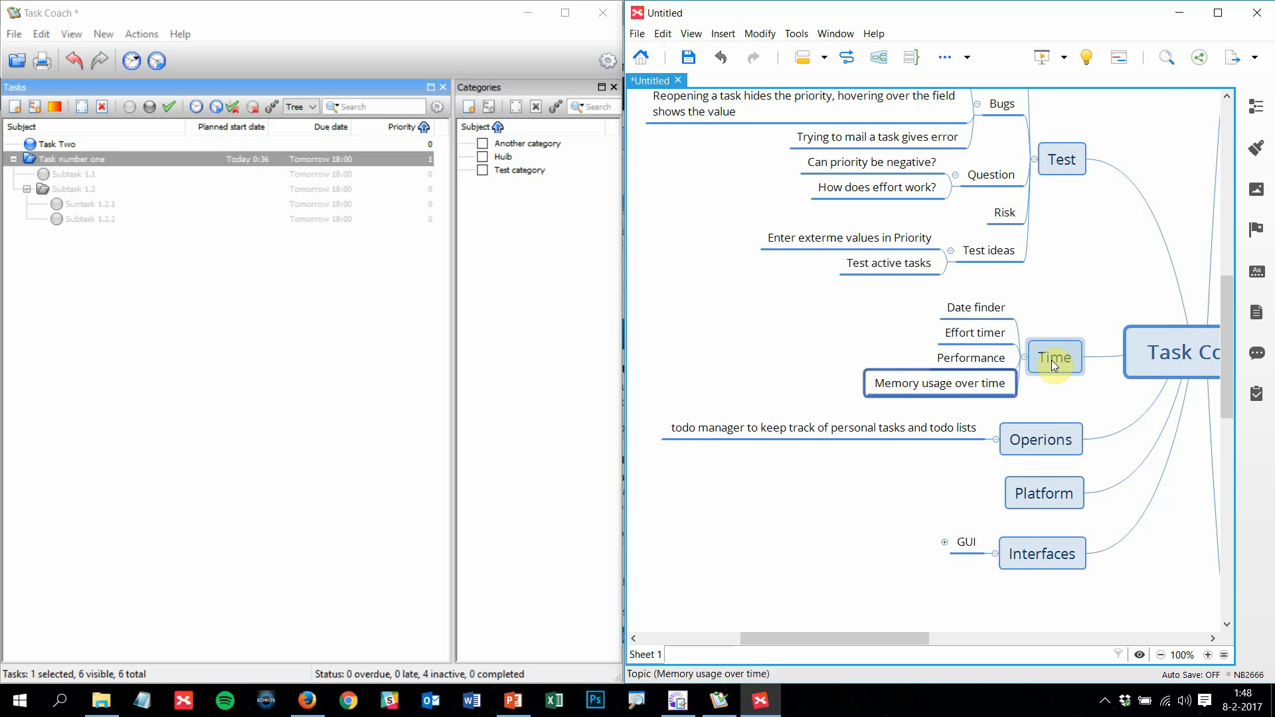
Add the subtopic "Strange date" under the Time topic
{"action": "left_click", "coordinate": [1050, 360]}
{"action": "key", "text": "Tab"}
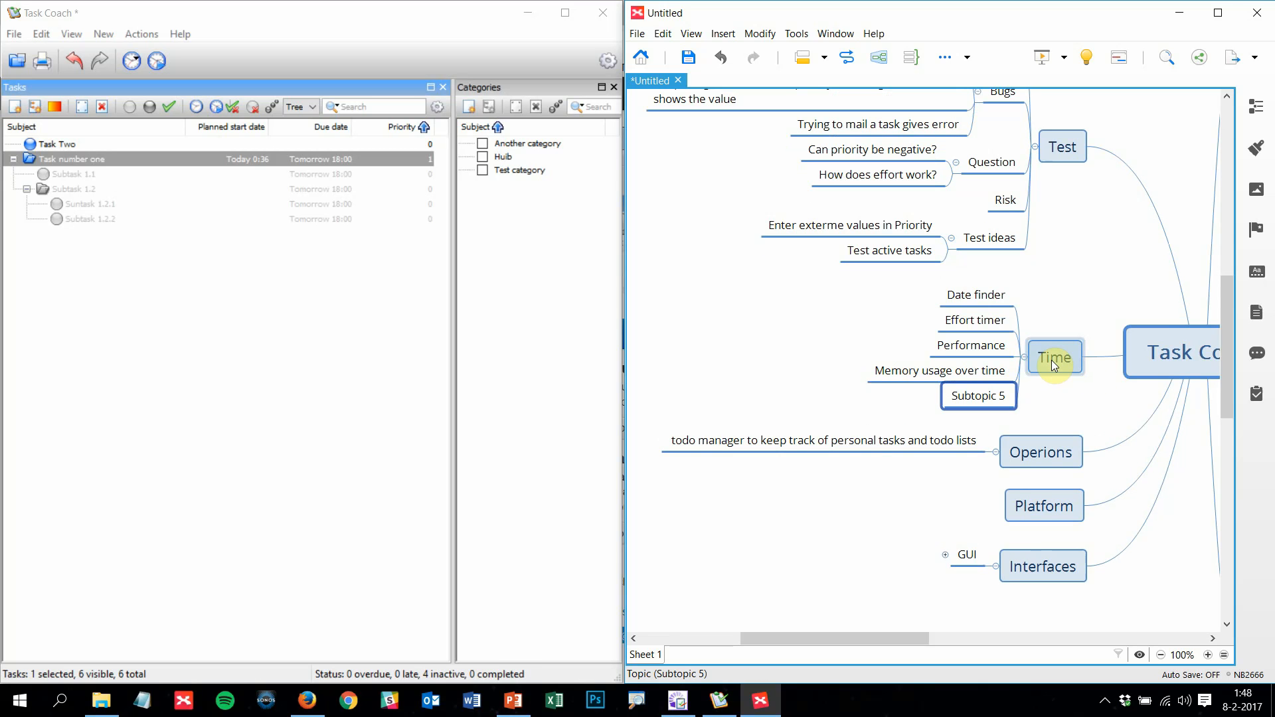
{"action": "type", "text": "Strange "}
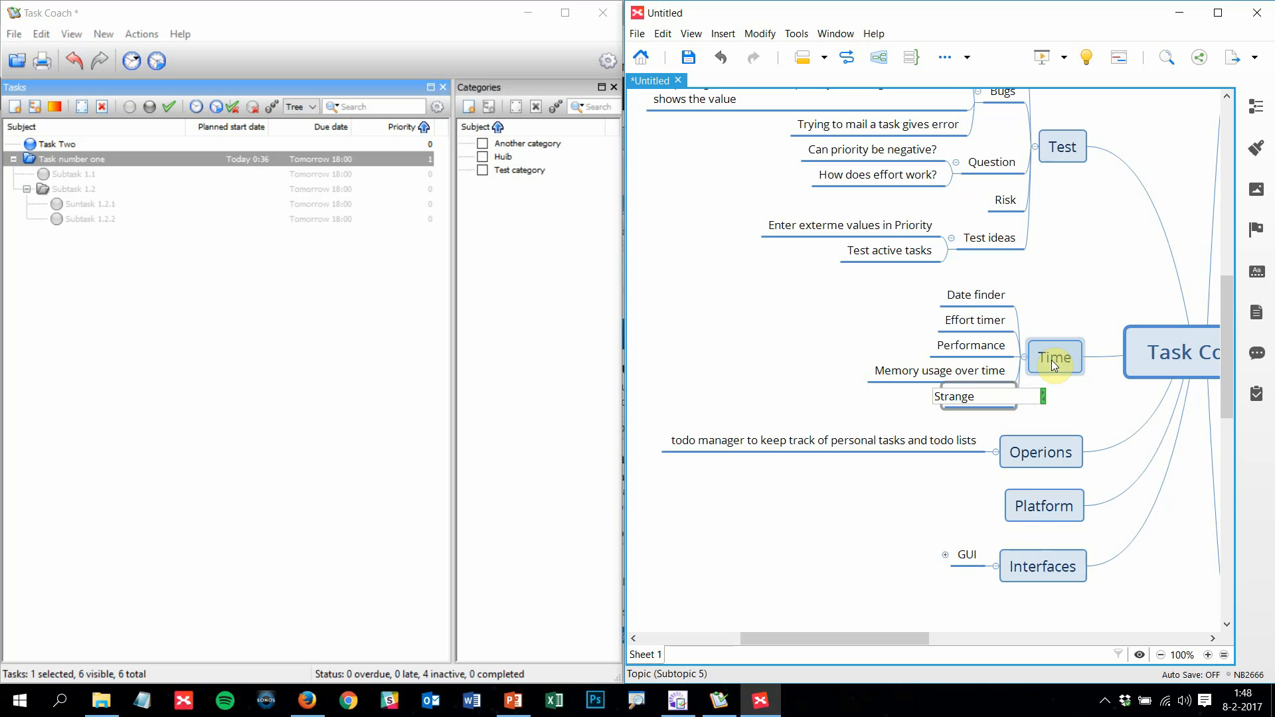
{"action": "type", "text": "date"}
{"action": "key", "text": "Return"}
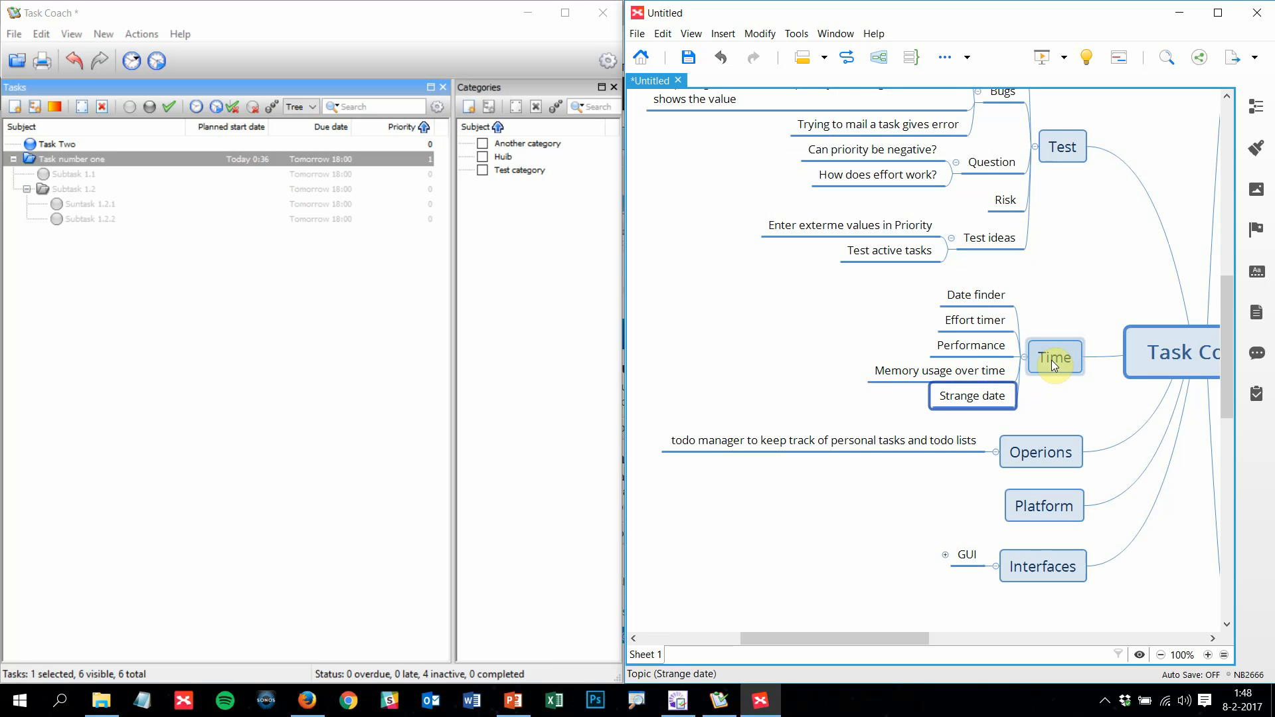
Add the two subtopics "<1900" and ">2050" under Strange date
{"action": "key", "text": "Tab"}
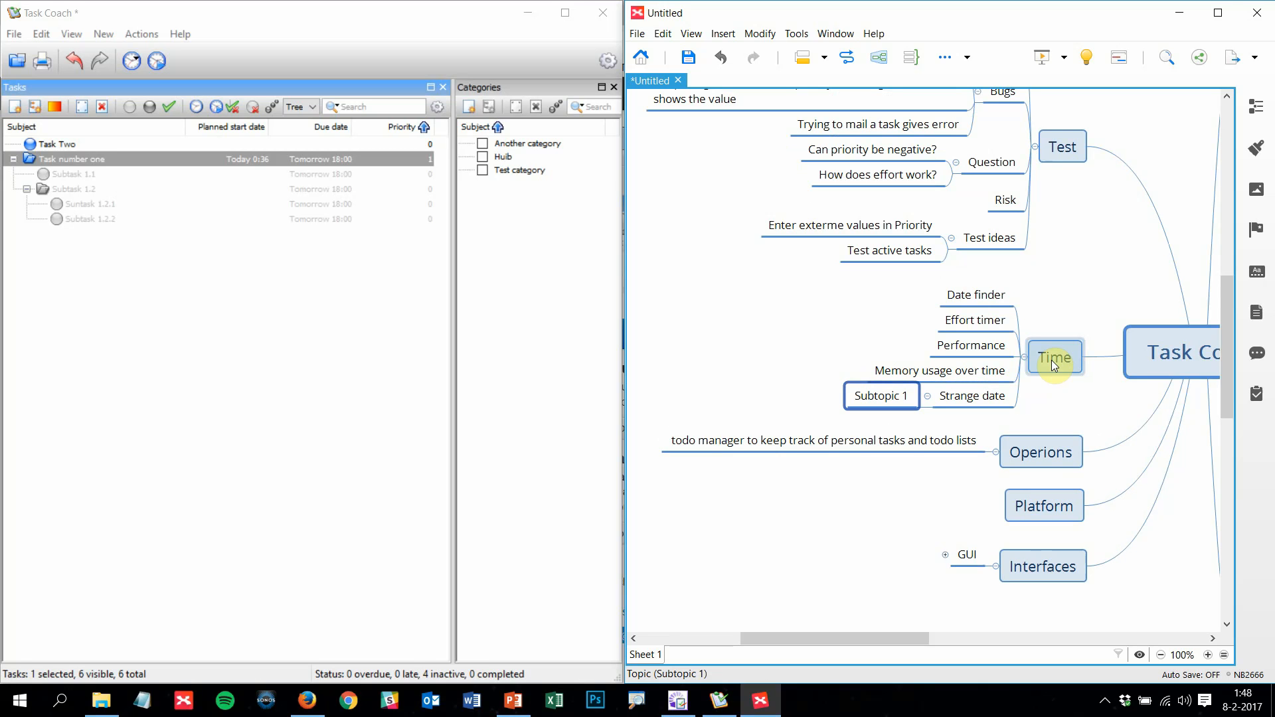
{"action": "type", "text": "<1900"}
{"action": "key", "text": "Return"}
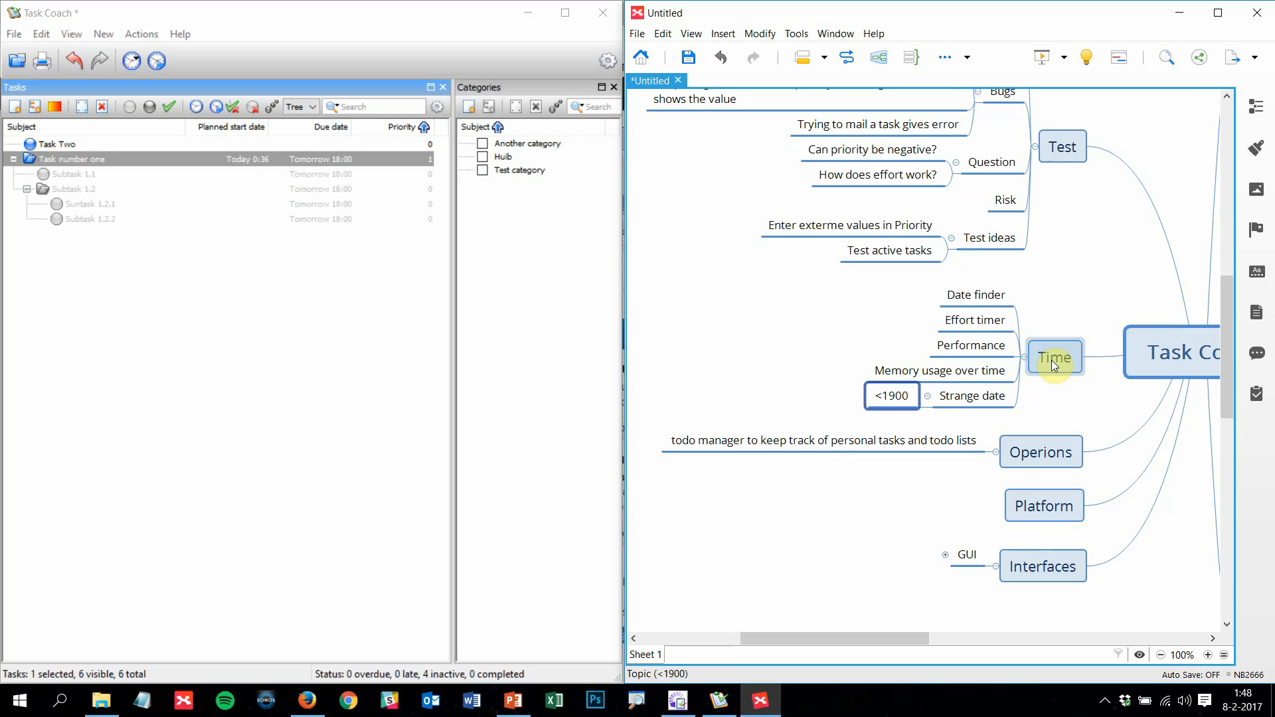
{"action": "key", "text": "Right"}
{"action": "key", "text": "Tab"}
{"action": "type", "text": ">"}
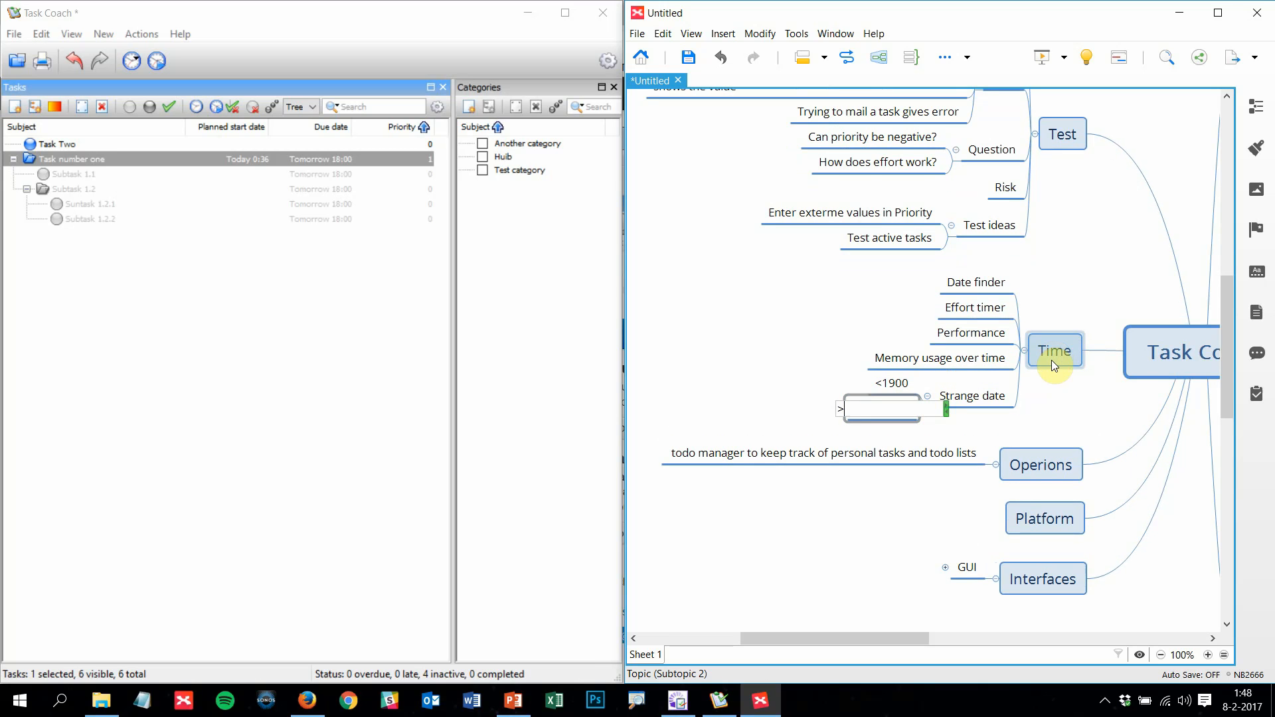
{"action": "type", "text": "2050"}
{"action": "key", "text": "Return"}
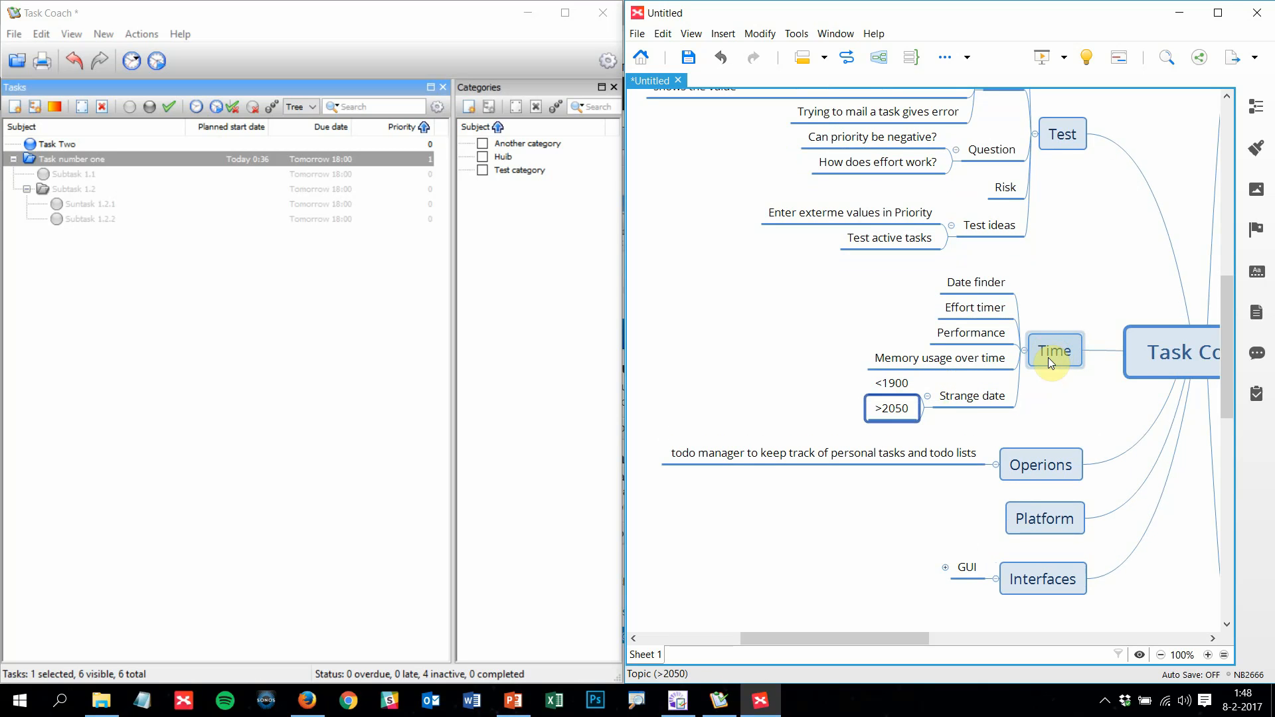
Add the subtopic "Daylight savings" under the Time topic and select the Date finder subtopic
{"action": "key", "text": "Right"}
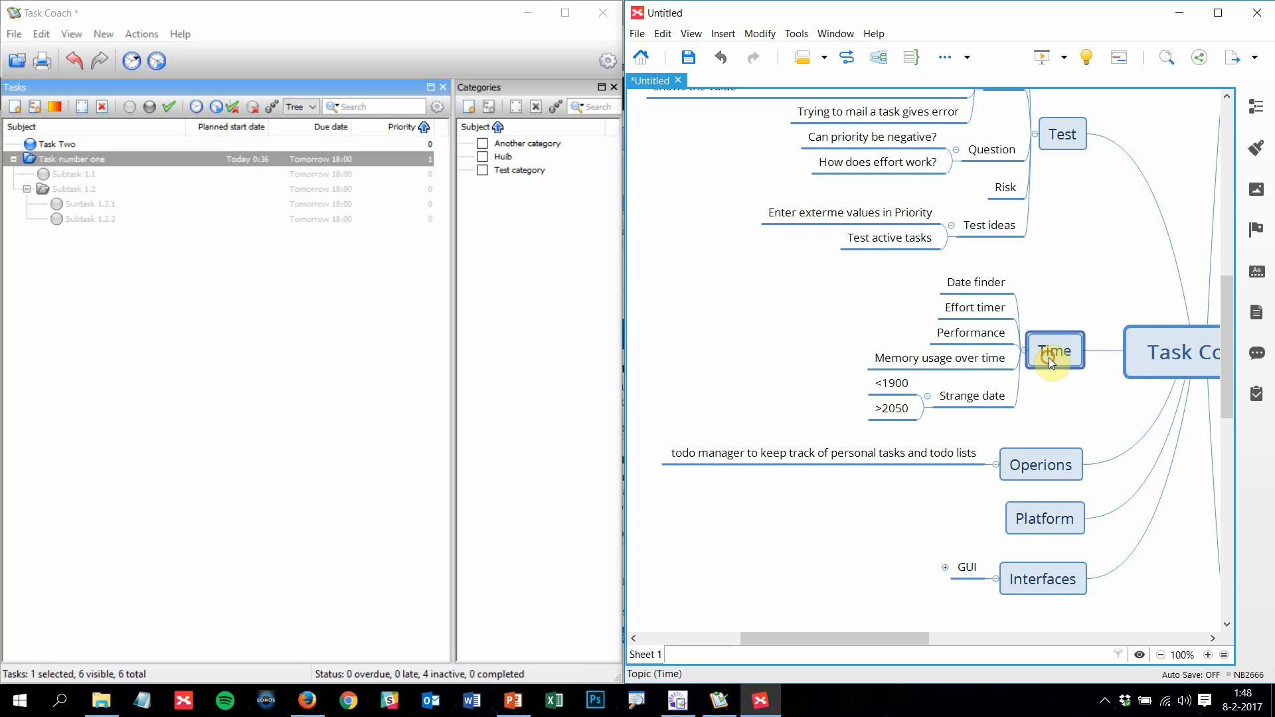
{"action": "key", "text": "Return"}
{"action": "type", "text": "D"}
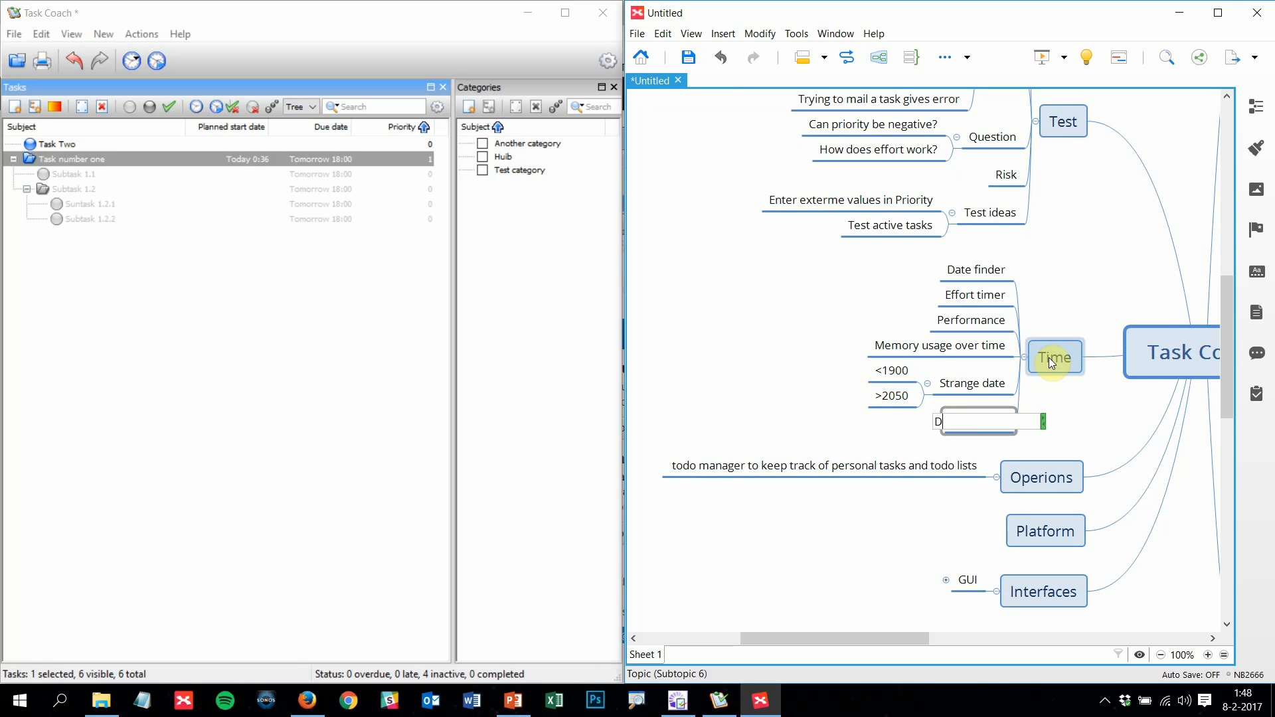
{"action": "type", "text": "aylight savings"}
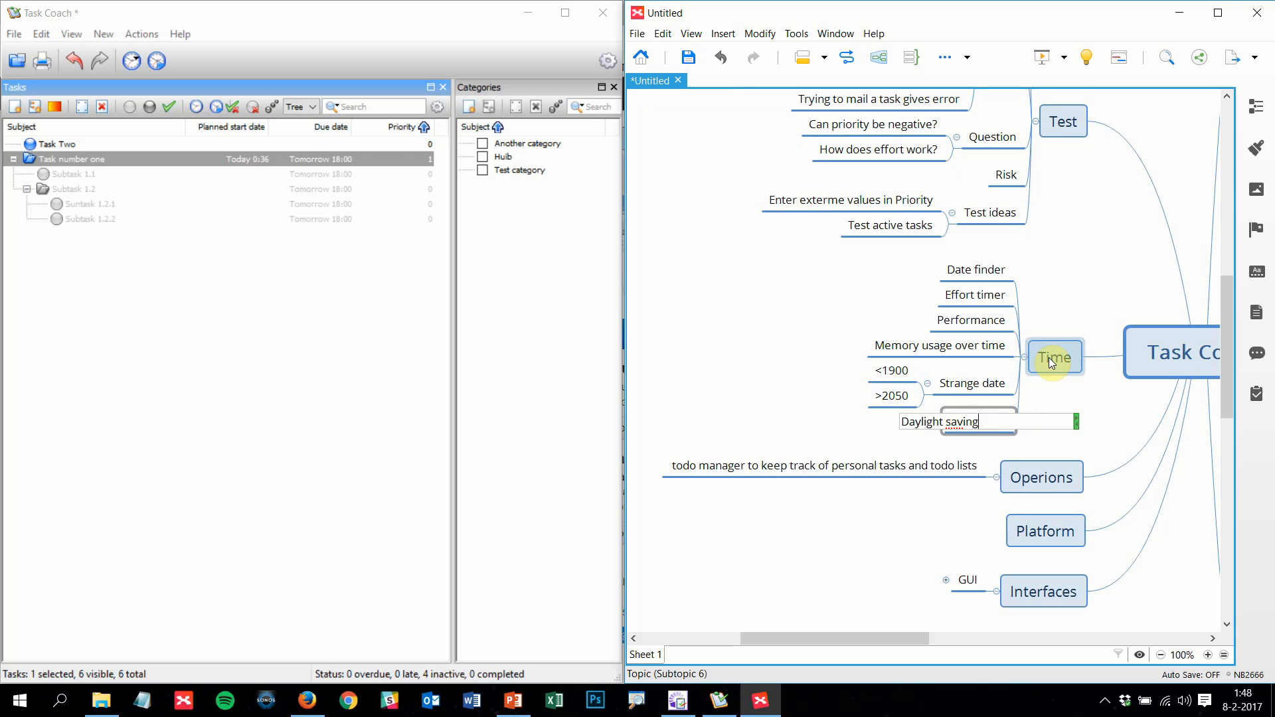
{"action": "key", "text": "Return"}
{"action": "key", "text": "Right"}
{"action": "key", "text": "Left"}
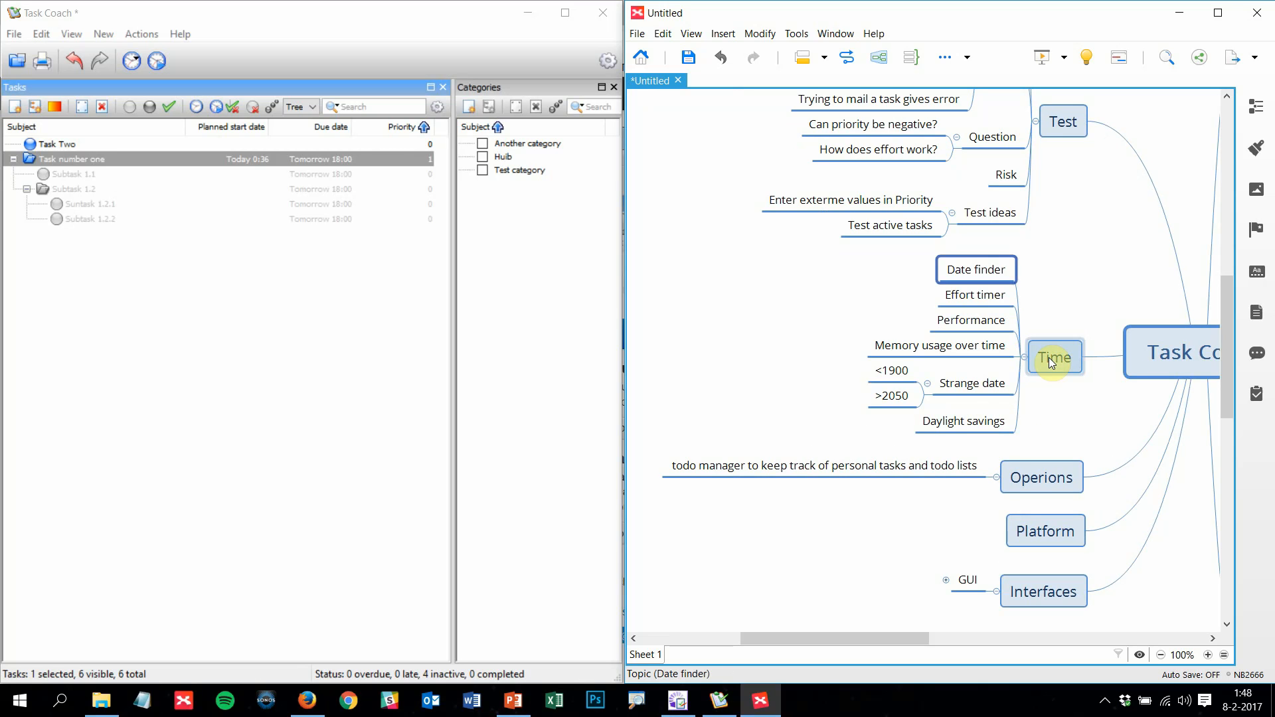
{"action": "key", "text": "Down"}
{"action": "key", "text": "Down"}
{"action": "key", "text": "Down"}
{"action": "key", "text": "Down"}
{"action": "key", "text": "Down"}
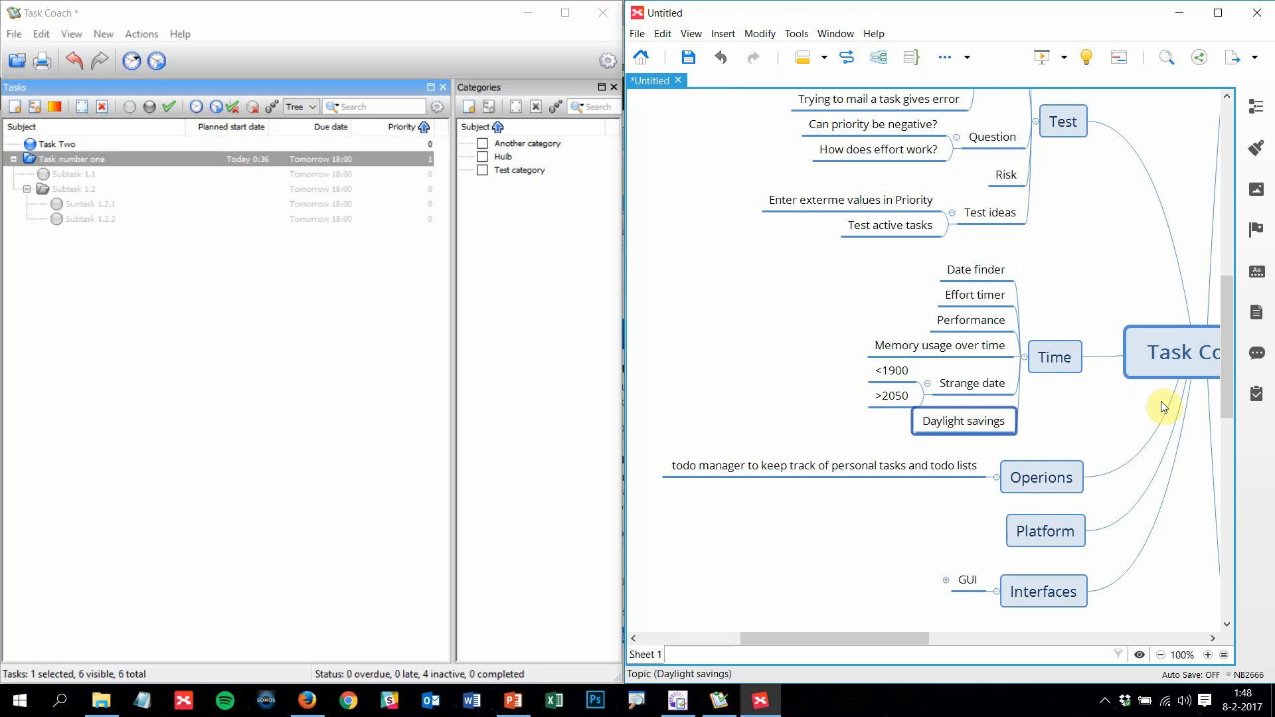
Add the subtopic "Getting things done" under the Operions topic
{"action": "left_click_drag", "start_coordinate": [1230, 361], "coordinate": [1229, 414]}
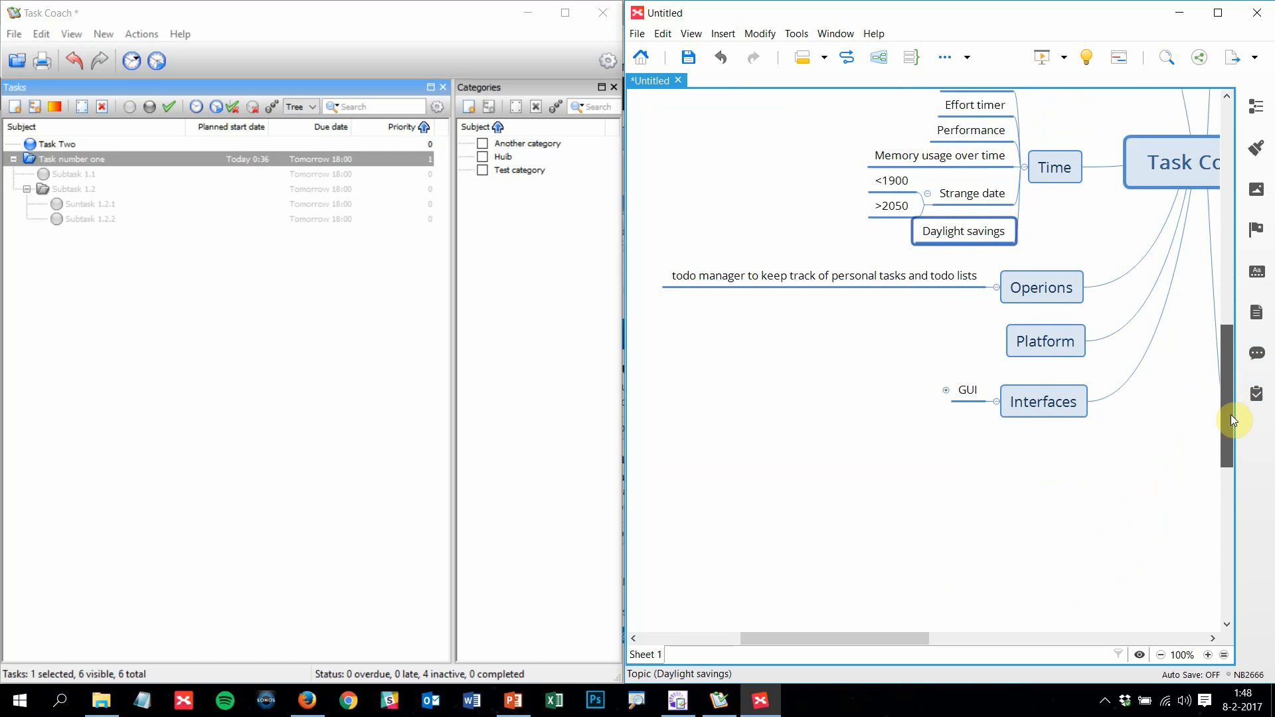
{"action": "left_click", "coordinate": [1053, 267]}
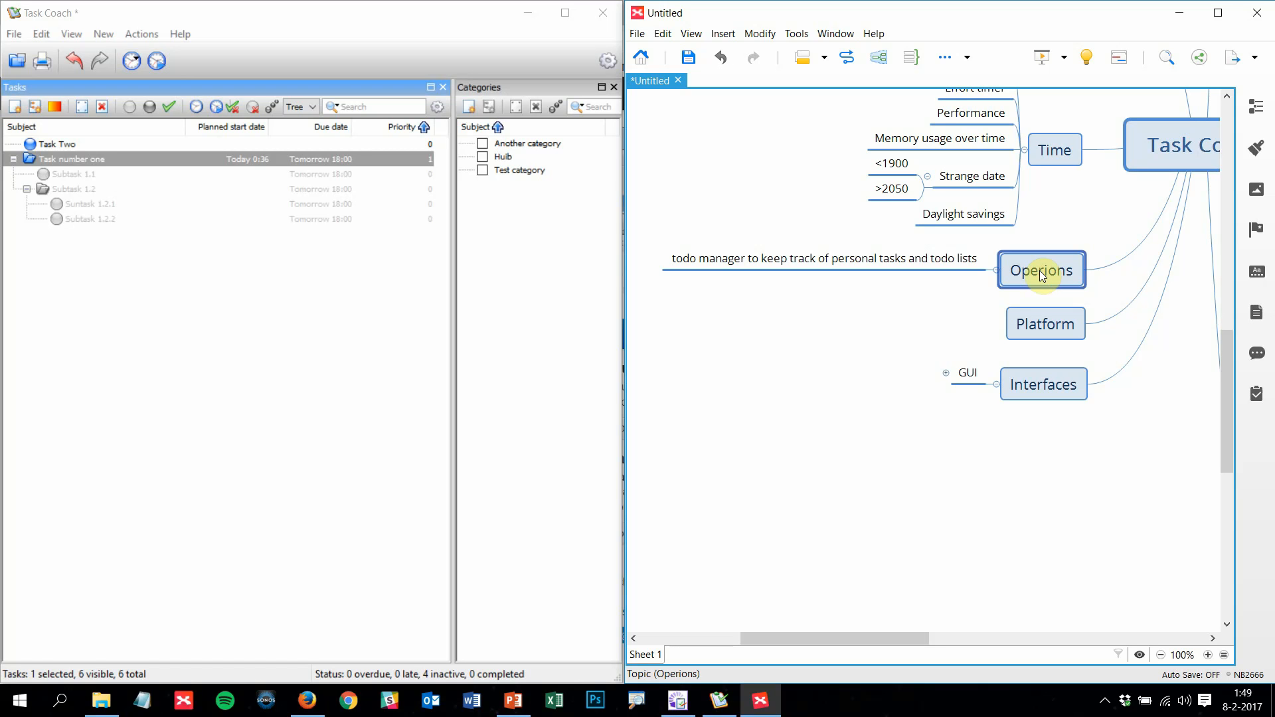
{"action": "key", "text": "Tab"}
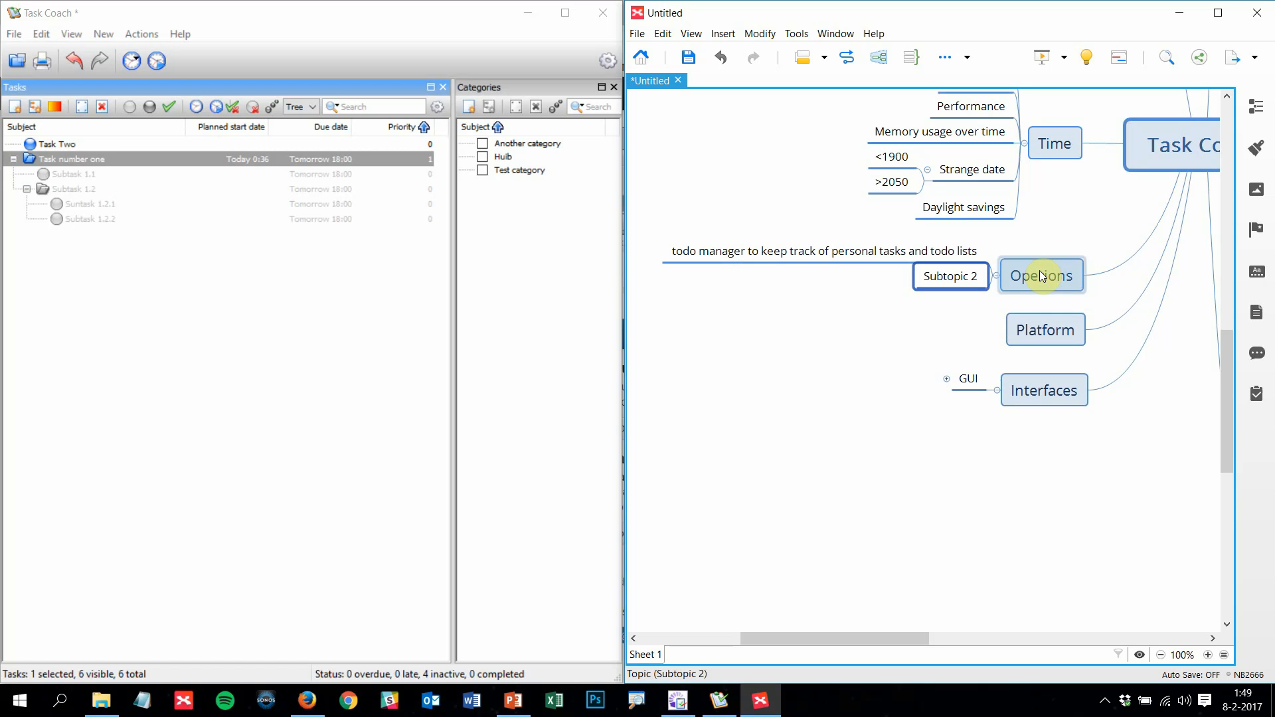
{"action": "type", "text": "GETTI"}
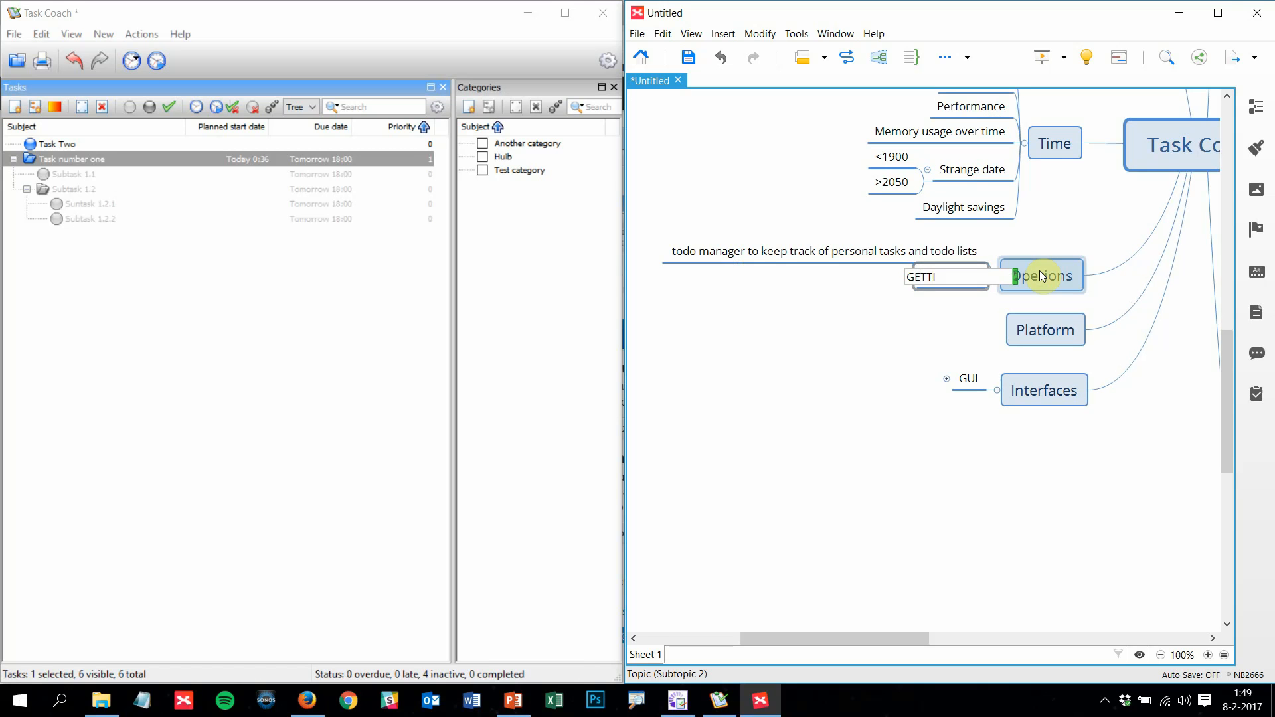
{"action": "key", "text": "BackSpace"}
{"action": "key", "text": "BackSpace"}
{"action": "key", "text": "BackSpace"}
{"action": "key", "text": "BackSpace"}
{"action": "type", "text": "etting thing"}
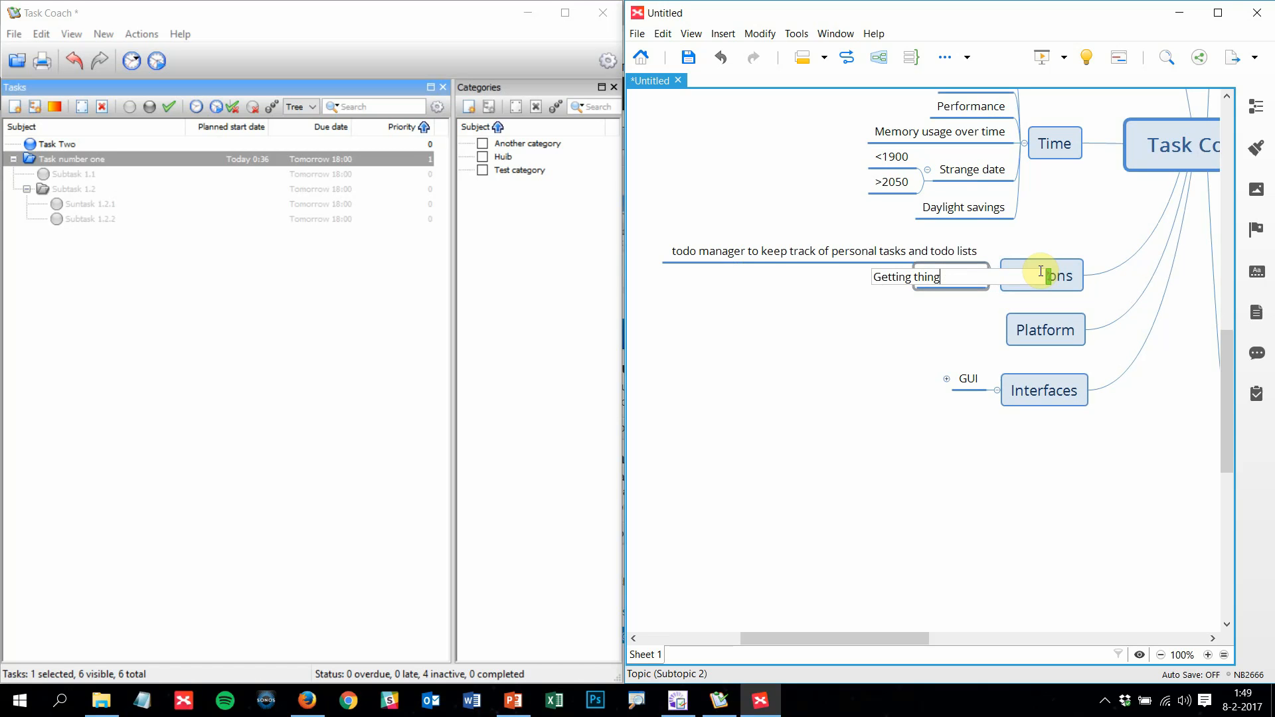
{"action": "type", "text": "s done"}
{"action": "key", "text": "Return"}
Add the two subtopics "Priorities" and "Motivation" under Getting things done
{"action": "key", "text": "Tab"}
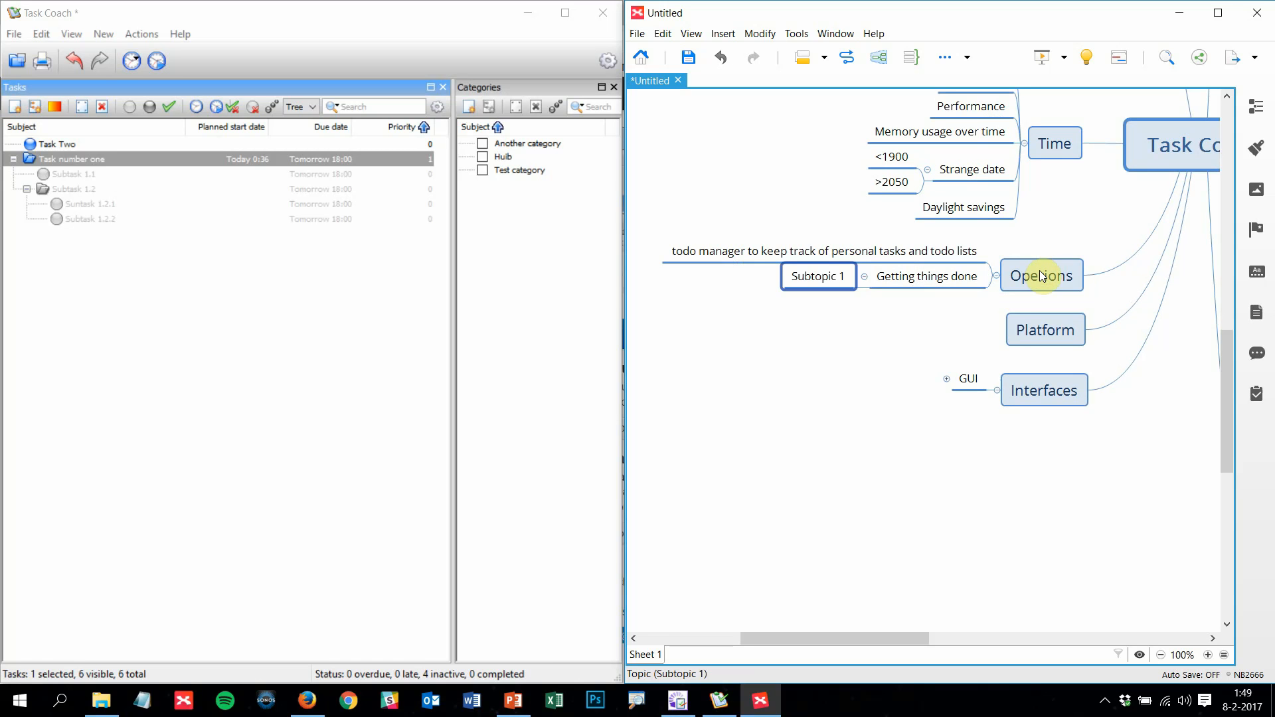
{"action": "type", "text": "Prioriti"}
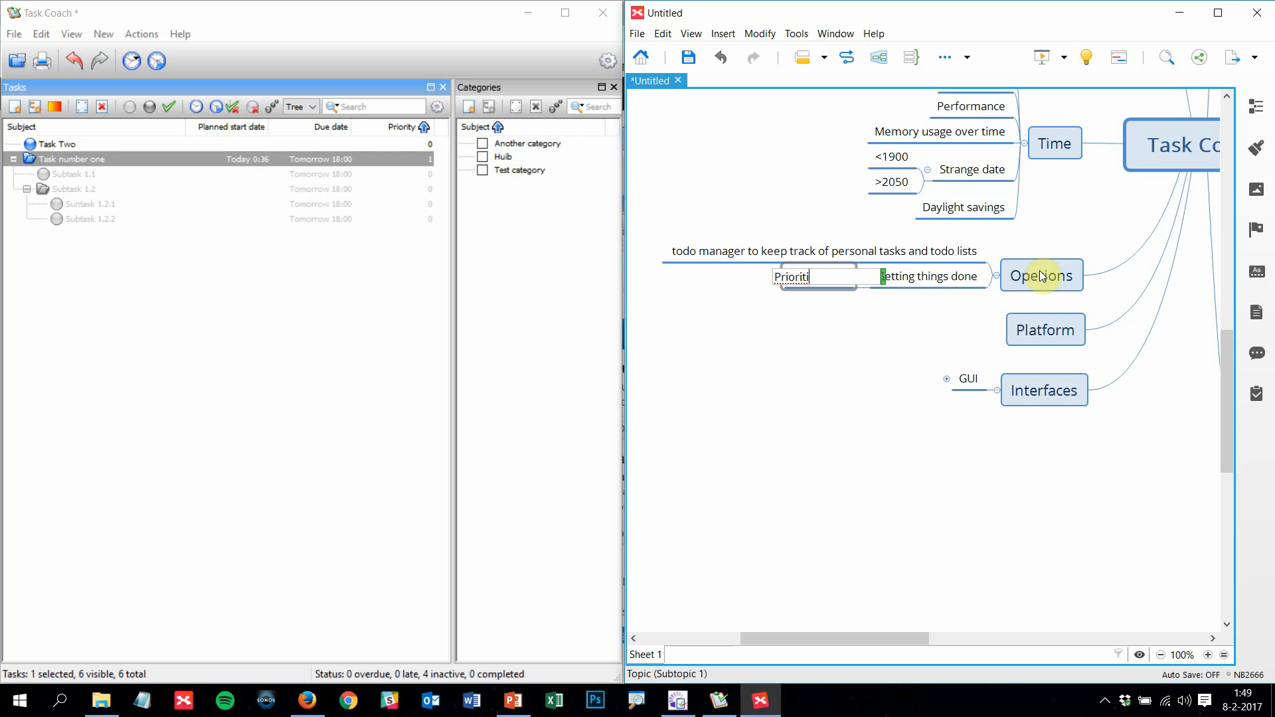
{"action": "type", "text": "es"}
{"action": "key", "text": "Return"}
{"action": "key", "text": "Return"}
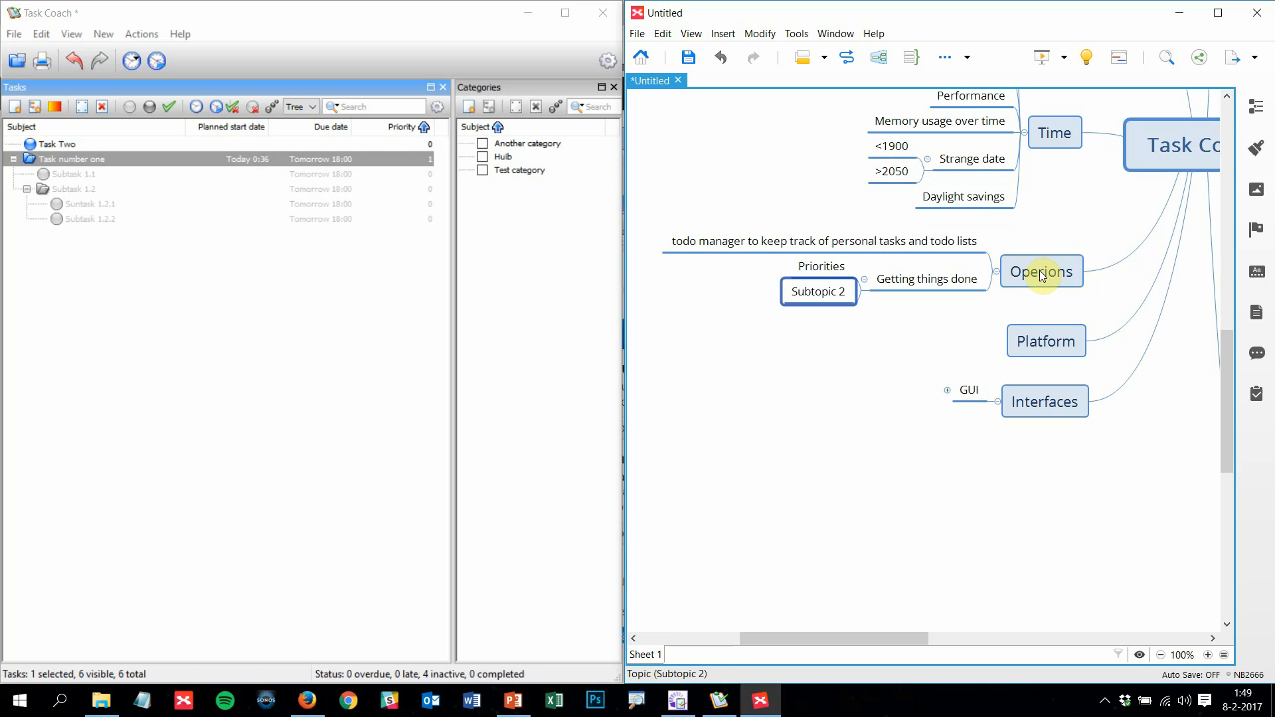
{"action": "type", "text": "Mot"}
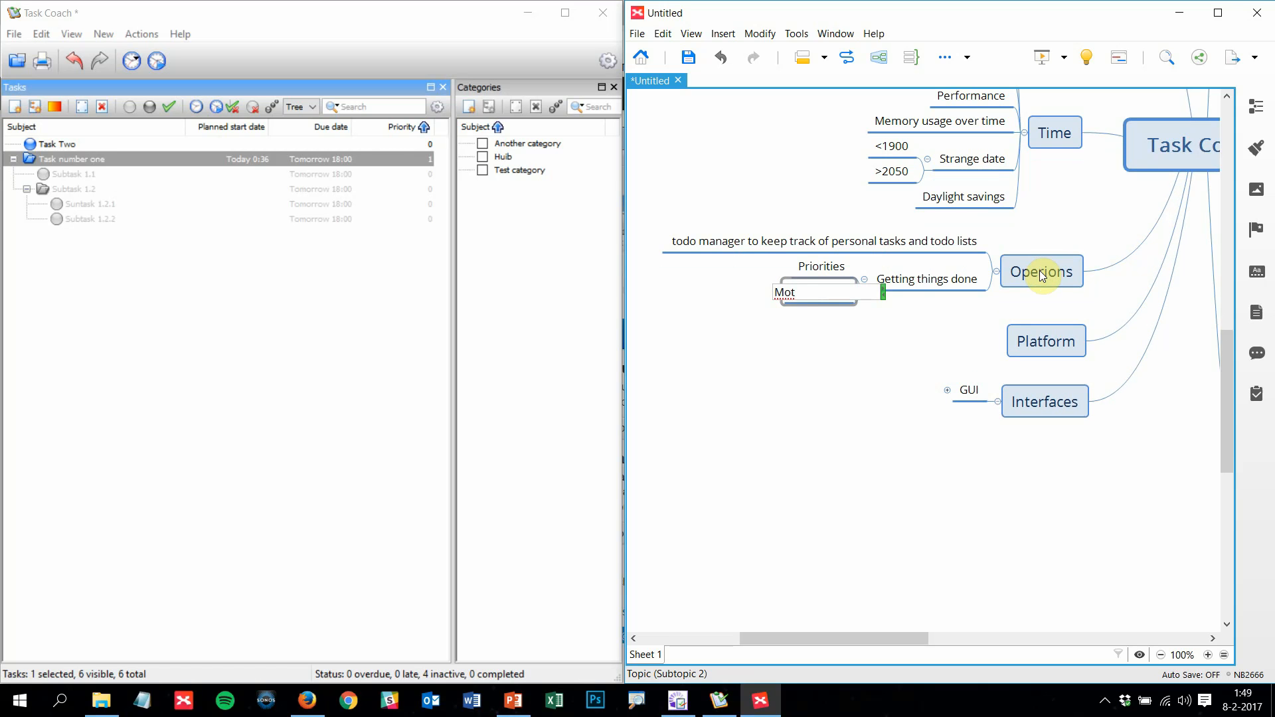
{"action": "type", "text": "ivation"}
{"action": "key", "text": "Return"}
Add the subtopic "Team planning" under the Operions topic
{"action": "left_click", "coordinate": [1040, 272]}
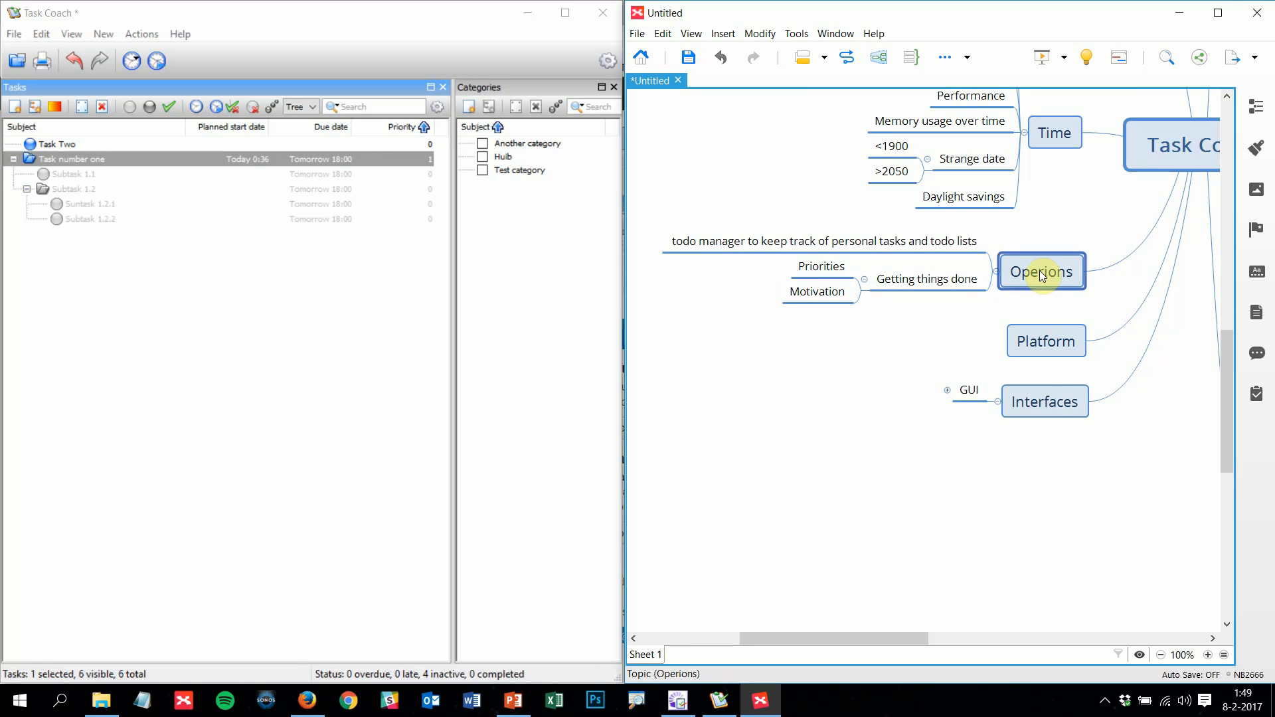
{"action": "key", "text": "Tab"}
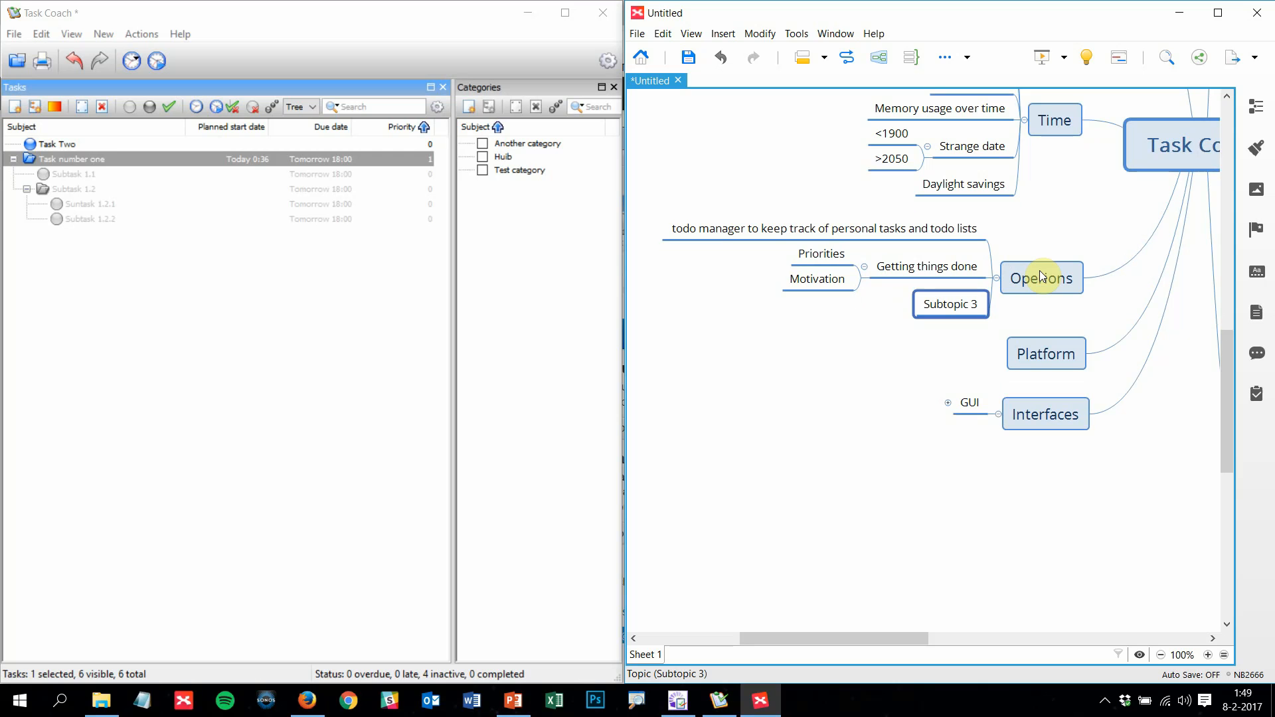
{"action": "type", "text": "Team p"}
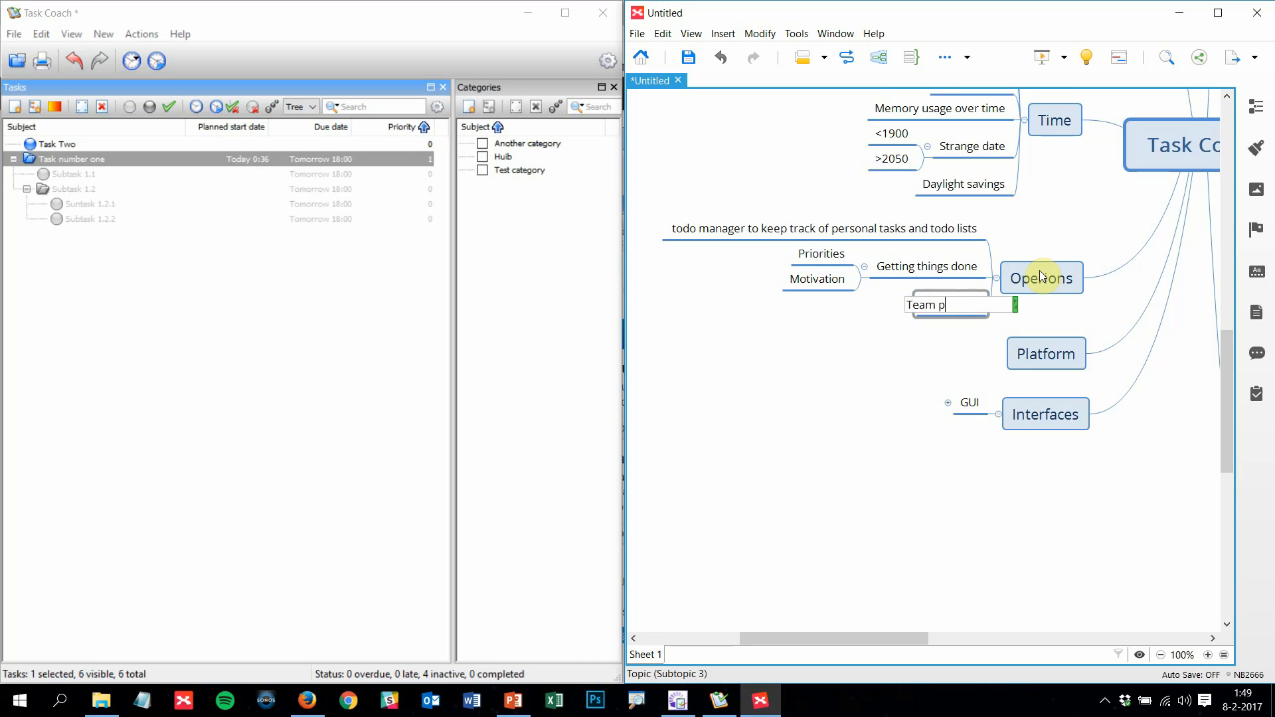
{"action": "type", "text": "lanning"}
{"action": "key", "text": "Return"}
Add the subtopic "Have insight in tasks on multiple devices" under Operions, following Team planning
{"action": "key", "text": "Return"}
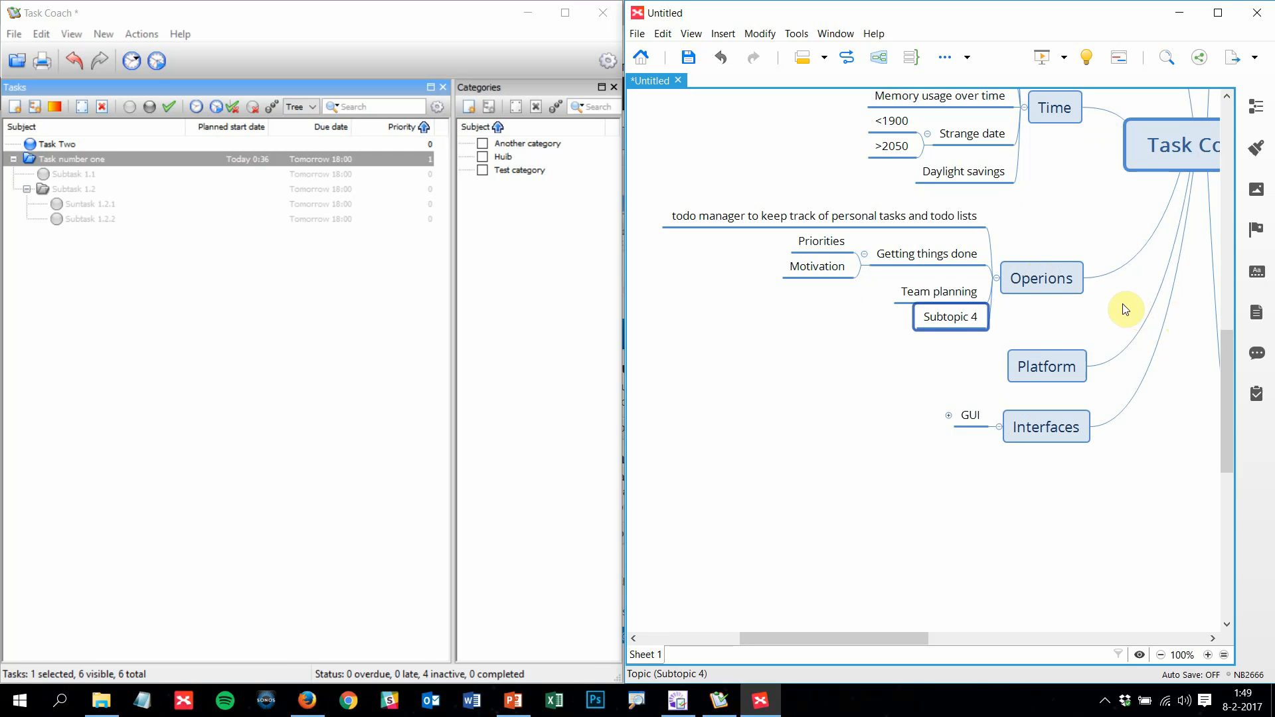
{"action": "double_click", "coordinate": [962, 320]}
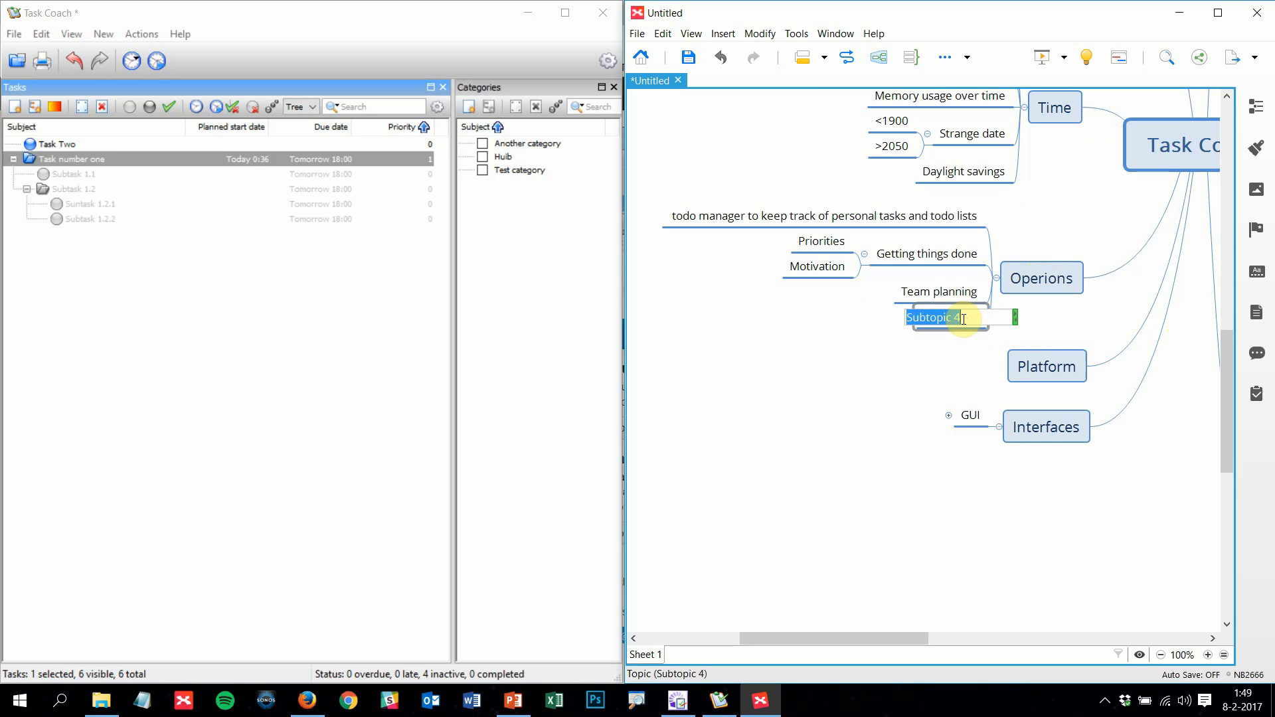
{"action": "type", "text": "Have insight"}
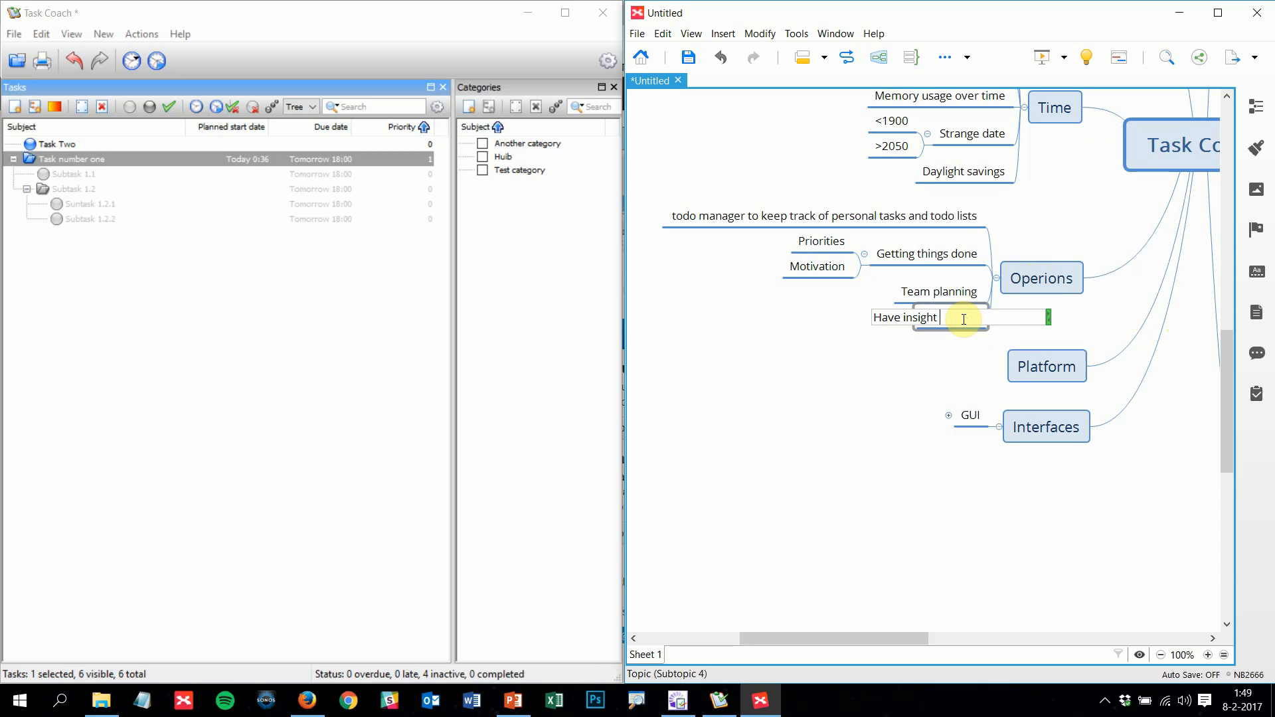
{"action": "type", "text": " in taks on"}
{"action": "key", "text": "BackSpace"}
{"action": "key", "text": "BackSpace"}
{"action": "key", "text": "BackSpace"}
{"action": "key", "text": "BackSpace"}
{"action": "key", "text": "BackSpace"}
{"action": "type", "text": "sks on mul"}
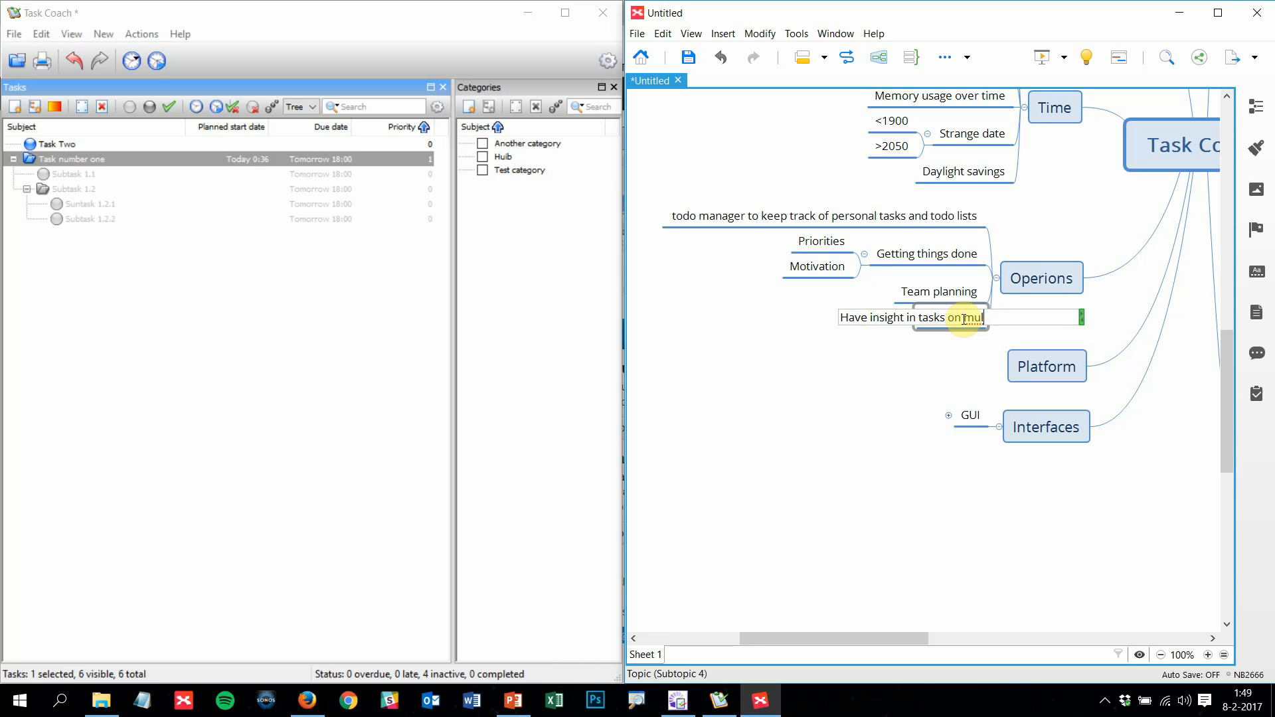
{"action": "type", "text": "tiple devices"}
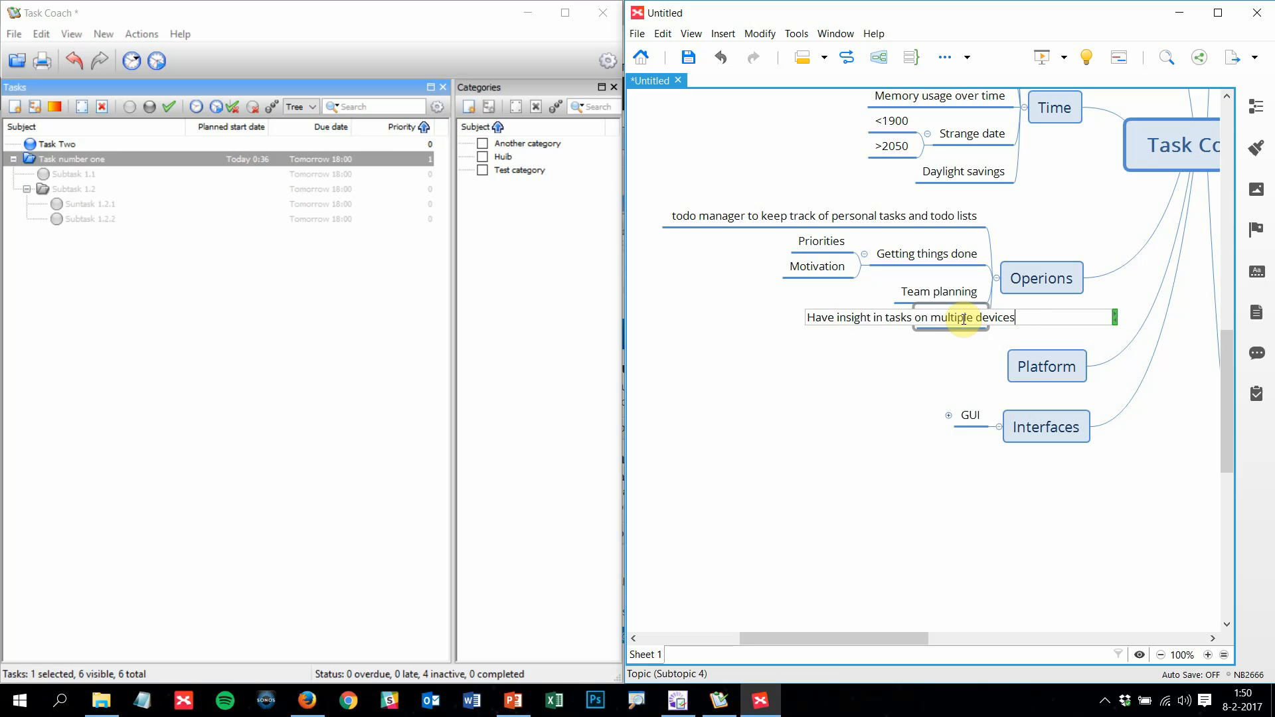
{"action": "key", "text": "Return"}
Copy the supported platforms list from the Task Coach website in Firefox and paste it as a subtopic of Platform in XMind
{"action": "left_click", "coordinate": [1047, 373]}
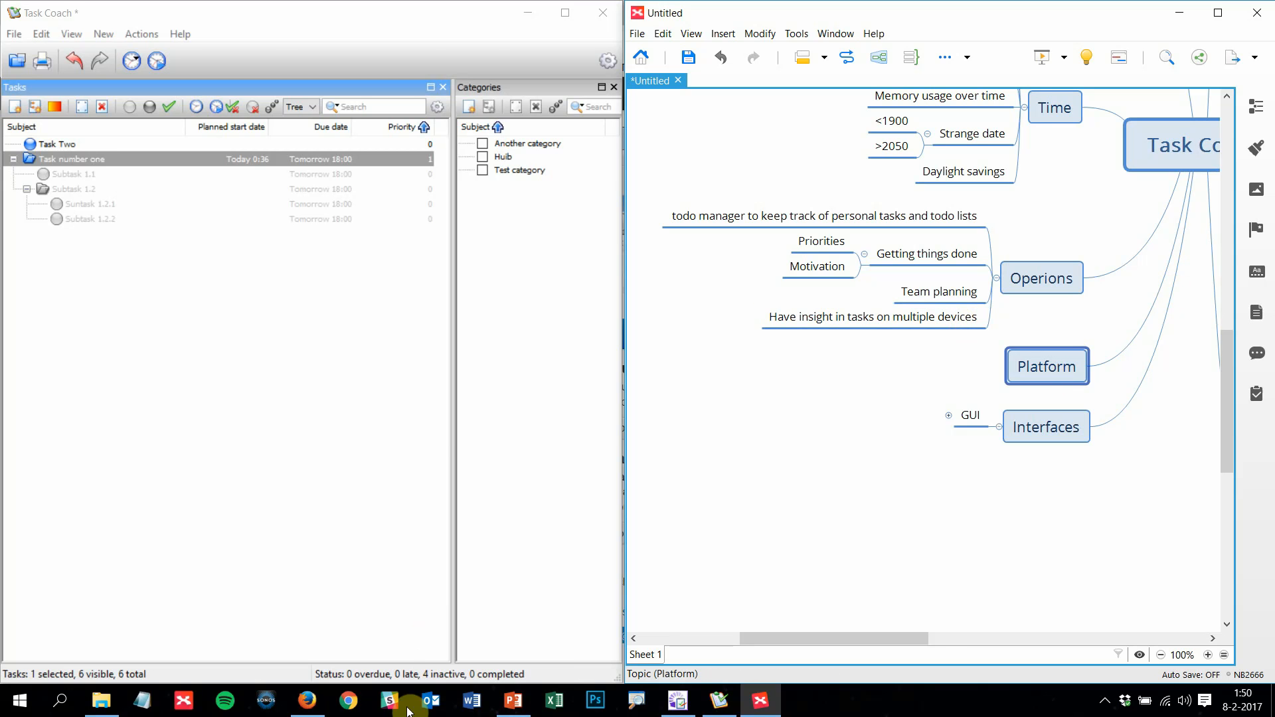
{"action": "left_click", "coordinate": [313, 698]}
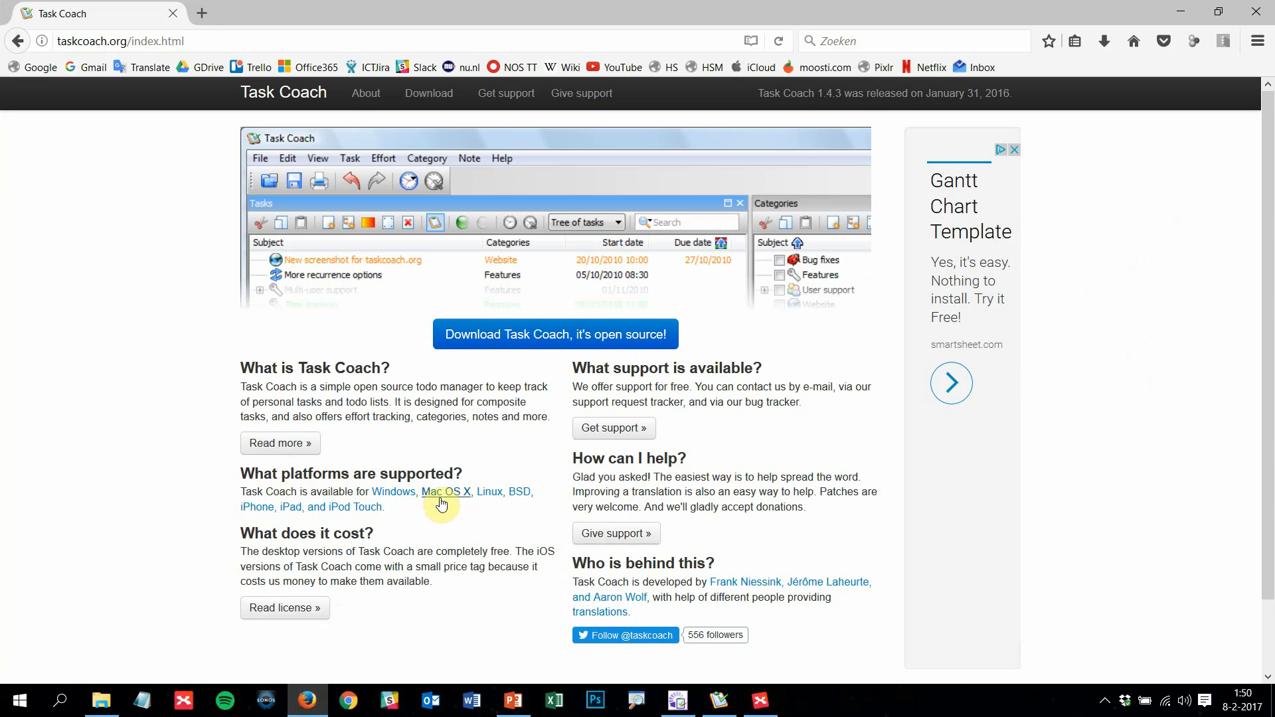
{"action": "left_click_drag", "start_coordinate": [399, 510], "coordinate": [372, 492]}
{"action": "key", "text": "ctrl+c"}
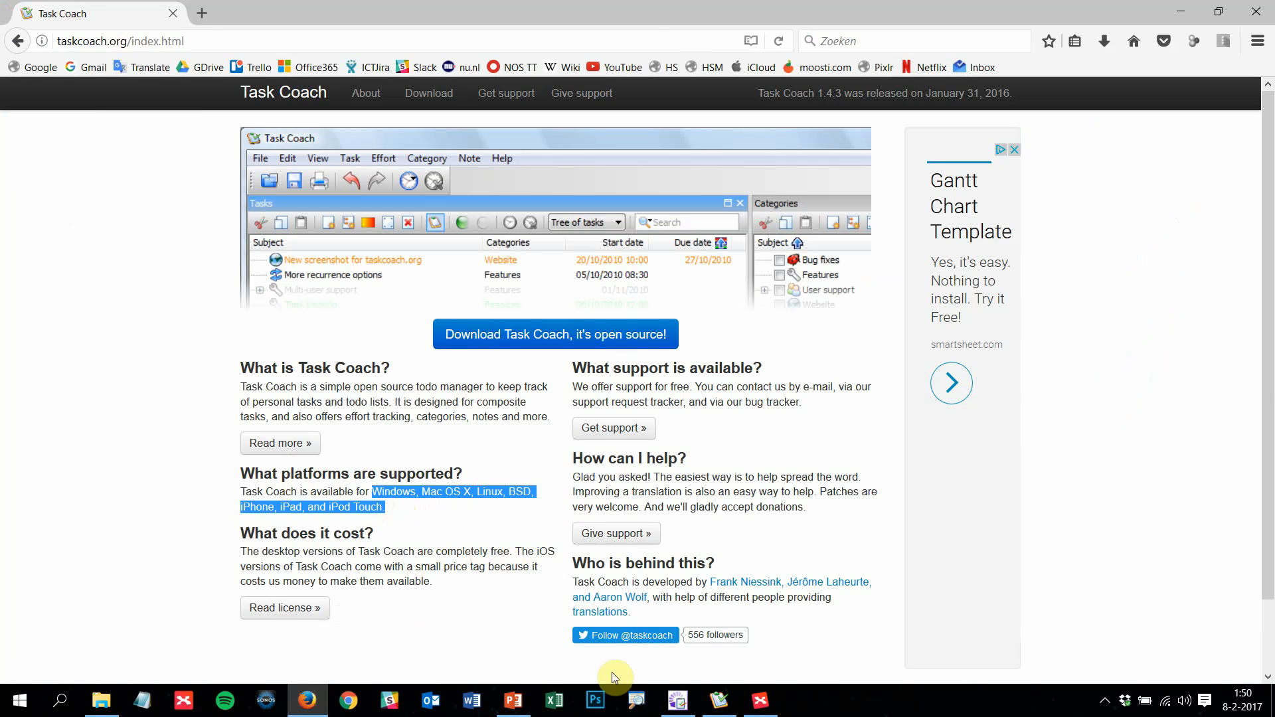
{"action": "left_click", "coordinate": [761, 700]}
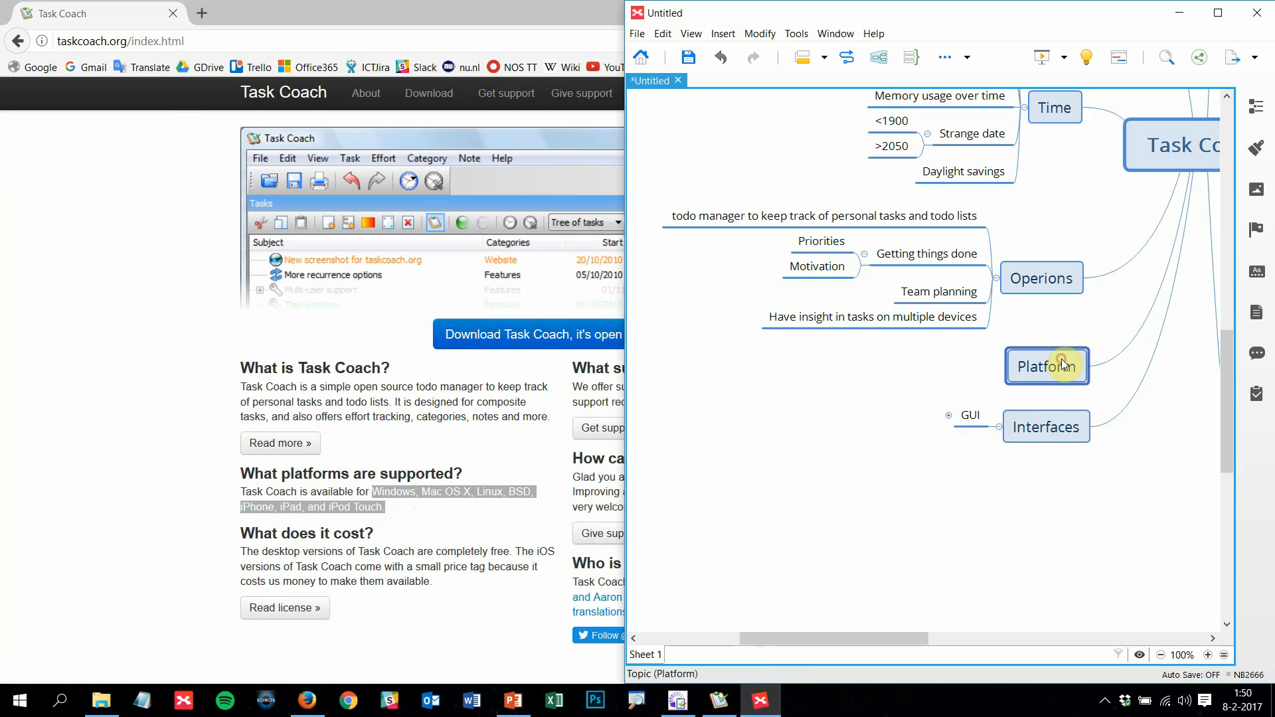
{"action": "key", "text": "ctrl+v"}
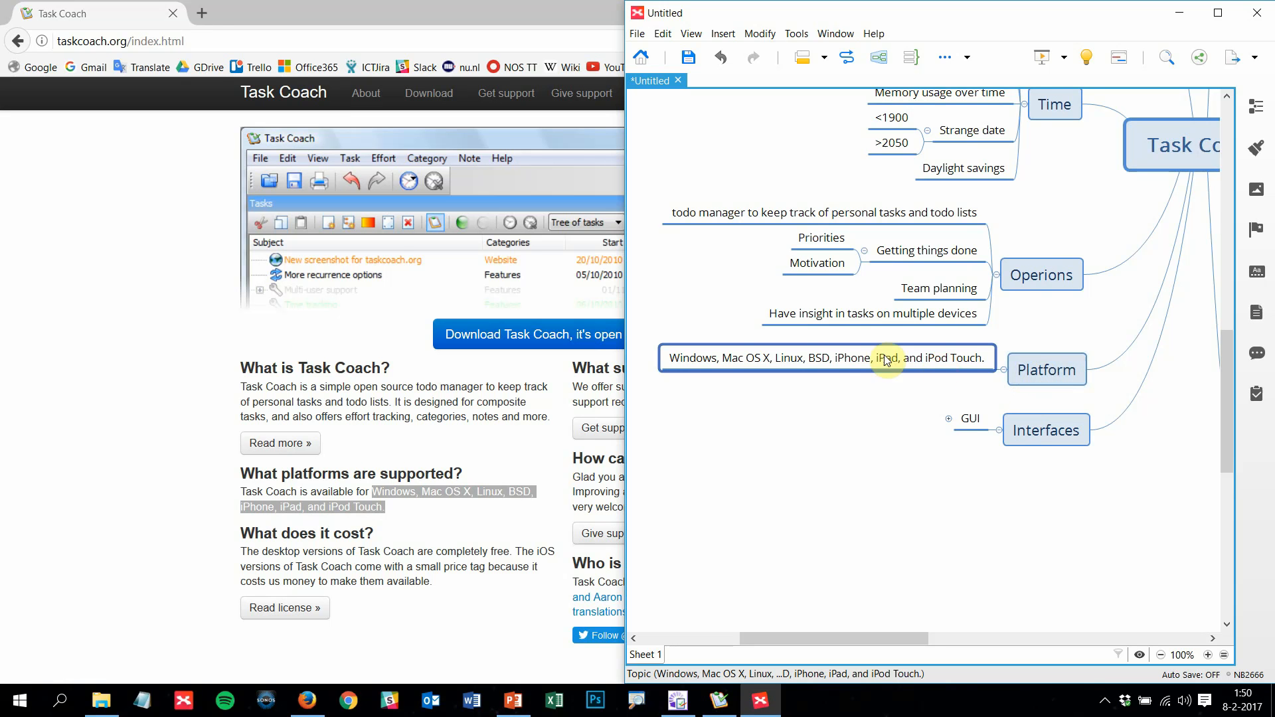
Add the three subtopics "Mac OS", "Linux" and "BSD" under the Platform topic
{"action": "left_click", "coordinate": [1041, 366]}
{"action": "key", "text": "Tab"}
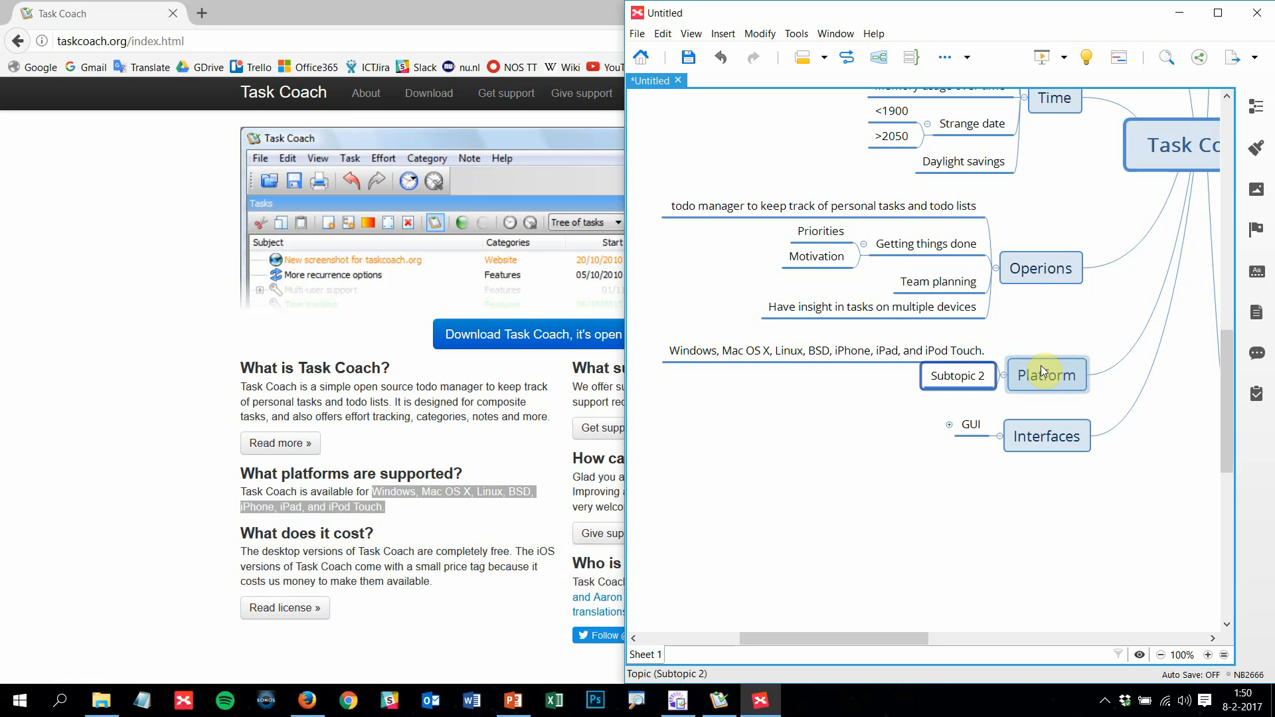
{"action": "type", "text": "Mac OS"}
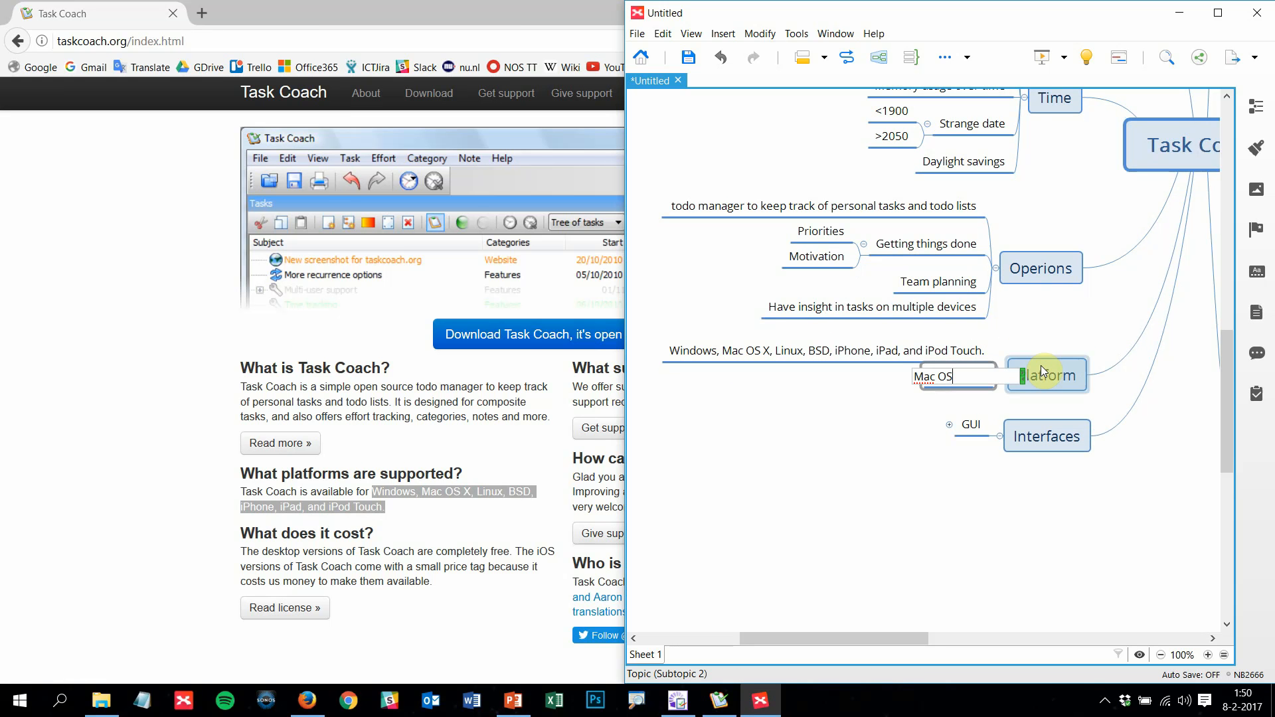
{"action": "key", "text": "Return"}
{"action": "key", "text": "Return"}
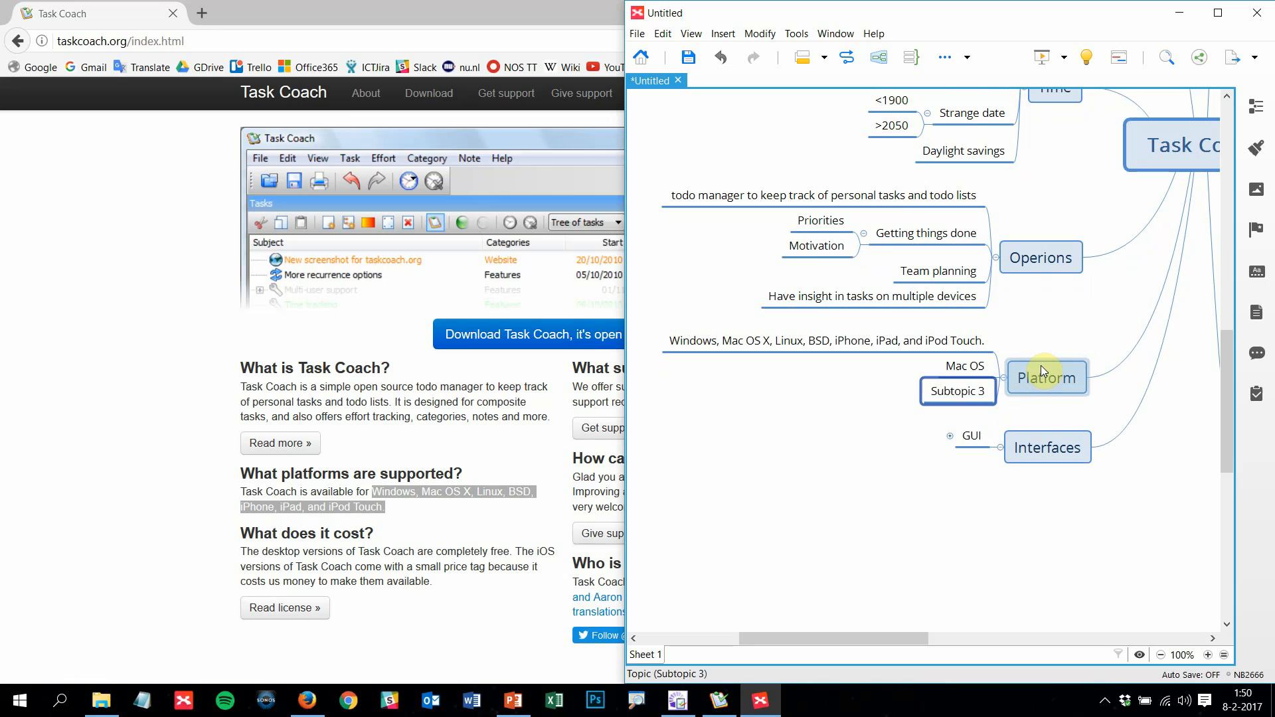
{"action": "type", "text": "Linux"}
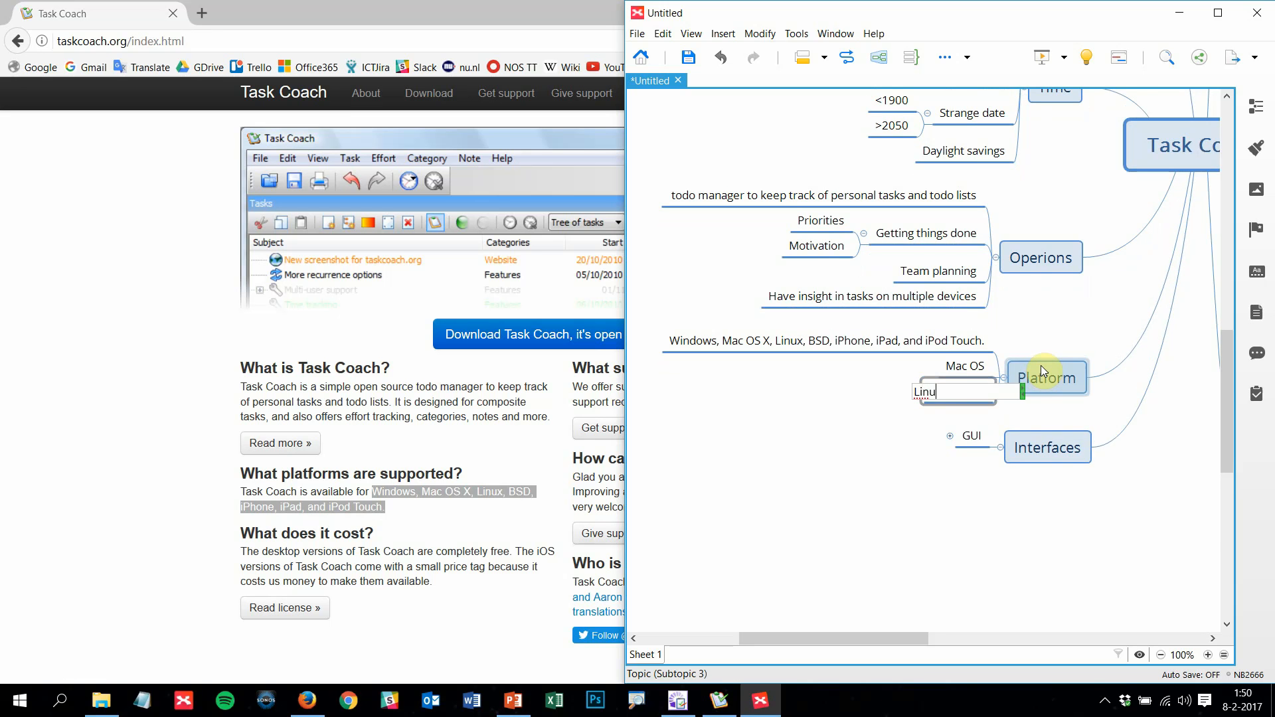
{"action": "key", "text": "Return"}
{"action": "key", "text": "Return"}
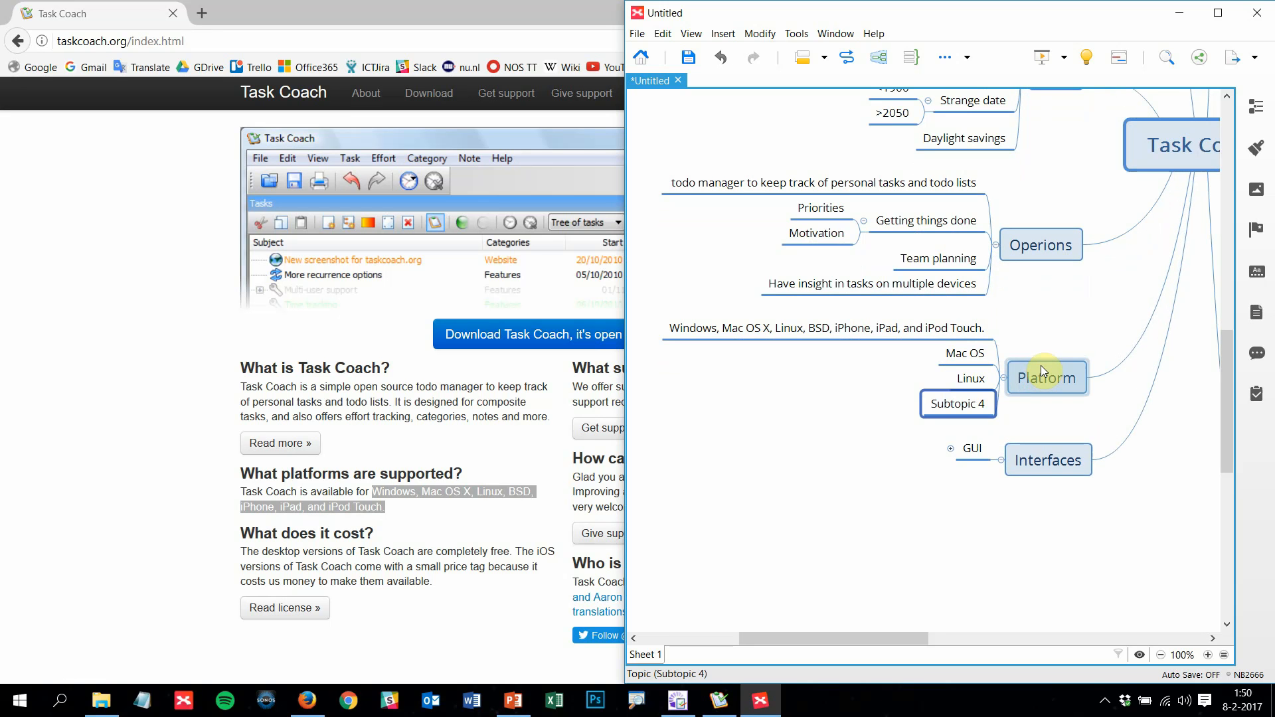
{"action": "type", "text": "BSD"}
{"action": "key", "text": "Return"}
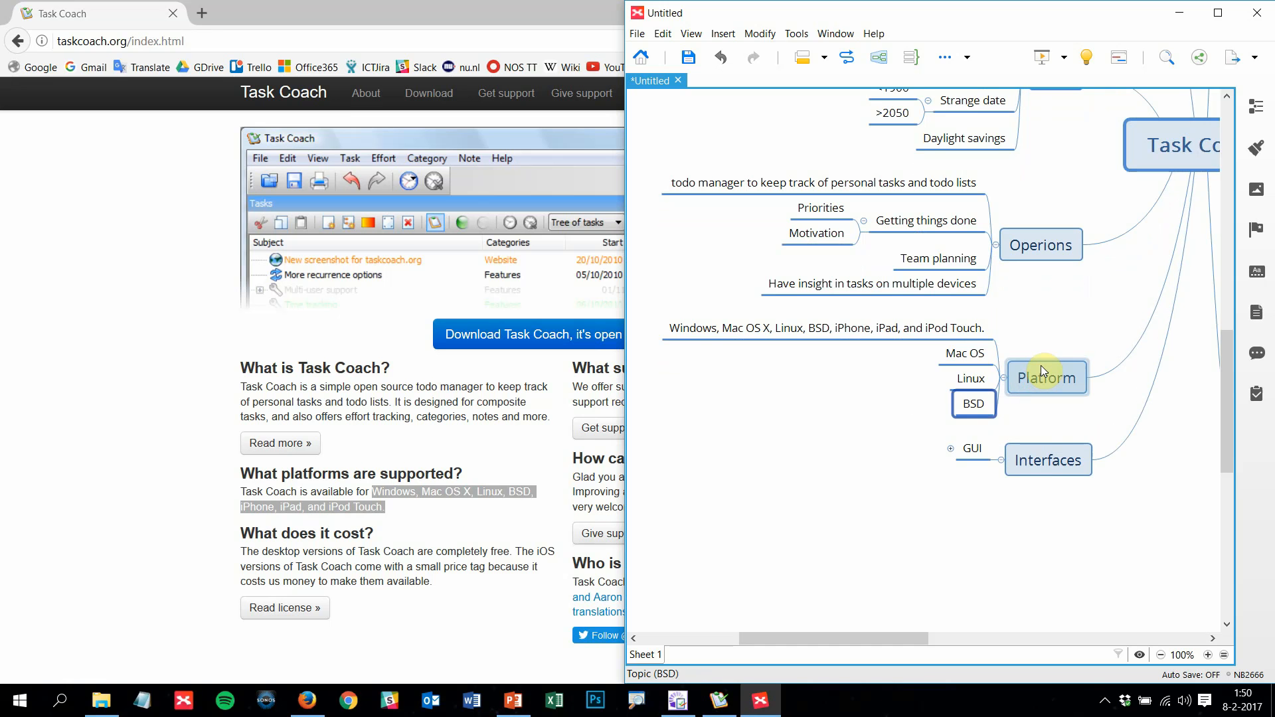
Add the three subtopics "iPhone", "iPad" and "iPod Touch" under Platform, following BSD
{"action": "key", "text": "Return"}
{"action": "type", "text": "iPhone"}
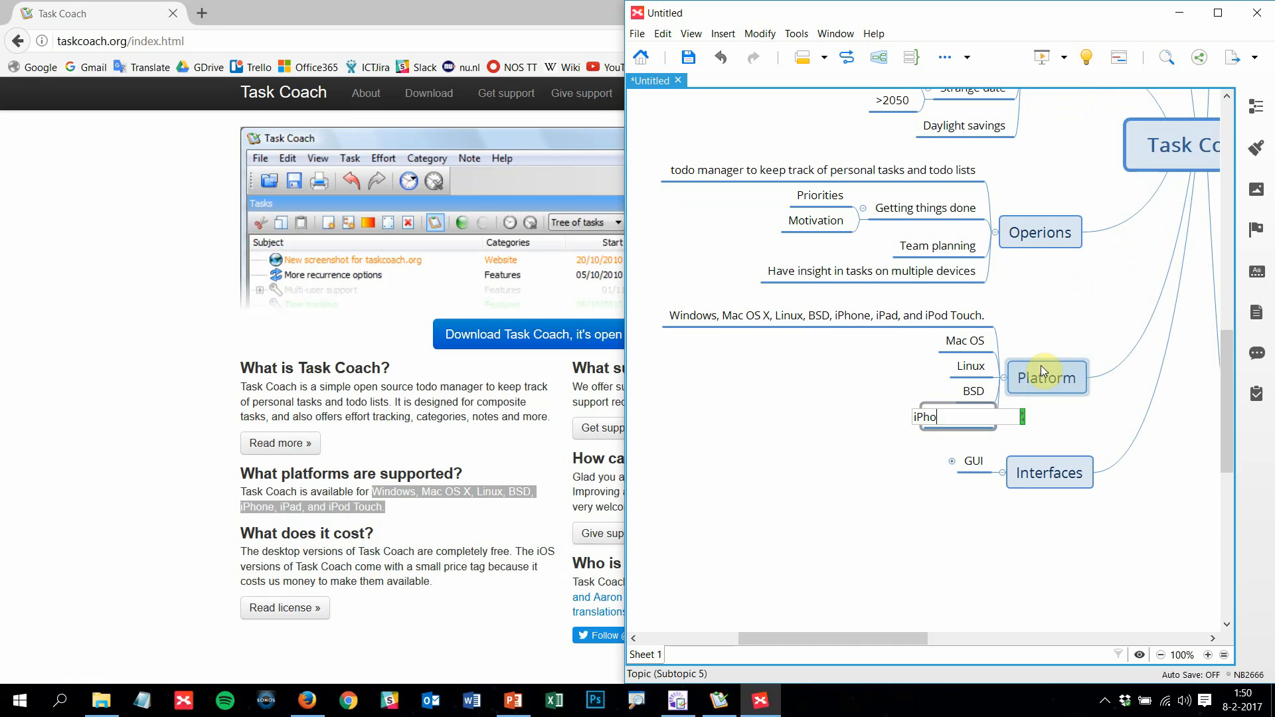
{"action": "key", "text": "Return"}
{"action": "key", "text": "Return"}
{"action": "type", "text": "iPad"}
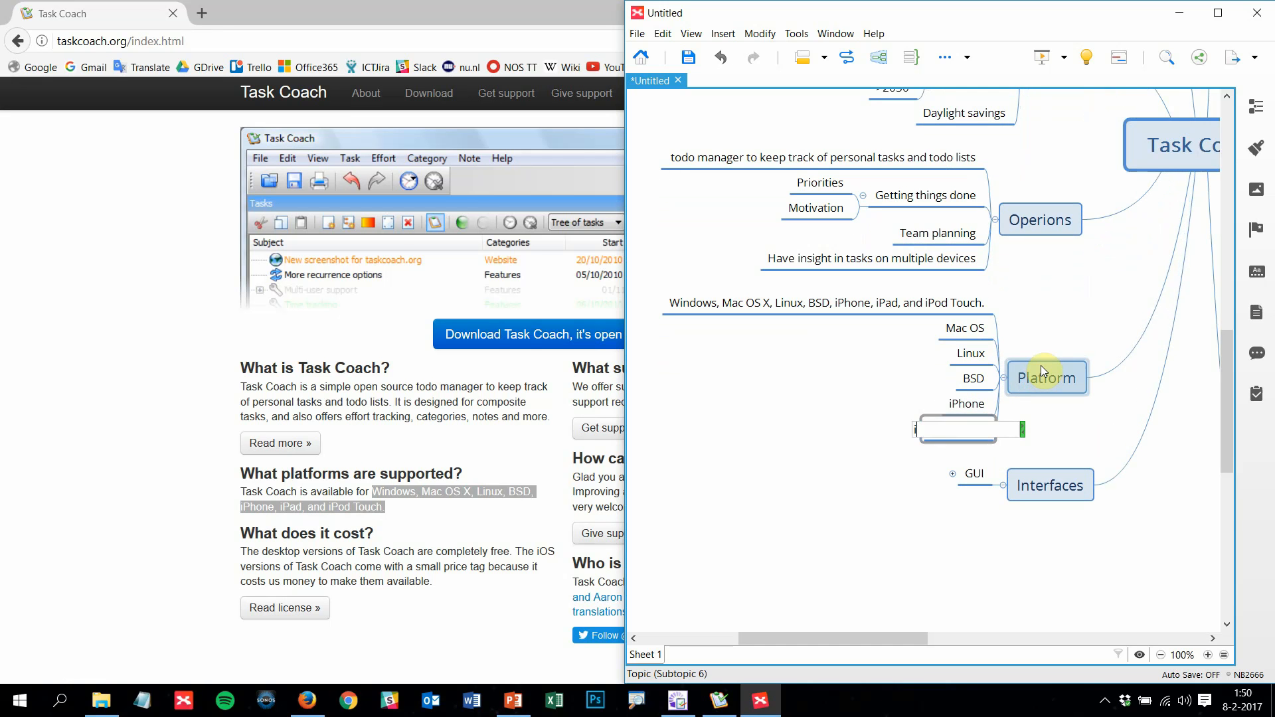
{"action": "key", "text": "Return"}
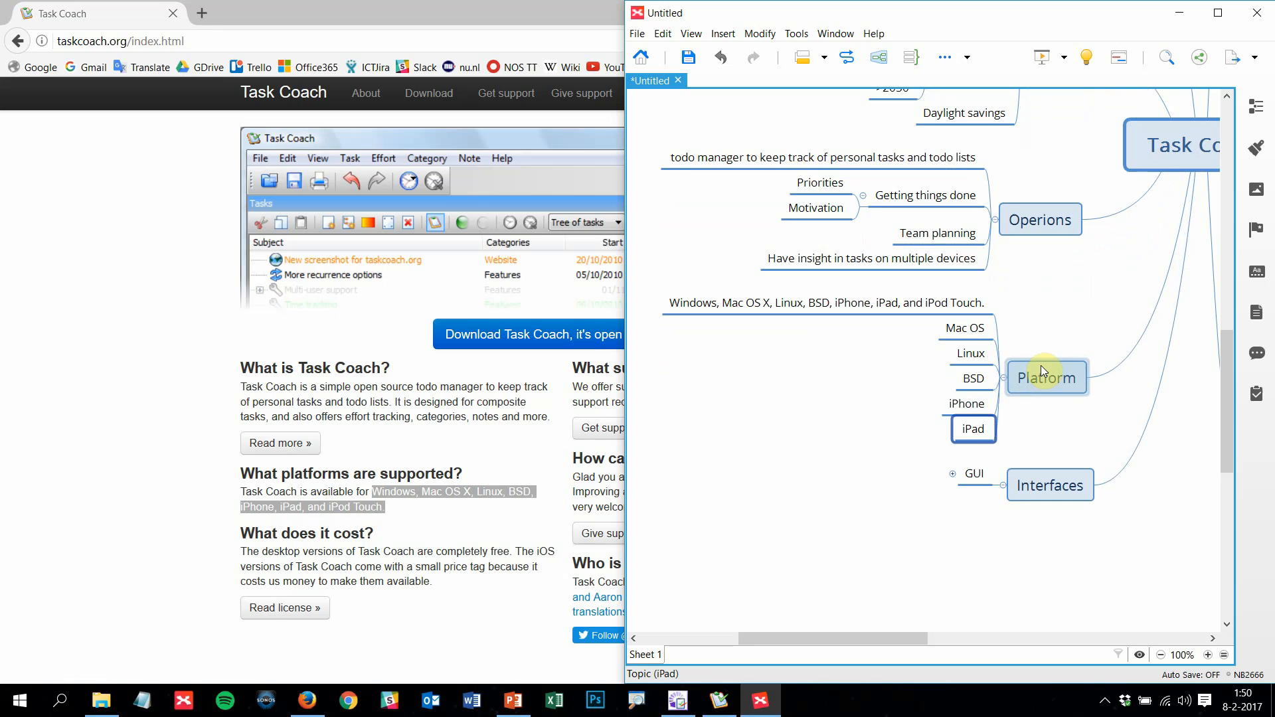
{"action": "key", "text": "Return"}
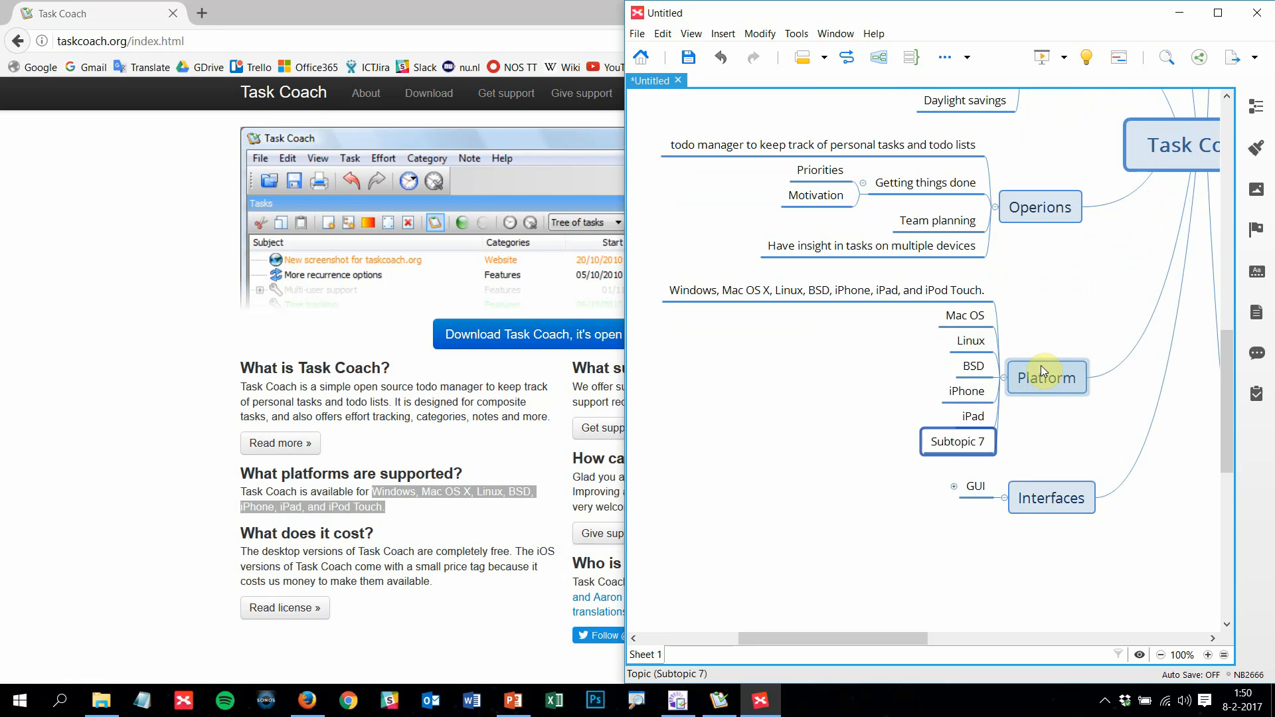
{"action": "type", "text": "iPod Tou"}
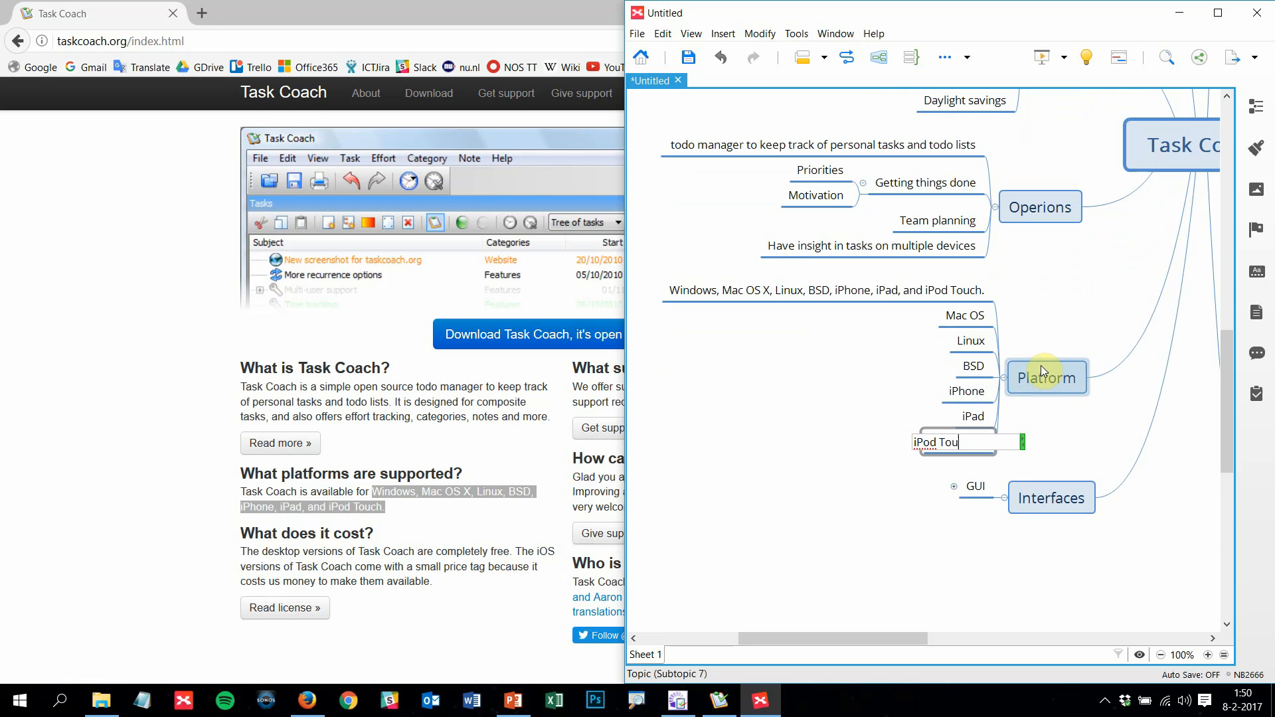
{"action": "type", "text": "ch"}
{"action": "key", "text": "Return"}
Shorten the pasted platform list under Platform to just "Windows"
{"action": "double_click", "coordinate": [739, 291]}
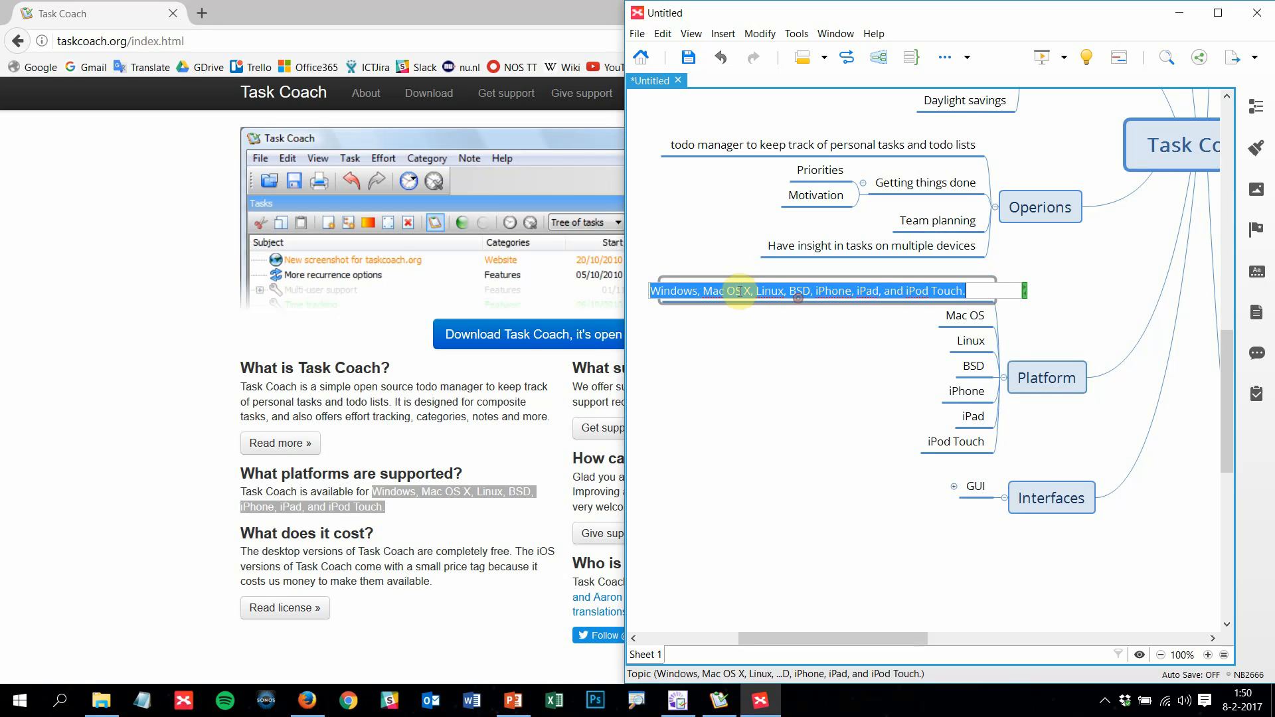
{"action": "left_click_drag", "start_coordinate": [704, 291], "coordinate": [976, 279]}
{"action": "key", "text": "BackSpace"}
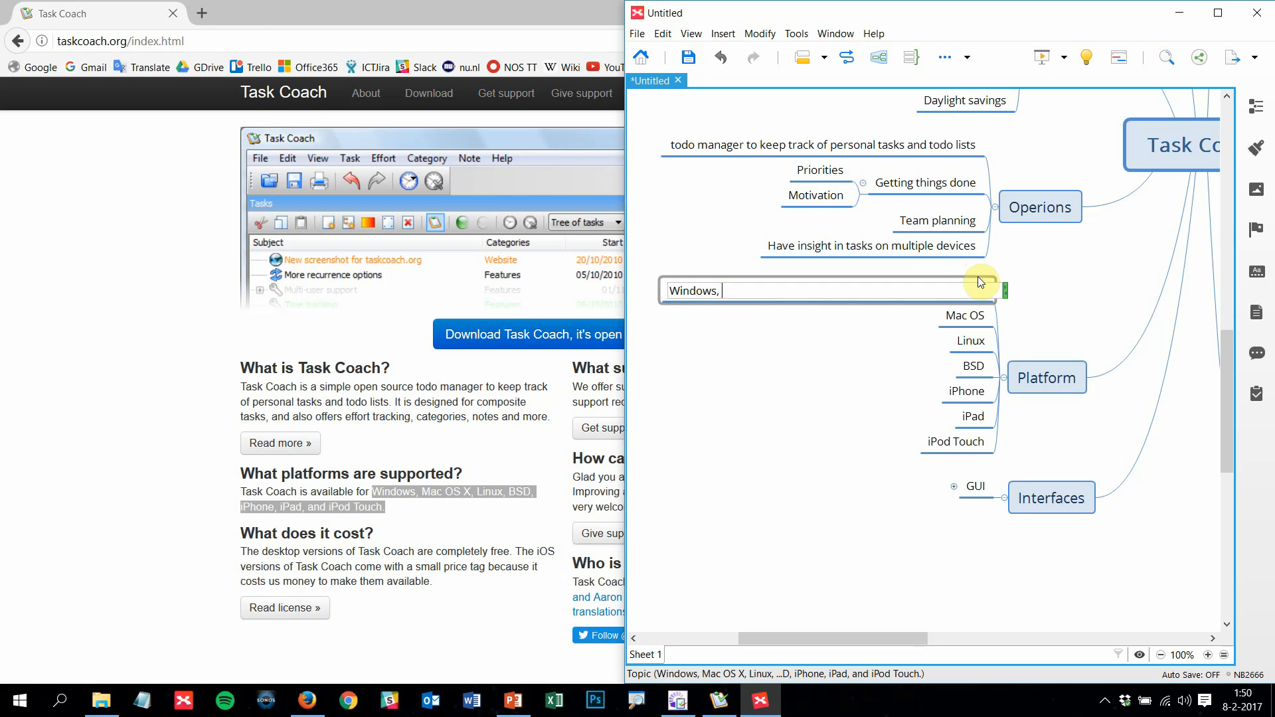
{"action": "key", "text": "Return"}
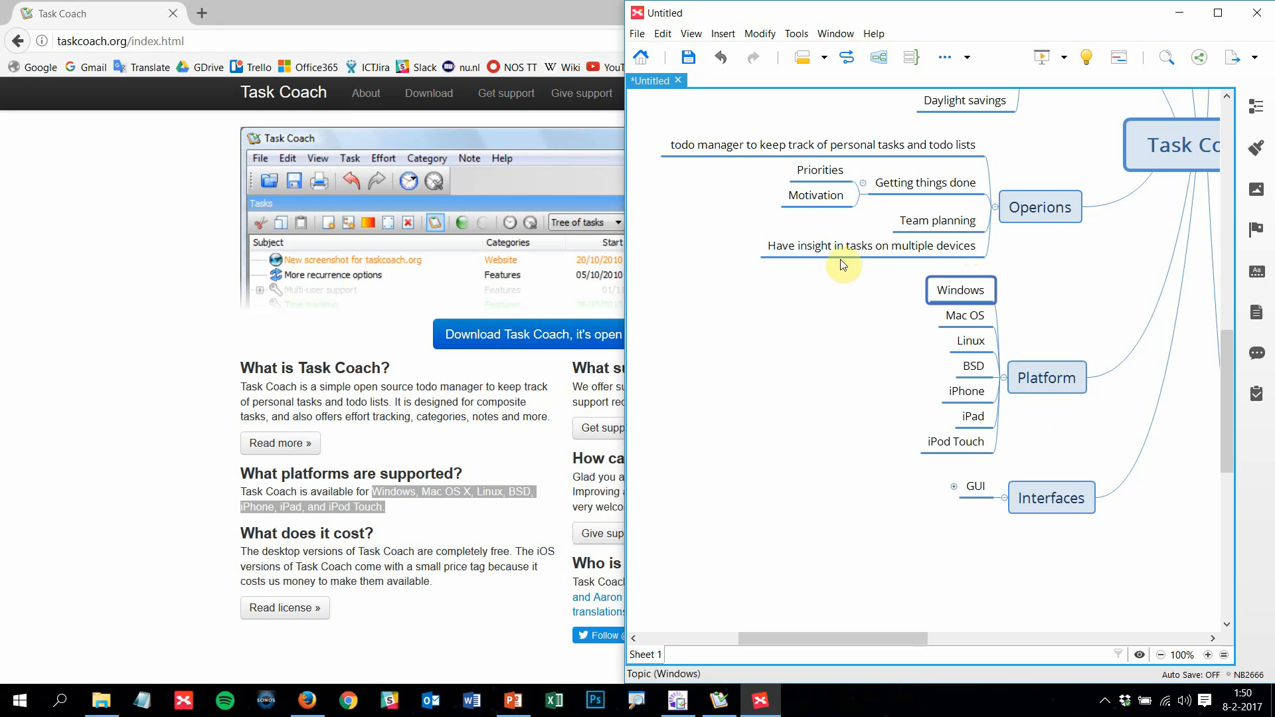
Add the subtopic "Sharing tasks with others" under the Operions topic
{"action": "left_click", "coordinate": [1038, 213]}
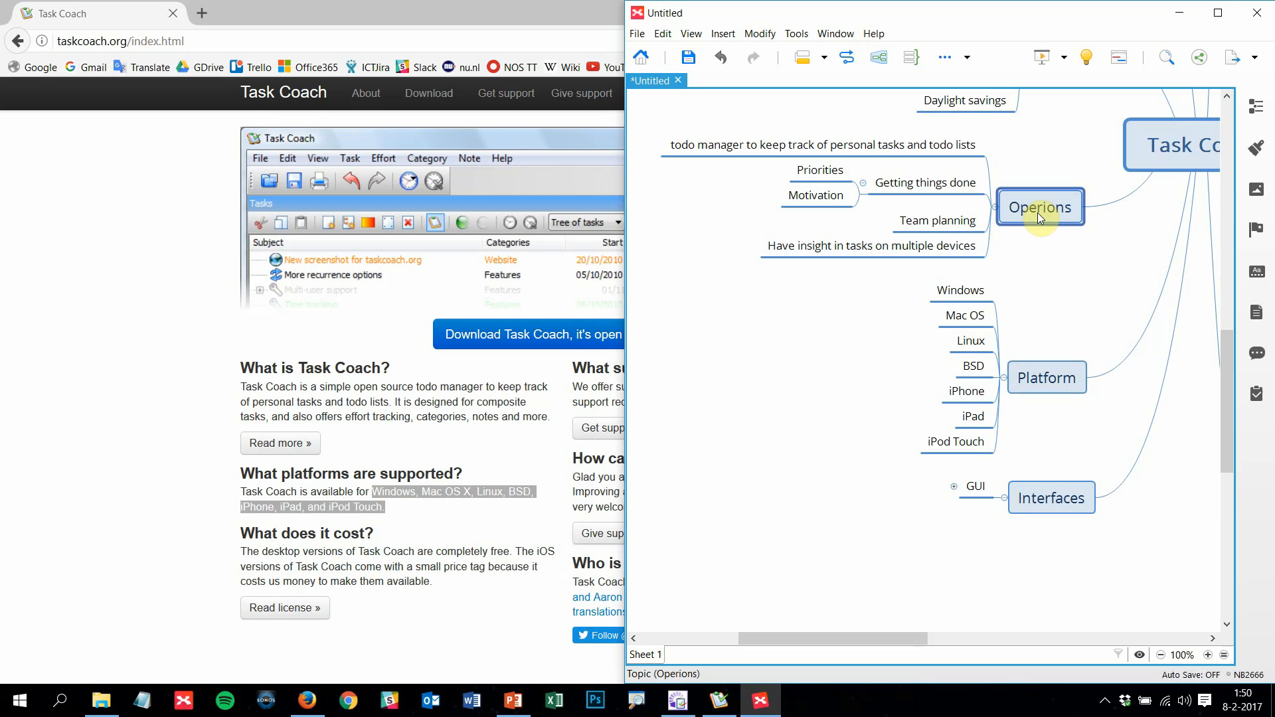
{"action": "key", "text": "Tab"}
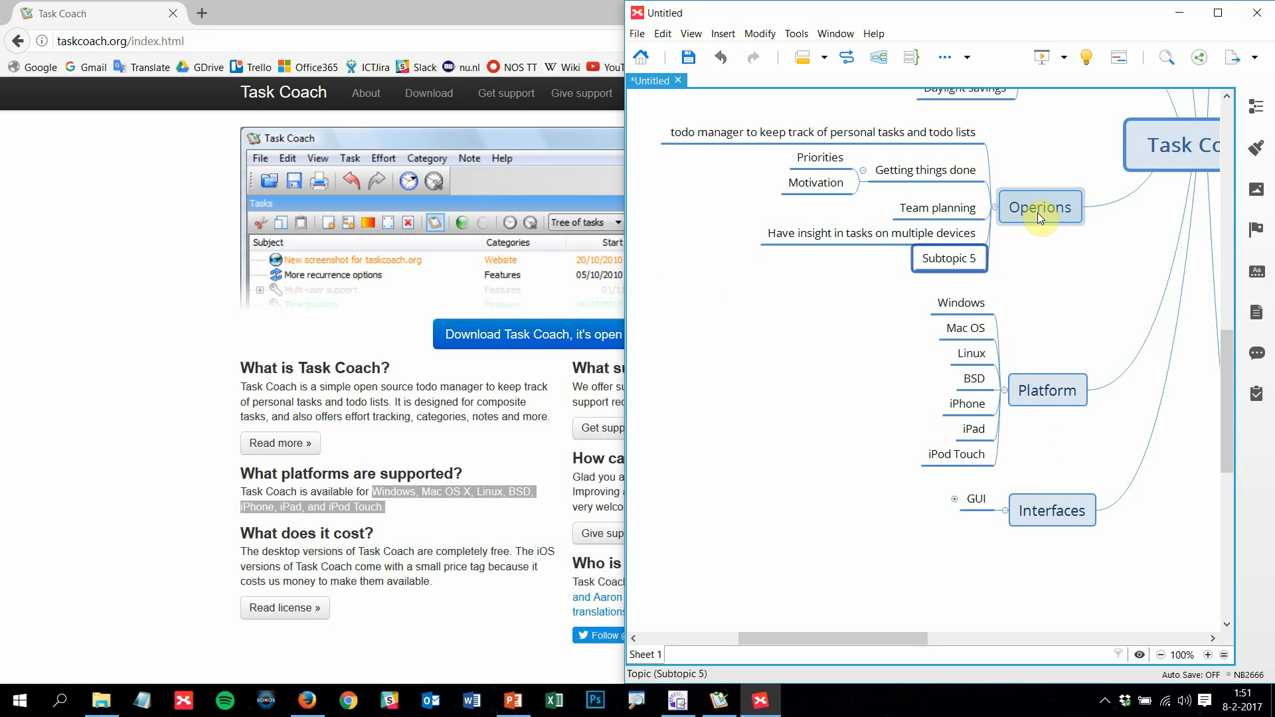
{"action": "type", "text": "Sharing t"}
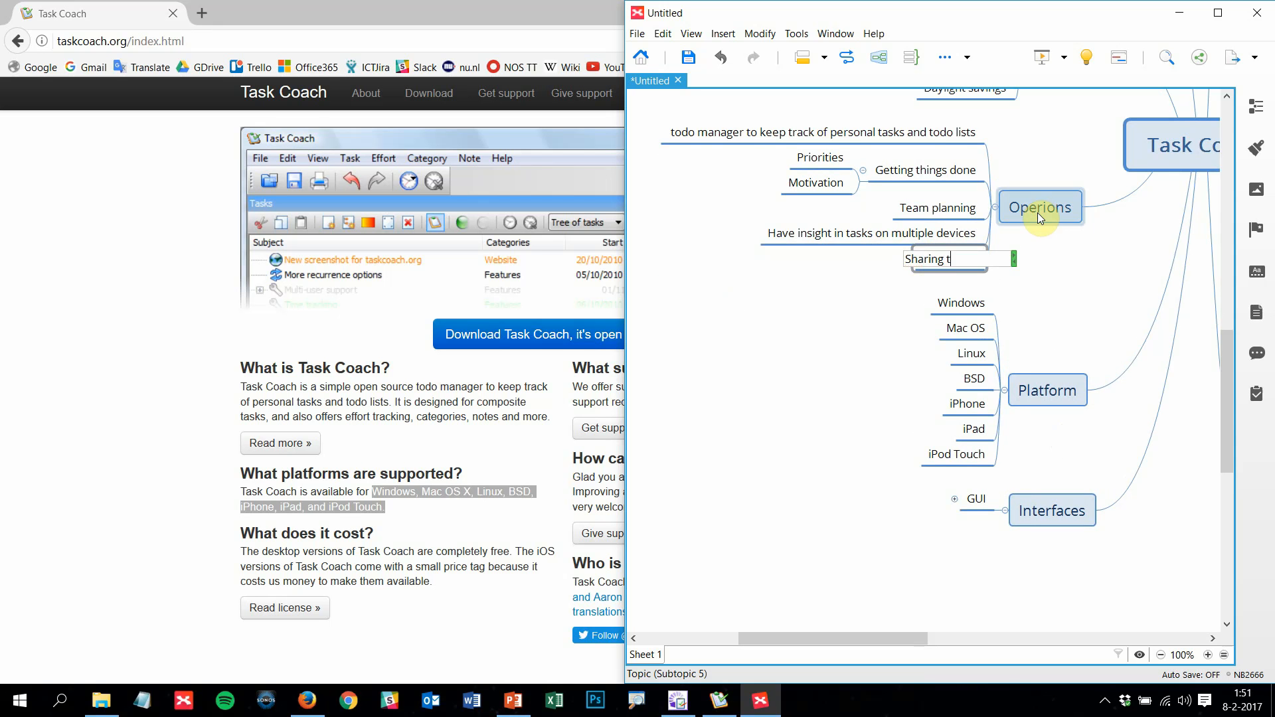
{"action": "type", "text": "asks w"}
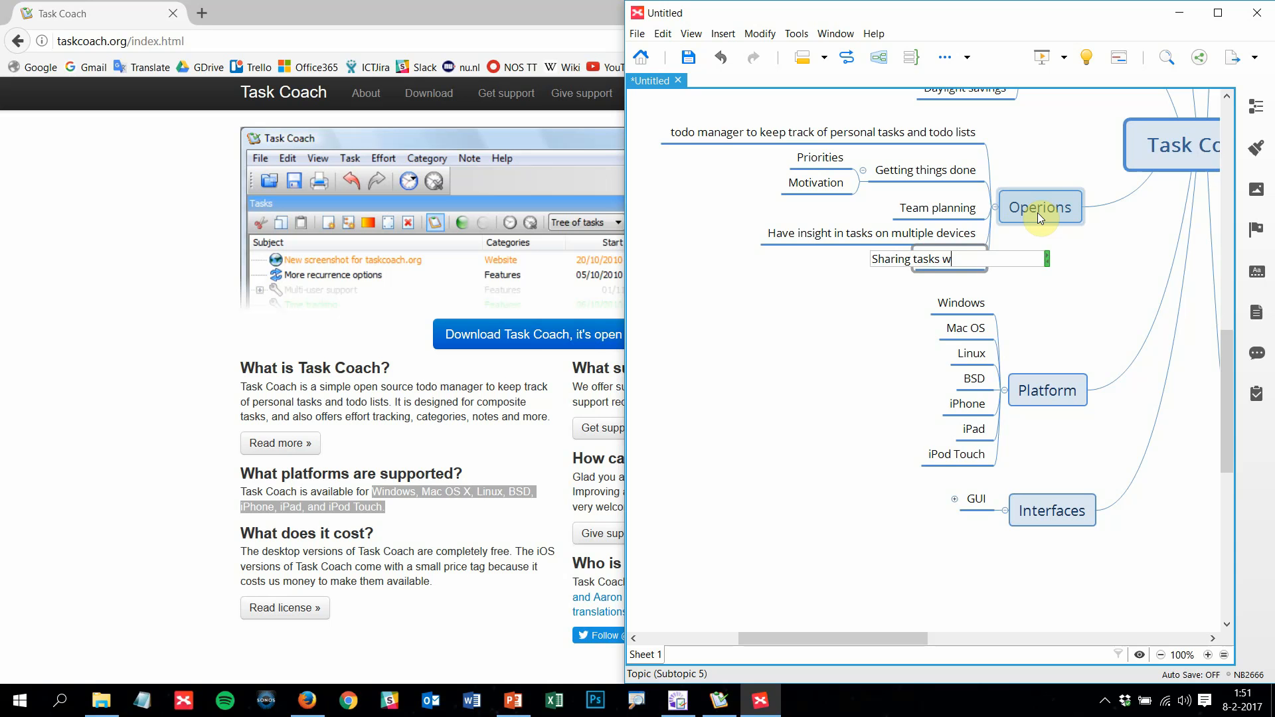
{"action": "type", "text": "ith others"}
{"action": "key", "text": "Return"}
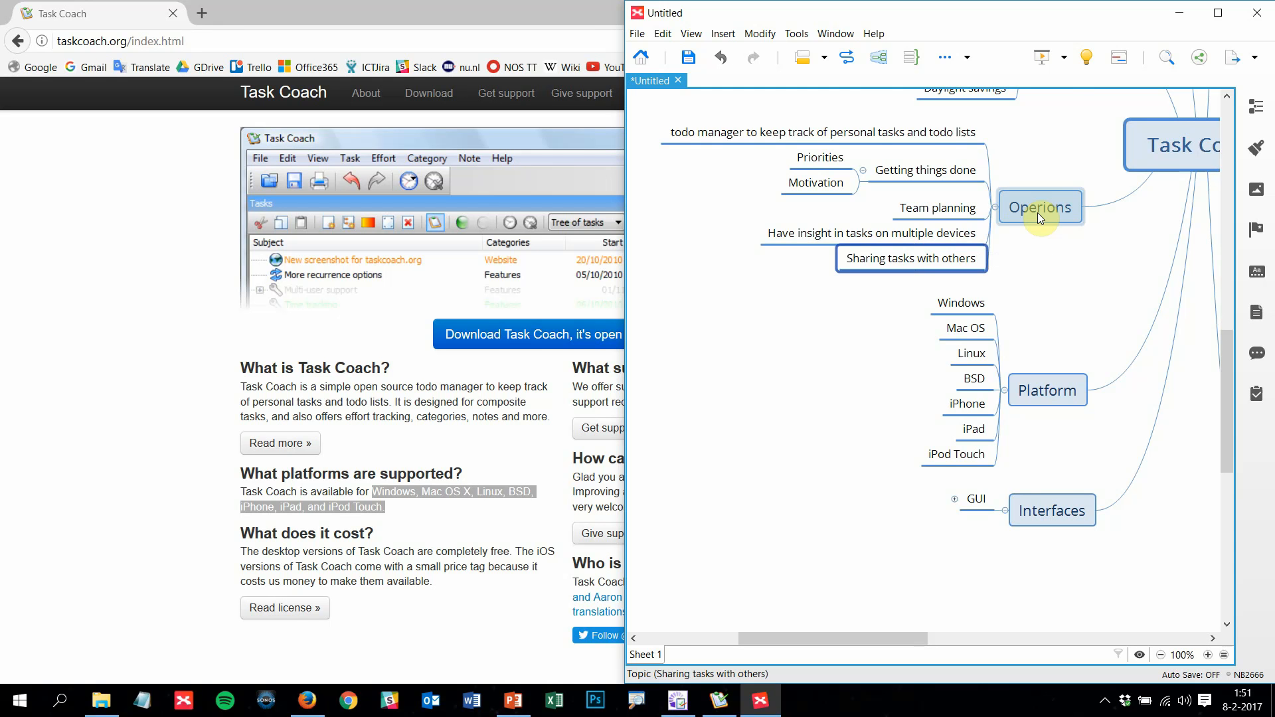
{"action": "scroll", "coordinate": [1059, 262], "scroll_direction": "up", "scroll_amount": 2}
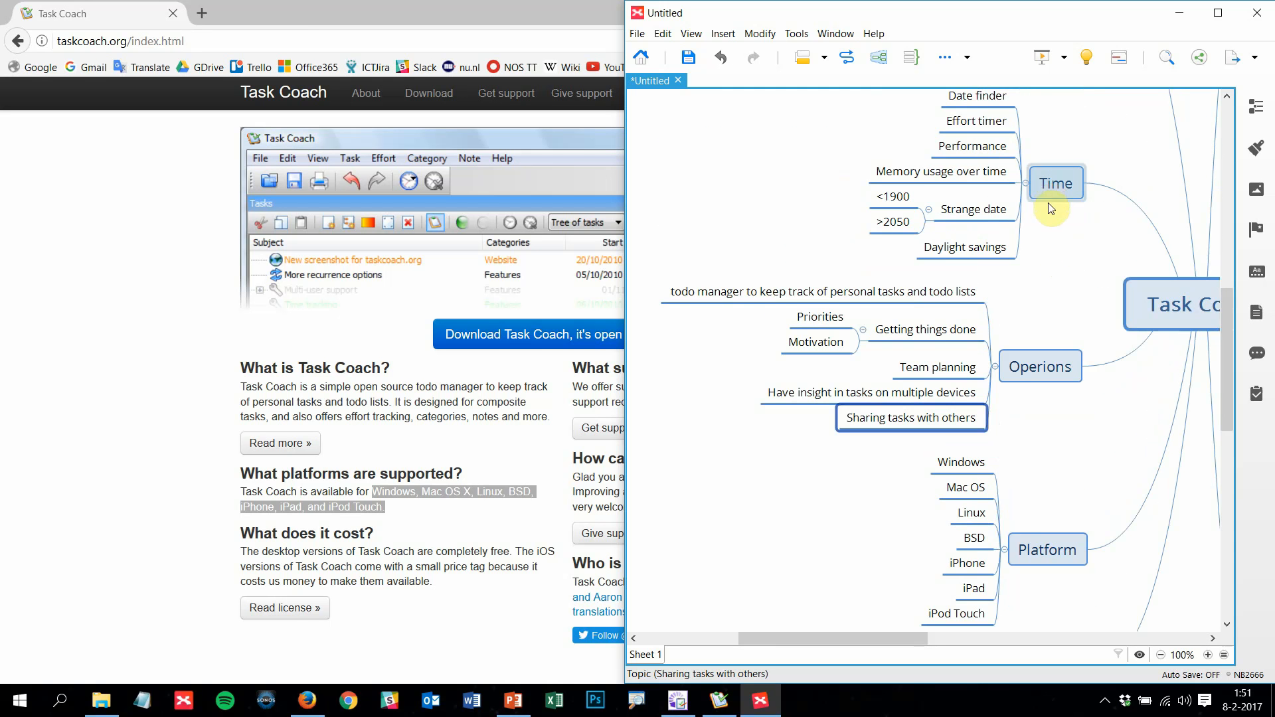
{"action": "scroll", "coordinate": [1043, 353], "scroll_direction": "down", "scroll_amount": 2}
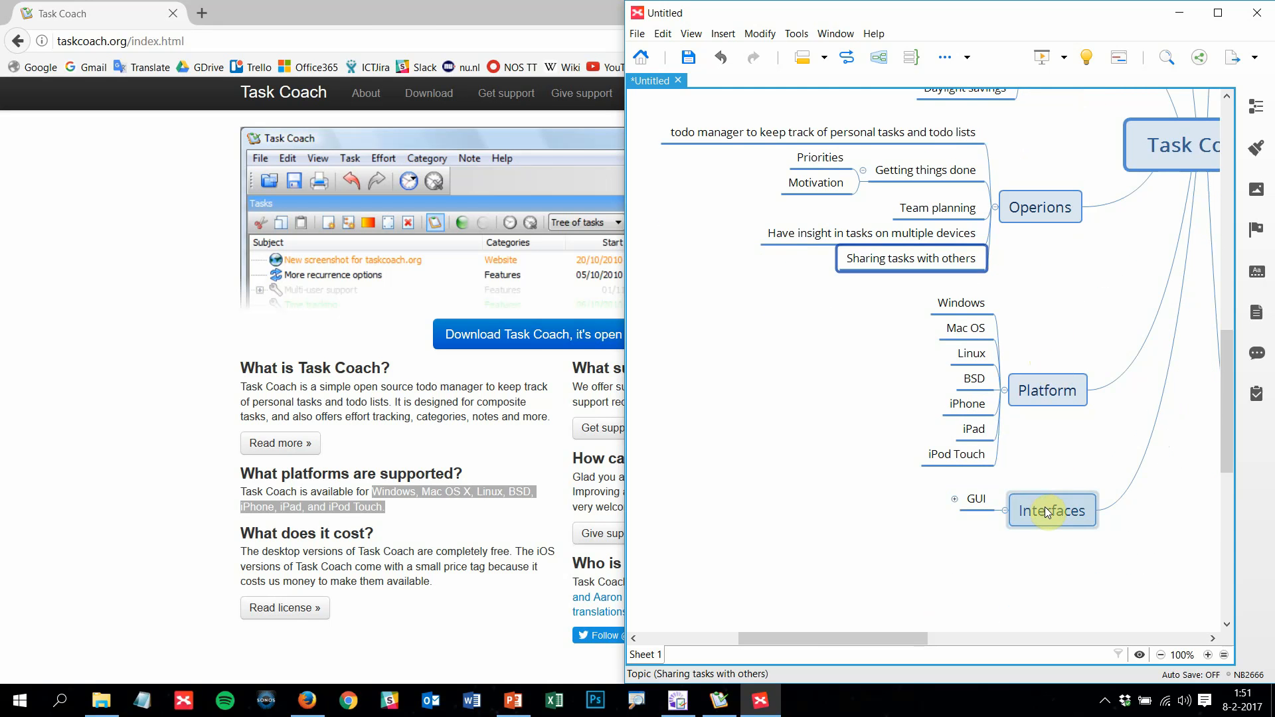
Switch to Firefox and open the Features page of the Task Coach website
{"action": "left_click", "coordinate": [343, 506]}
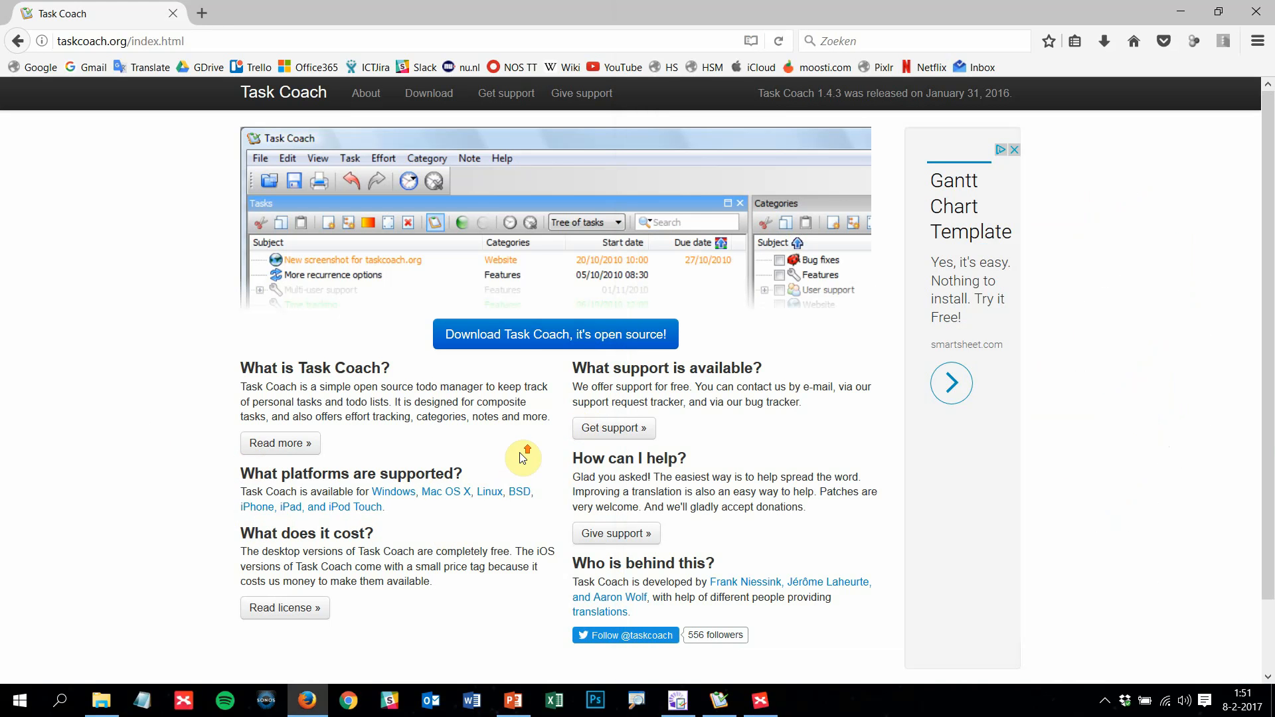
{"action": "left_click", "coordinate": [362, 98]}
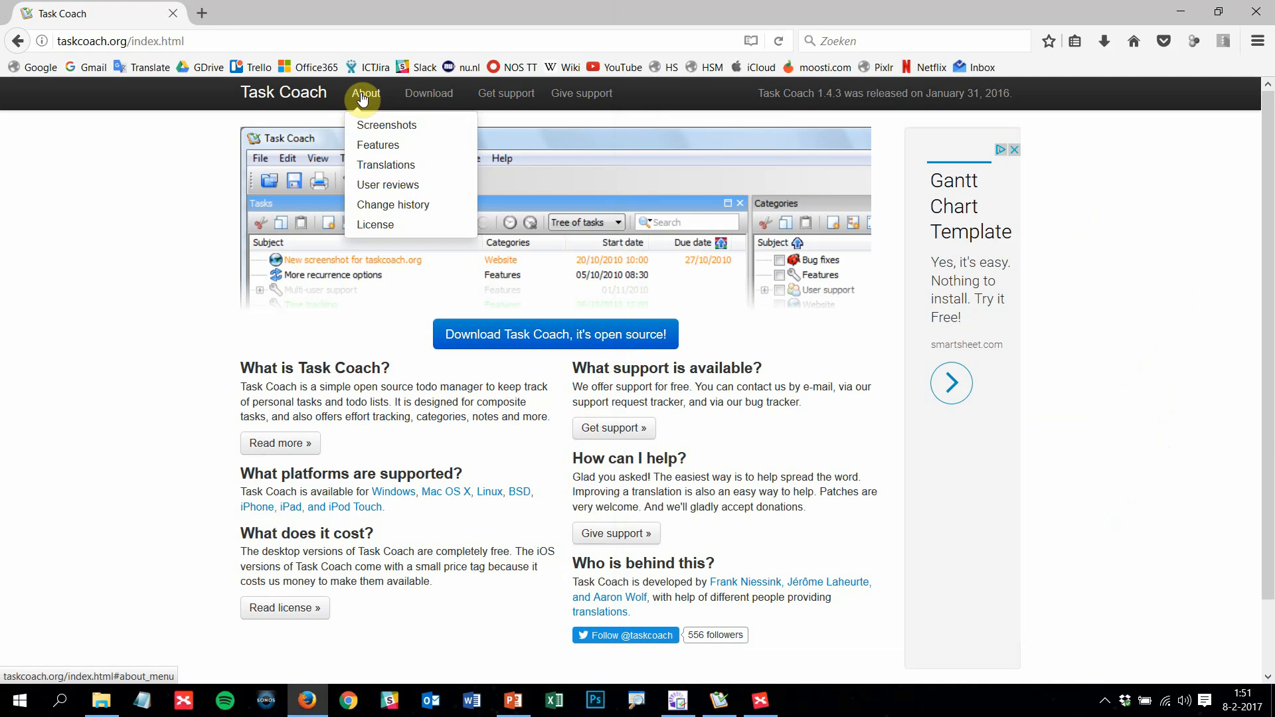
{"action": "left_click", "coordinate": [393, 148]}
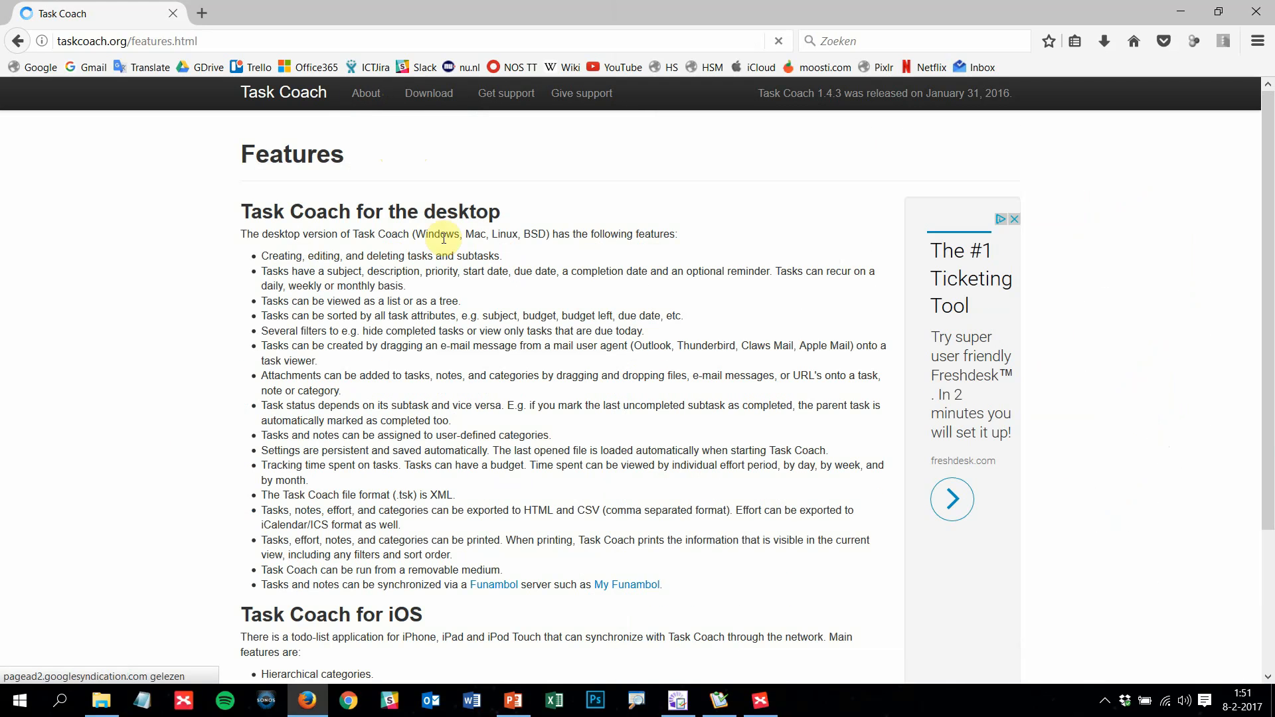
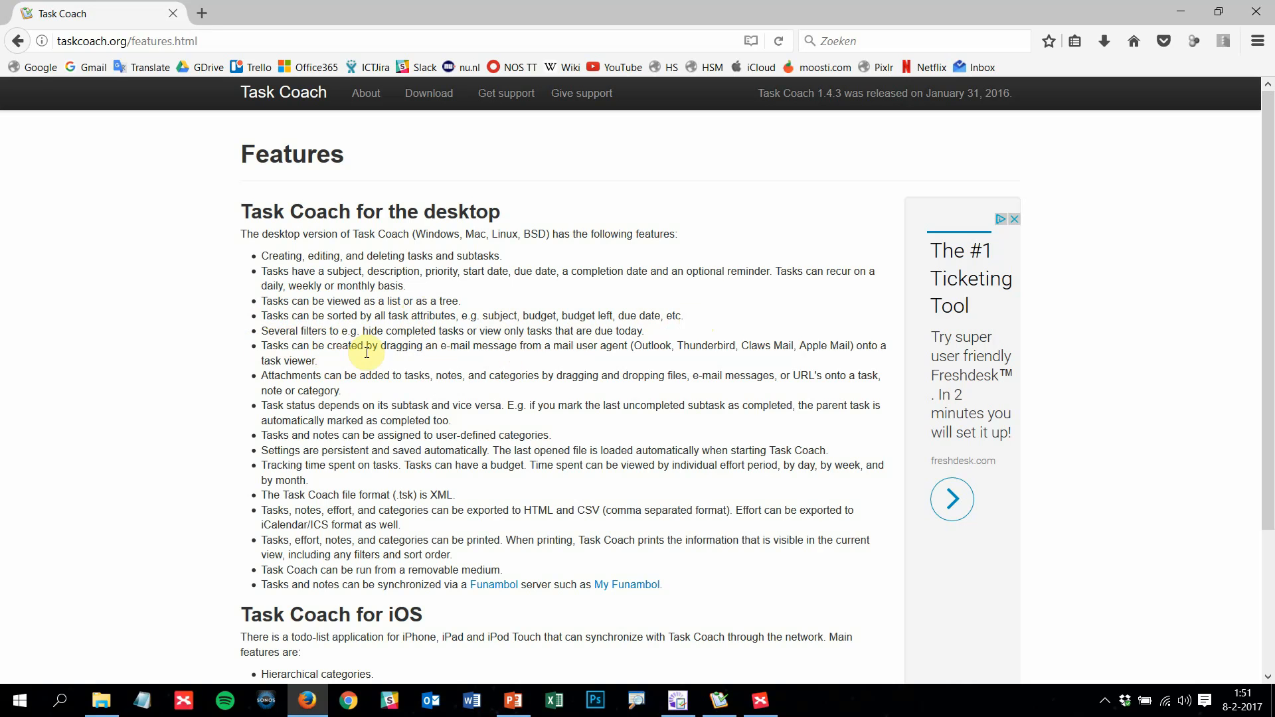
Copy "Tasks can be created by dragging an e-mail message from a mail" from the Features page and paste it as a subtopic of Functions in XMind
{"action": "left_click_drag", "start_coordinate": [260, 346], "coordinate": [573, 347]}
{"action": "key", "text": "ctrl+c"}
{"action": "left_click", "coordinate": [760, 699]}
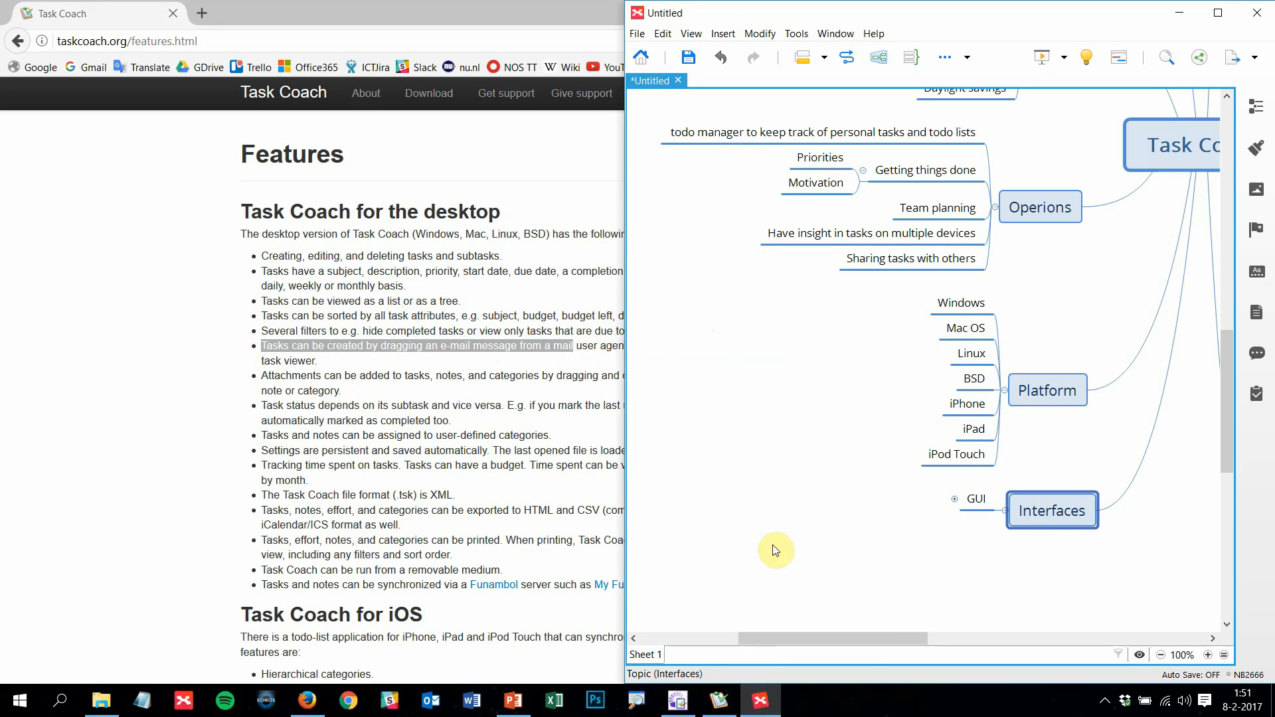
{"action": "left_click_drag", "start_coordinate": [898, 637], "coordinate": [1062, 636]}
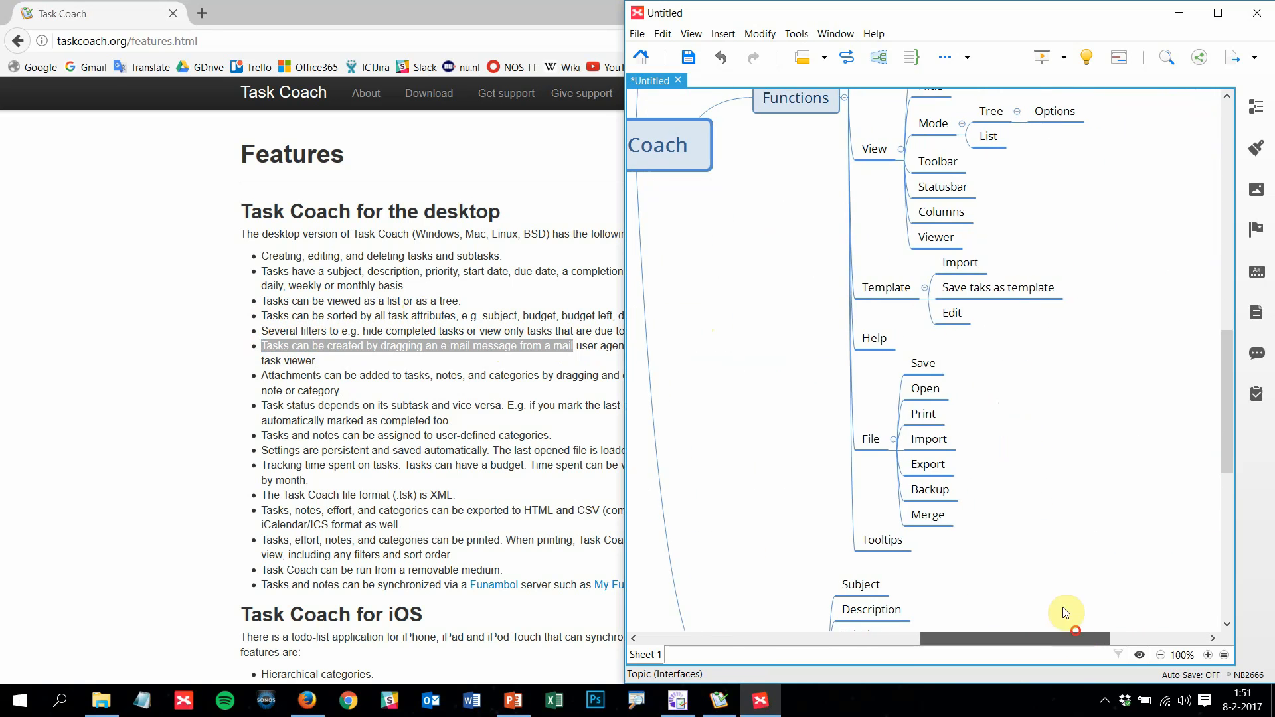
{"action": "left_click", "coordinate": [806, 110]}
{"action": "key", "text": "ctrl+v"}
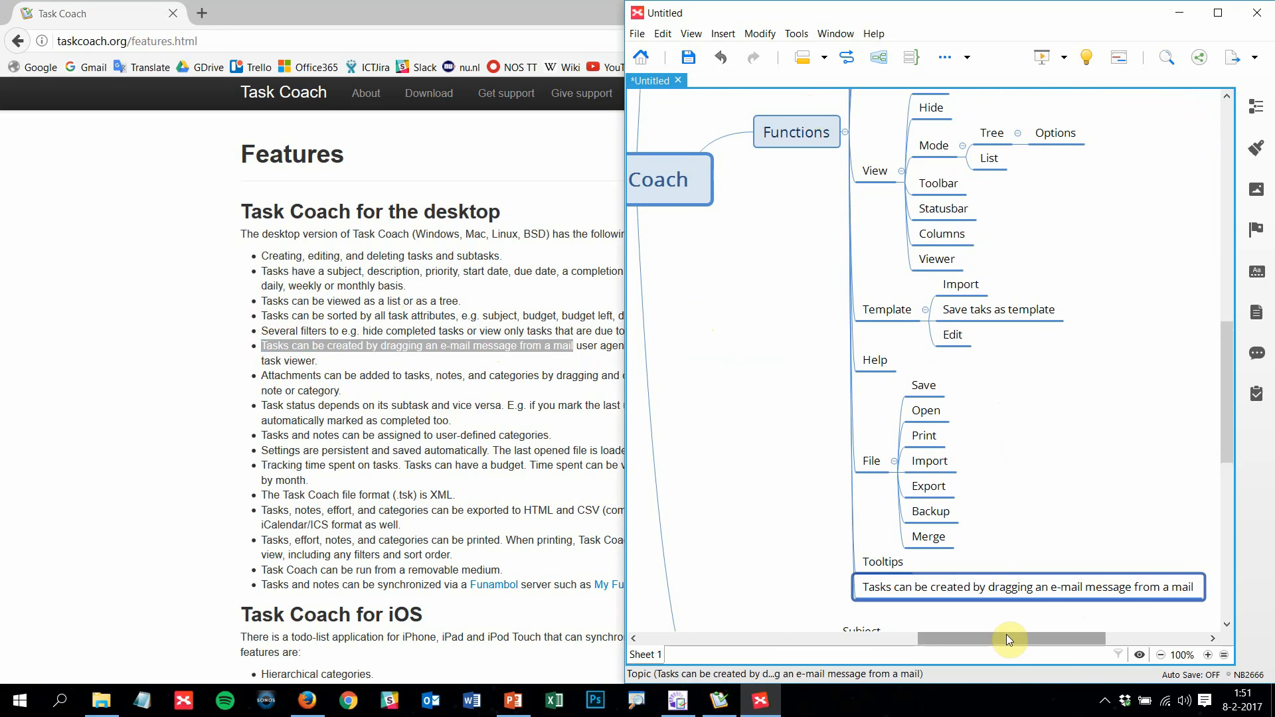
{"action": "left_click_drag", "start_coordinate": [1006, 640], "coordinate": [968, 640]}
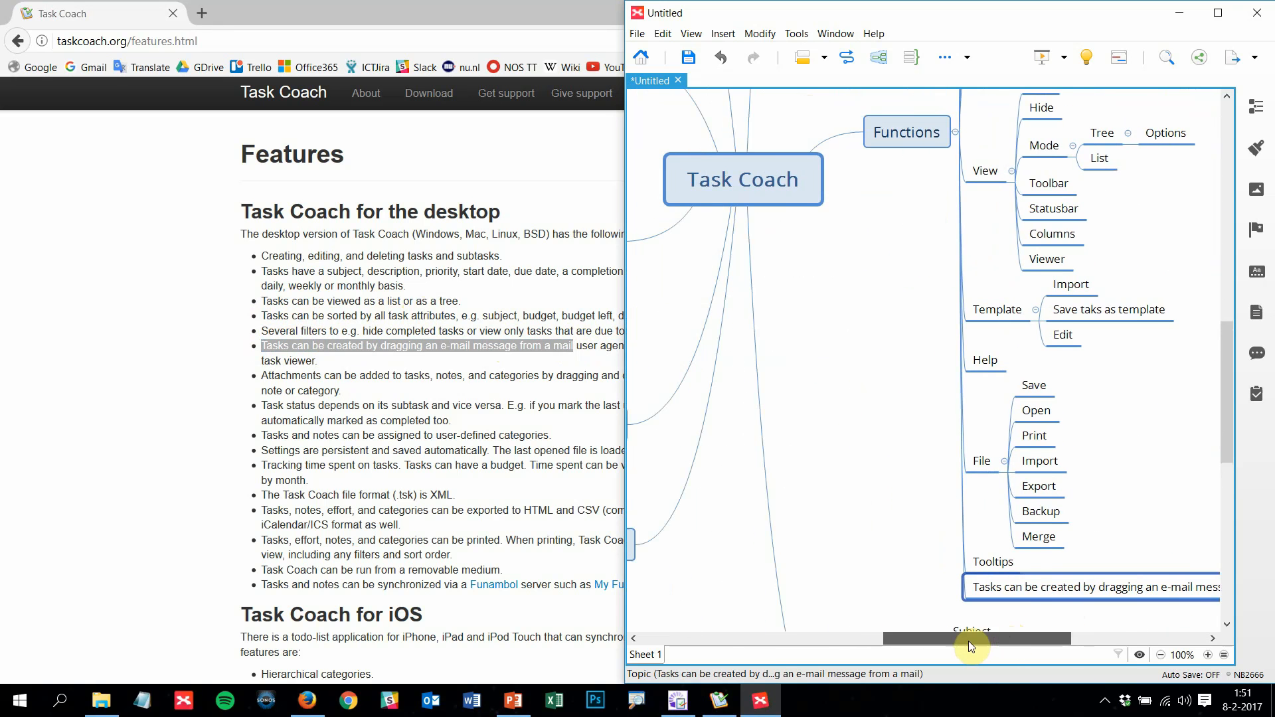
Review the desktop features in Firefox, and add the subtopic "How do I spend my time" under Operions in XMind
{"action": "left_click", "coordinate": [149, 399]}
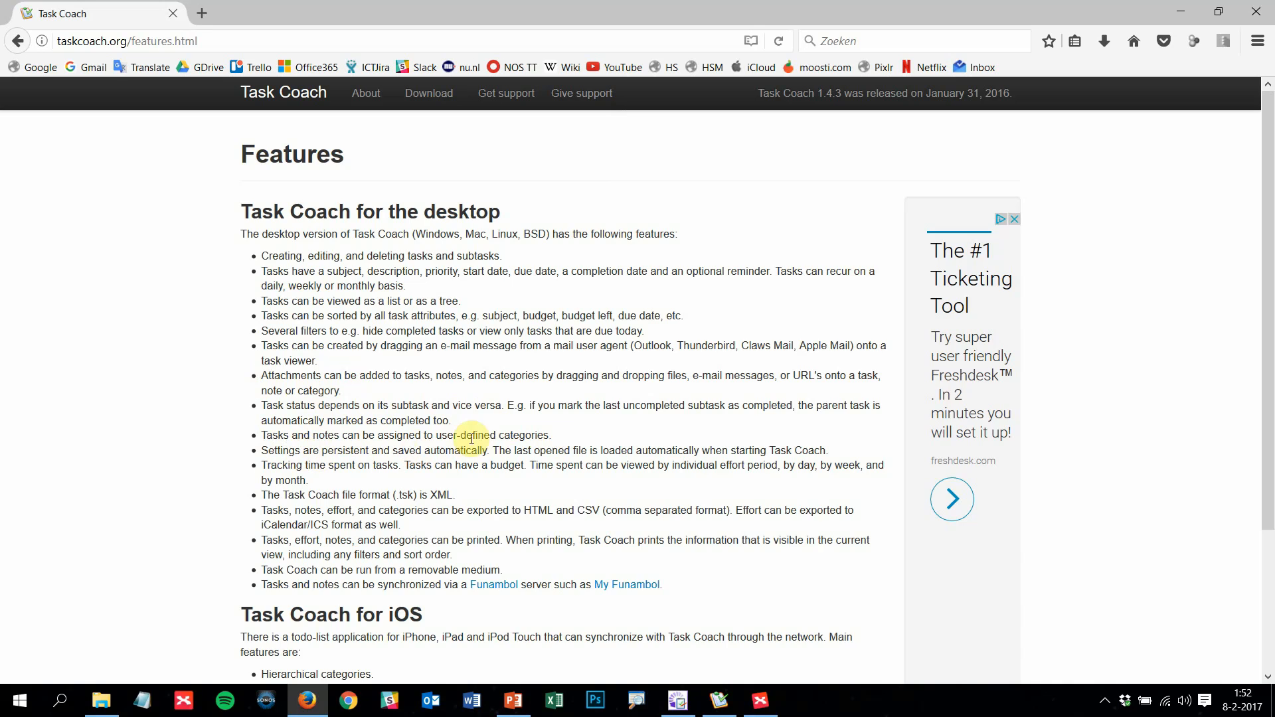
{"action": "scroll", "coordinate": [482, 437], "scroll_direction": "down", "scroll_amount": 3}
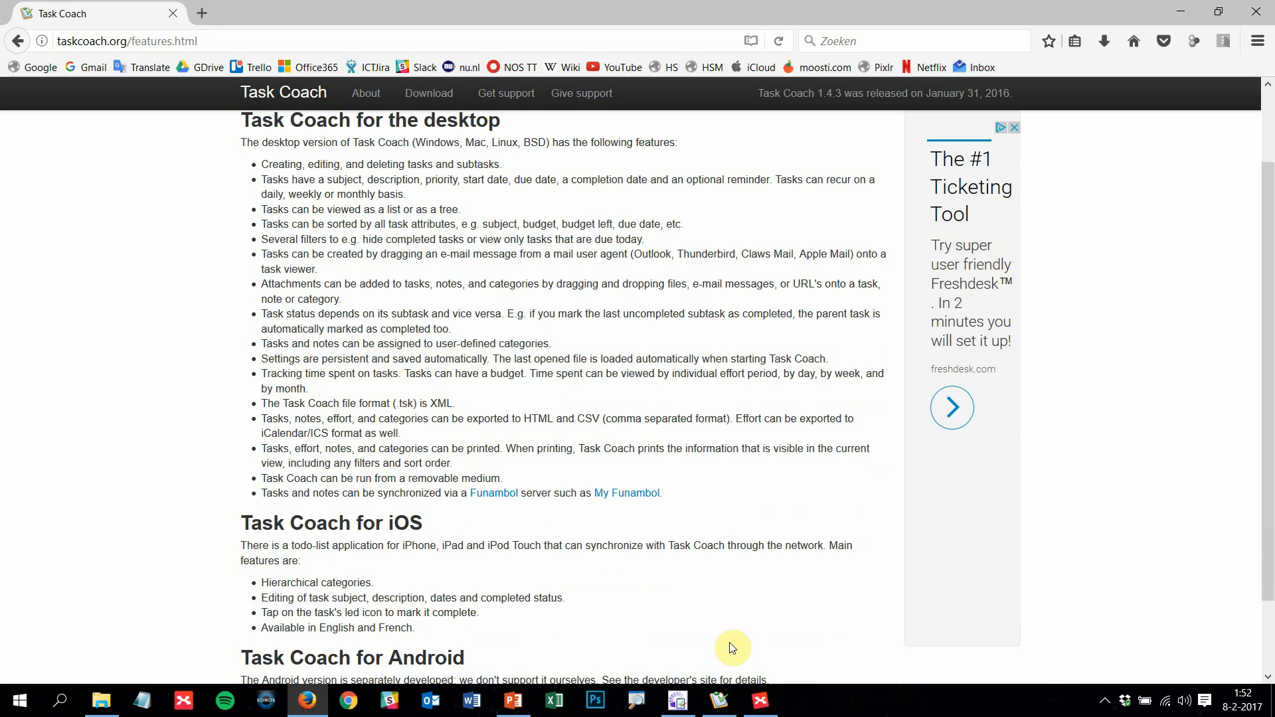
{"action": "left_click", "coordinate": [761, 701]}
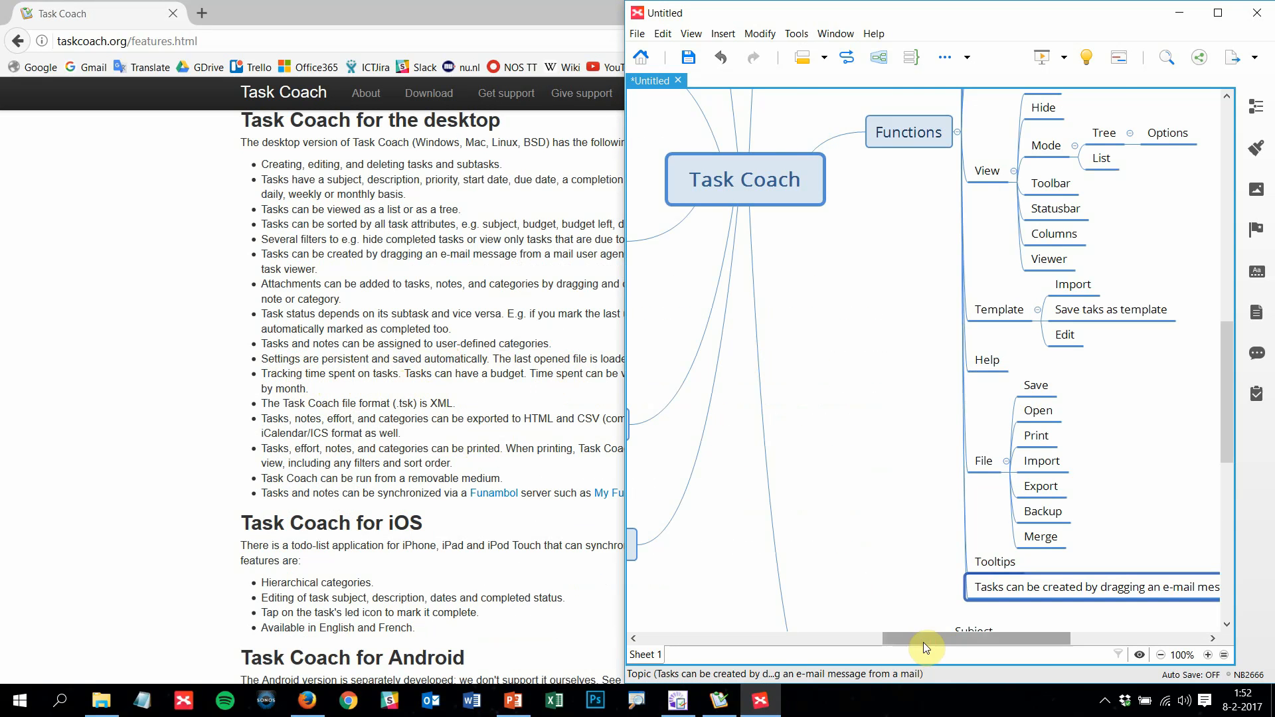
{"action": "left_click_drag", "start_coordinate": [923, 639], "coordinate": [817, 639]}
{"action": "left_click", "coordinate": [918, 253]}
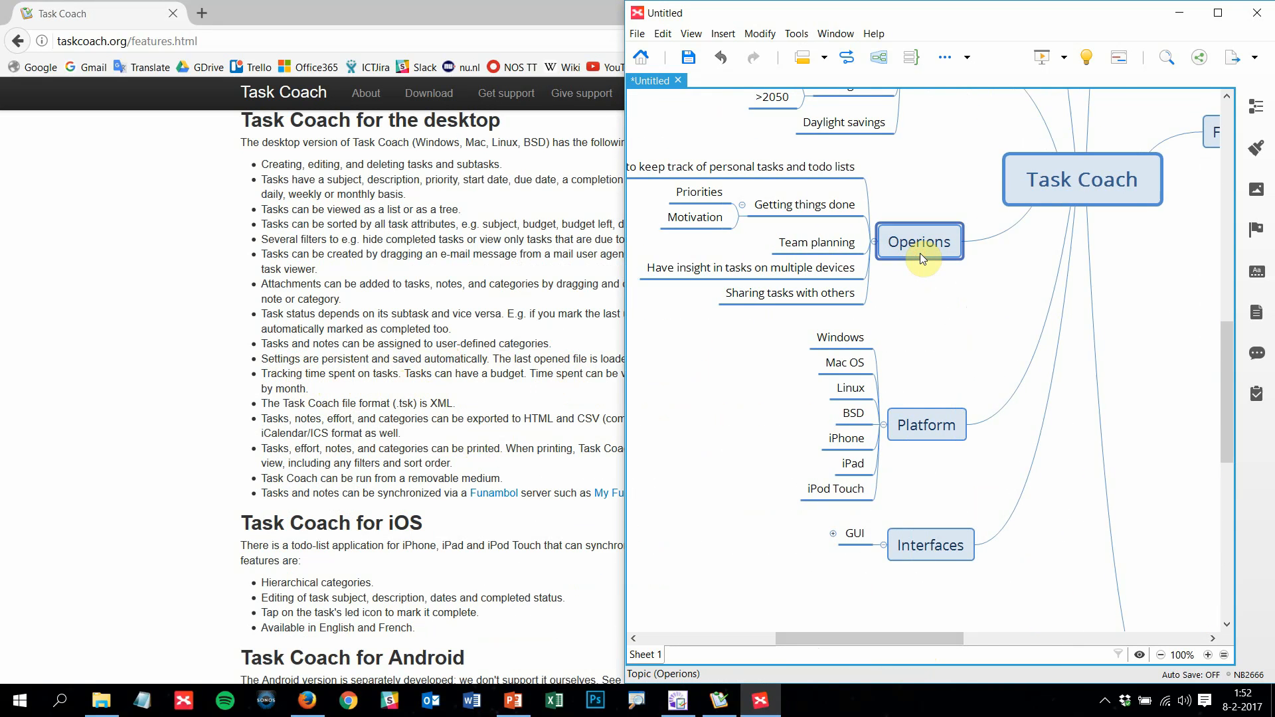
{"action": "key", "text": "Tab"}
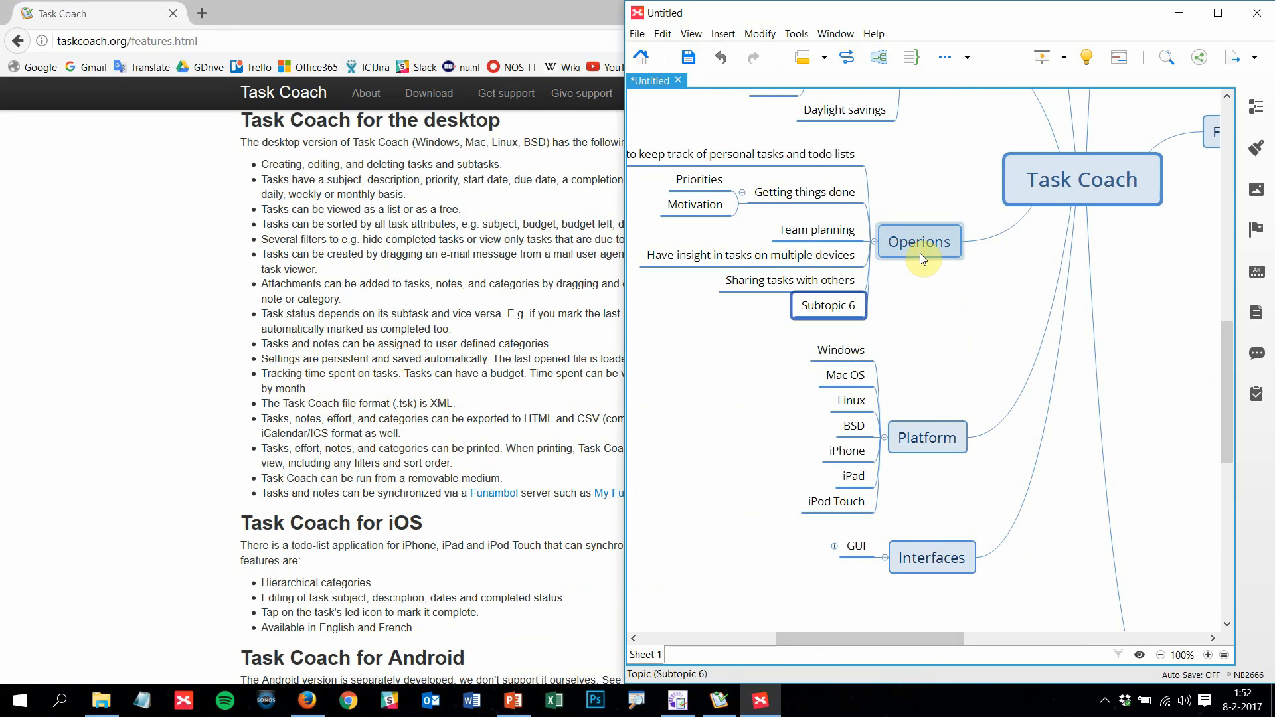
{"action": "type", "text": "How "}
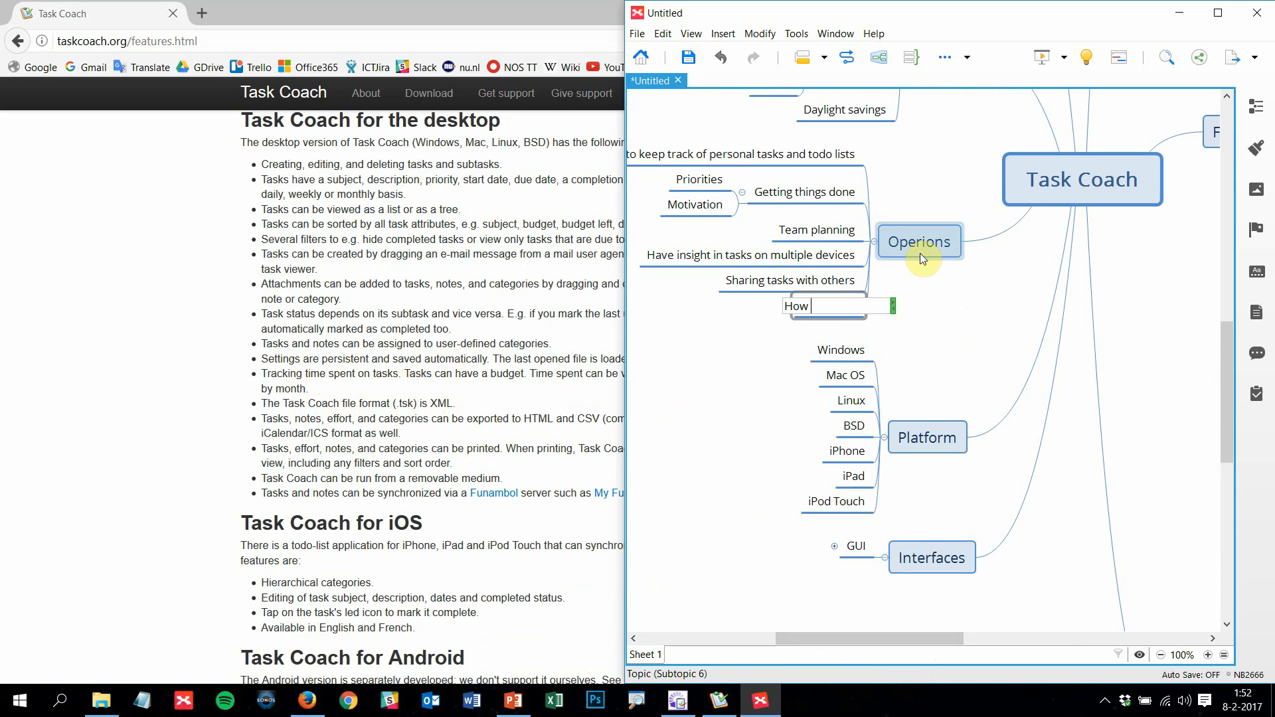
{"action": "type", "text": "do I spend "}
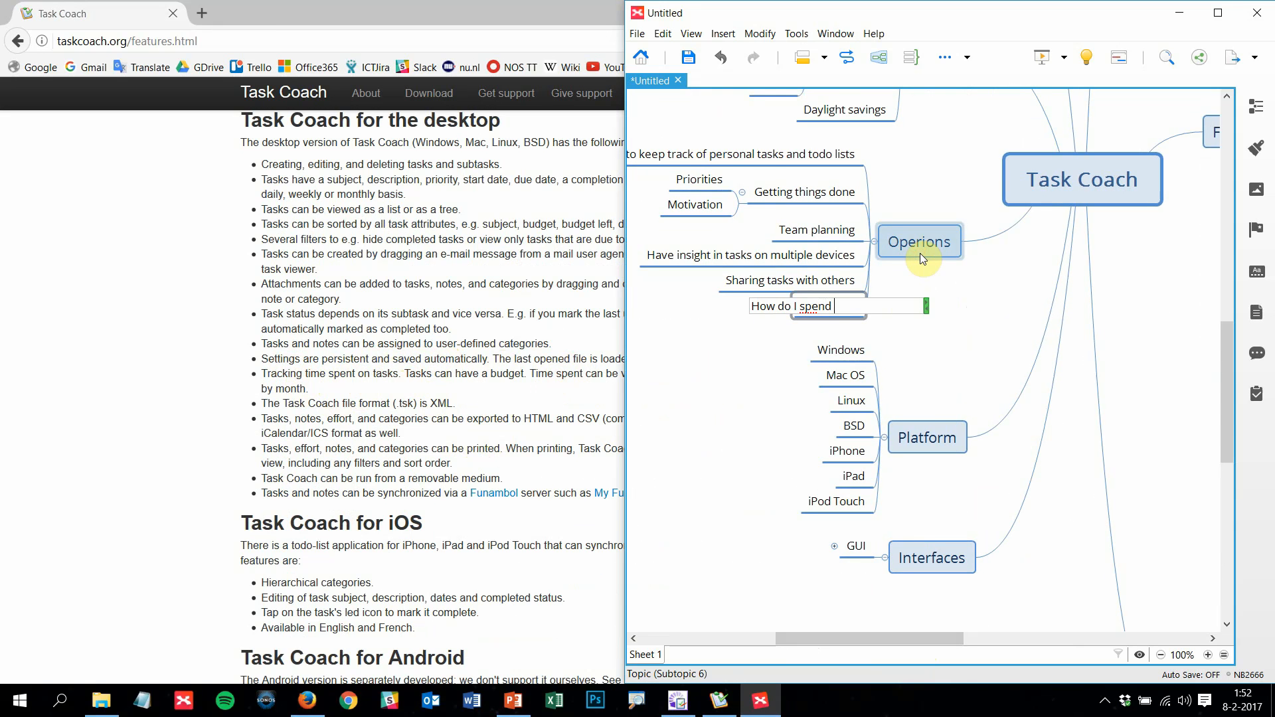
{"action": "type", "text": "my time"}
{"action": "key", "text": "Return"}
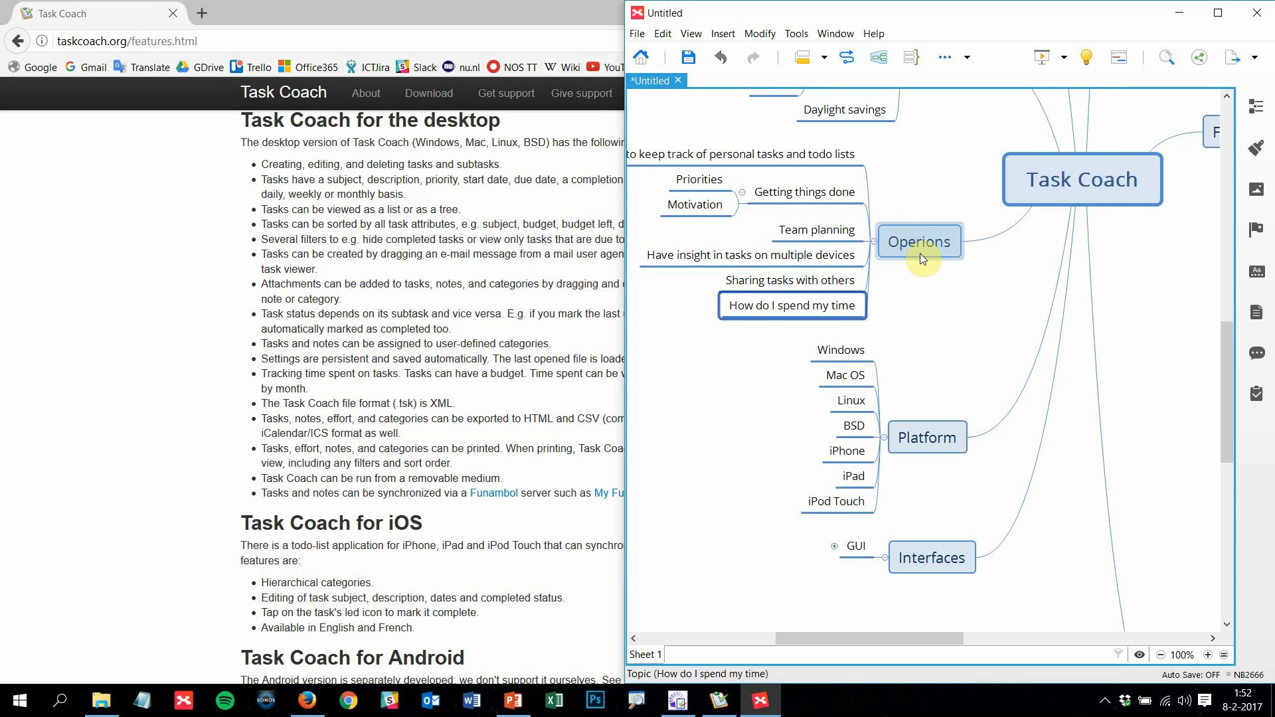
Add the subtopic "Time writing" under "How do I spend my time"
{"action": "key", "text": "Tab"}
{"action": "type", "text": "Ho"}
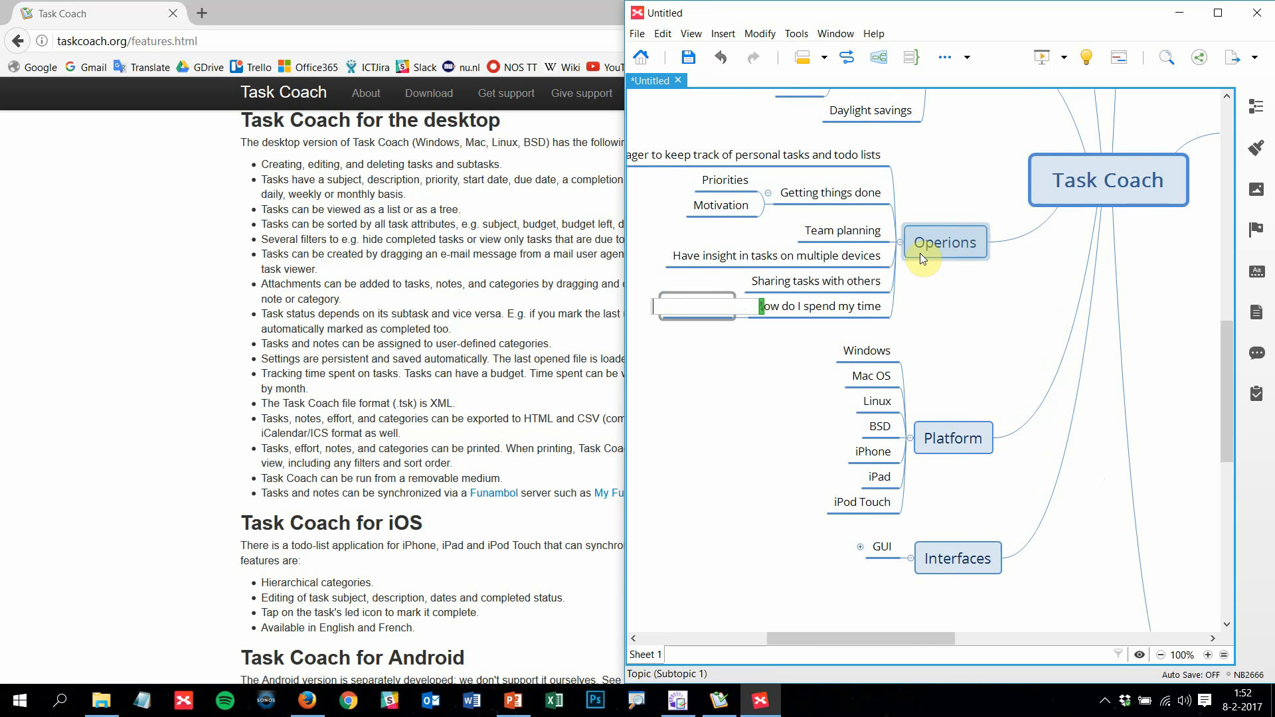
{"action": "type", "text": "iting"}
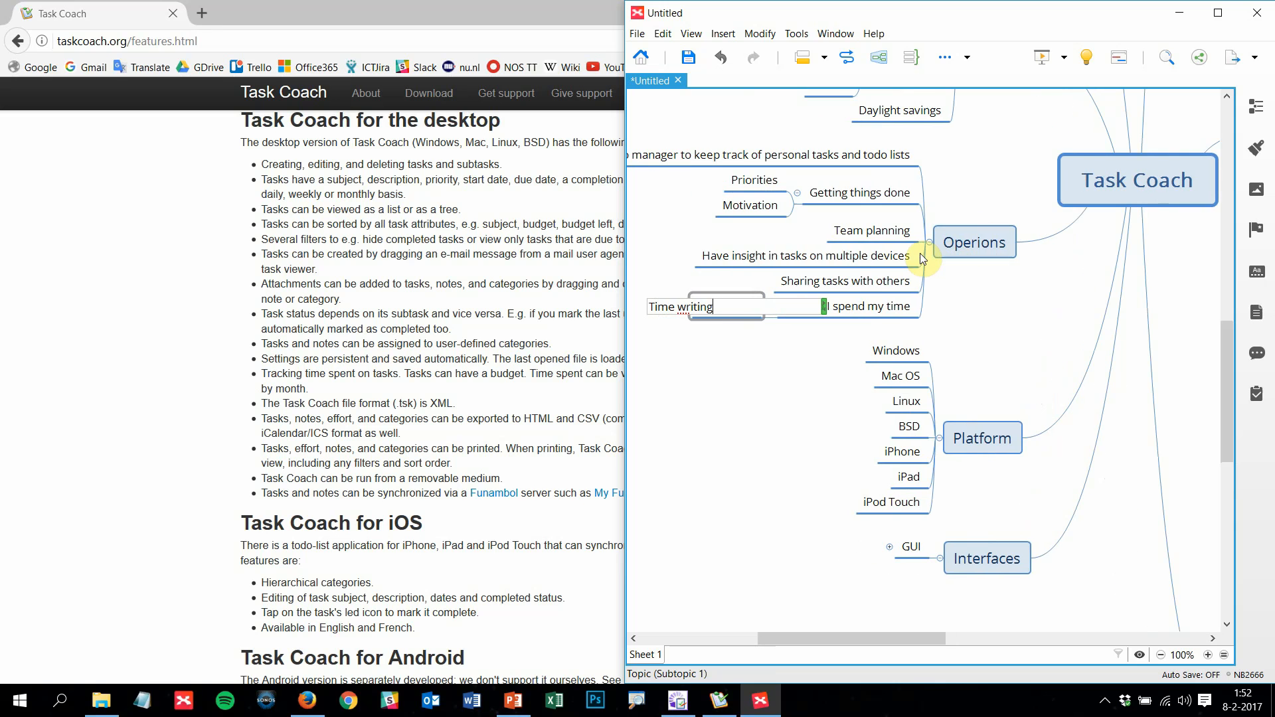
{"action": "key", "text": "Return"}
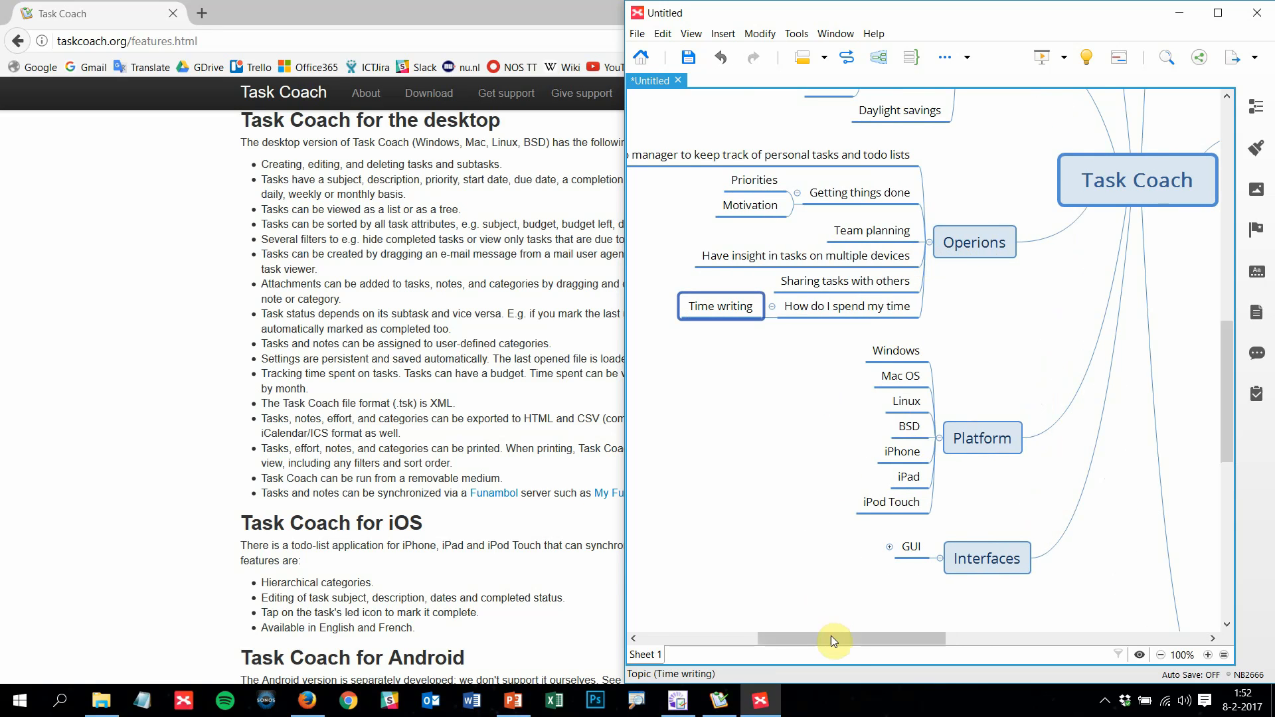
{"action": "left_click_drag", "start_coordinate": [831, 636], "coordinate": [876, 636]}
Copy "The Task Coach file format (.tsk) is XML." from the Features page in Firefox and paste it as a subtopic of Structure in XMind
{"action": "left_click", "coordinate": [178, 399]}
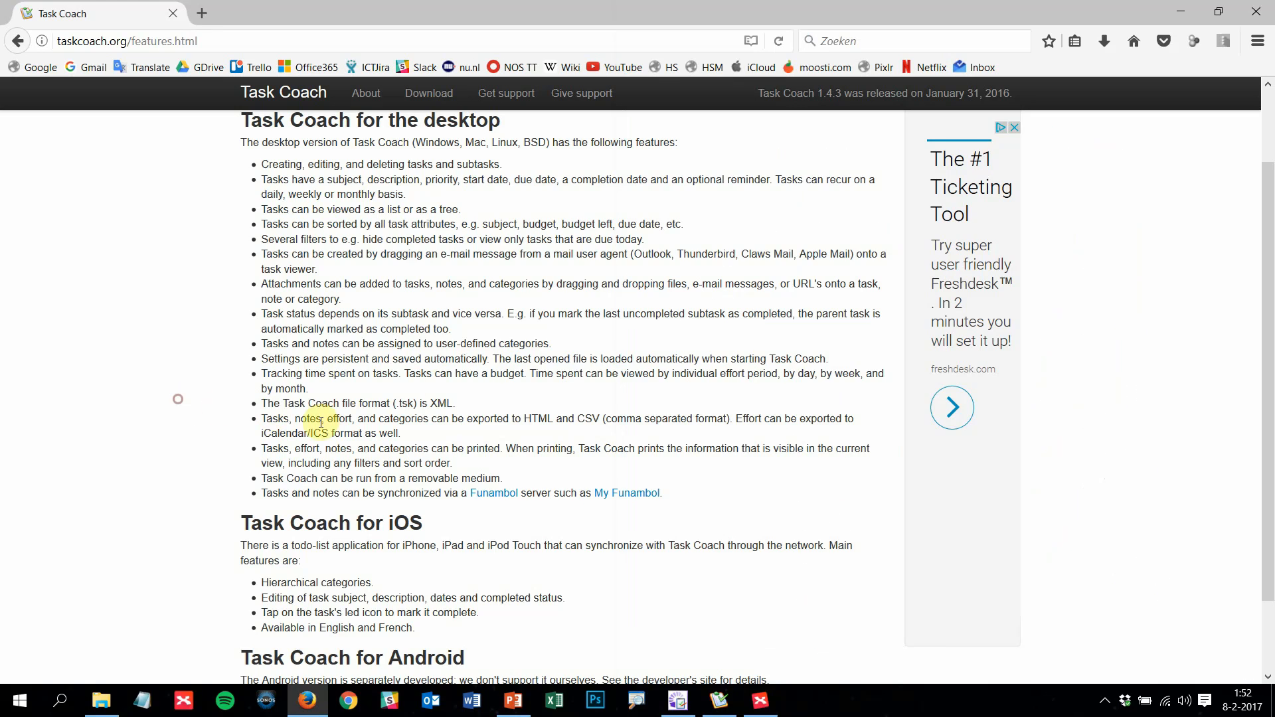
{"action": "scroll", "coordinate": [412, 372], "scroll_direction": "down", "scroll_amount": 2}
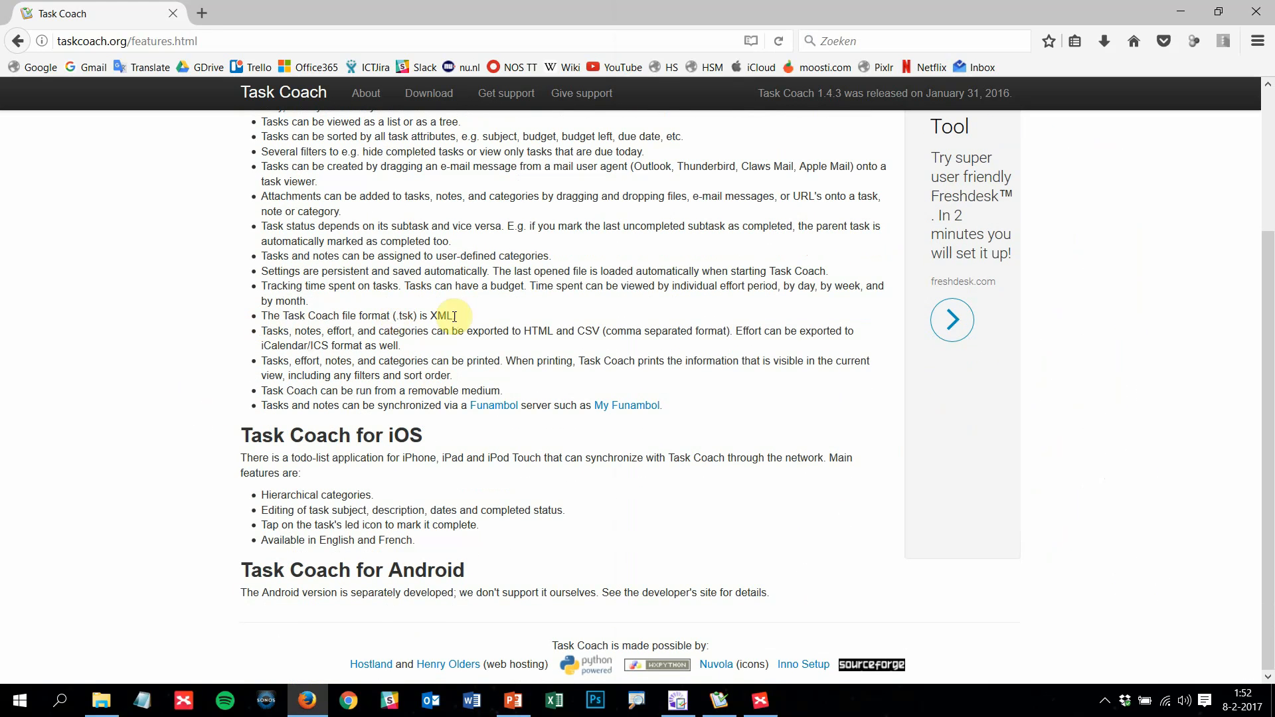
{"action": "left_click_drag", "start_coordinate": [457, 318], "coordinate": [265, 319]}
{"action": "key", "text": "ctrl+c"}
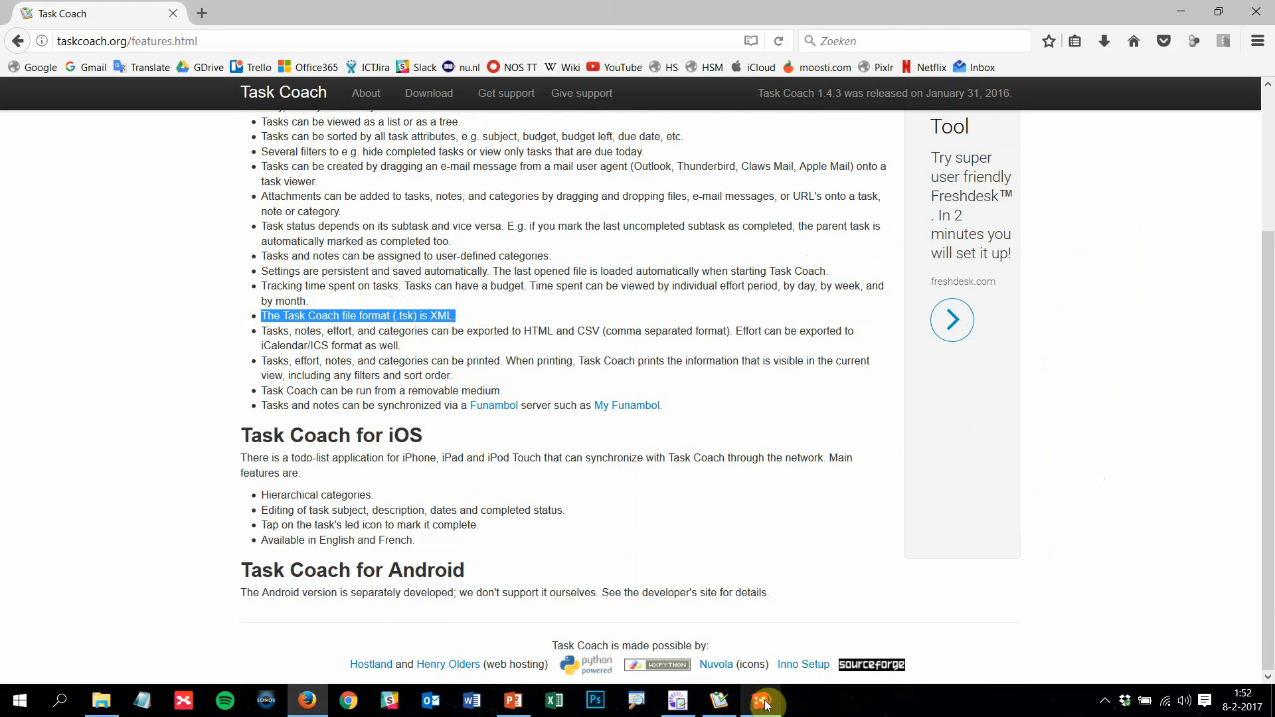
{"action": "left_click", "coordinate": [761, 699]}
{"action": "left_click_drag", "start_coordinate": [886, 637], "coordinate": [1016, 639]}
{"action": "scroll", "coordinate": [1033, 421], "scroll_direction": "up", "scroll_amount": 10}
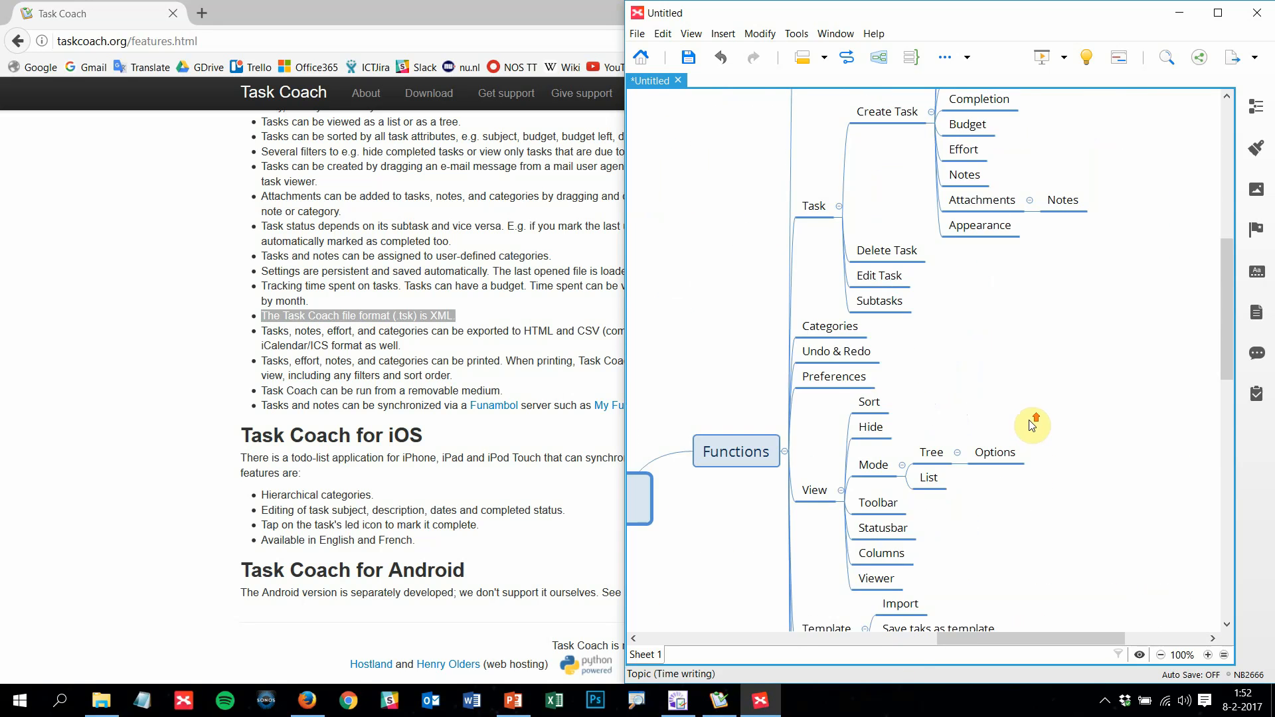
{"action": "left_click", "coordinate": [699, 253]}
{"action": "key", "text": "ctrl+v"}
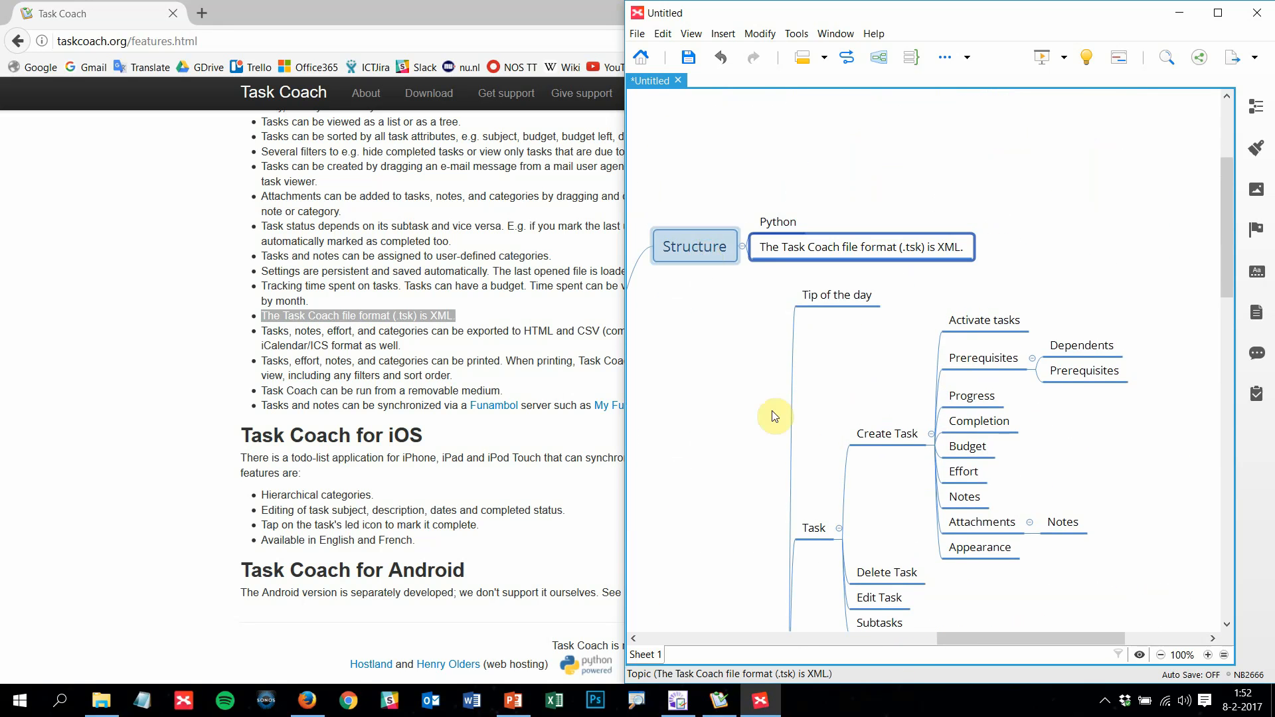
{"action": "left_click_drag", "start_coordinate": [1034, 641], "coordinate": [883, 639]}
{"action": "scroll", "coordinate": [916, 550], "scroll_direction": "down", "scroll_amount": 10}
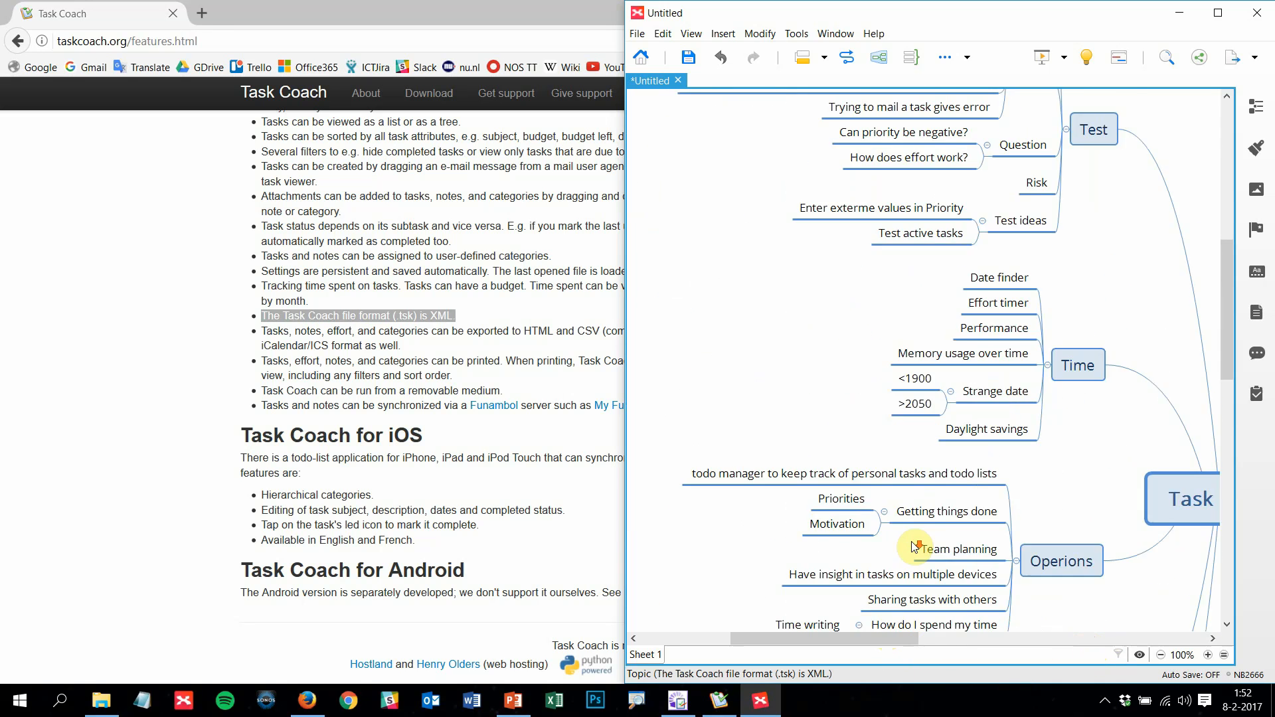
Add the subtopics "Import" and "Export" under the Interfaces topic of the mind map
{"action": "left_click", "coordinate": [1073, 469]}
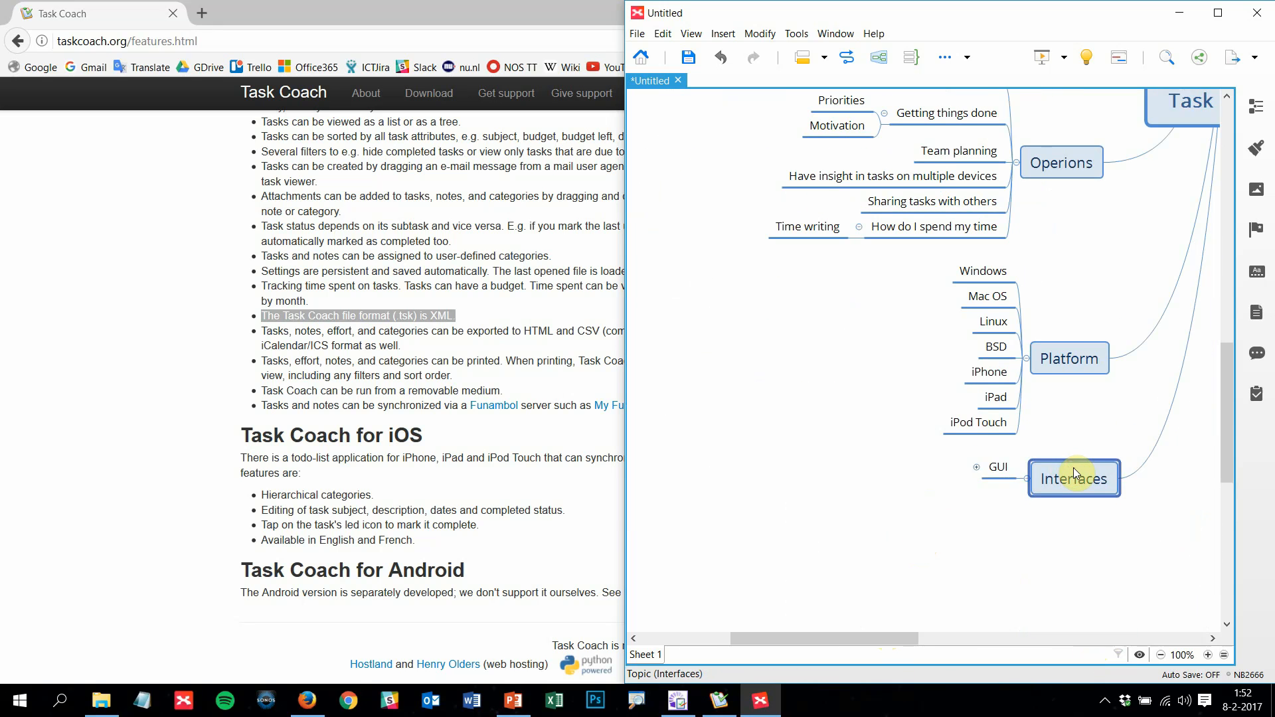
{"action": "key", "text": "Tab"}
{"action": "type", "text": "Import"}
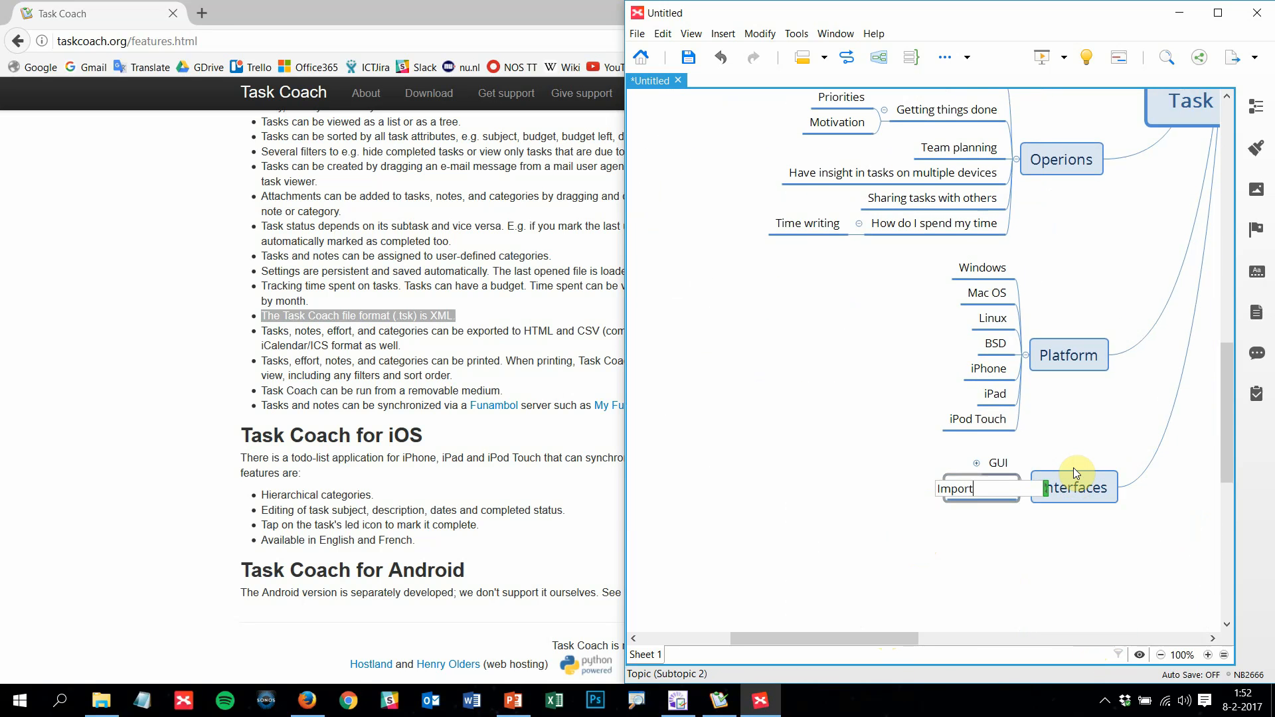
{"action": "key", "text": "Return"}
{"action": "key", "text": "Return"}
{"action": "type", "text": "Export"}
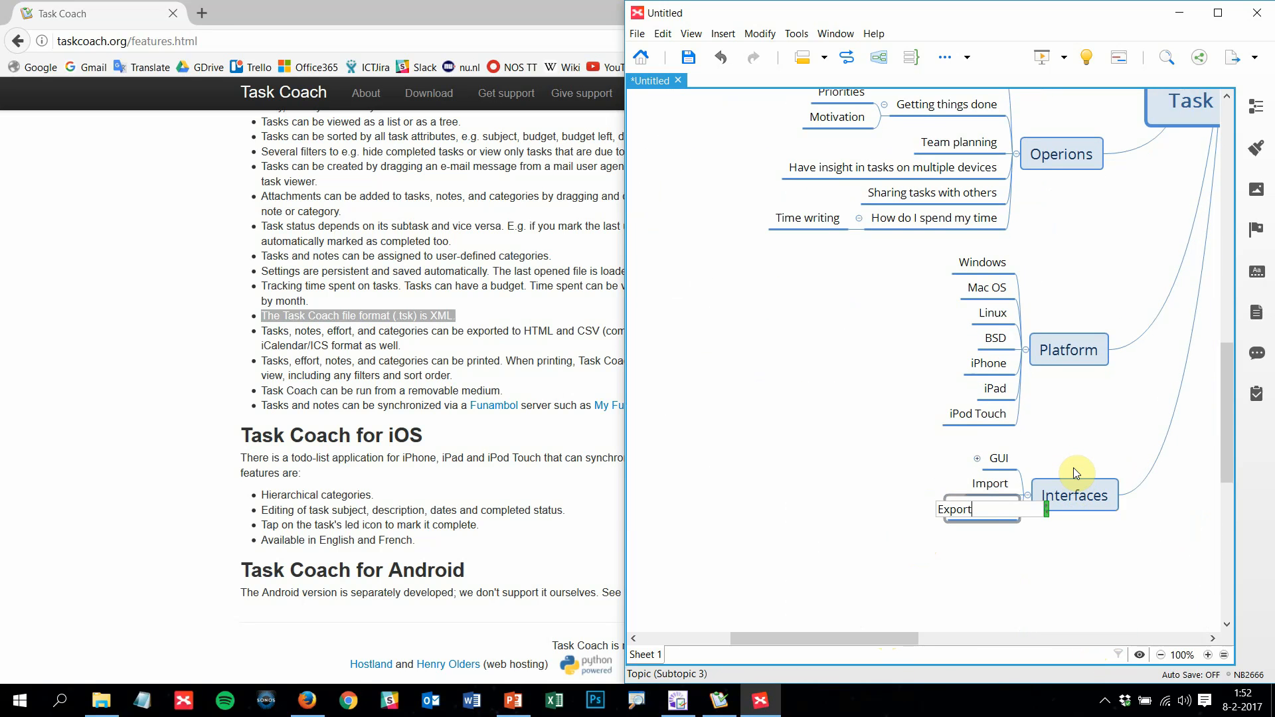
{"action": "key", "text": "Return"}
{"action": "key", "text": "Return"}
{"action": "key", "text": "ctrl+v"}
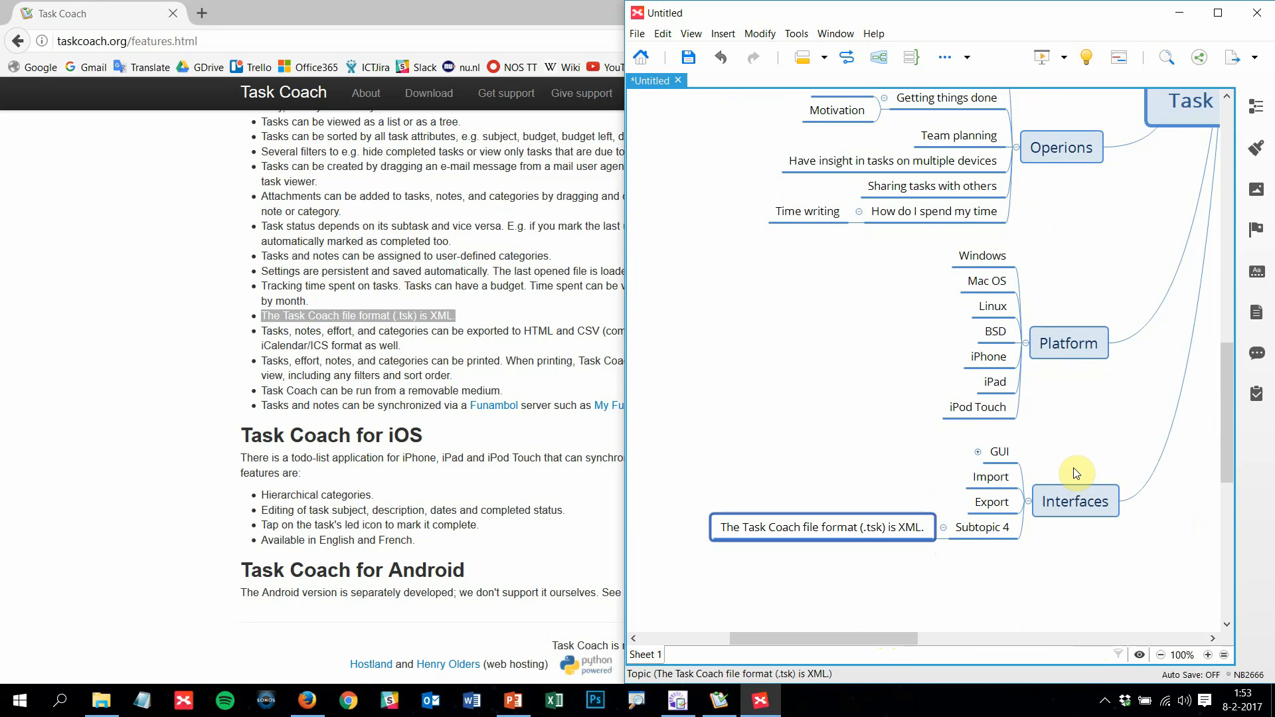
{"action": "key", "text": "Delete"}
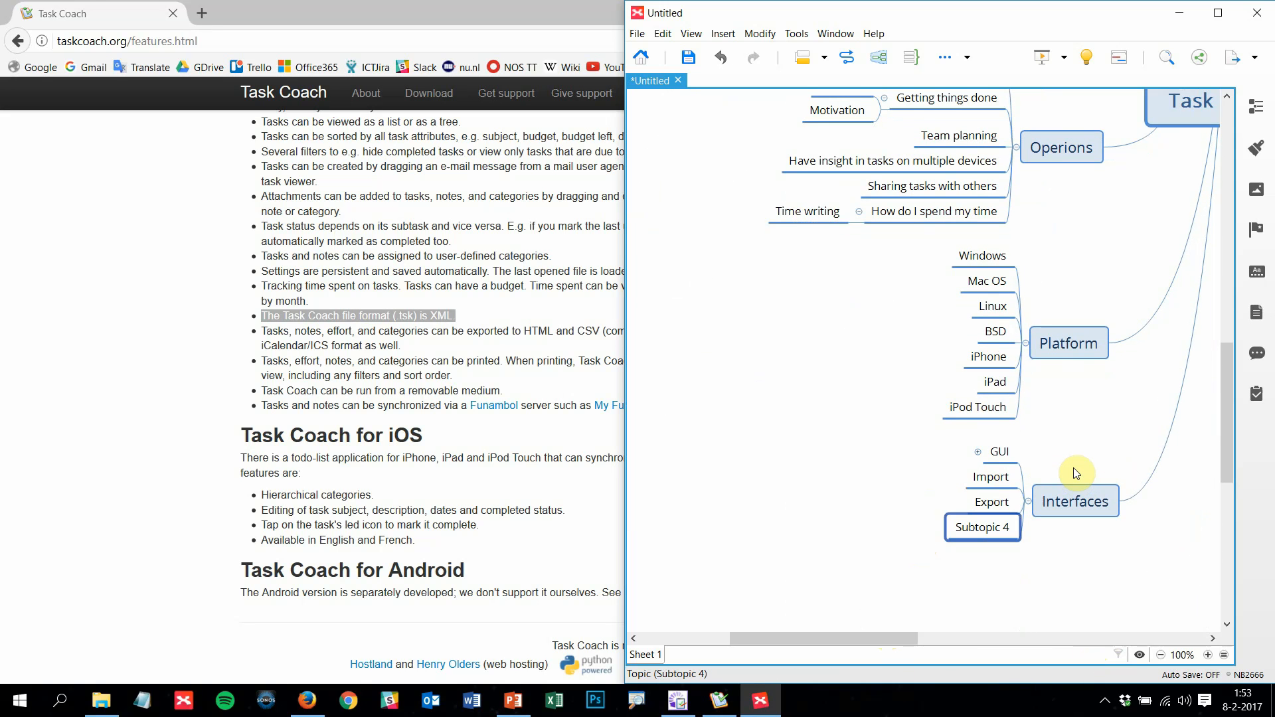
{"action": "key", "text": "Delete"}
{"action": "key", "text": "Up"}
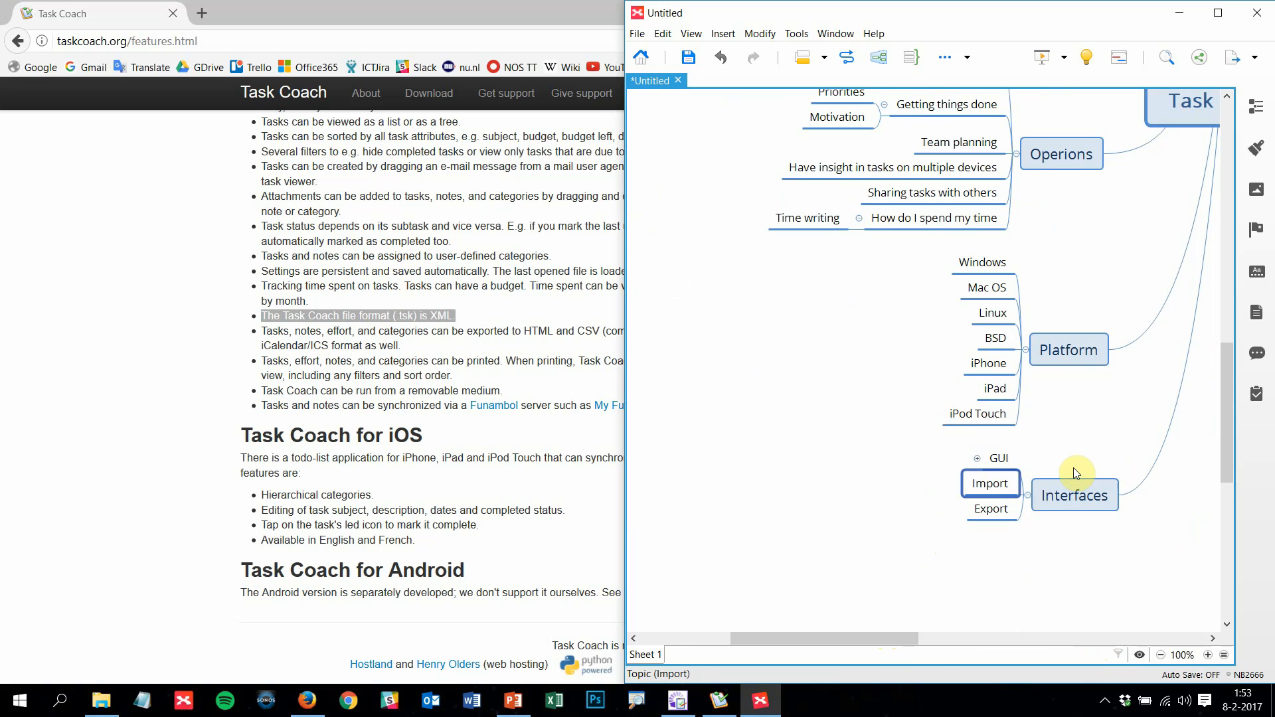
{"action": "key", "text": "Down"}
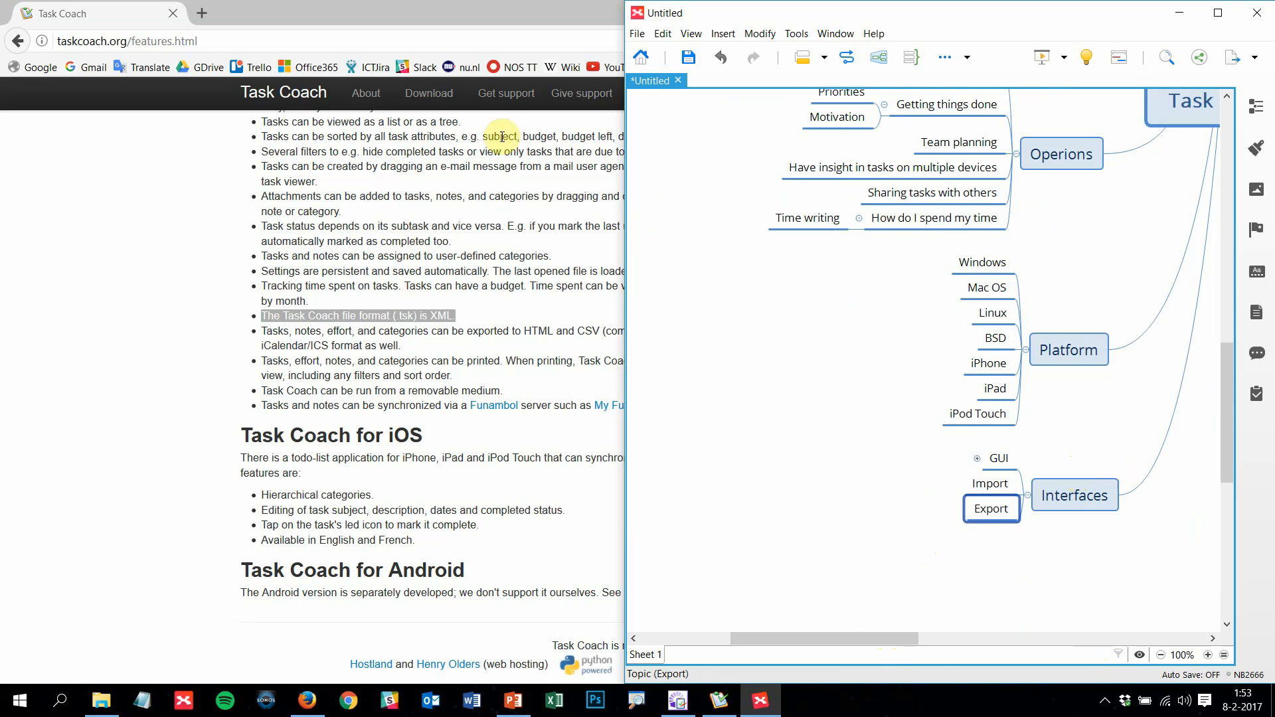
Switch to Task Coach and examine which file formats it offers for export
{"action": "left_click", "coordinate": [633, 38]}
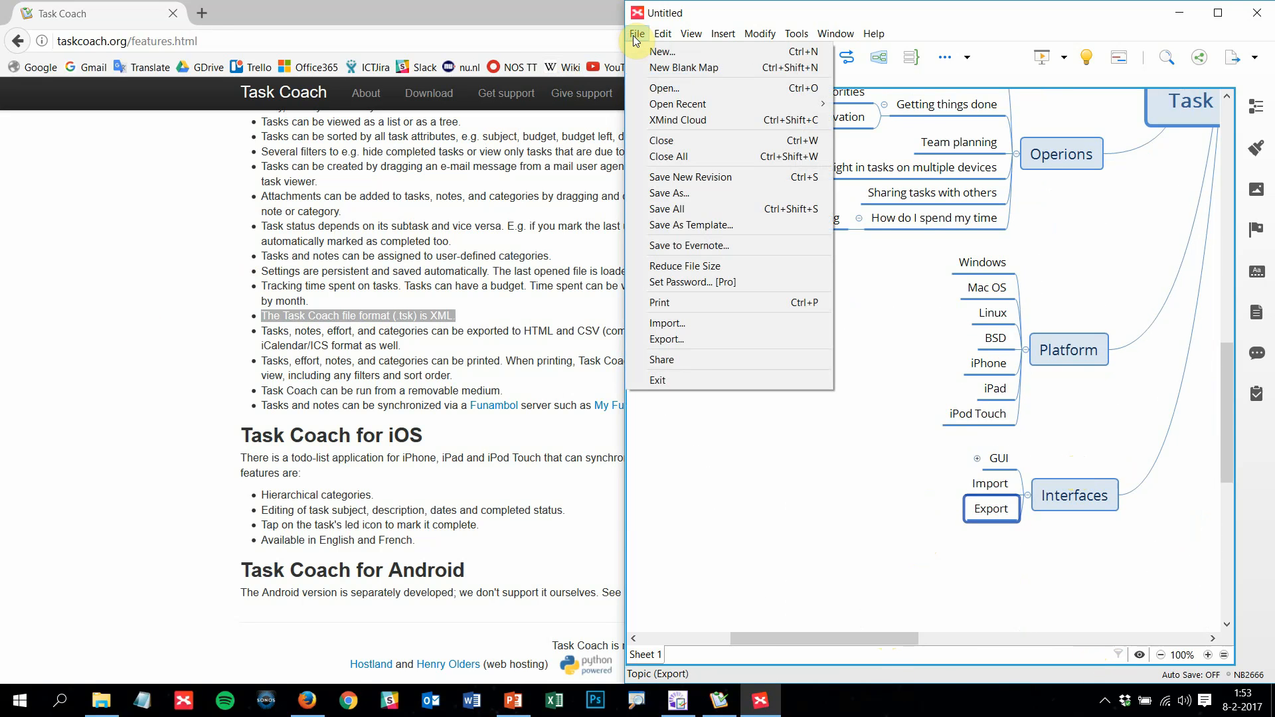
{"action": "left_click", "coordinate": [74, 263]}
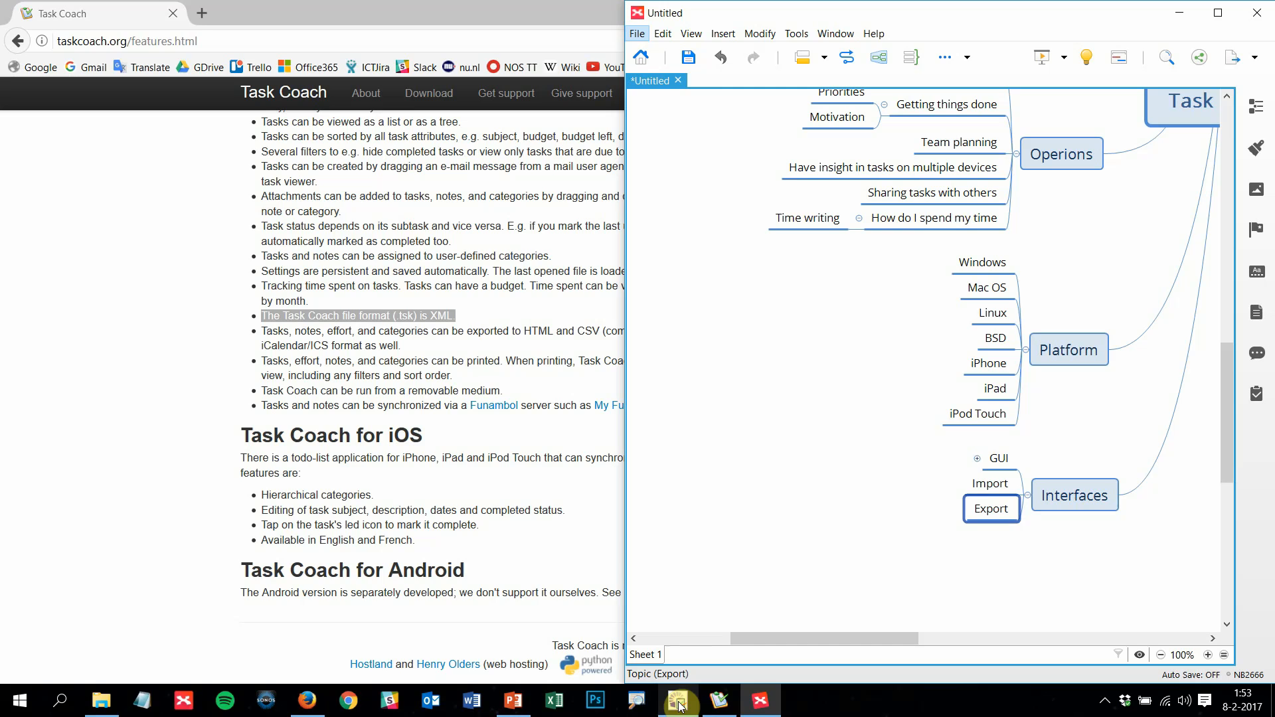
{"action": "left_click", "coordinate": [719, 701]}
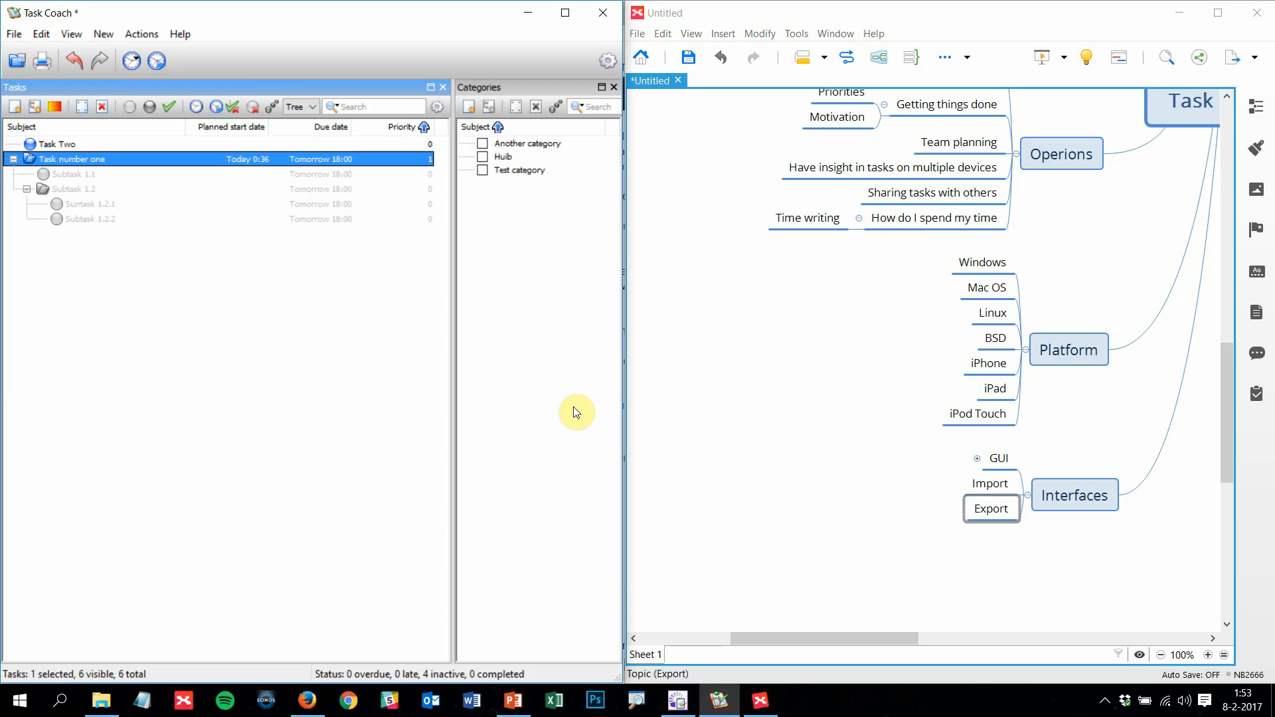
{"action": "left_click", "coordinate": [14, 36]}
{"action": "mouse_move", "coordinate": [65, 342]}
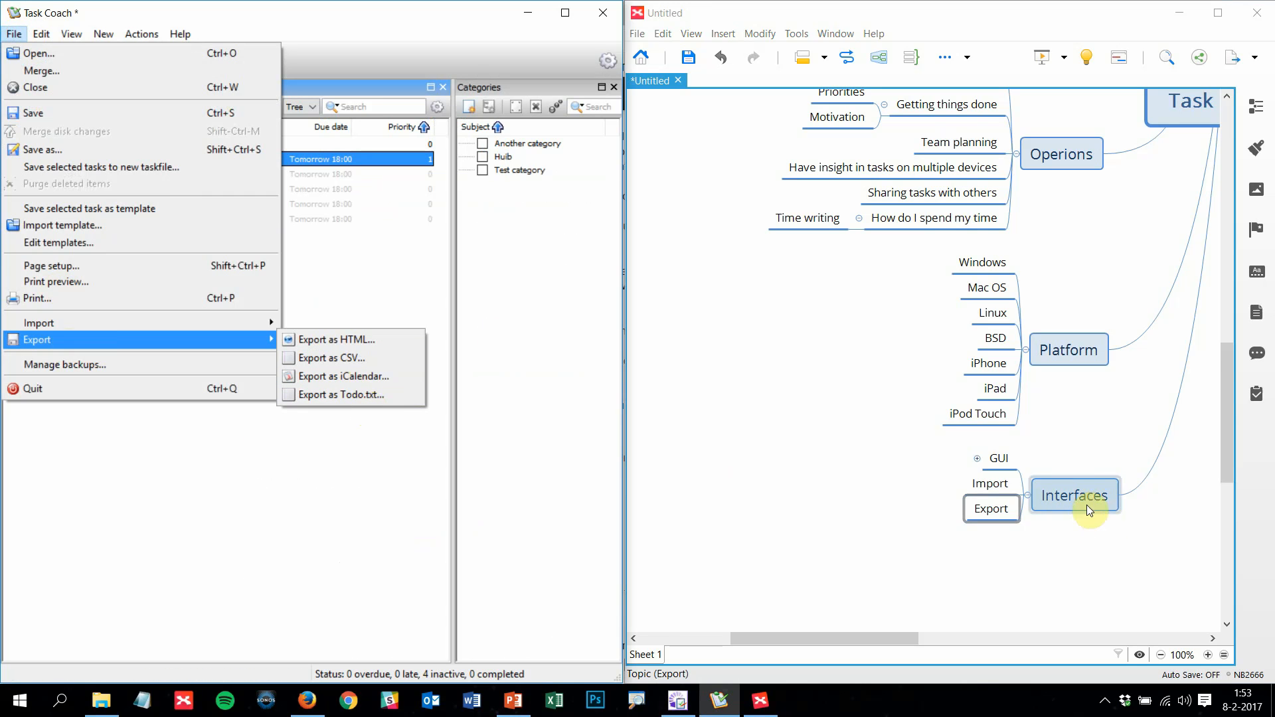
{"action": "left_click", "coordinate": [942, 480]}
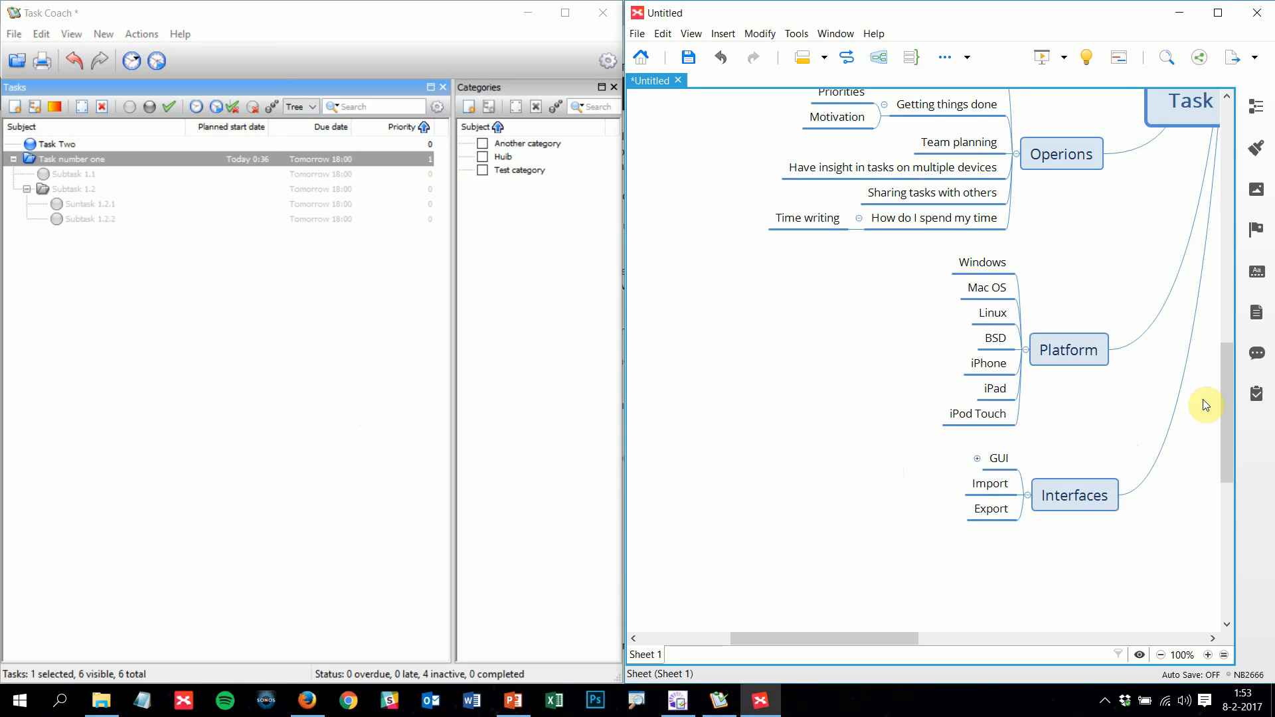
Review the whole mind map at 50% zoom, from the Structure branch down to the Data branch, and return to 90% zoom
{"action": "left_click_drag", "start_coordinate": [1225, 429], "coordinate": [1244, 313]}
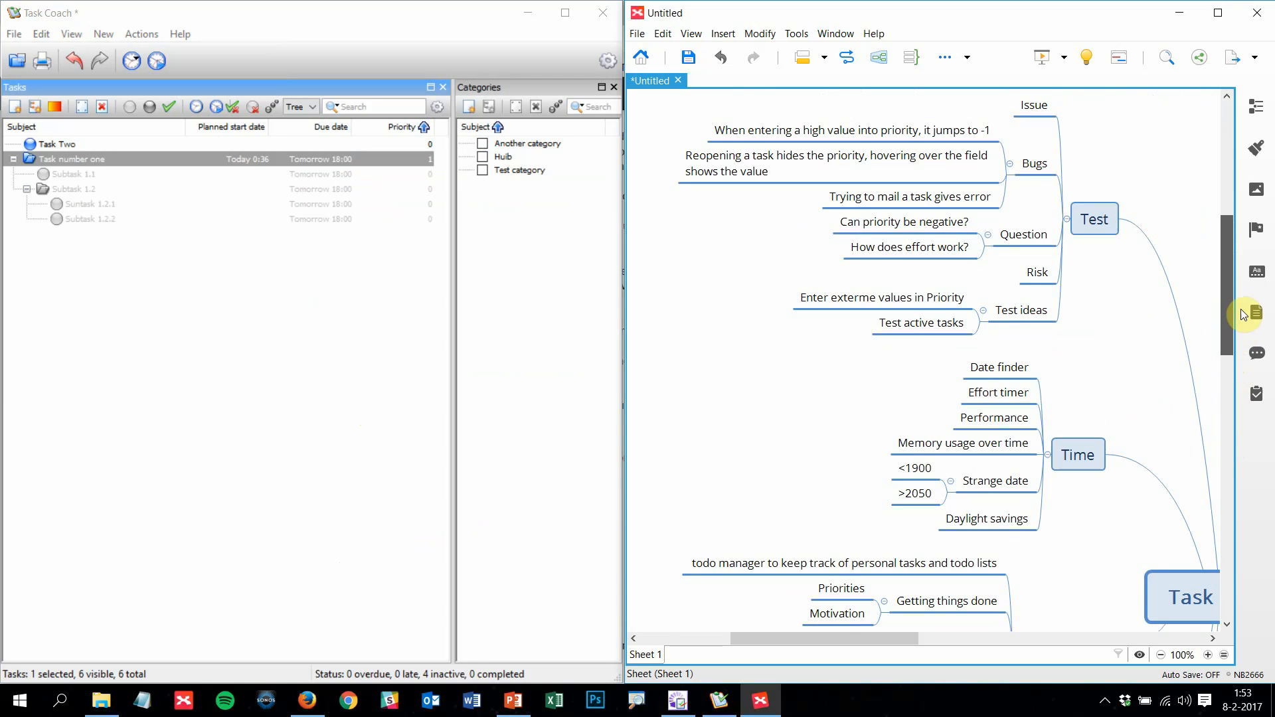
{"action": "left_click", "coordinate": [1162, 656]}
{"action": "left_click", "coordinate": [1162, 656]}
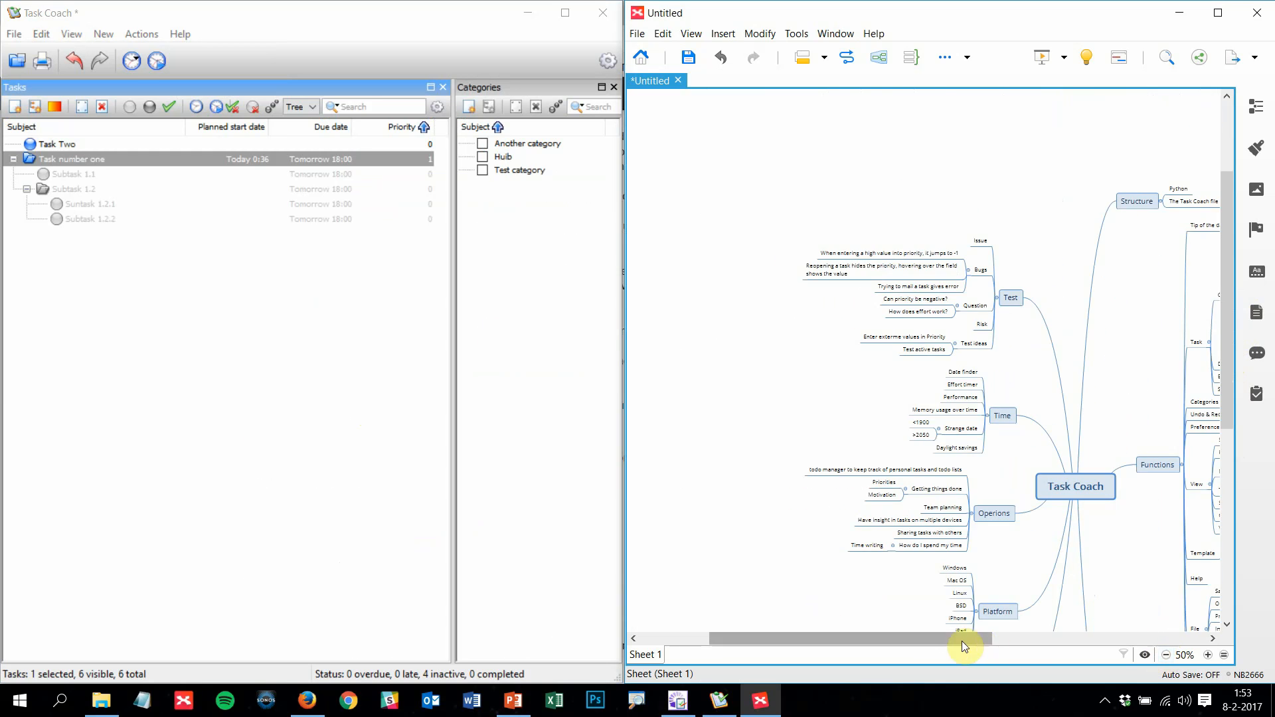
{"action": "left_click_drag", "start_coordinate": [962, 642], "coordinate": [1021, 637]}
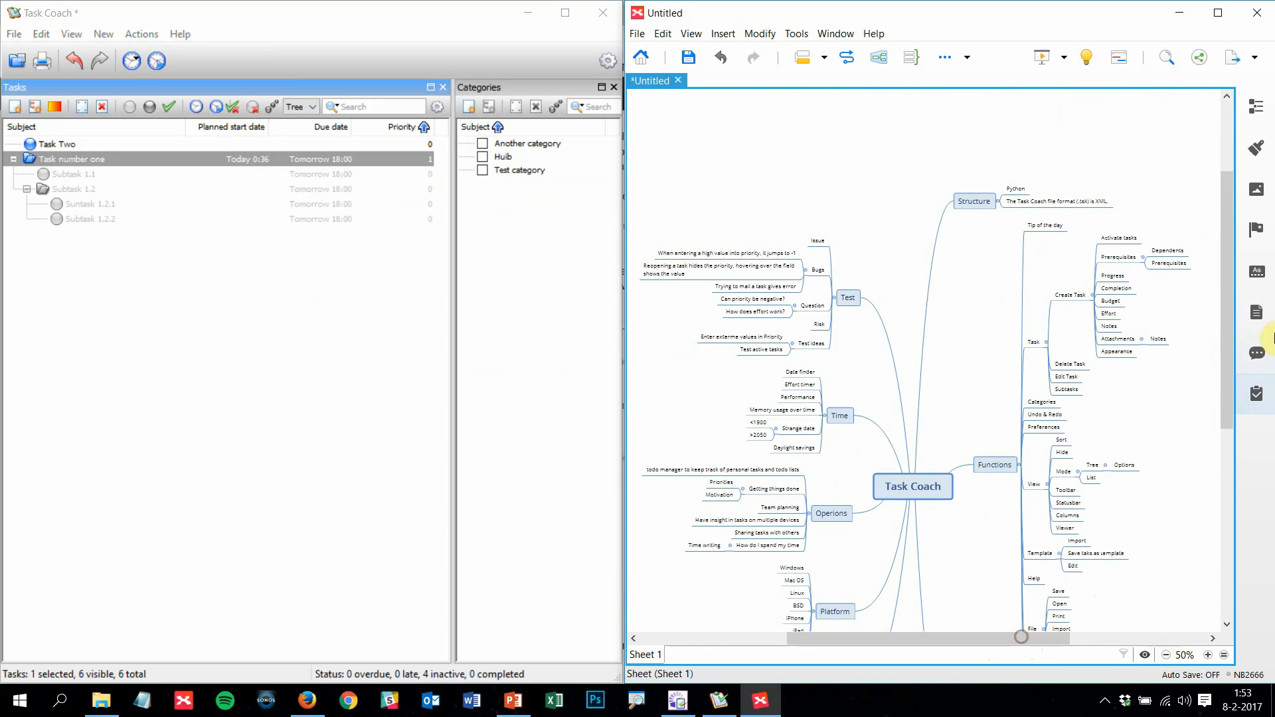
{"action": "left_click_drag", "start_coordinate": [1232, 293], "coordinate": [1237, 343]}
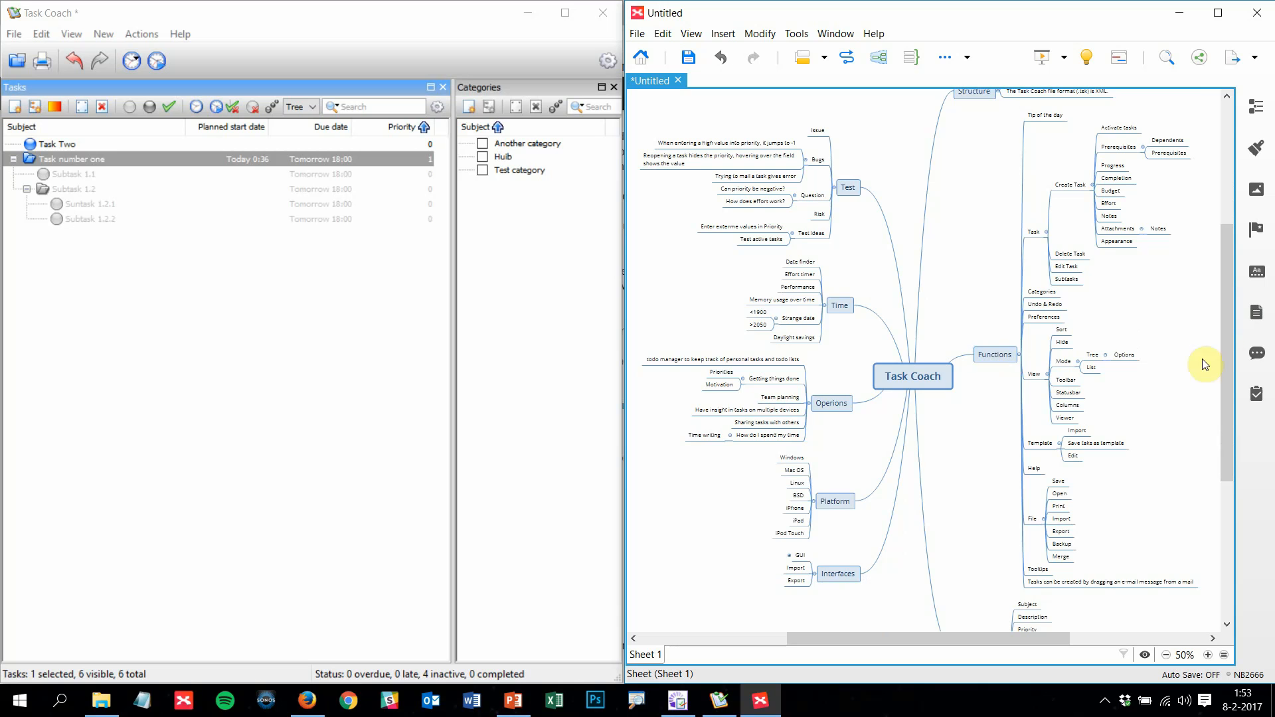
{"action": "left_click_drag", "start_coordinate": [1230, 365], "coordinate": [1239, 435]}
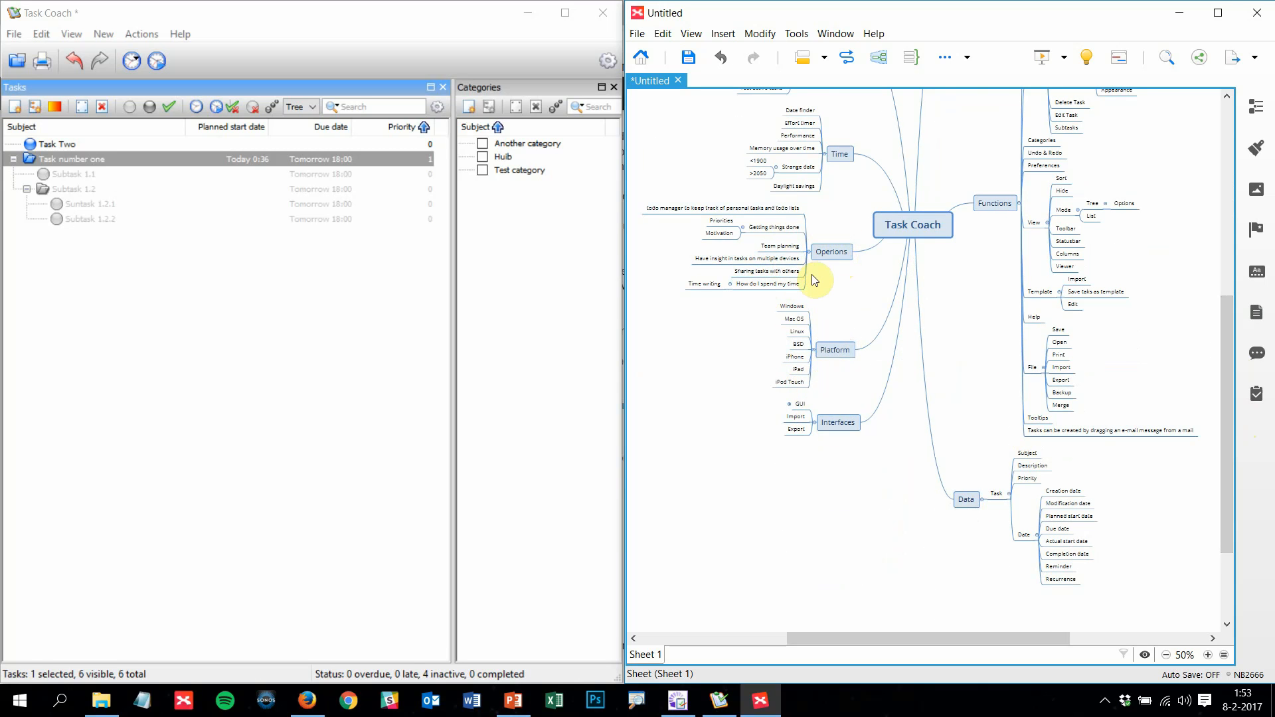
{"action": "scroll", "coordinate": [815, 280], "scroll_direction": "up", "scroll_amount": 3}
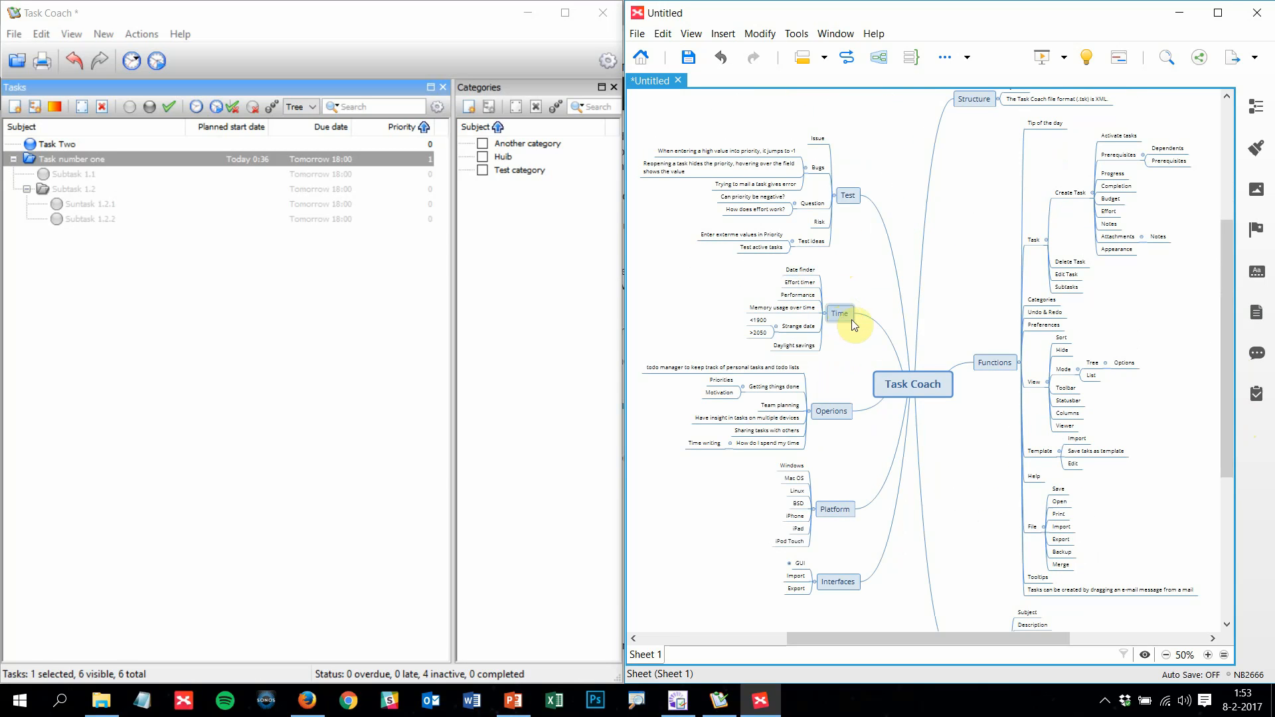
{"action": "left_click", "coordinate": [1207, 655]}
{"action": "left_click", "coordinate": [1208, 655]}
{"action": "left_click_drag", "start_coordinate": [952, 639], "coordinate": [862, 639]}
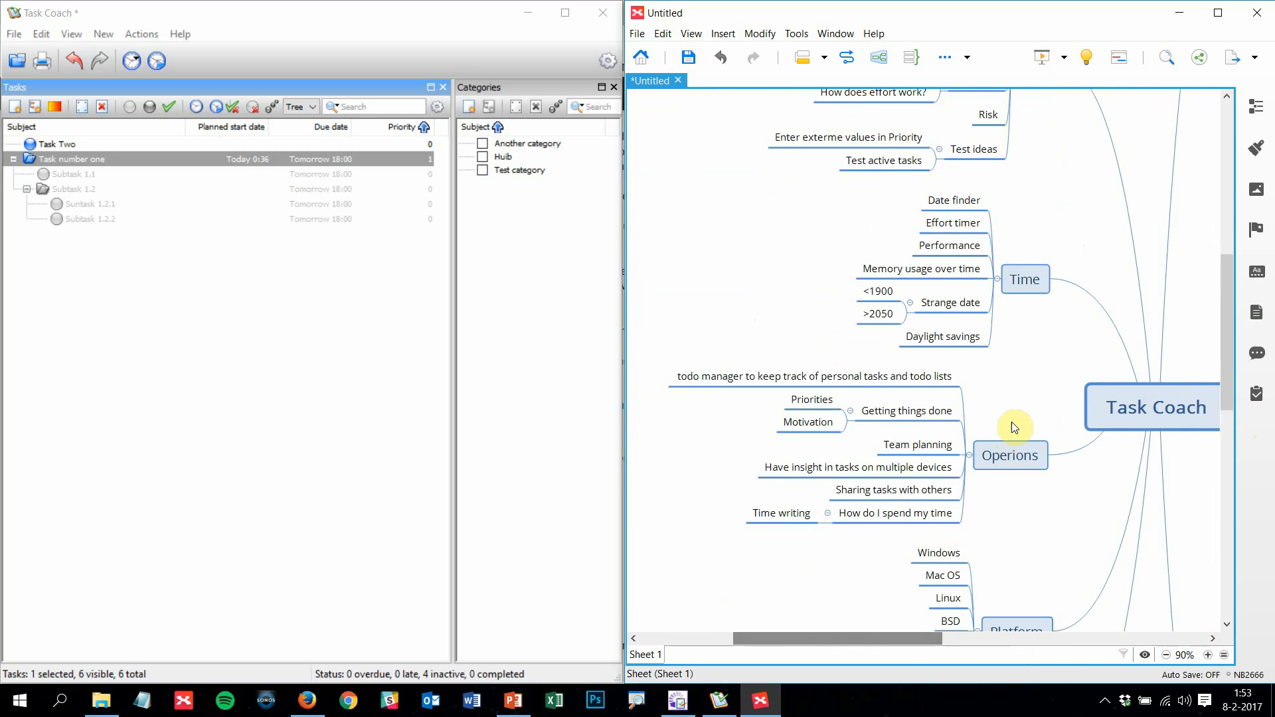
Add the subtopic "Multiple users" under Test ideas in the Test branch
{"action": "scroll", "coordinate": [1010, 420], "scroll_direction": "up", "scroll_amount": 3}
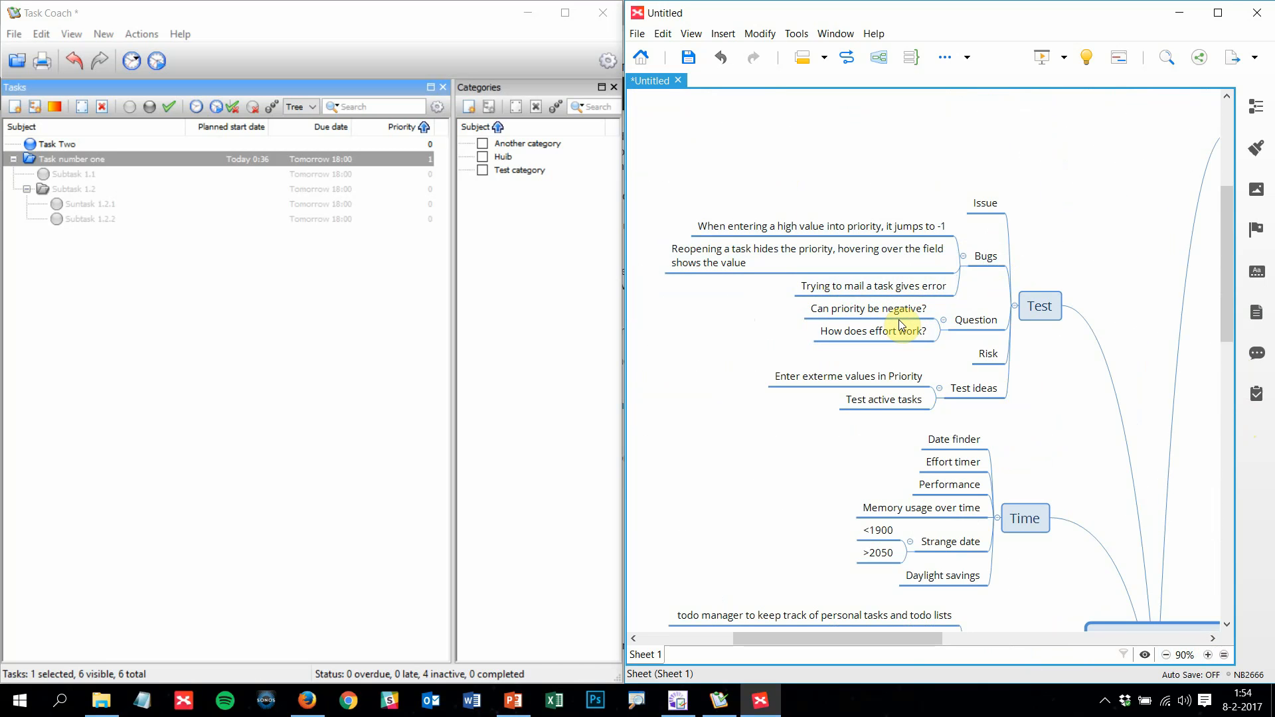
{"action": "left_click_drag", "start_coordinate": [863, 640], "coordinate": [877, 640]}
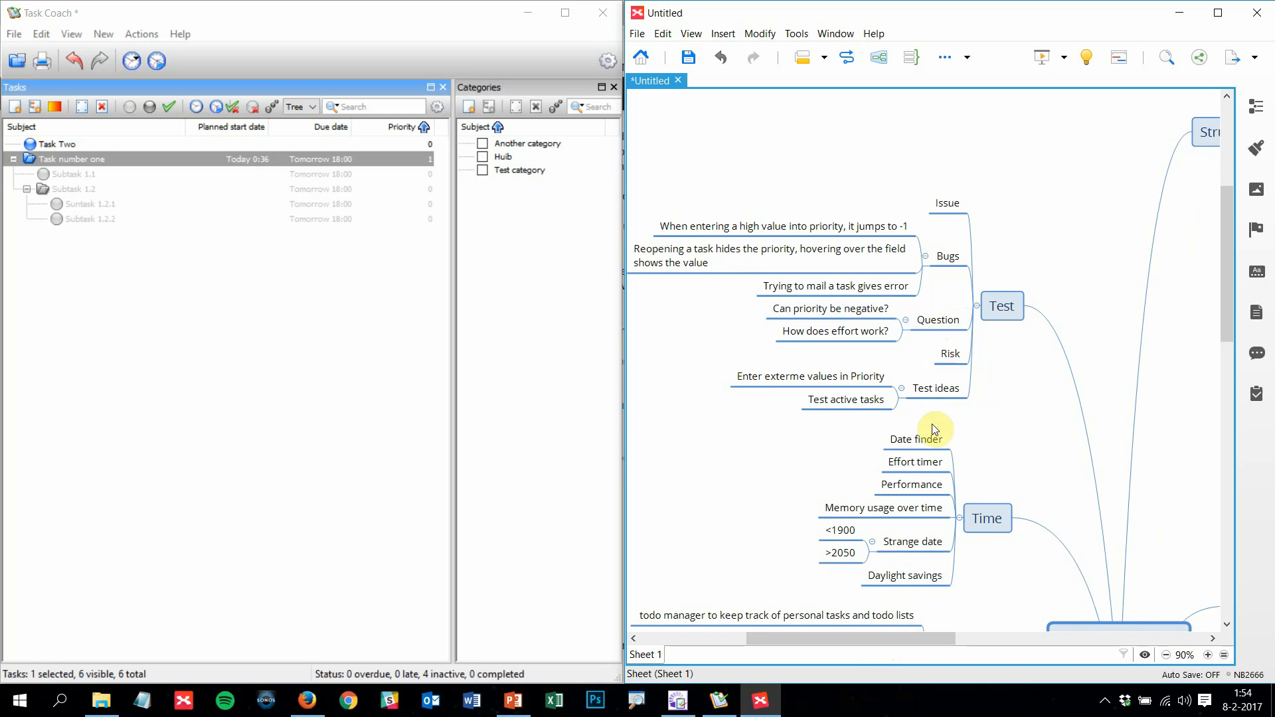
{"action": "left_click", "coordinate": [954, 389]}
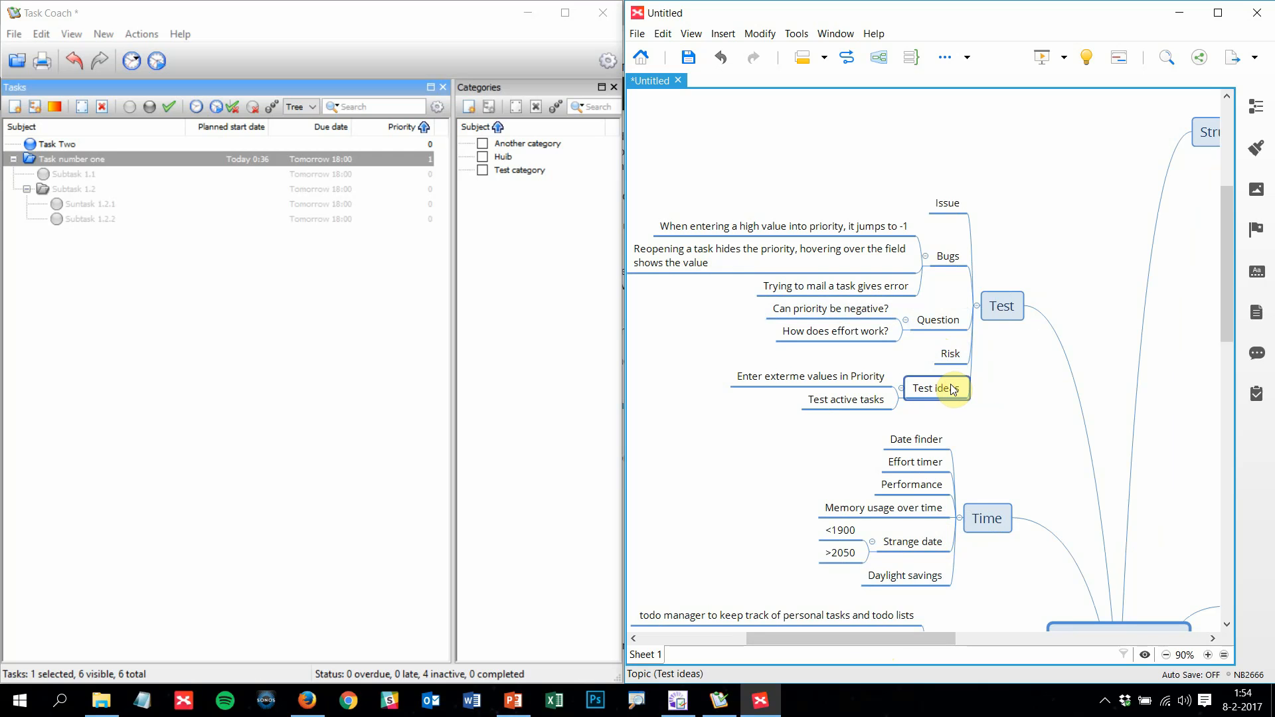
{"action": "key", "text": "Tab"}
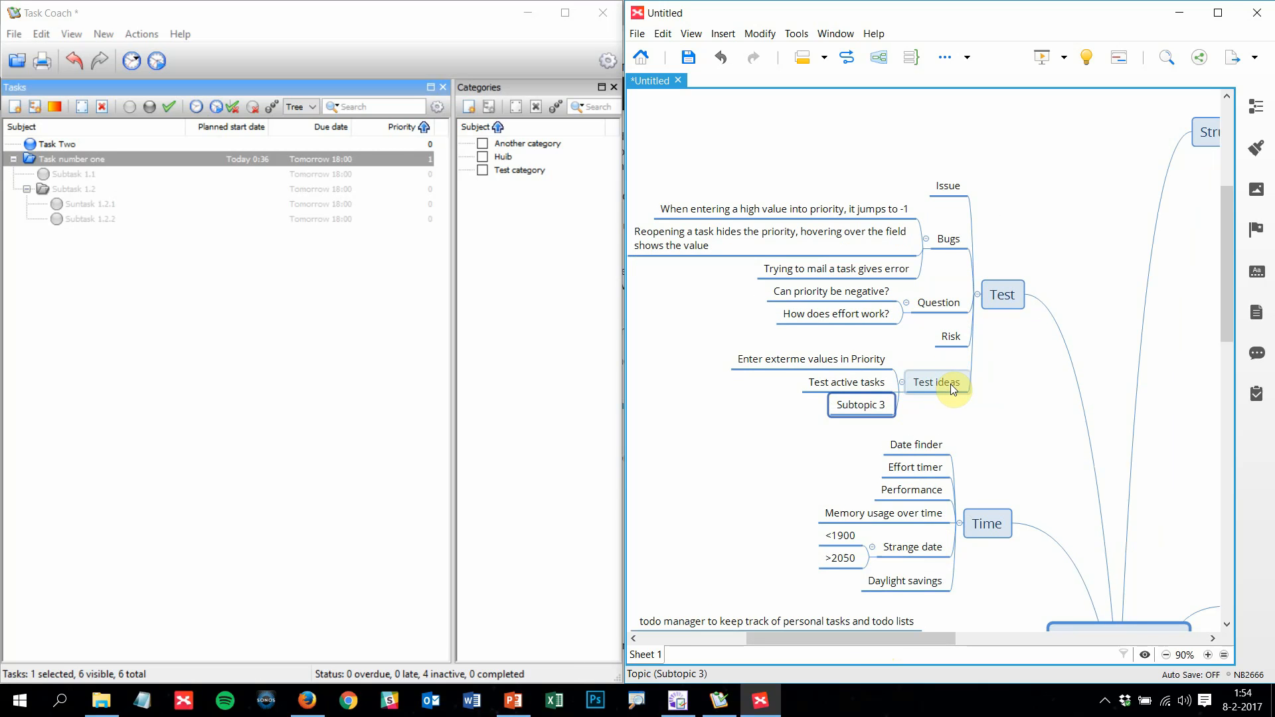
{"action": "type", "text": "M"}
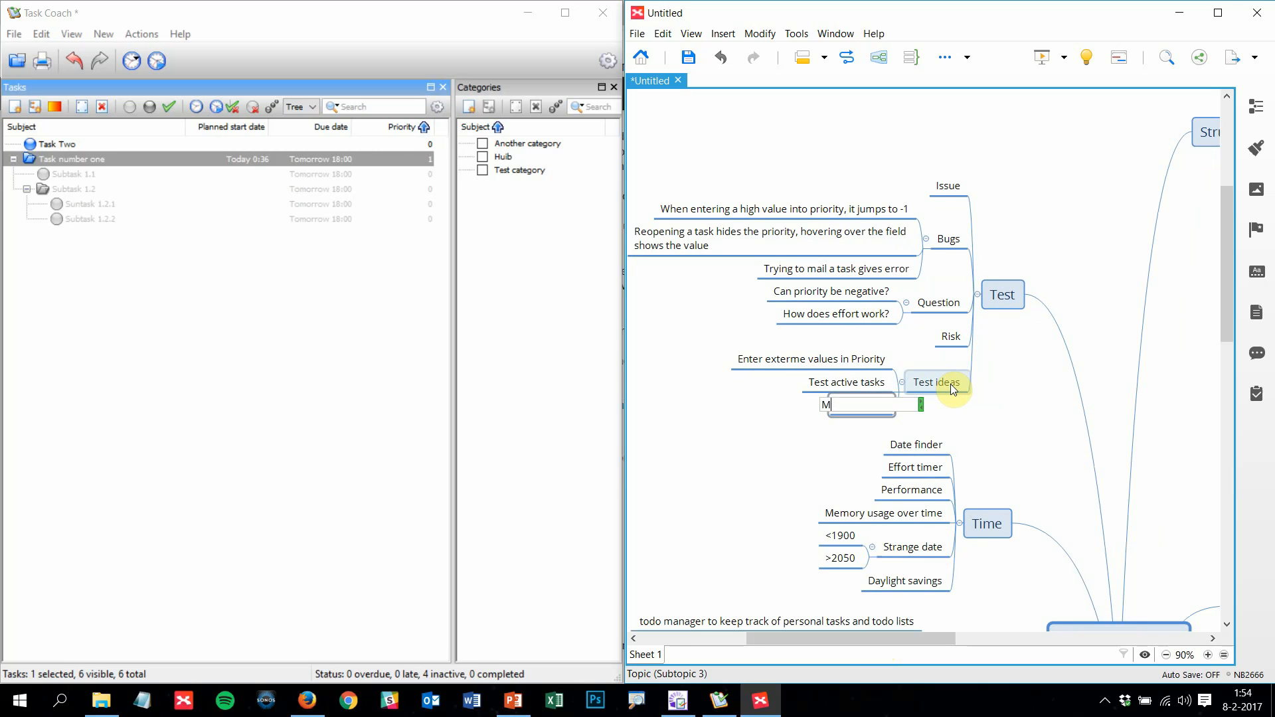
{"action": "type", "text": "ultiple users"}
{"action": "key", "text": "Return"}
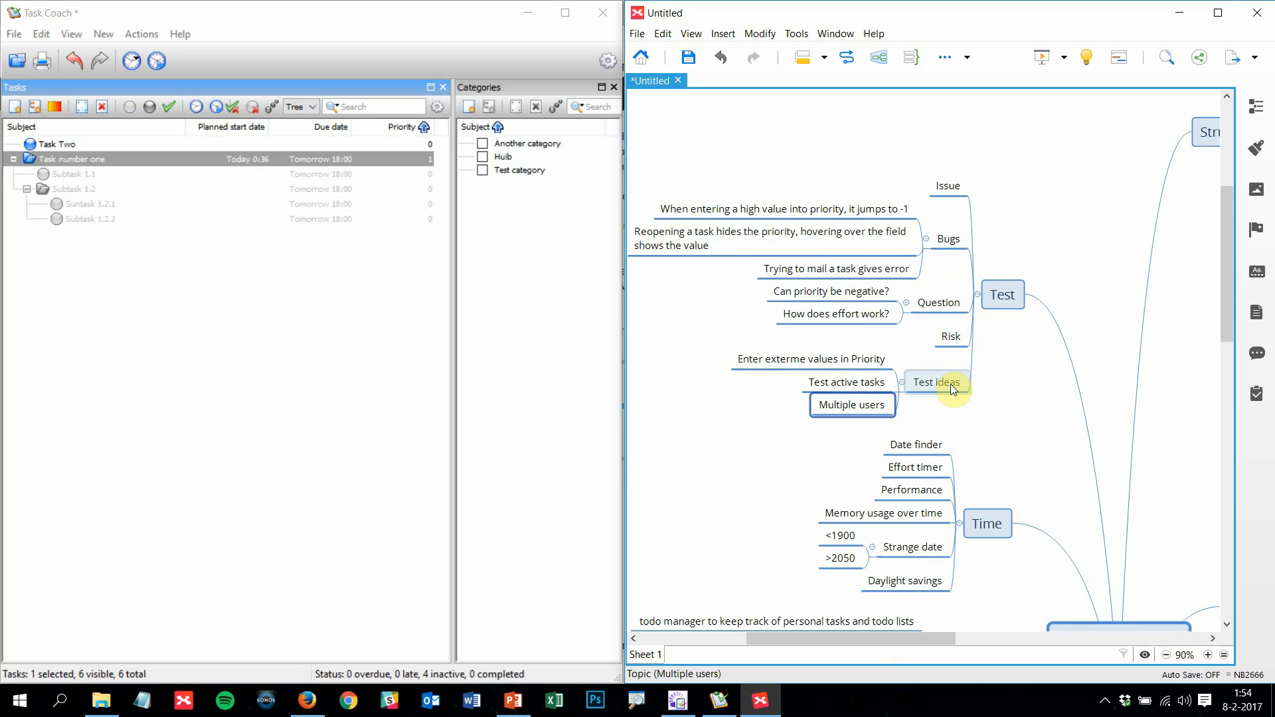
{"action": "left_click", "coordinate": [953, 389]}
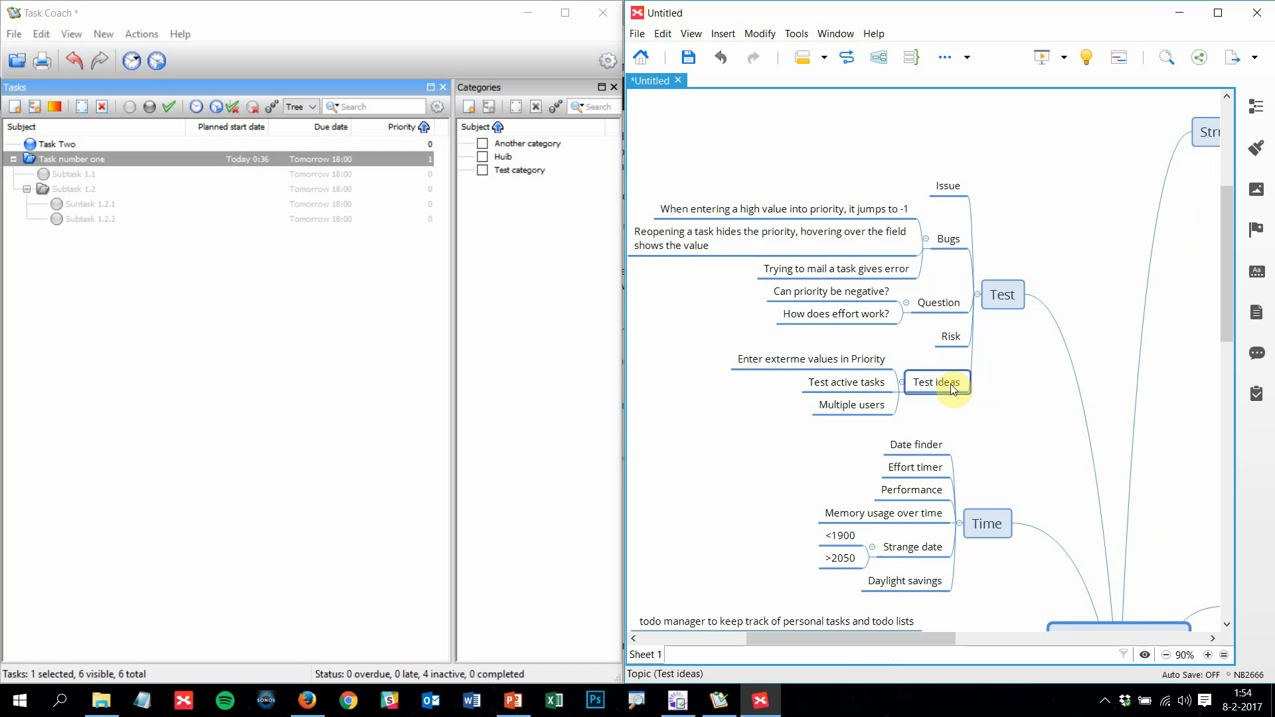
Examine the Time, Operions, Functions, Structure and Data branches of the mind map for gaps
{"action": "scroll", "coordinate": [962, 399], "scroll_direction": "down", "scroll_amount": 1}
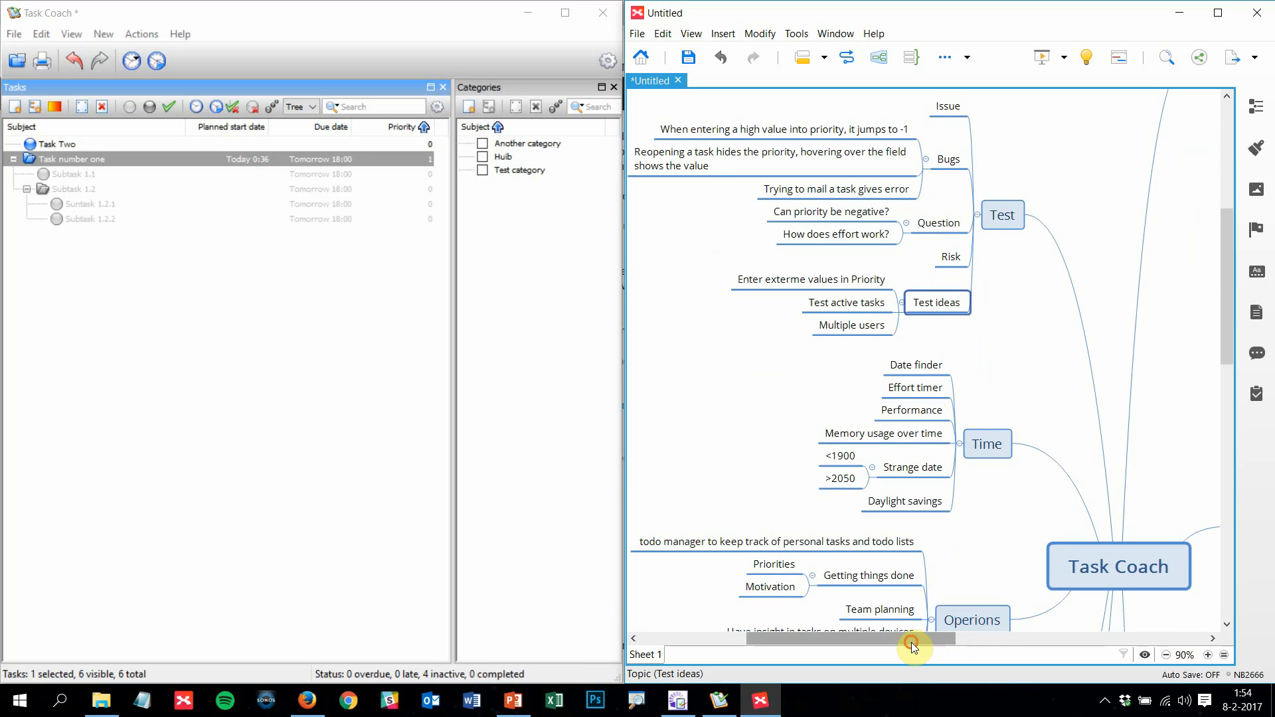
{"action": "left_click_drag", "start_coordinate": [912, 641], "coordinate": [951, 640]}
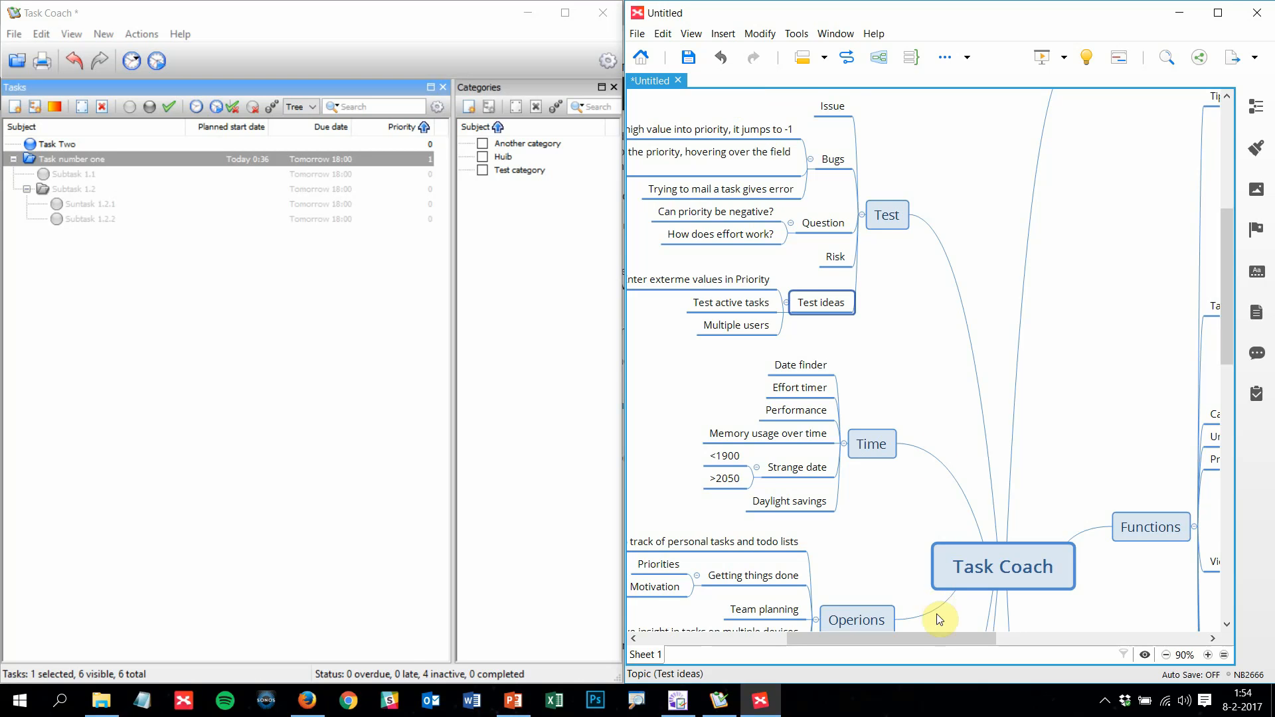
{"action": "scroll", "coordinate": [1053, 410], "scroll_direction": "down", "scroll_amount": 2}
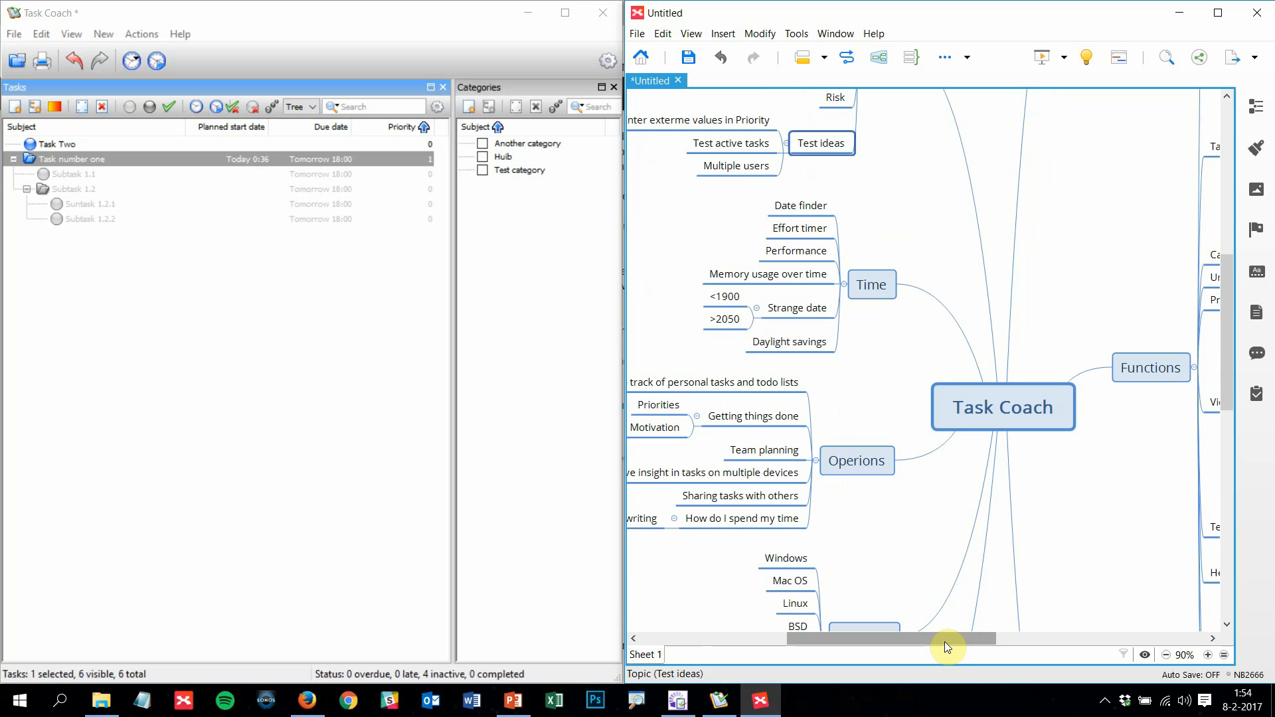
{"action": "left_click_drag", "start_coordinate": [944, 642], "coordinate": [1015, 632]}
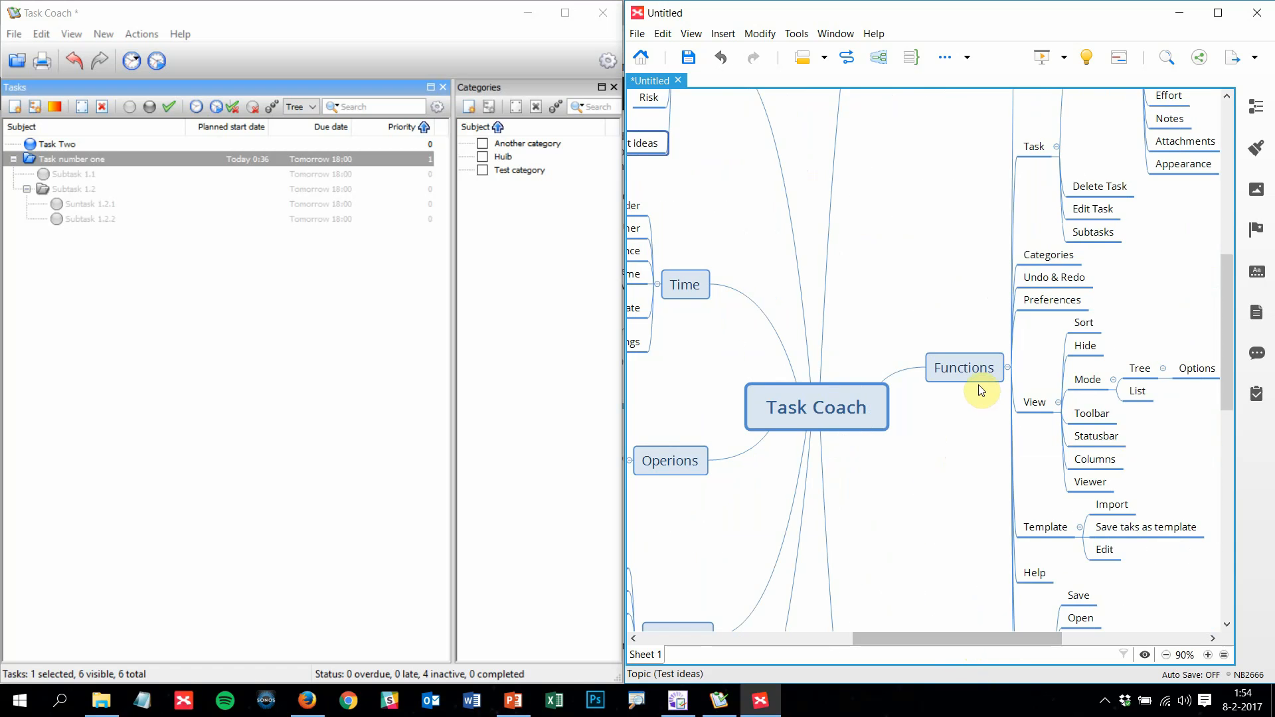
{"action": "scroll", "coordinate": [979, 390], "scroll_direction": "down", "scroll_amount": 4}
{"action": "scroll", "coordinate": [980, 390], "scroll_direction": "up", "scroll_amount": 2}
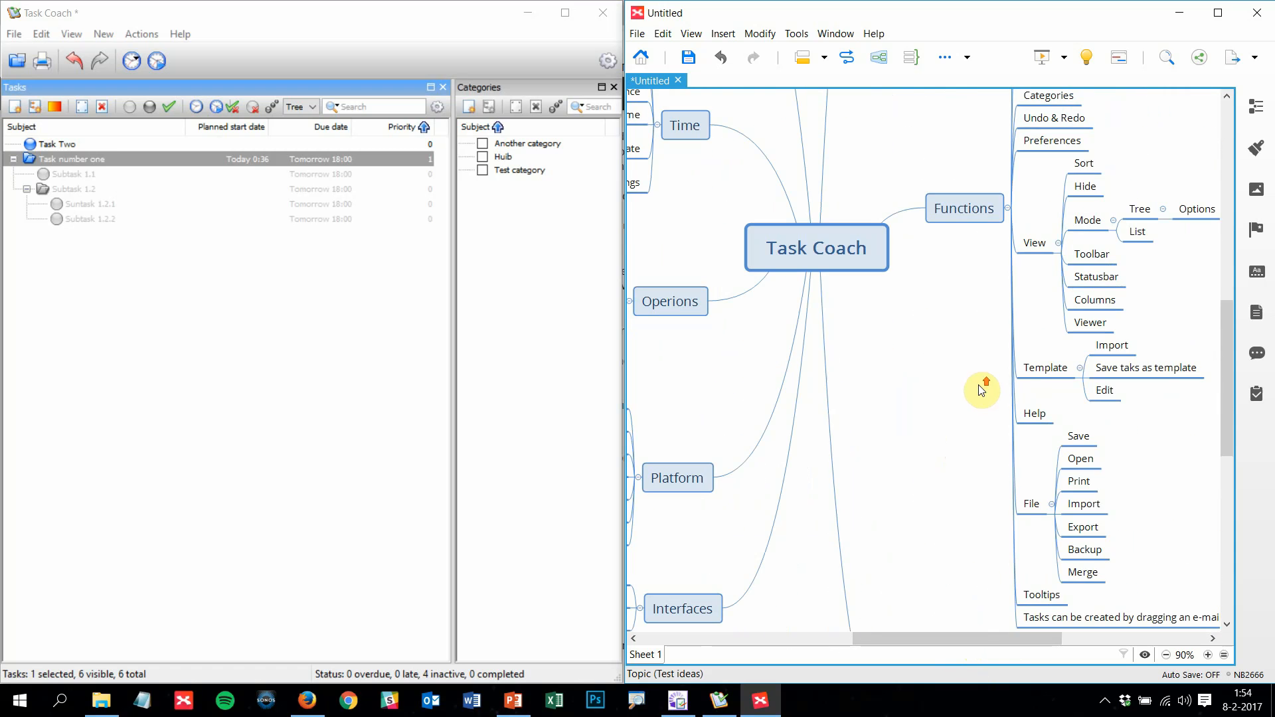
{"action": "scroll", "coordinate": [981, 390], "scroll_direction": "up", "scroll_amount": 2}
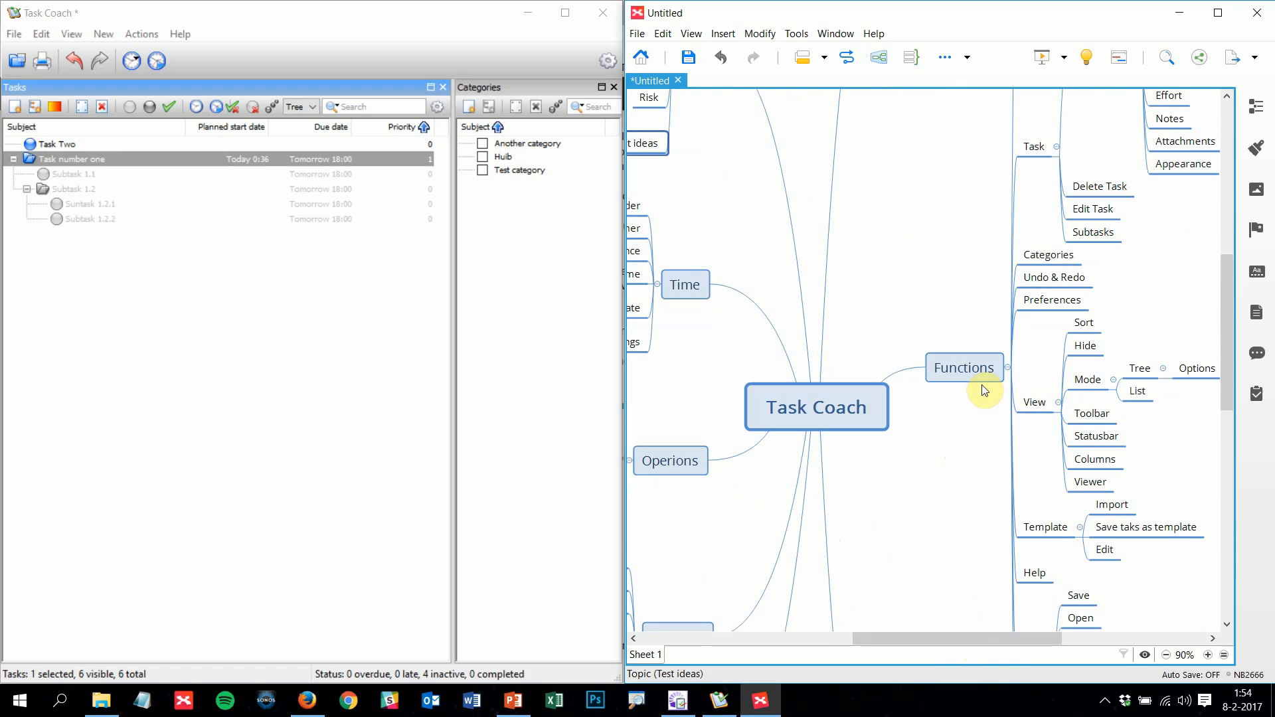
{"action": "scroll", "coordinate": [984, 390], "scroll_direction": "up", "scroll_amount": 1}
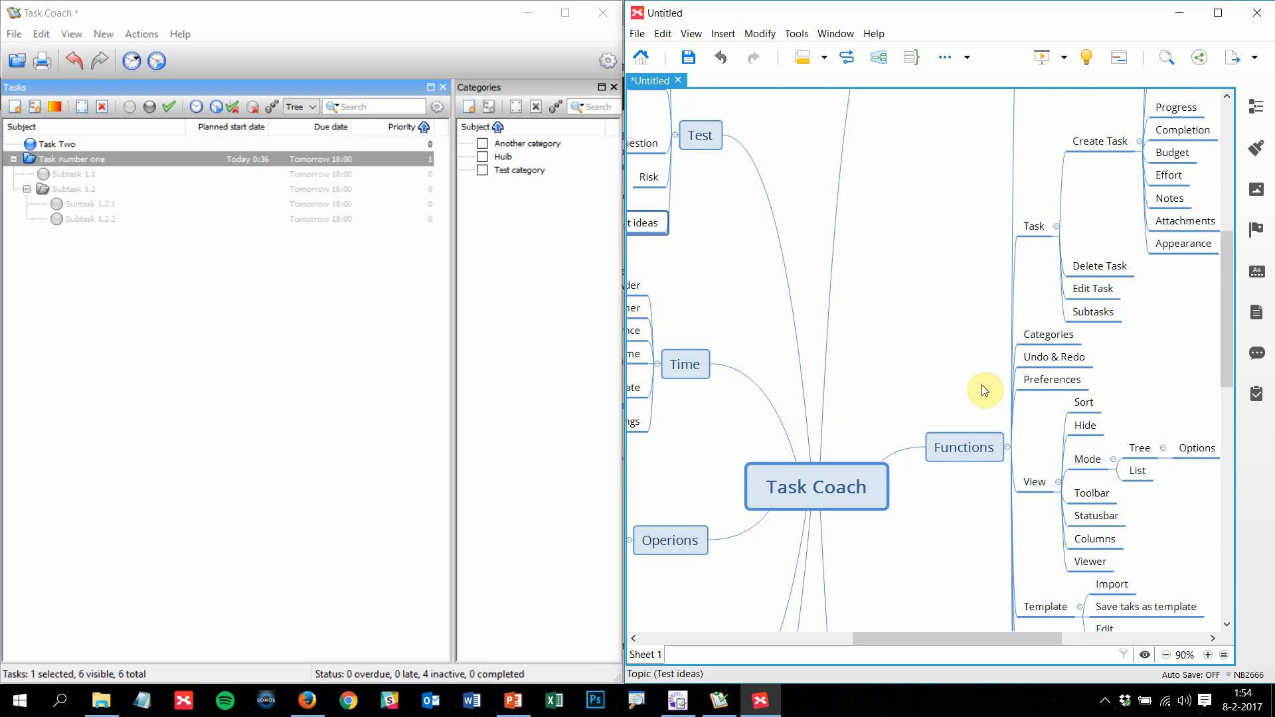
{"action": "scroll", "coordinate": [984, 389], "scroll_direction": "up", "scroll_amount": 1}
{"action": "scroll", "coordinate": [984, 390], "scroll_direction": "up", "scroll_amount": 1}
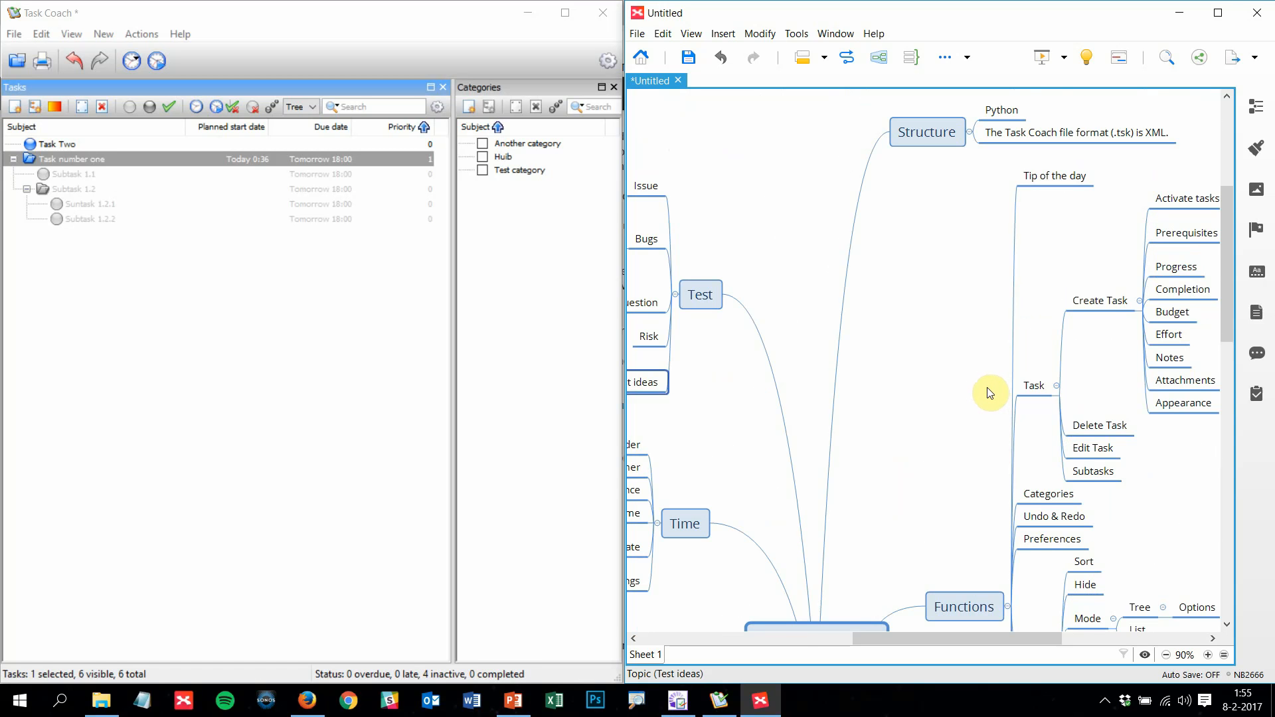
{"action": "scroll", "coordinate": [990, 392], "scroll_direction": "down", "scroll_amount": 1}
{"action": "scroll", "coordinate": [990, 389], "scroll_direction": "up", "scroll_amount": 1}
{"action": "scroll", "coordinate": [990, 389], "scroll_direction": "down", "scroll_amount": 3}
{"action": "scroll", "coordinate": [990, 390], "scroll_direction": "down", "scroll_amount": 6}
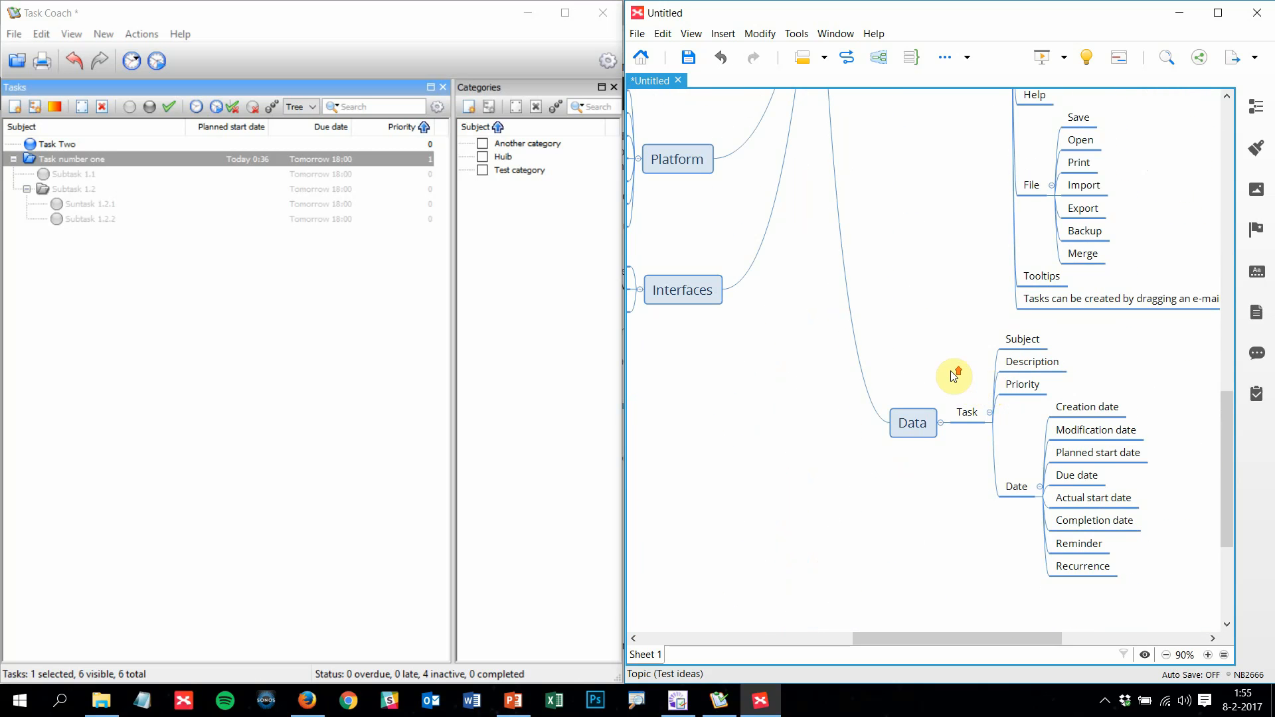
Maximize the mind map window and review the Test, Time, Operions and Functions branches around the central Task Coach topic
{"action": "scroll", "coordinate": [953, 376], "scroll_direction": "up", "scroll_amount": 4}
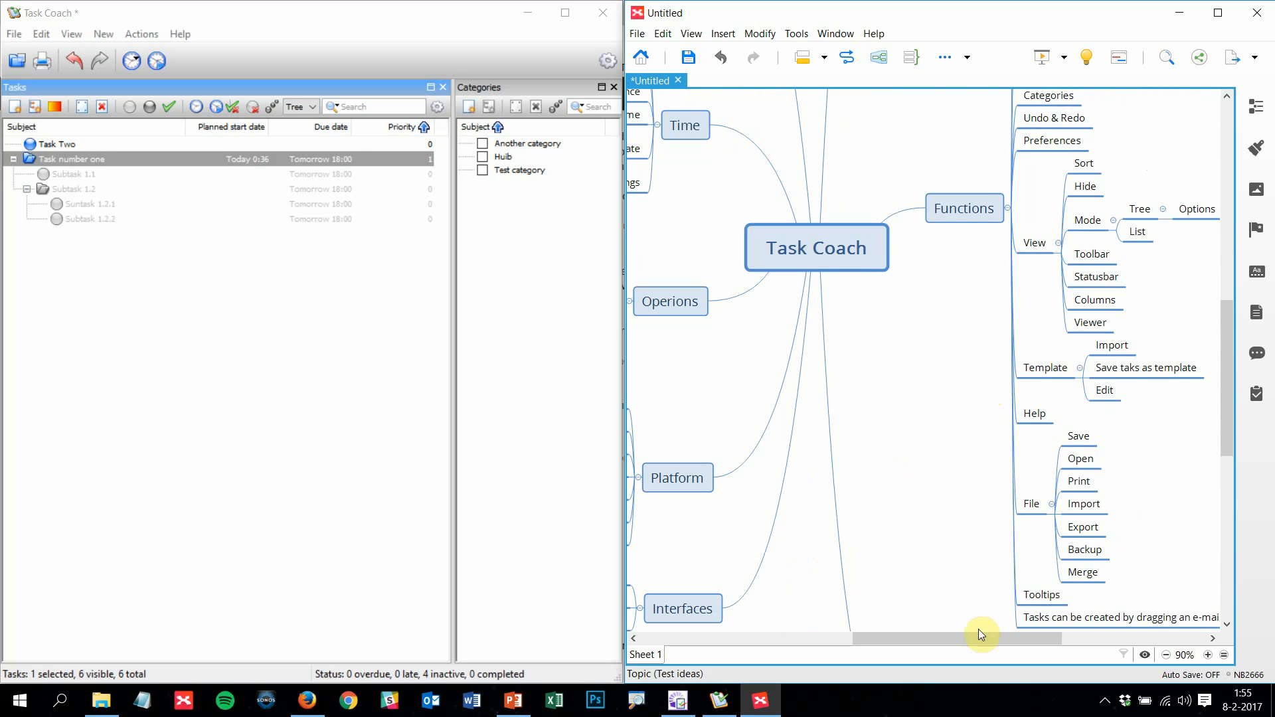
{"action": "left_click_drag", "start_coordinate": [978, 638], "coordinate": [922, 637]}
{"action": "scroll", "coordinate": [1010, 468], "scroll_direction": "up", "scroll_amount": 2}
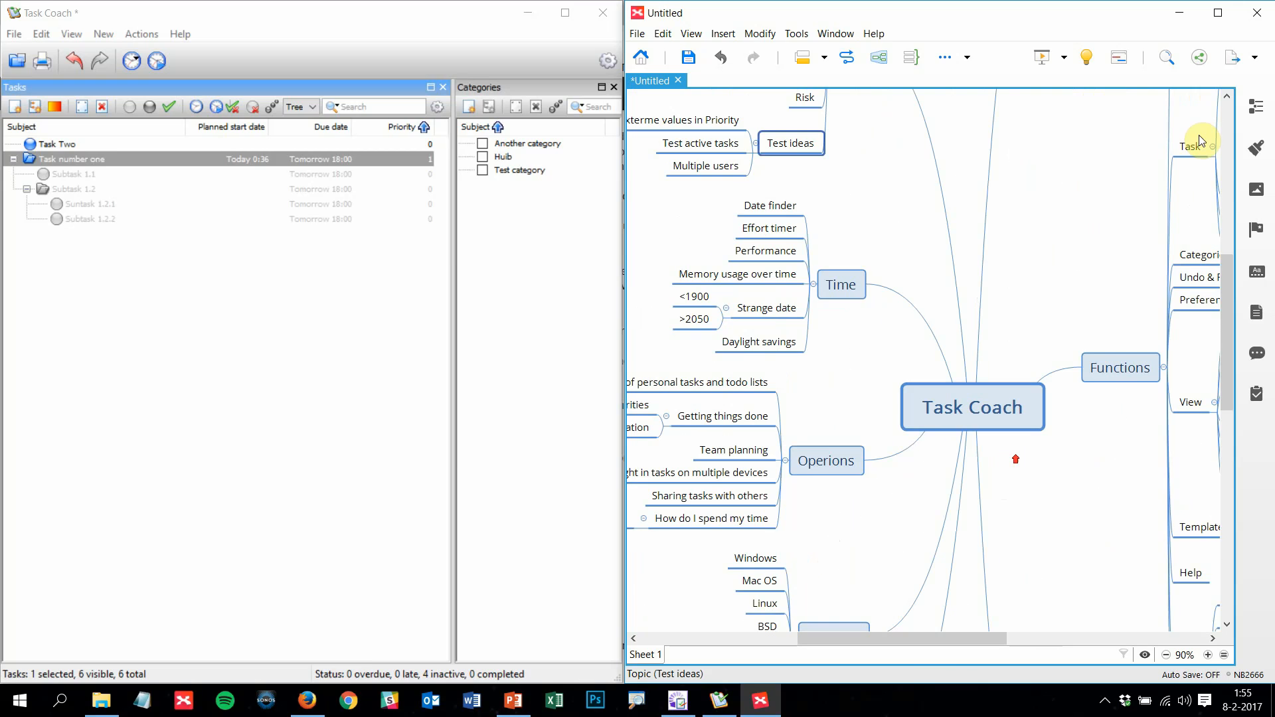
{"action": "left_click", "coordinate": [1218, 13]}
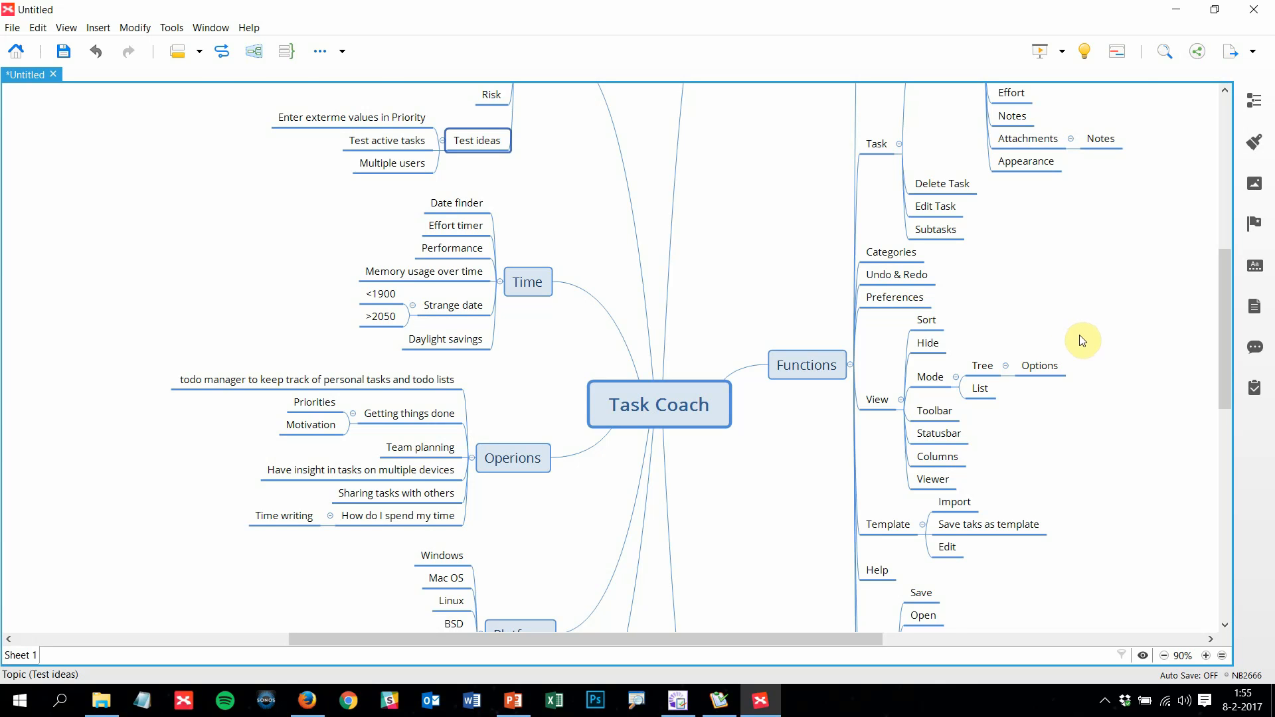
{"action": "scroll", "coordinate": [1080, 340], "scroll_direction": "up", "scroll_amount": 3}
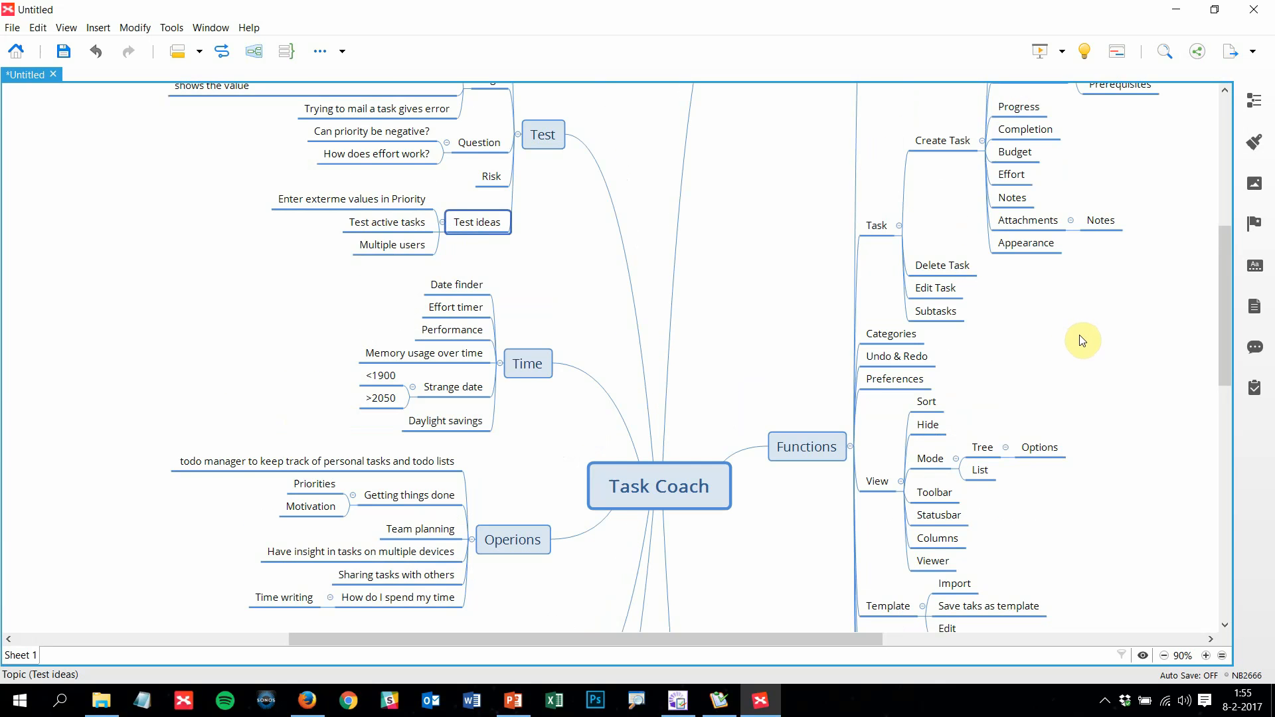
{"action": "scroll", "coordinate": [1083, 340], "scroll_direction": "down", "scroll_amount": 3}
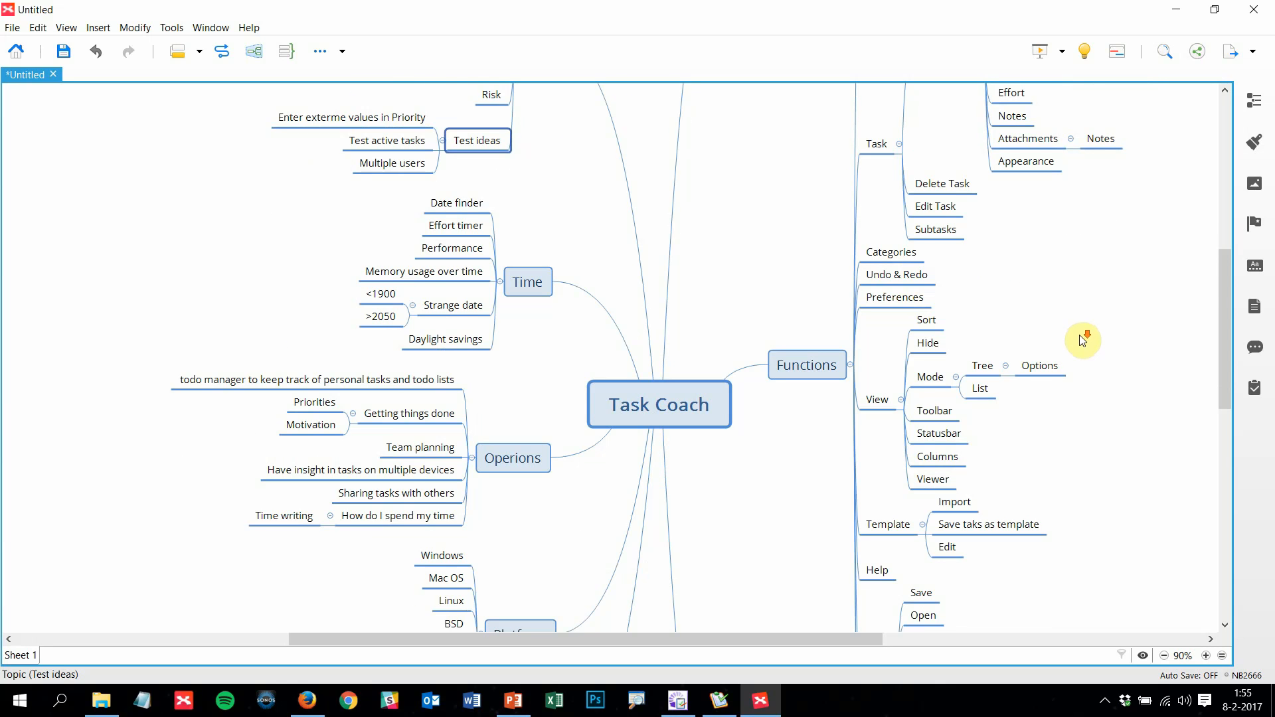
{"action": "scroll", "coordinate": [1082, 341], "scroll_direction": "down", "scroll_amount": 2}
{"action": "scroll", "coordinate": [1083, 340], "scroll_direction": "up", "scroll_amount": 1}
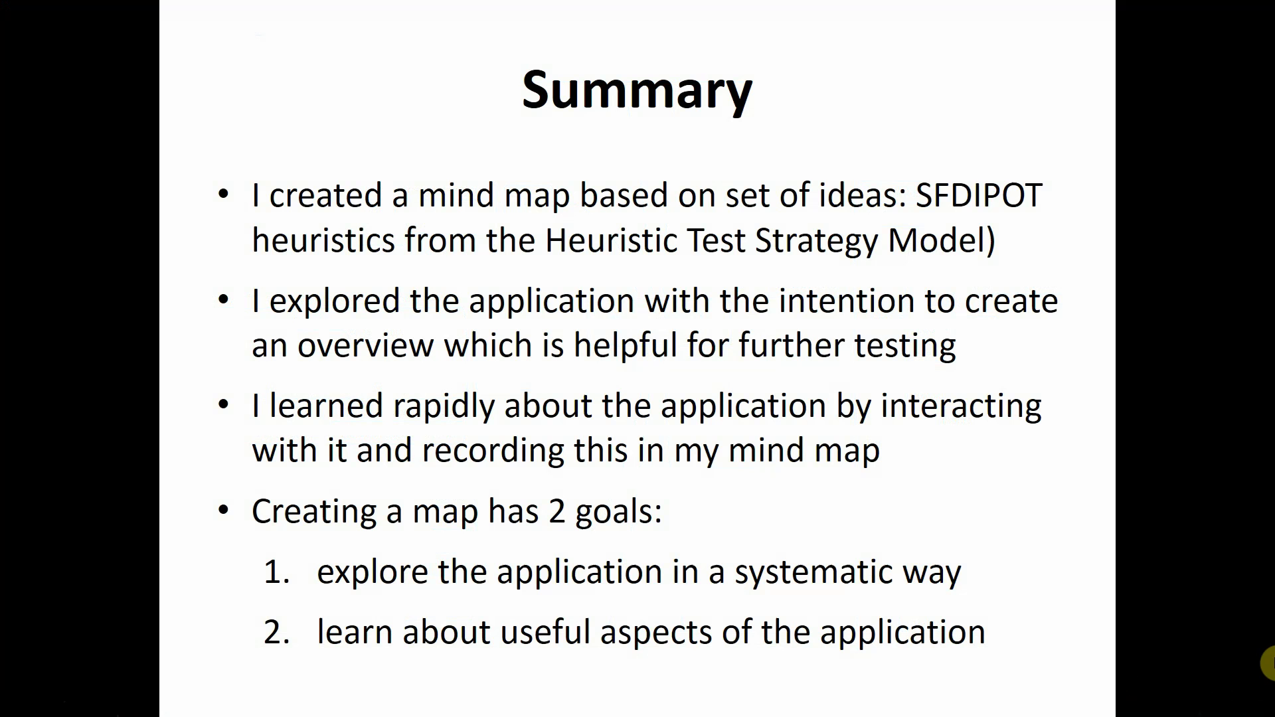
{"action": "key", "text": "Right"}
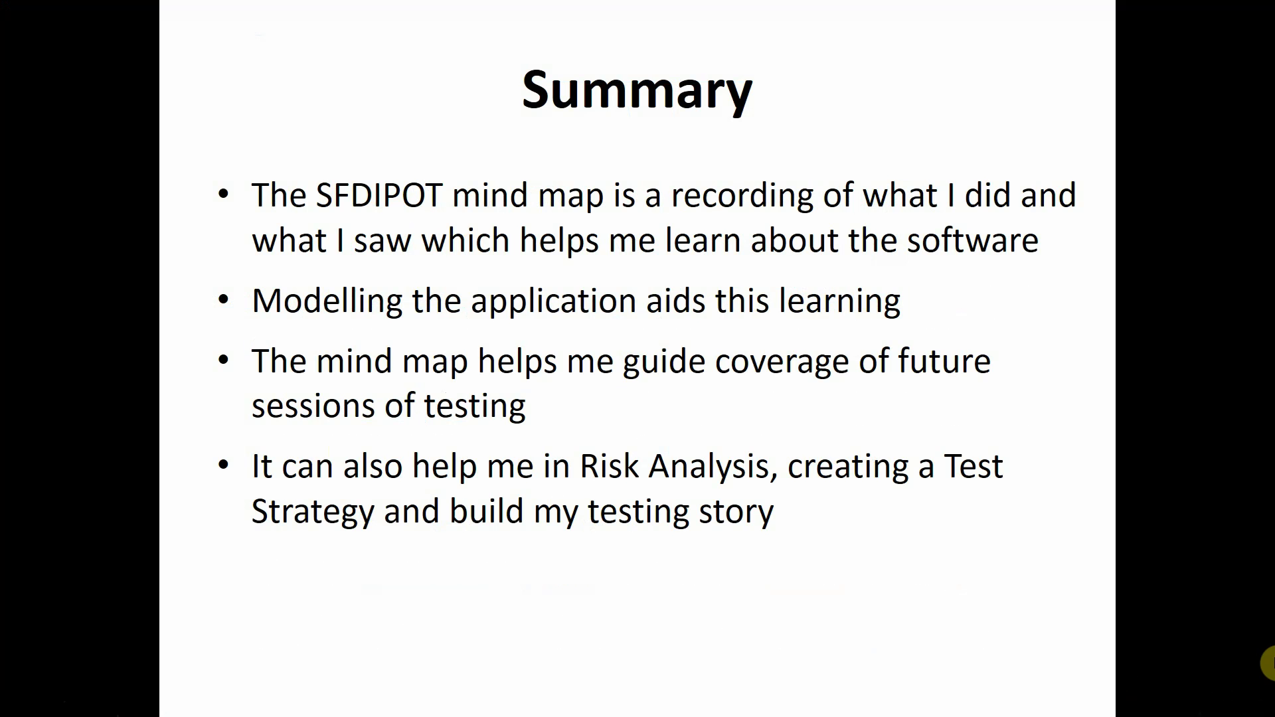
{"action": "key", "text": "Right"}
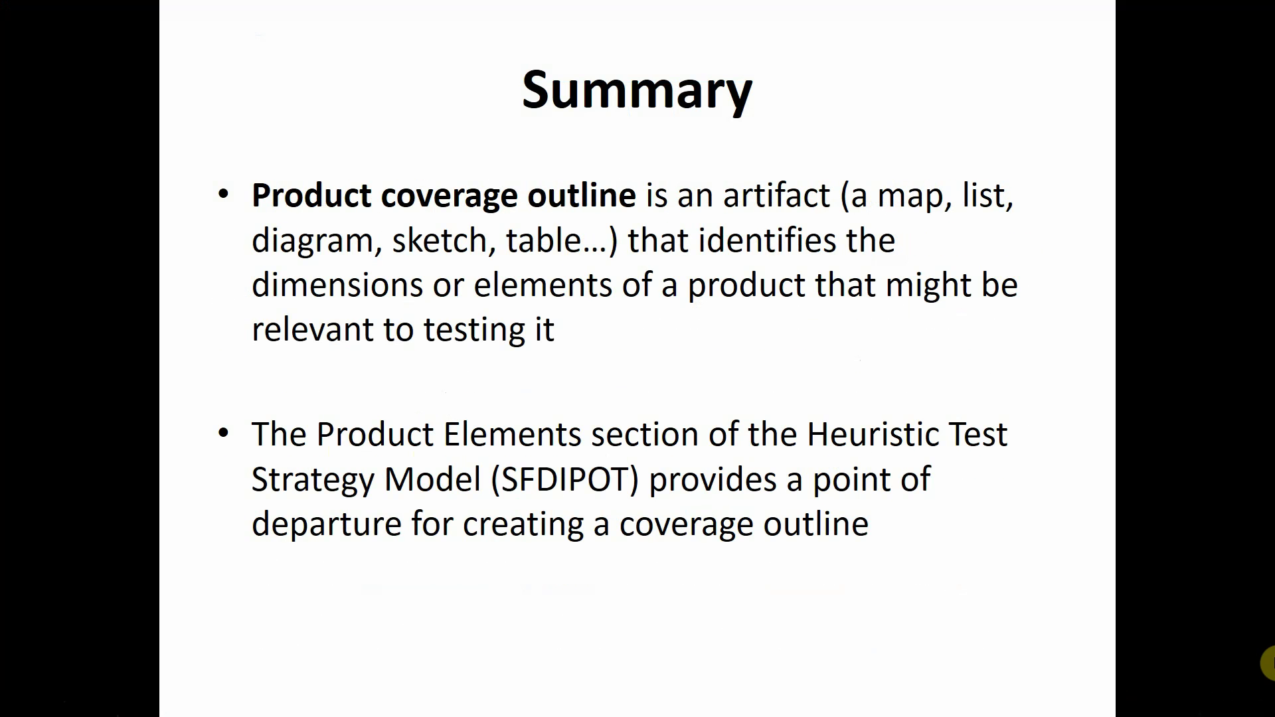